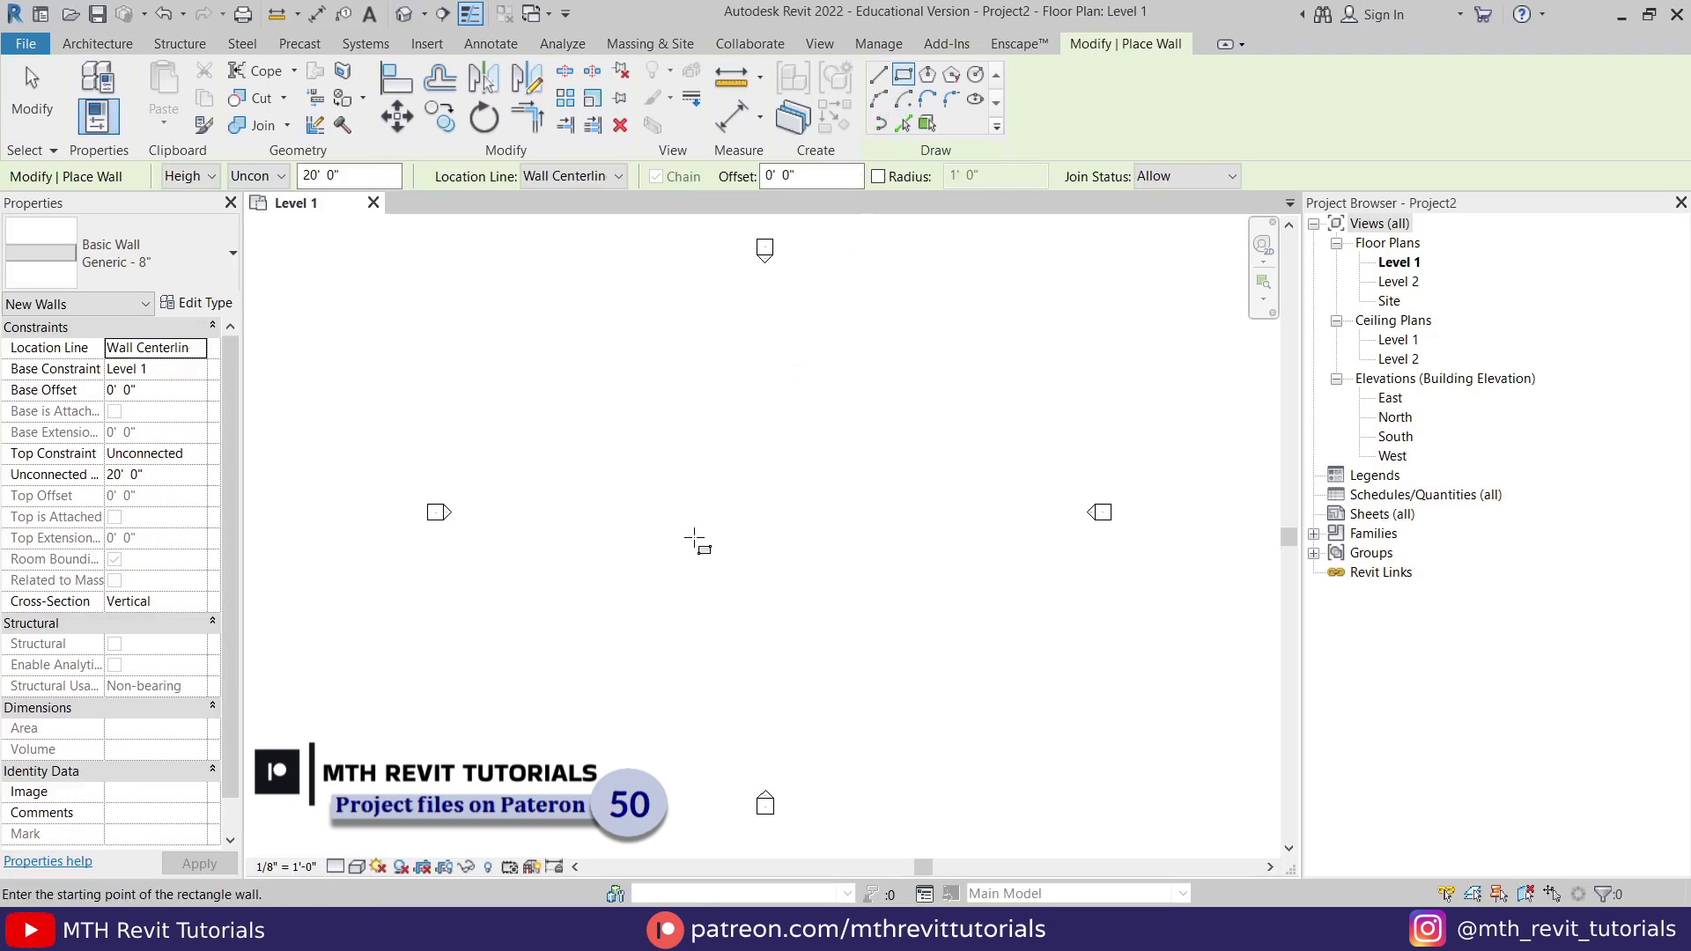
Draw a rectangular enclosure of Generic - 8" walls, about 28' by 28', on the Level 1 floor plan.
click(827, 536)
scroll(760, 437, up, 3)
key(Escape)
key(Escape)
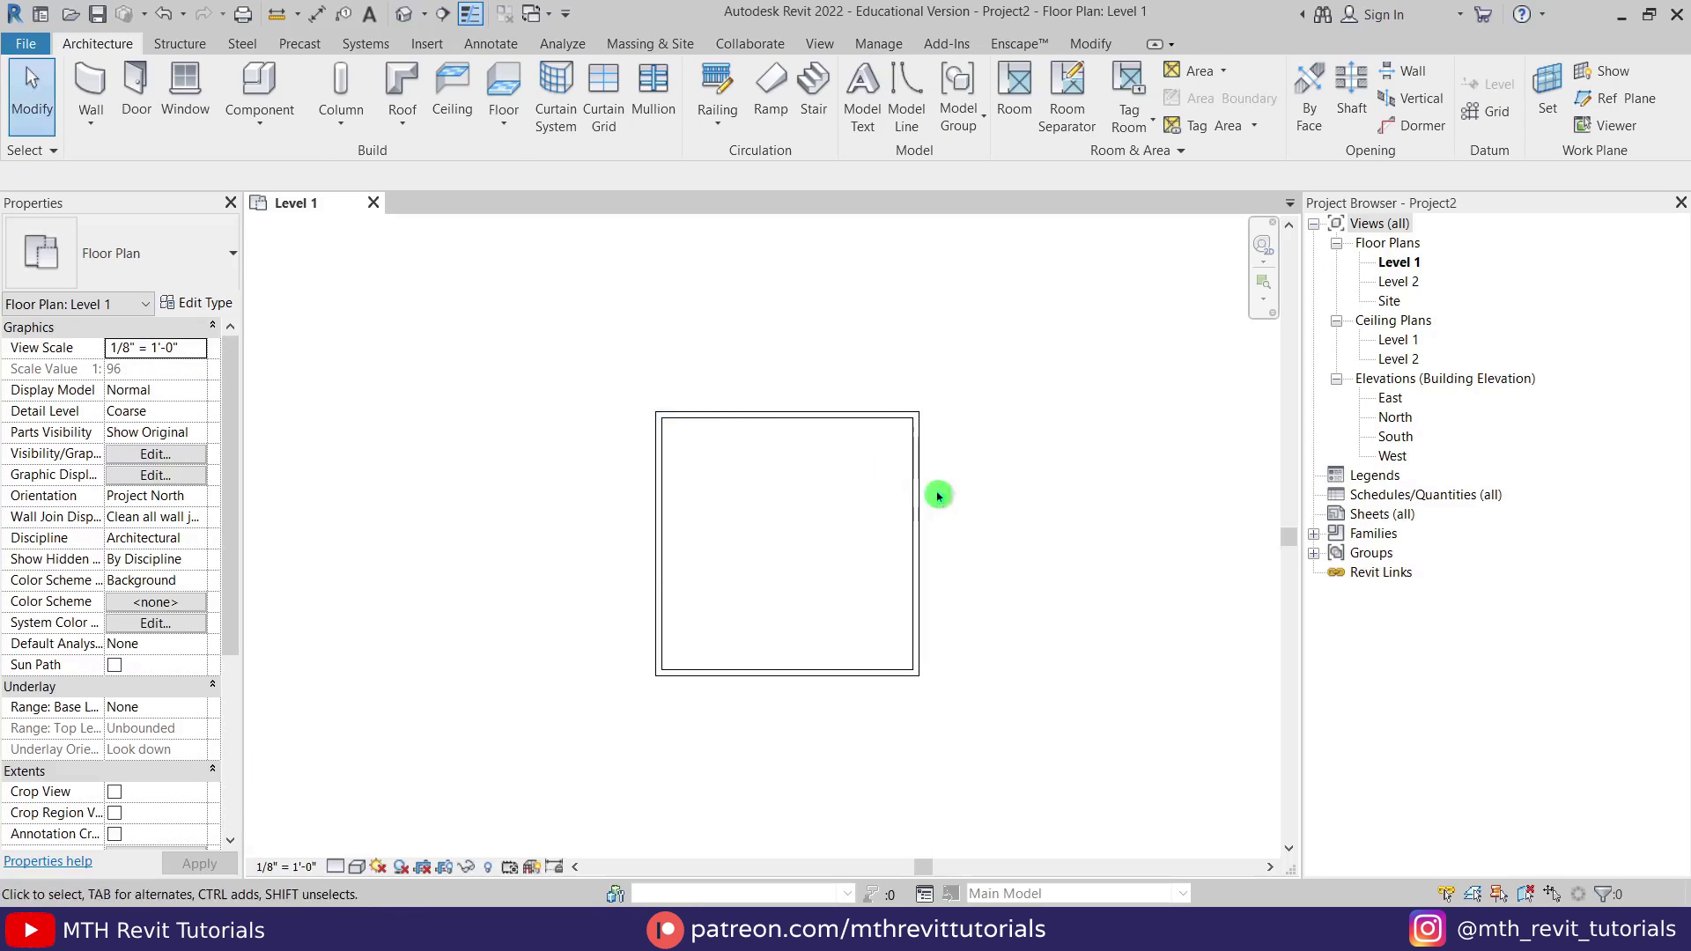
Measure the right wall's dimension from the inner faces of the side walls and set that clear width to 15'.
click(916, 495)
drag(916, 718, 914, 650)
drag(659, 718, 663, 646)
click(793, 748)
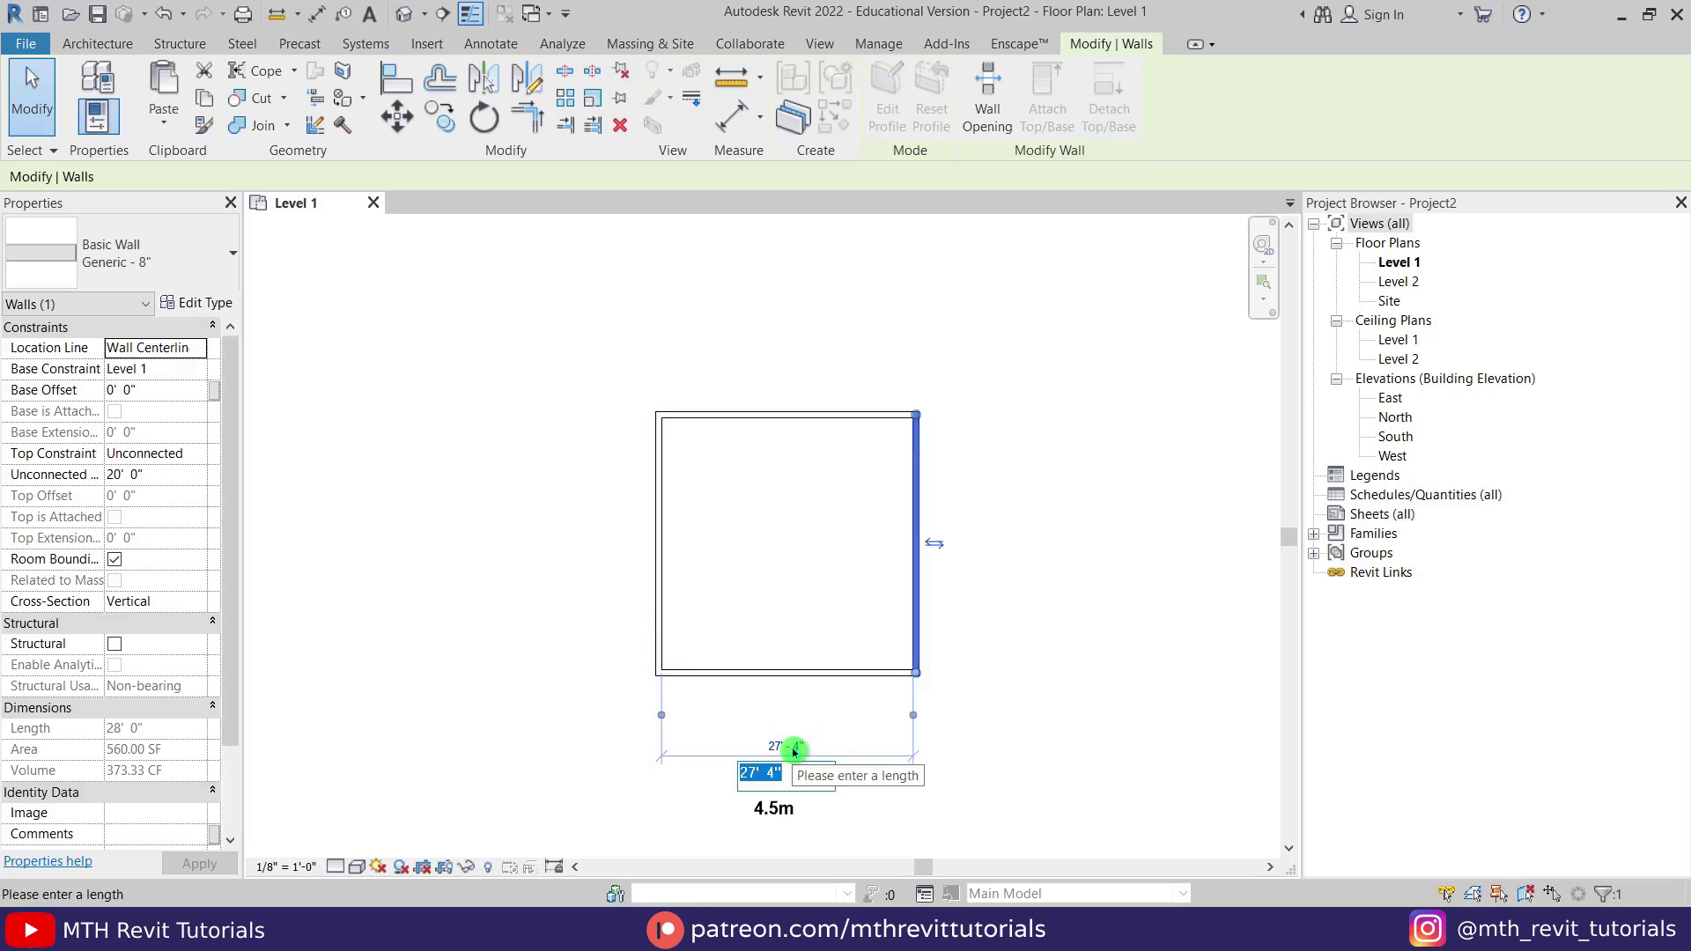
key(Return)
Set the centreline distance between the upper and lower walls of the room to 15'.
click(792, 414)
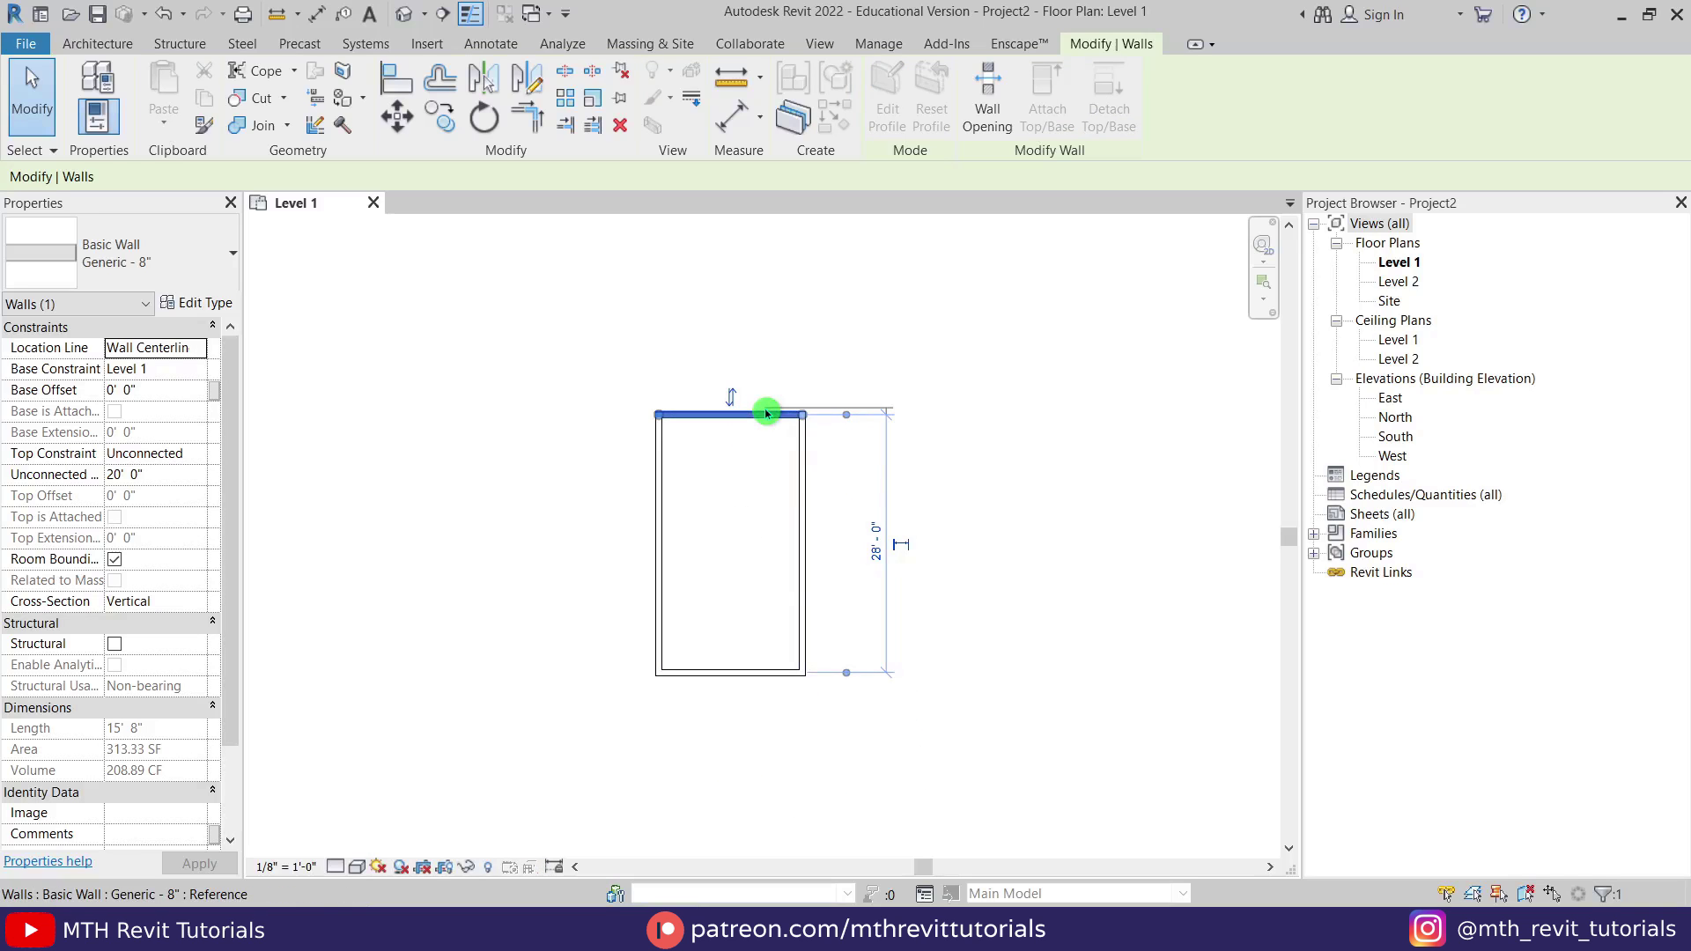
click(758, 680)
click(563, 541)
text(1)
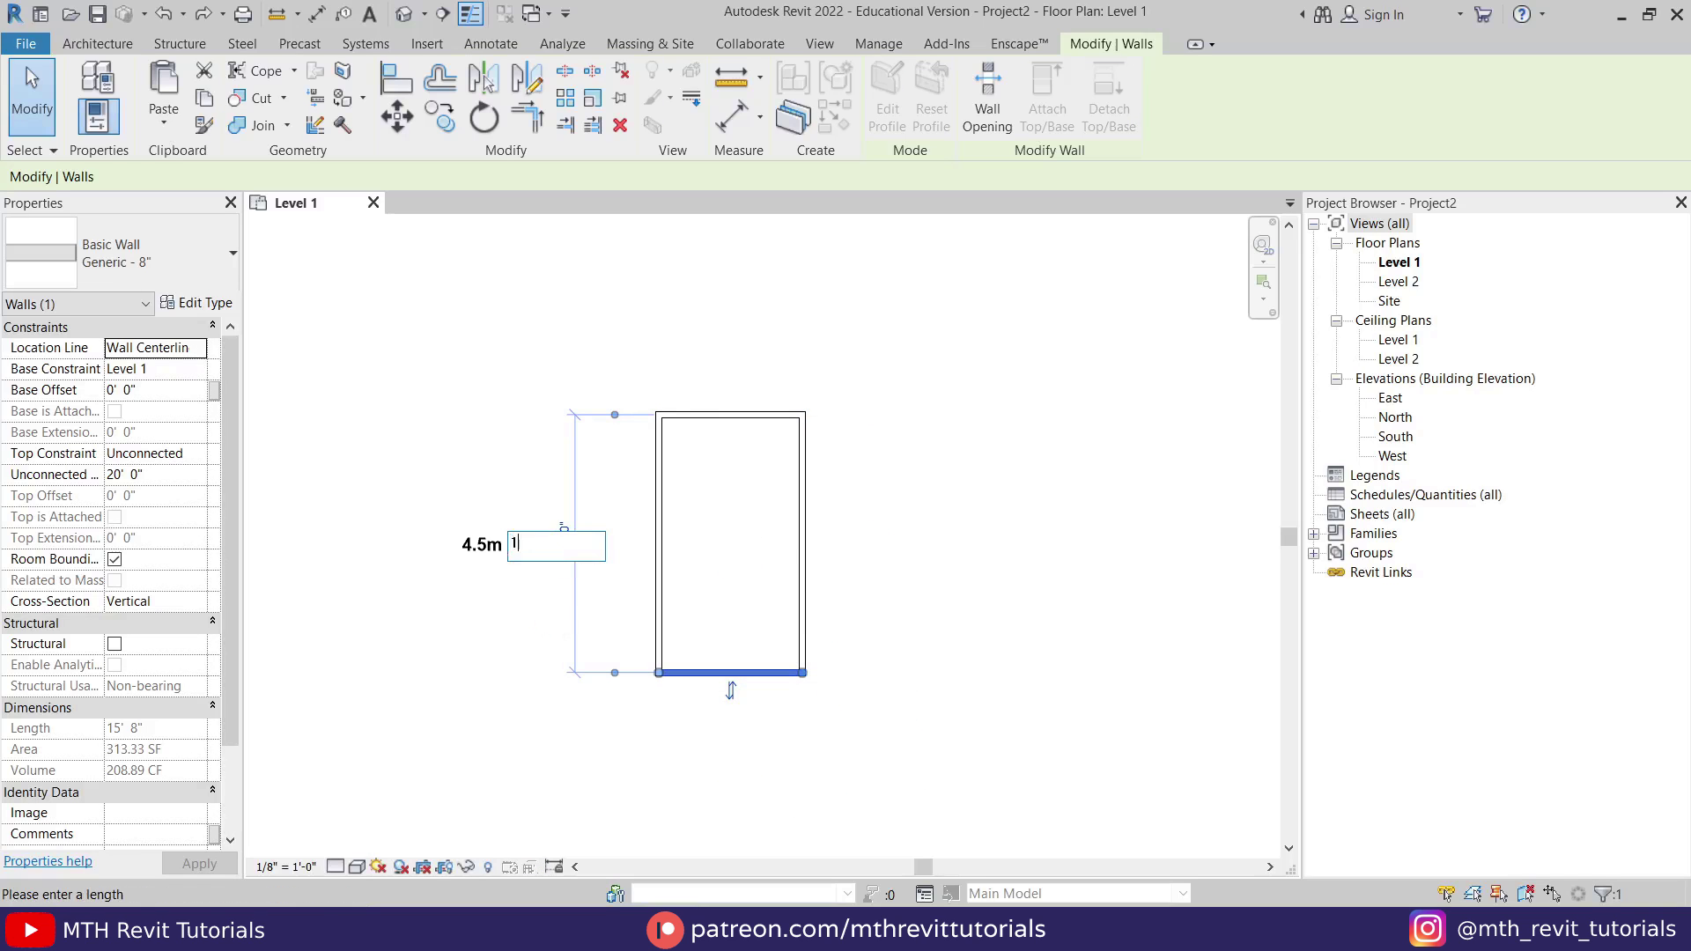
text(5)
key(Return)
key(Escape)
Move all four walls to the centre between the elevation markers and set their unconnected height to 10'.
scroll(861, 574, down, 4)
middle_drag(753, 537, 746, 523)
drag(632, 431, 742, 561)
scroll(695, 502, up, 1)
drag(697, 456, 709, 504)
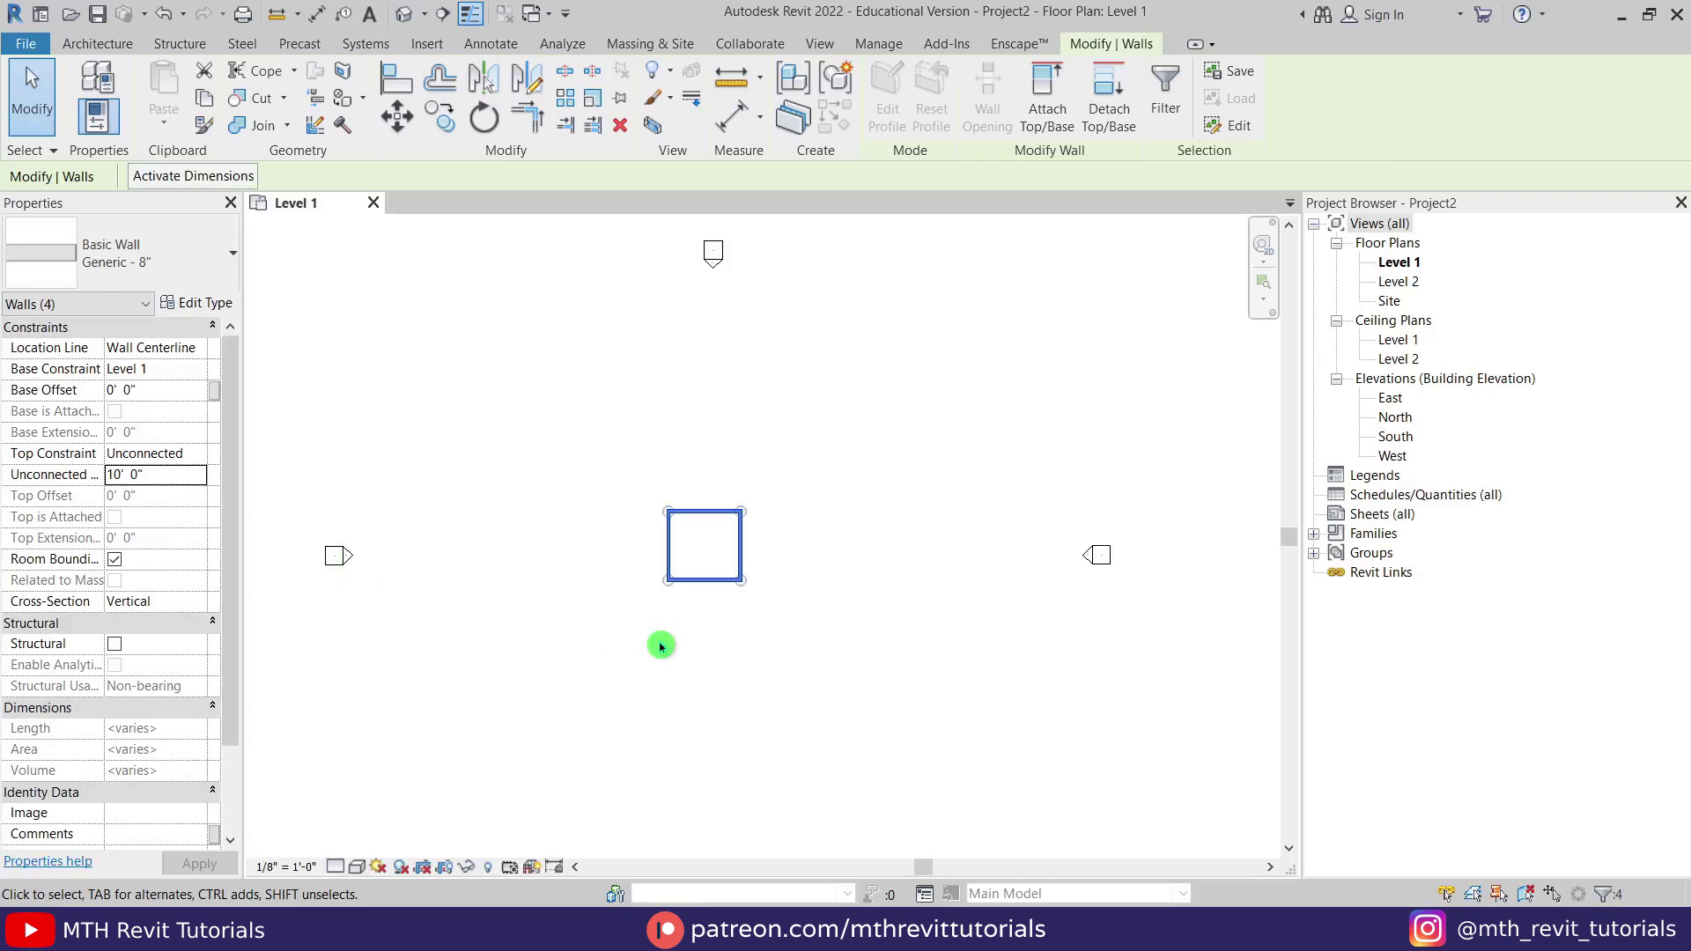
click(714, 665)
Start an architectural floor and sketch its rectangular boundary between opposite outer corners of the walls.
scroll(833, 389, up, 3)
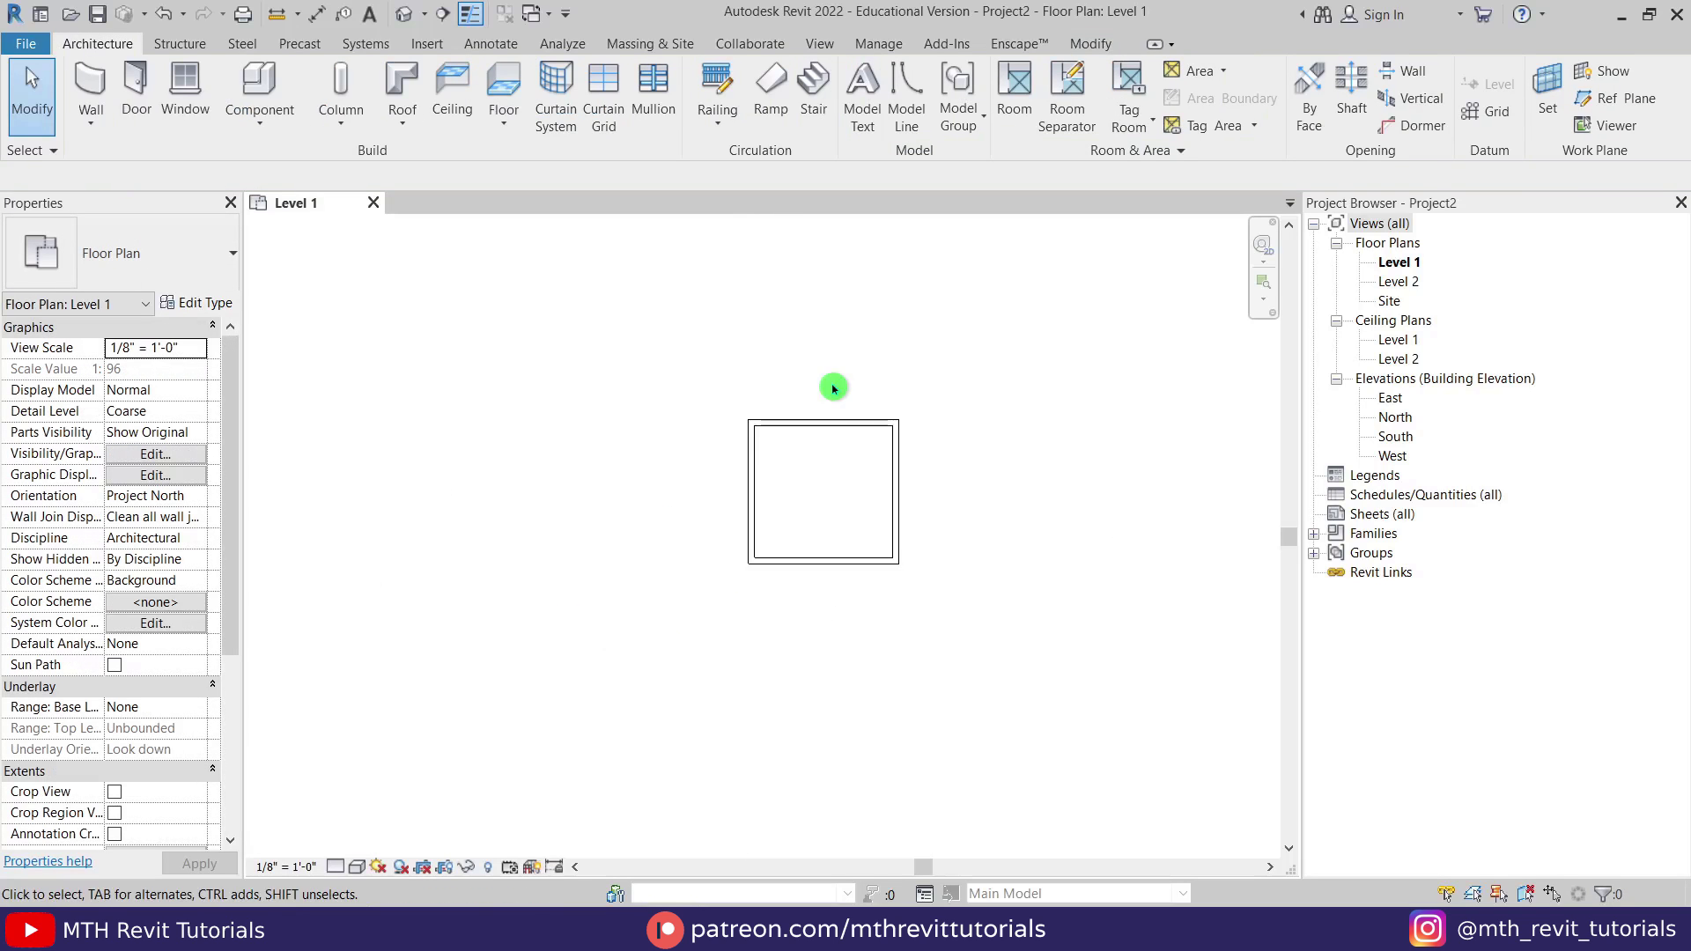
click(499, 95)
click(1072, 73)
click(750, 421)
click(893, 557)
key(Escape)
key(Escape)
Choose the Generic - 12" floor type and duplicate it as Generic - 6".
click(208, 257)
click(211, 425)
click(203, 303)
click(1097, 220)
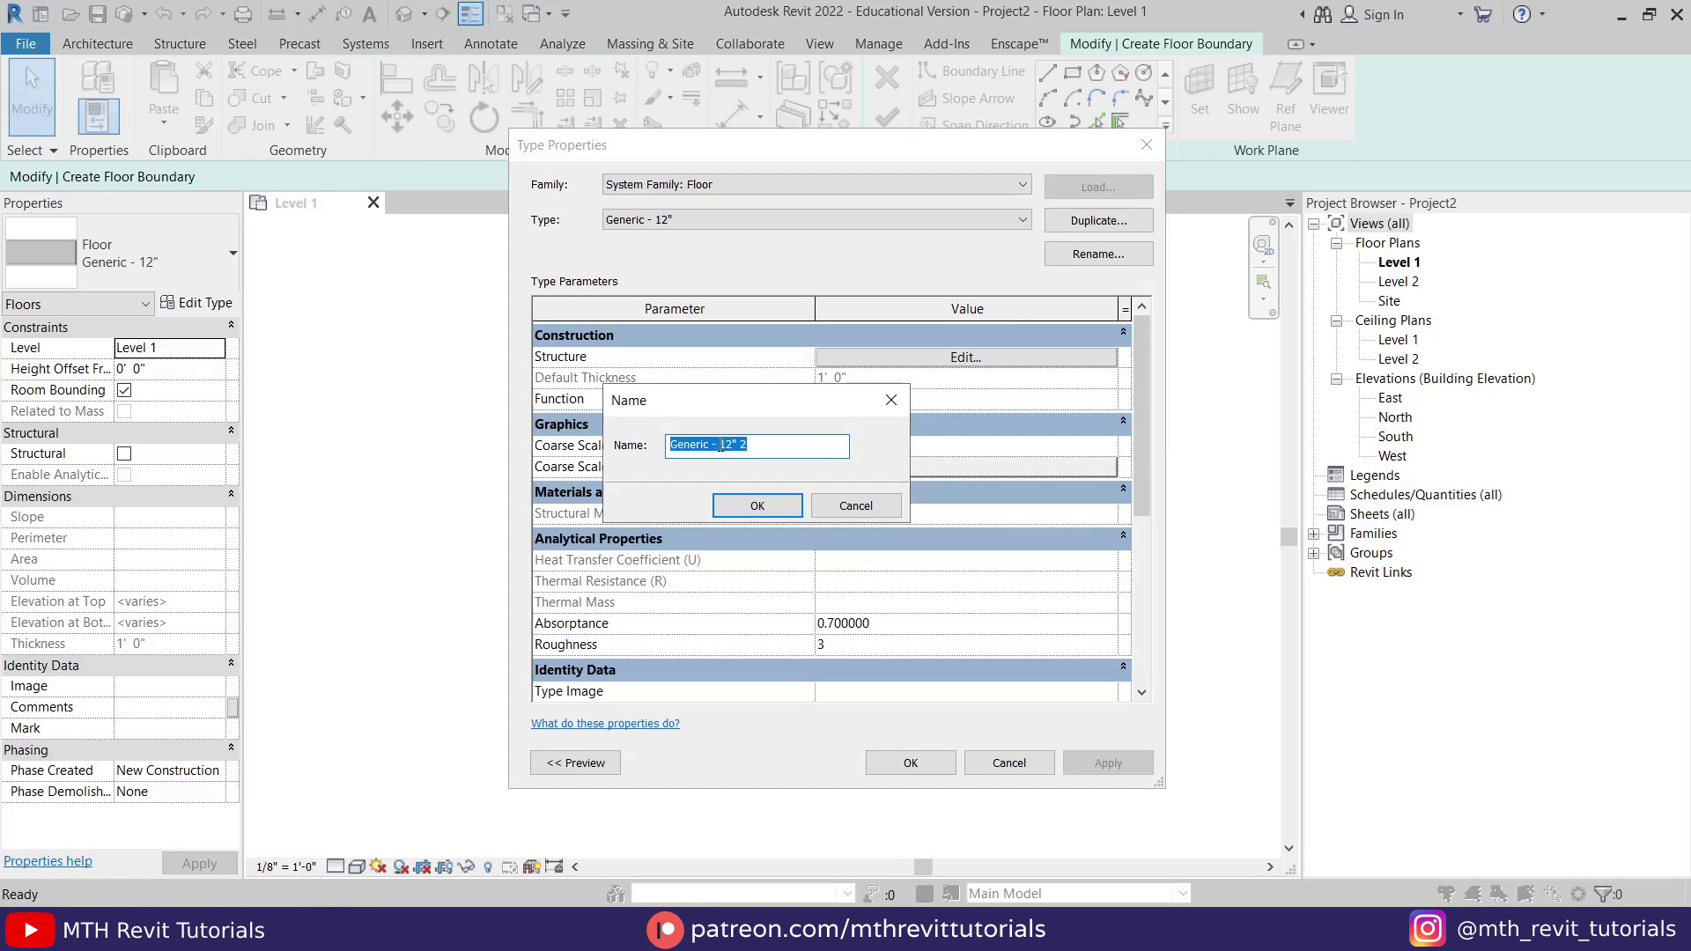
click(758, 505)
Set the floor type's structure layer thickness to 6" and finish the floor.
click(824, 358)
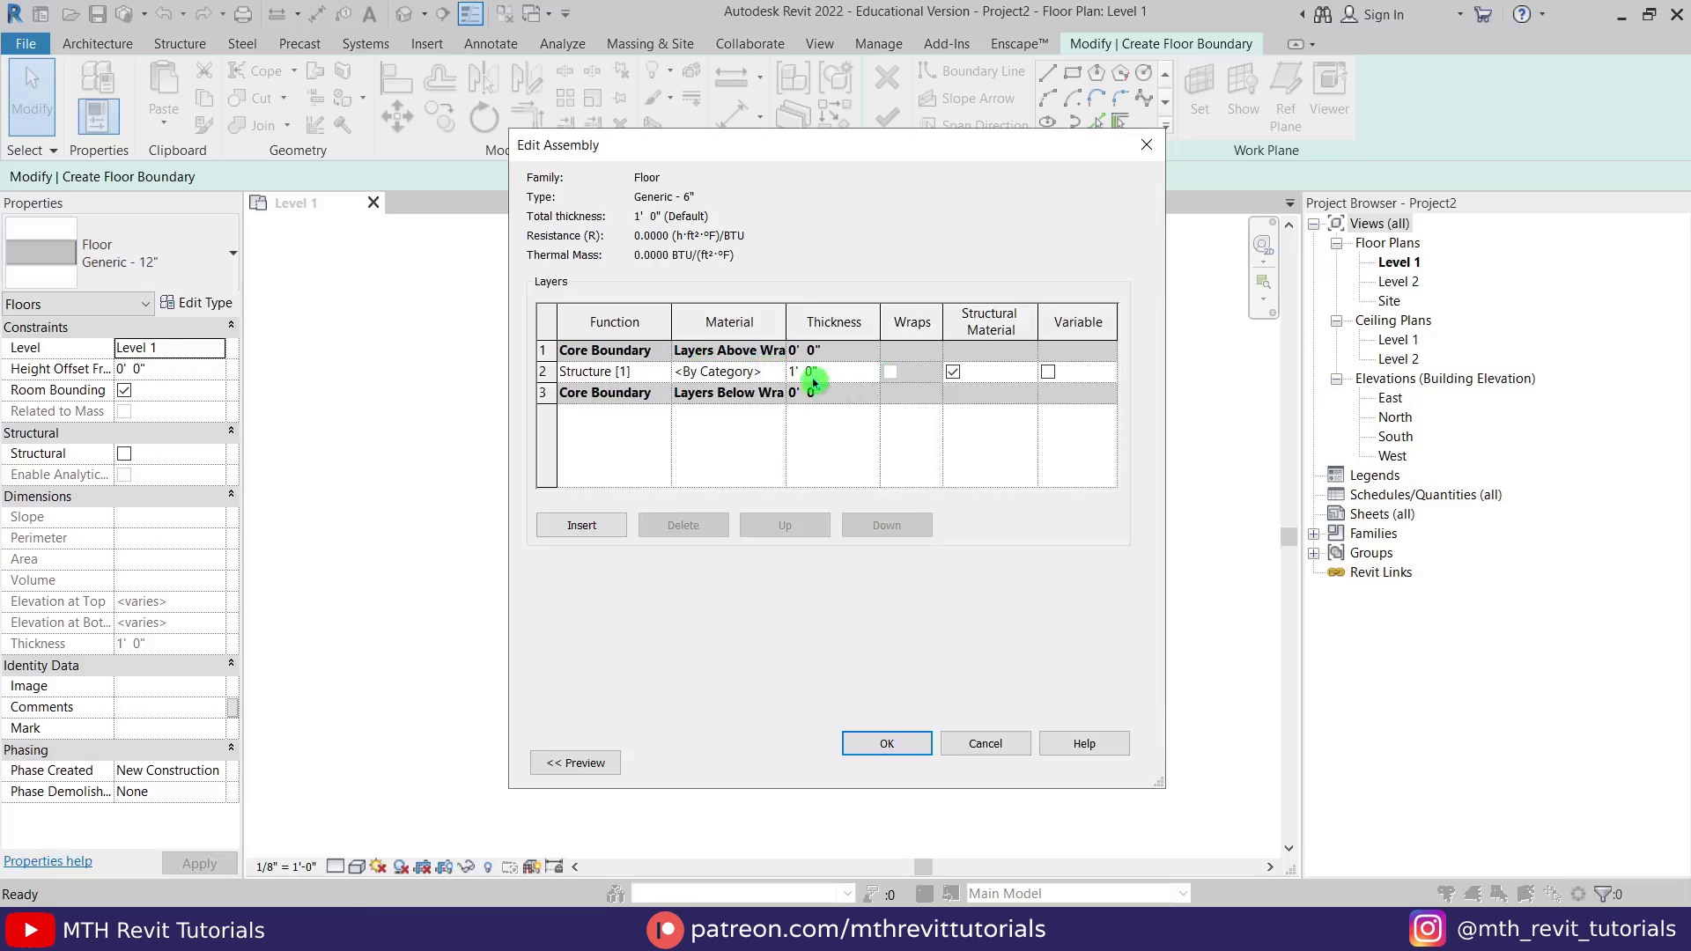
click(887, 744)
click(1003, 864)
click(887, 117)
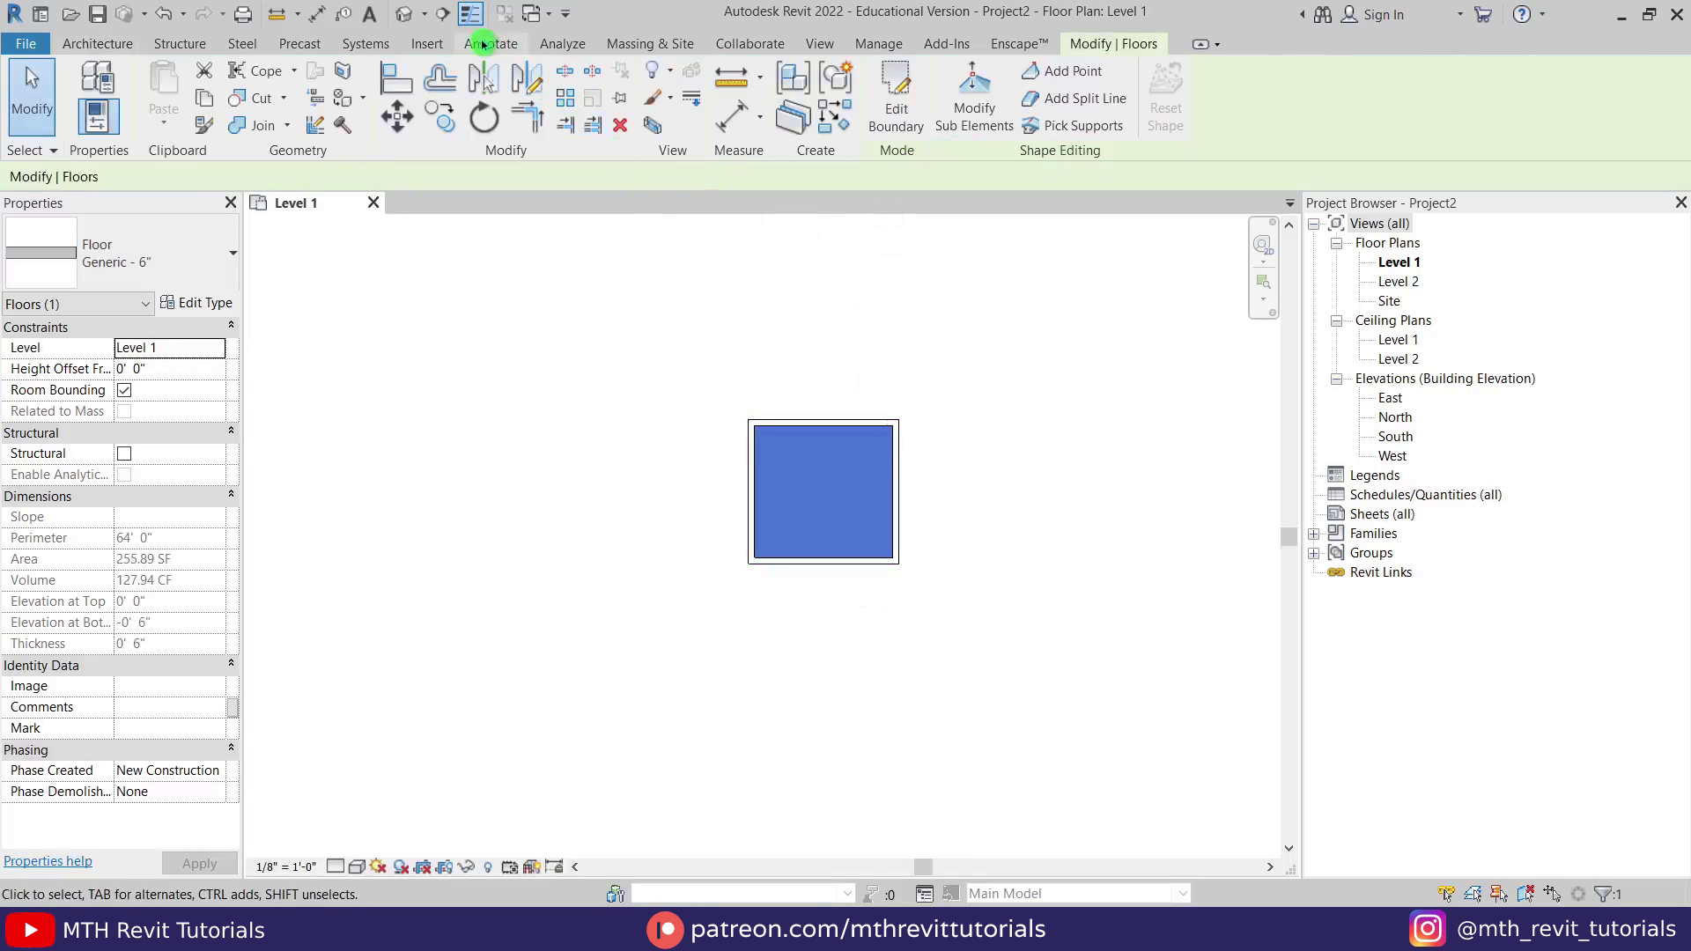
In the 3D view, copy the floor and paste it aligned to Level 2.
click(405, 14)
click(753, 744)
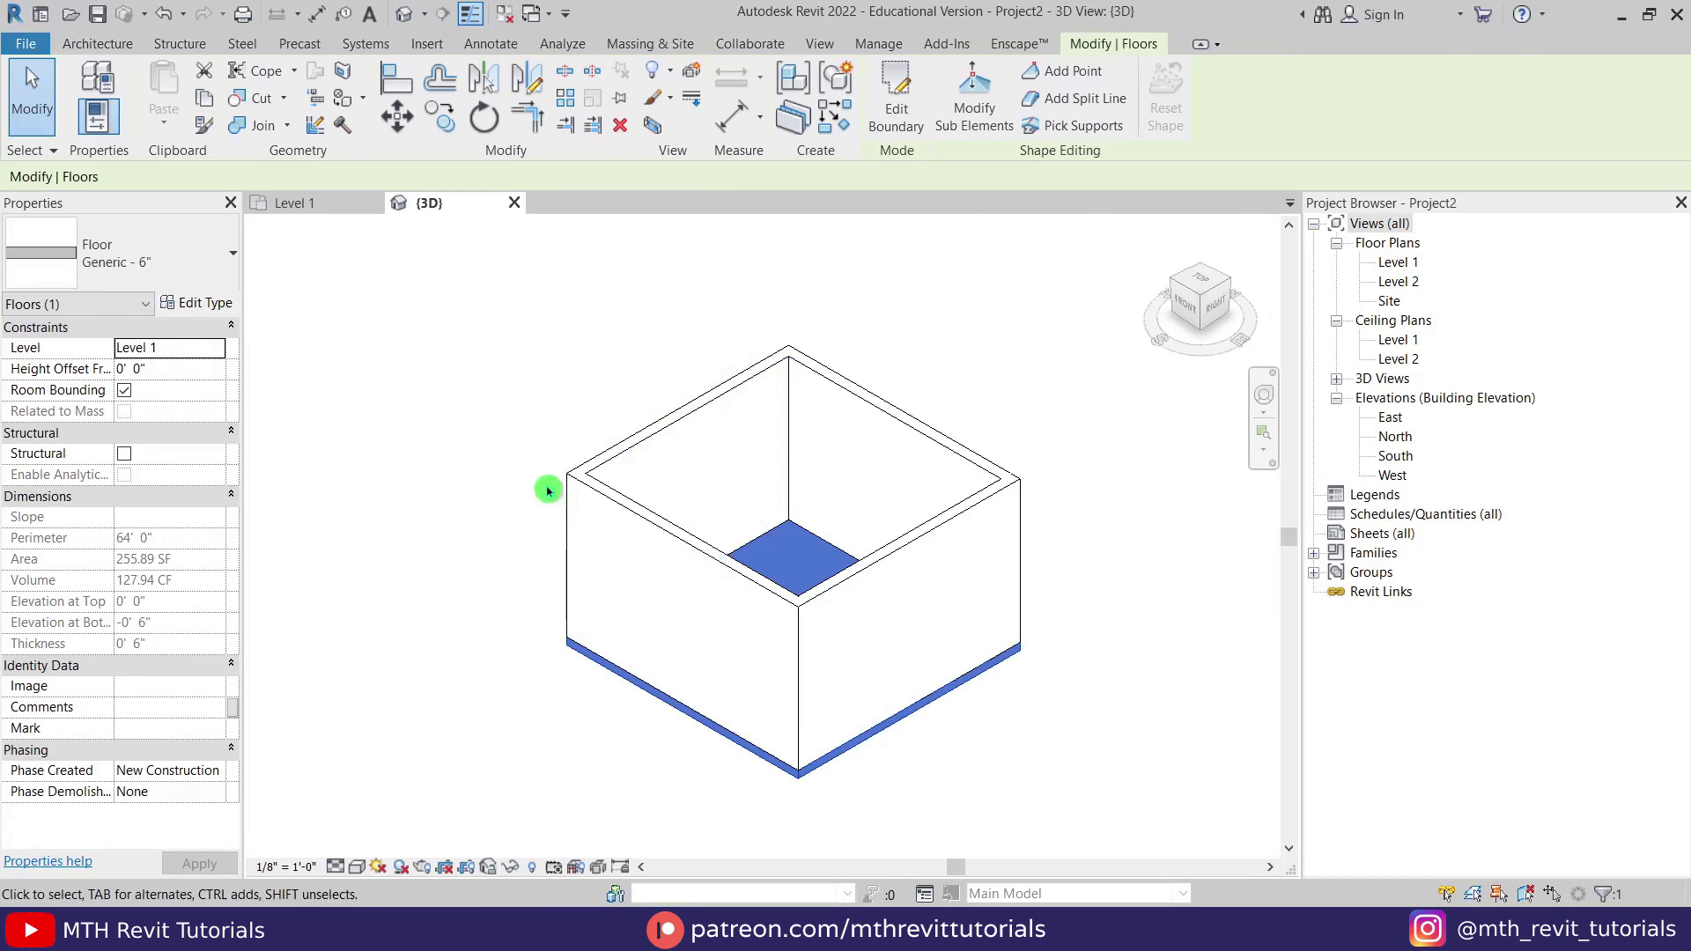
click(204, 98)
click(163, 124)
click(220, 216)
click(753, 336)
click(828, 608)
click(1107, 752)
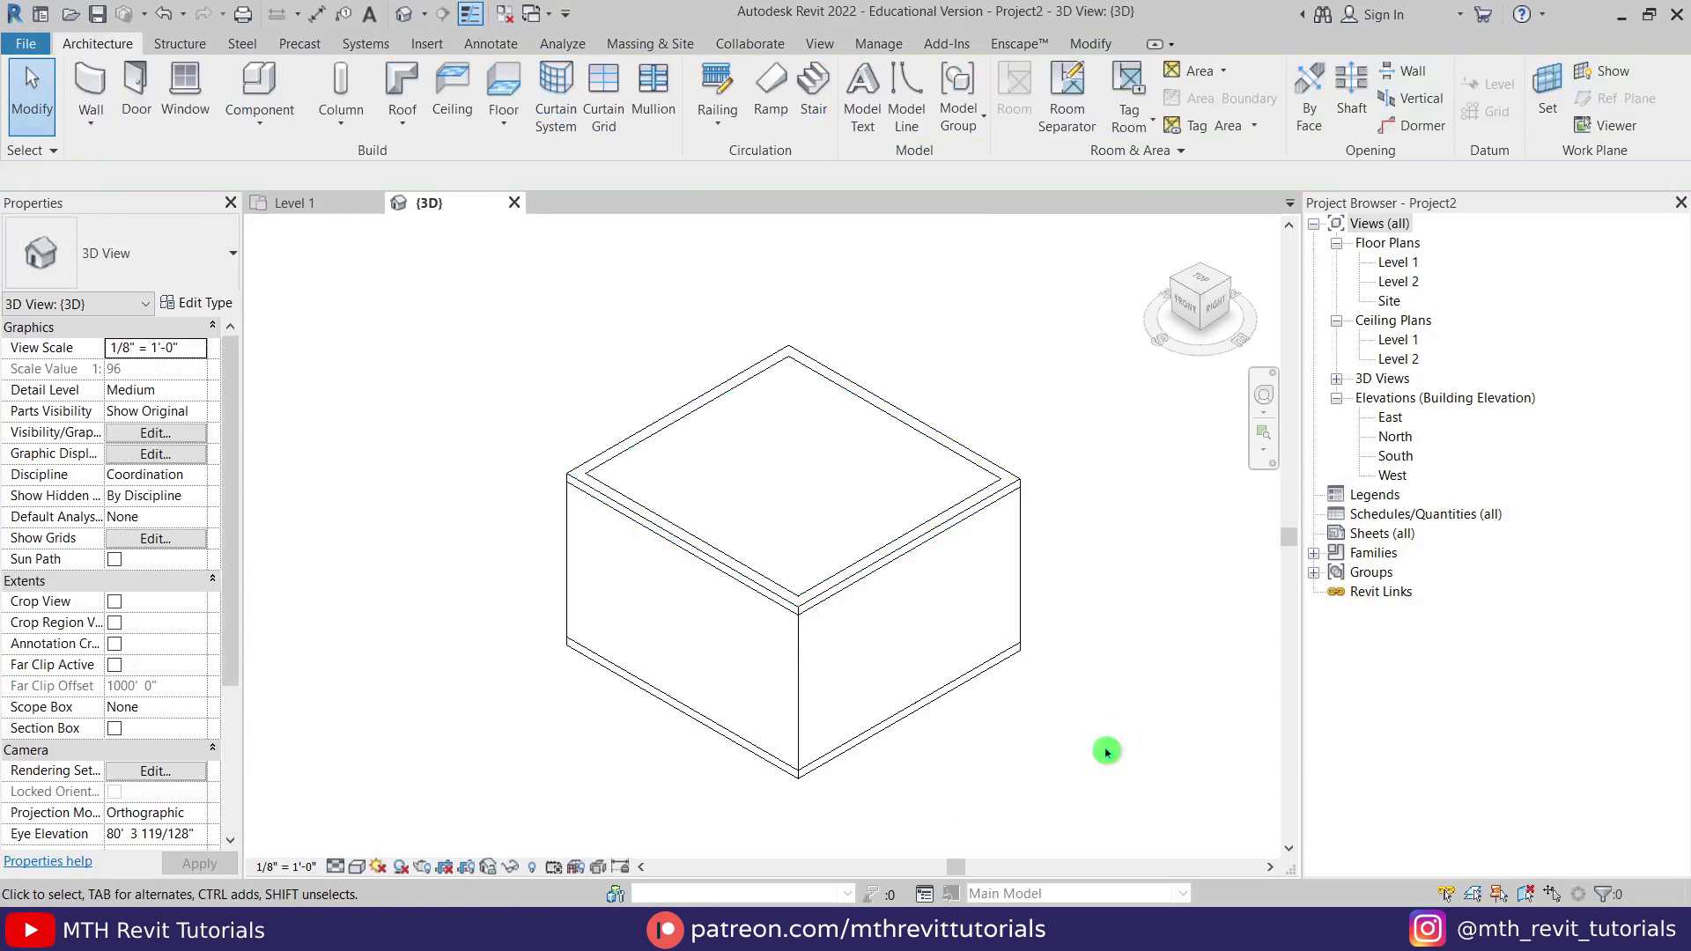
On the Level 1 ceiling plan, create a ceiling with a rectangular boundary along the inner wall faces.
double_click(1395, 340)
click(467, 102)
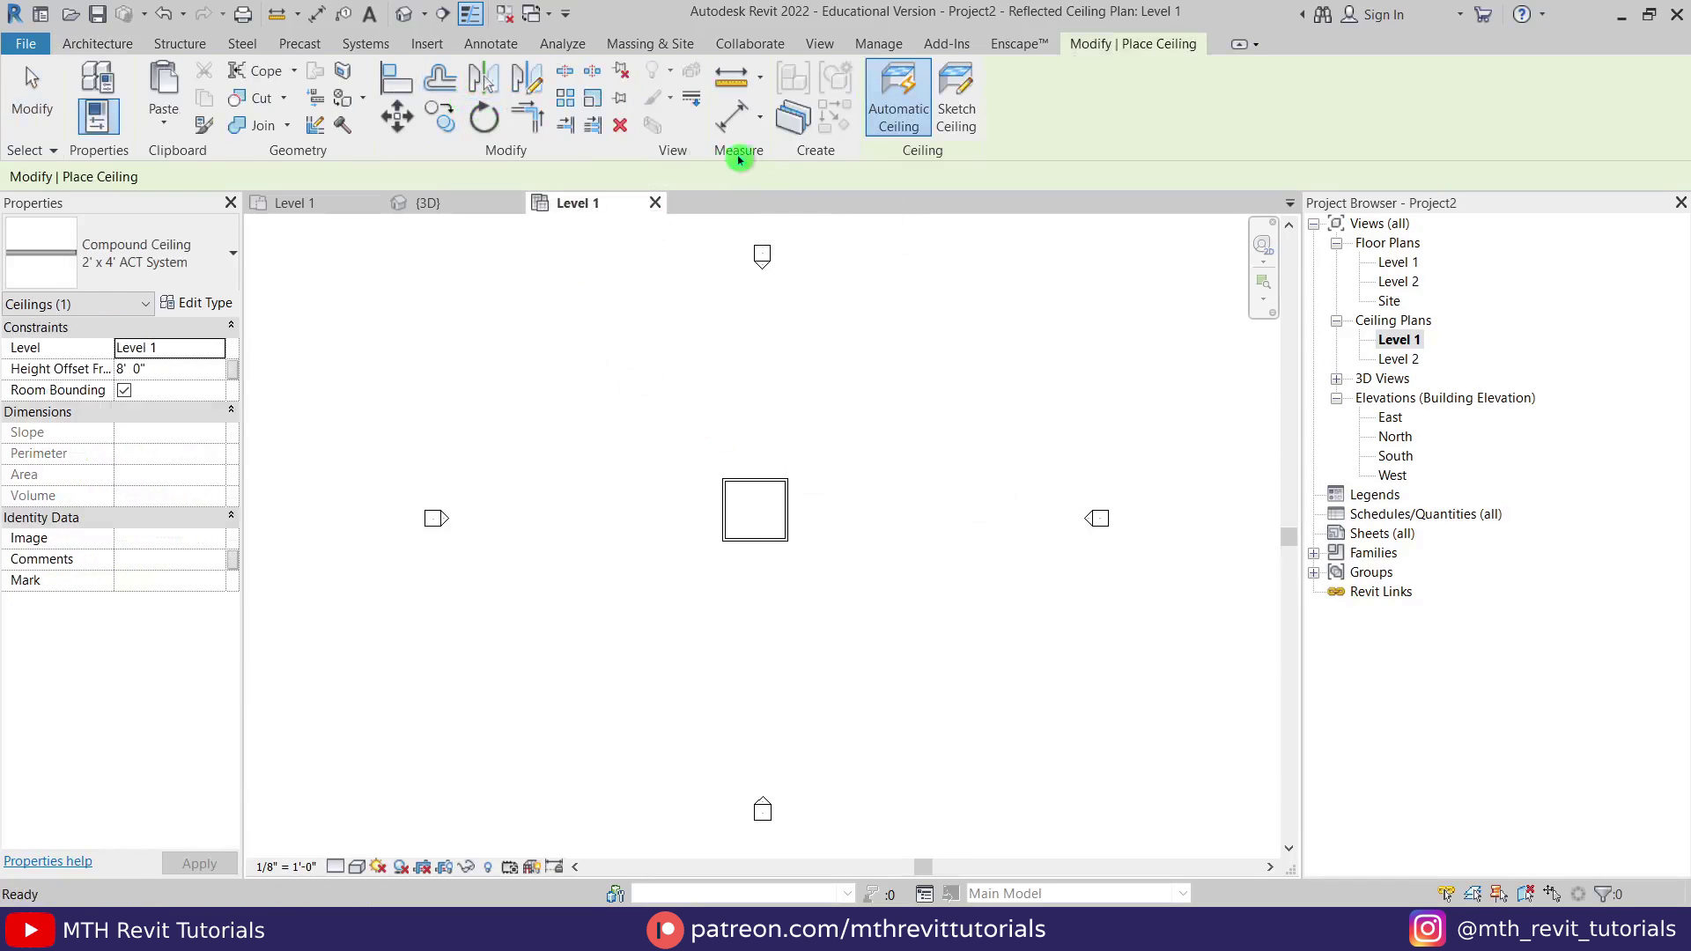
click(951, 111)
click(815, 335)
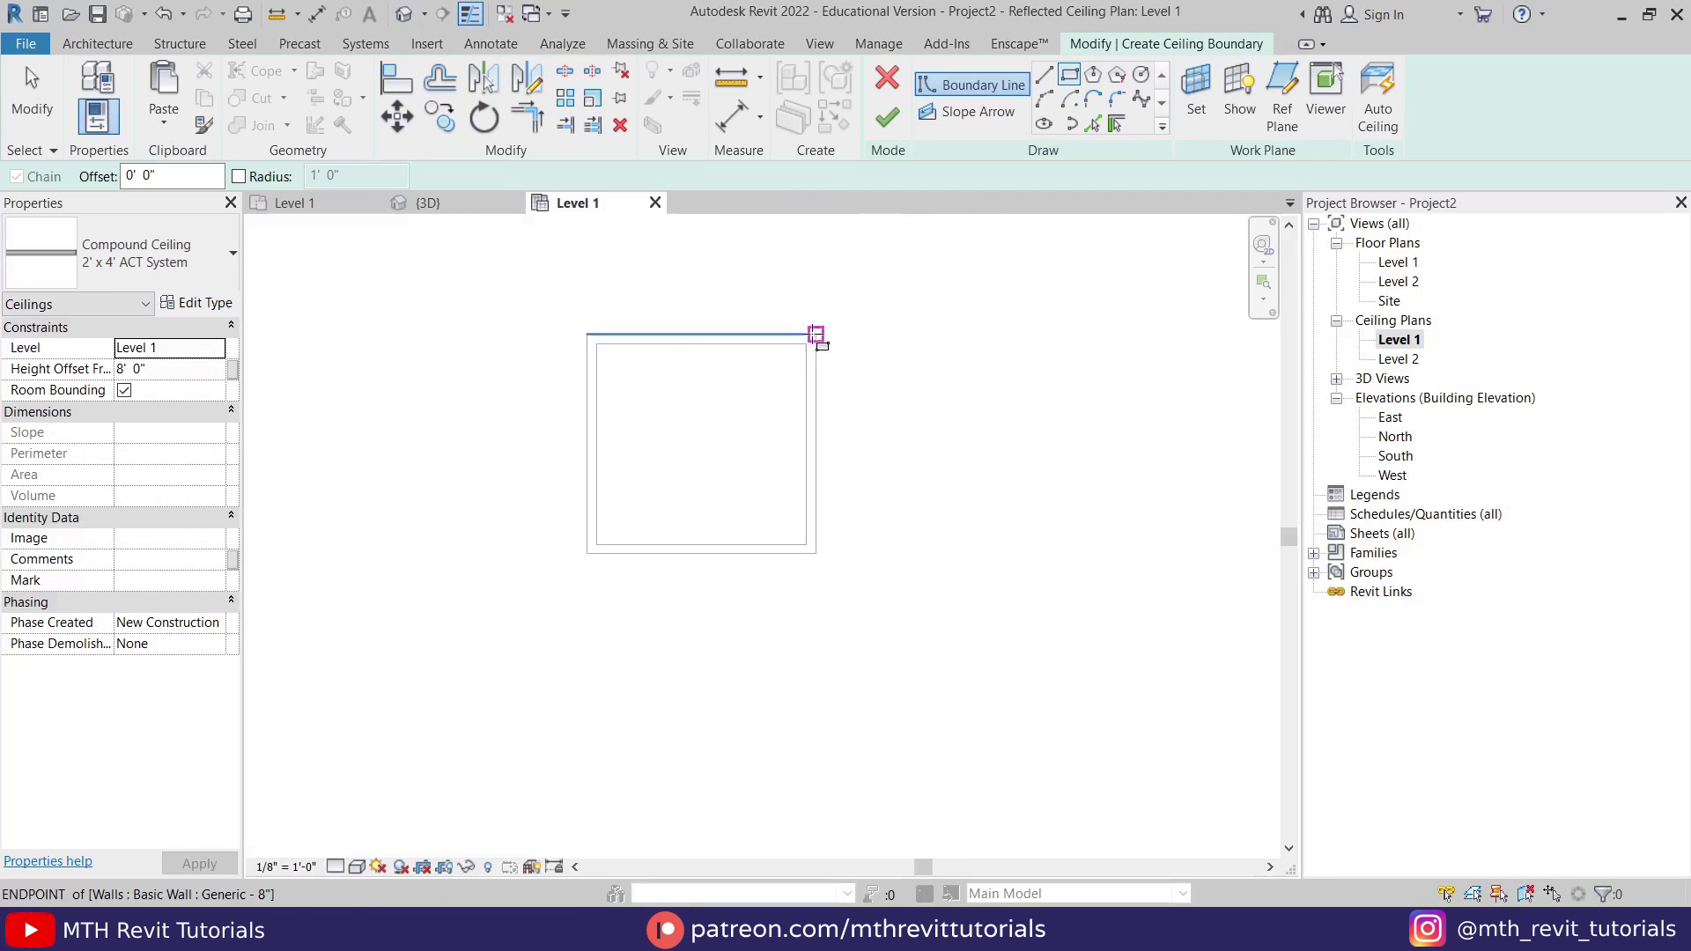
click(587, 552)
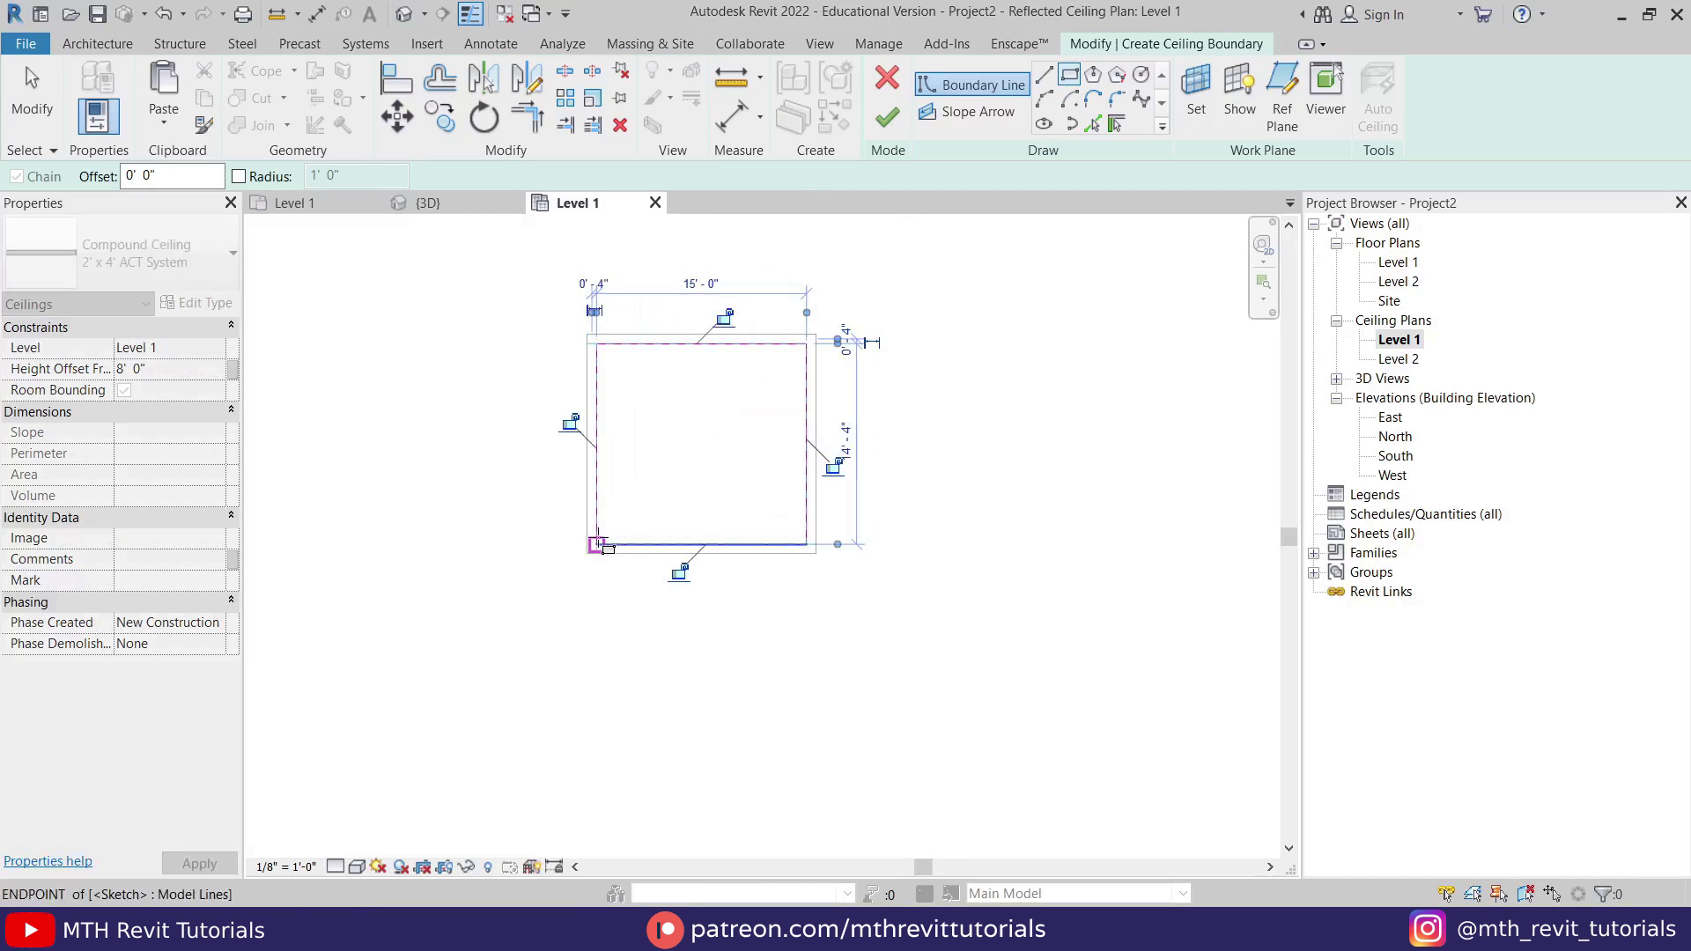
click(887, 117)
Duplicate the 2' x 4' ACT System ceiling type under the name 2".
click(205, 302)
click(1098, 220)
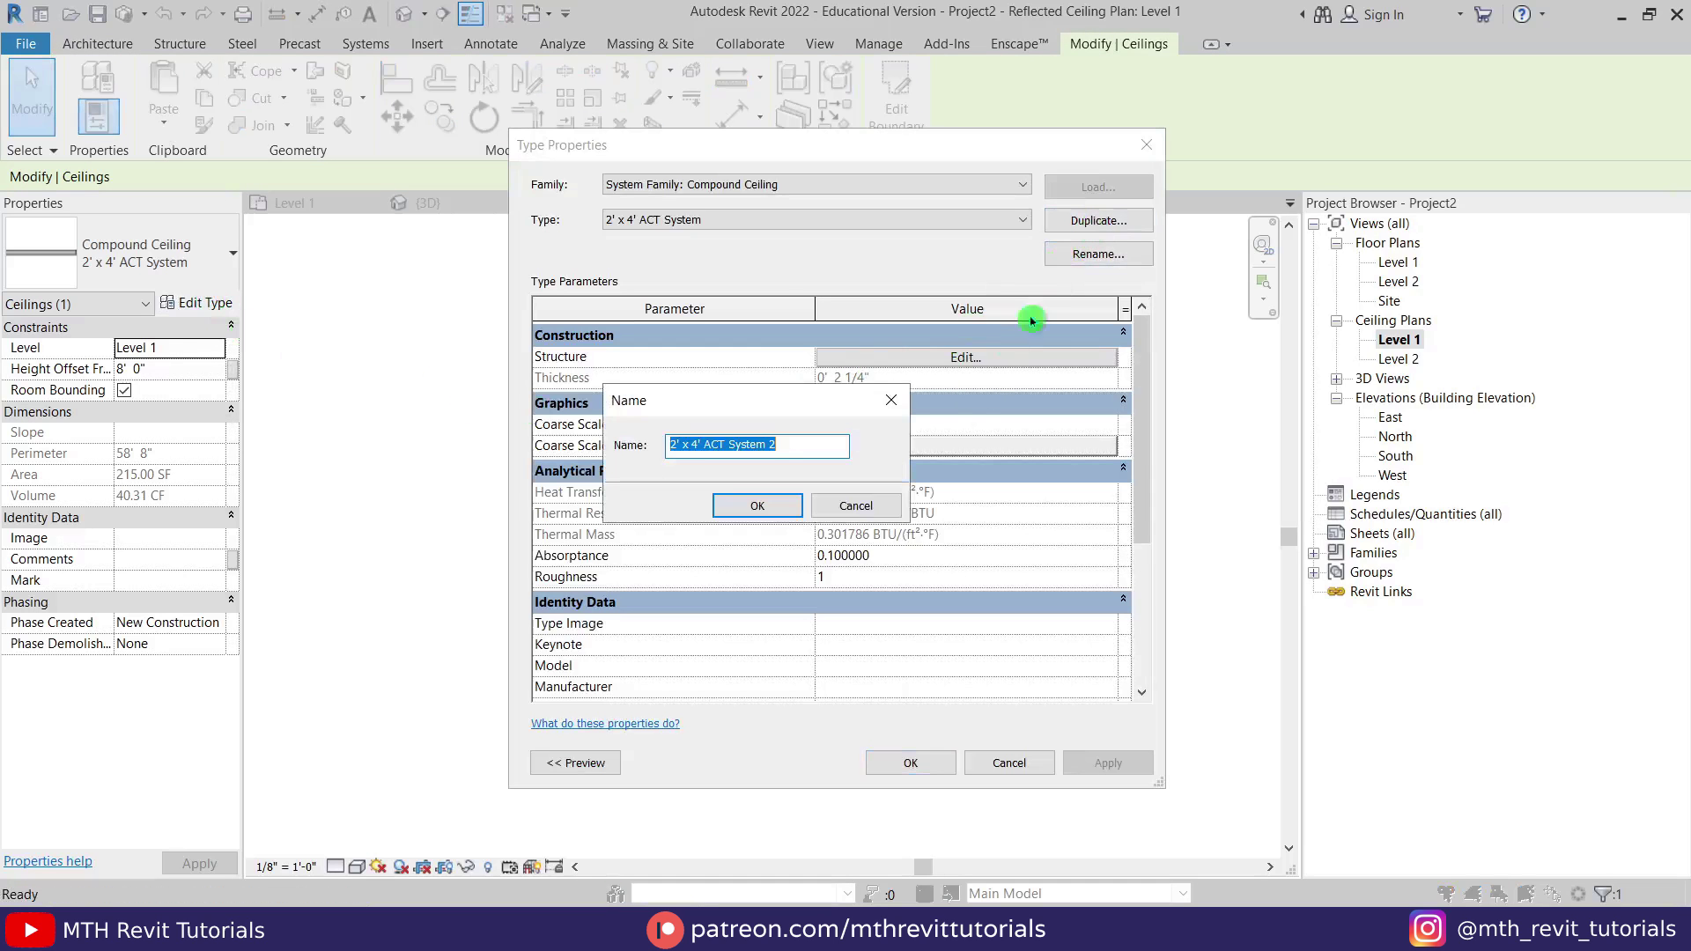
key(Return)
Delete the Finish 2 layer from the ceiling assembly and set the structure layer thickness to 2".
click(852, 357)
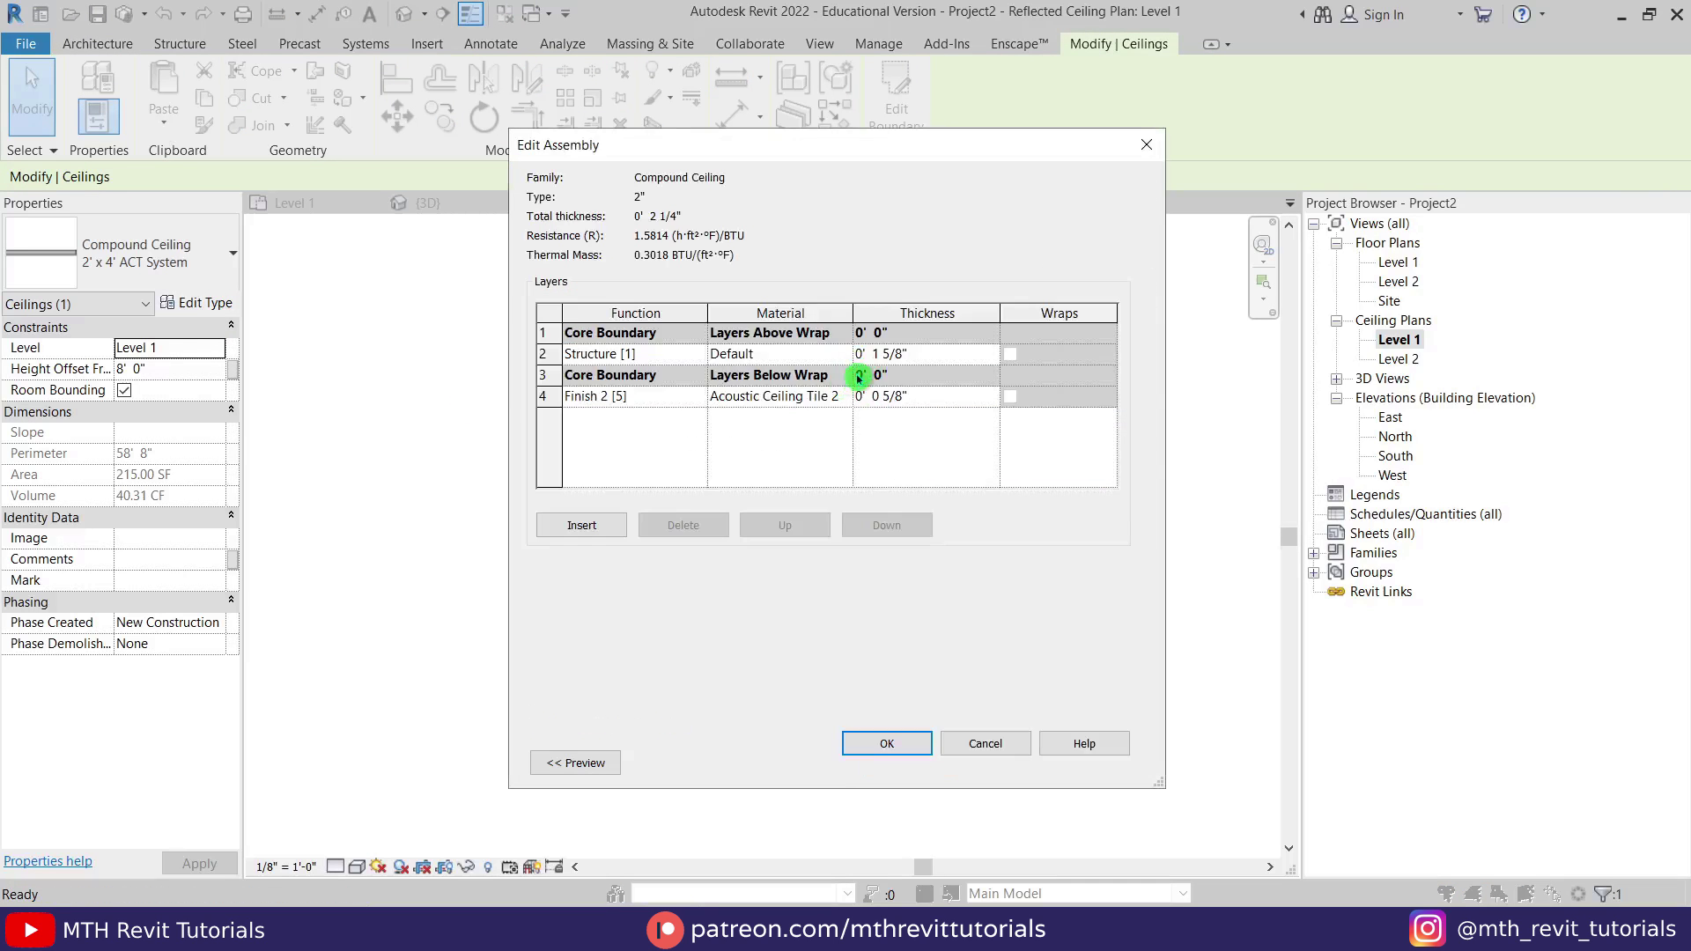
click(804, 396)
click(684, 525)
click(935, 352)
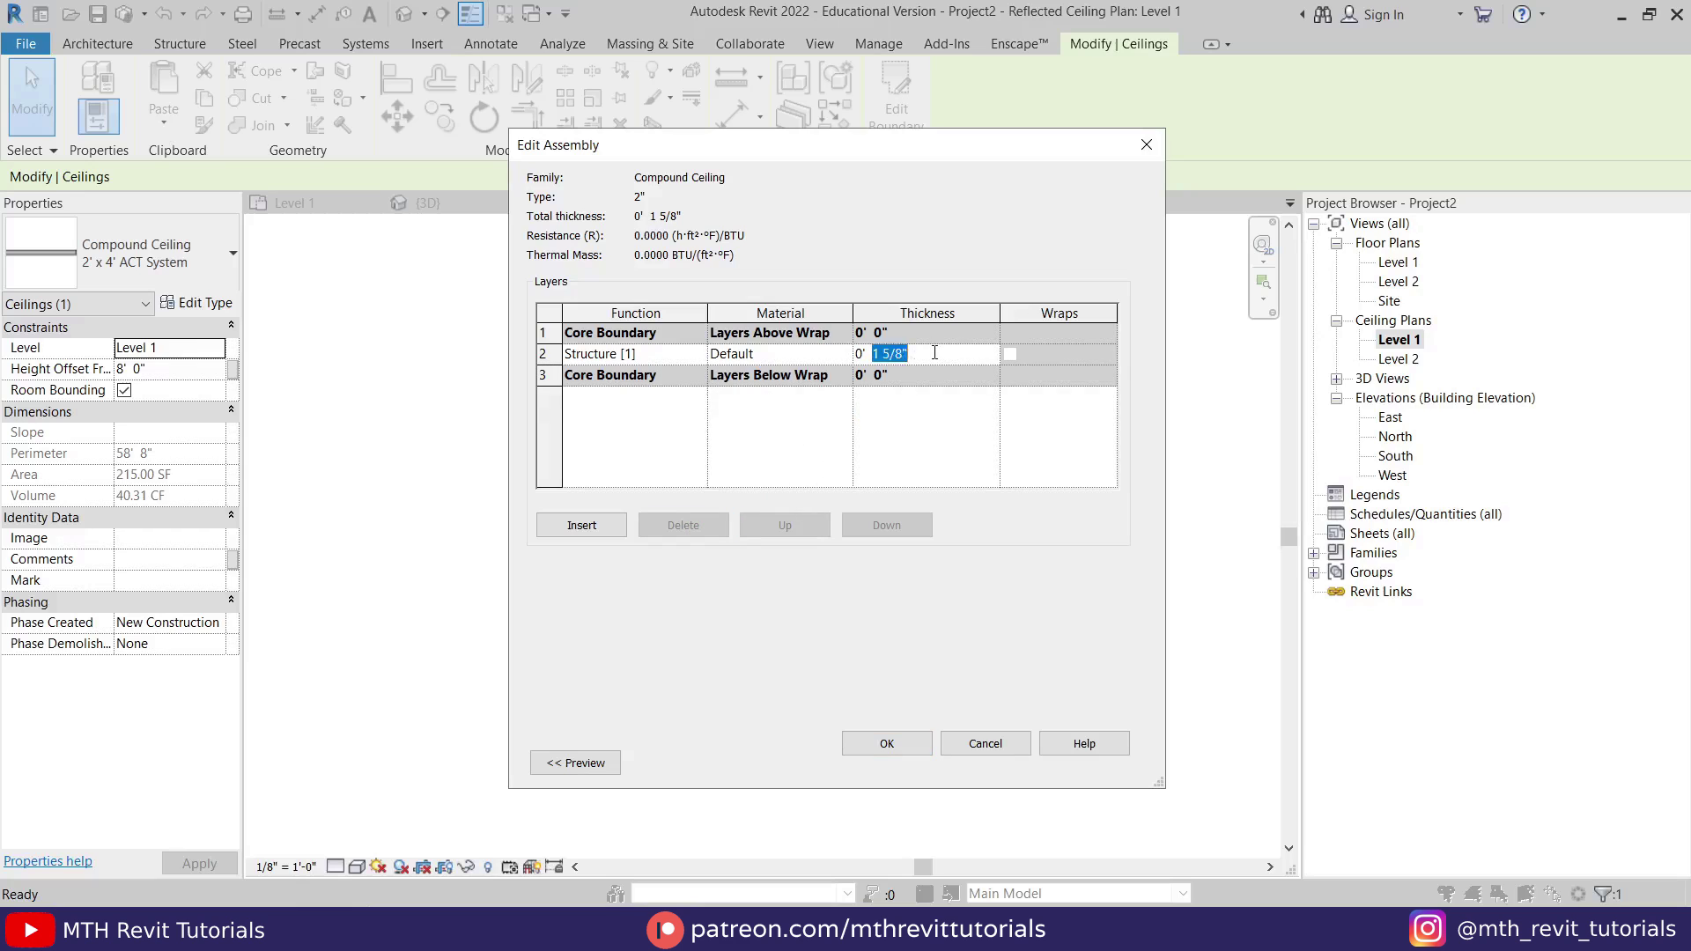
click(907, 740)
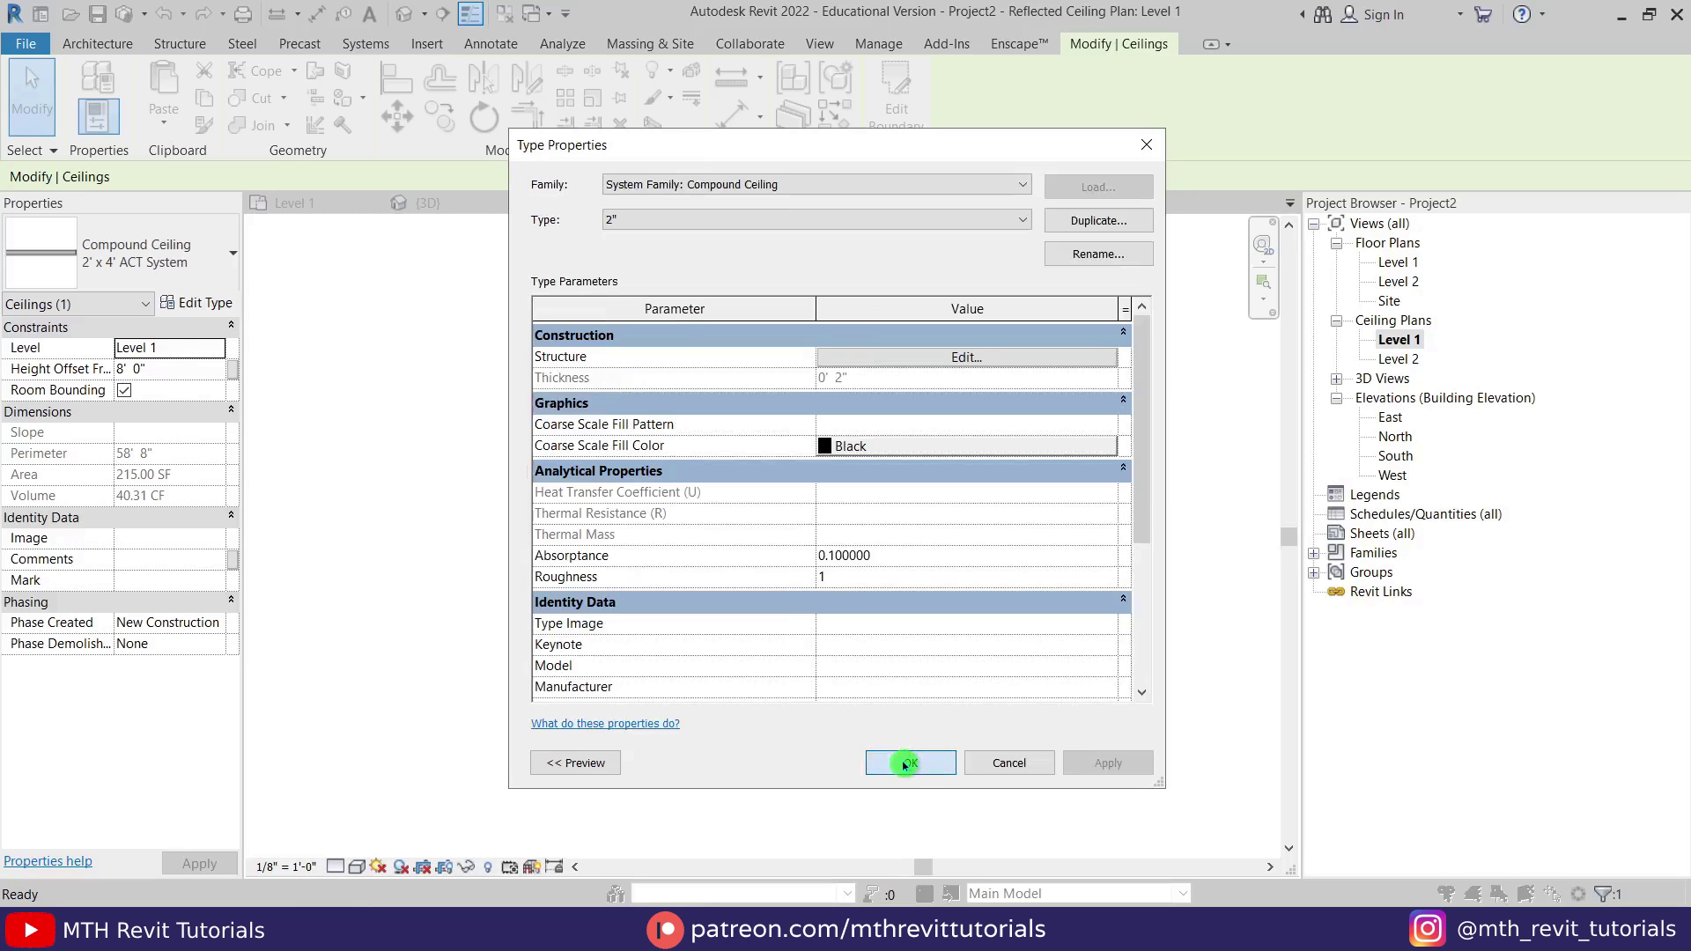
click(909, 758)
middle_drag(696, 612, 753, 688)
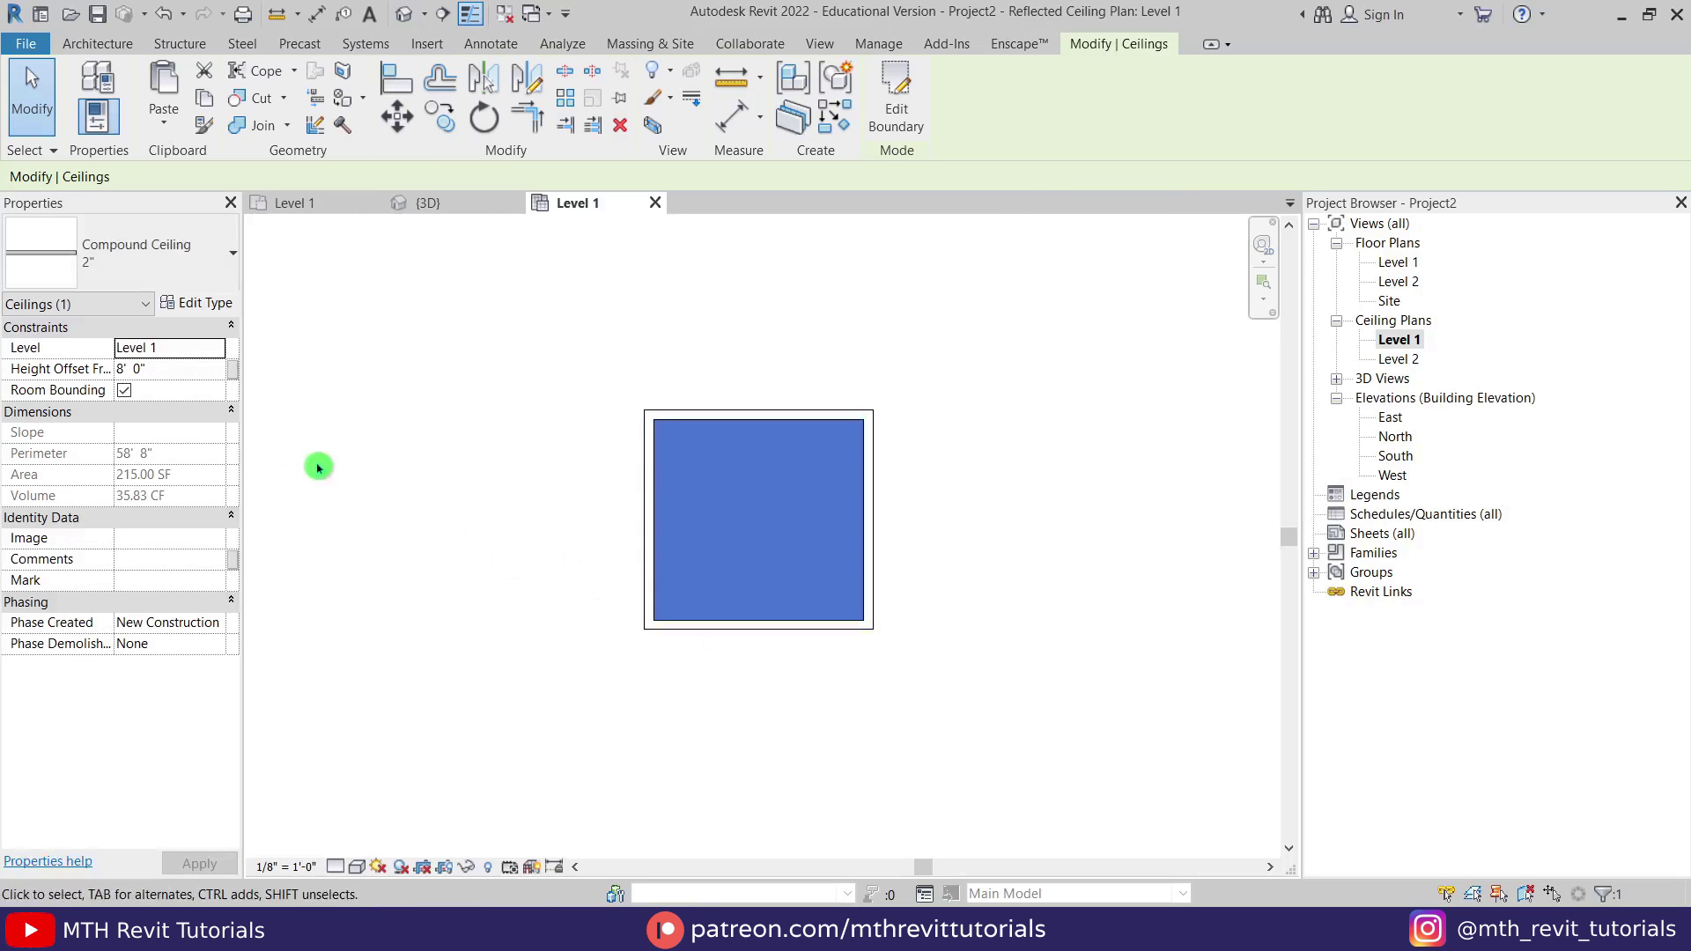
click(550, 336)
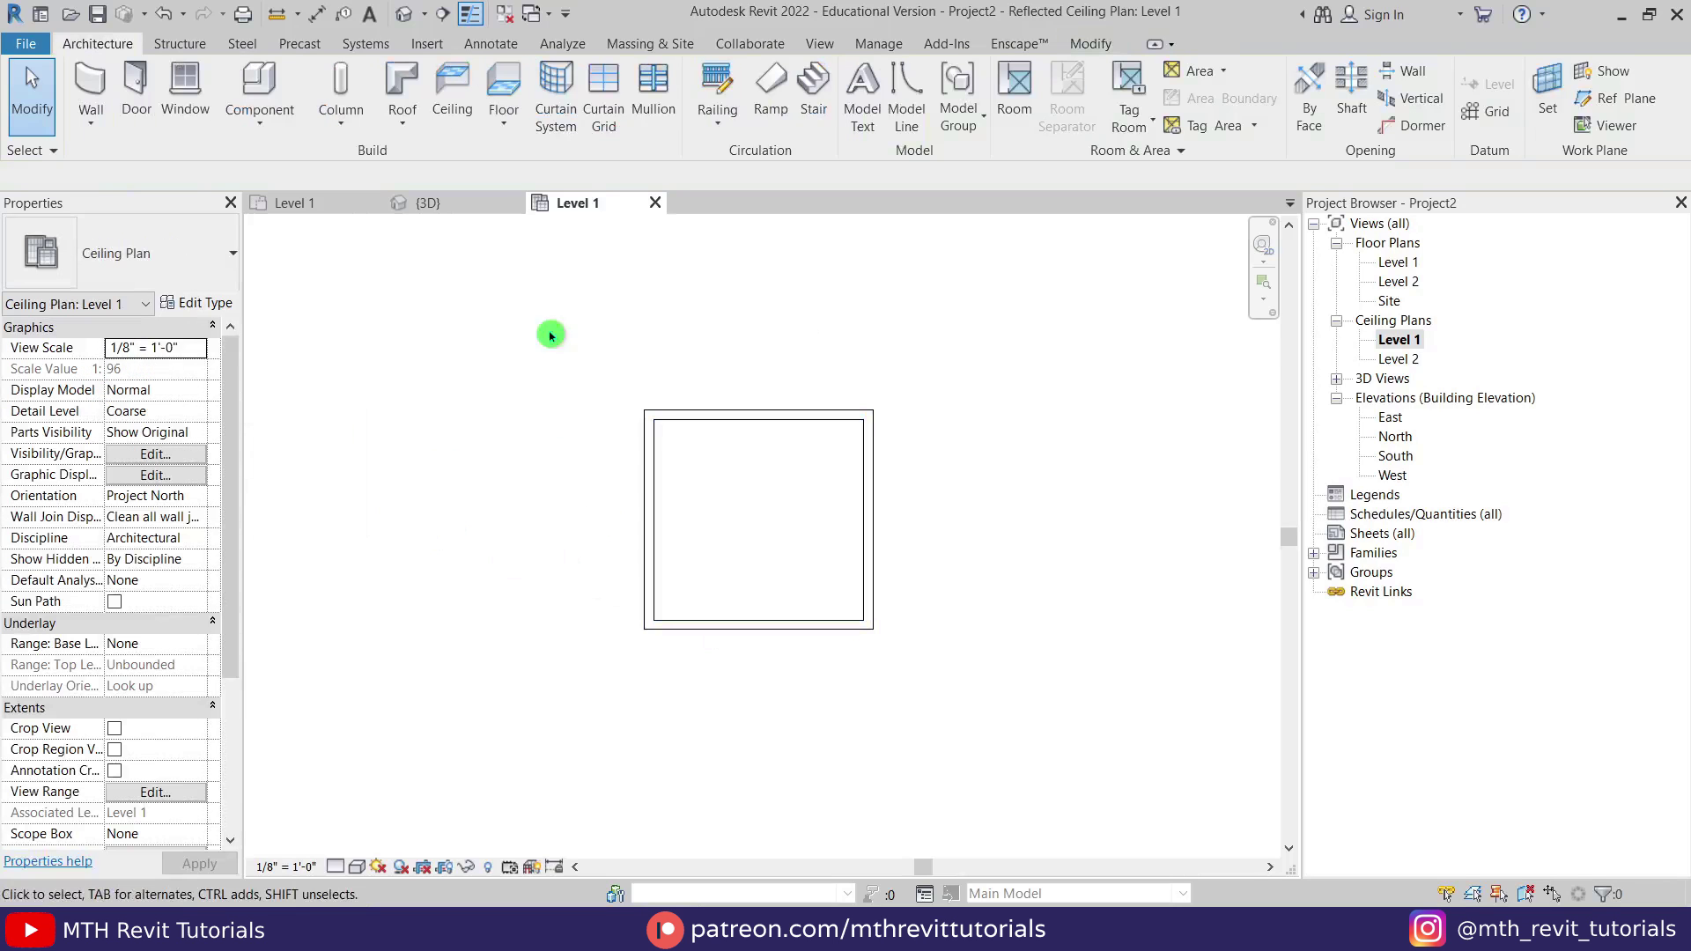
Hide the upper floor slab in the 3D view.
click(424, 27)
right_click(748, 585)
mouse_move(978, 211)
click(1067, 197)
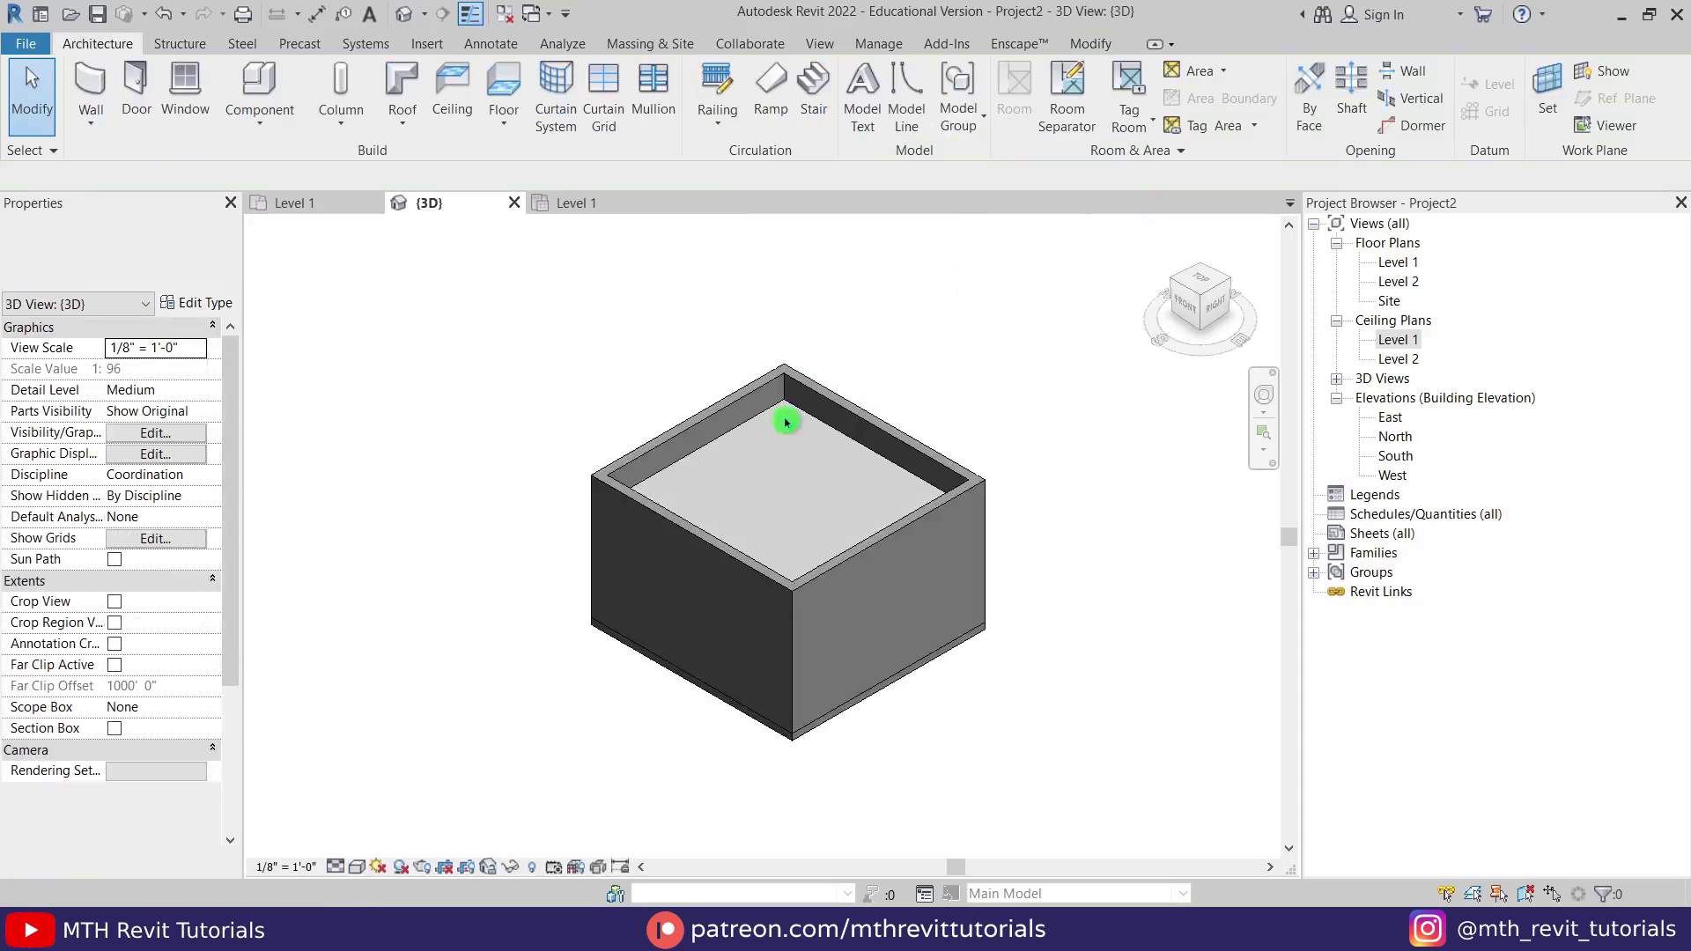
Hide the ceiling element in the 3D view to expose the room interior.
scroll(758, 396, up, 2)
click(755, 369)
right_click(756, 367)
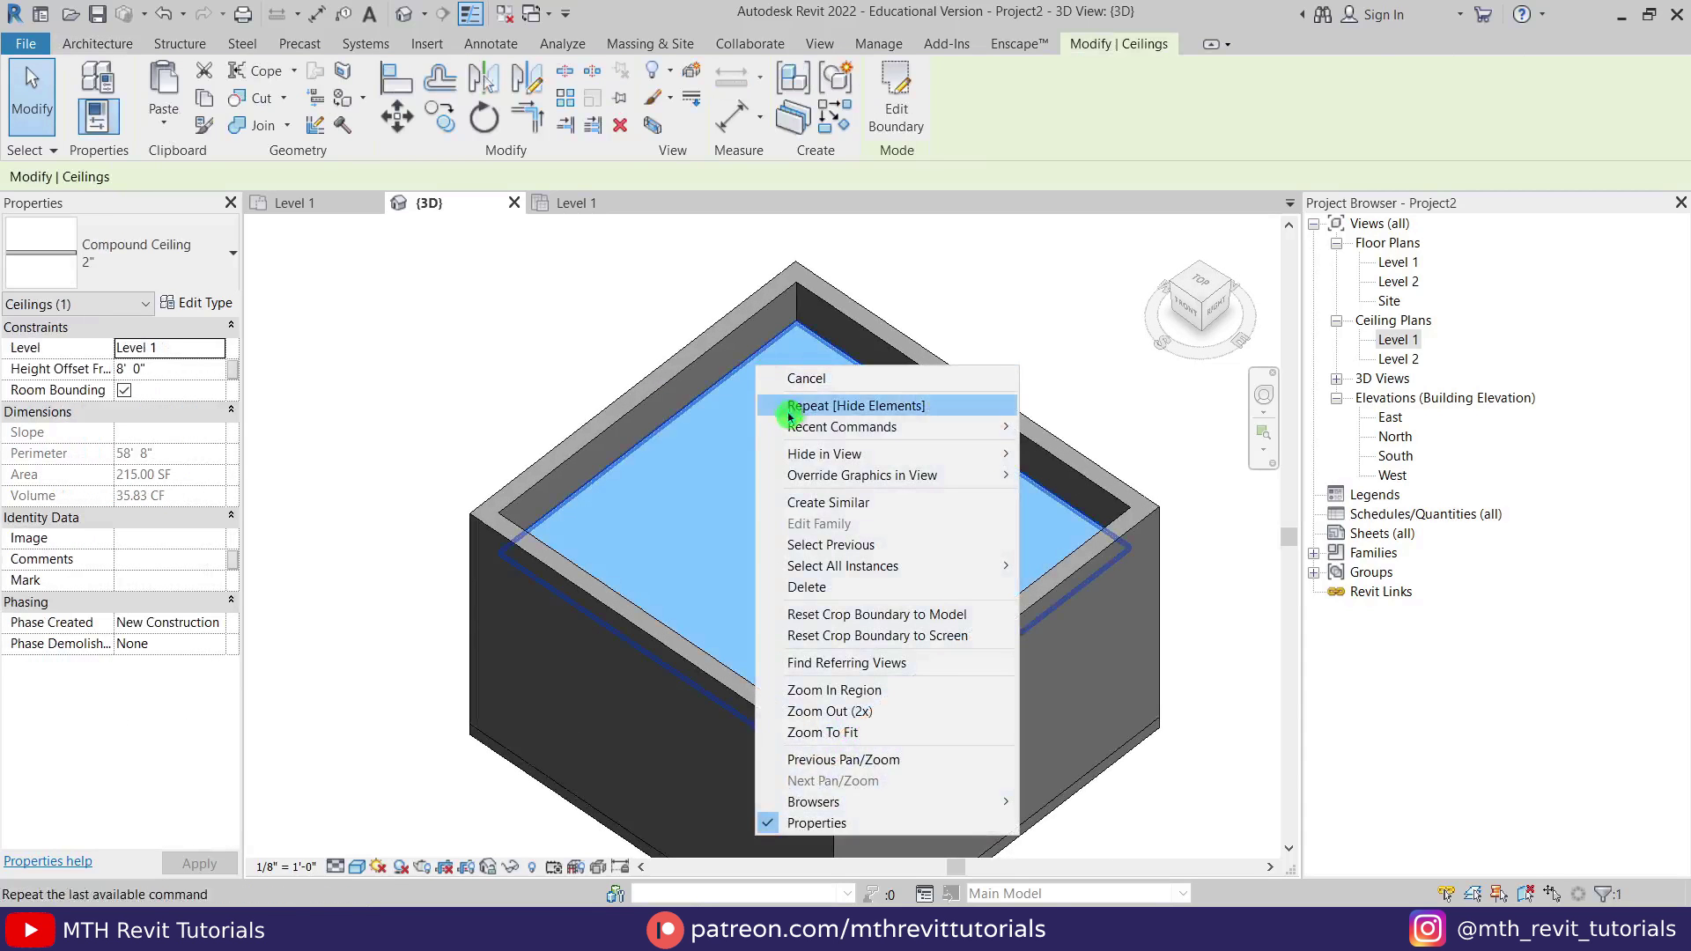
mouse_move(853, 453)
click(1043, 453)
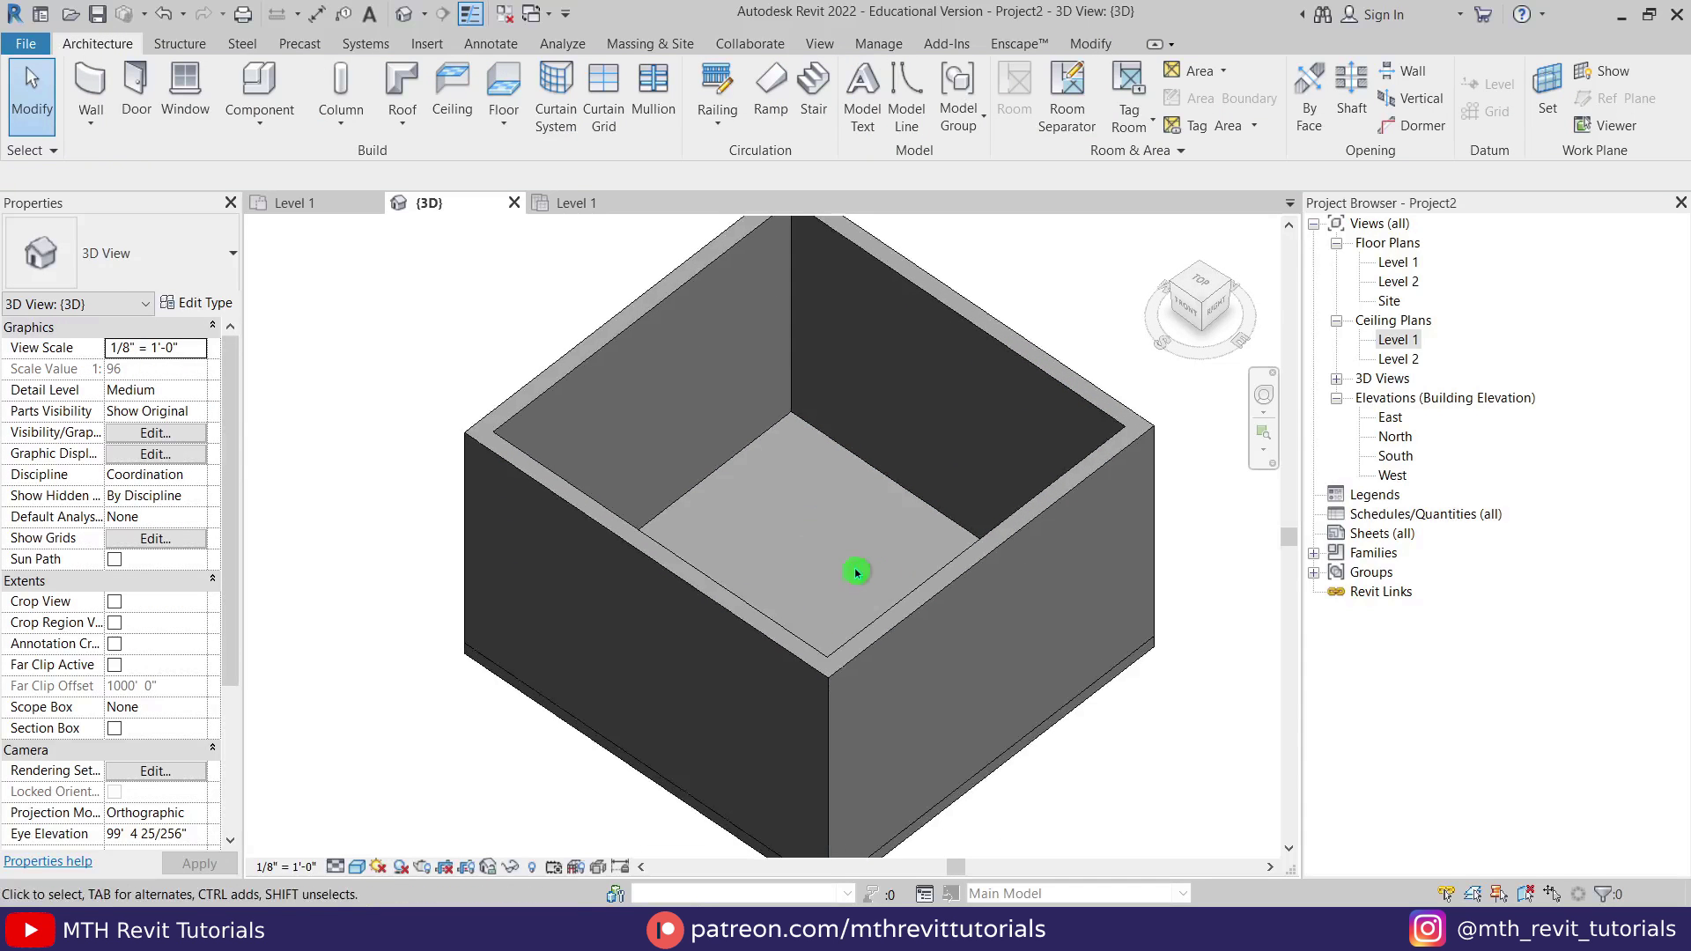
Start a wall on the Level 1 floor plan using the Storefront curtain wall type, duplicated as Storefront 2.
double_click(1393, 263)
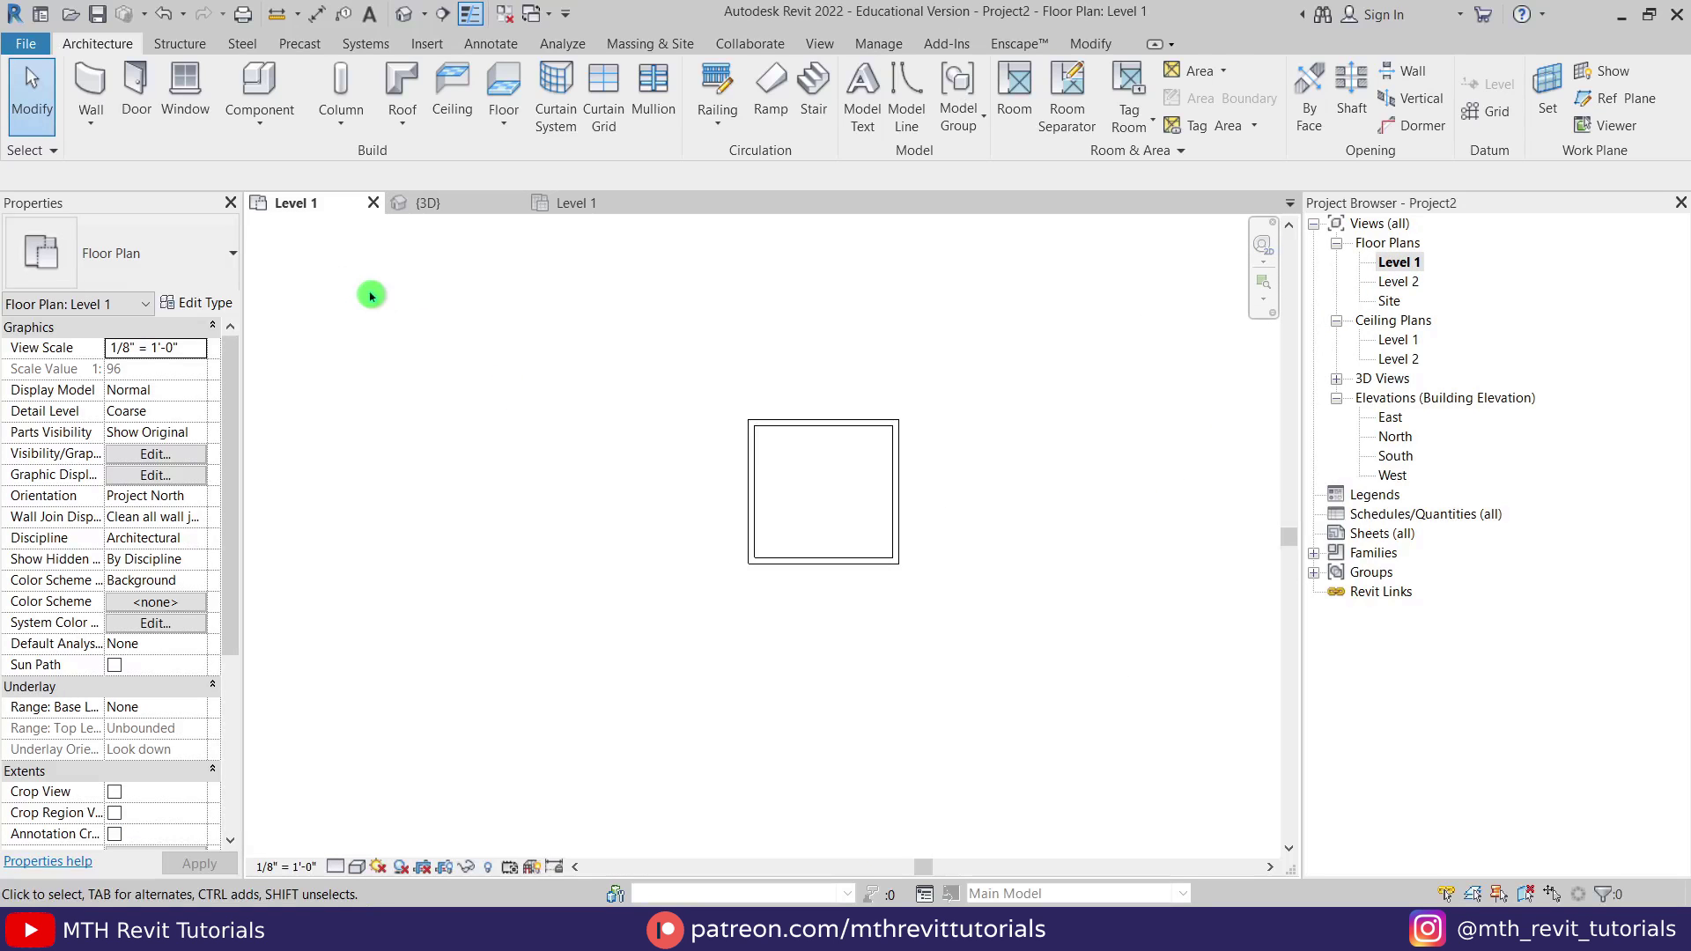
click(91, 88)
click(173, 264)
scroll(167, 748, down, 5)
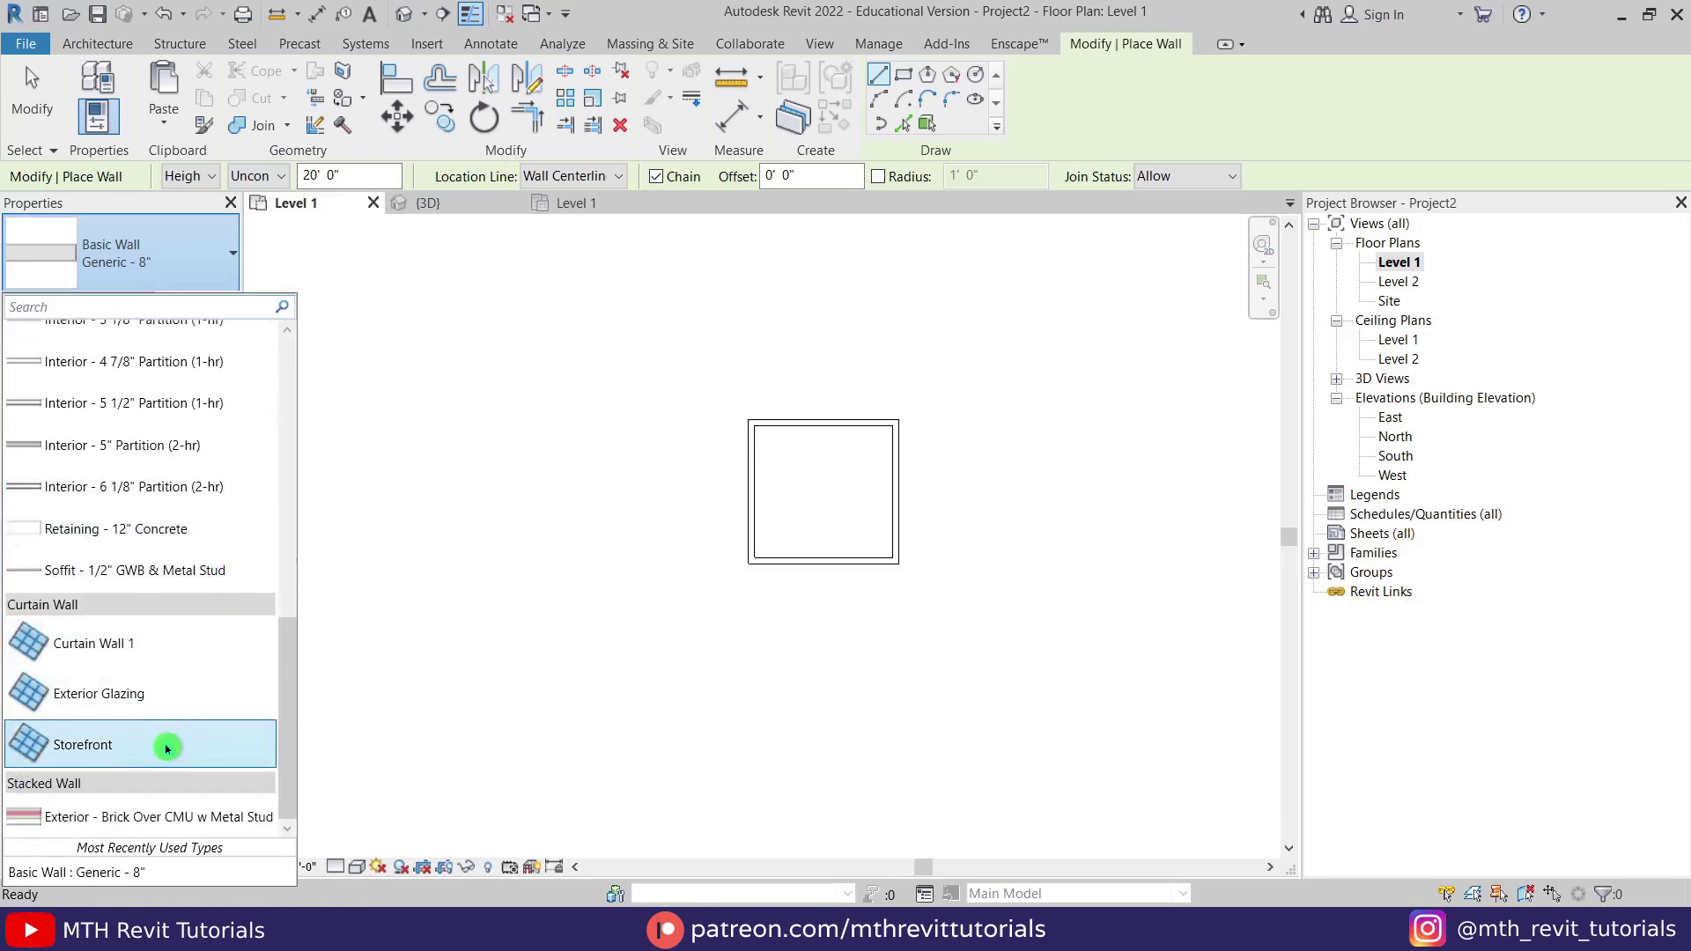
click(167, 748)
click(218, 310)
click(1097, 221)
click(768, 501)
Set the vertical grid spacing to 3' and both interior mullion types to the 1.5" x 2.5" rectangular mullion.
scroll(722, 555, down, 2)
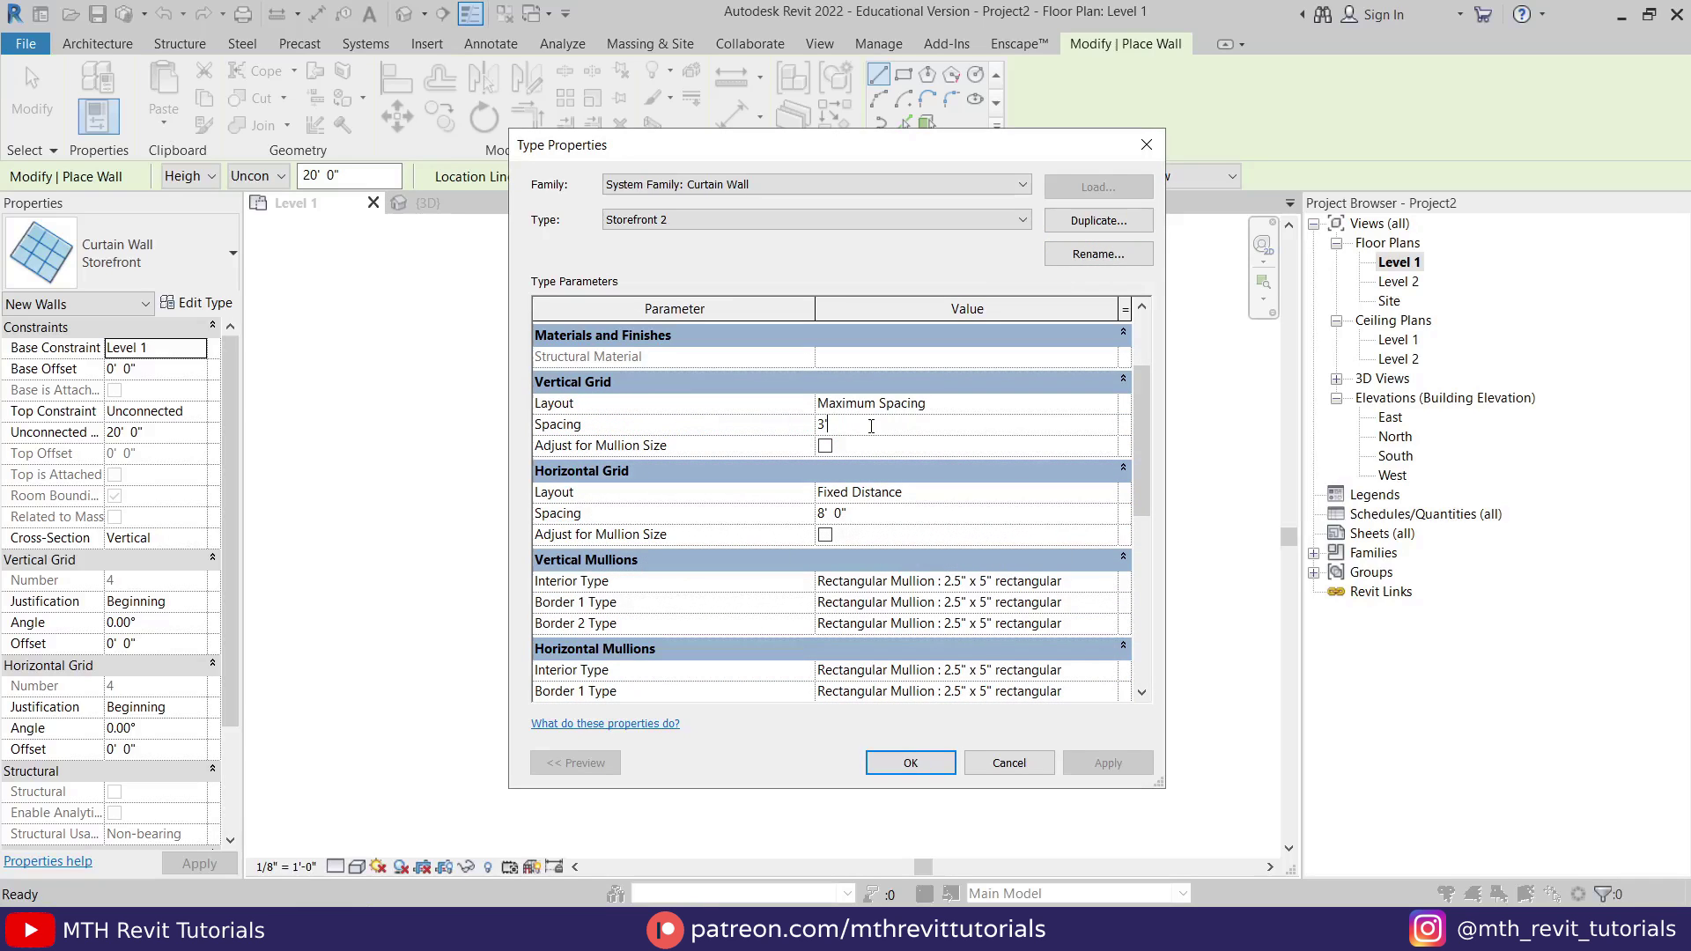
click(1103, 588)
click(1088, 654)
scroll(1104, 583, down, 2)
click(1104, 583)
click(1004, 650)
Set all horizontal and vertical border mullions to the 1.5" x 2.5" rectangular type and accept the type properties.
click(1107, 597)
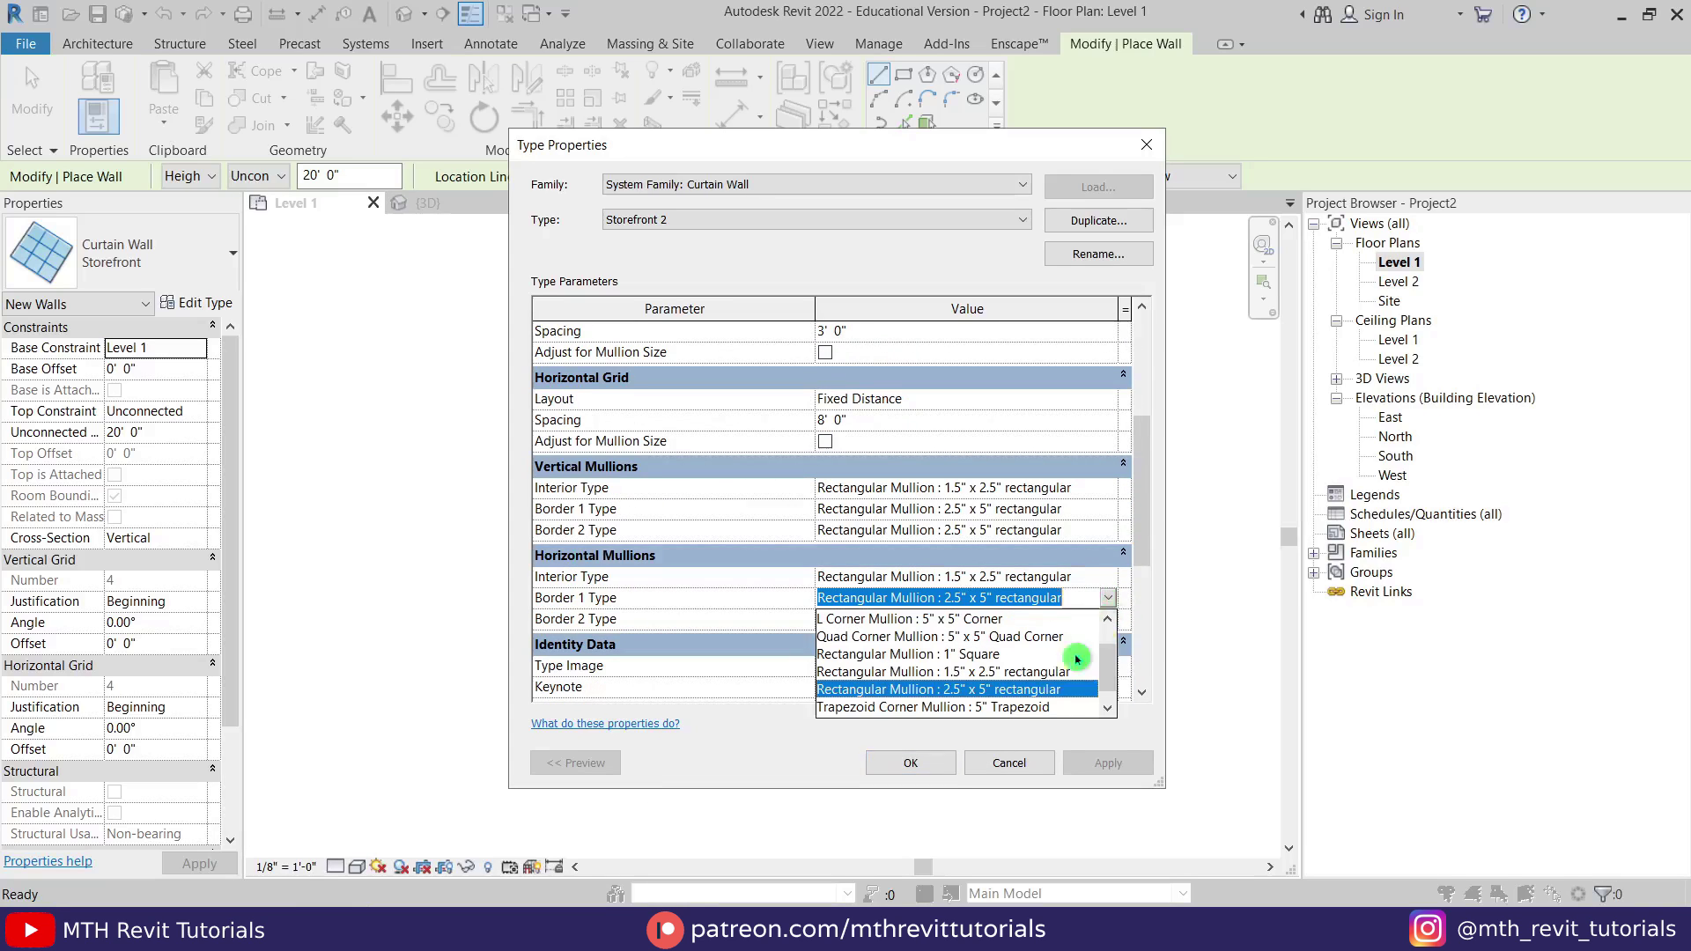
click(1041, 675)
click(1107, 619)
click(1013, 694)
click(1107, 509)
click(1013, 583)
click(1107, 530)
click(1013, 641)
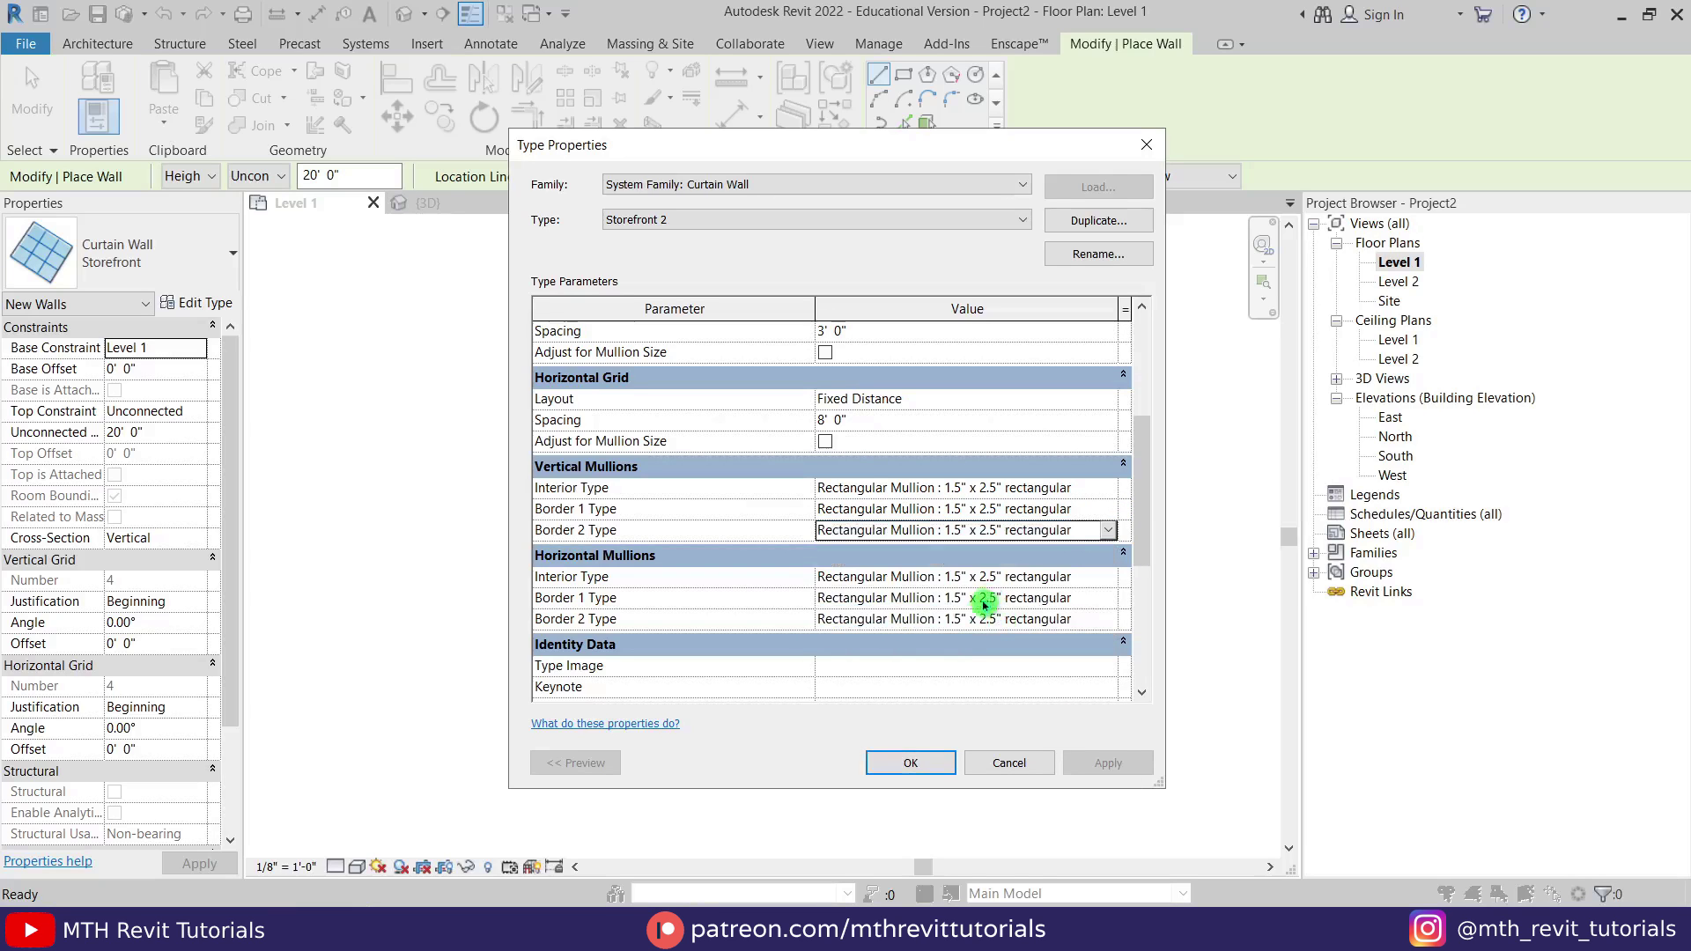
click(932, 763)
Draw a 10' long Storefront 2 curtain wall inside the left wall, starting about 3' below its upper corner.
scroll(748, 450, up, 4)
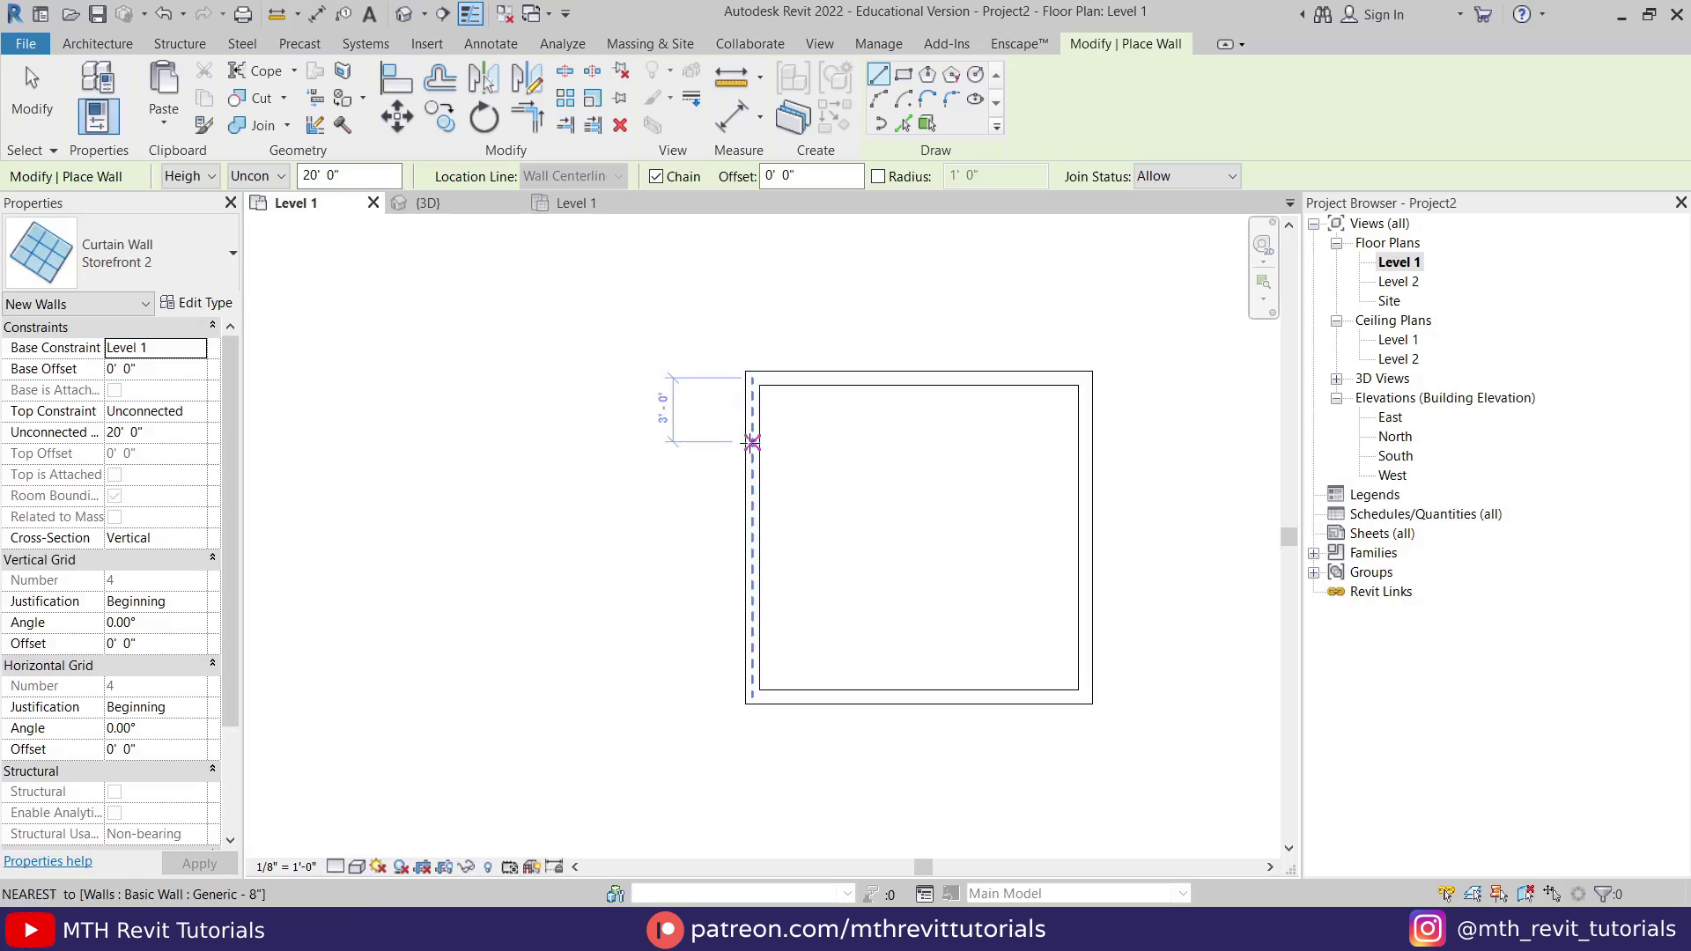
click(753, 441)
text(10)
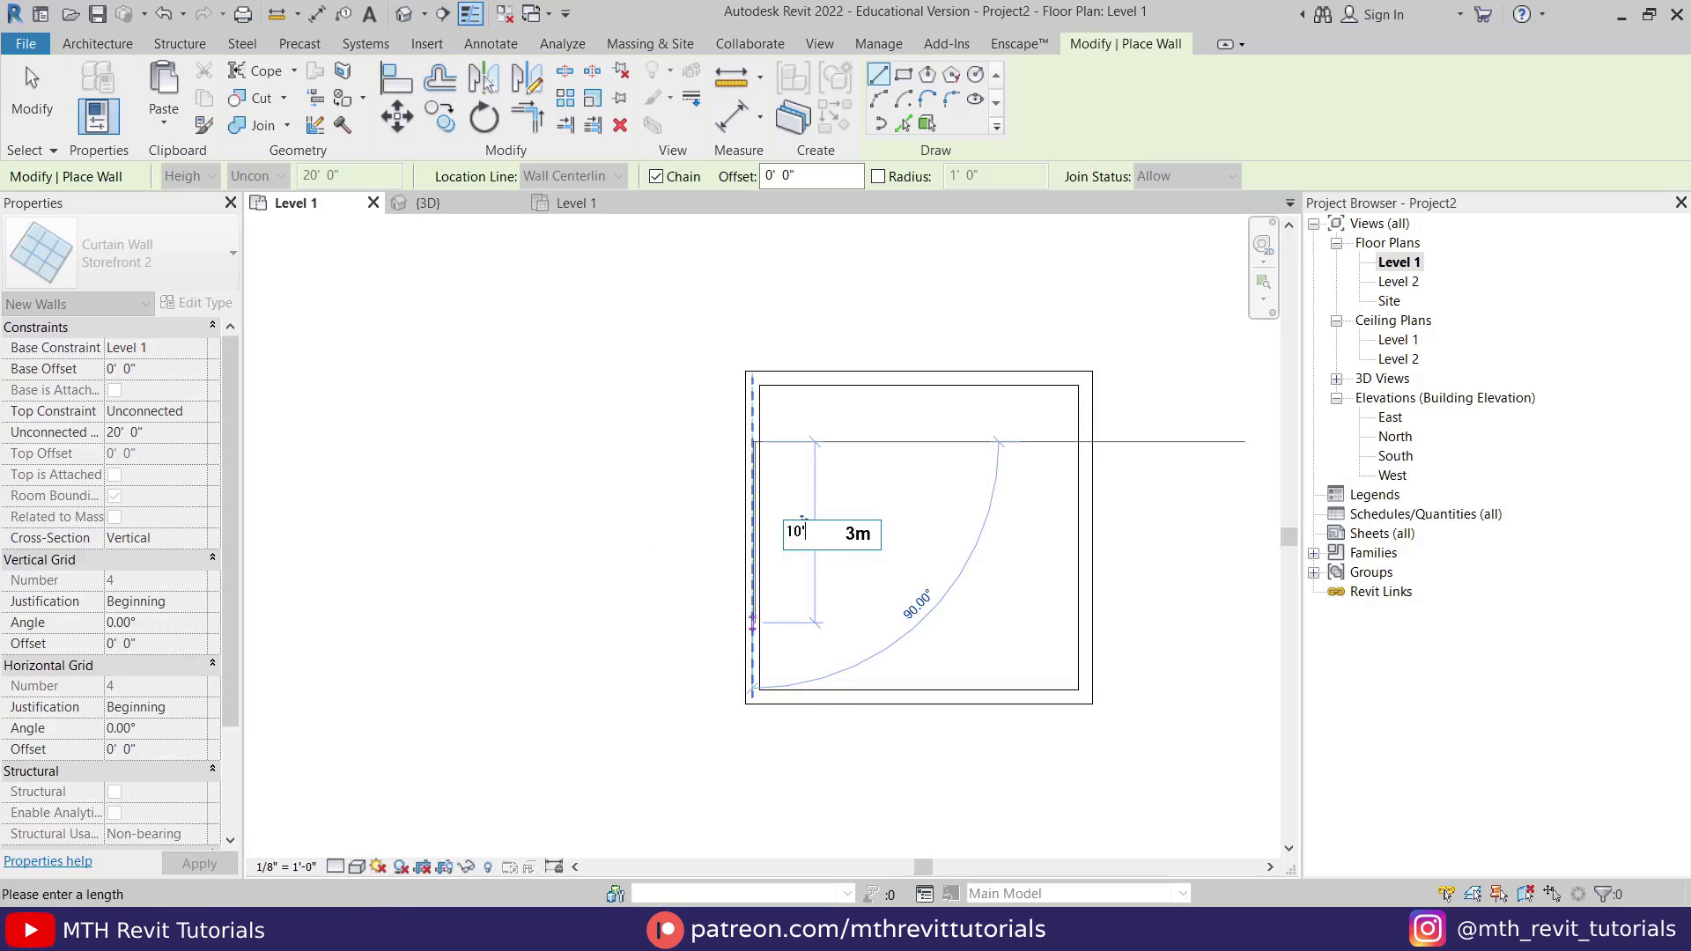
key(Return)
key(Escape)
key(Escape)
Reference the curtain wall's offset dimension to the upper wall's inner face and set the offset to 2'6".
scroll(742, 539, up, 1)
click(754, 515)
drag(826, 327, 826, 351)
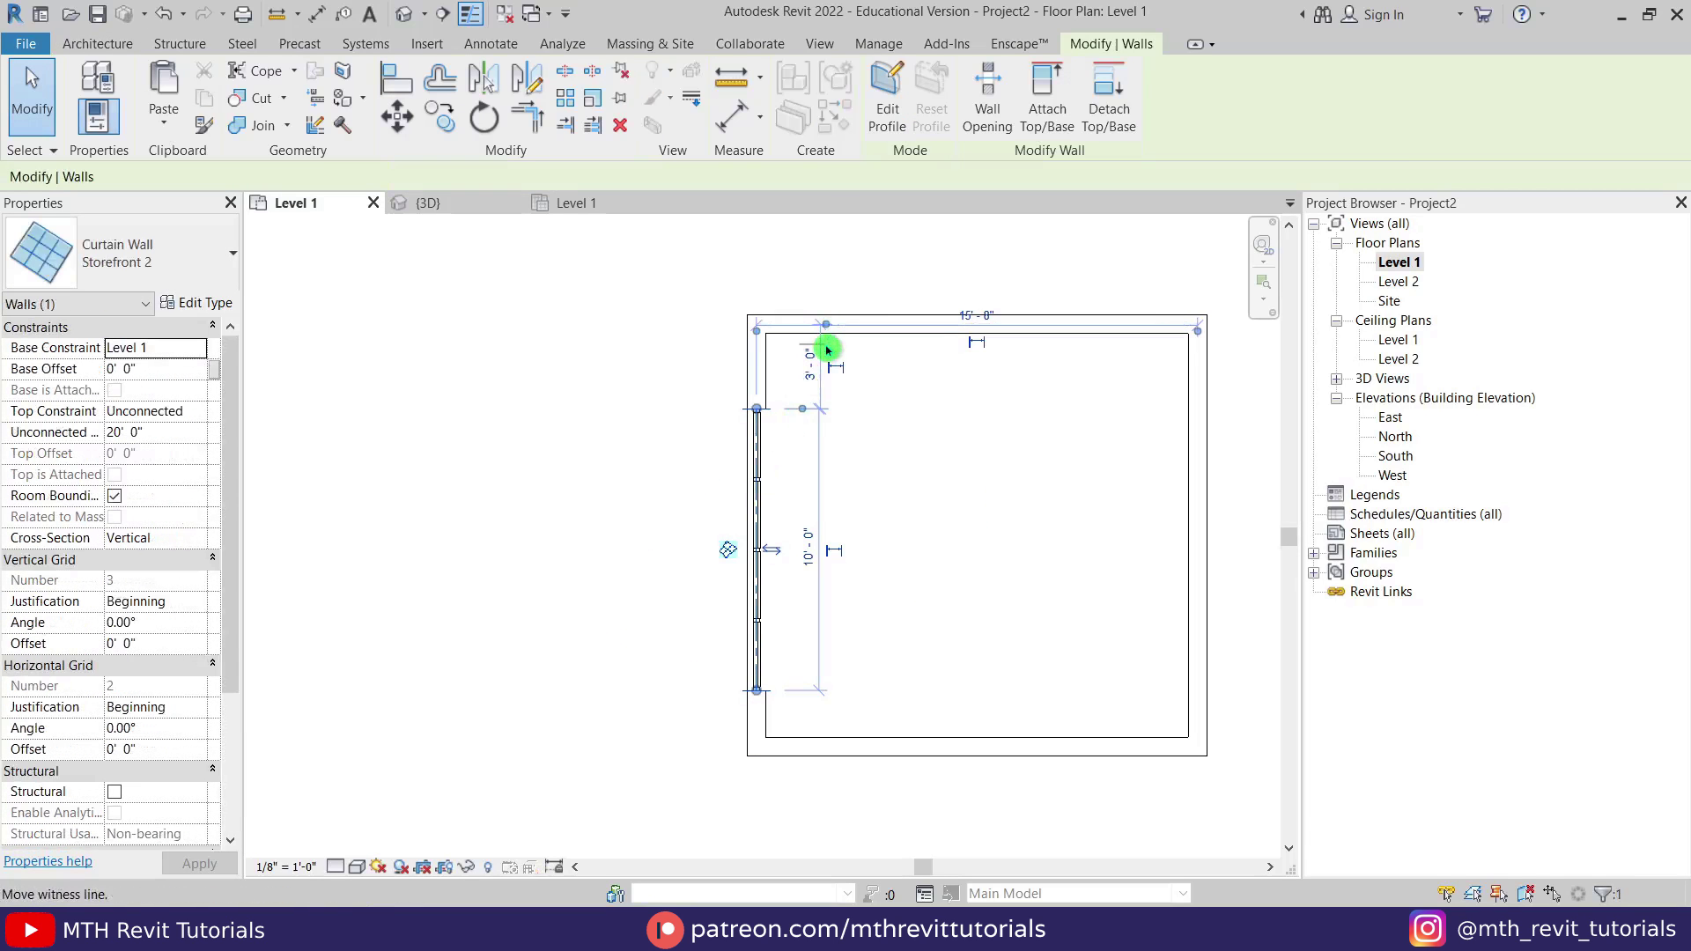
click(828, 351)
click(809, 363)
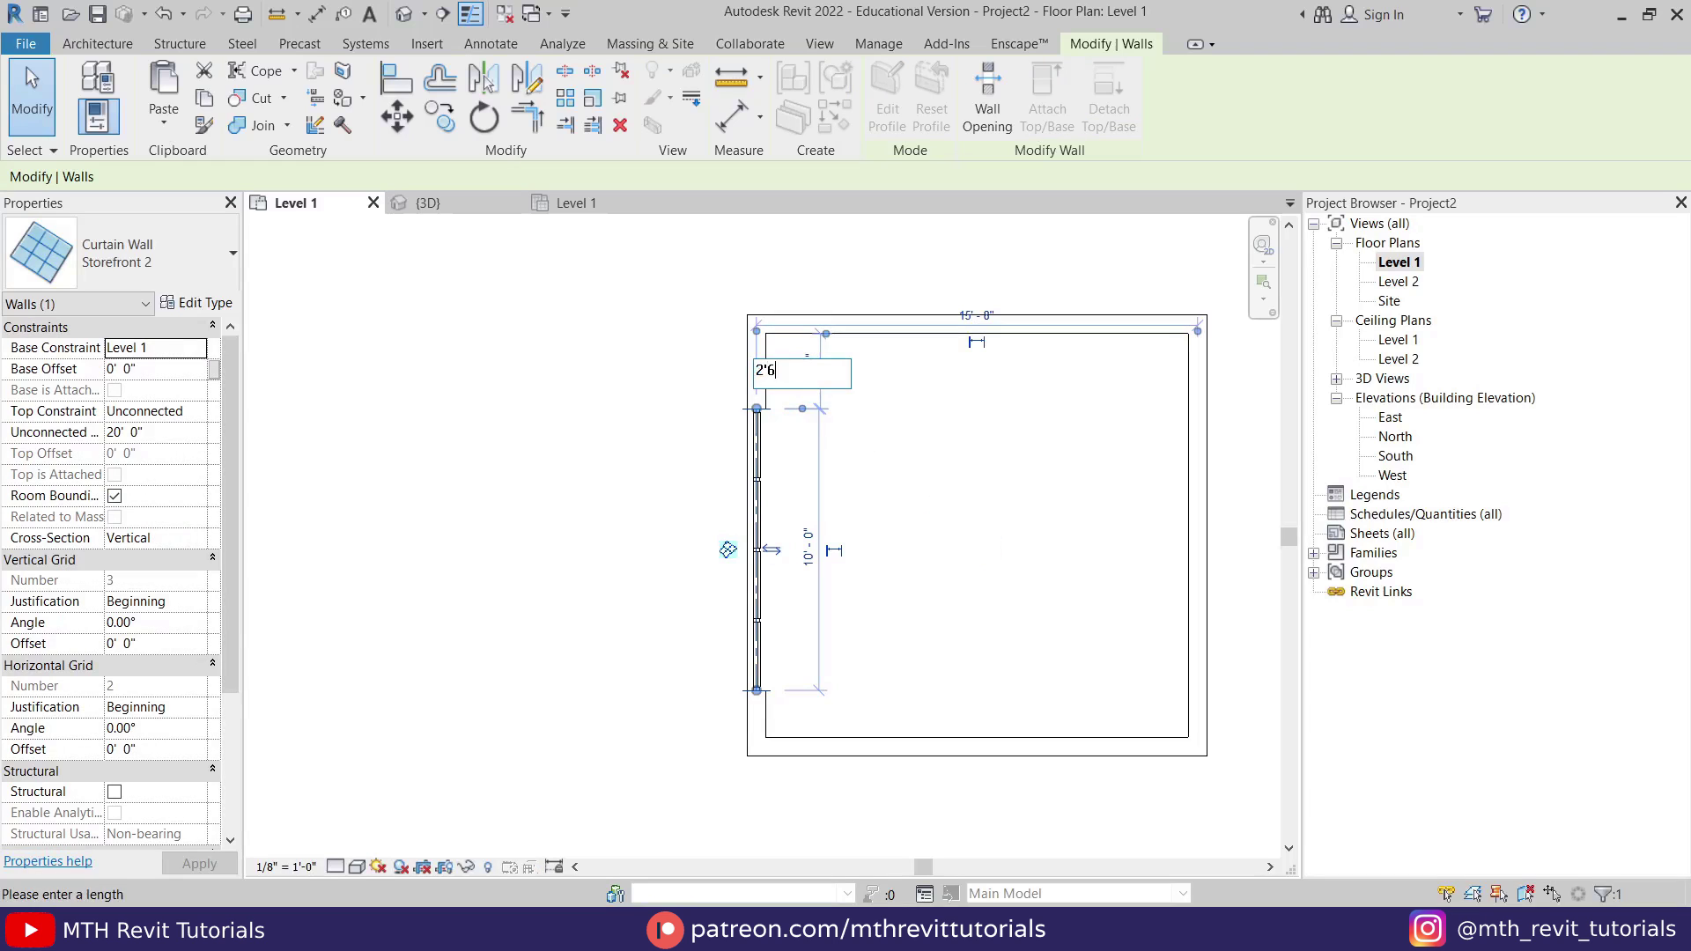
click(983, 547)
click(984, 547)
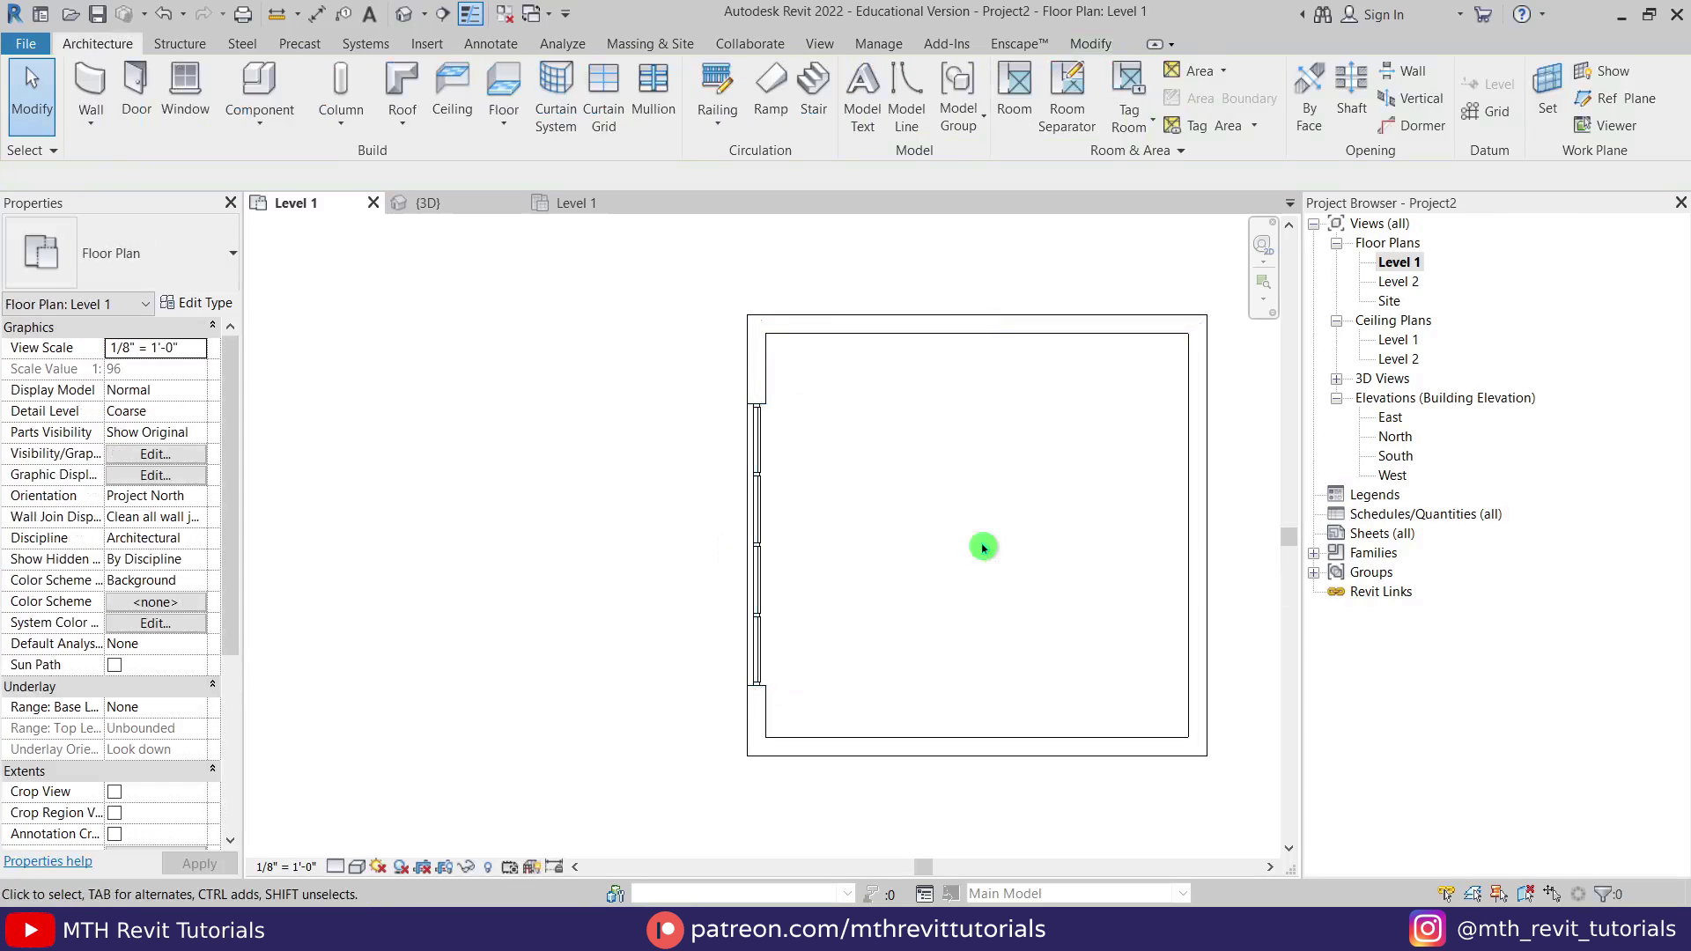
In the 3D view, set the Storefront 2 curtain wall's unconnected height to 6' and its base offset to 2'.
click(404, 15)
scroll(617, 581, down, 3)
shift+middle_drag(650, 573, 804, 528)
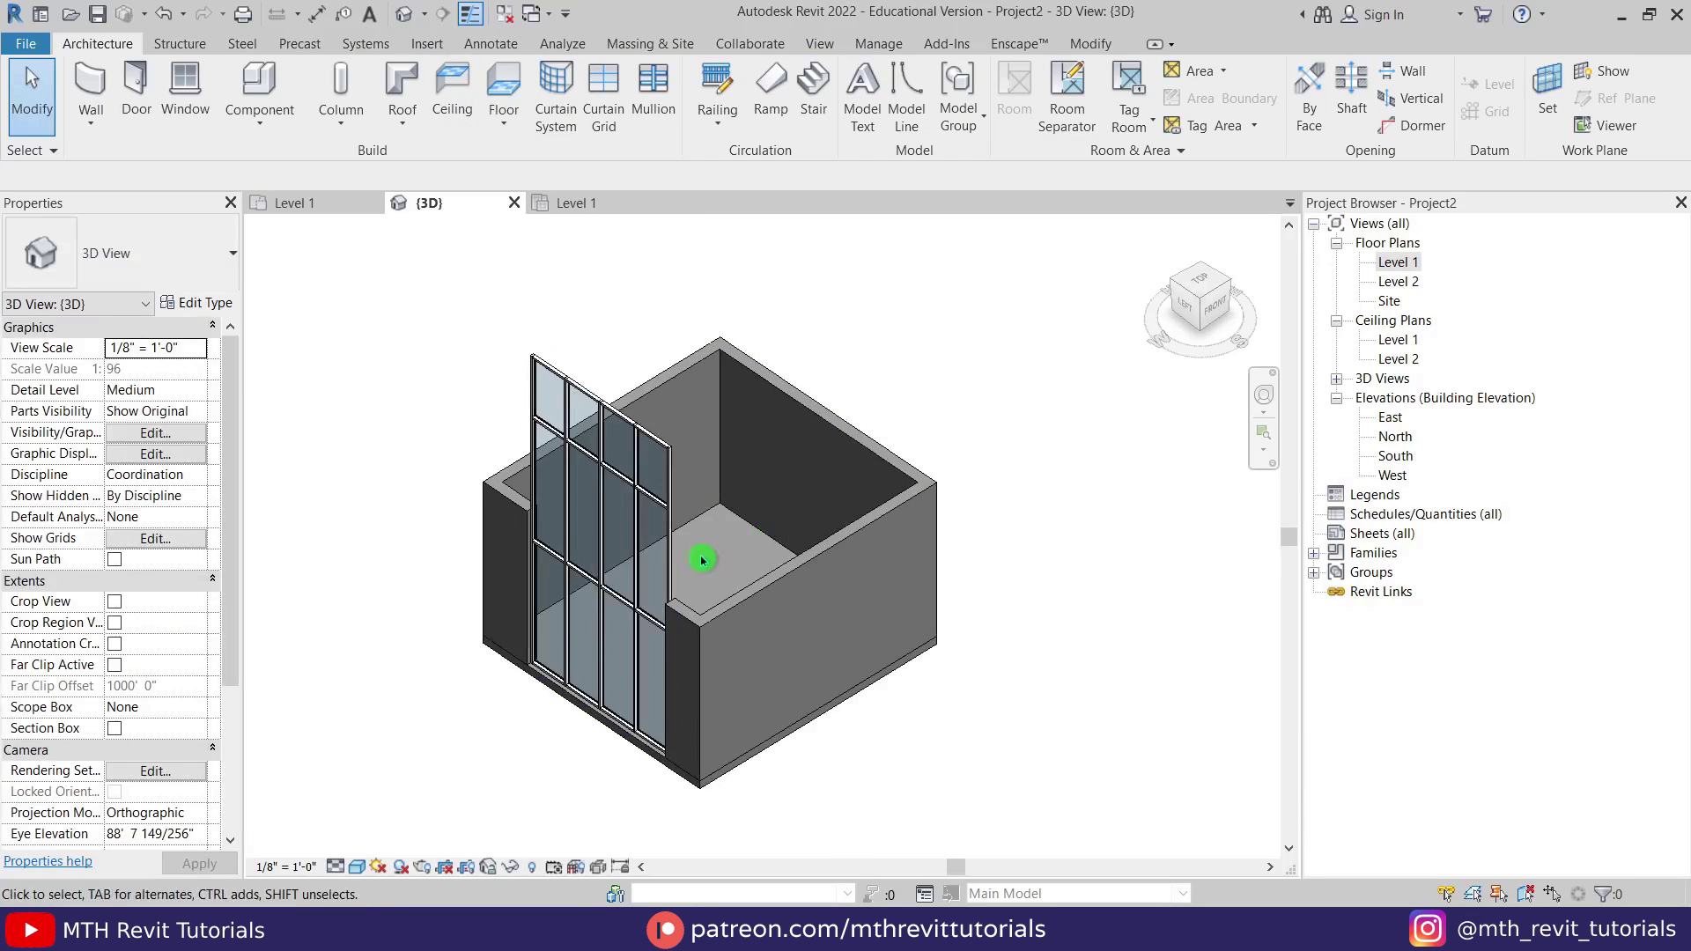
click(665, 448)
scroll(553, 615, up, 2)
middle_drag(553, 615, 668, 623)
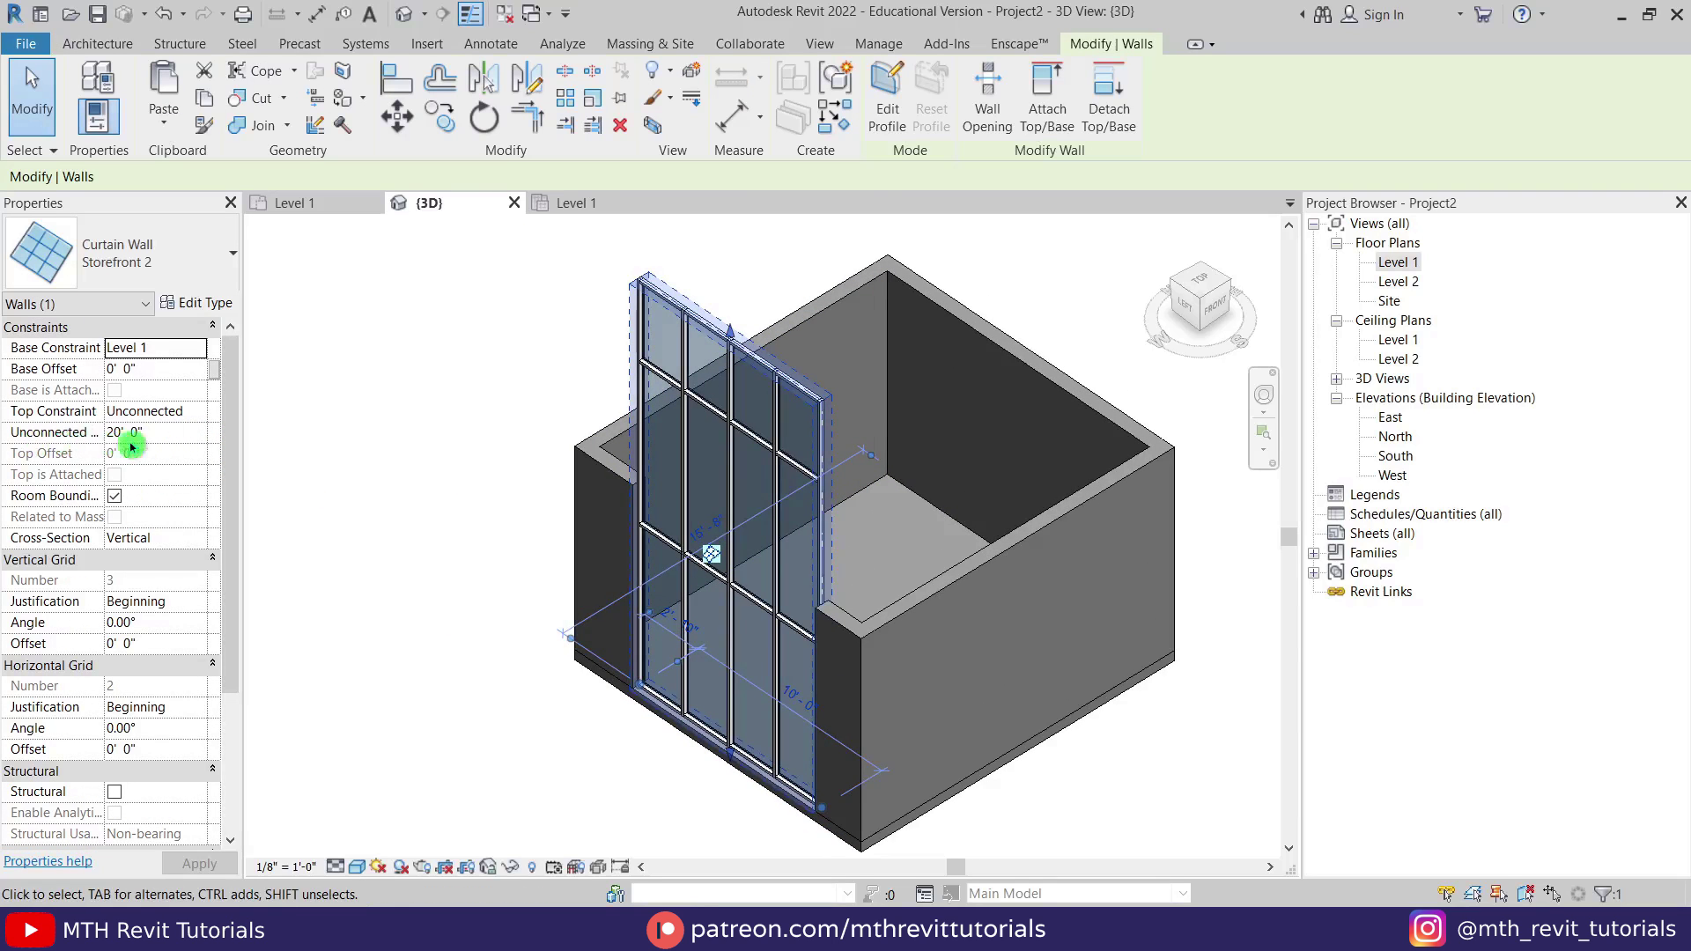
click(131, 439)
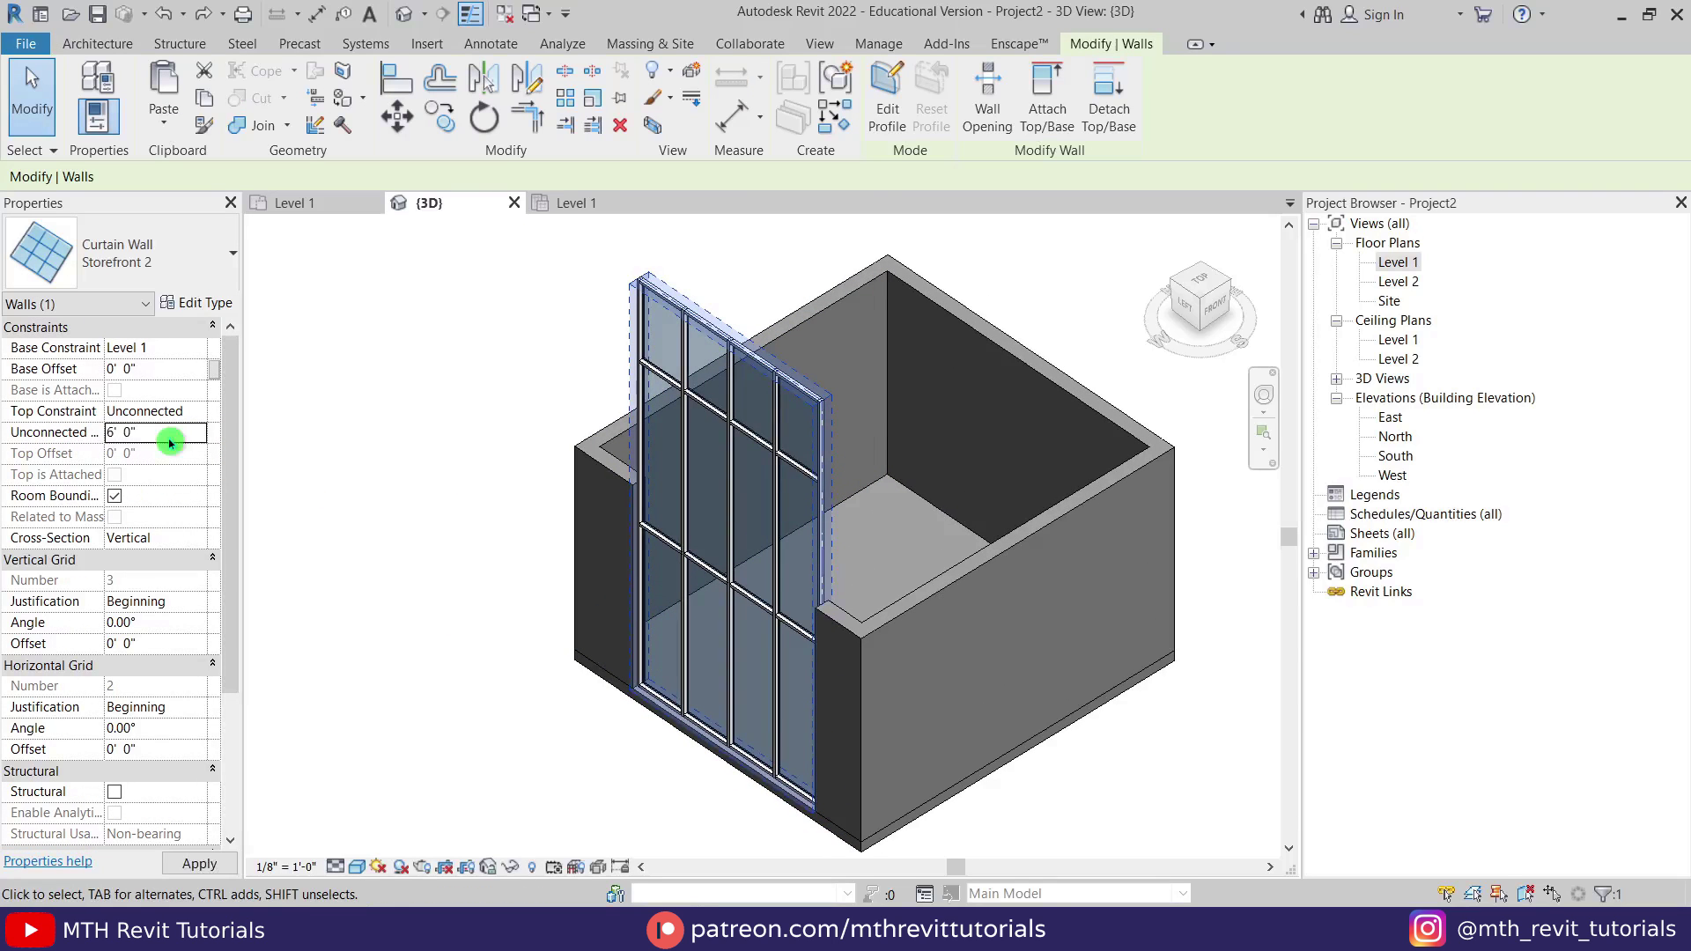
click(167, 376)
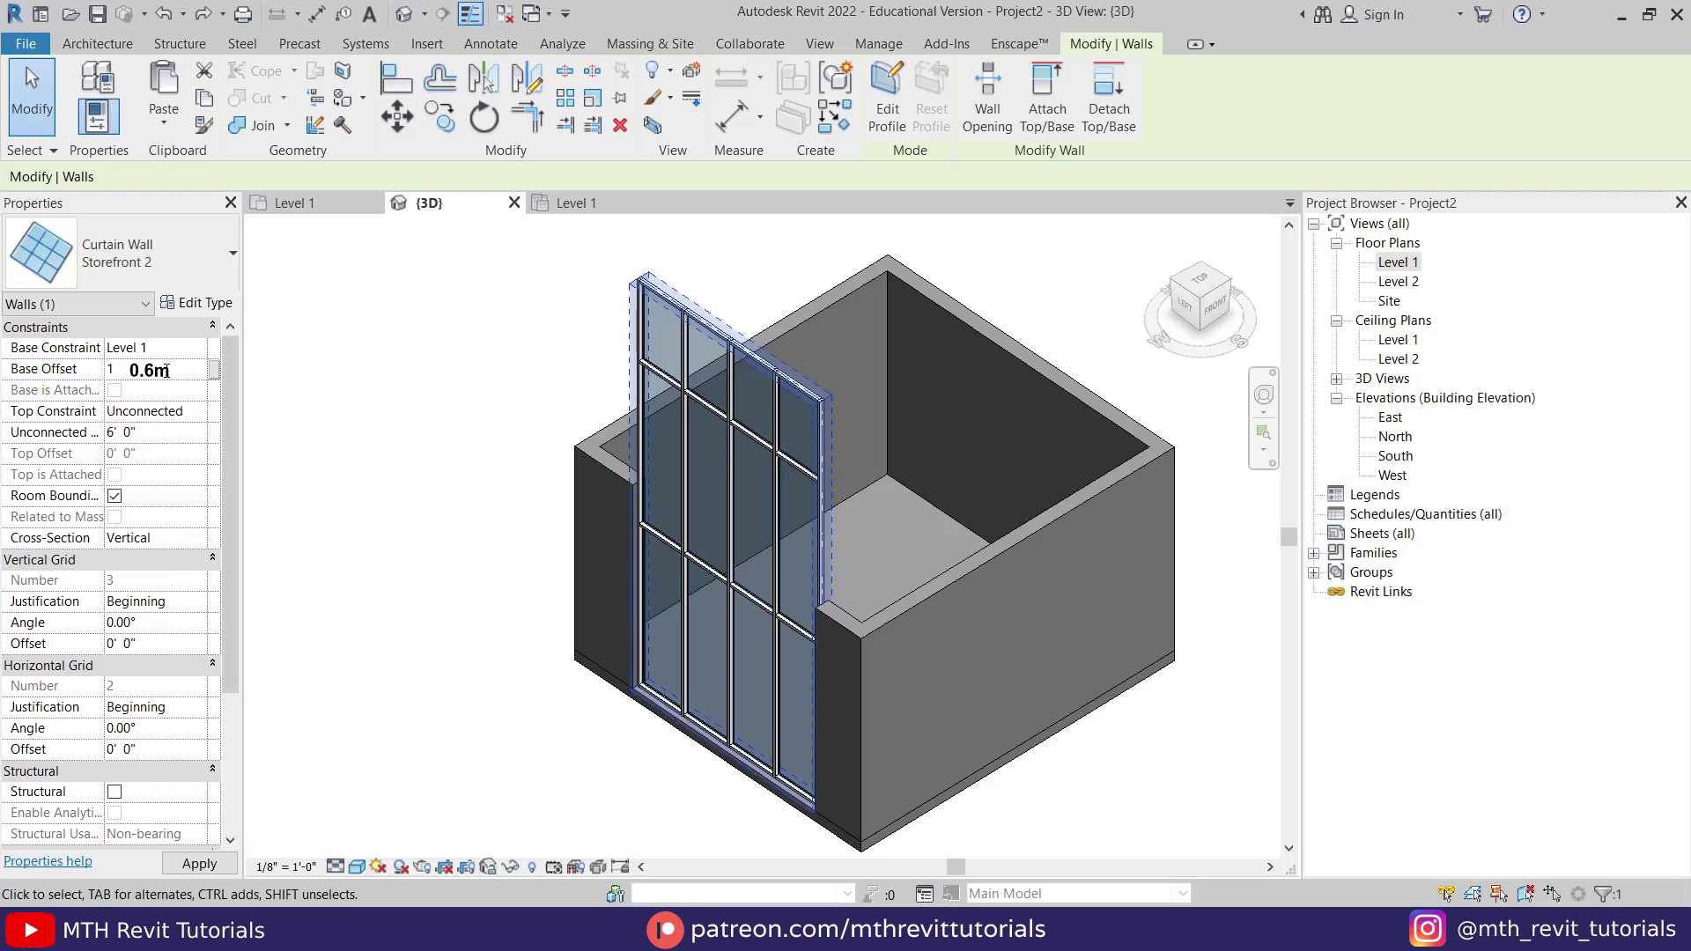
key(Return)
click(499, 597)
middle_drag(620, 746, 580, 679)
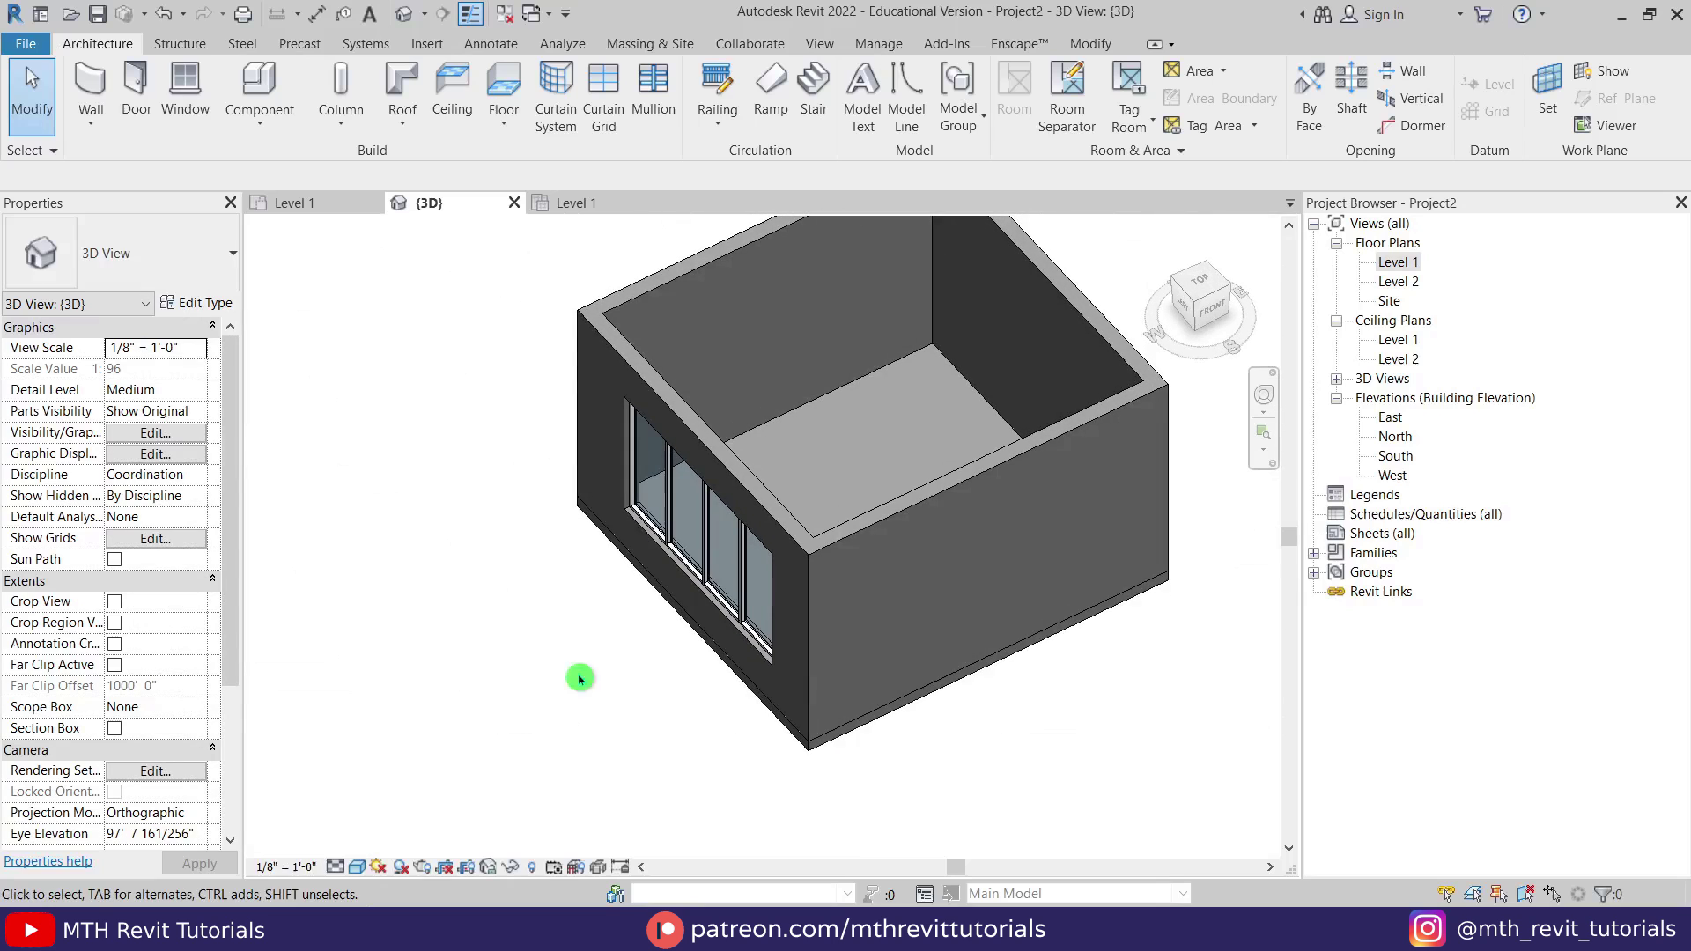
shift+middle_drag(885, 688, 832, 627)
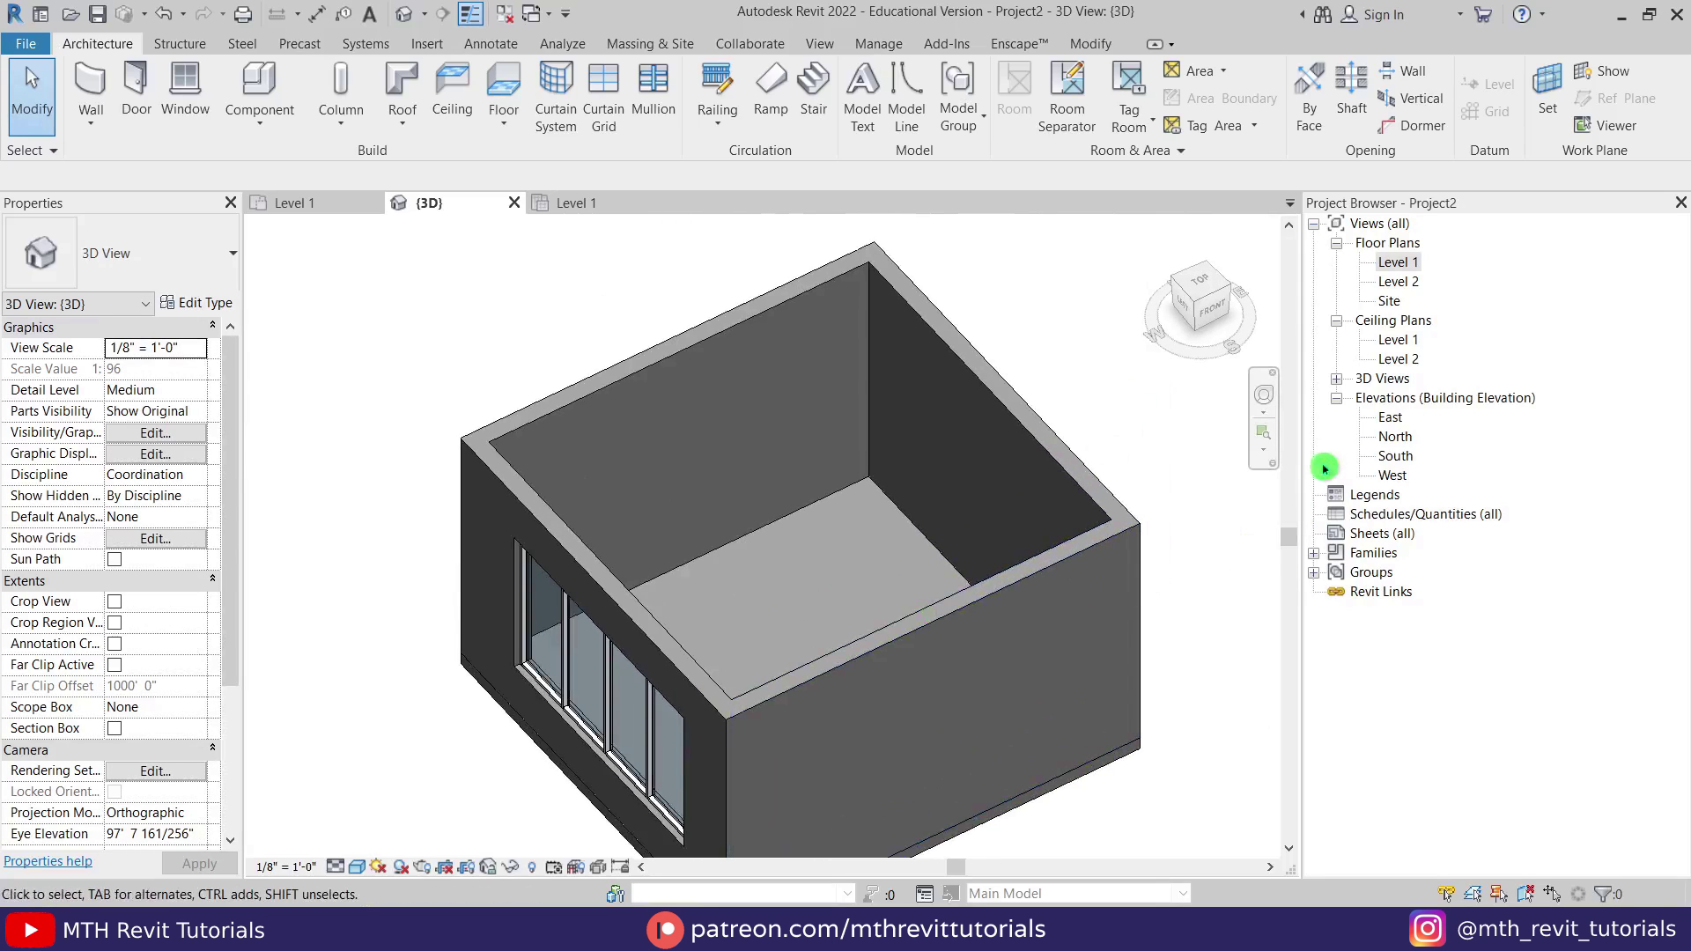
Start a wall in the Level 1 floor plan and duplicate the basic wall type Generic - 5" as Generic - 2".
double_click(1401, 262)
middle_drag(1072, 441, 894, 441)
click(90, 88)
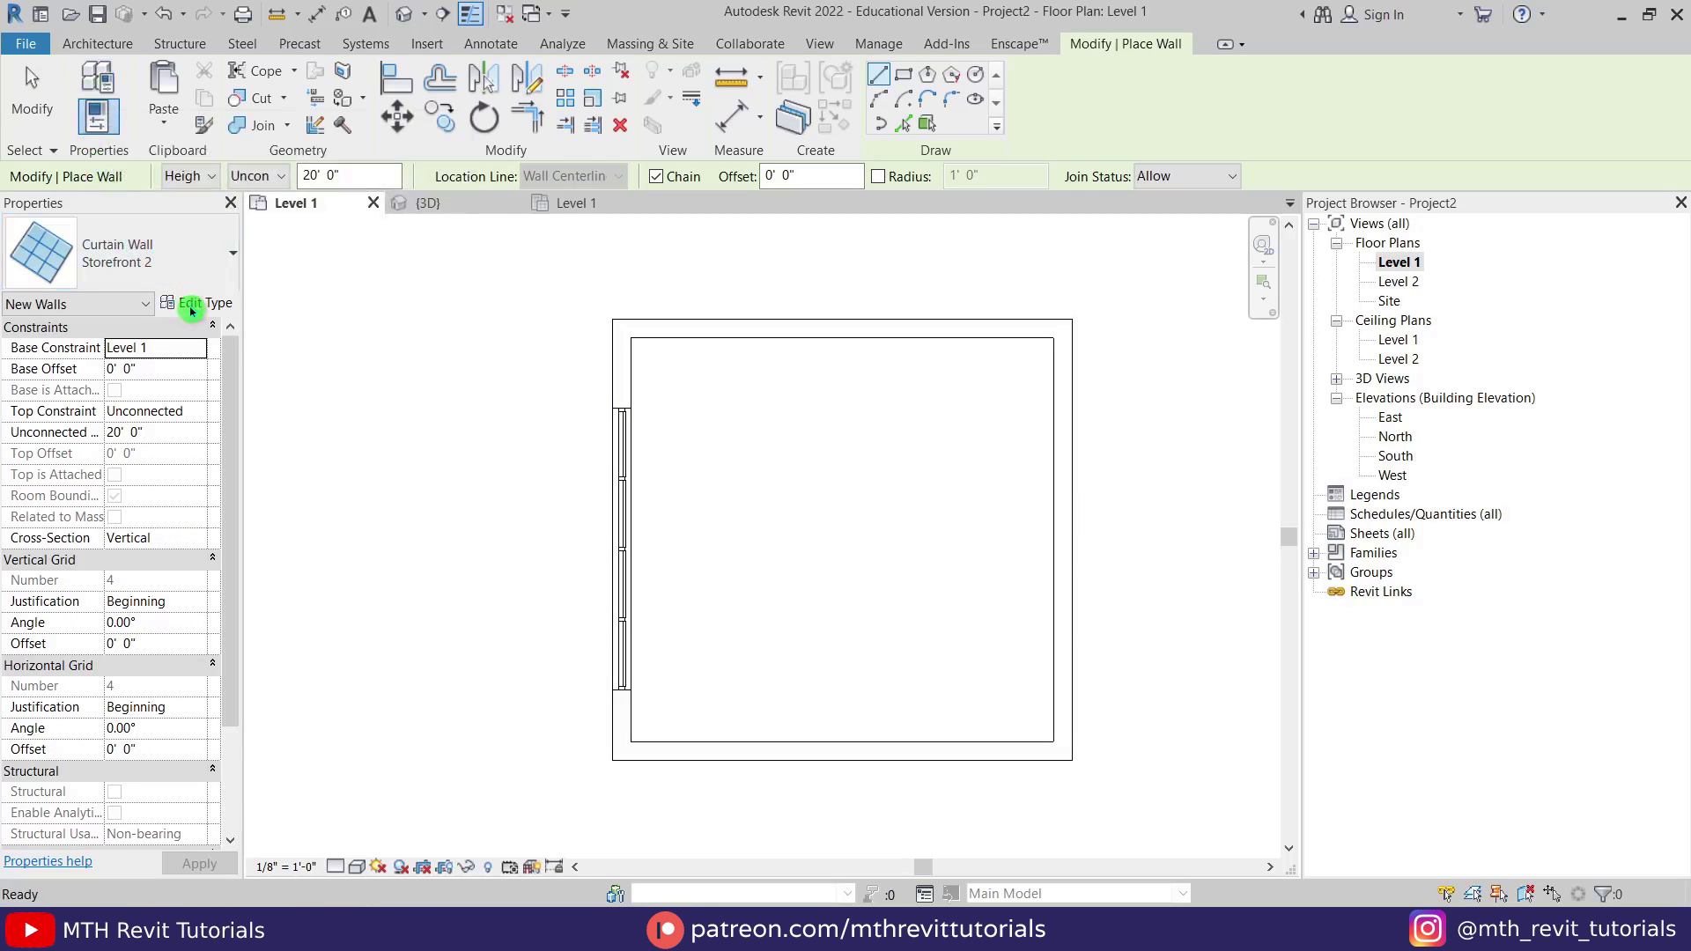
click(176, 269)
click(203, 411)
click(199, 302)
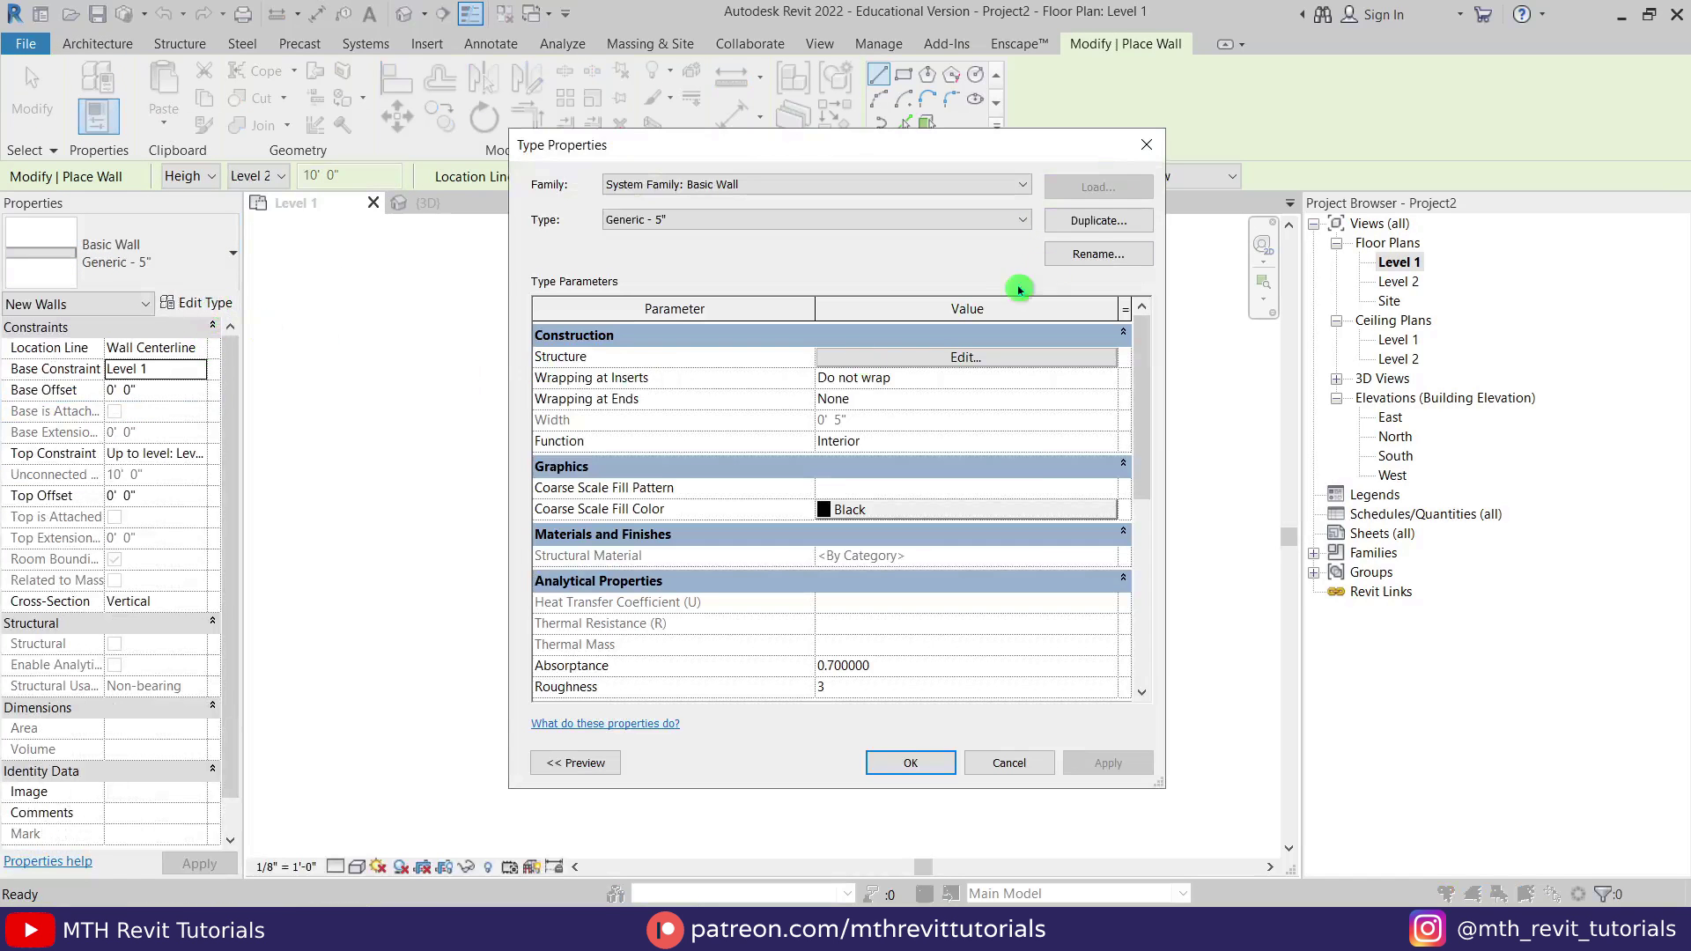
click(1099, 220)
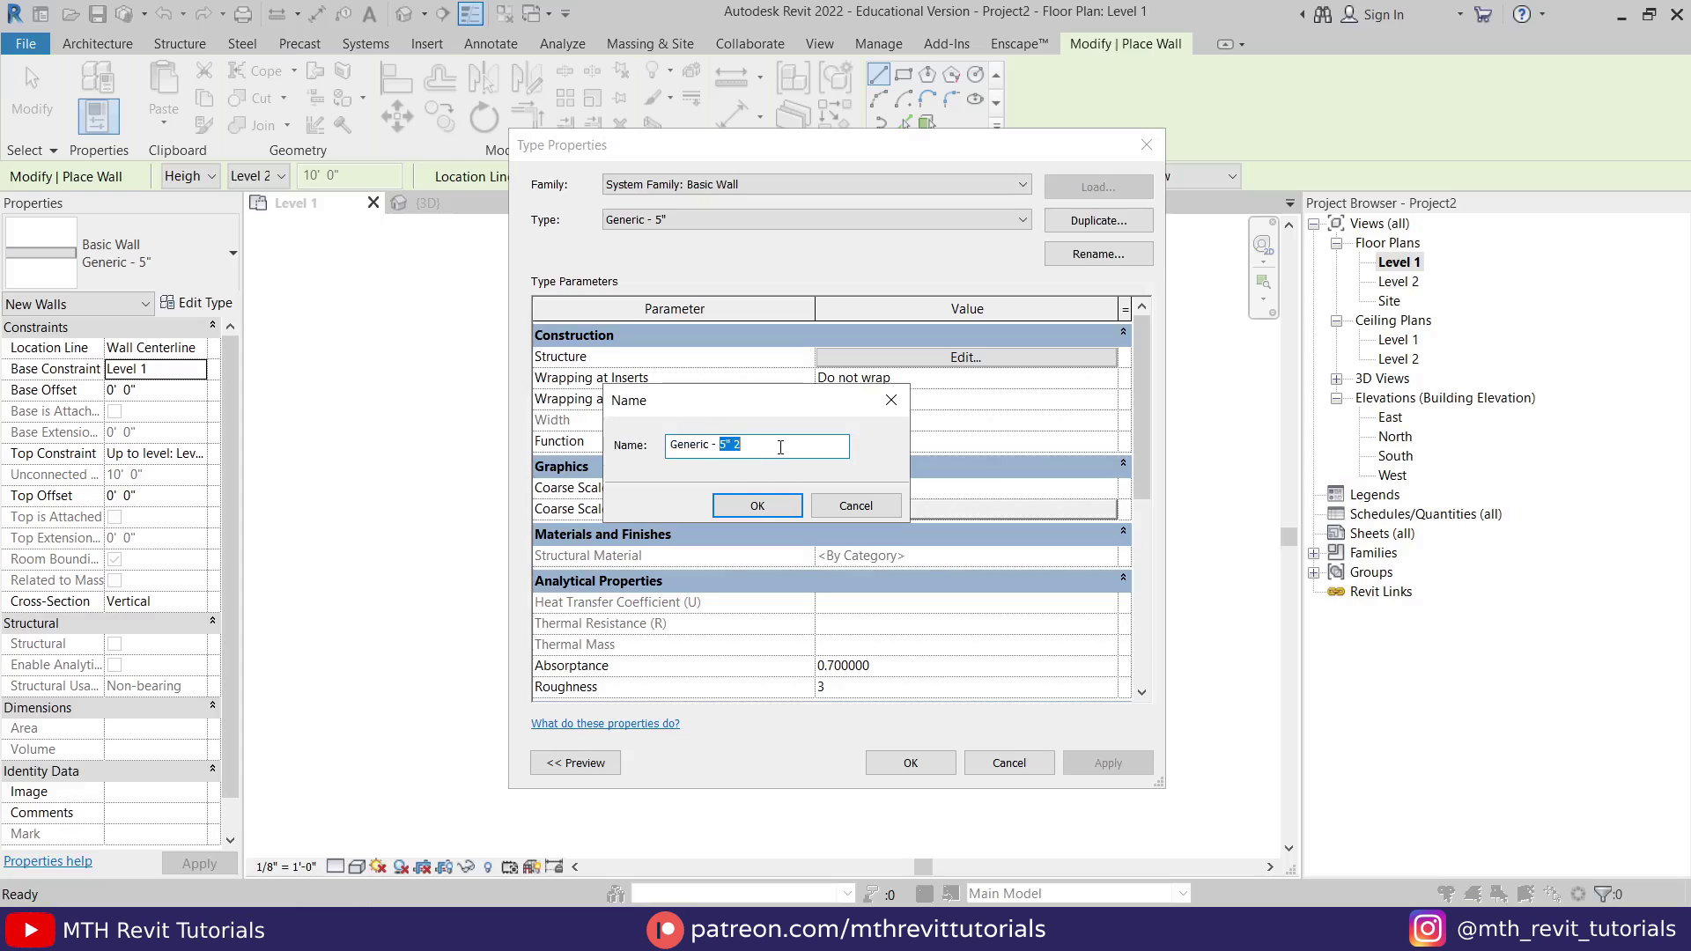
click(739, 508)
Set the structure layer thickness of the Generic - 2" wall type to 2" and accept the type properties.
click(917, 363)
click(836, 371)
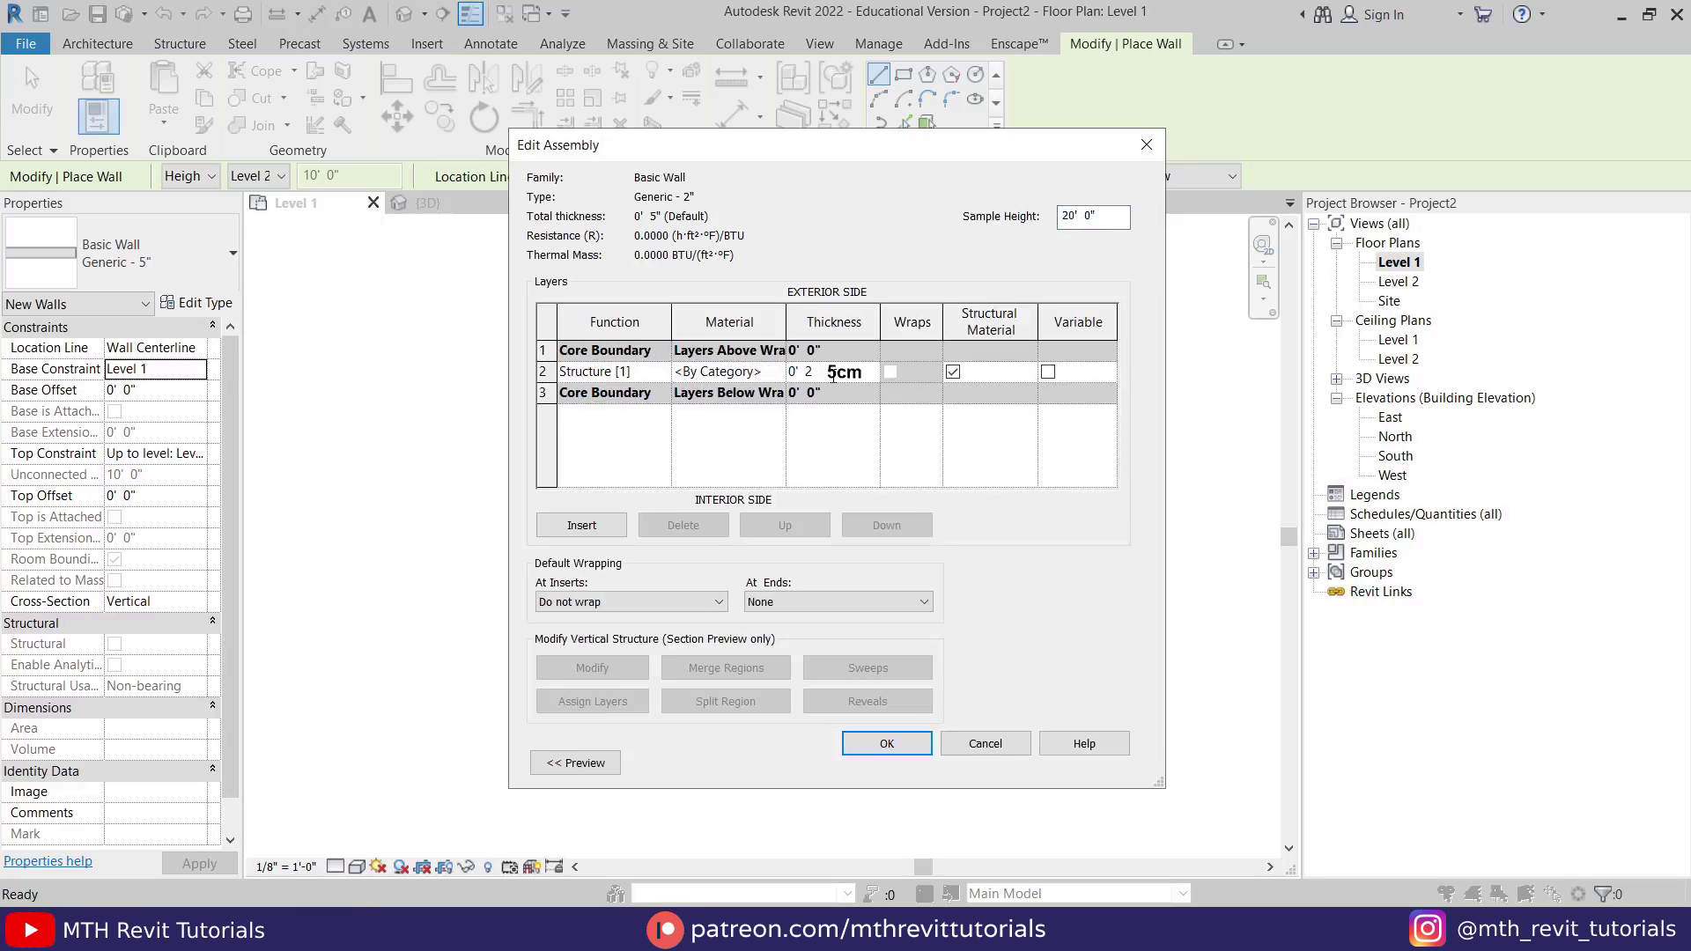
text(0' 2")
click(899, 747)
click(898, 868)
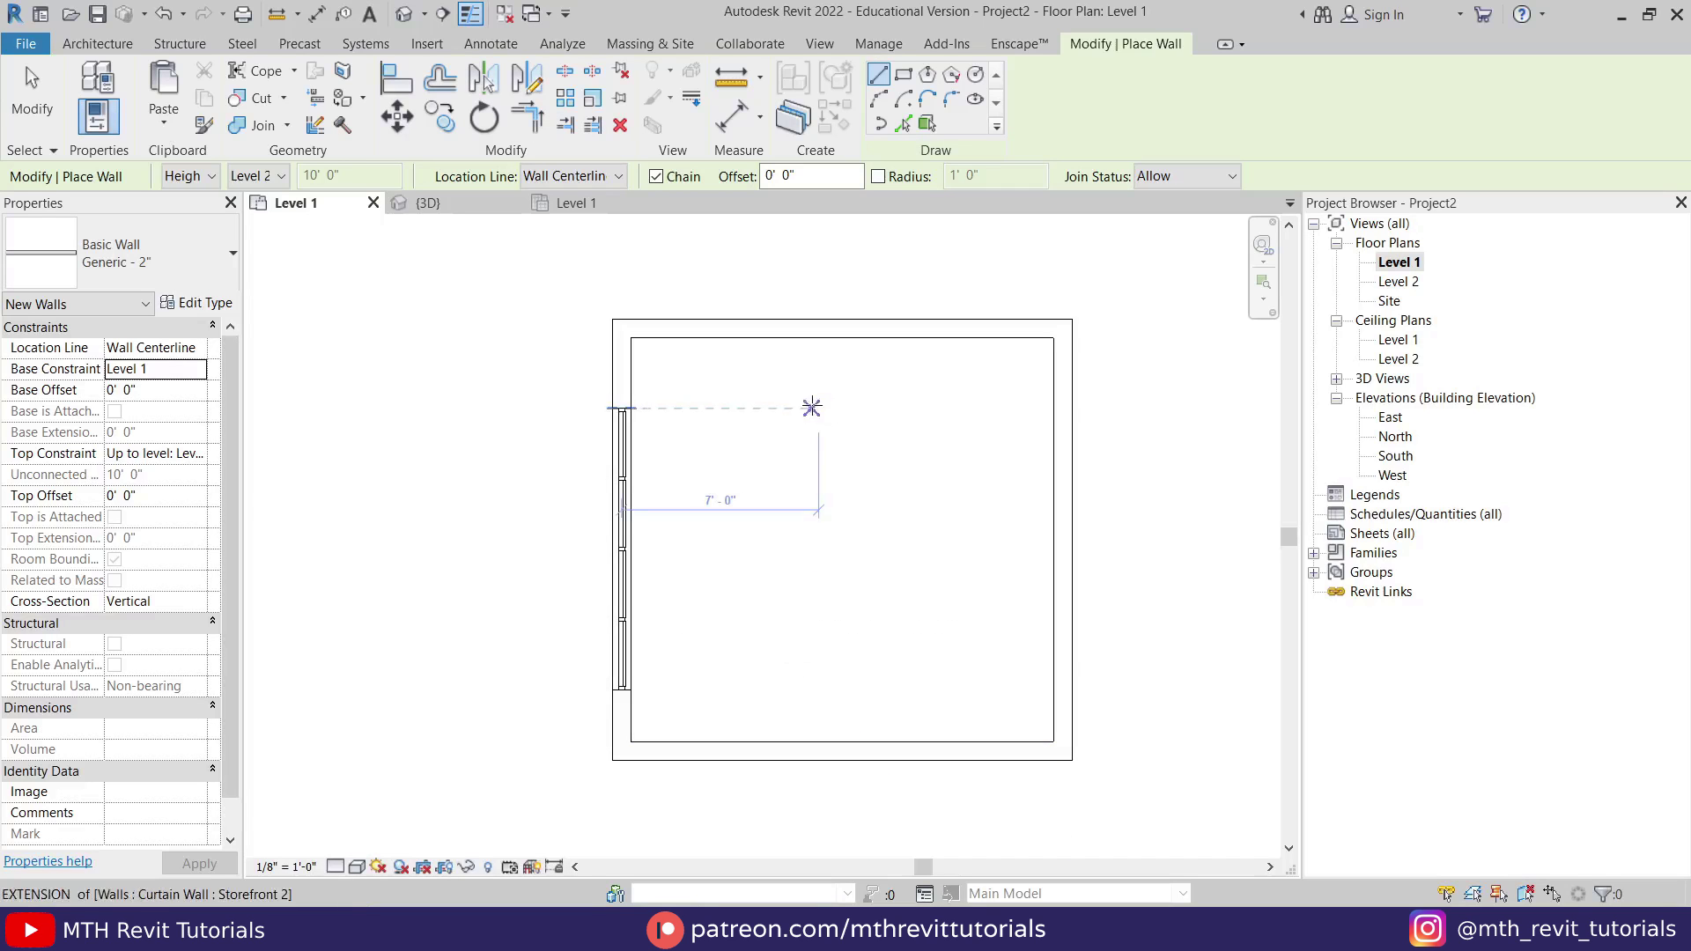
Draw a 4' long Generic - 2" wall along the upper wall from its right inner corner, using Finish Face: Interior as location line.
scroll(798, 486, up, 2)
click(617, 176)
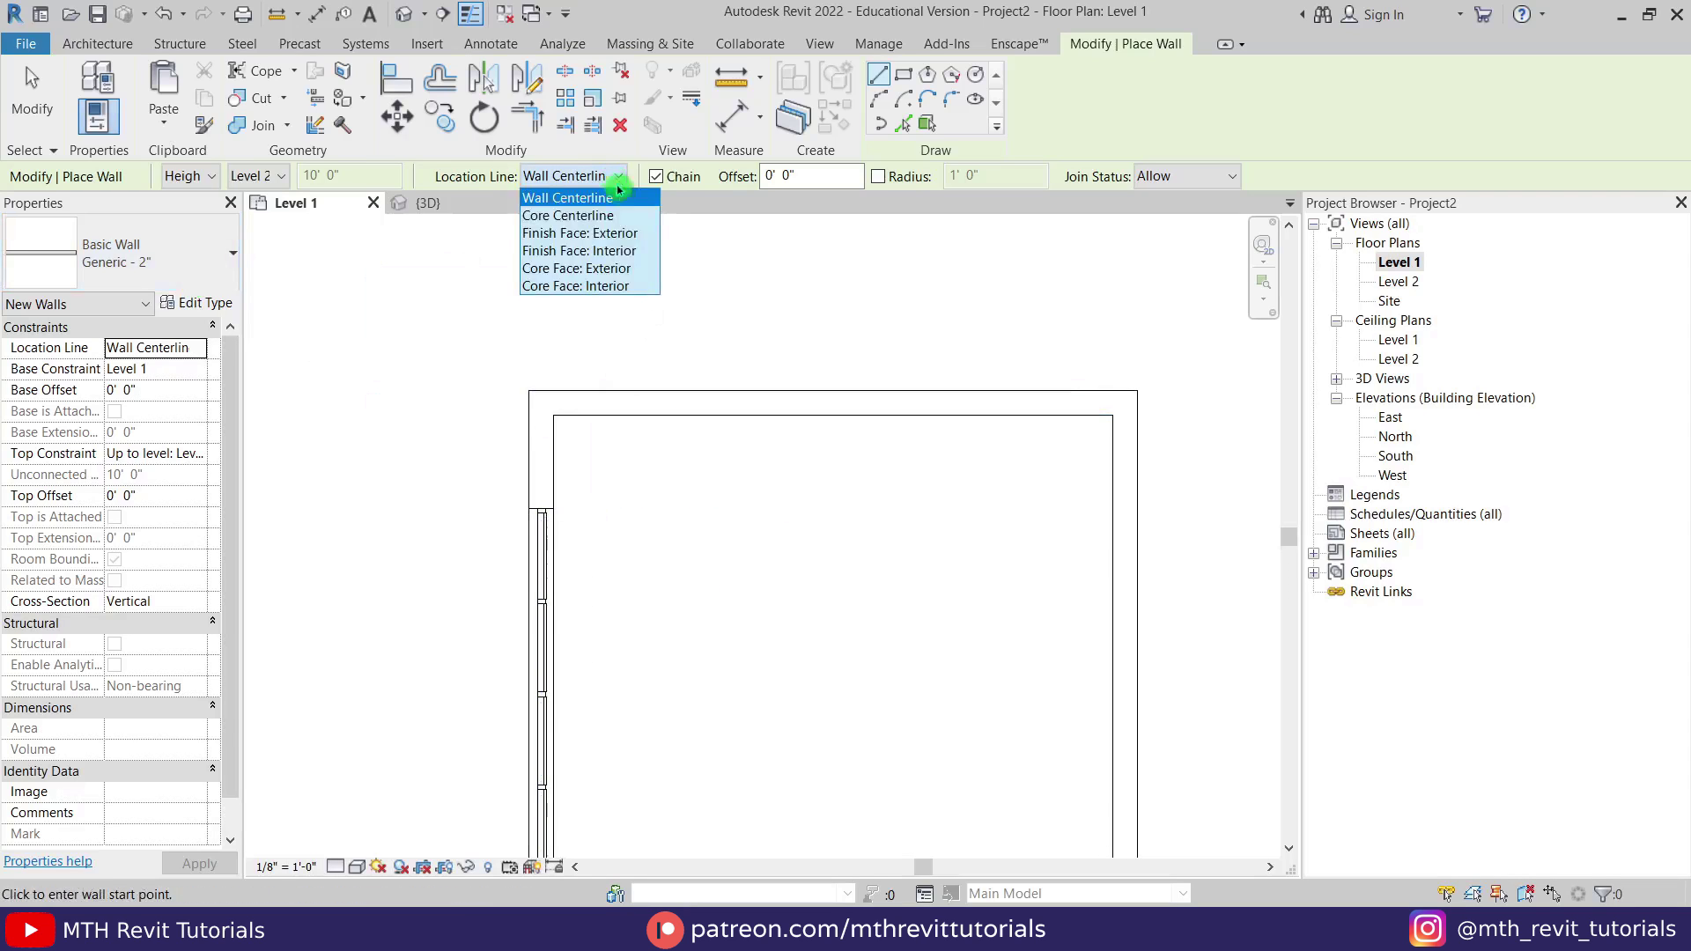
click(642, 246)
click(1094, 415)
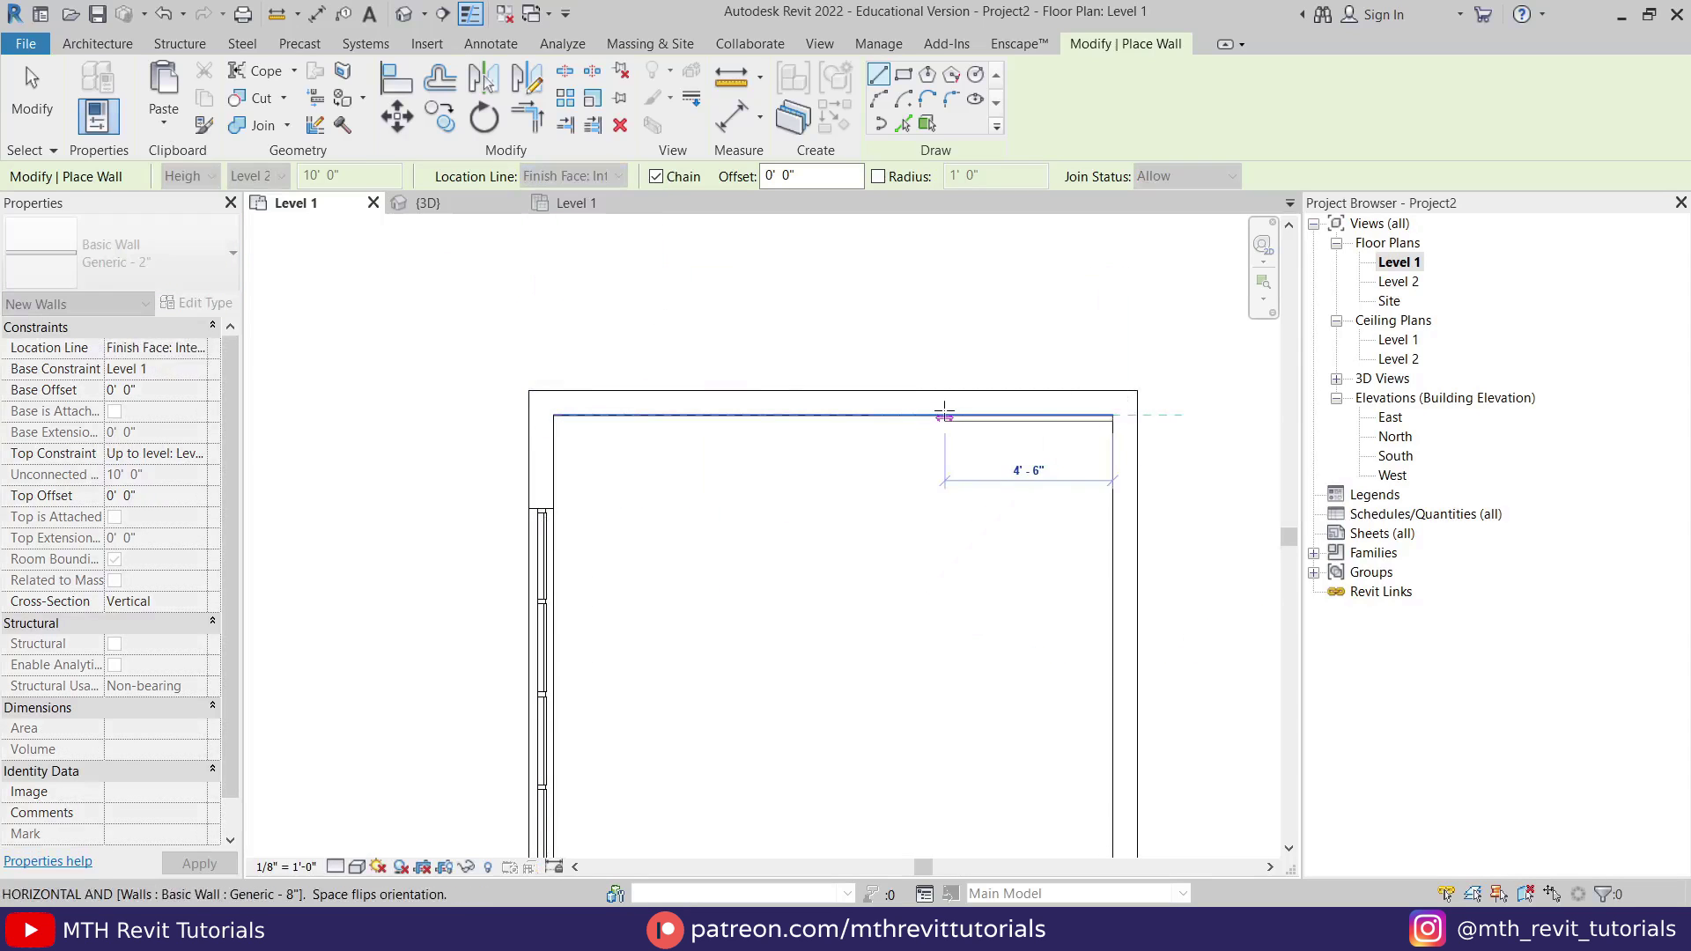
scroll(935, 416, up, 1)
text(4)
key(Return)
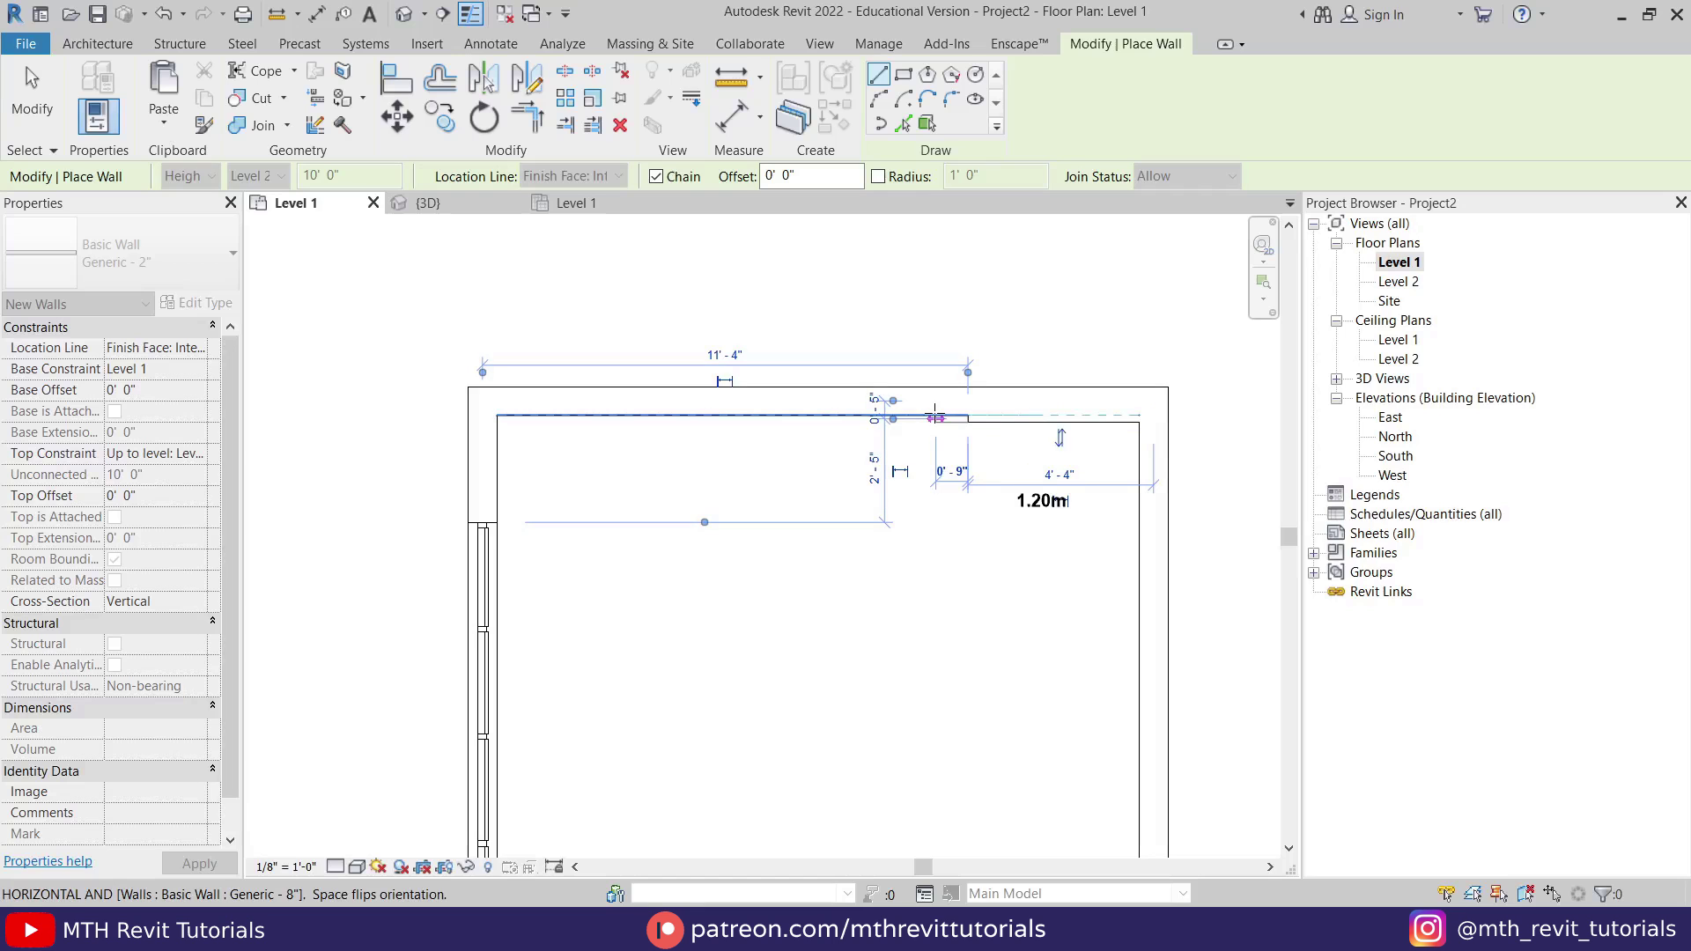
key(Escape)
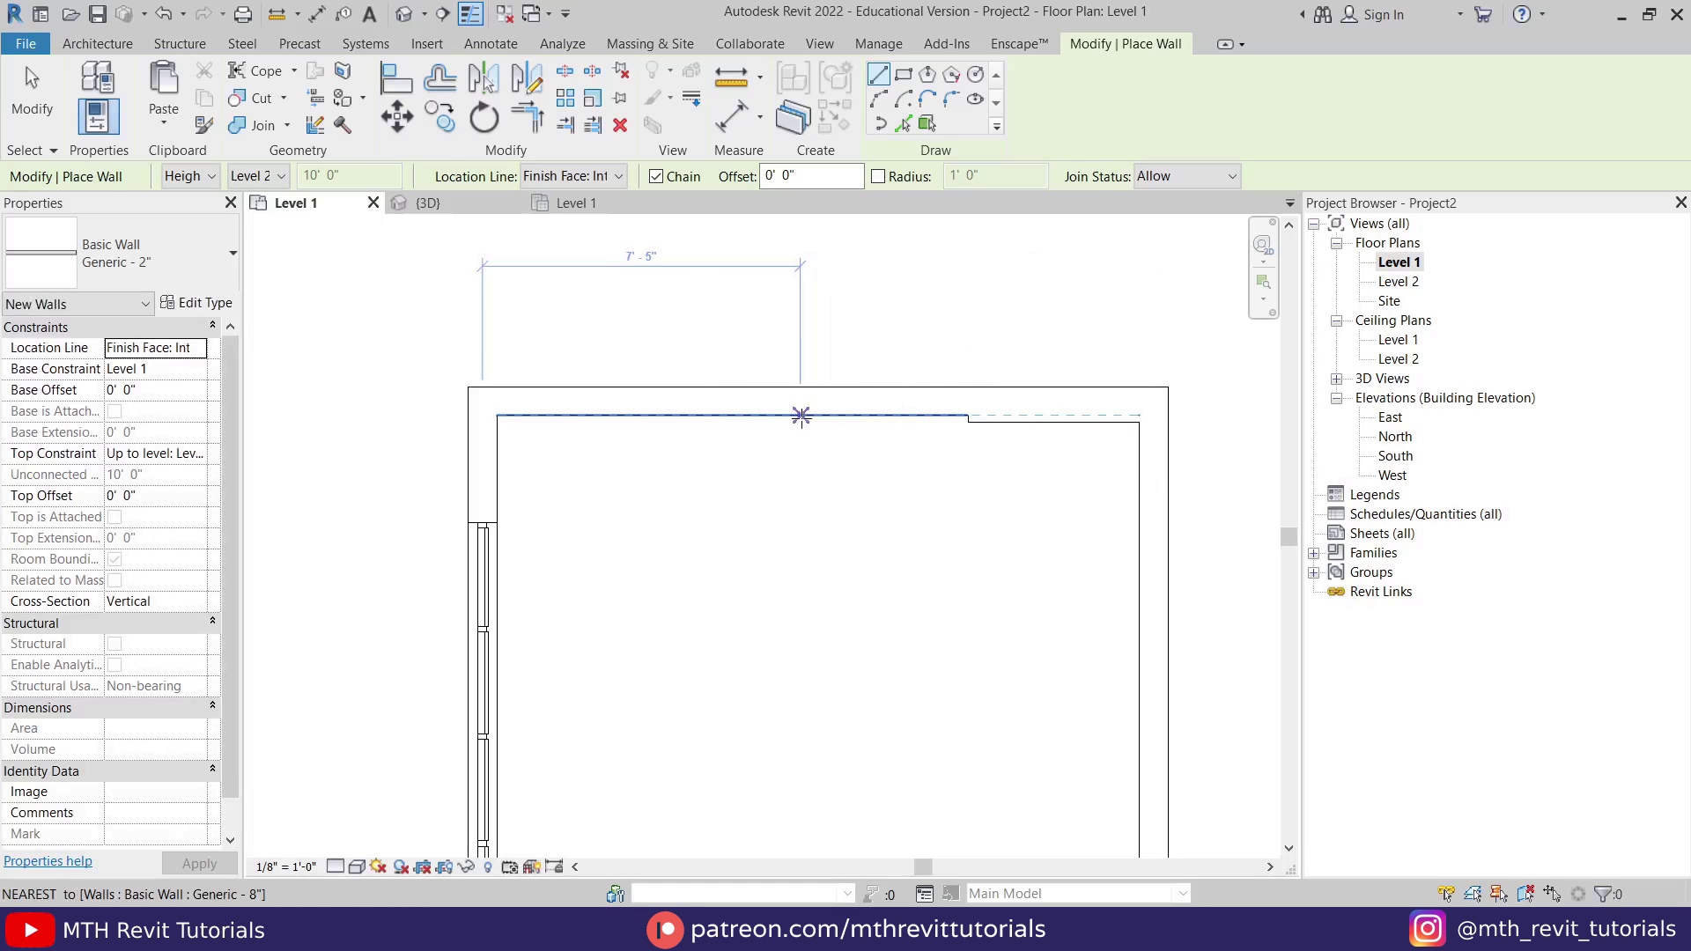
Draw a second Generic - 2" wall along the upper wall to its left corner and set the gap between both walls to 4'.
click(800, 415)
click(483, 415)
key(Escape)
key(Escape)
click(759, 420)
drag(1138, 460, 968, 423)
click(892, 464)
text(1.20m)
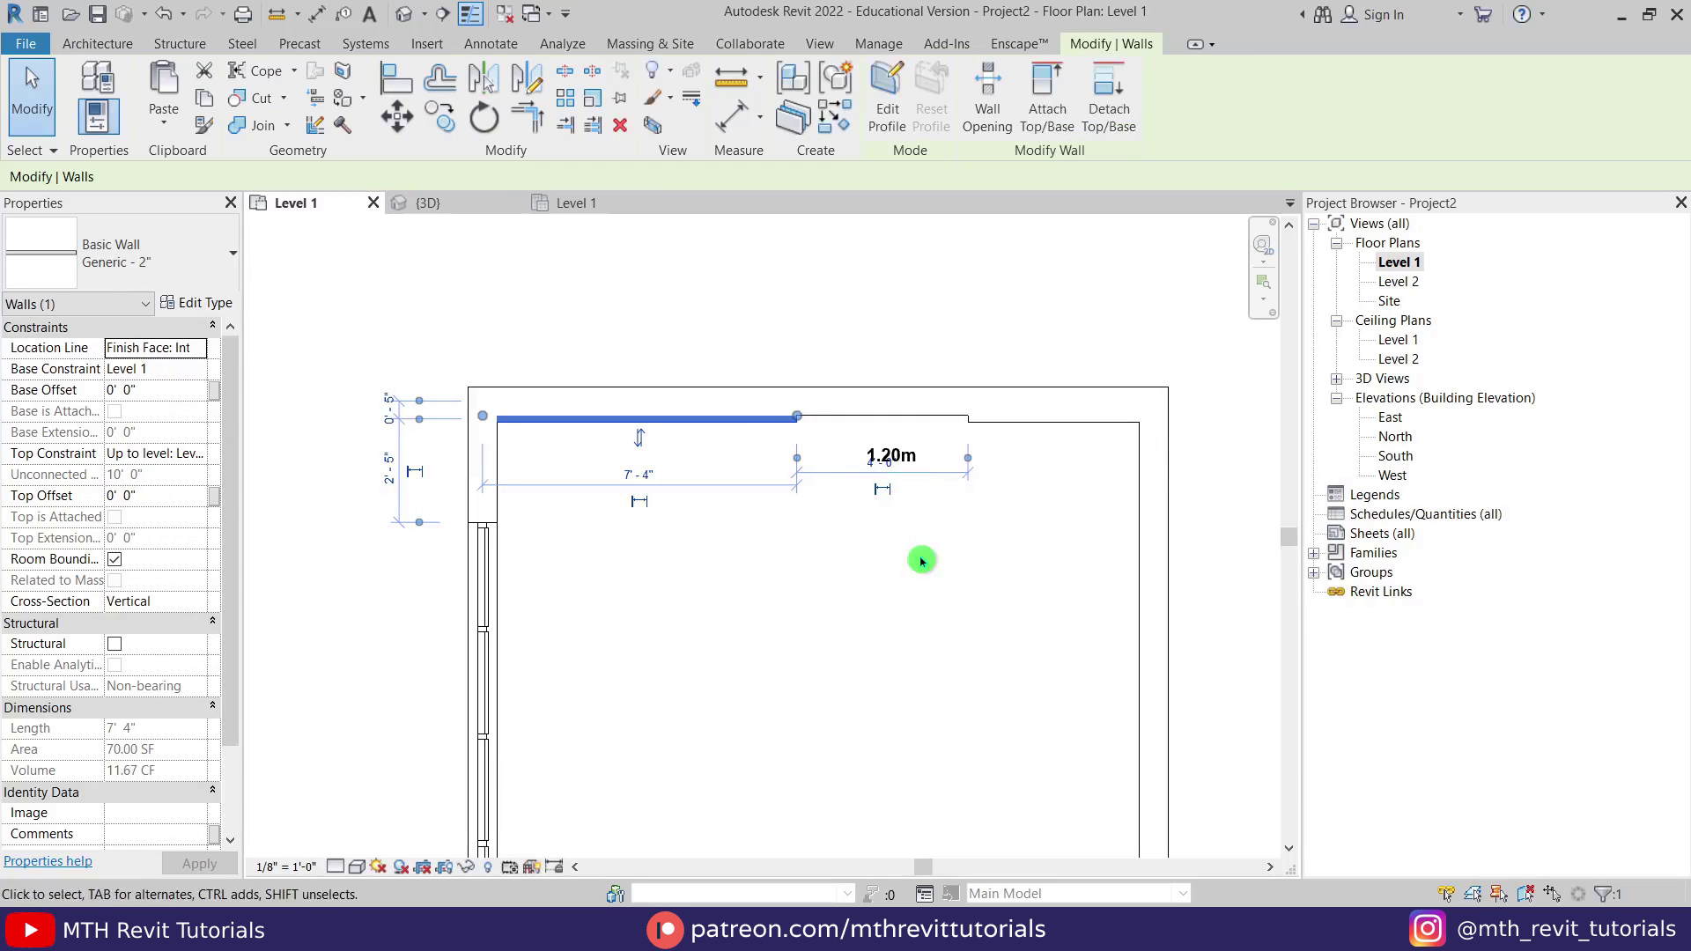
click(922, 560)
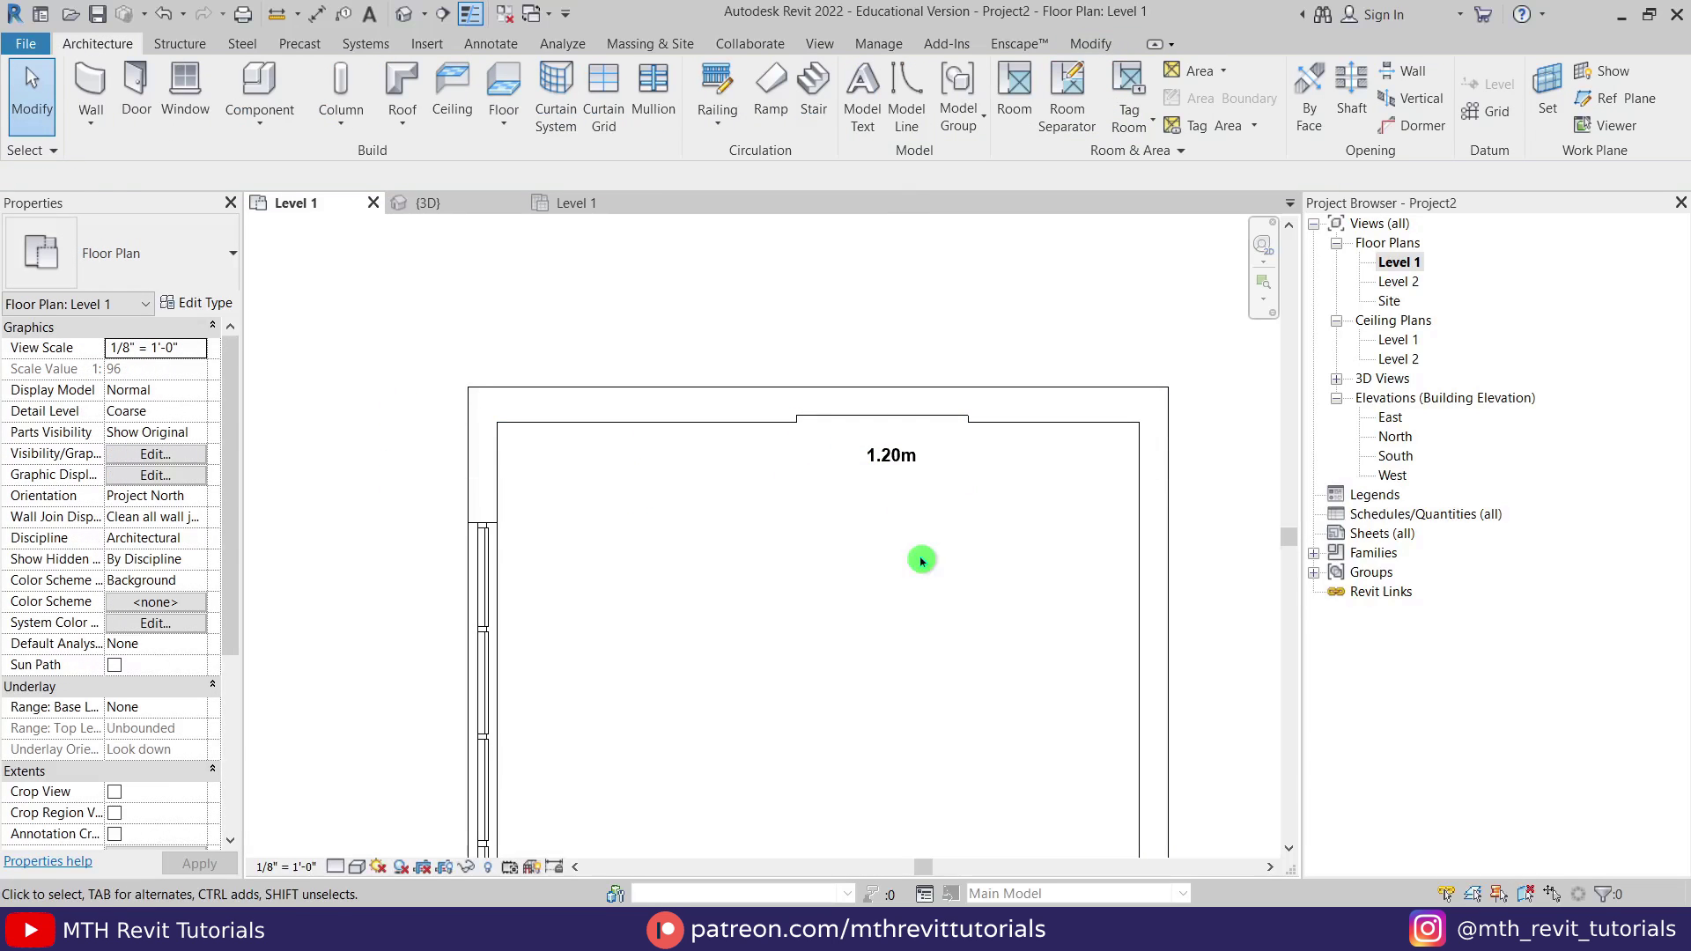
Duplicate the Generic - 2" wall type as Generic - 1" and set its structure layer thickness to 1".
click(89, 95)
click(198, 304)
click(1098, 222)
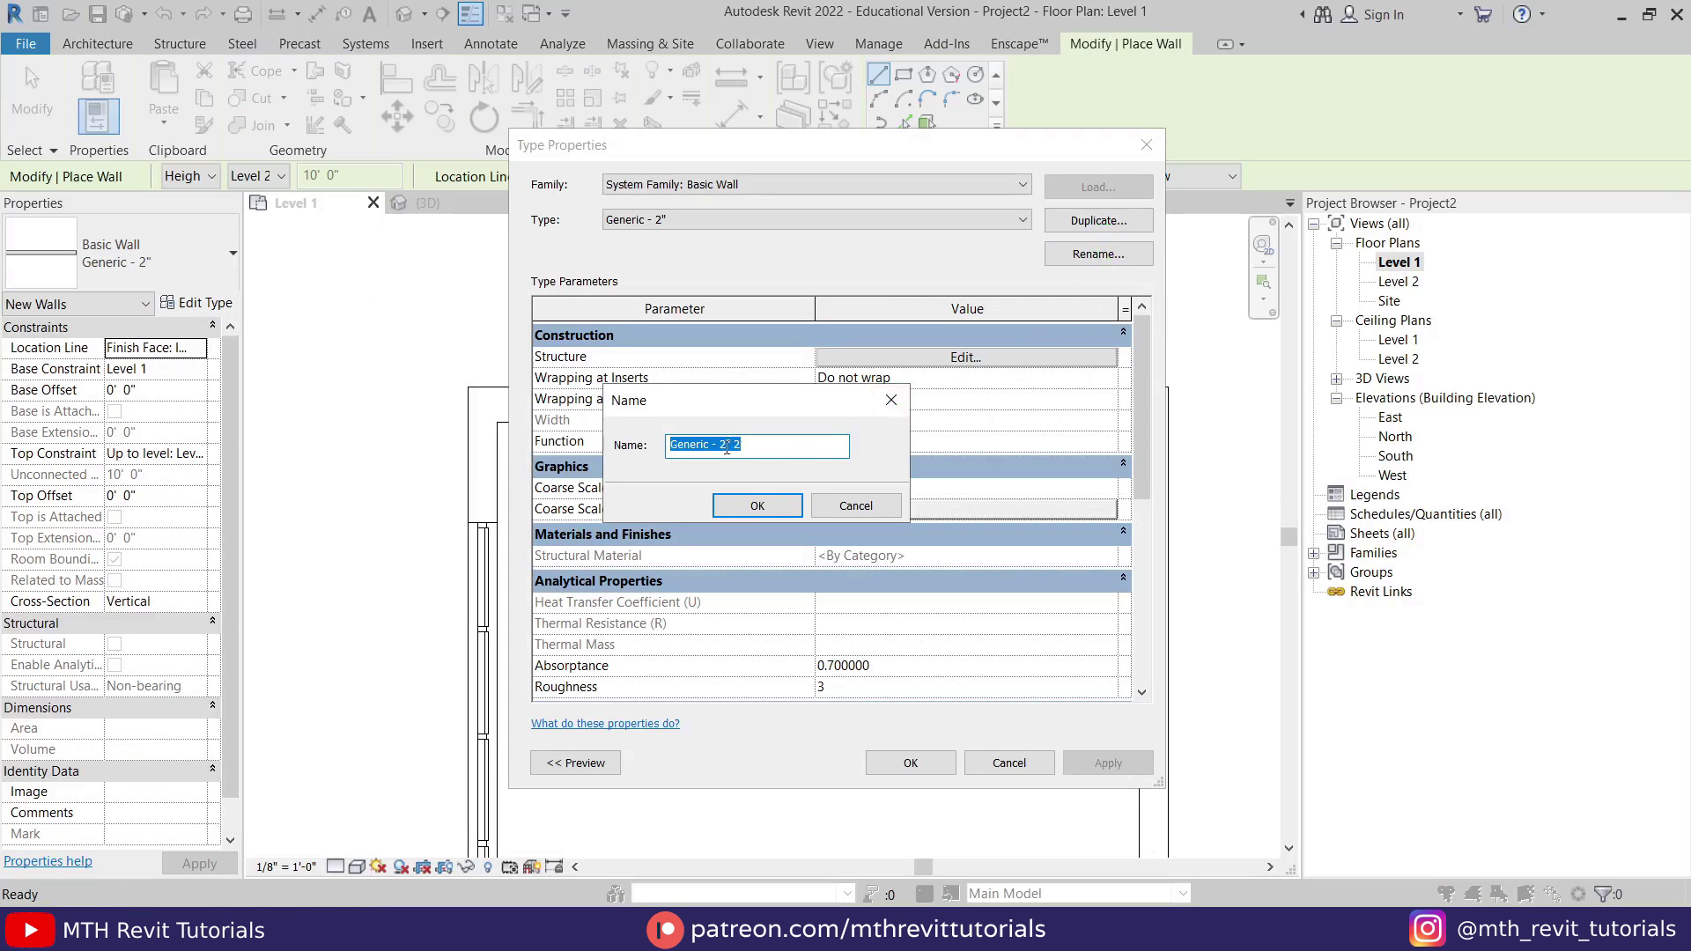
click(758, 506)
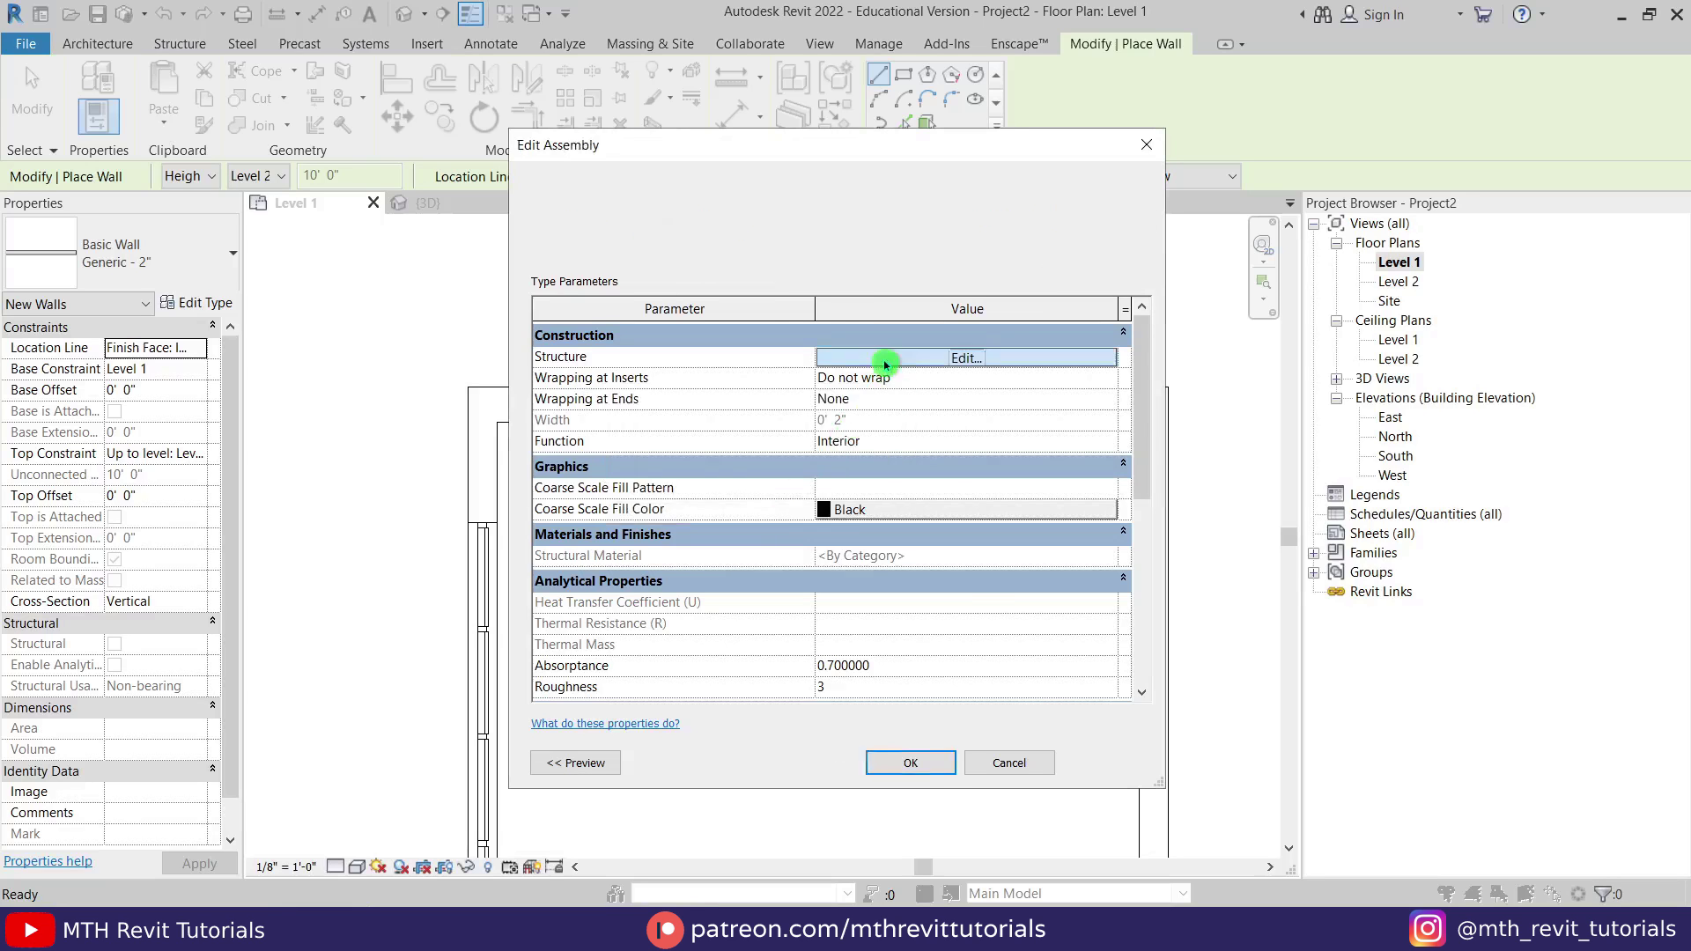
click(880, 357)
click(812, 372)
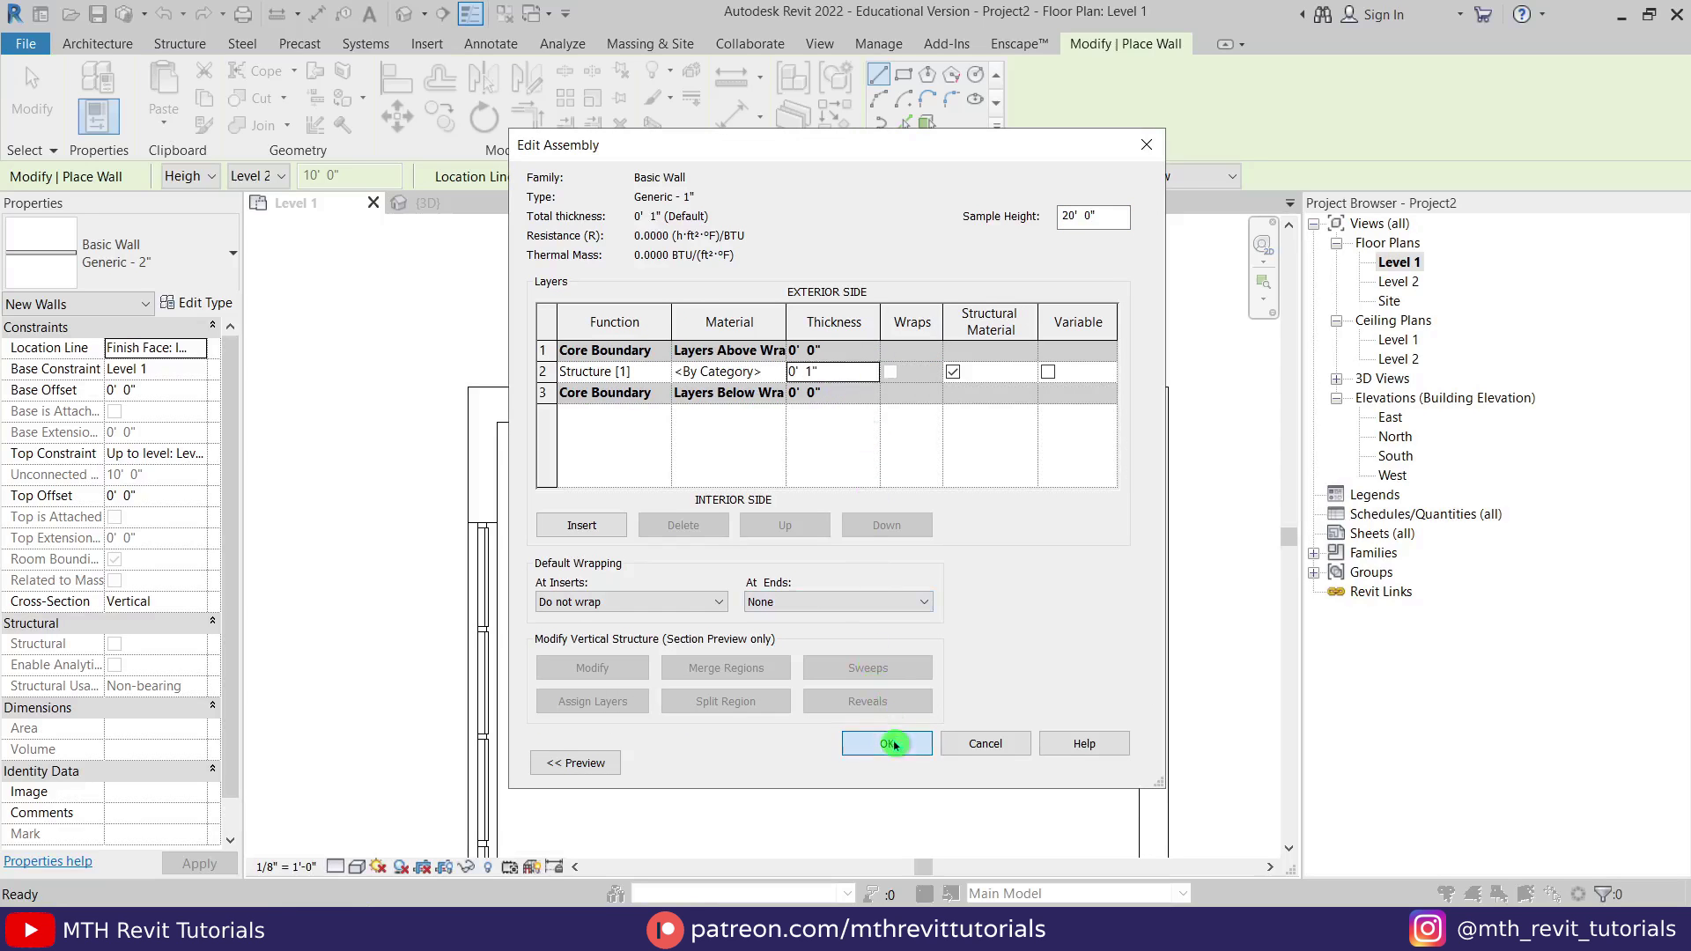
click(891, 744)
click(907, 767)
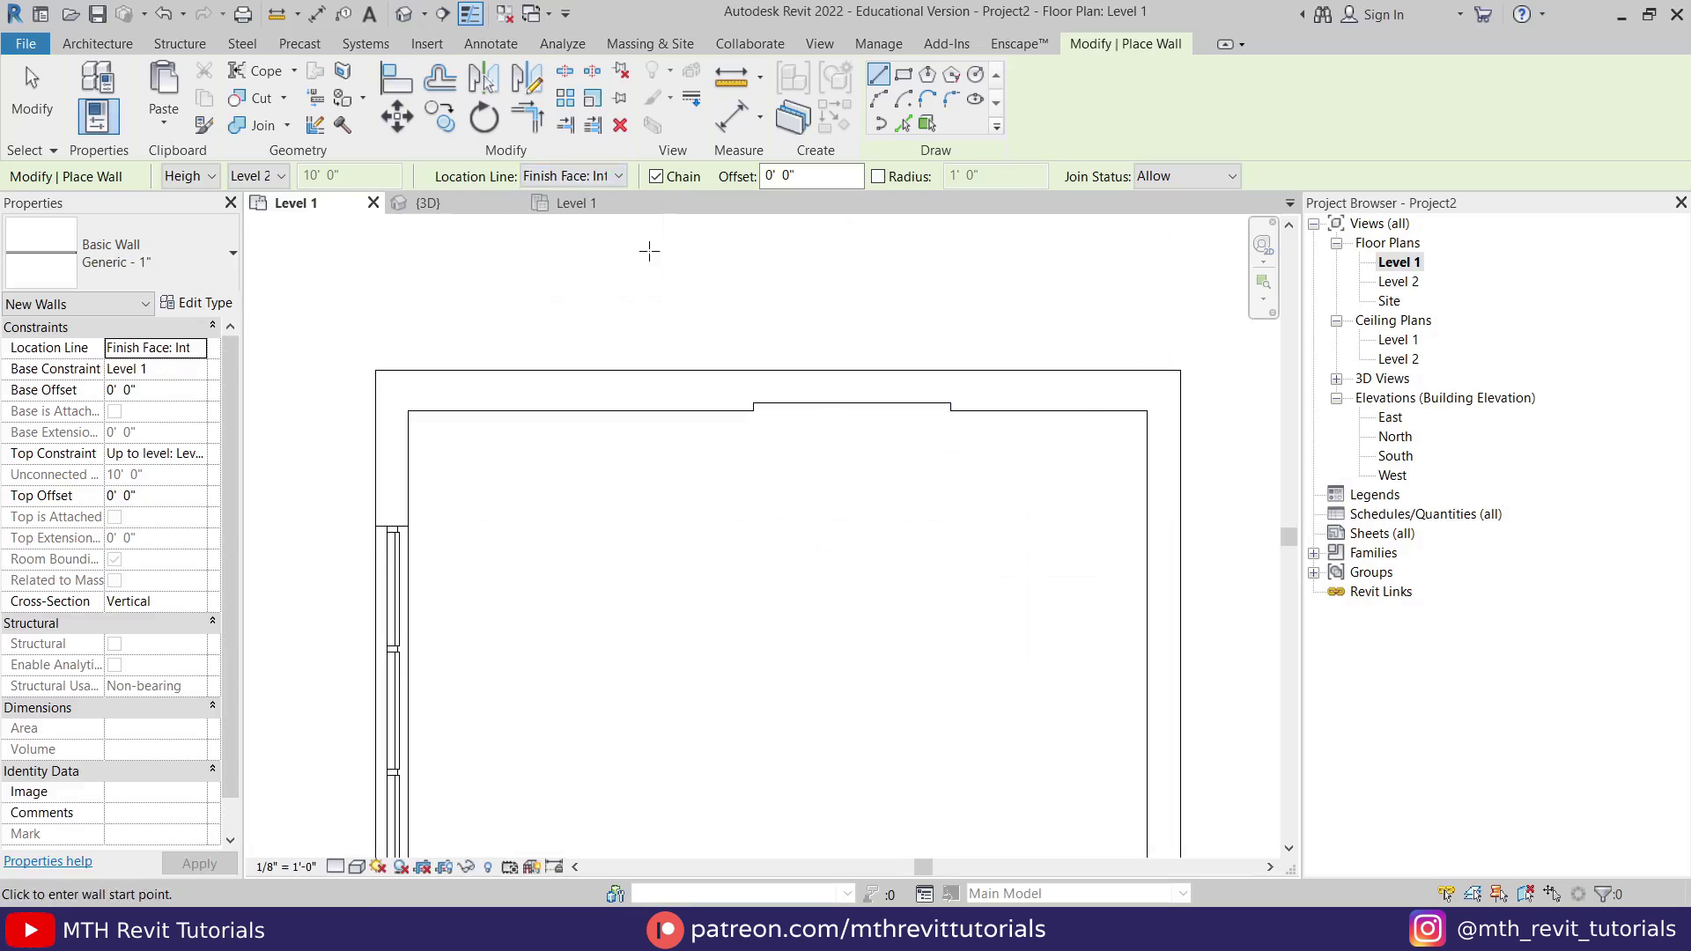
Draw a Generic - 1" wall about 3' long in front of the right 2" wall, starting at the room's inner corner.
click(1147, 410)
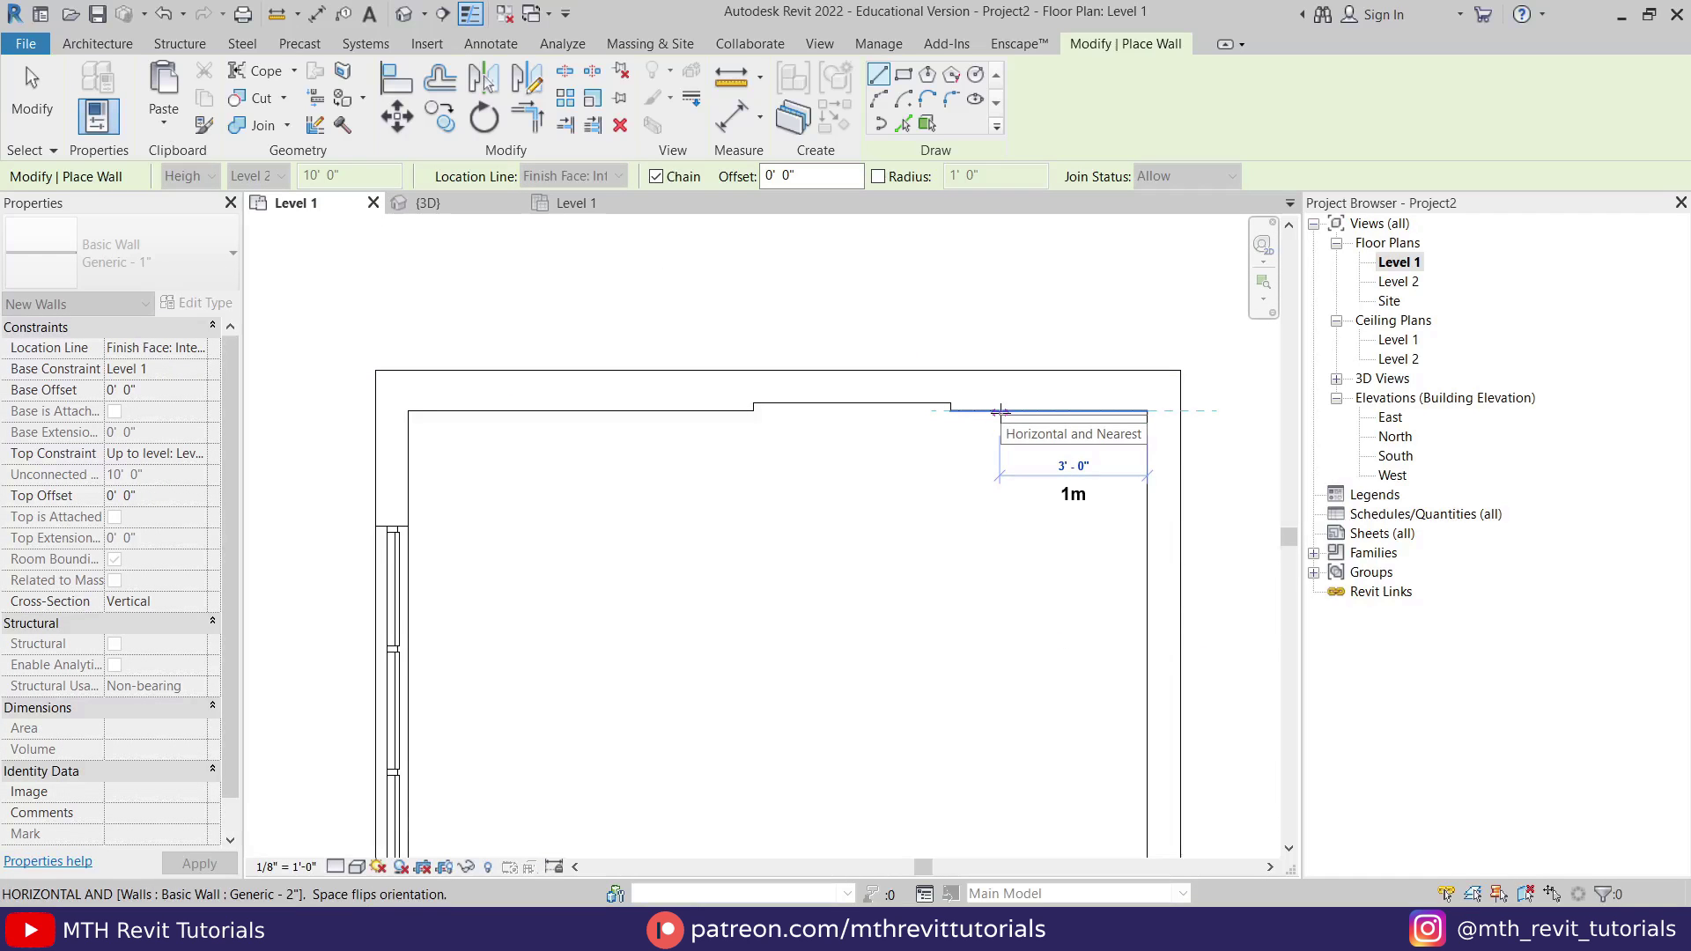
click(1000, 411)
key(Escape)
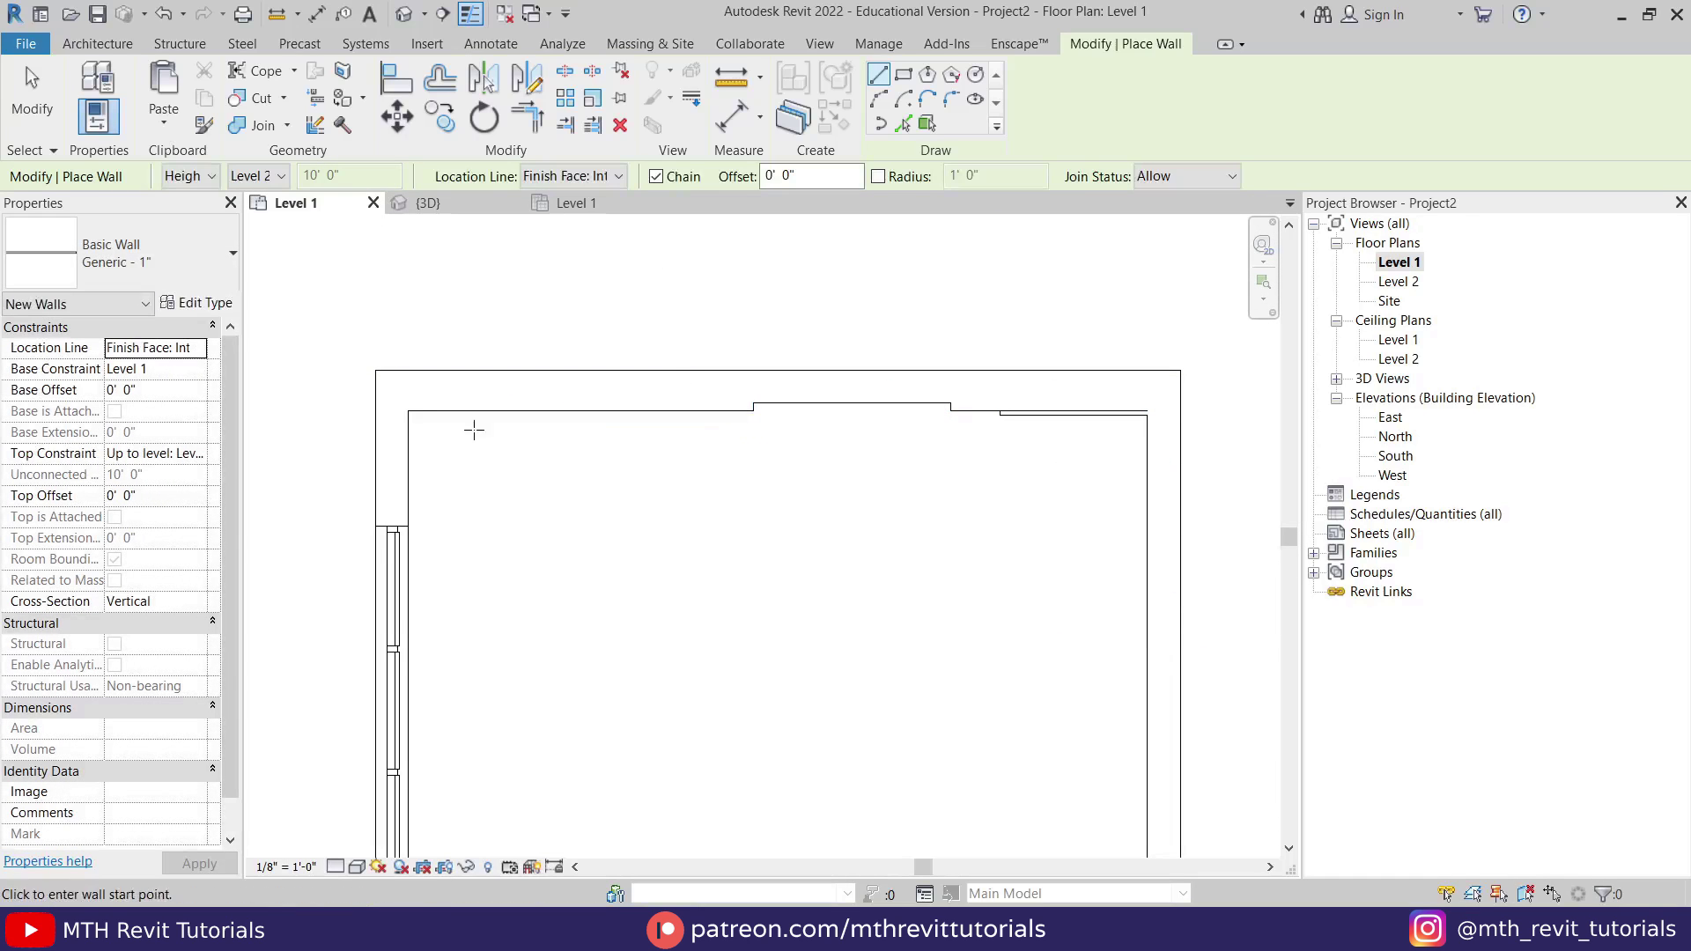
Draw a Generic - 1" wall in front of the left 2" wall and set its end 1' back from the recess edge.
click(696, 411)
key(Escape)
key(Escape)
click(679, 412)
scroll(654, 363, up, 1)
scroll(938, 521, down, 1)
drag(1243, 529, 819, 453)
scroll(819, 454, up, 2)
click(767, 507)
text(30cm)
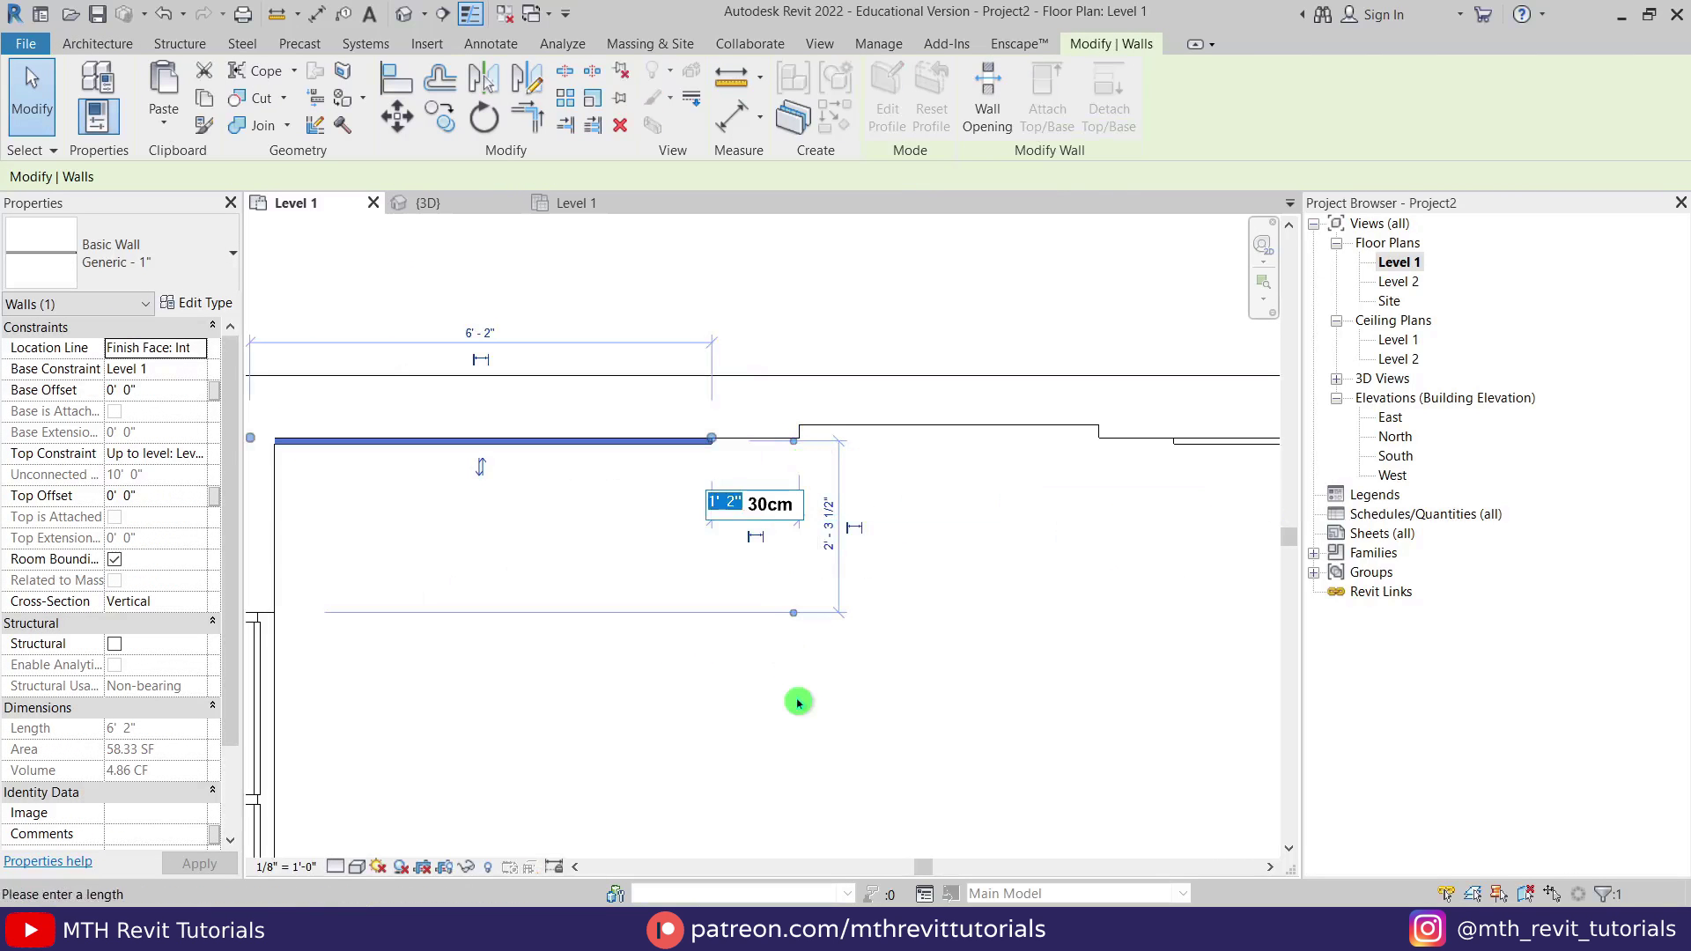
click(798, 702)
Draw a horizontal section through the room in the Level 1 plan, looking toward the upper wall, and open the section view.
click(449, 204)
shift+middle_drag(743, 490, 1041, 356)
scroll(1041, 356, up, 3)
middle_drag(843, 370, 678, 636)
scroll(782, 536, down, 2)
double_click(1397, 263)
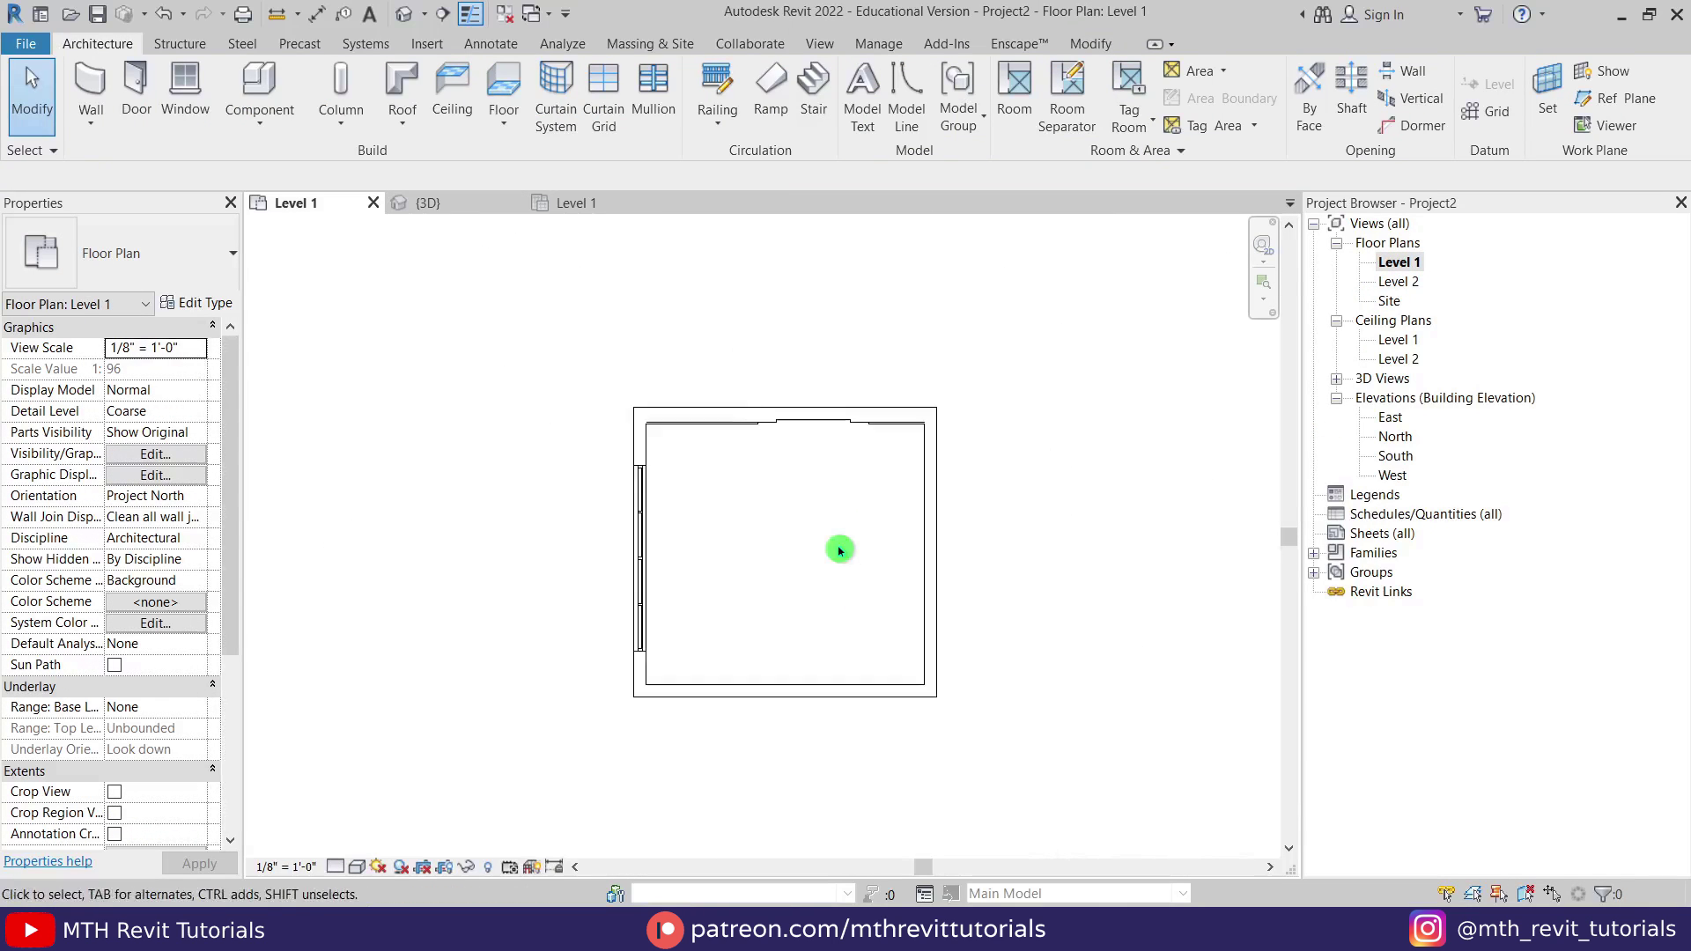
click(446, 24)
click(408, 556)
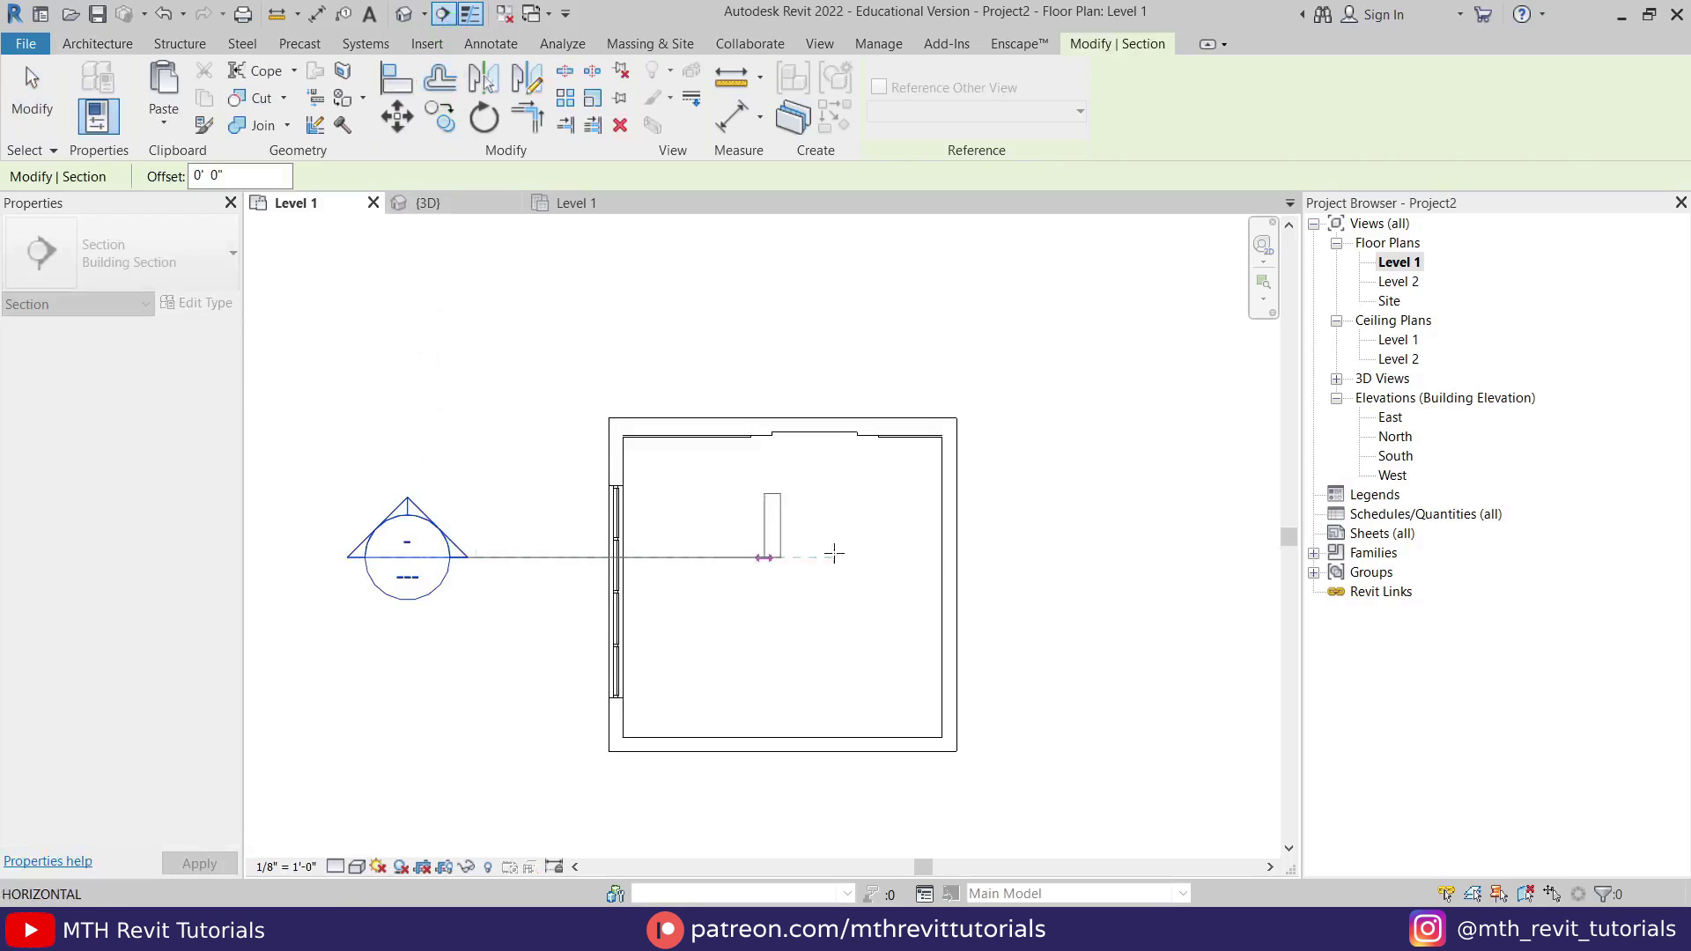
click(1140, 557)
key(Escape)
key(Escape)
double_click(408, 516)
scroll(808, 566, up, 4)
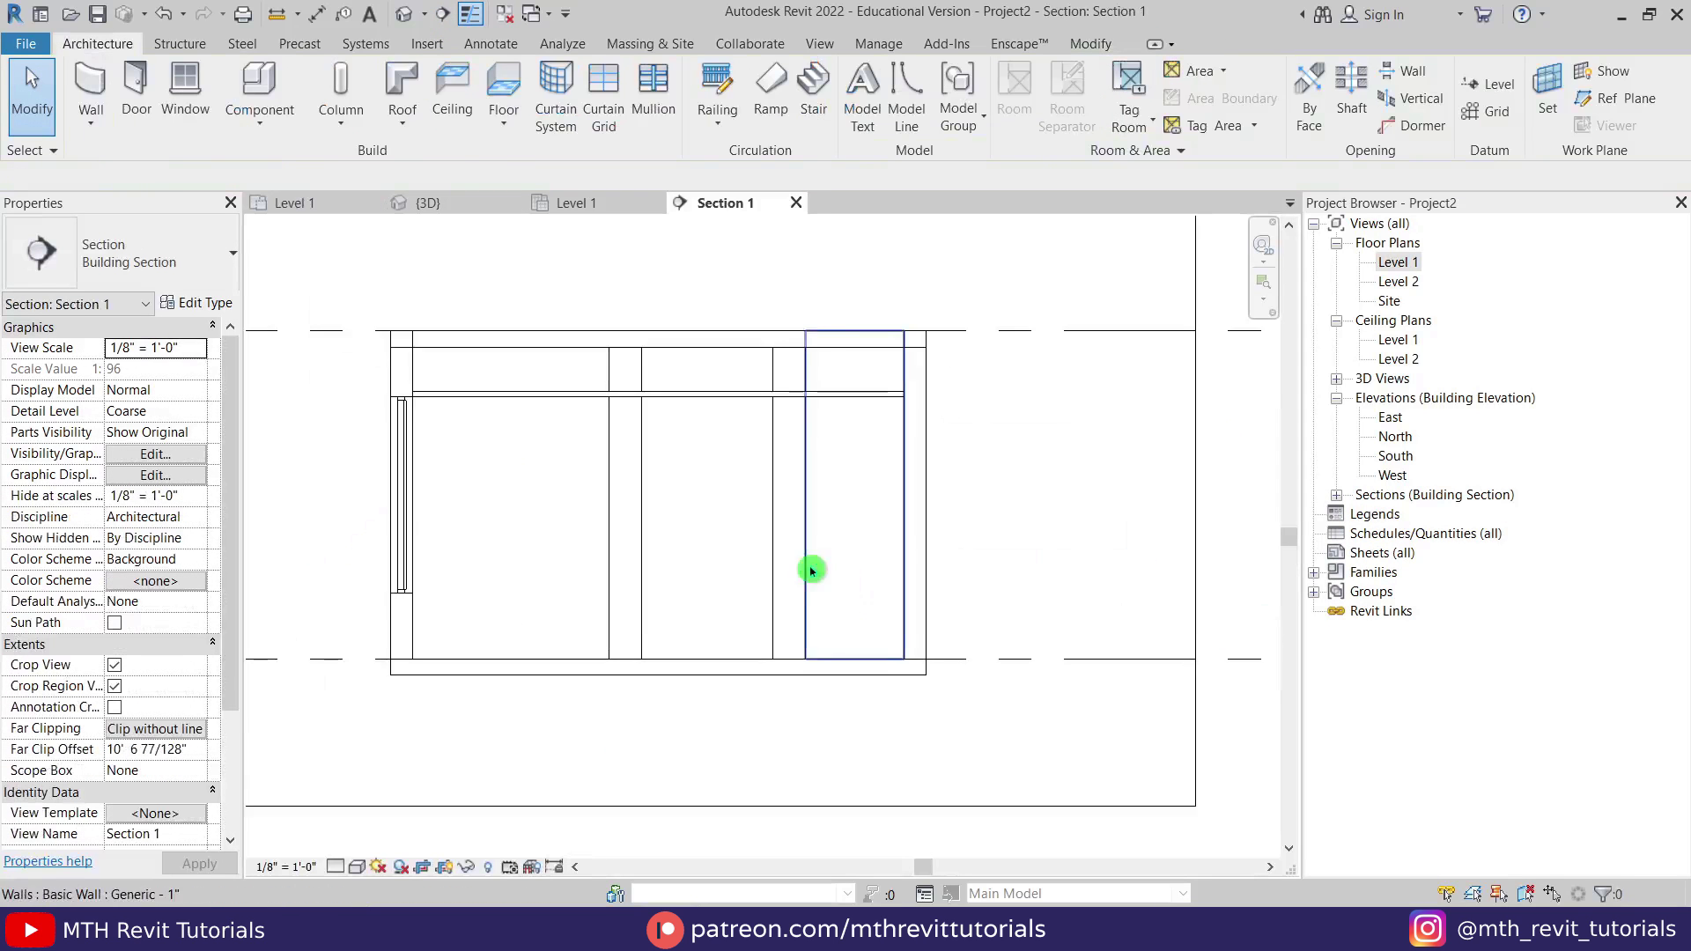
Reduce the storefront curtain wall's unconnected height so its top sits below the ceiling.
click(398, 505)
click(162, 443)
text(5)
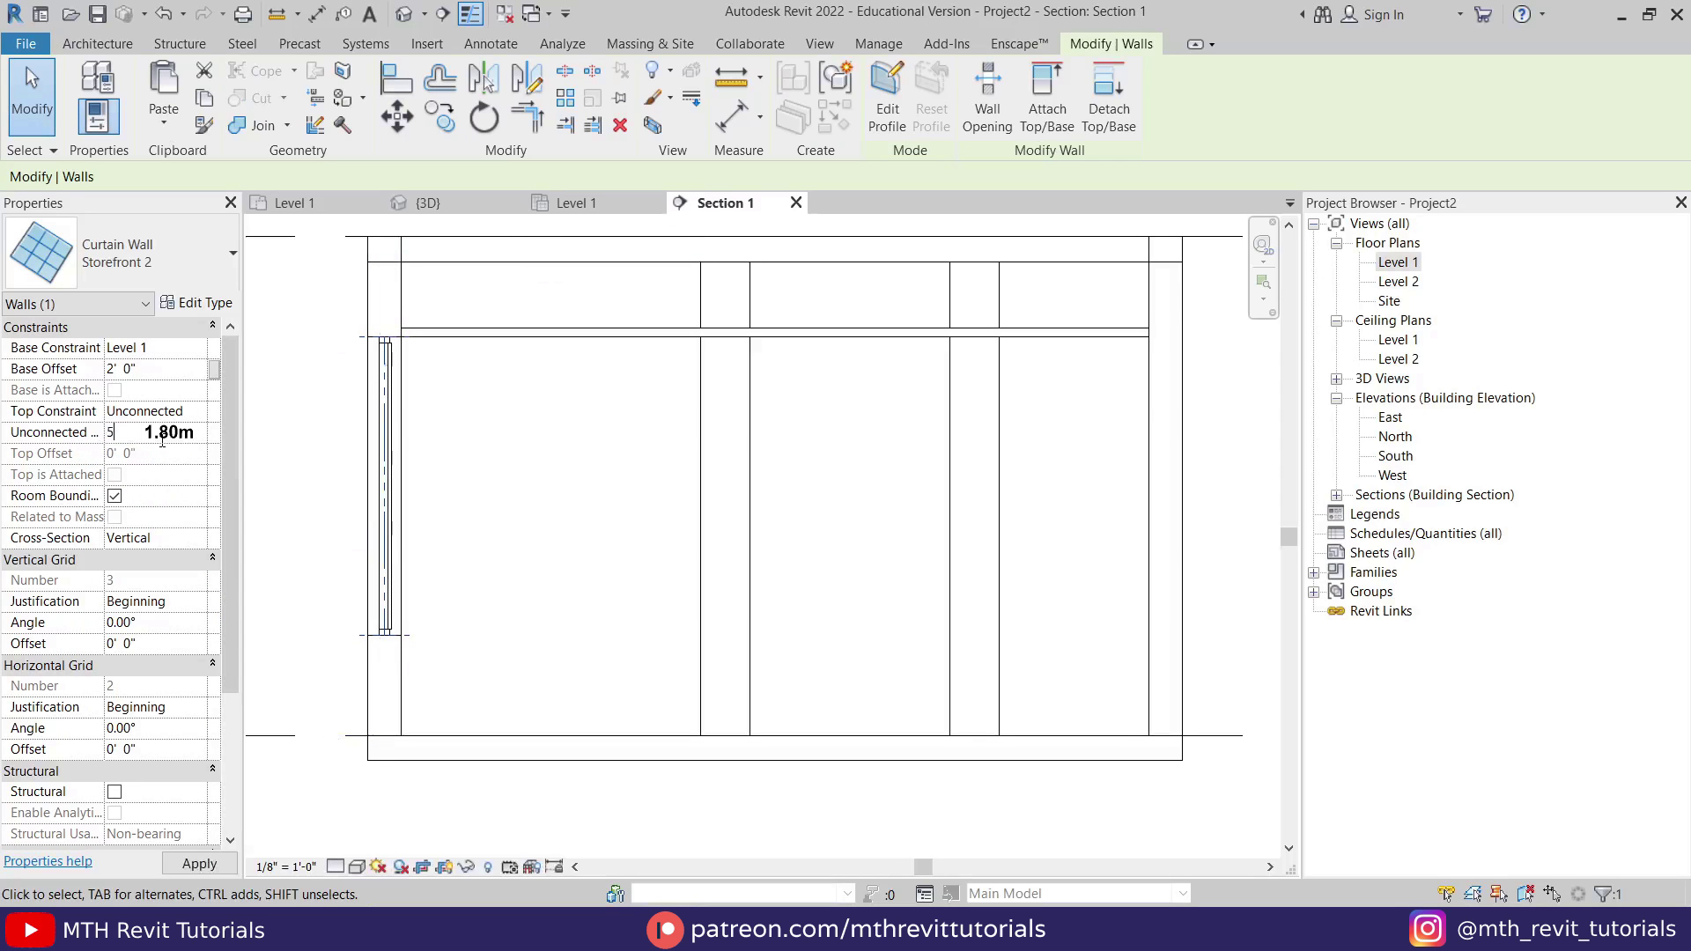
scroll(387, 361, up, 2)
click(317, 543)
Edit the profile of the right 1" wall and sketch a 4' vertical line up from the midpoint of its bottom edge.
scroll(403, 456, down, 2)
middle_drag(653, 519, 530, 534)
click(891, 625)
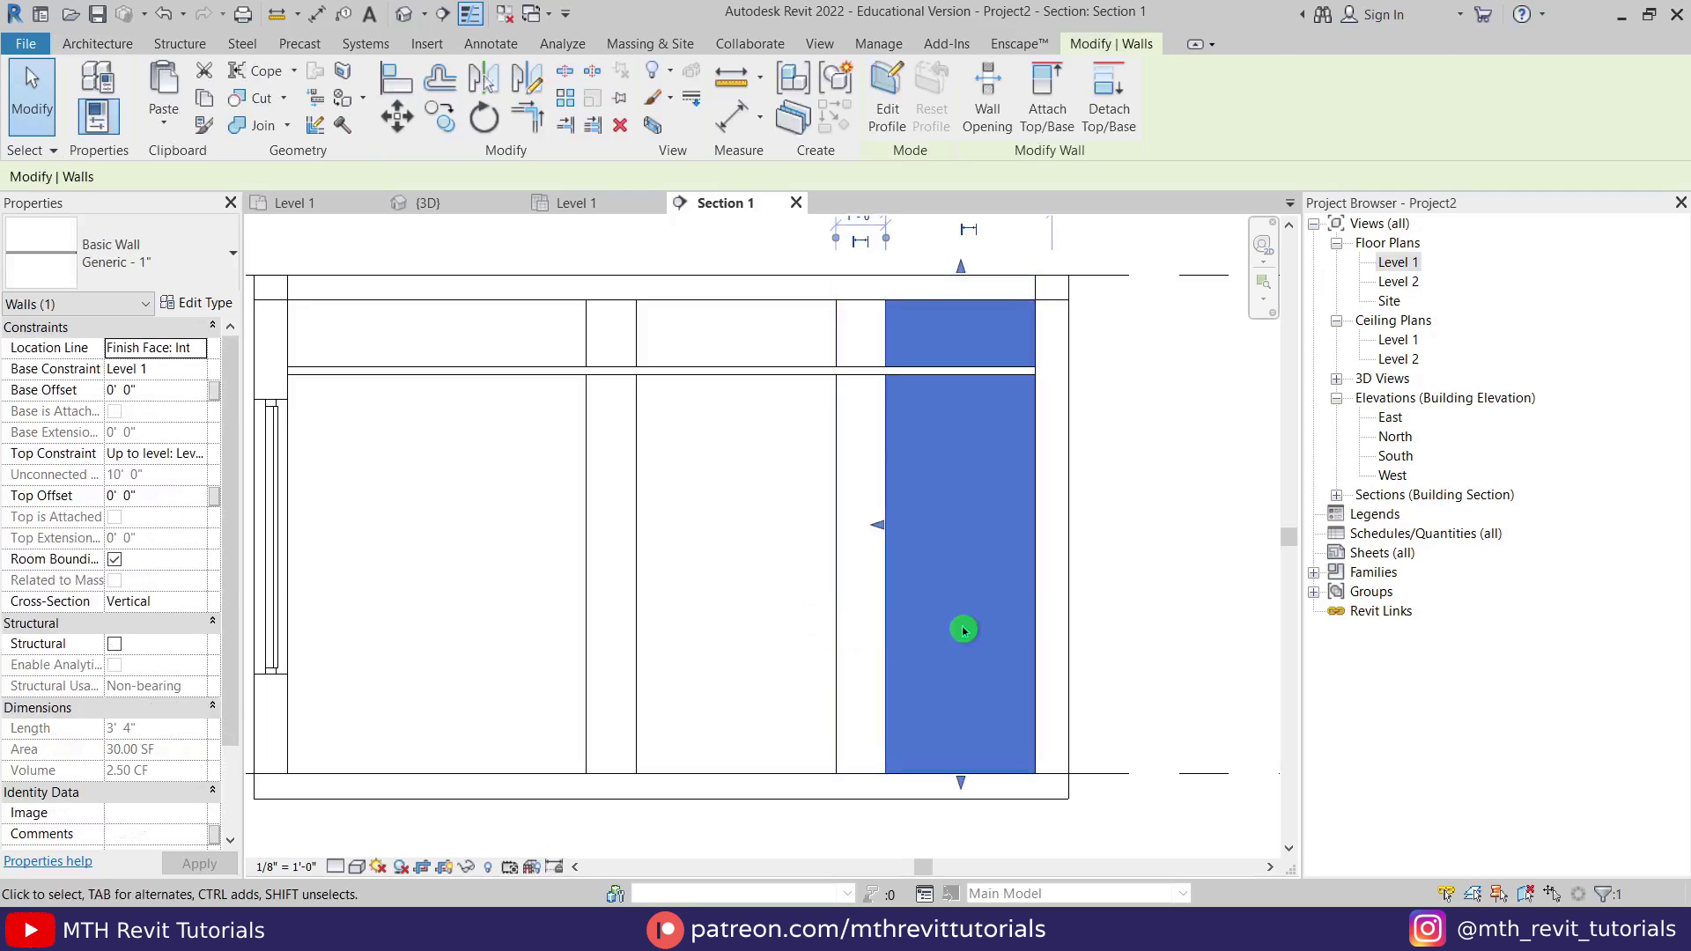
click(905, 128)
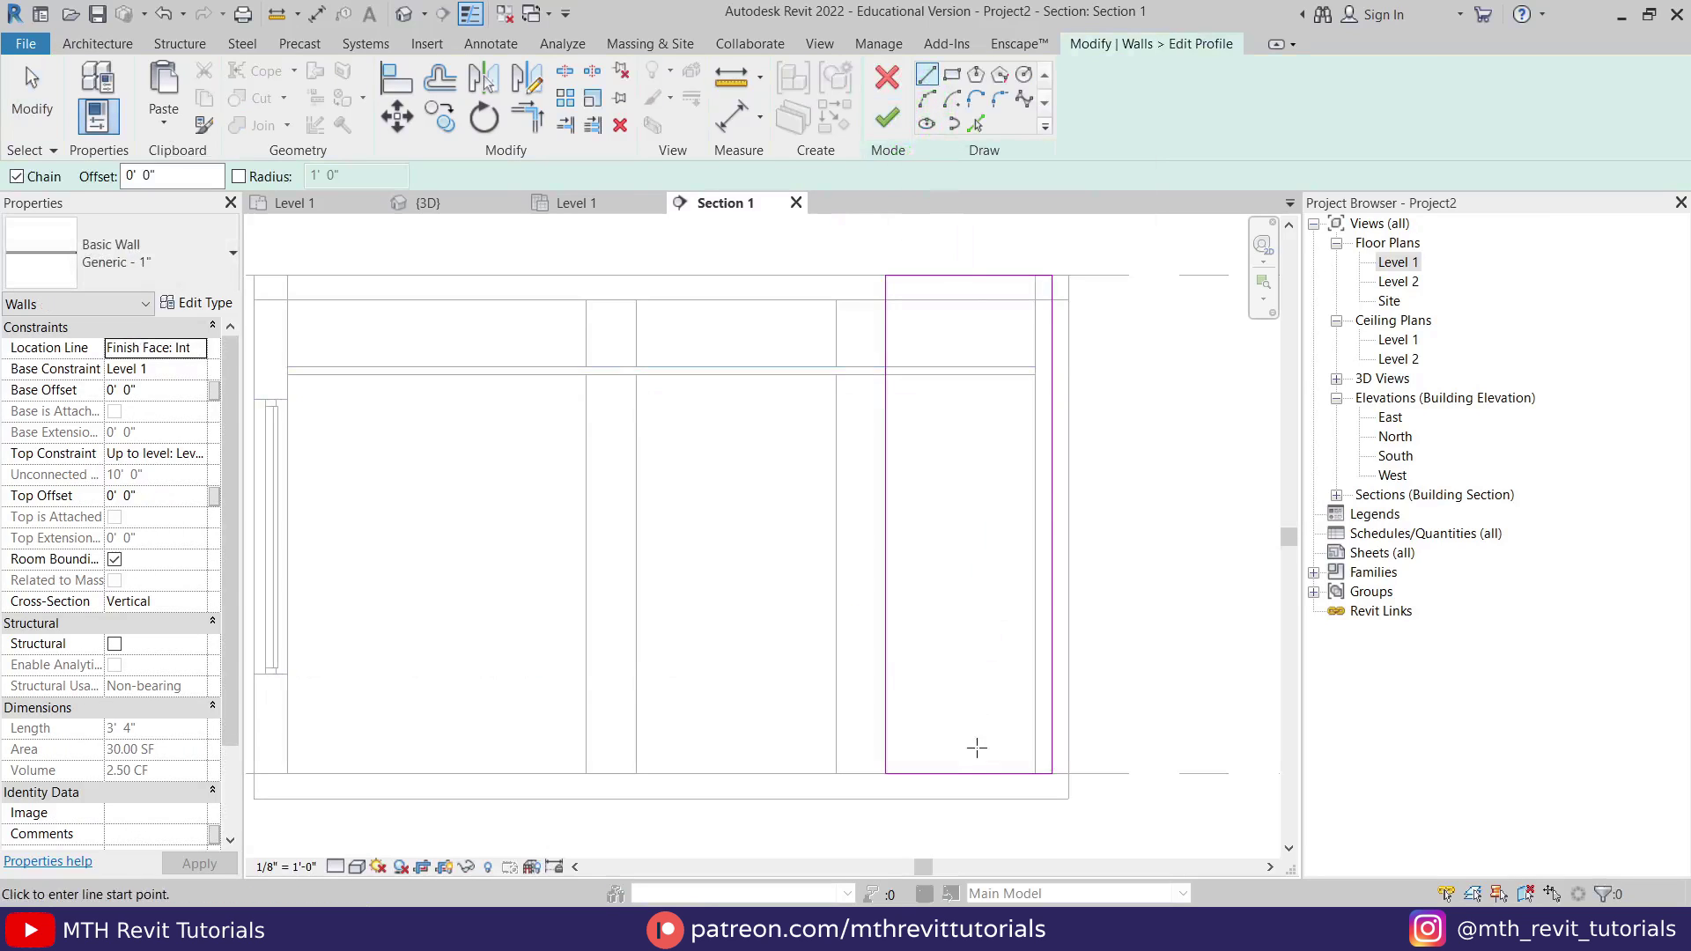
click(969, 774)
text(4)
key(Return)
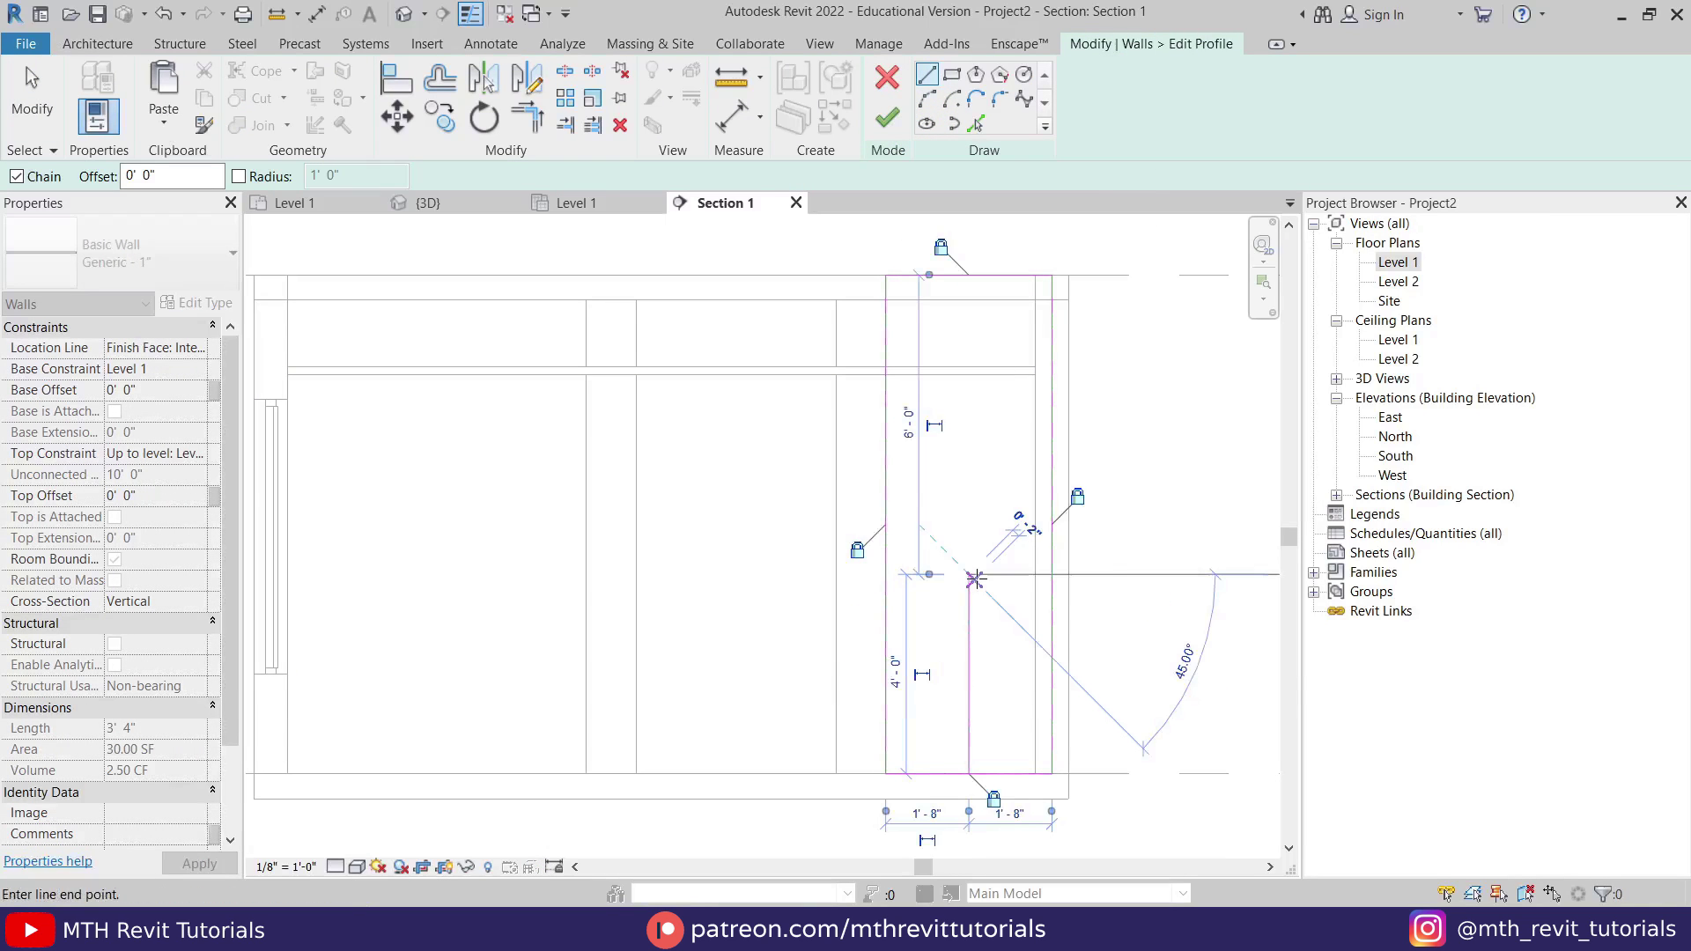
key(Escape)
scroll(974, 579, up, 1)
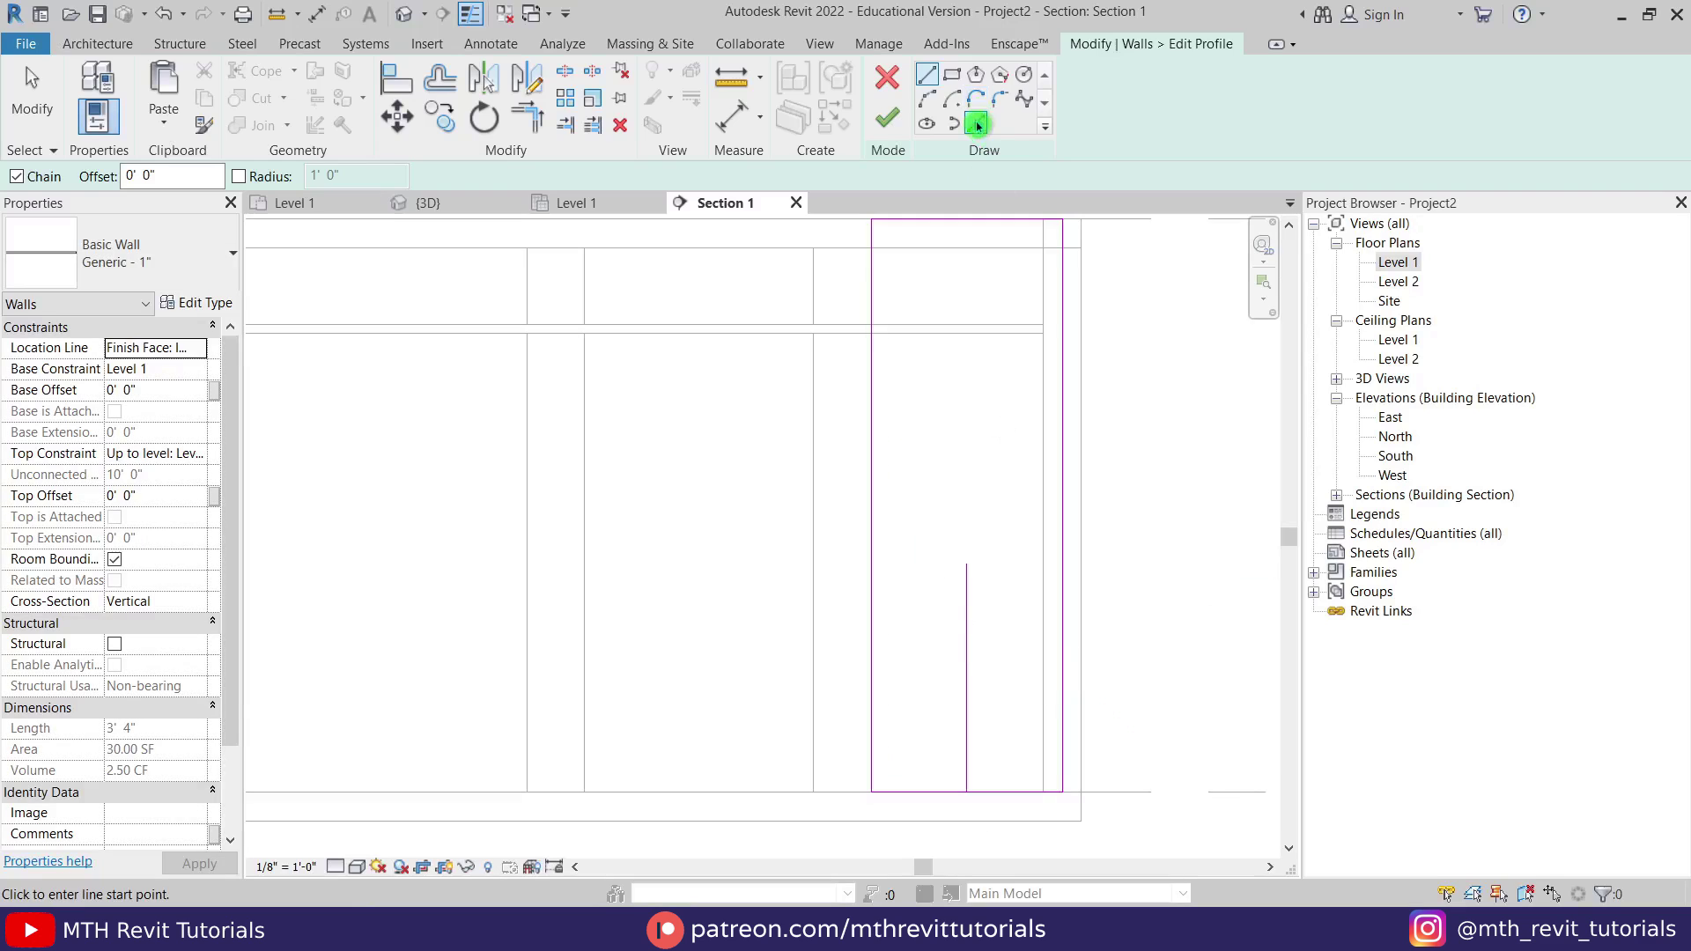
Offset the 4' vertical line 10" to each side in the wall profile sketch using Pick Lines.
click(976, 123)
drag(76, 176, 105, 176)
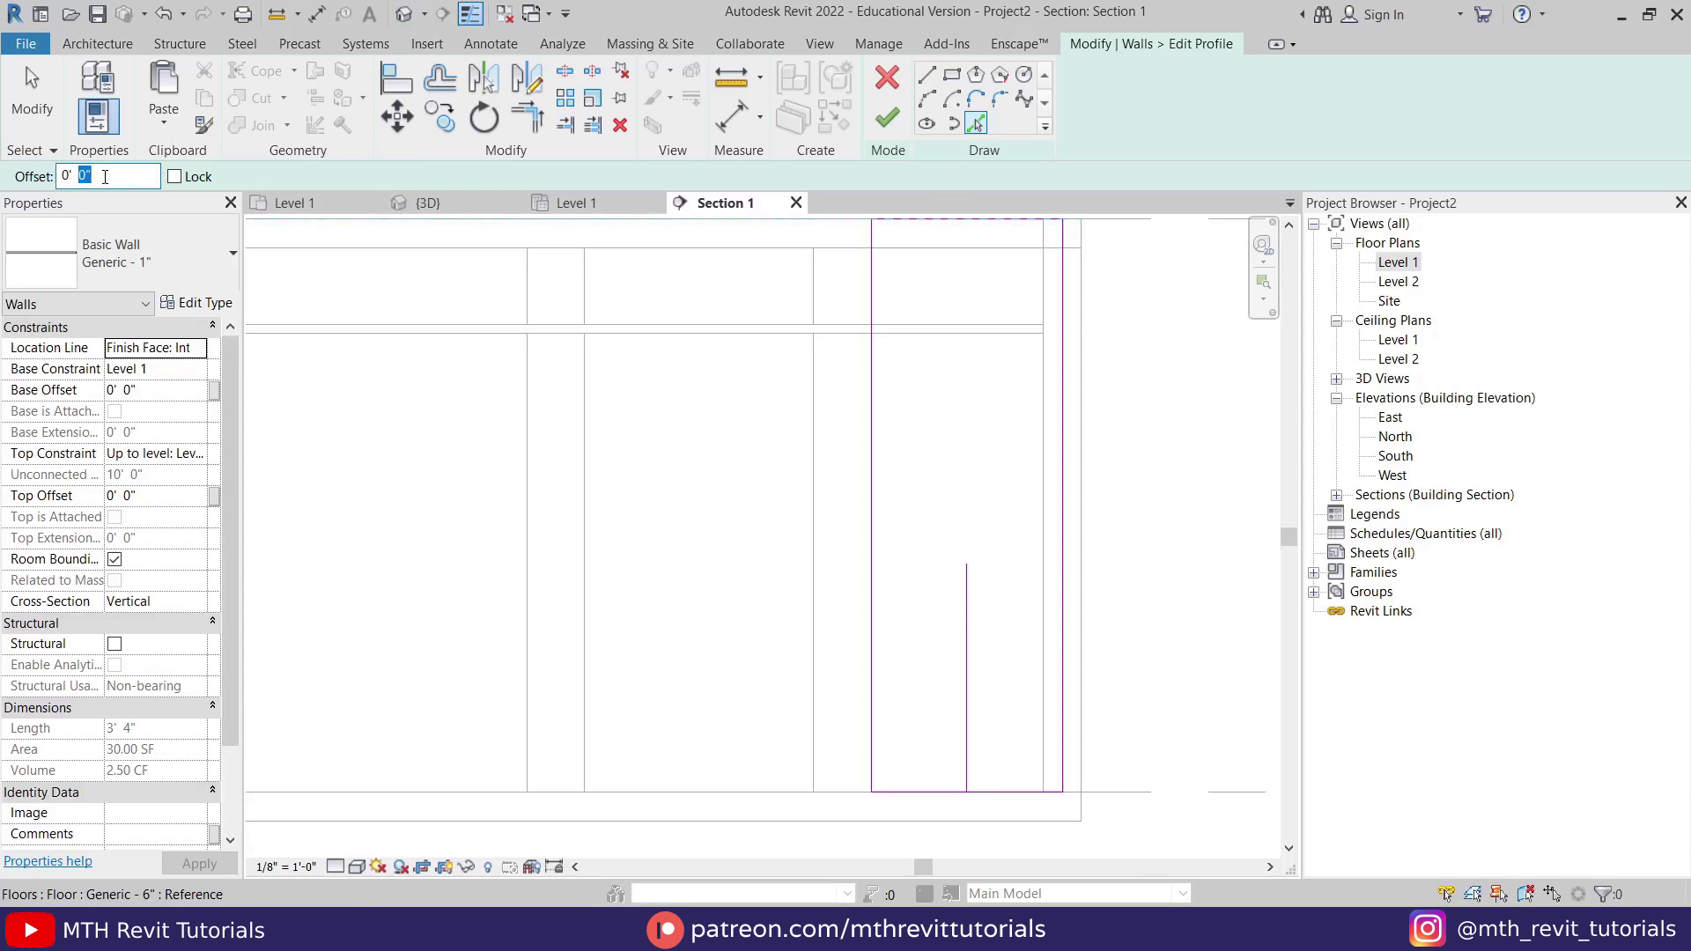
drag(60, 176, 96, 202)
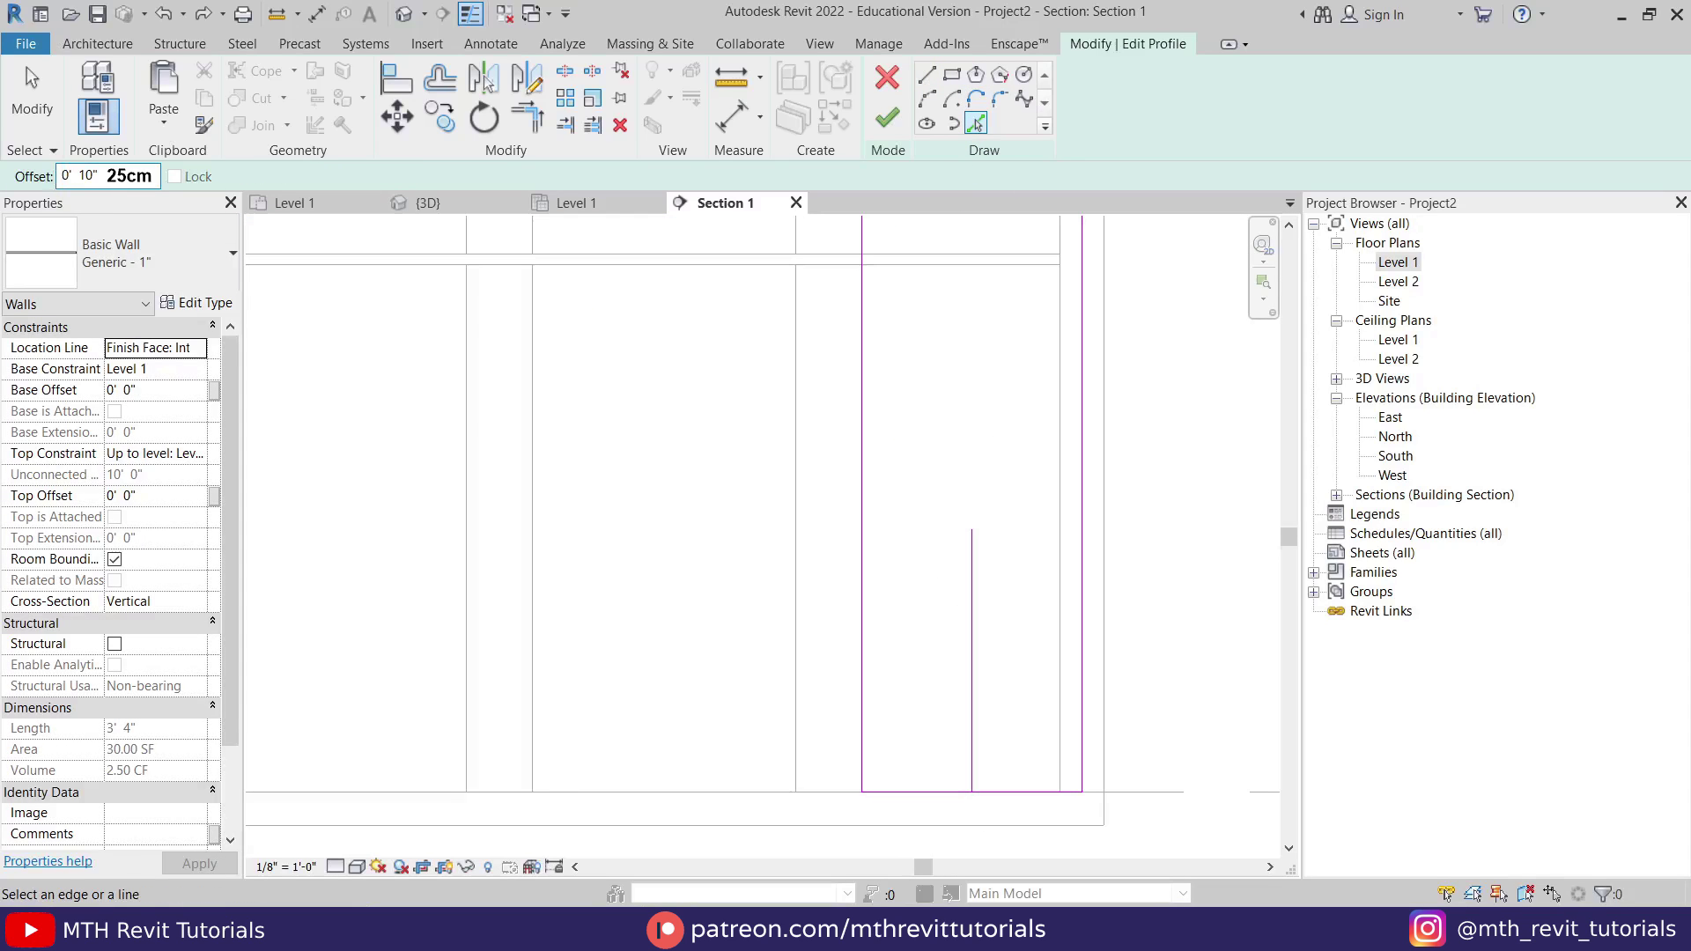
click(972, 636)
Join the tops of the two offset lines with a semicircular arc and delete the centre line.
click(927, 98)
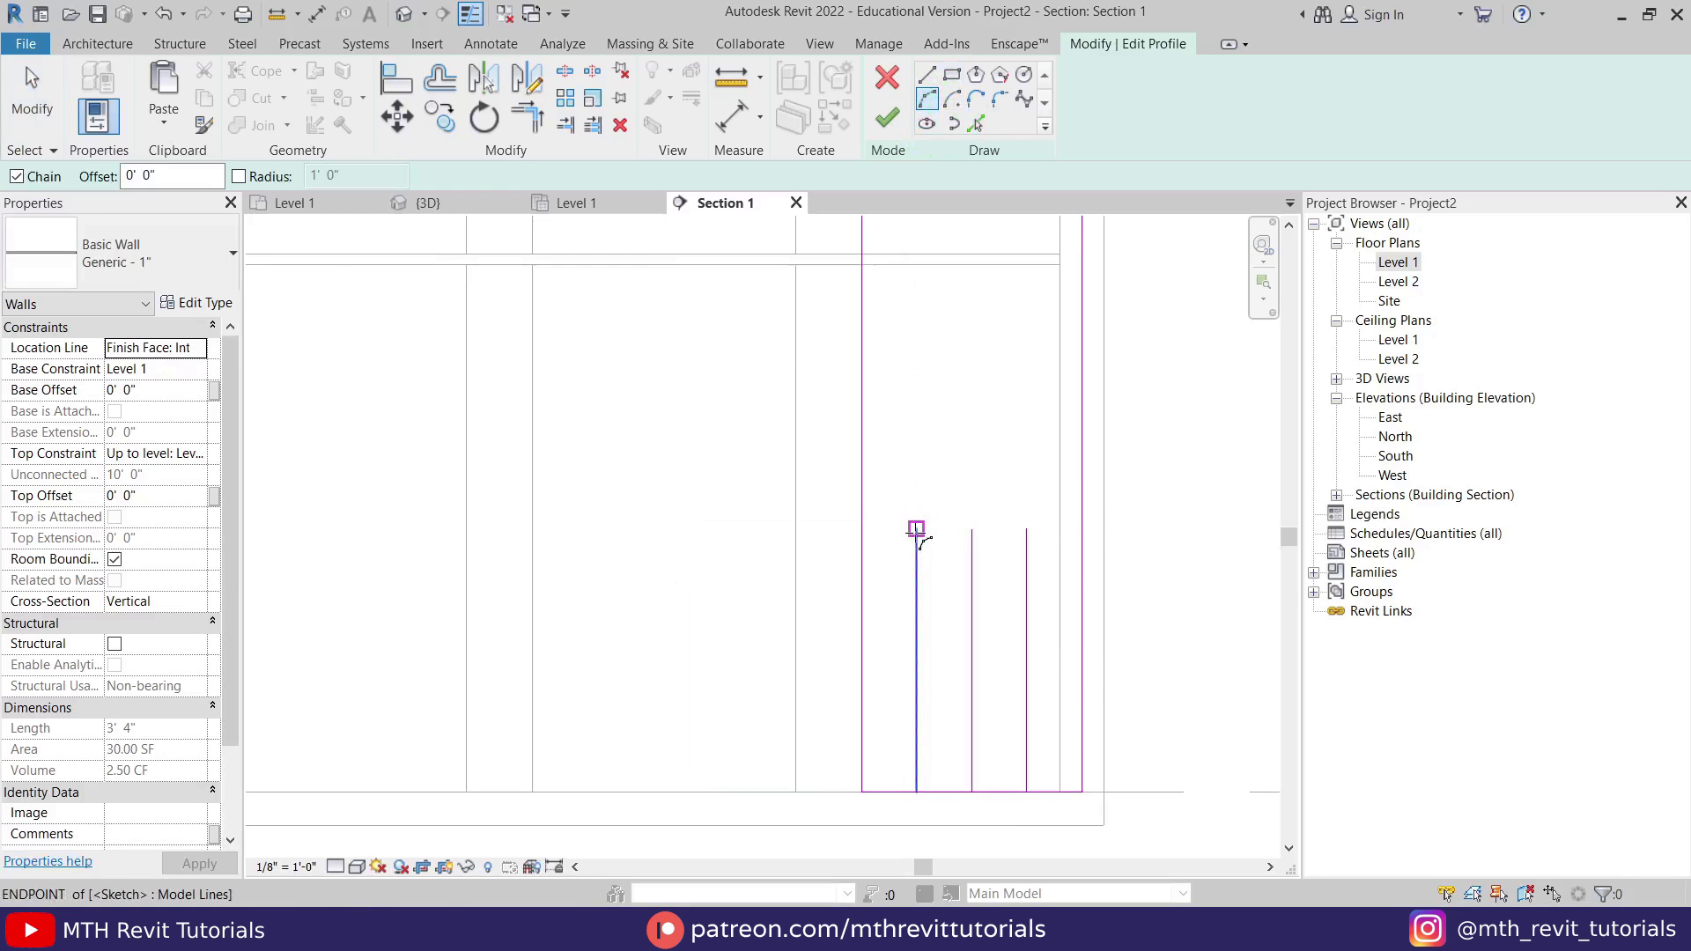
click(917, 528)
click(1027, 529)
click(985, 473)
key(Escape)
key(Escape)
click(973, 578)
click(620, 125)
Split and trim the profile's bottom edge to the arch sides and finish the right 1" wall's profile.
middle_drag(958, 664, 958, 604)
key(s)
key(a)
key(l)
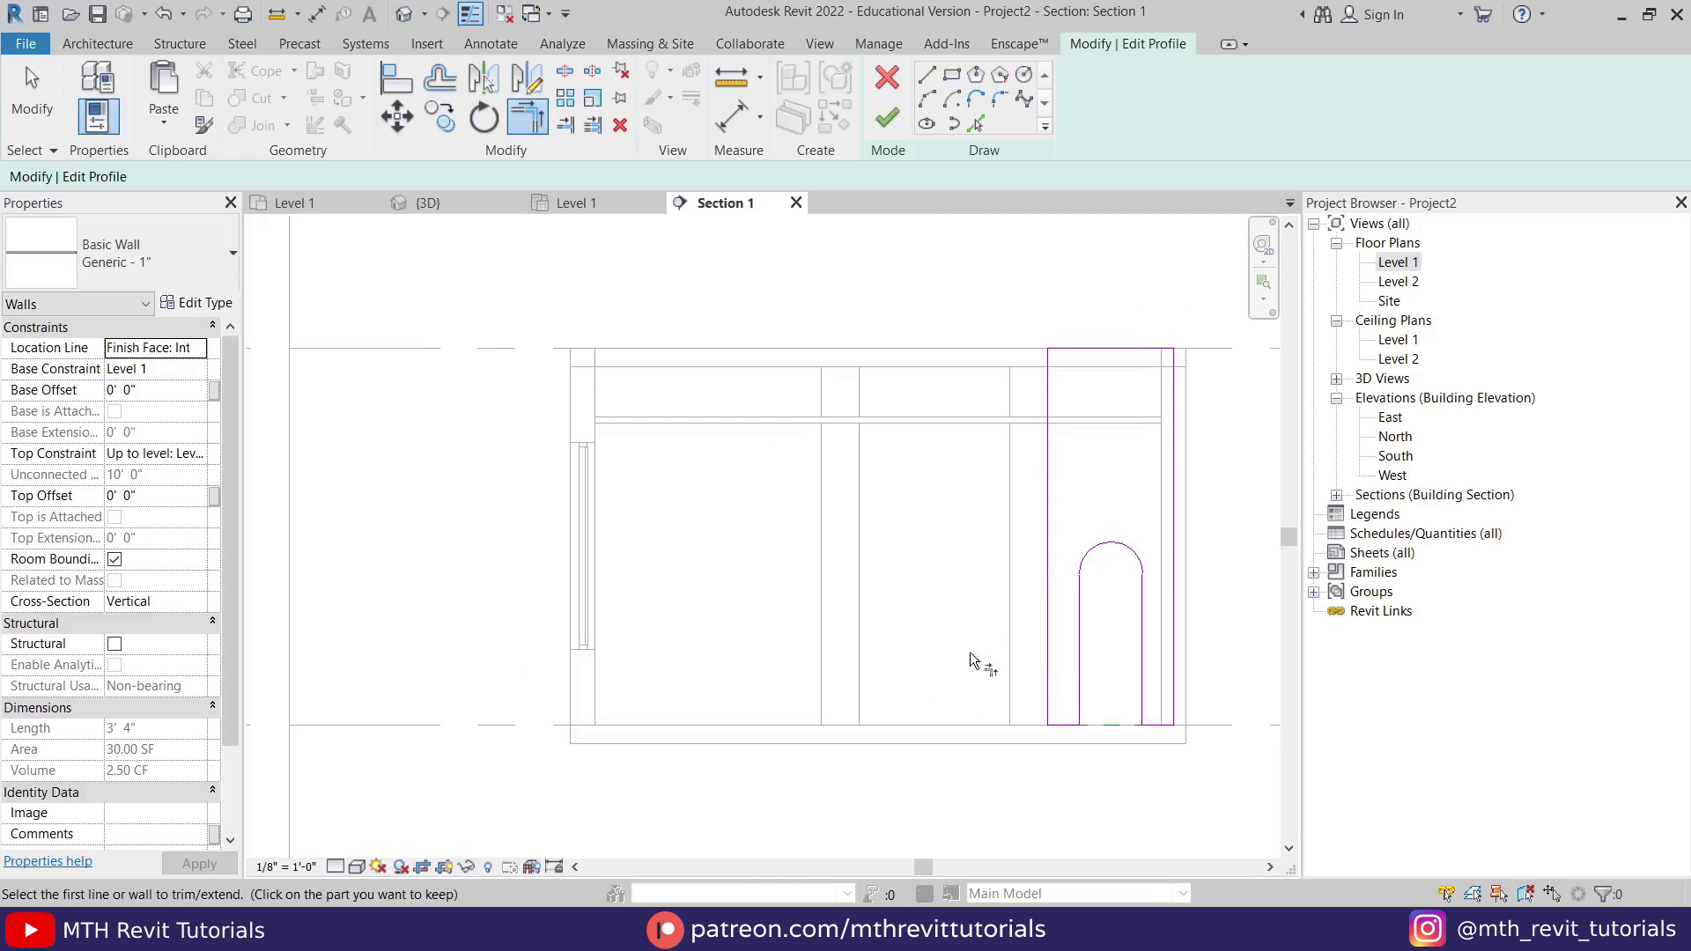
click(882, 129)
Examine the right wall's arched cutout in the 3D view and the room in the Level 1 plan.
click(428, 202)
scroll(1118, 616, up, 3)
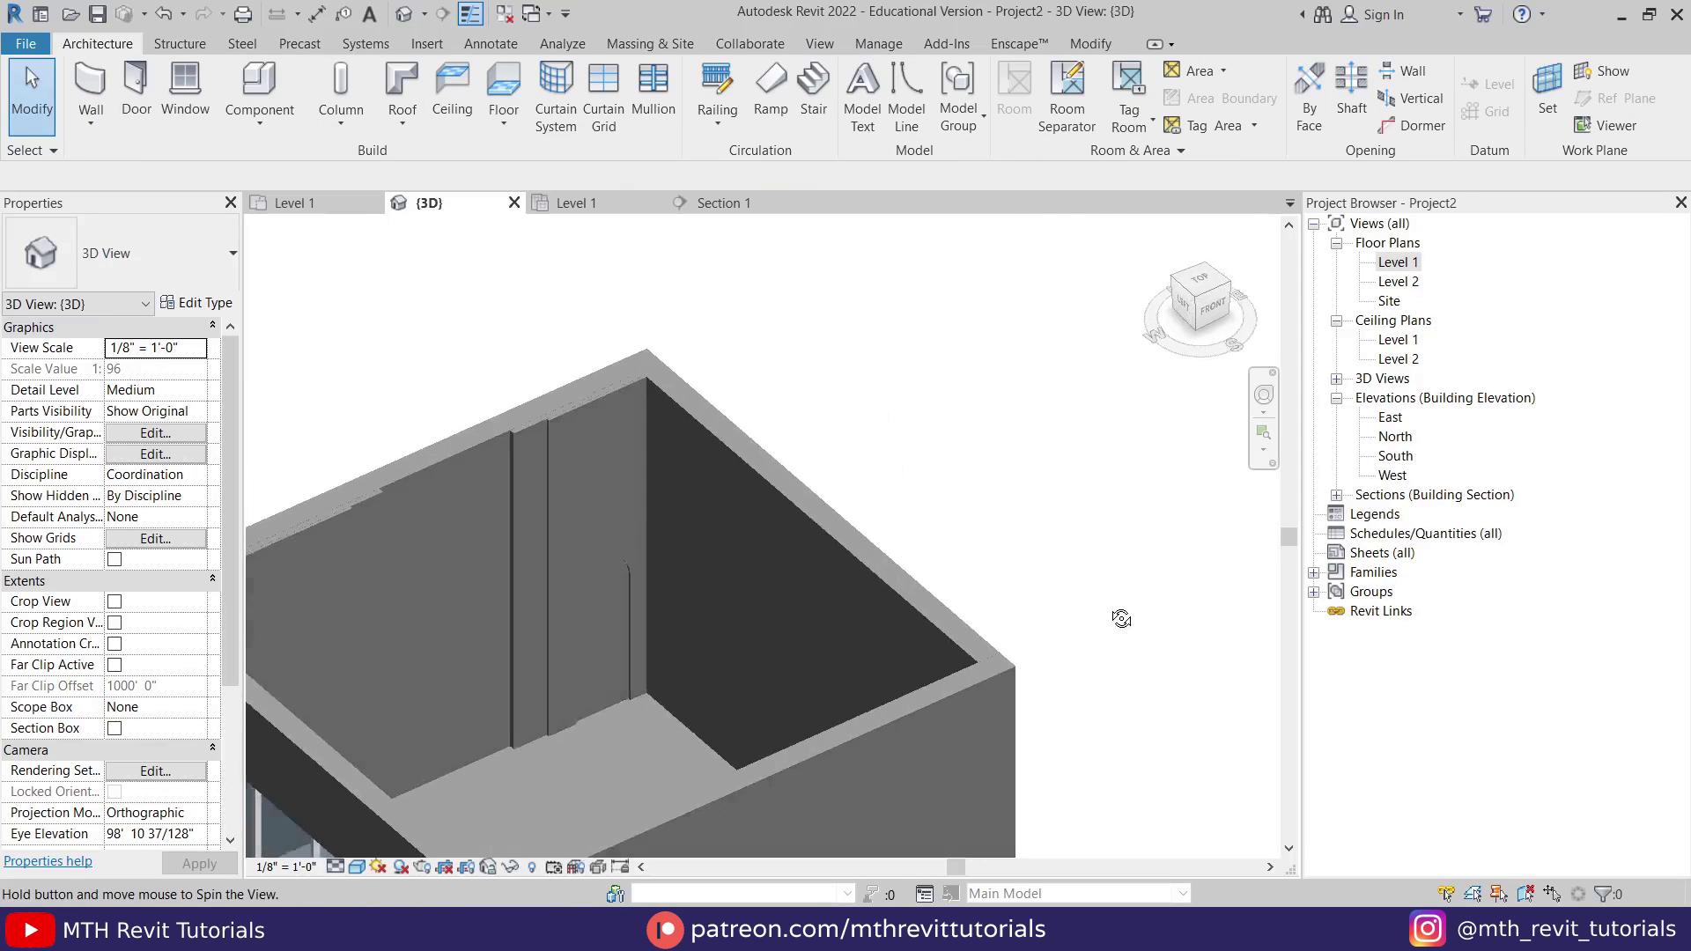
scroll(594, 587, up, 3)
scroll(593, 588, down, 3)
double_click(1397, 262)
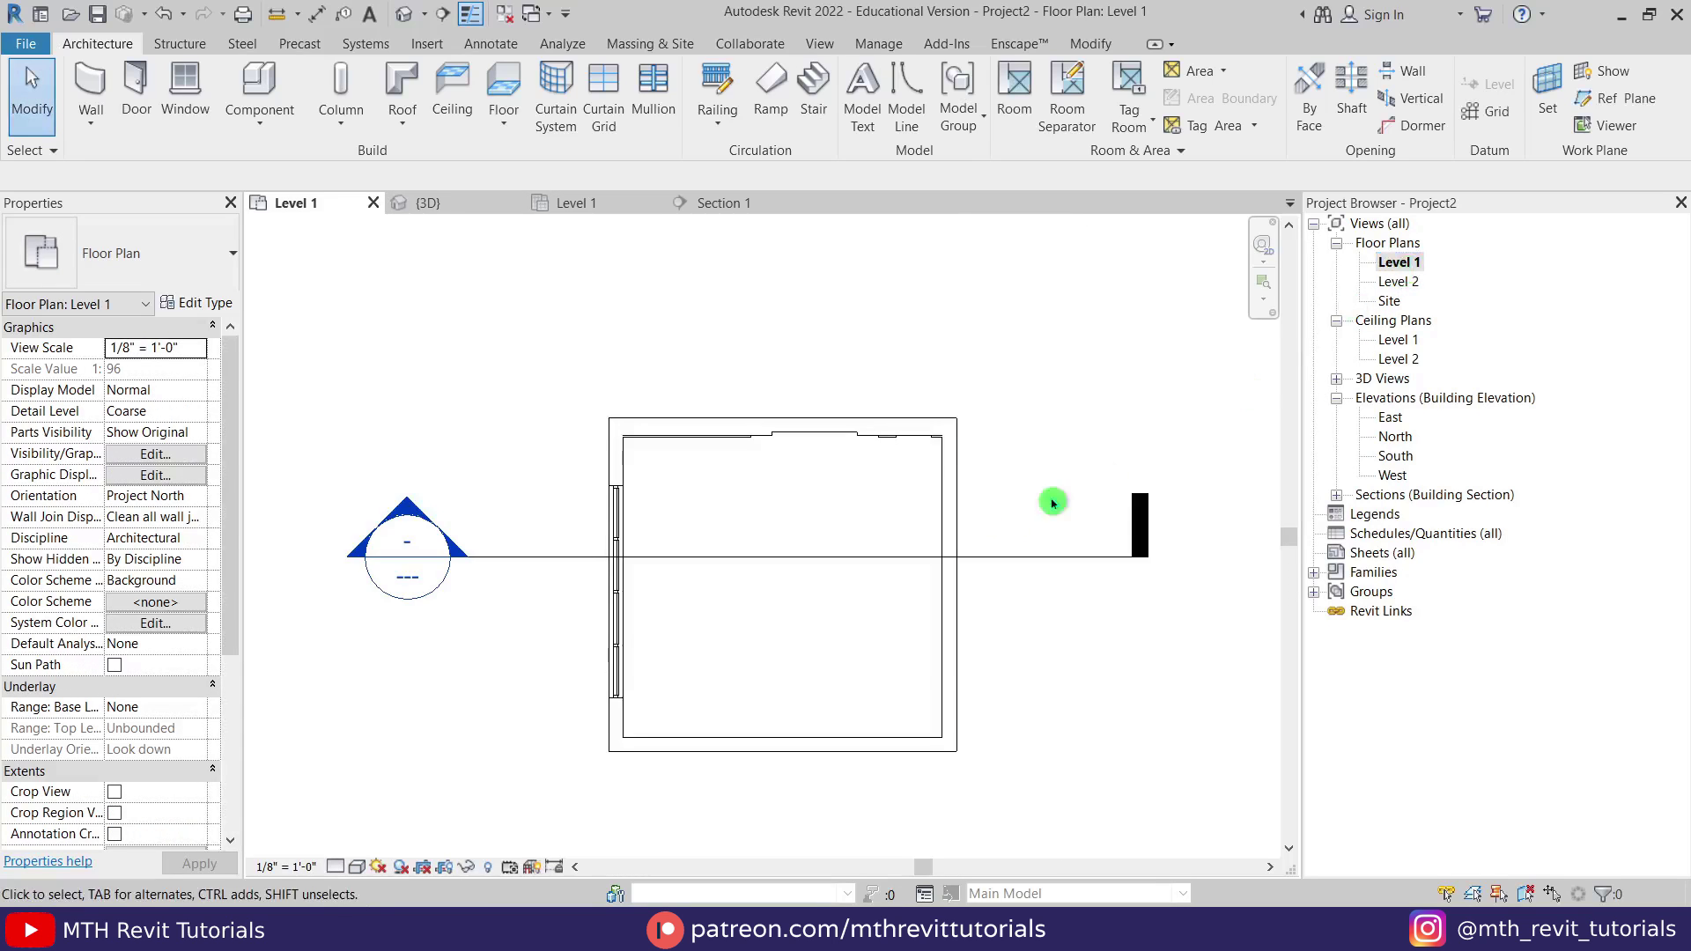
click(453, 205)
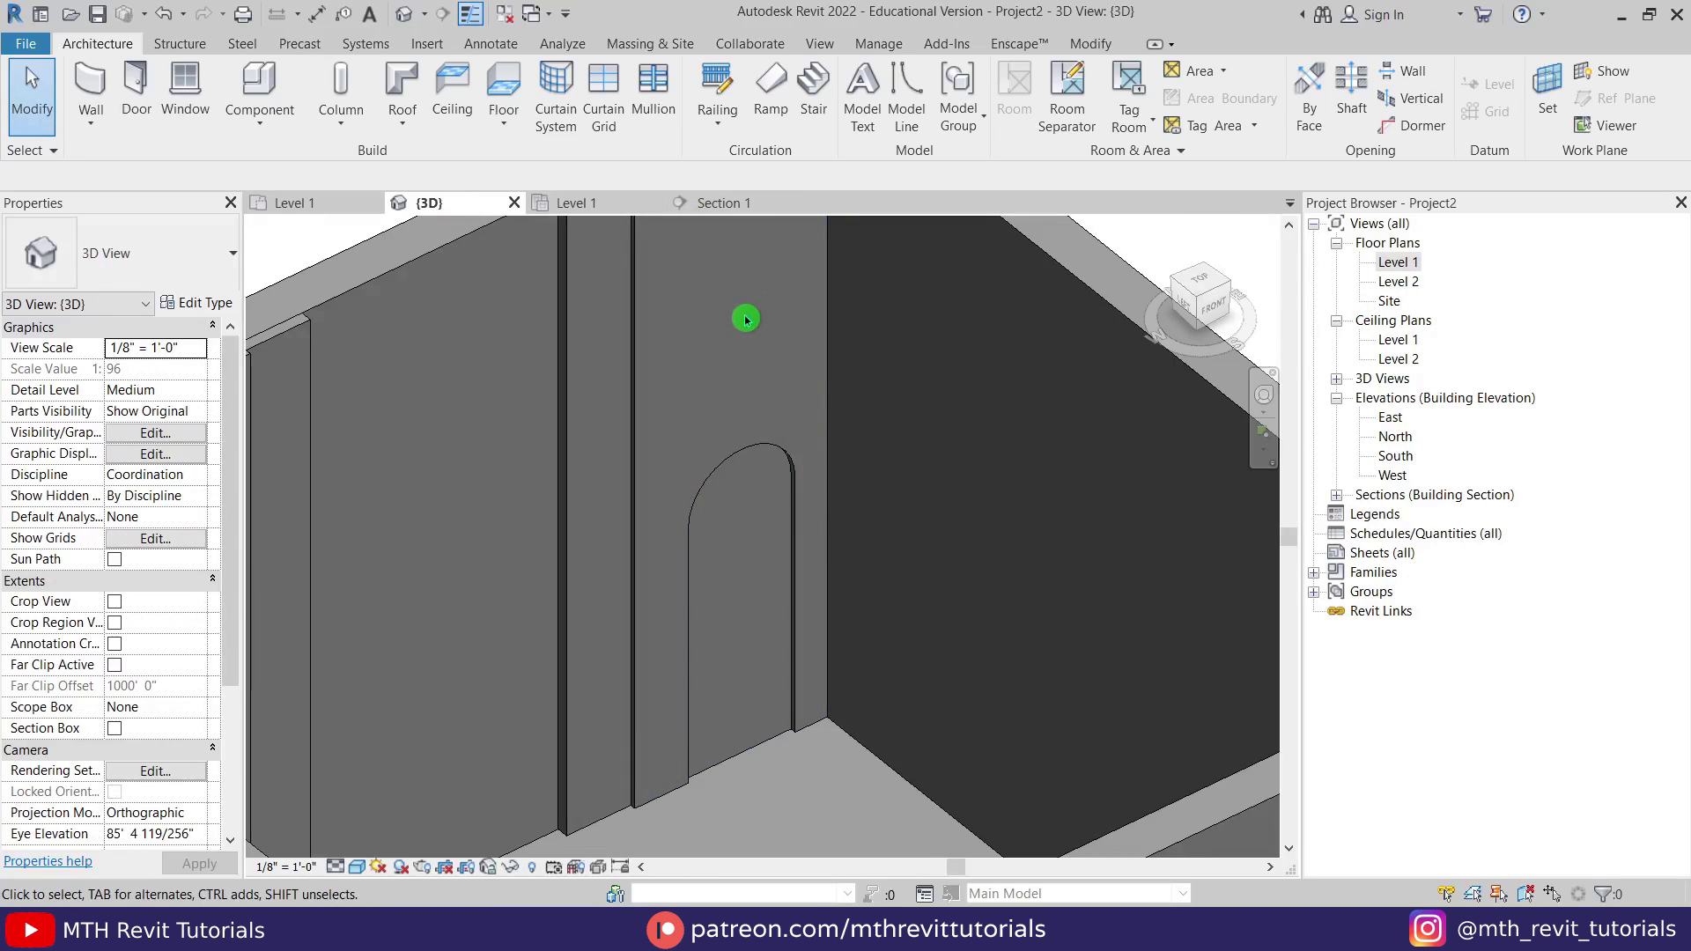
Edit the left 1" wall's profile in Section 1 and trace the right wall's arch outline with Pick Lines.
click(746, 205)
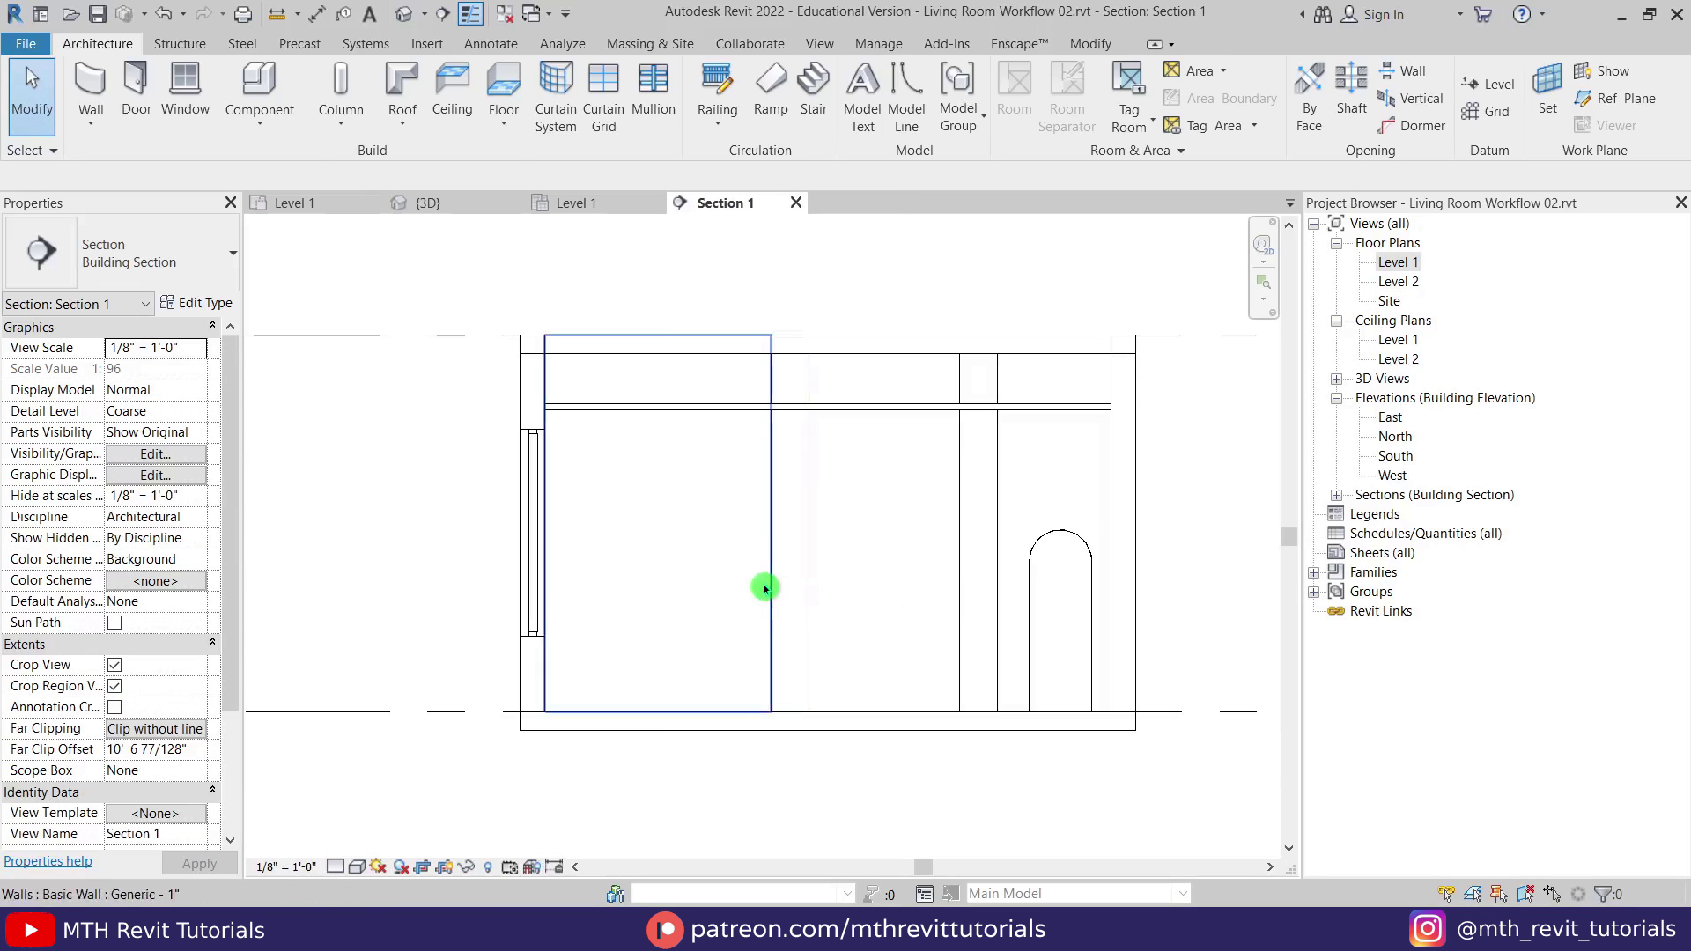
click(766, 585)
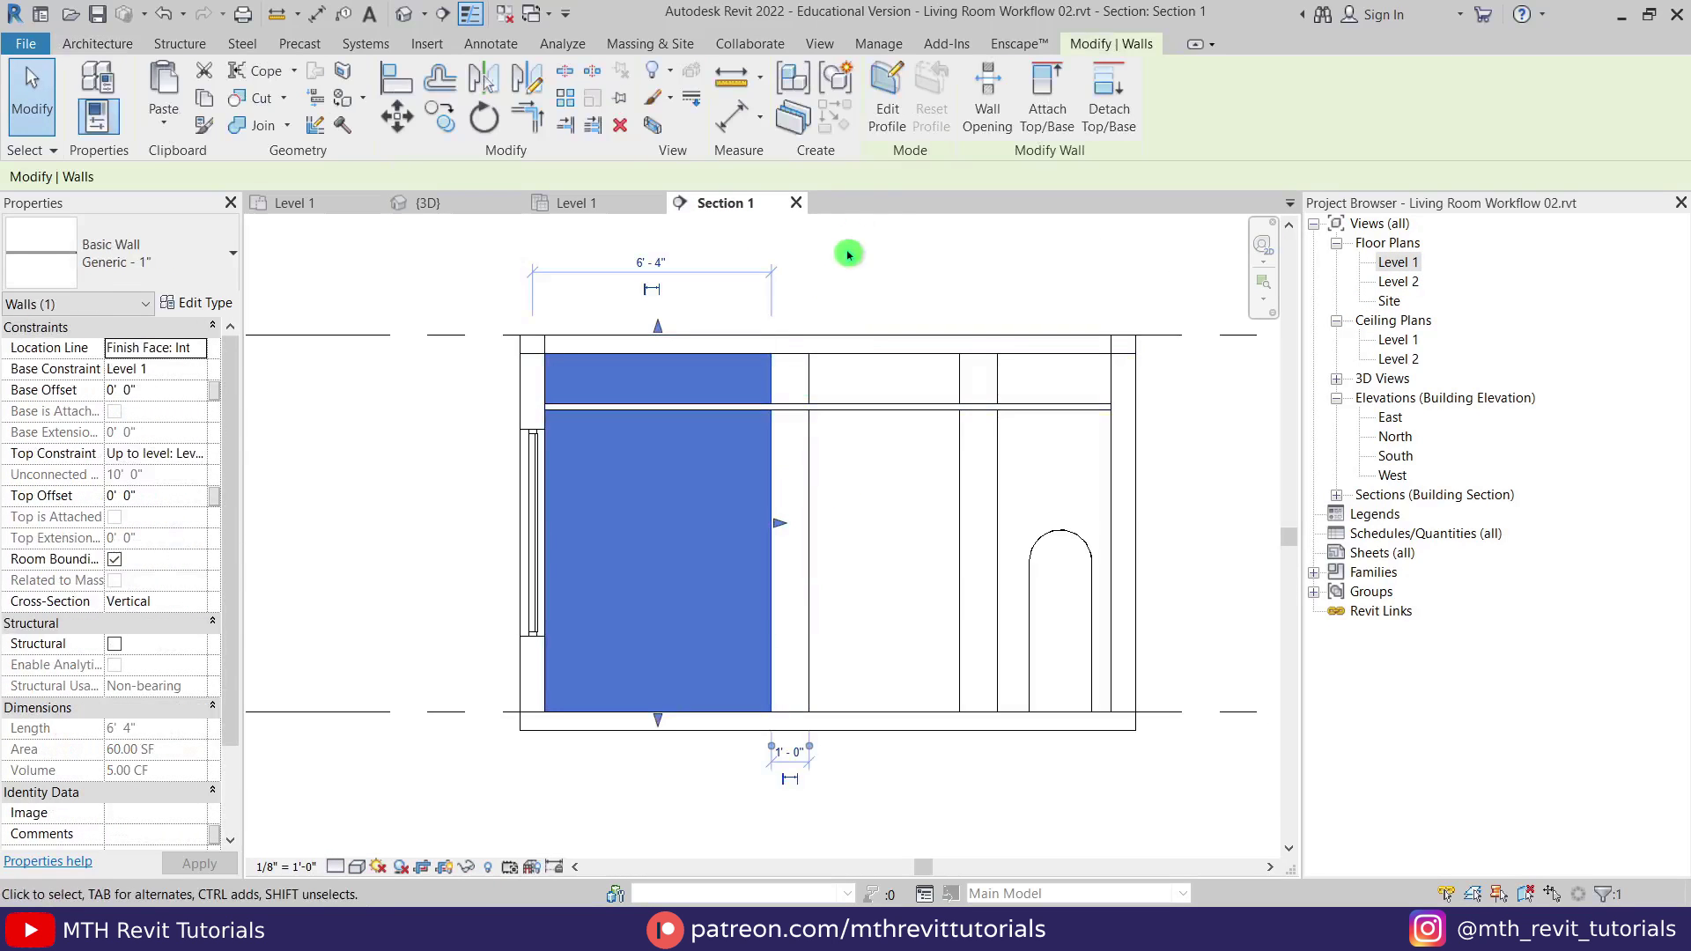
click(883, 134)
scroll(722, 644, up, 3)
scroll(721, 644, up, 1)
middle_drag(721, 645, 707, 717)
scroll(717, 458, down, 2)
middle_drag(934, 527, 847, 529)
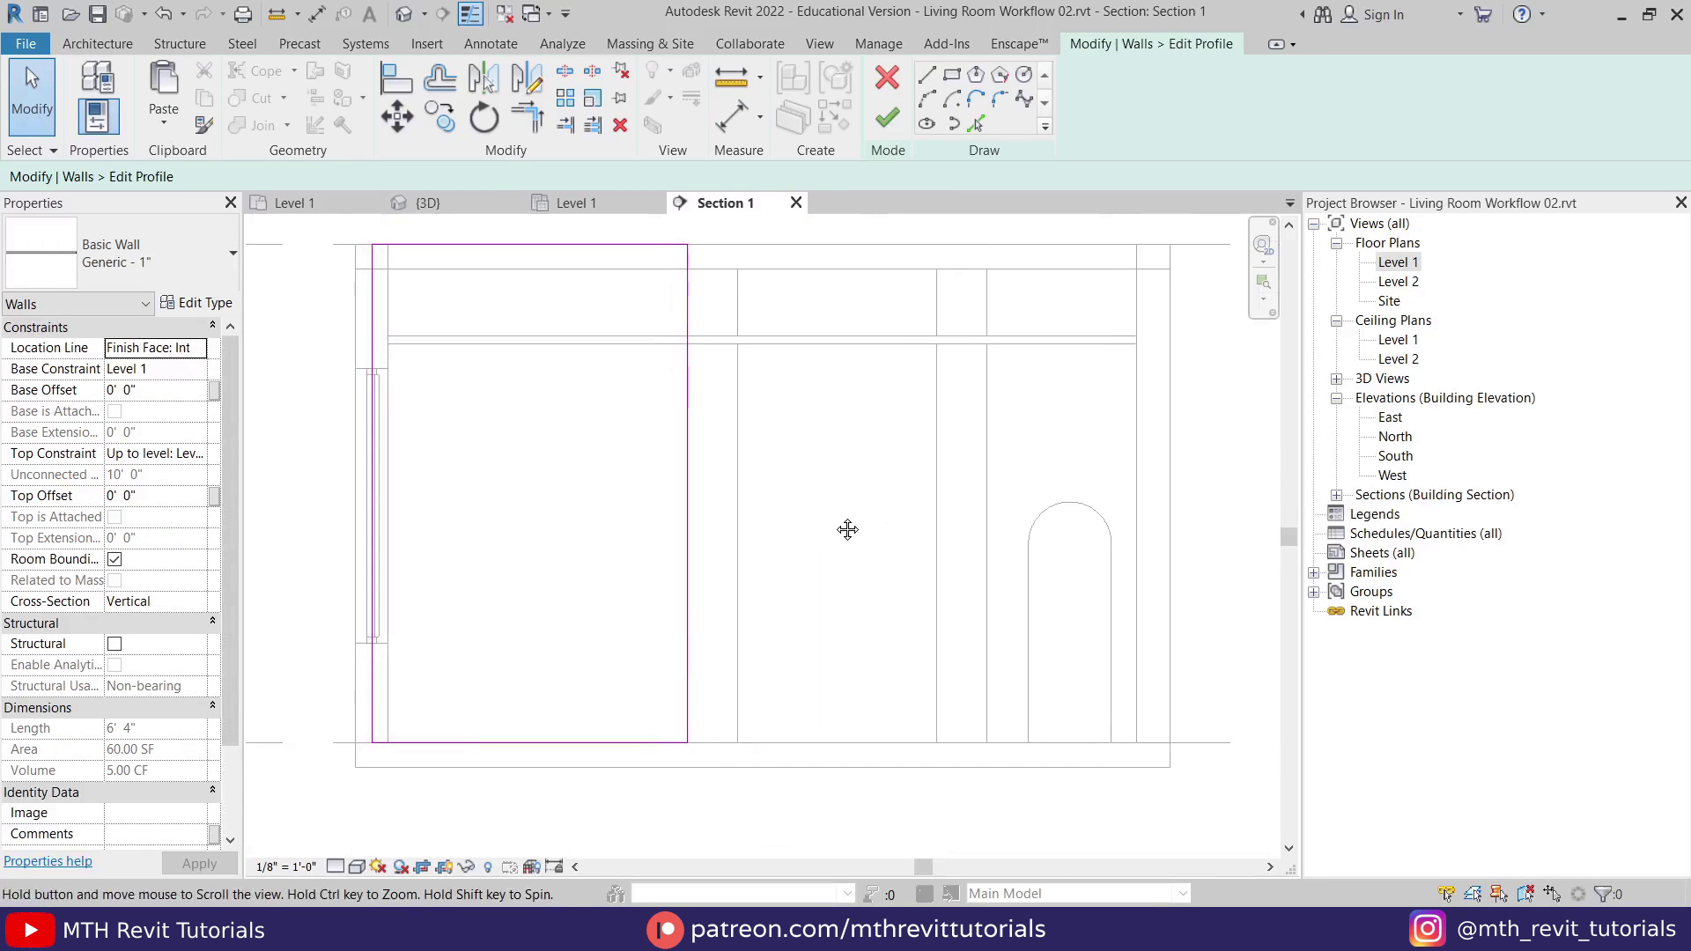
click(1111, 605)
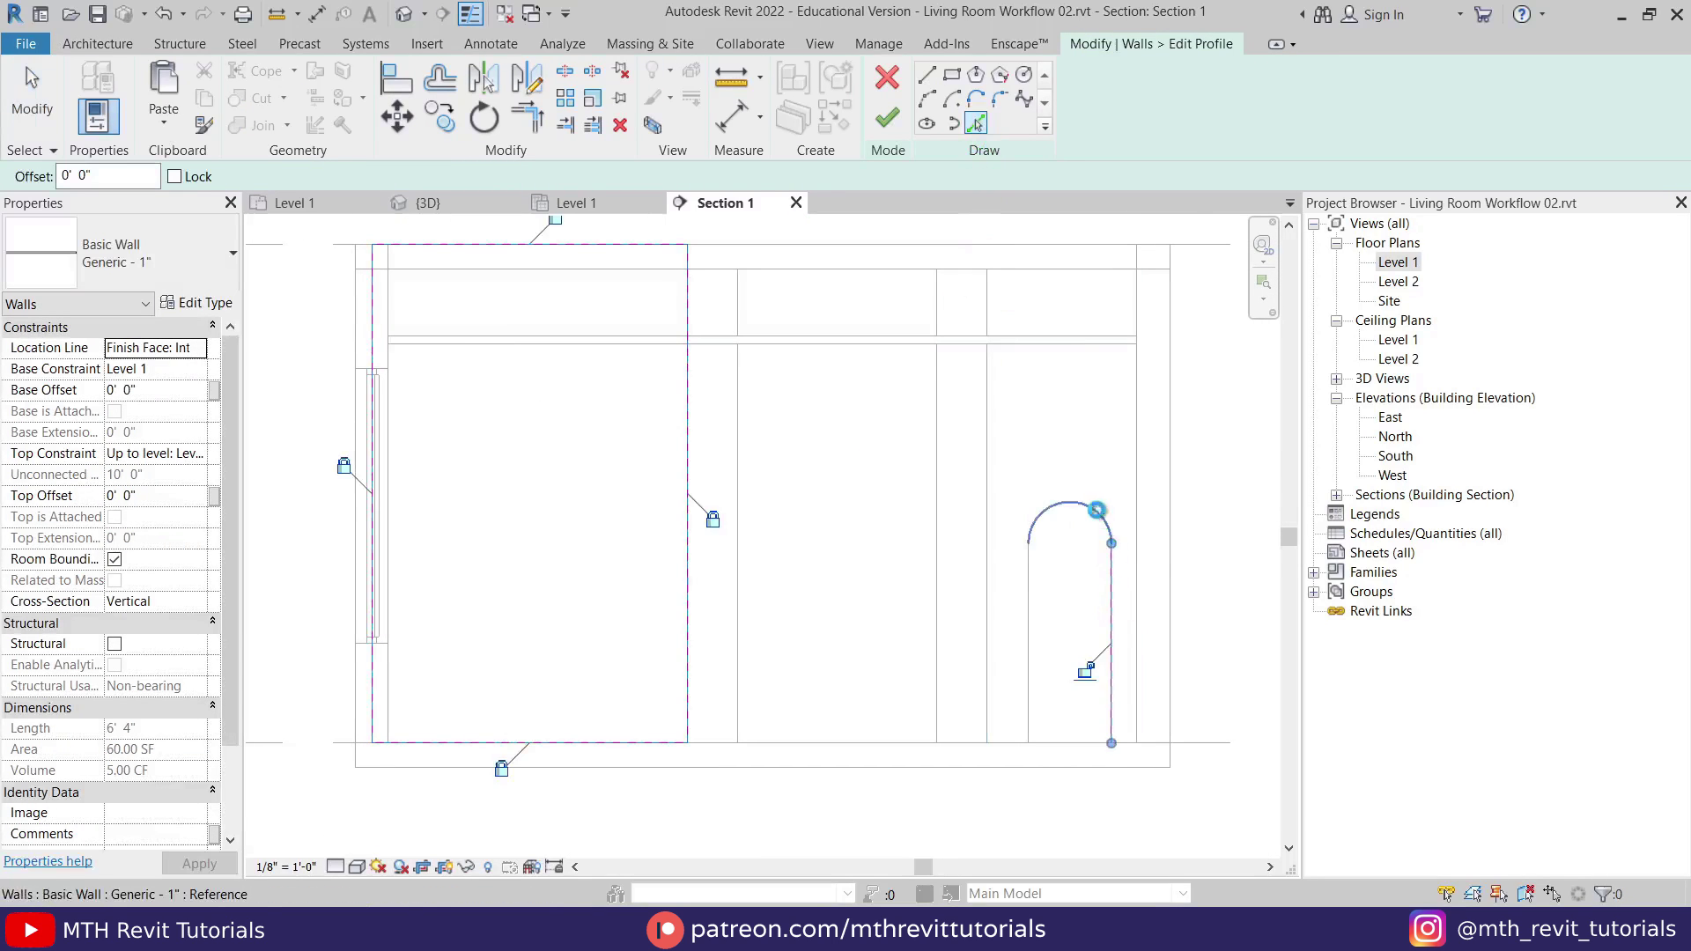
key(Escape)
Move the traced arch outline onto the left wall's bottom edge, about 8" in from the profile's right edge.
drag(982, 837, 1178, 447)
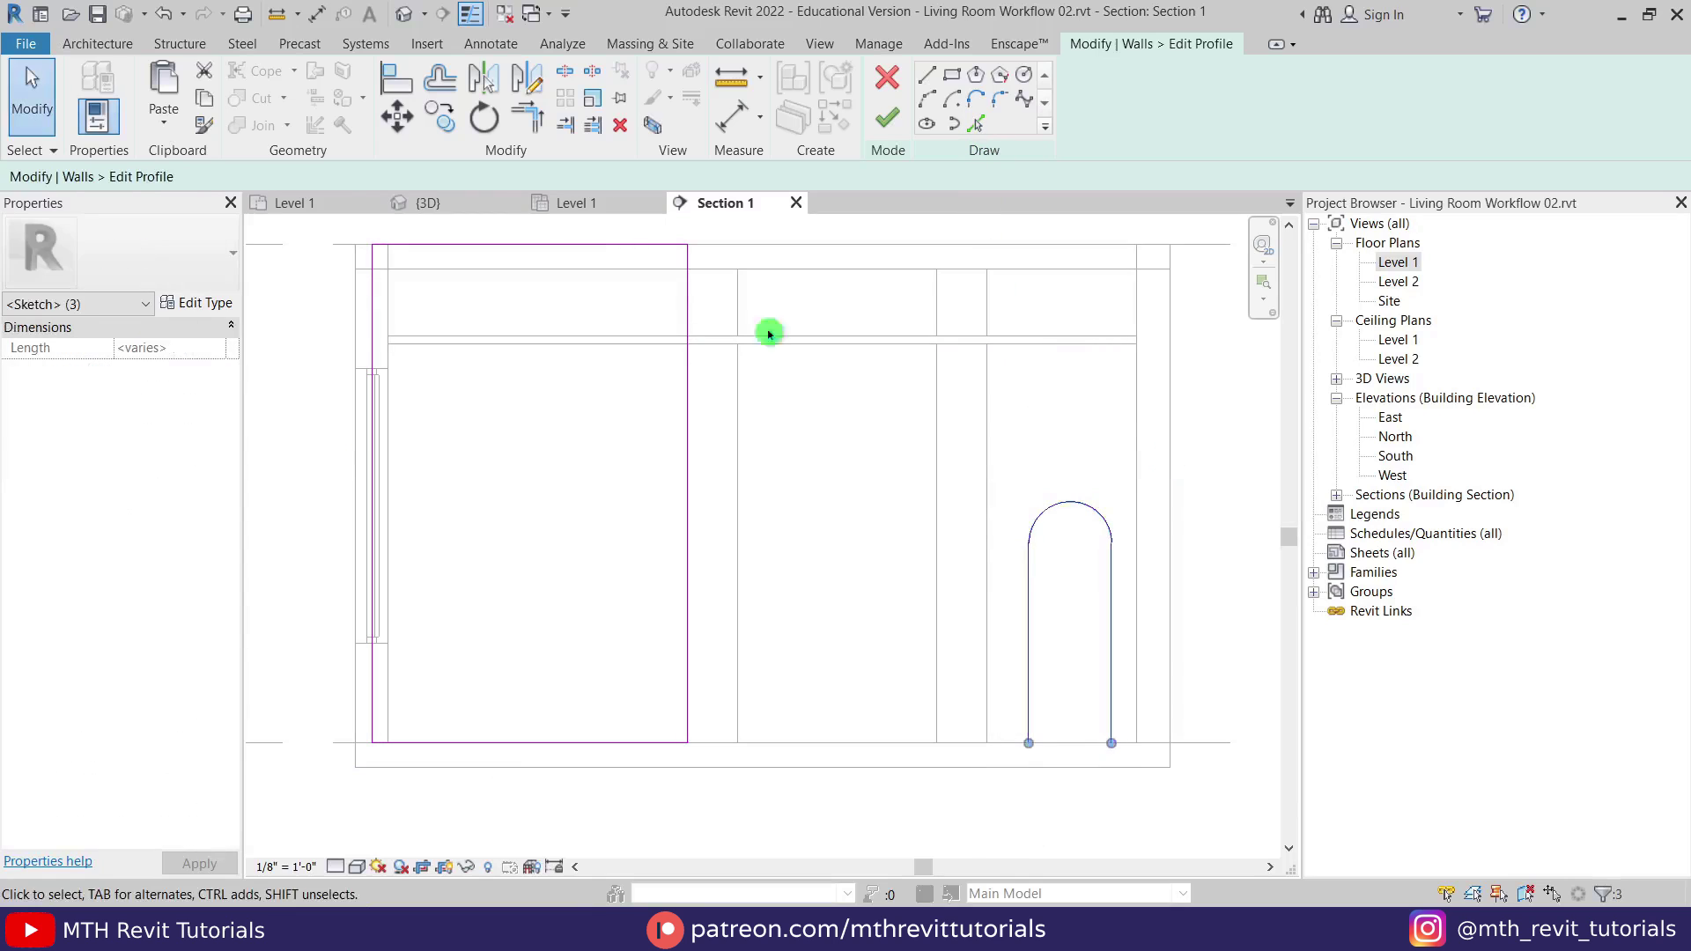
click(419, 130)
click(1111, 744)
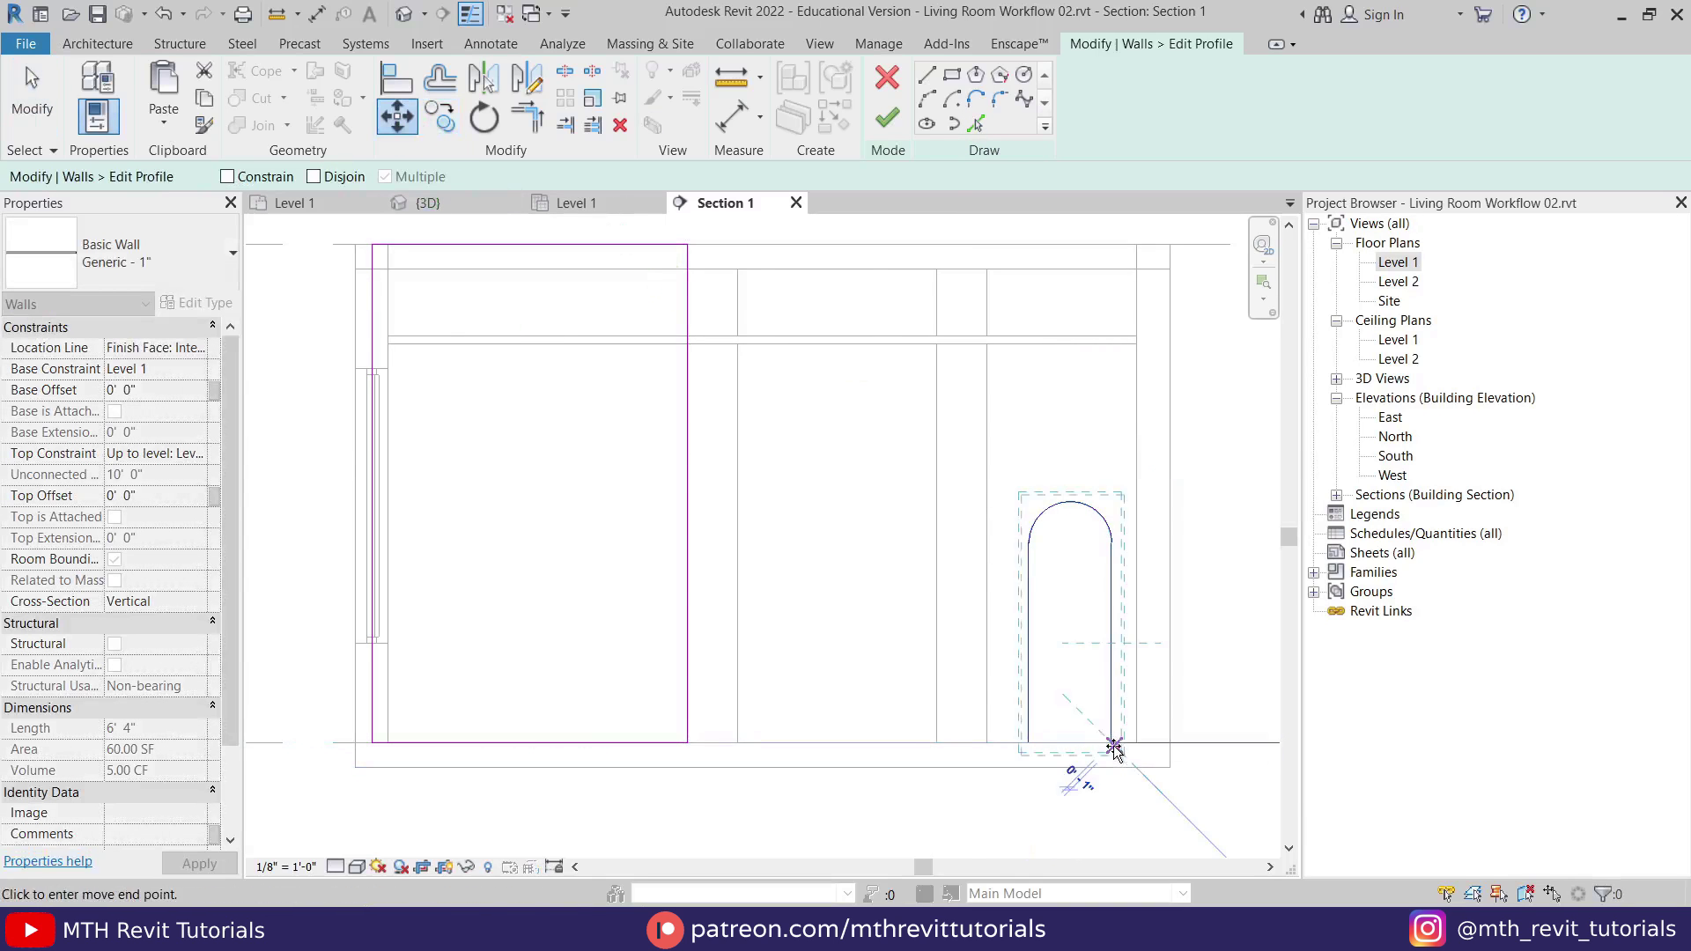
click(654, 744)
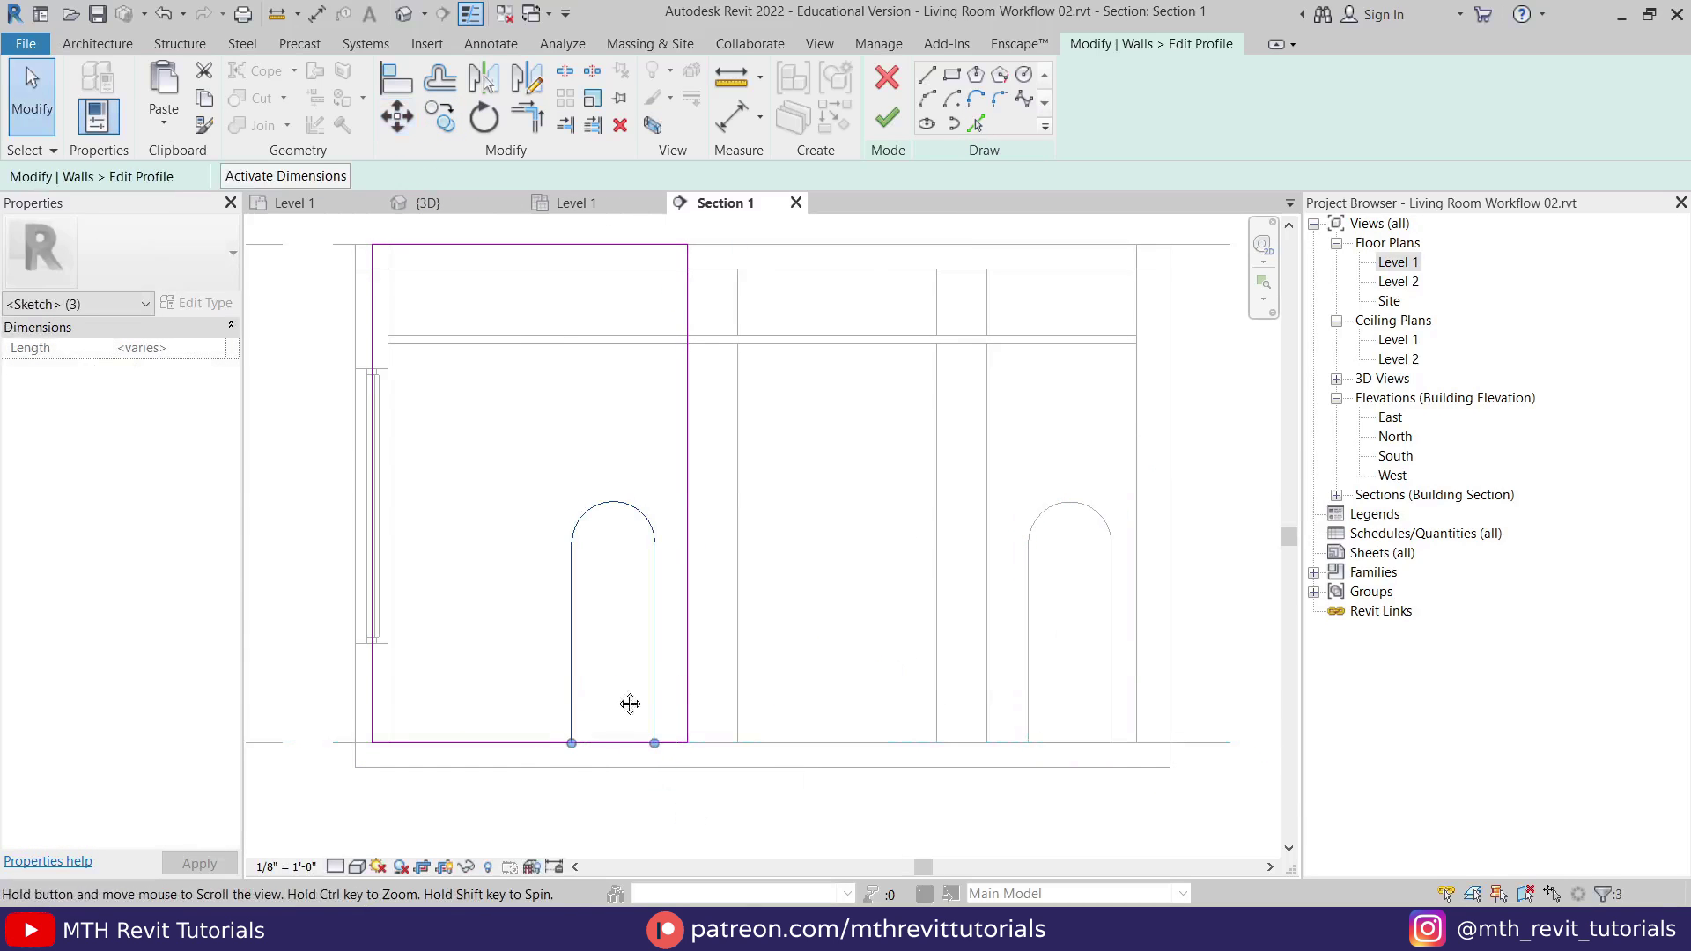
Set the distance from the arch's right side to the profile's right edge to 6".
scroll(781, 597, up, 5)
click(870, 636)
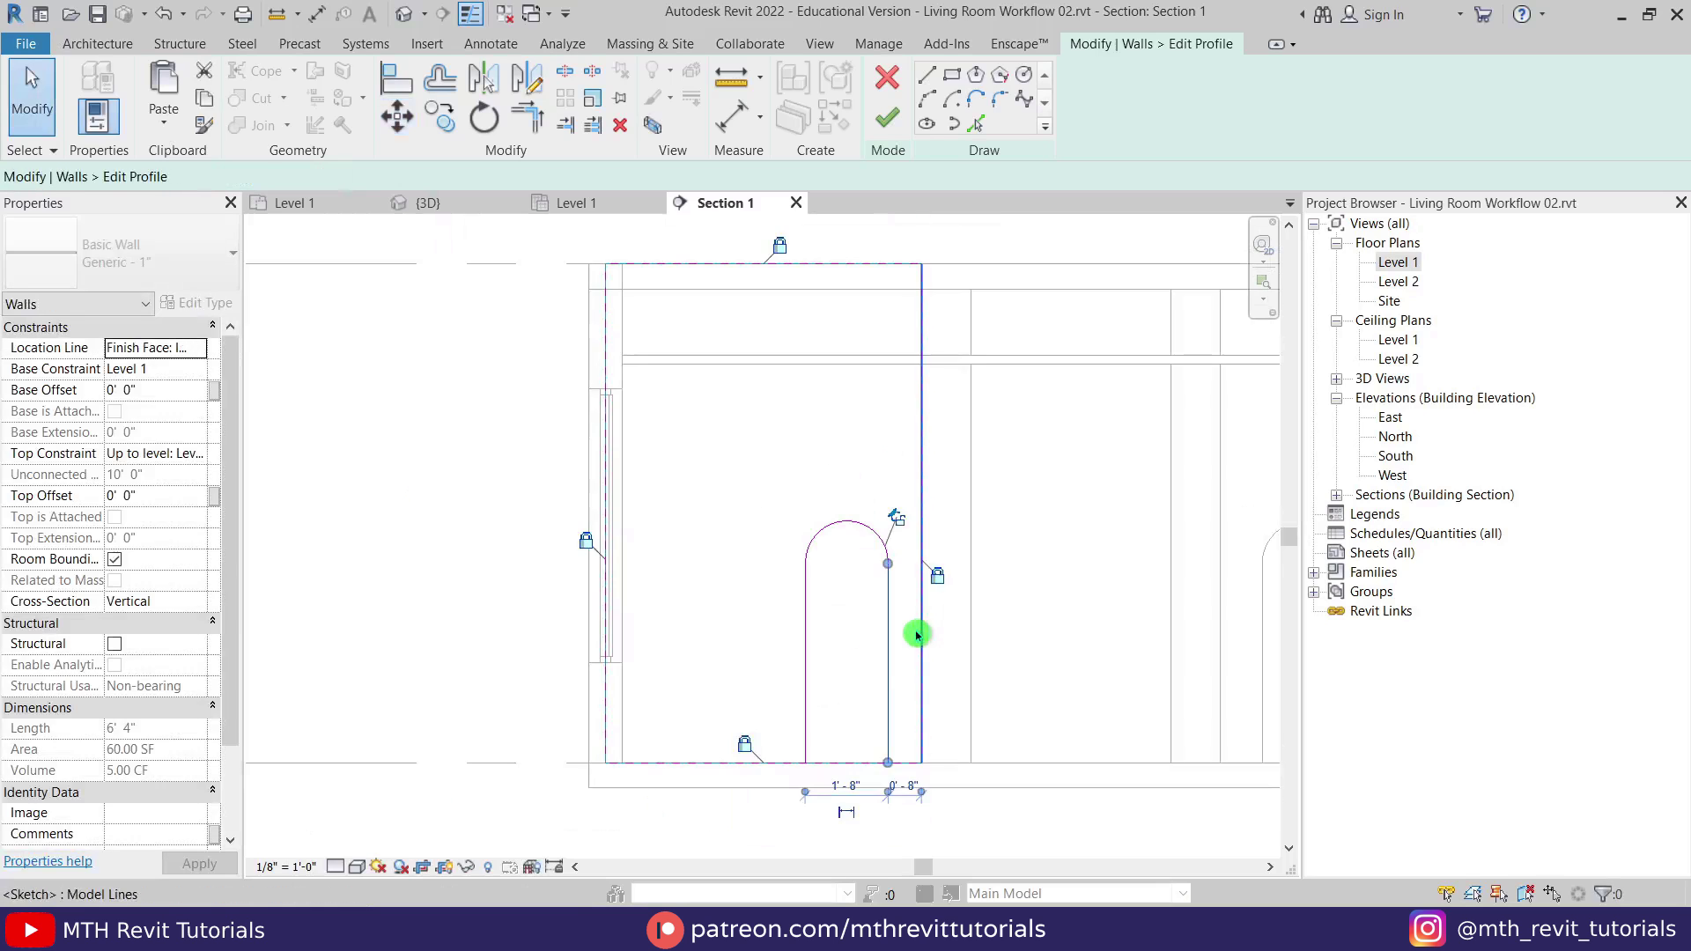
scroll(910, 793, up, 5)
click(912, 793)
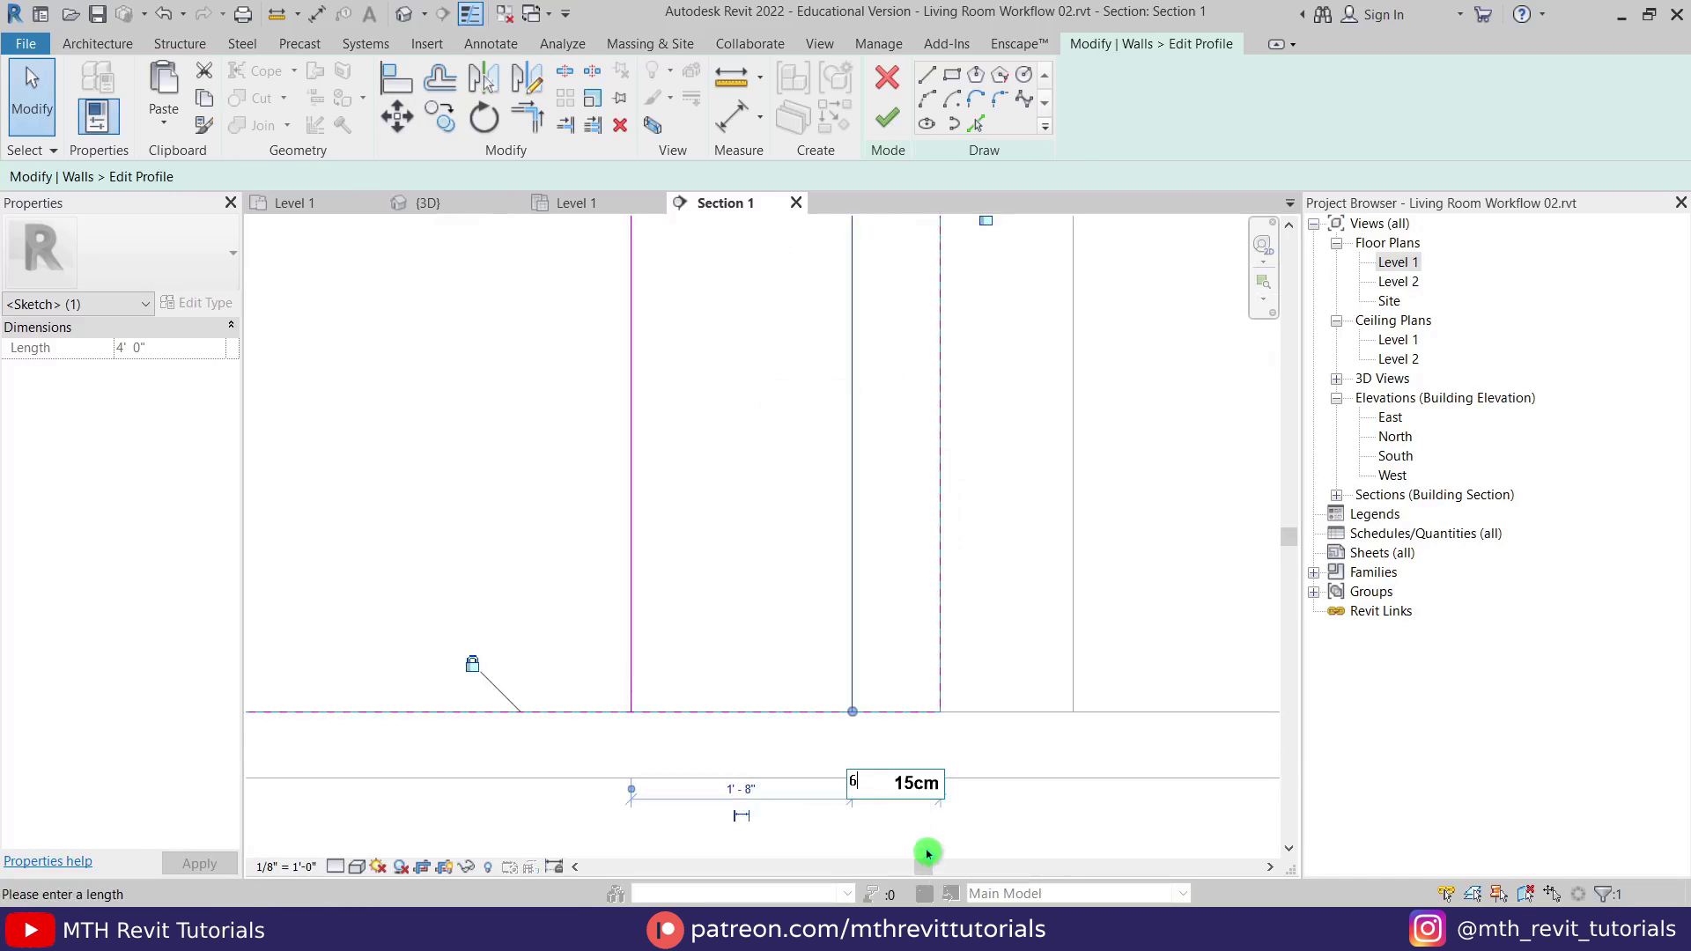
text(6")
key(Return)
scroll(868, 724, down, 3)
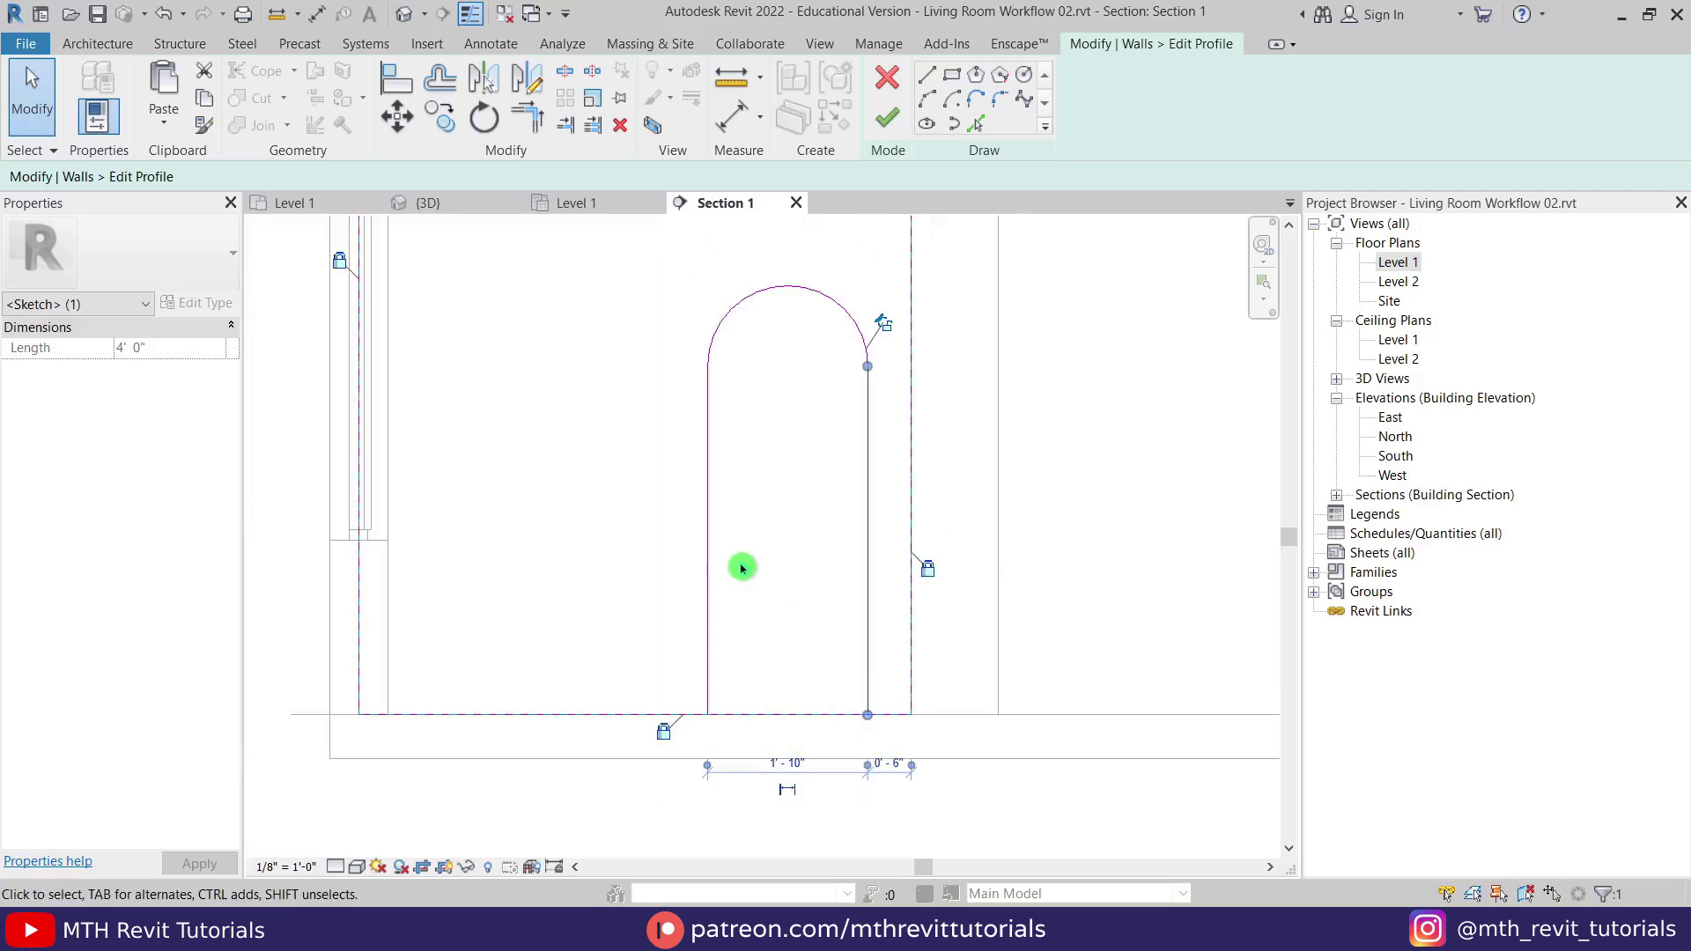
Set the width of the arch in the left wall's profile to 1' 8" by moving its left side.
click(705, 572)
scroll(837, 638, up, 1)
middle_drag(804, 638, 804, 731)
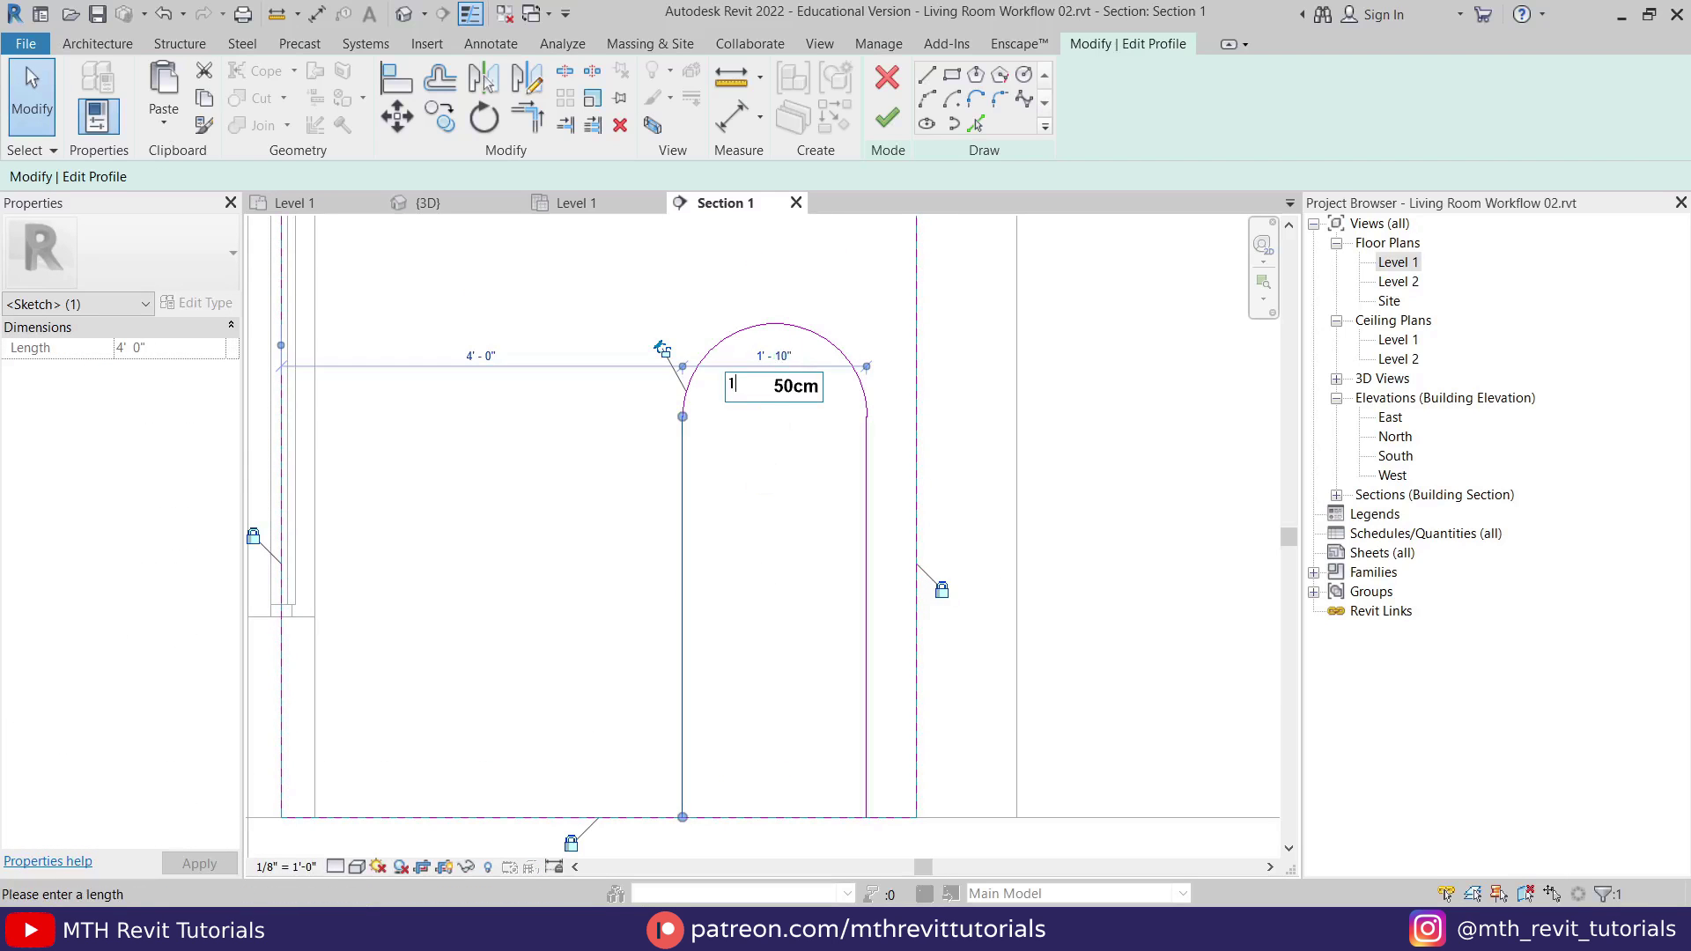
key(Return)
click(763, 479)
scroll(567, 706, down, 1)
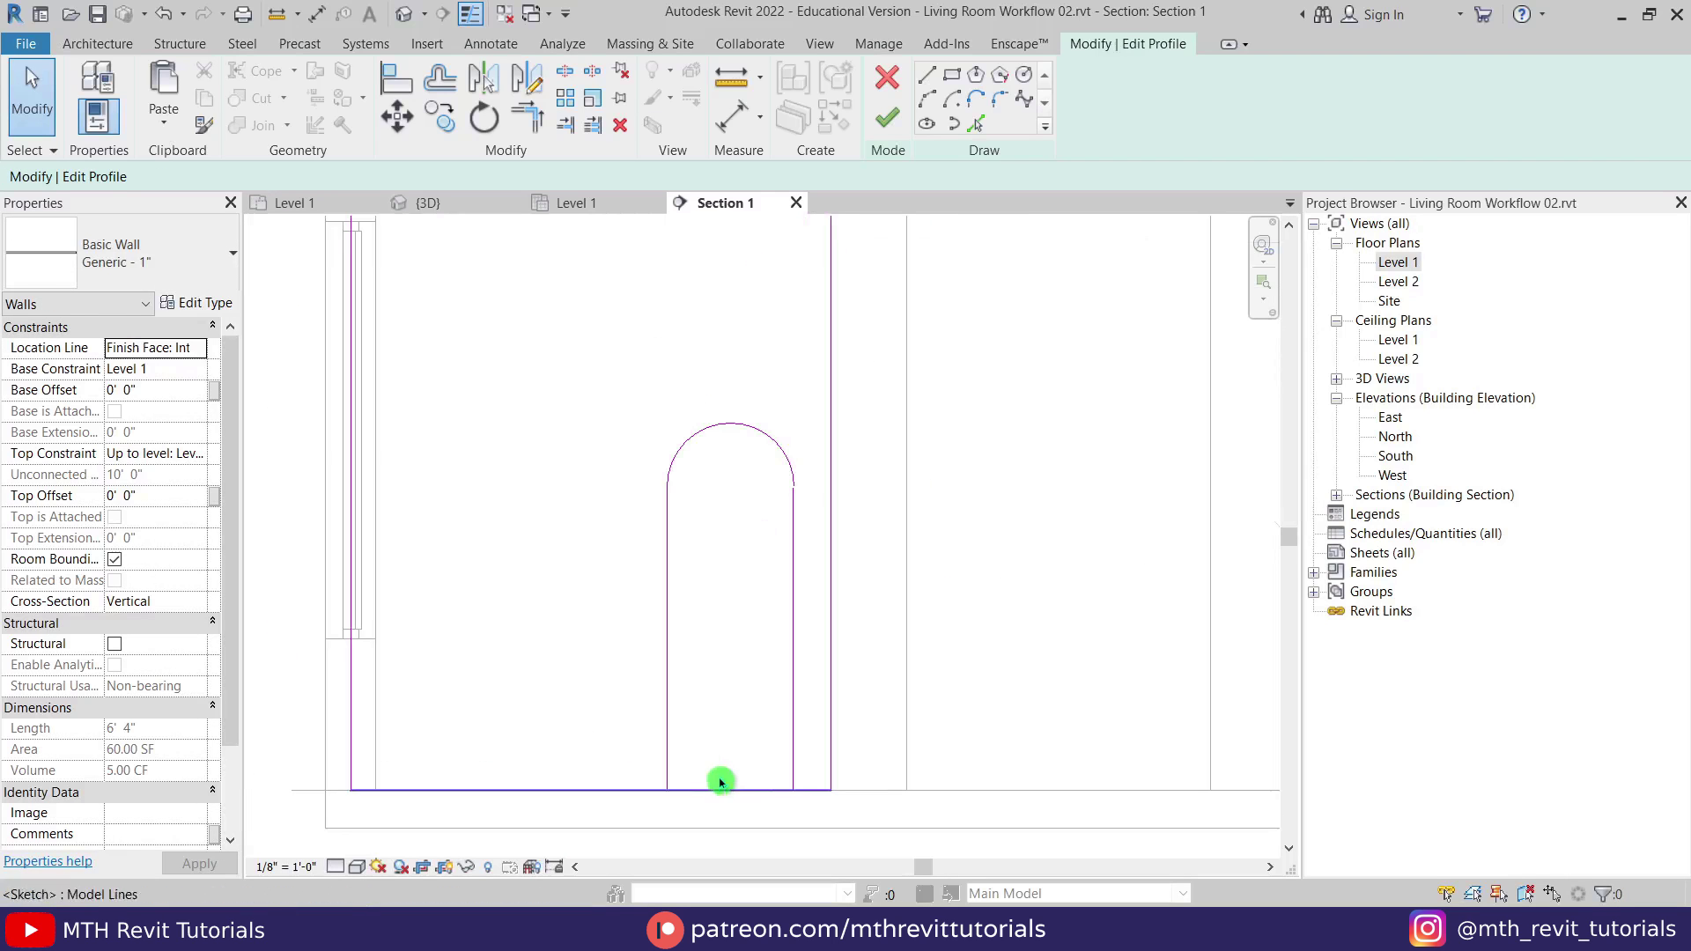
Split the profile's bottom edge inside the arch and trim both pieces to the arch sides.
key(s)
key(l)
click(730, 790)
key(t)
key(r)
click(813, 790)
click(794, 768)
click(667, 772)
click(642, 791)
scroll(654, 684, down, 1)
Copy the arch outline about 3' to the left along the profile's bottom edge.
drag(607, 397, 796, 808)
click(439, 117)
click(665, 776)
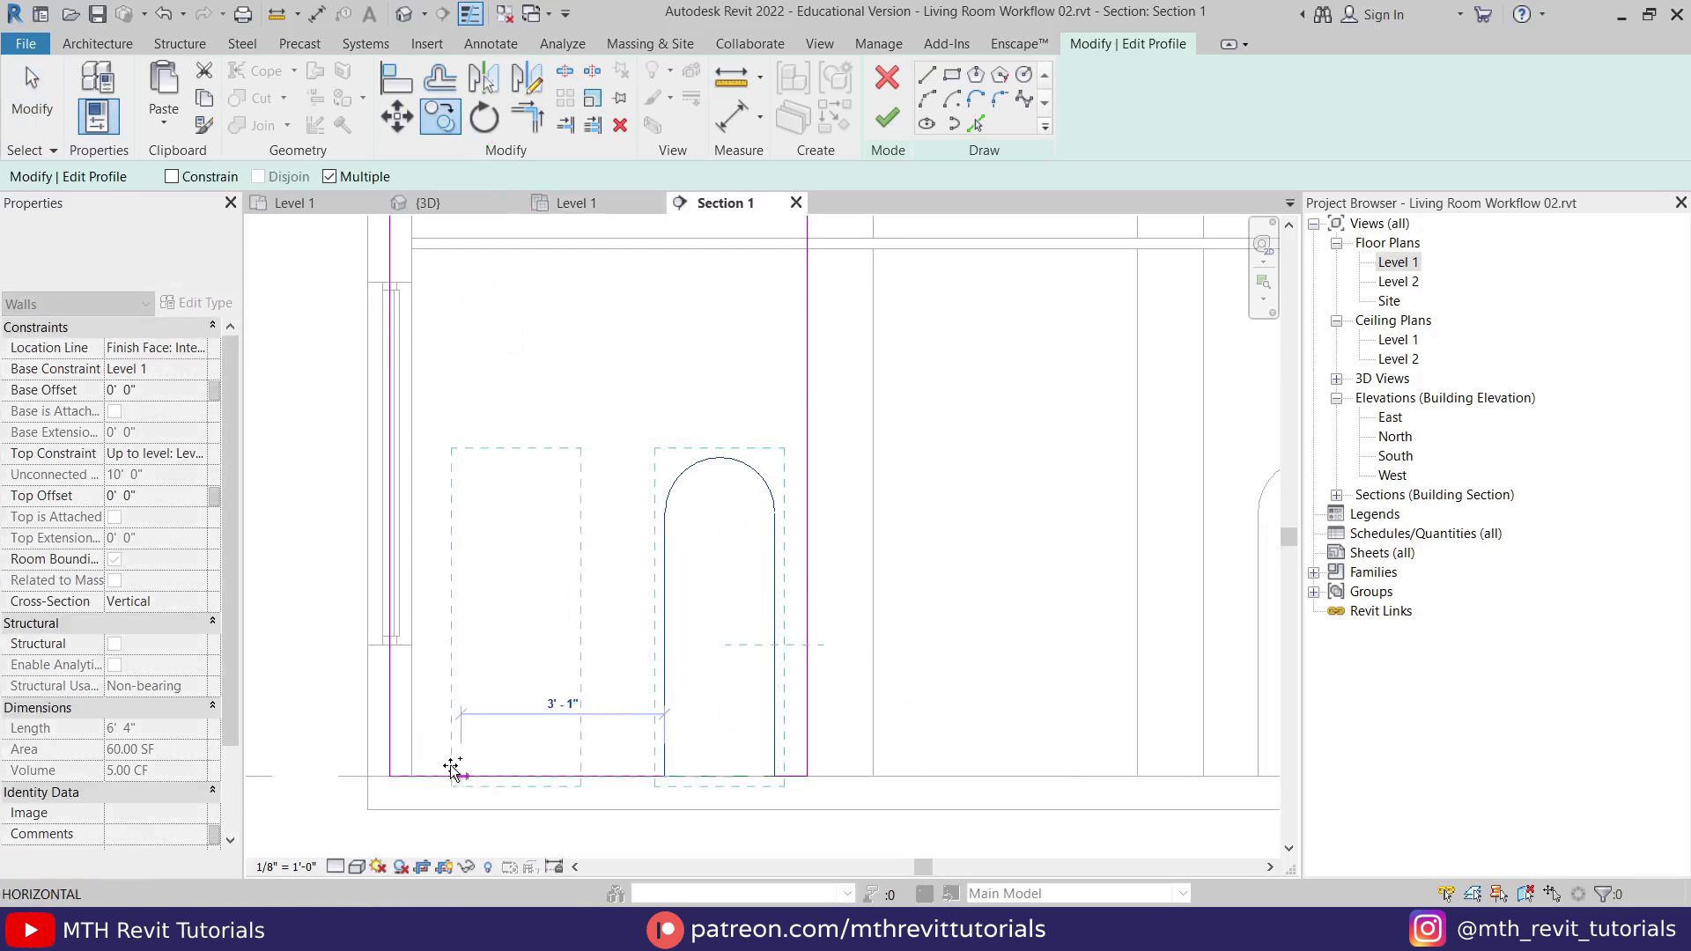
click(450, 776)
key(Escape)
Set the copied arch's left side 12" from the profile's left edge.
middle_drag(478, 653, 599, 653)
scroll(491, 634, up, 2)
scroll(491, 634, down, 3)
key(Escape)
scroll(528, 589, up, 1)
click(562, 607)
scroll(530, 481, up, 2)
click(527, 472)
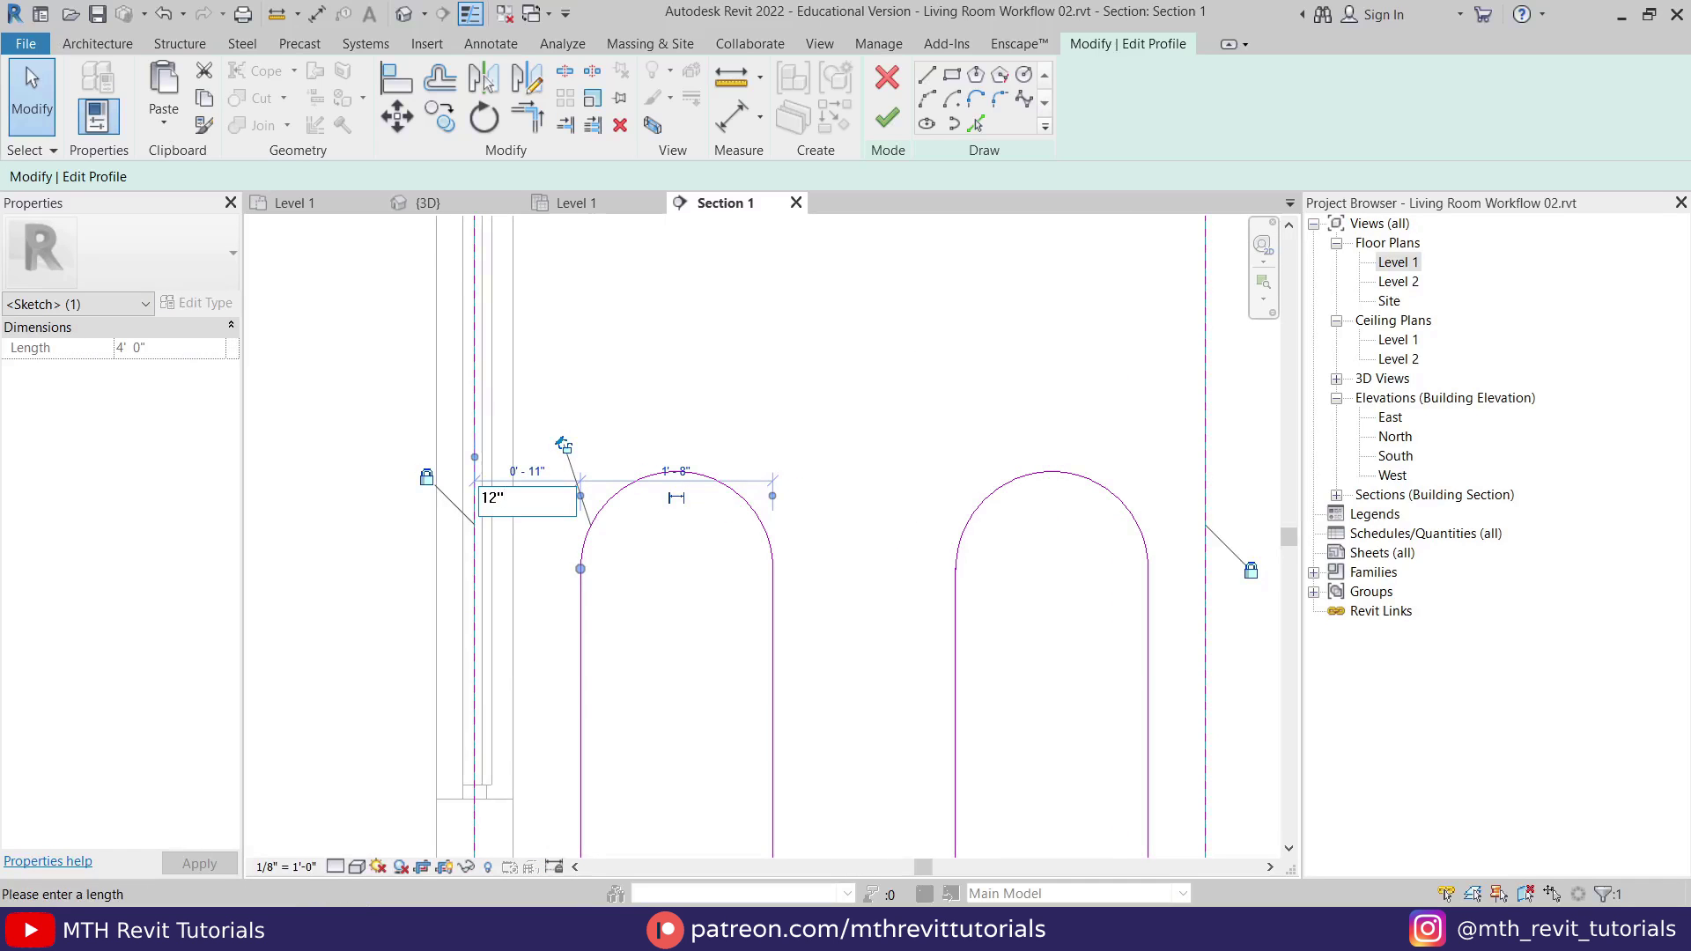
text(12")
key(Return)
Set the copied arch's width to 1' 8" by moving its right side.
click(772, 596)
scroll(758, 596, down, 3)
middle_drag(716, 754, 699, 555)
scroll(716, 716, up, 2)
click(682, 705)
text(1'8")
key(Return)
click(705, 781)
Split the bottom edge inside the copied arch and trim the edge pieces to that arch's sides.
scroll(695, 717, down, 1)
key(s)
key(l)
click(673, 679)
key(t)
key(r)
click(785, 679)
click(761, 662)
click(615, 642)
click(588, 679)
scroll(654, 714, down, 2)
middle_drag(540, 517, 553, 636)
key(Escape)
Move the profile's left edge out to the outer face of the room's left wall.
drag(585, 672, 565, 672)
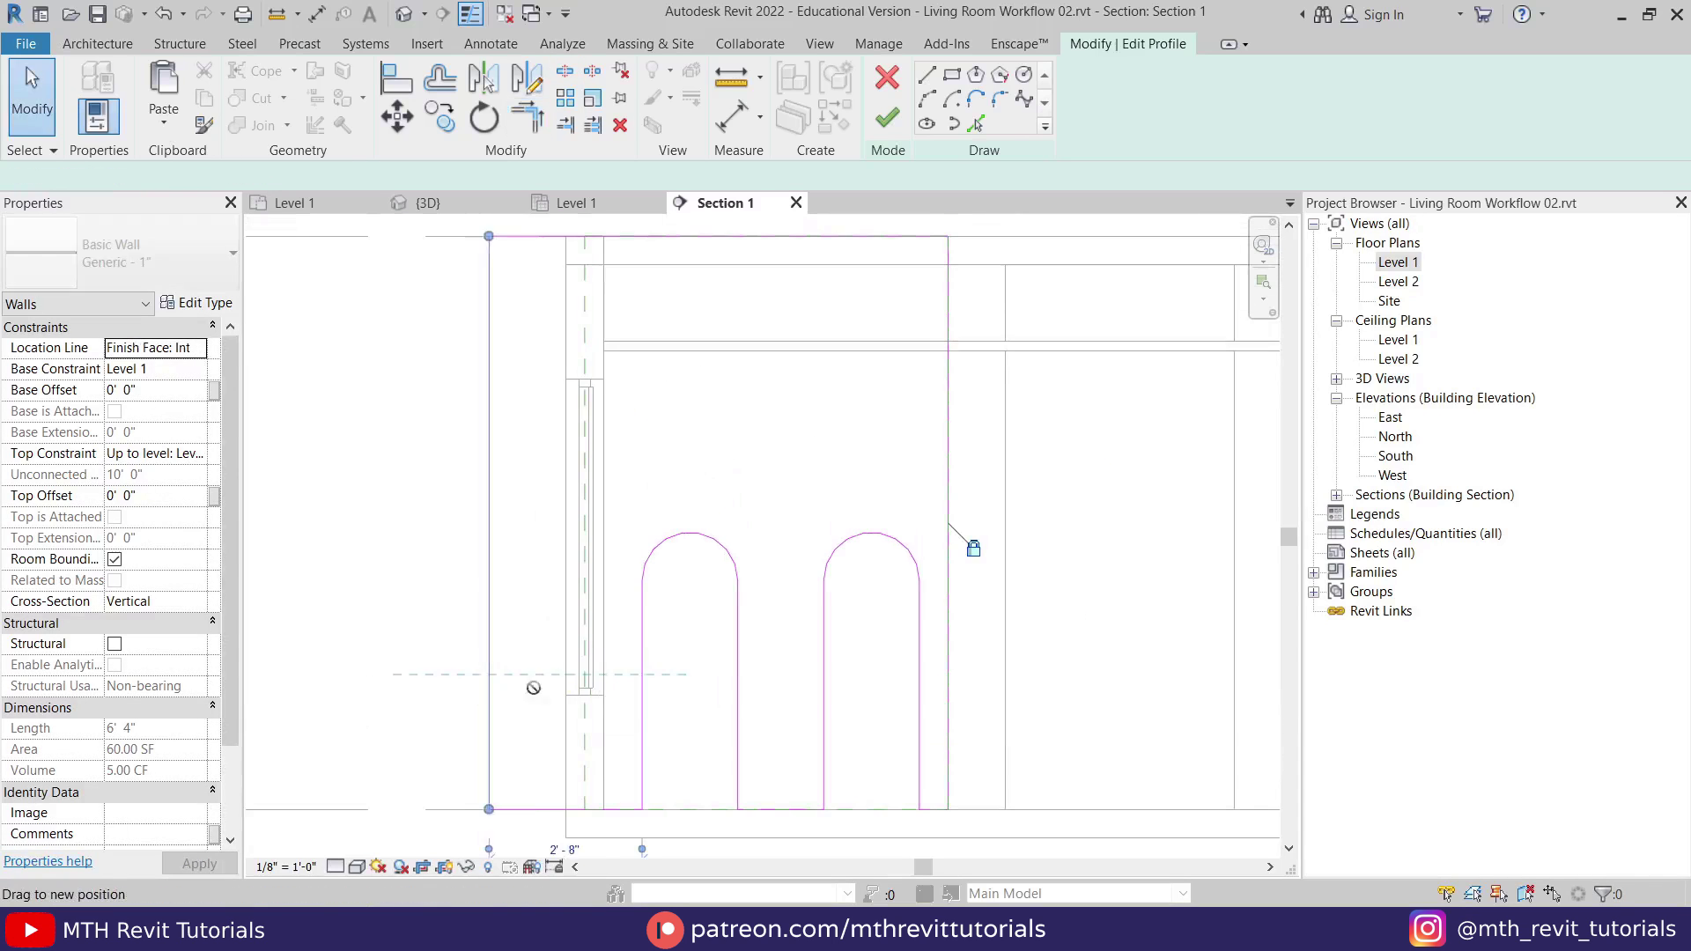
click(1317, 879)
scroll(712, 661, down, 1)
middle_drag(704, 635, 485, 626)
Dimension the left arch's height from the profile's bottom edge and set the view scale to 3/4" = 1'-0".
click(485, 557)
scroll(460, 690, up, 1)
key(Escape)
click(487, 516)
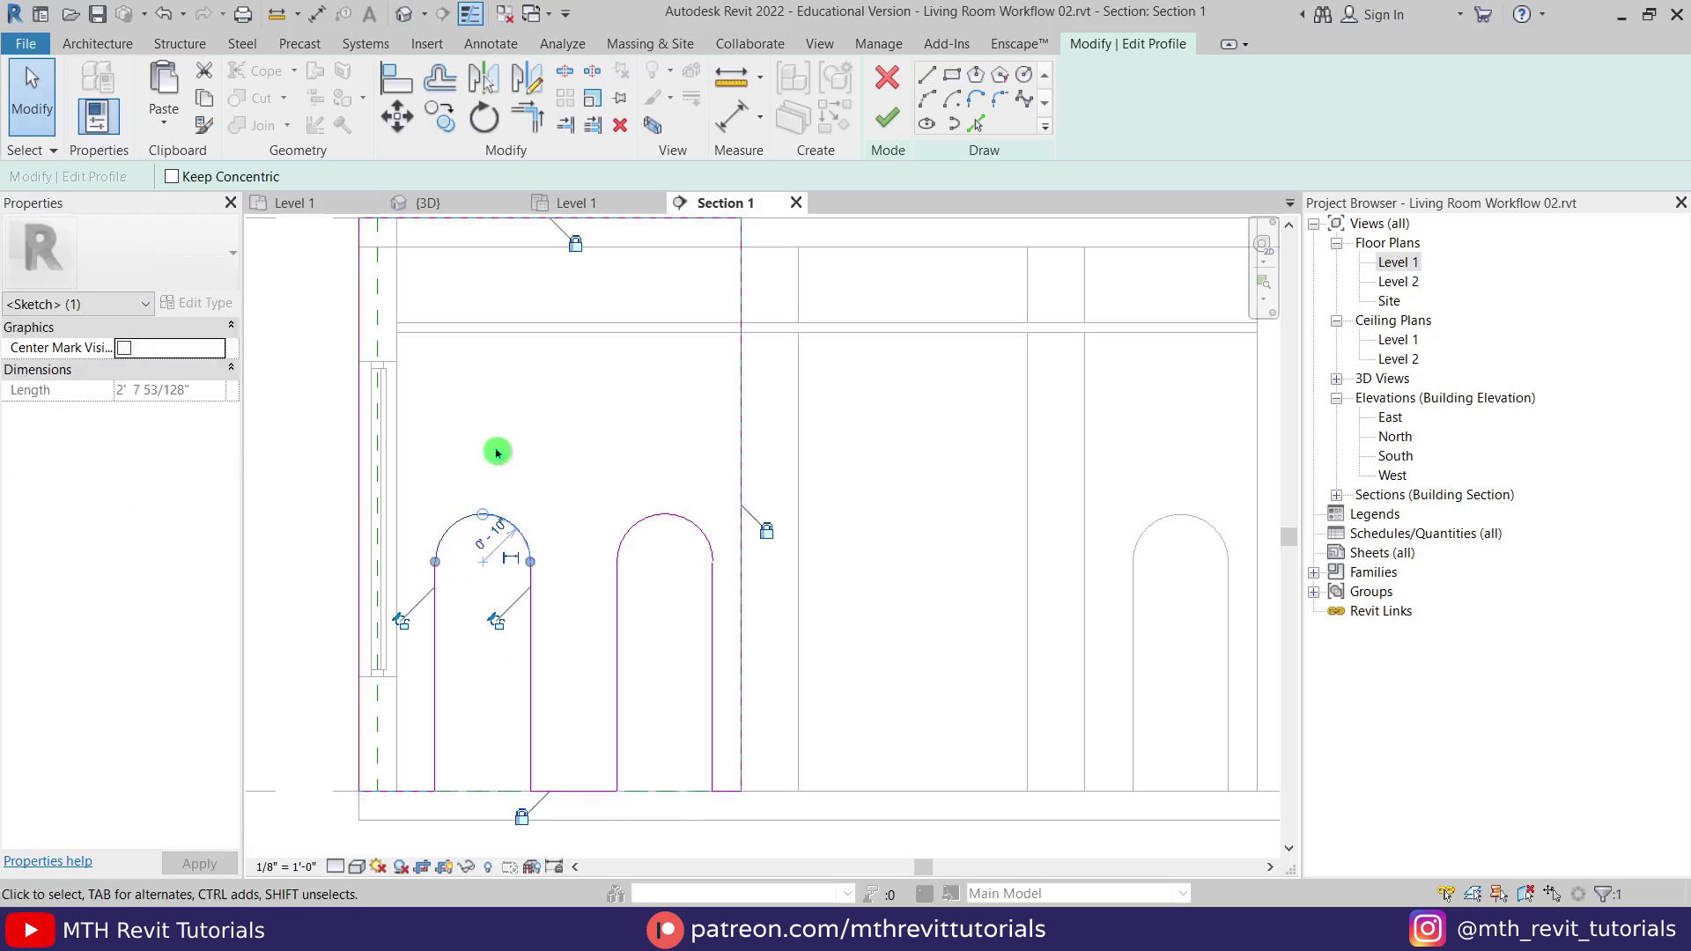
click(532, 390)
key(d)
key(i)
click(566, 791)
click(483, 516)
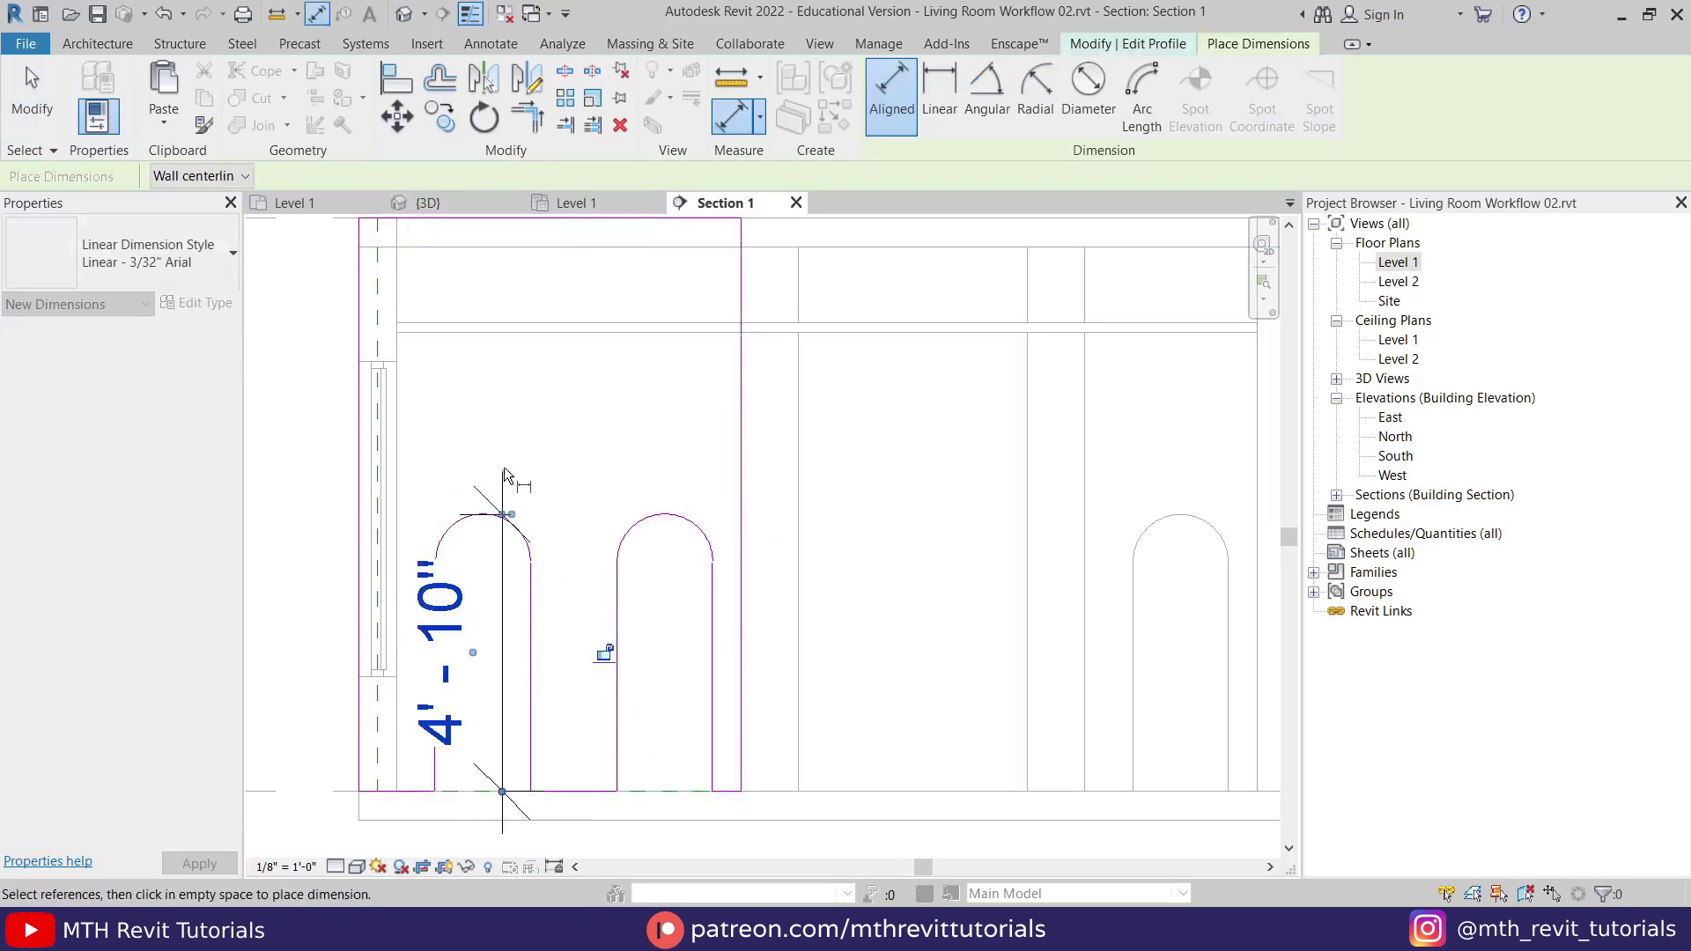
click(503, 481)
key(Escape)
key(Escape)
click(304, 870)
click(342, 400)
Set the left arch's overall height to 6' and delete its height dimension.
click(483, 522)
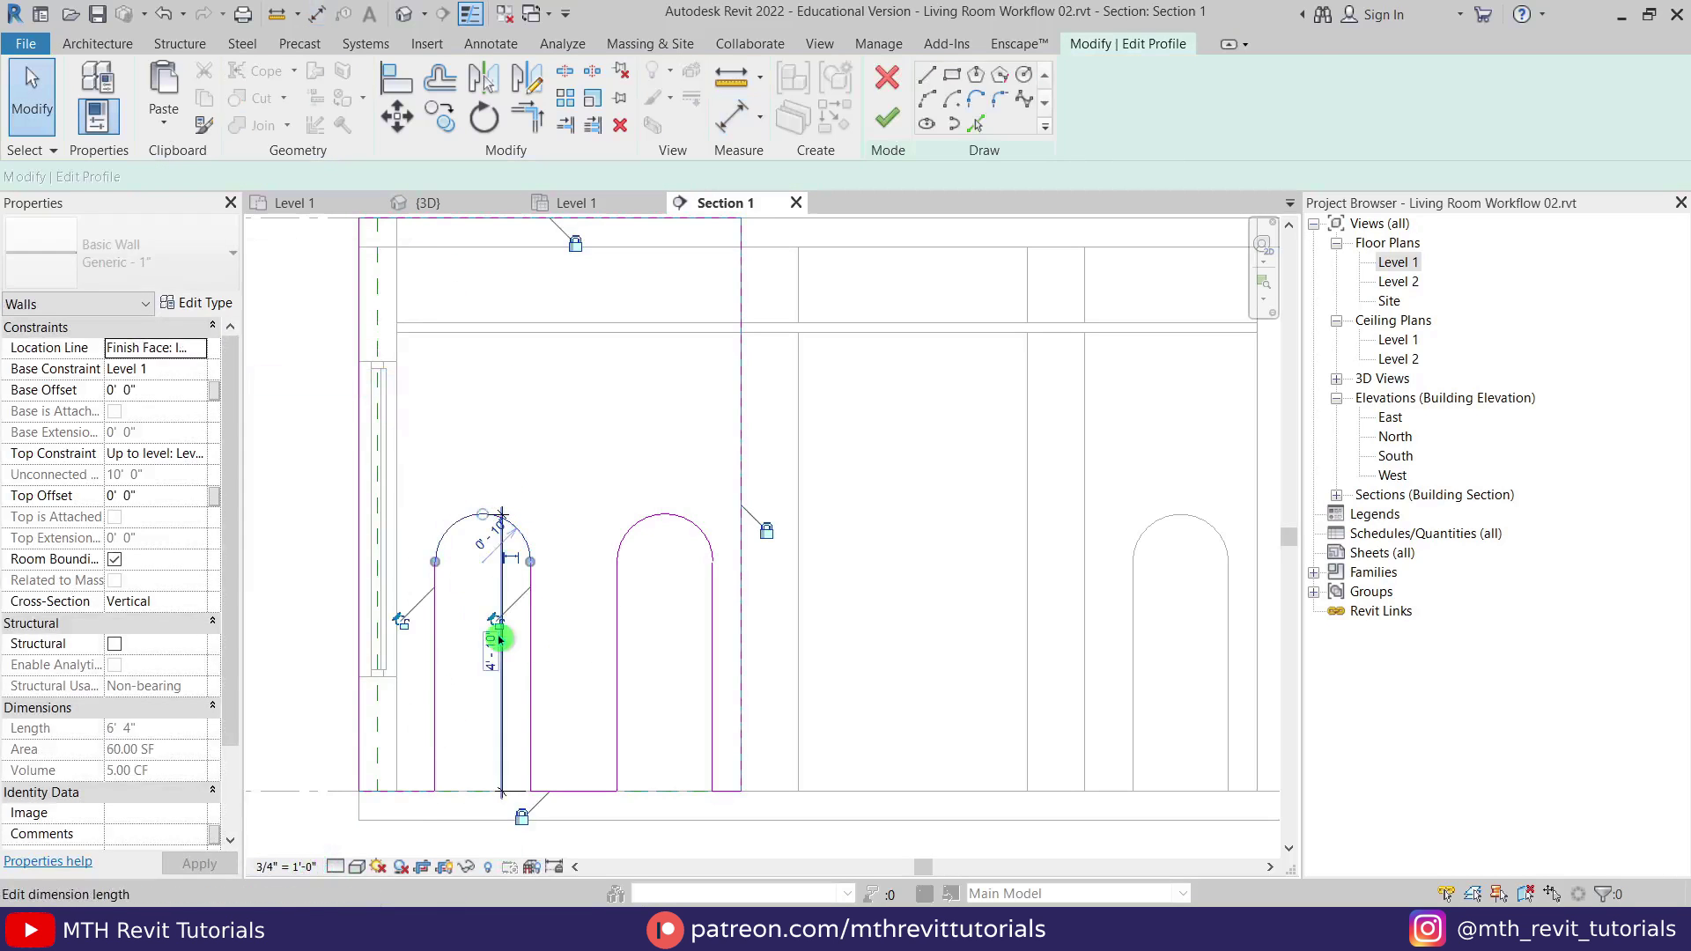
click(493, 653)
key(Return)
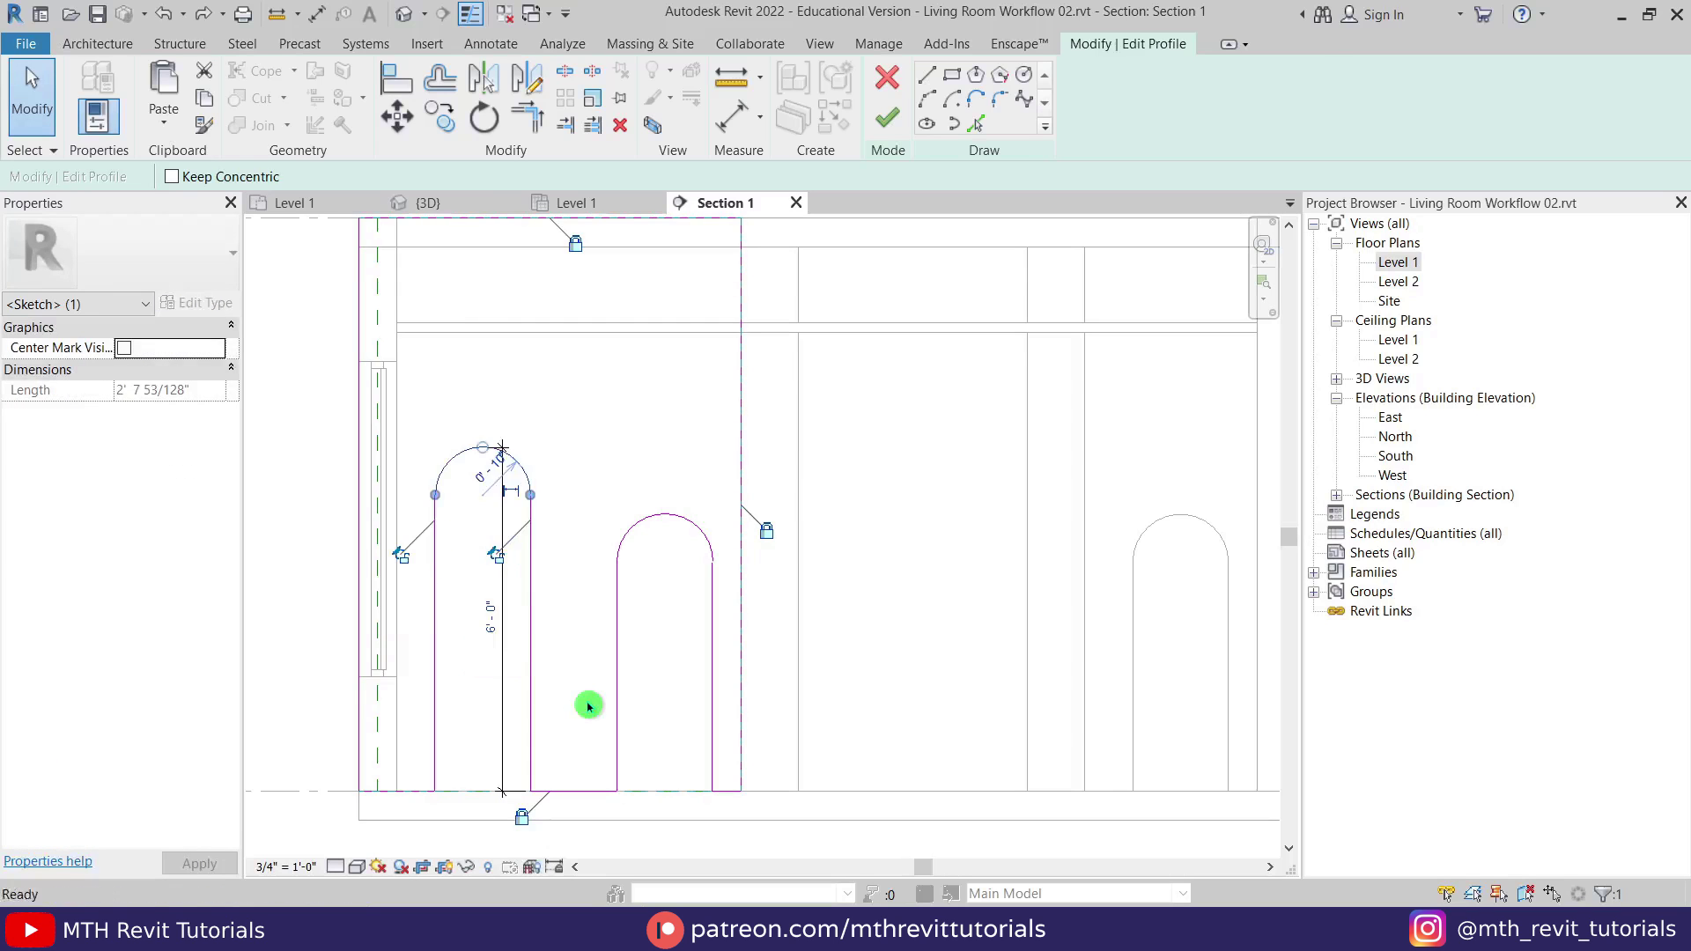
click(588, 706)
click(498, 634)
key(Delete)
scroll(566, 628, down, 1)
Mirror a copy of the shorter arch upward about a horizontal axis and shift it left, about 1'-11" from the profile's right edge.
drag(579, 491, 707, 794)
click(527, 78)
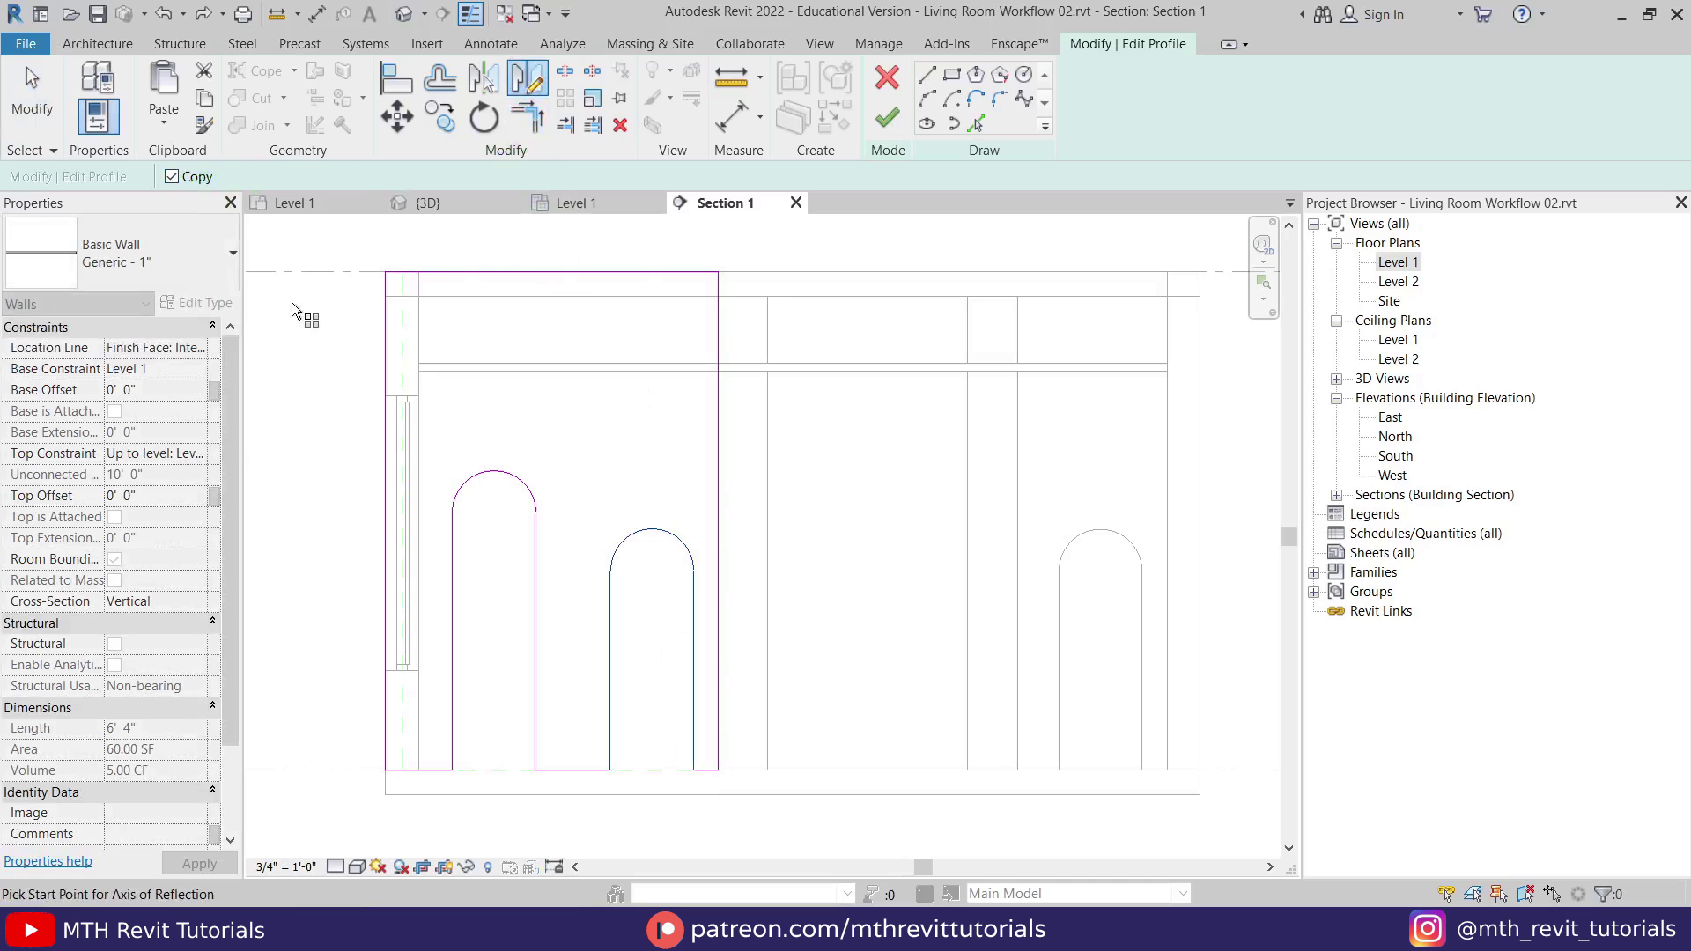
click(657, 481)
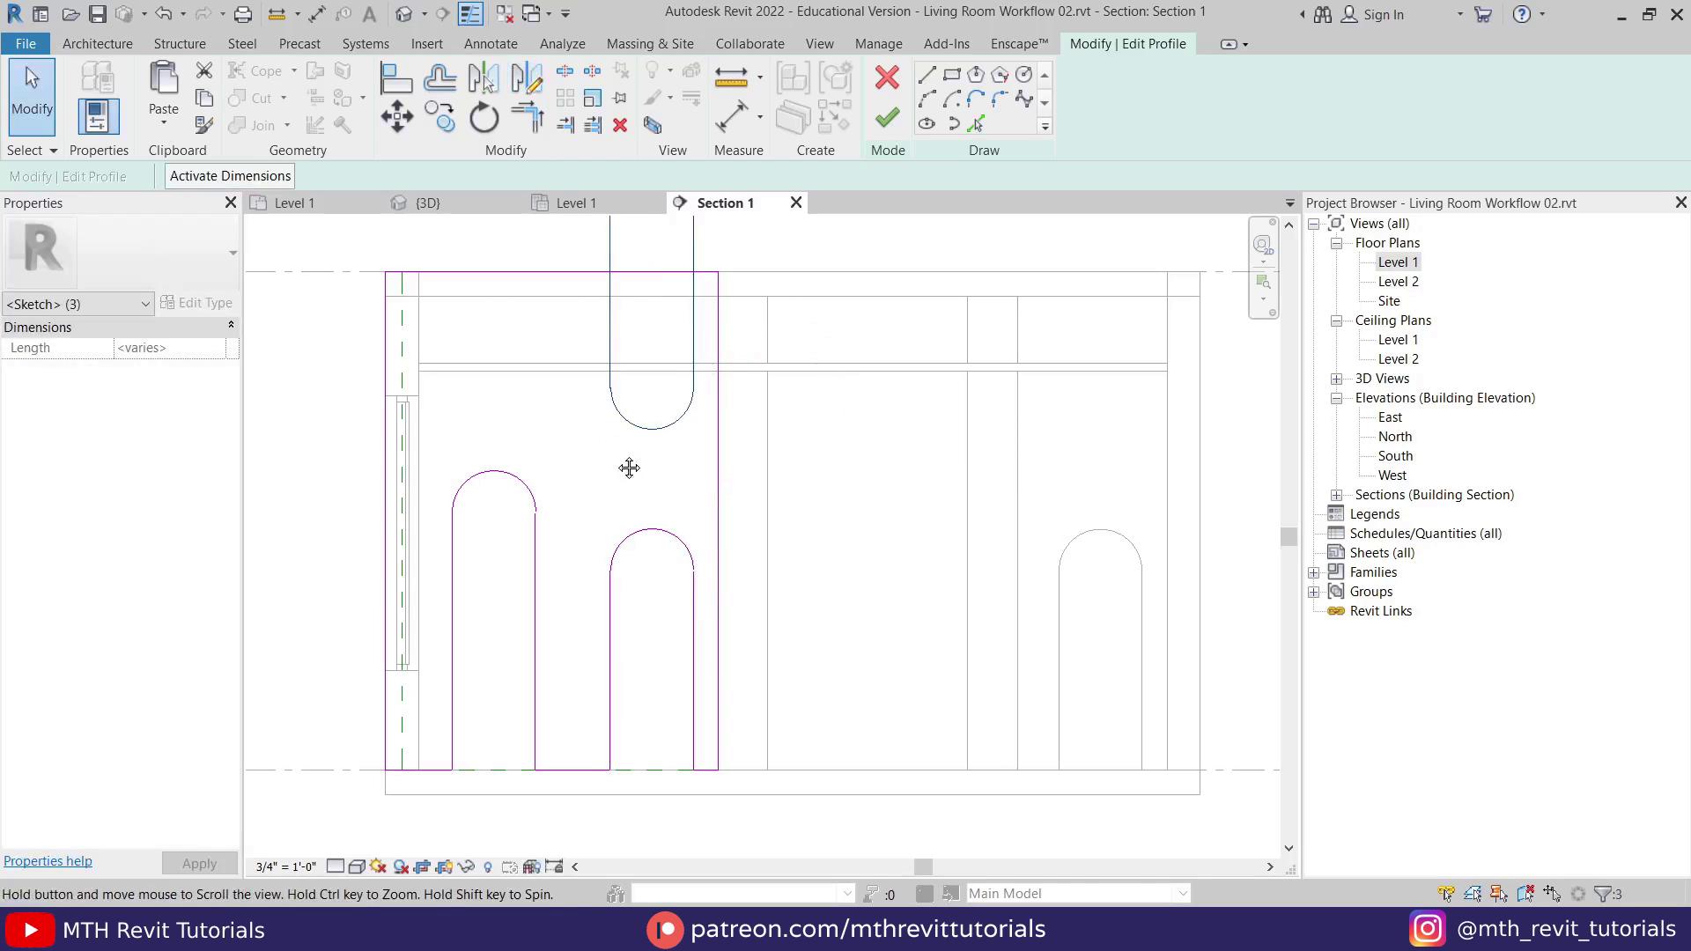
middle_drag(626, 468, 808, 551)
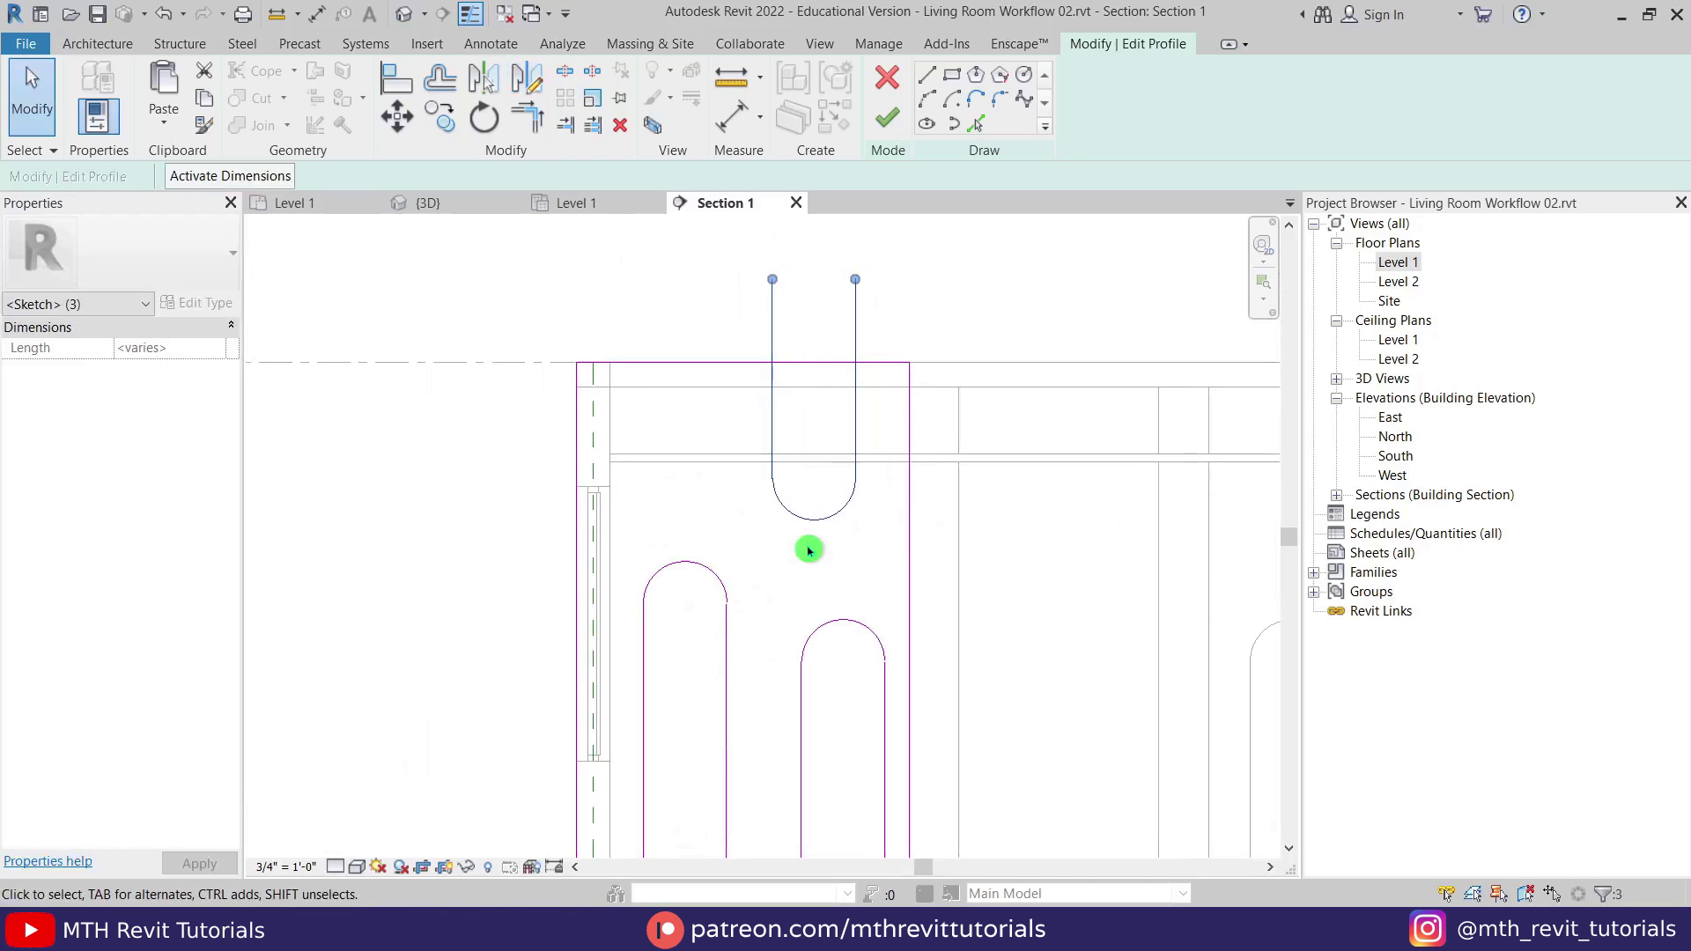
click(808, 551)
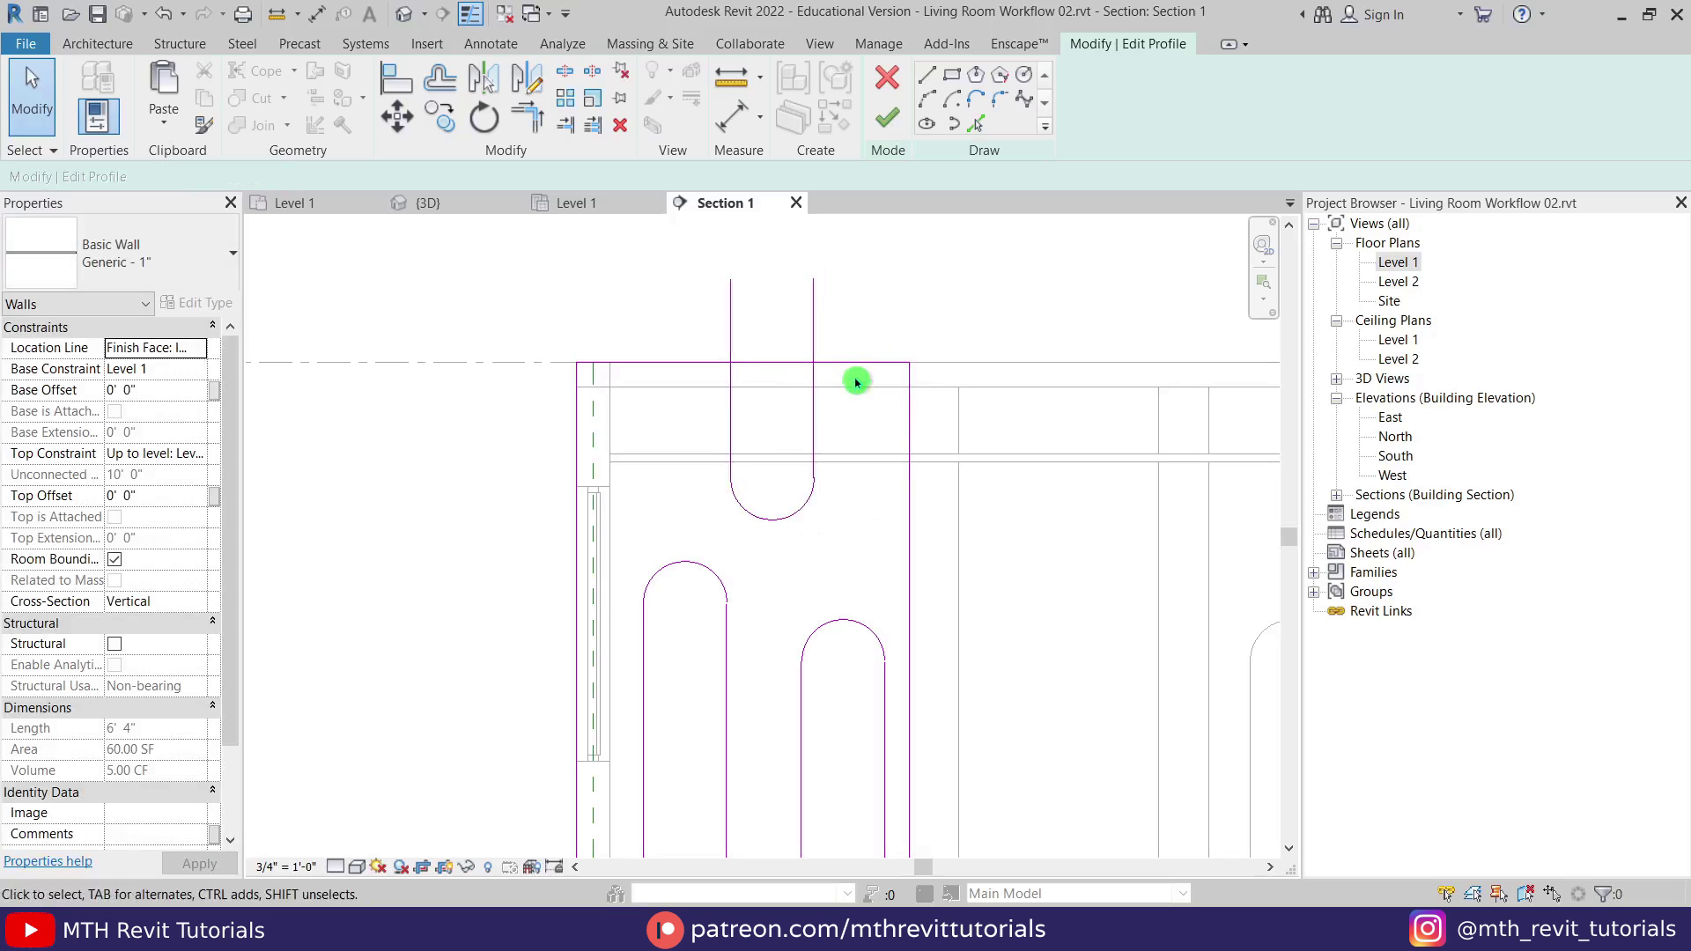
Set the inverted arch's right side 2' from the profile's right edge and its width to 1' 8".
click(822, 420)
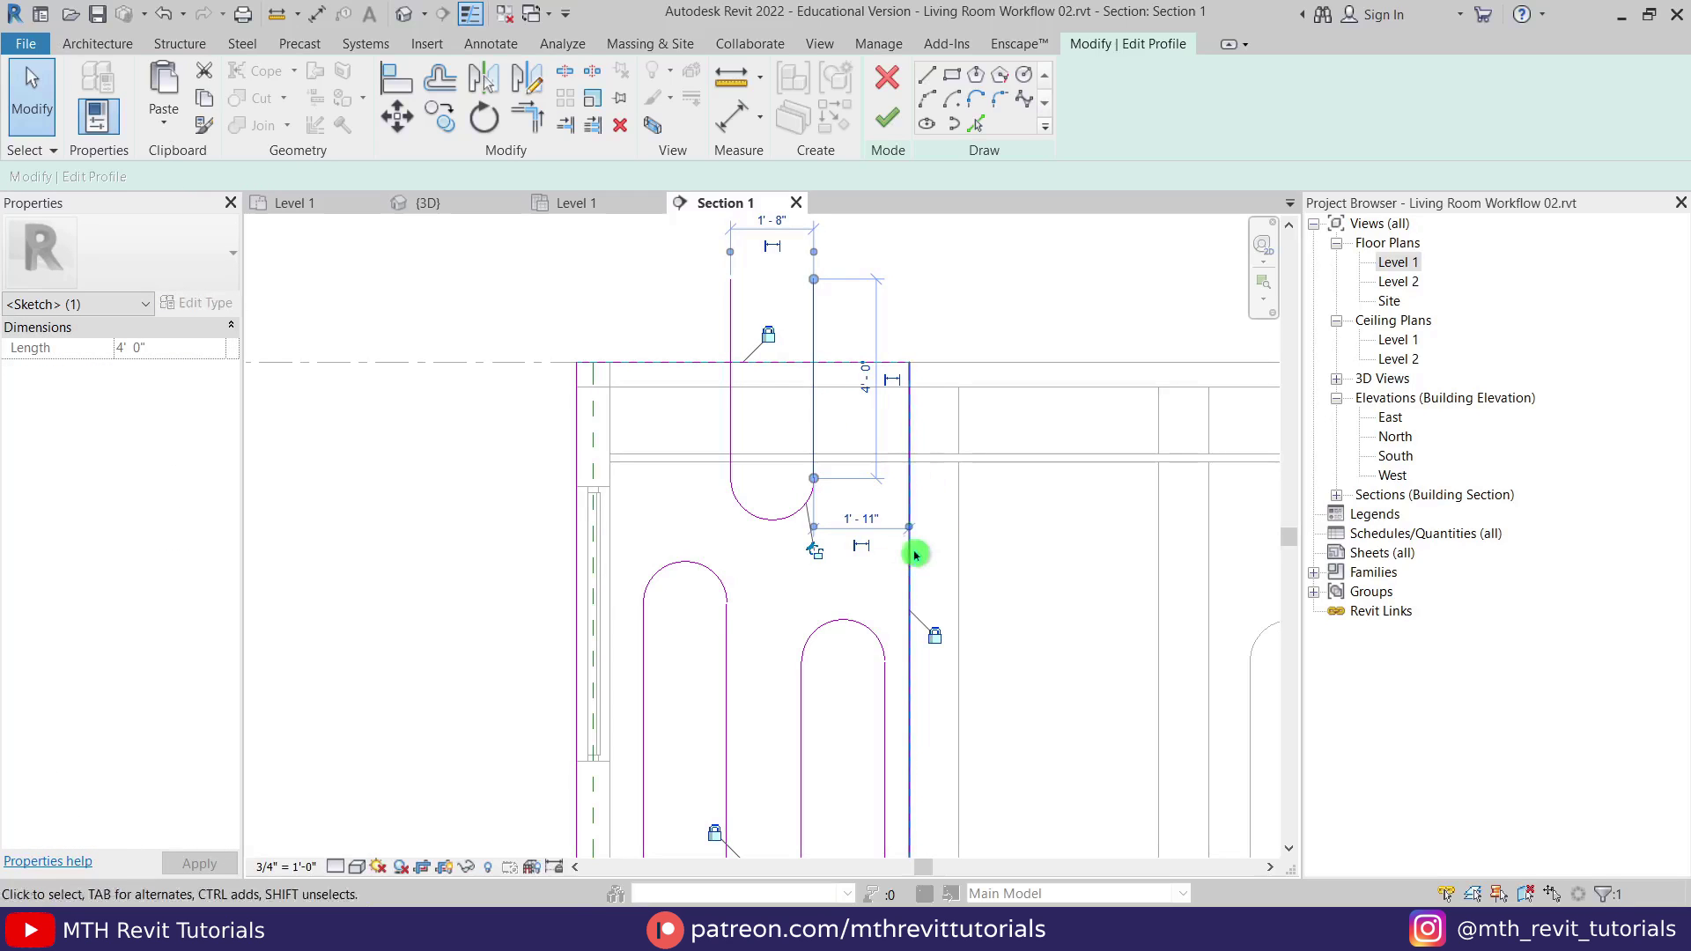
click(860, 519)
text(2')
key(Return)
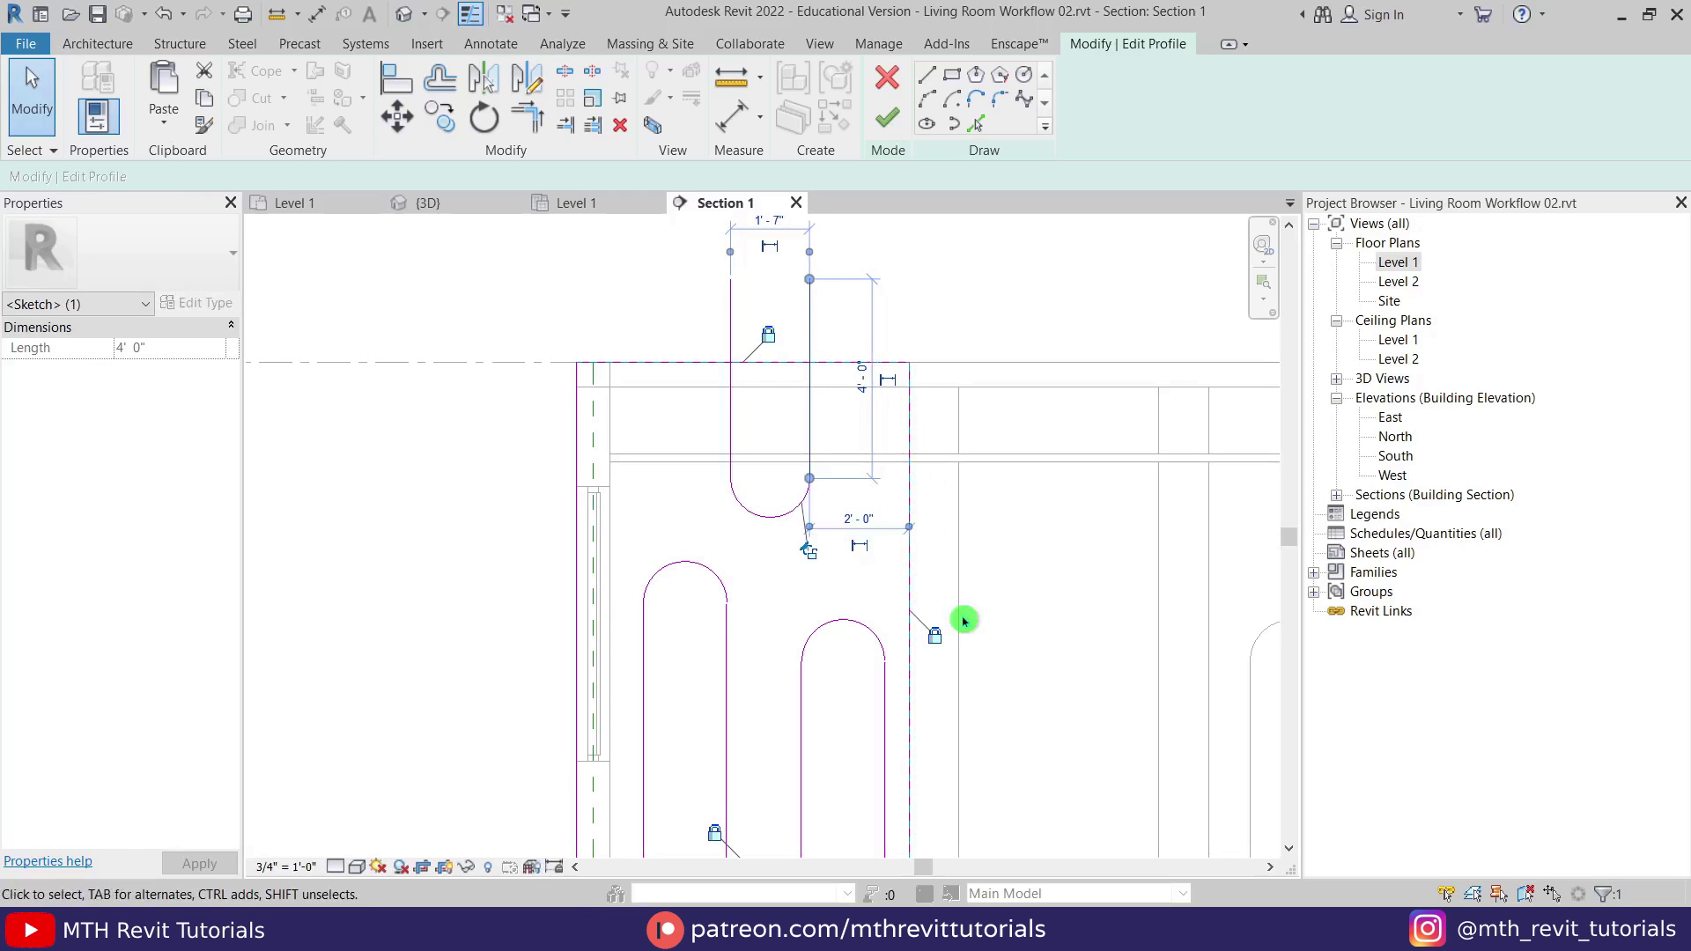
click(963, 619)
click(731, 426)
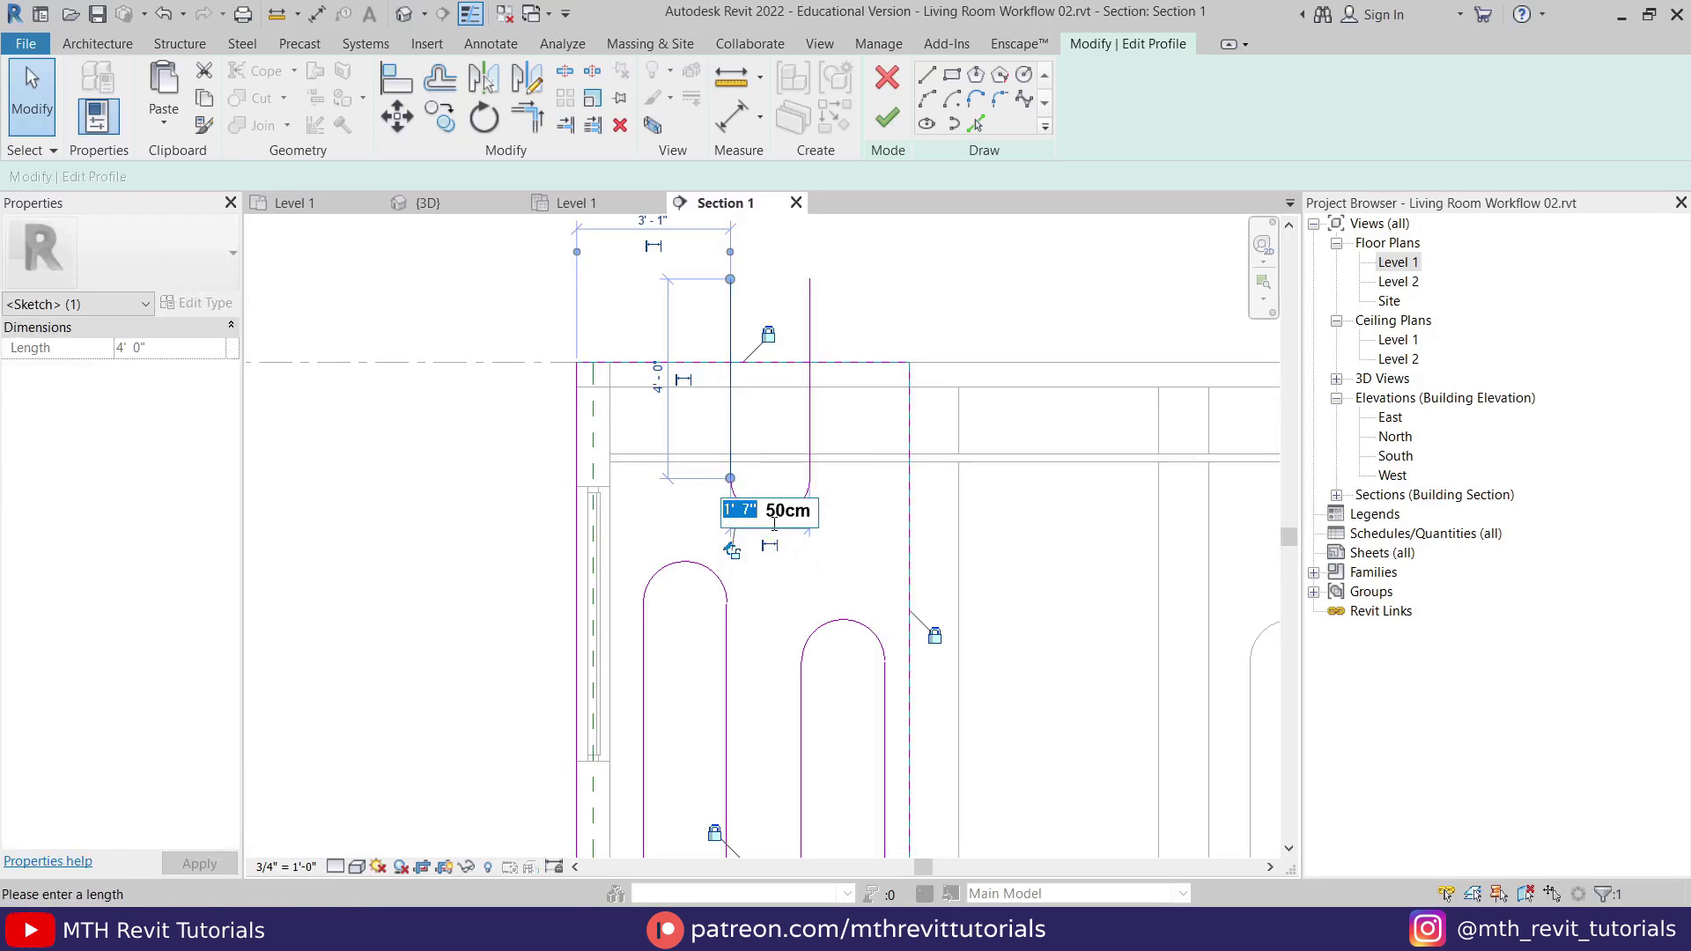
key(Return)
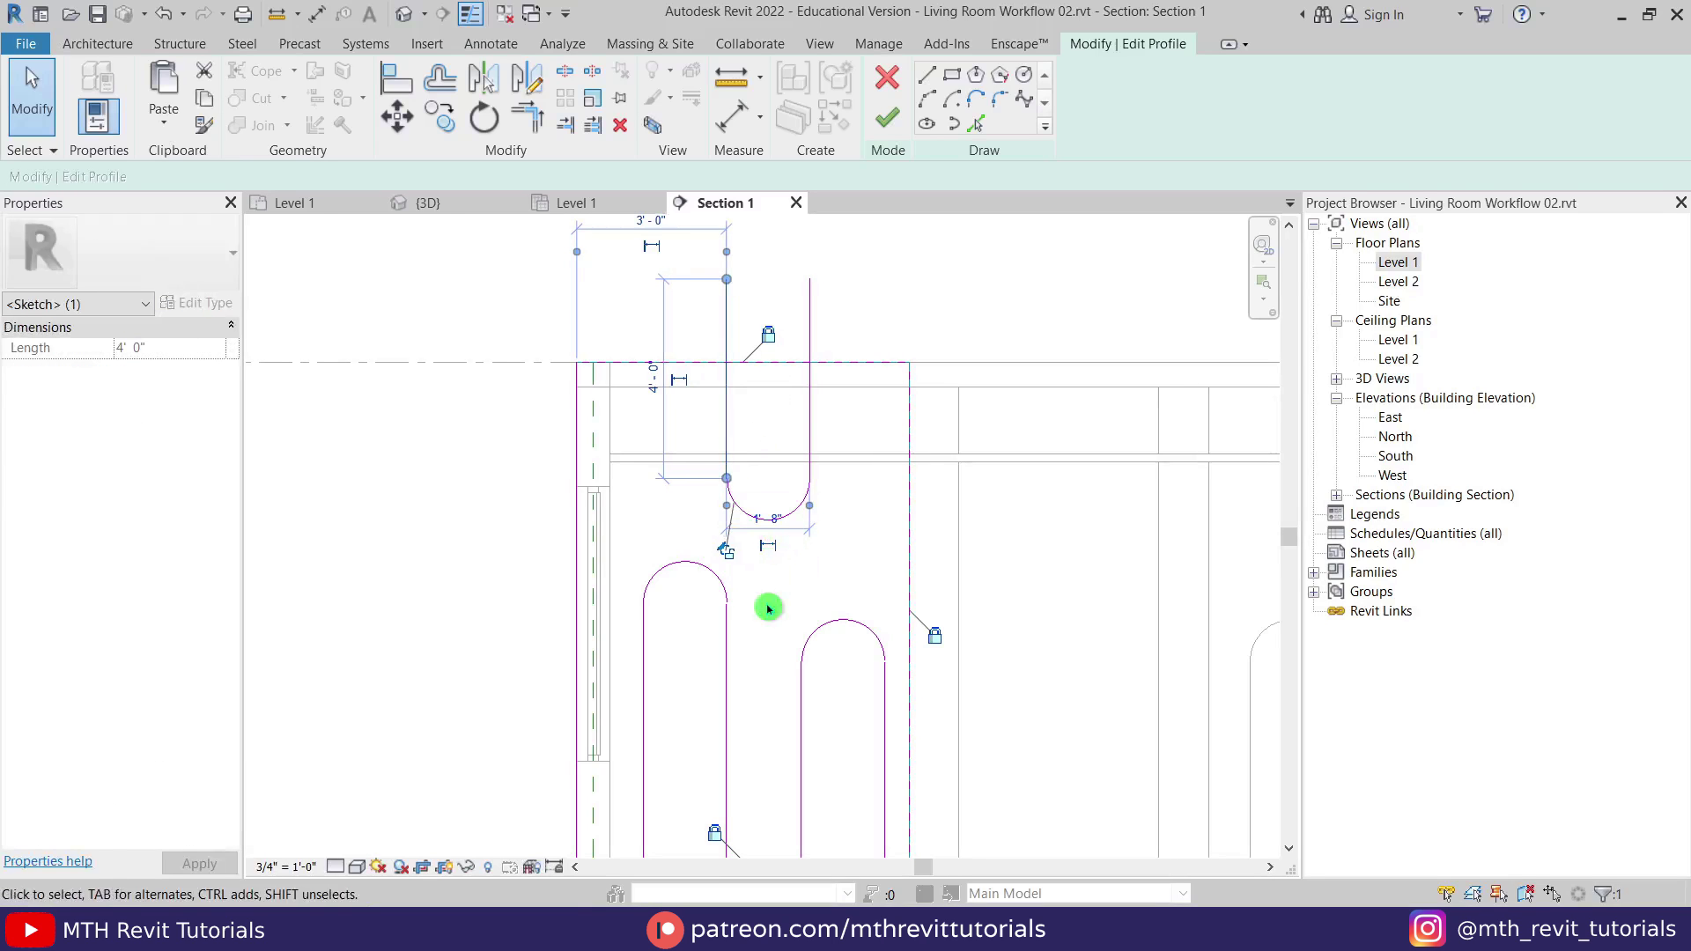
click(766, 604)
Split the profile's top edge at the inverted arch and trim the arch's sides to that edge.
click(794, 372)
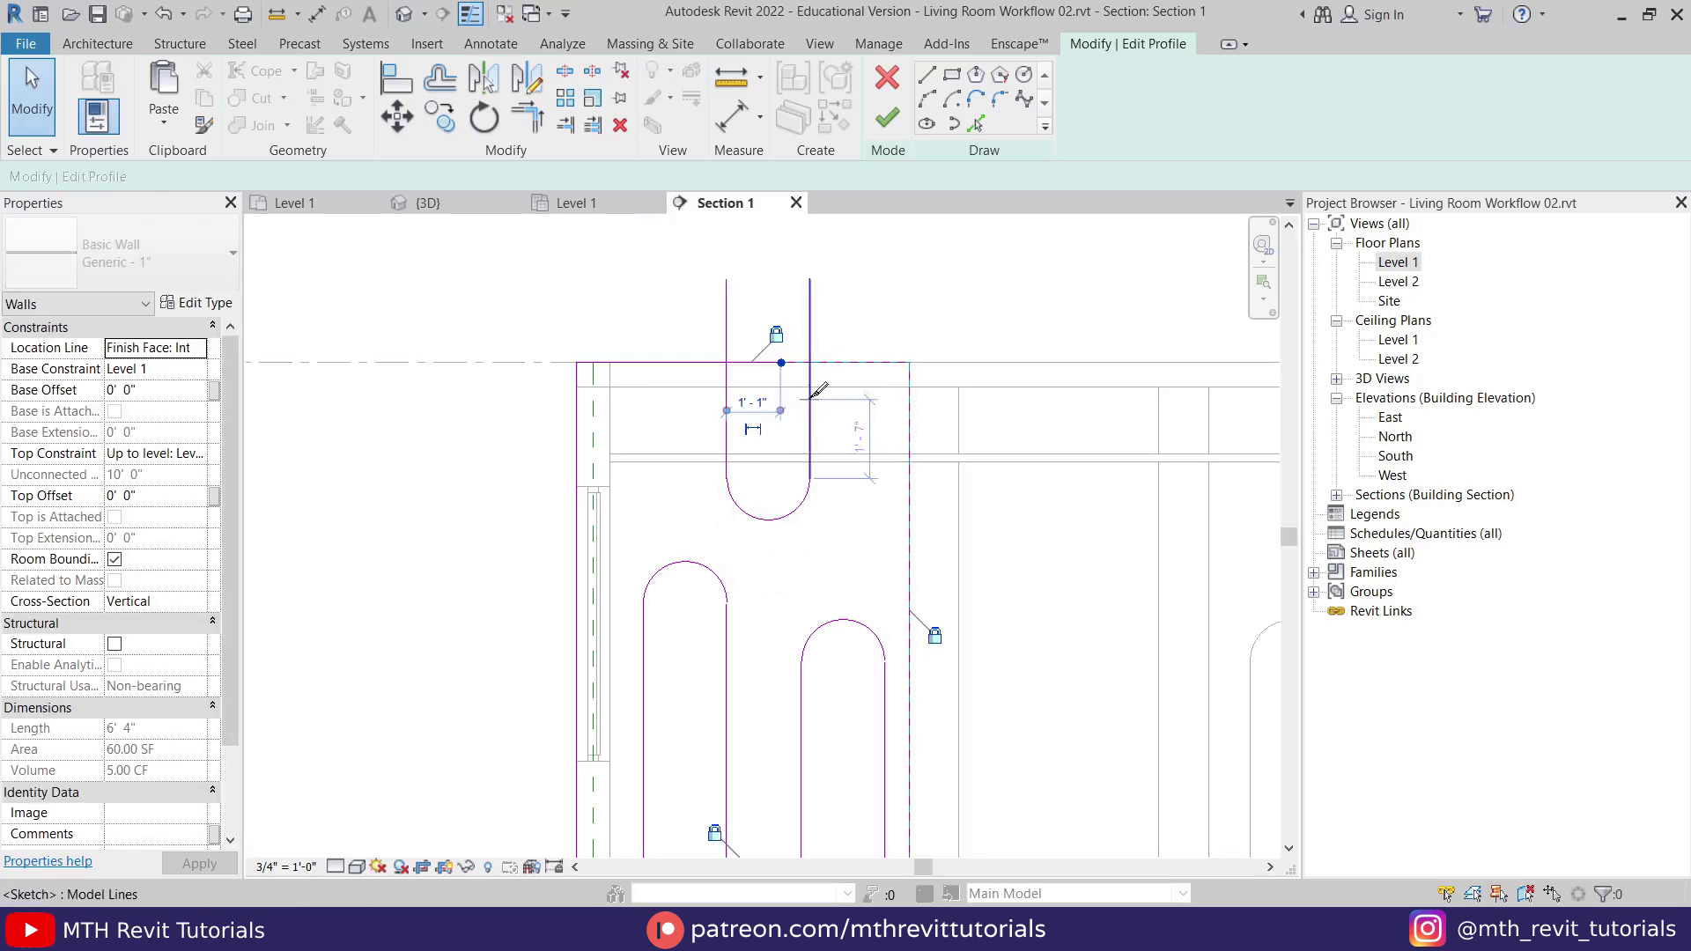
key(t)
key(r)
click(722, 384)
click(673, 365)
key(Escape)
scroll(837, 437, down, 3)
middle_drag(836, 437, 746, 437)
scroll(746, 437, up, 1)
scroll(663, 515, up, 3)
Finish the wall profile edit and inspect the arch cutouts in the 3D view.
drag(642, 284, 791, 514)
key(Escape)
scroll(727, 466, down, 2)
key(t)
key(r)
click(887, 117)
key(Escape)
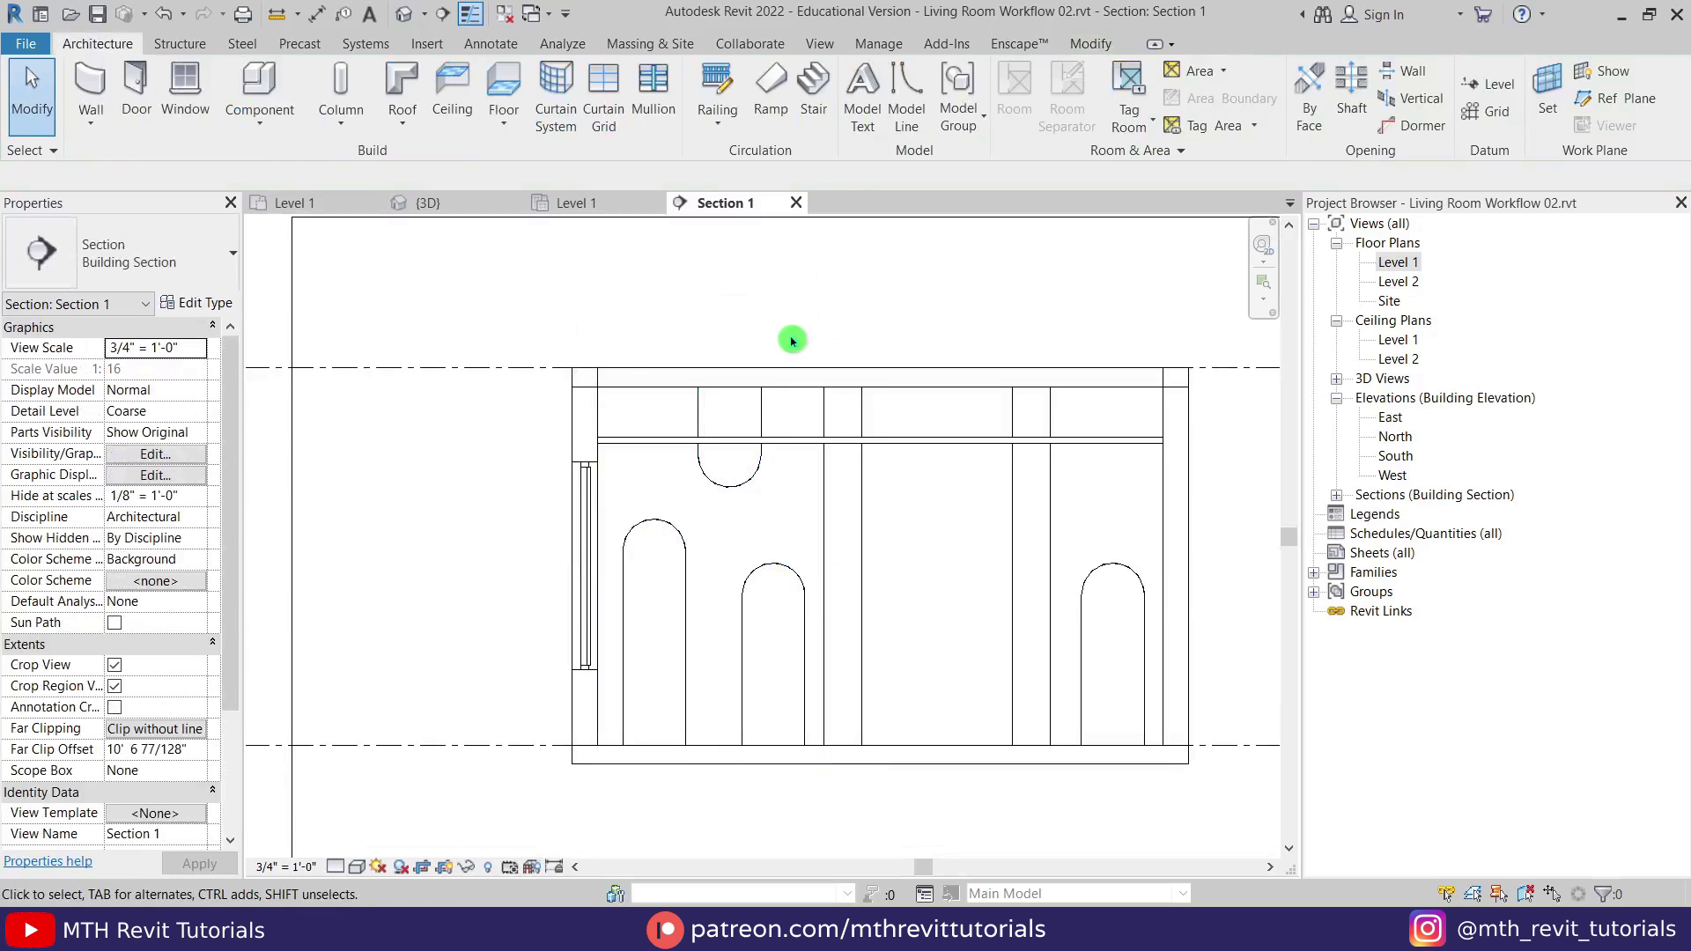
click(429, 203)
shift+middle_drag(698, 490, 898, 753)
scroll(780, 669, up, 3)
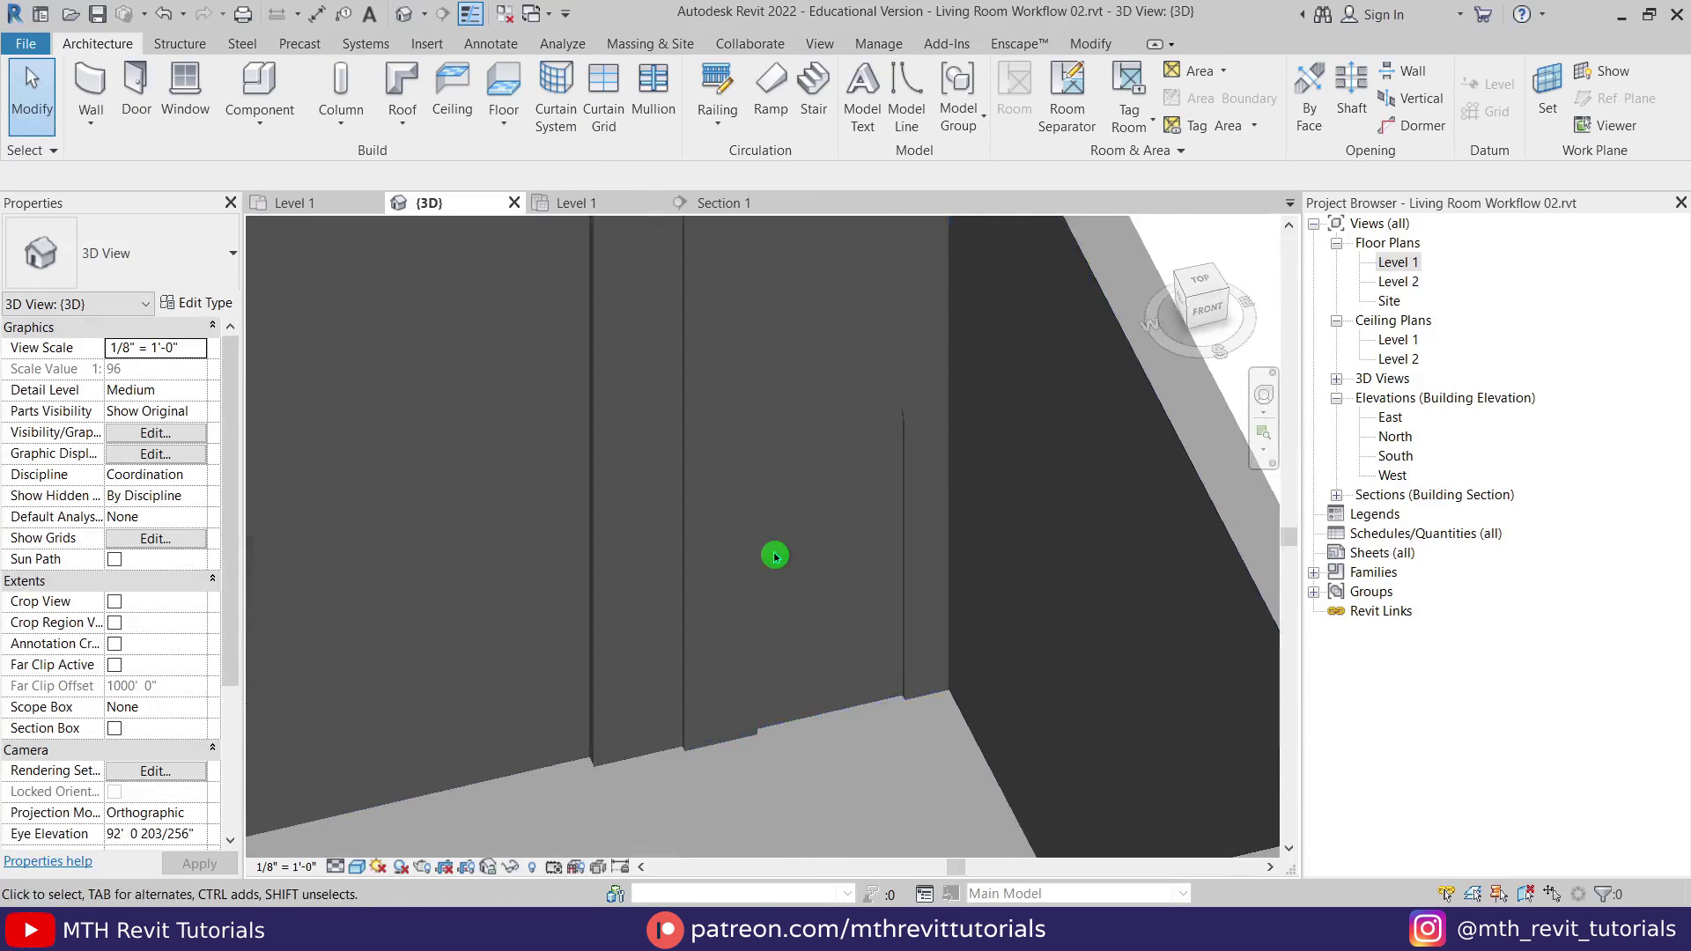
scroll(843, 440, down, 1)
scroll(855, 476, up, 1)
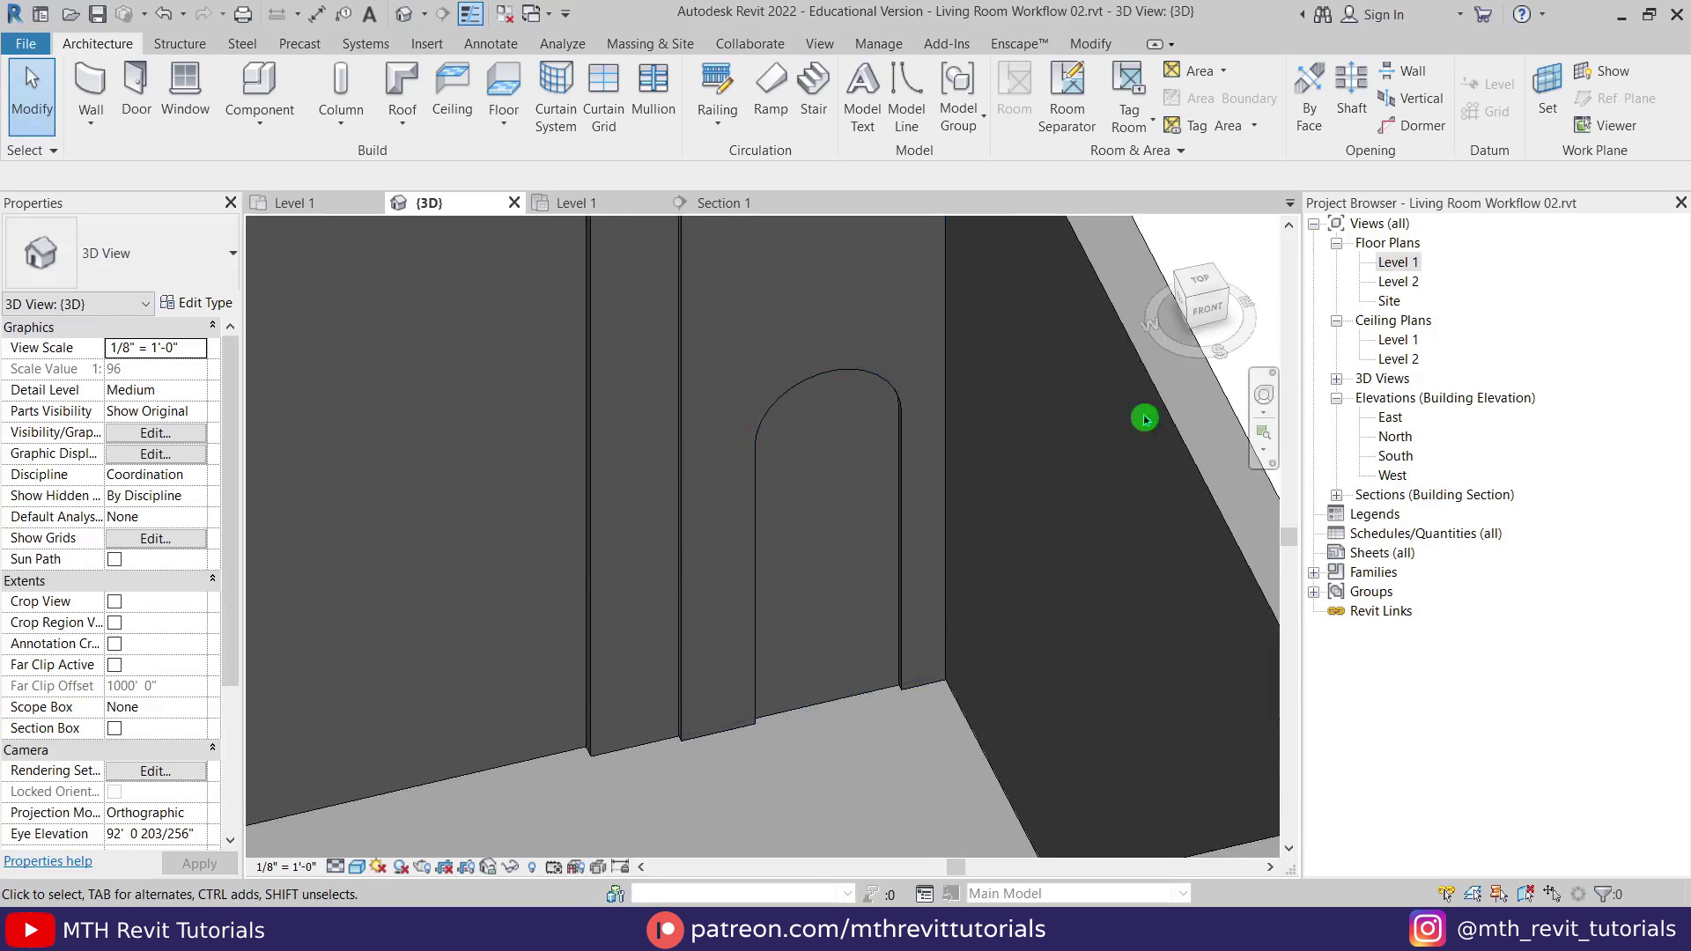
On the Level 1 plan, draw a second section across the feature wall at its right arch, looking toward the storefront window.
double_click(1403, 266)
click(852, 557)
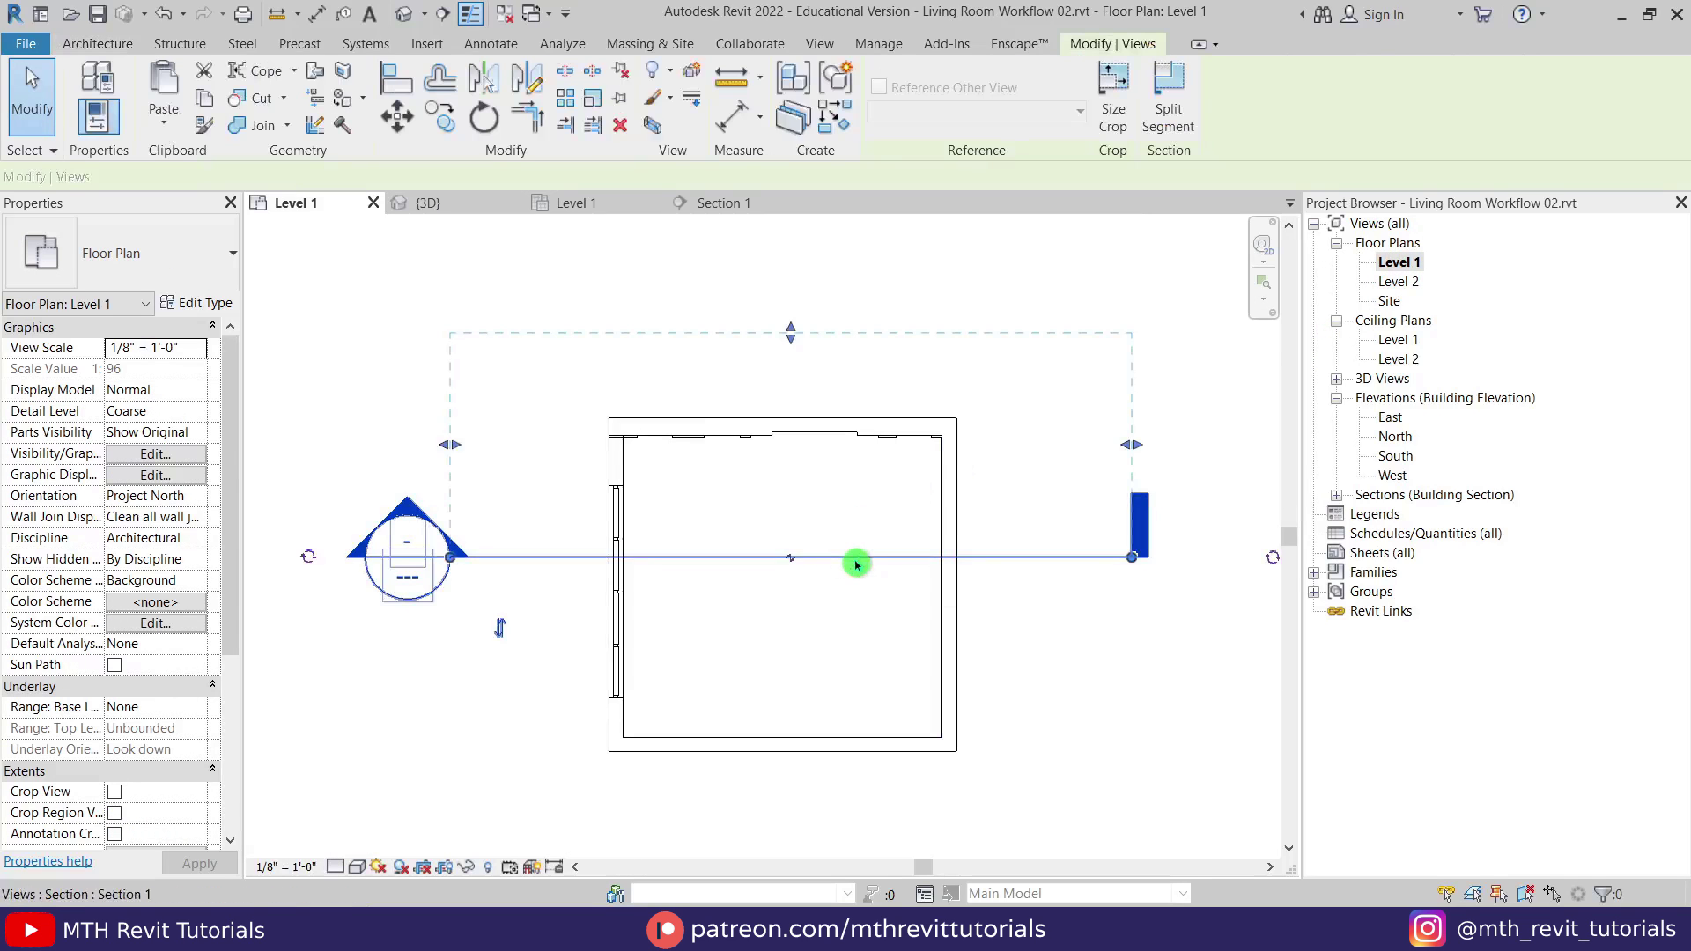
key(c)
key(s)
scroll(880, 495, down, 4)
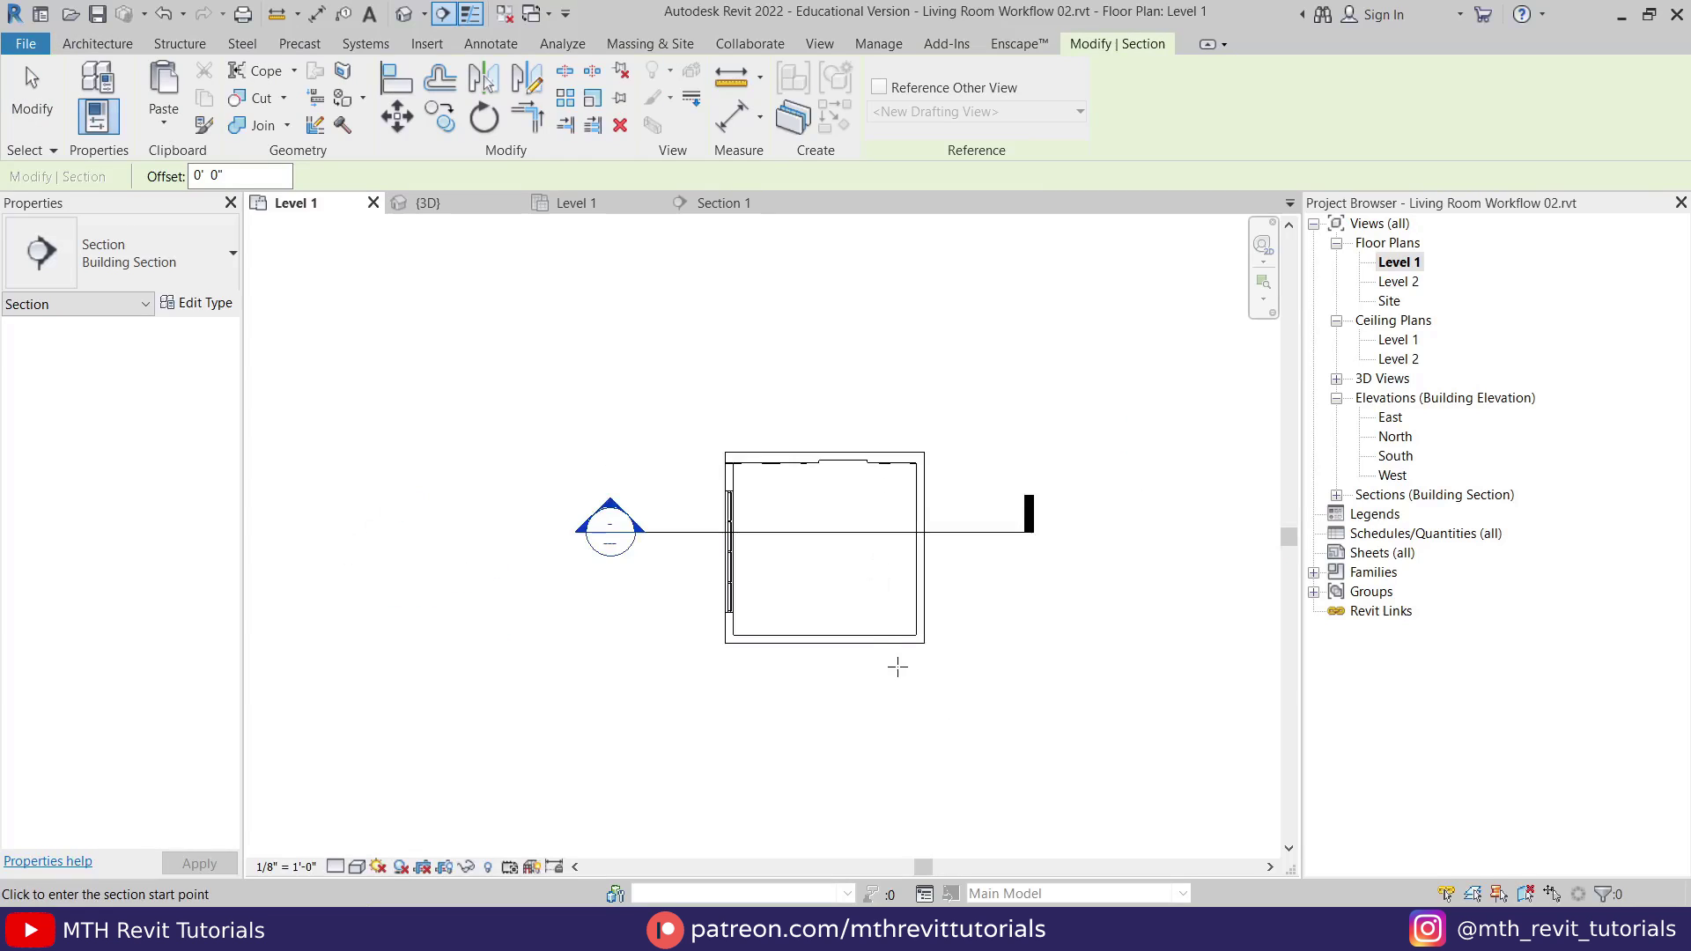
click(886, 662)
click(886, 367)
Shift the new section line slightly toward the right wall so it cuts through the right arch.
scroll(886, 511, up, 3)
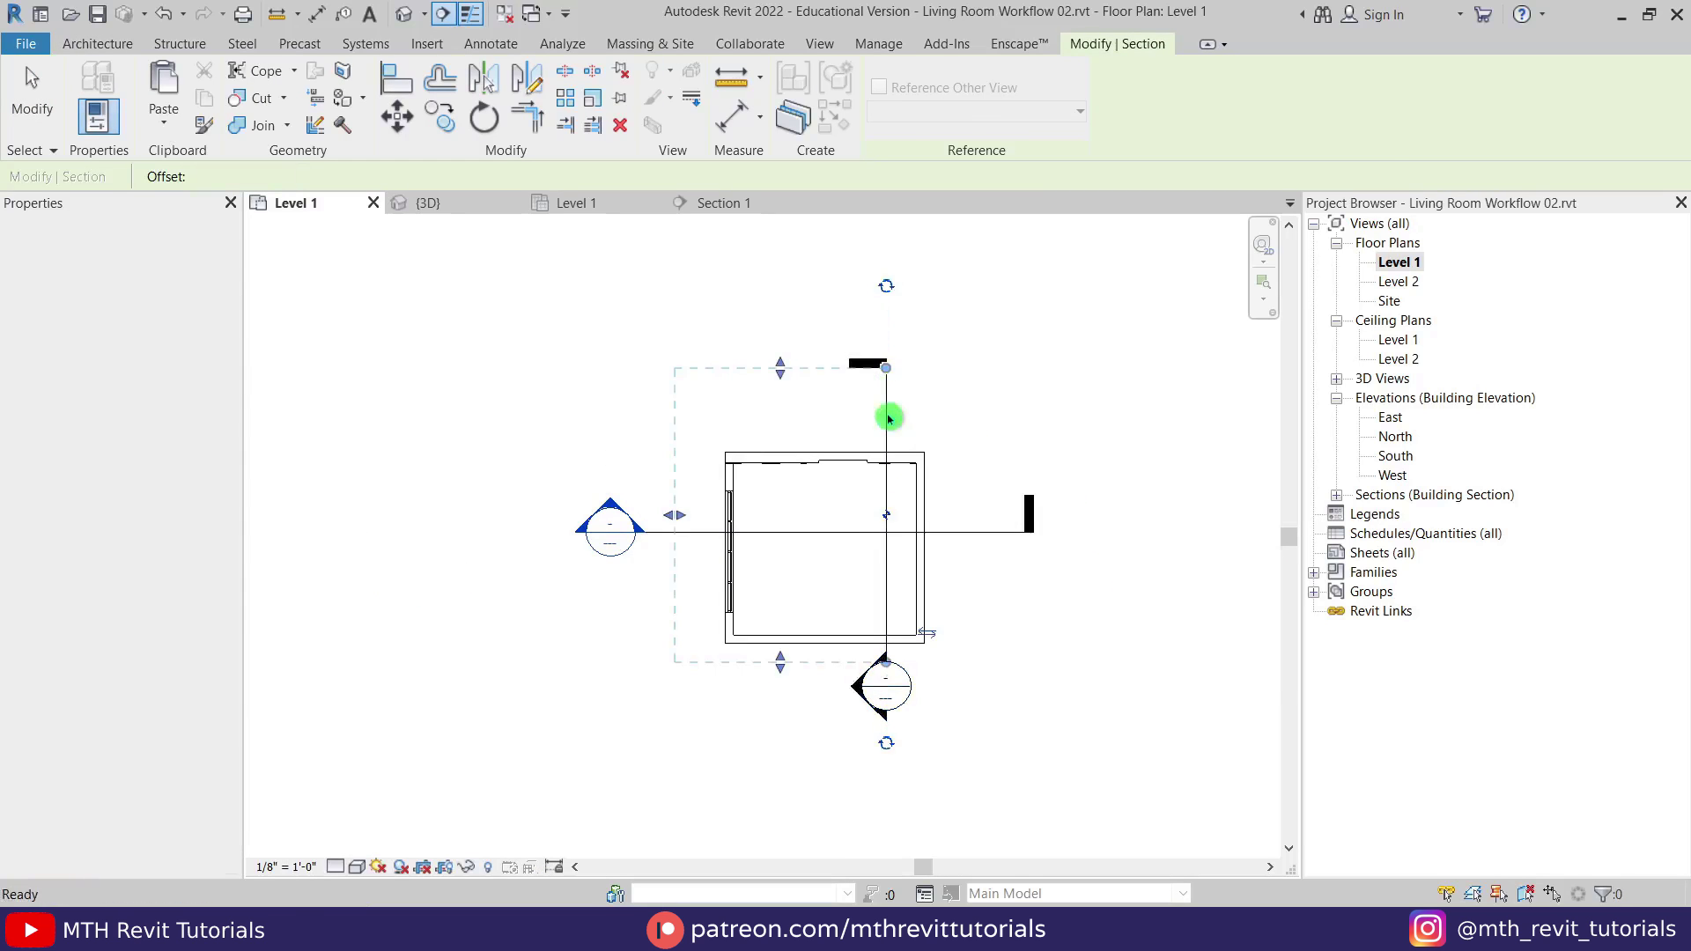
key(Escape)
key(Escape)
drag(890, 481, 917, 490)
click(929, 517)
scroll(930, 517, down, 2)
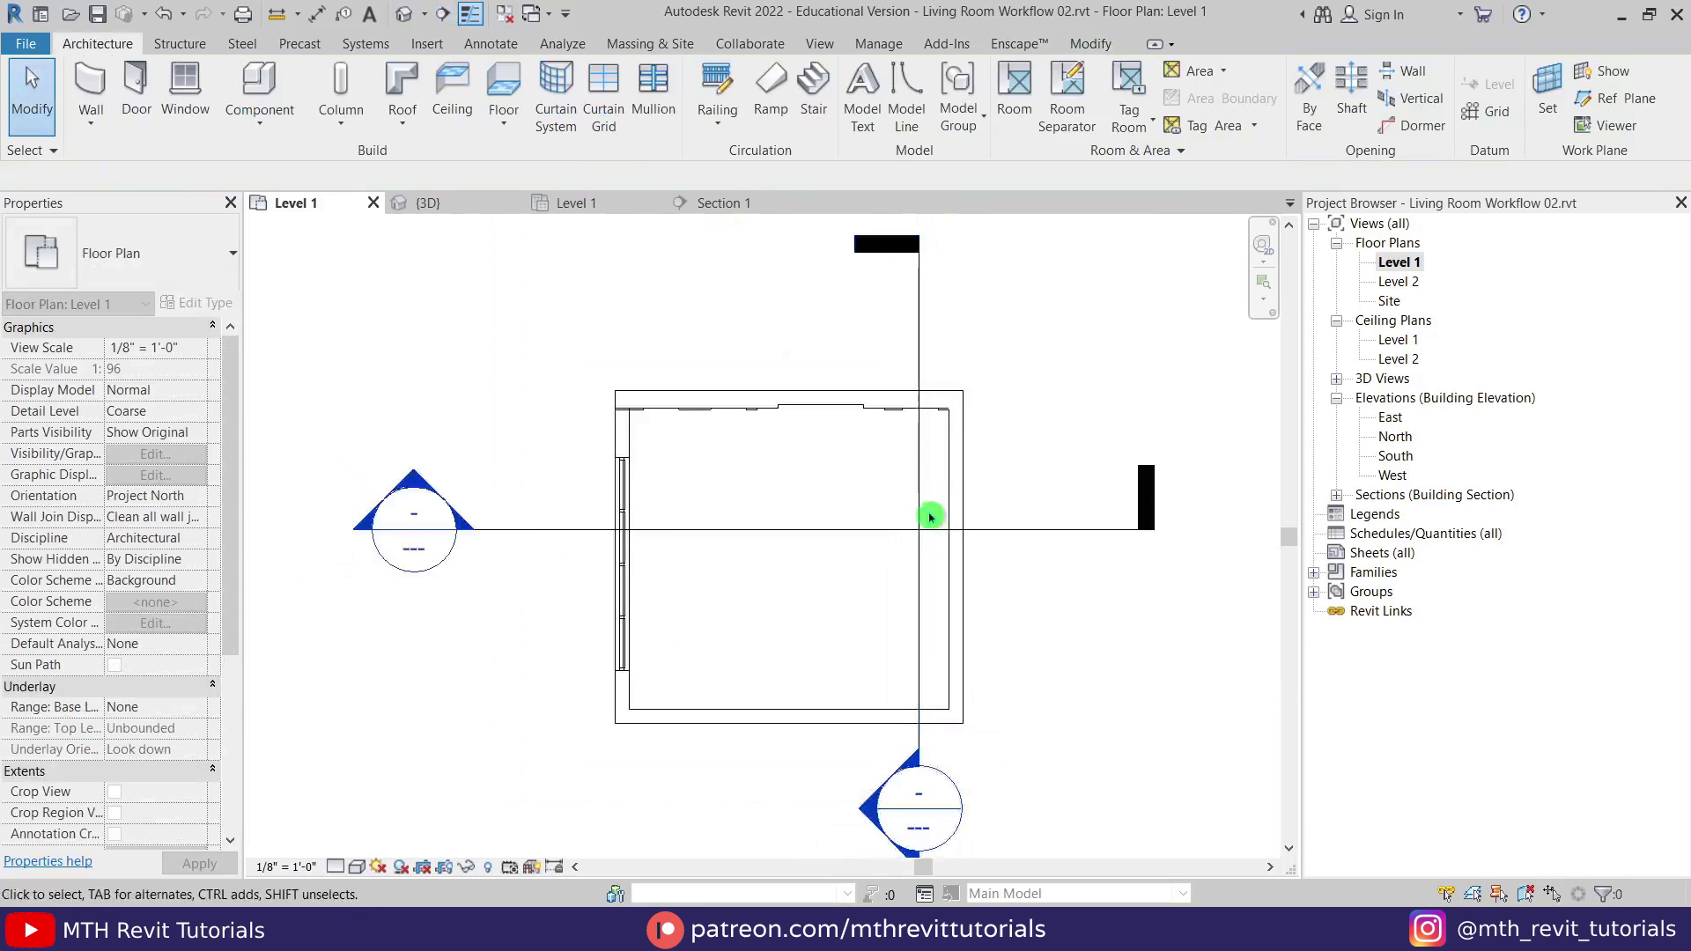
middle_drag(886, 770, 869, 780)
Open Section 1 and create an in-place component in the Generic Models category with the name Generic Models 1.
double_click(507, 519)
scroll(881, 617, up, 4)
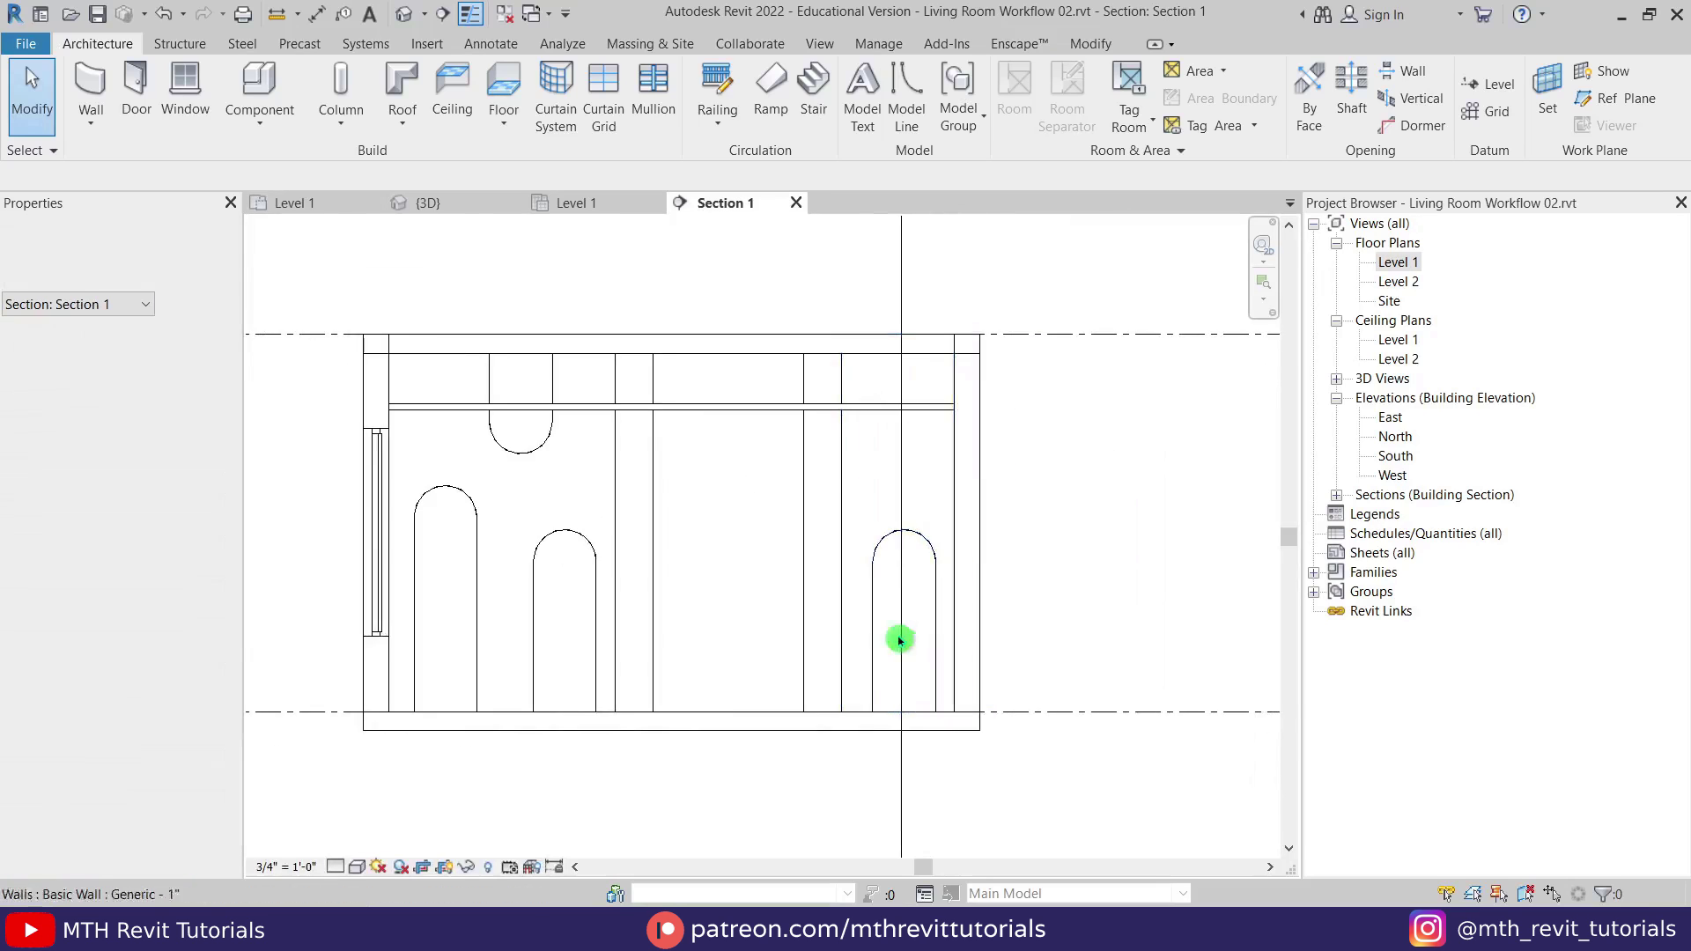
click(259, 123)
click(229, 213)
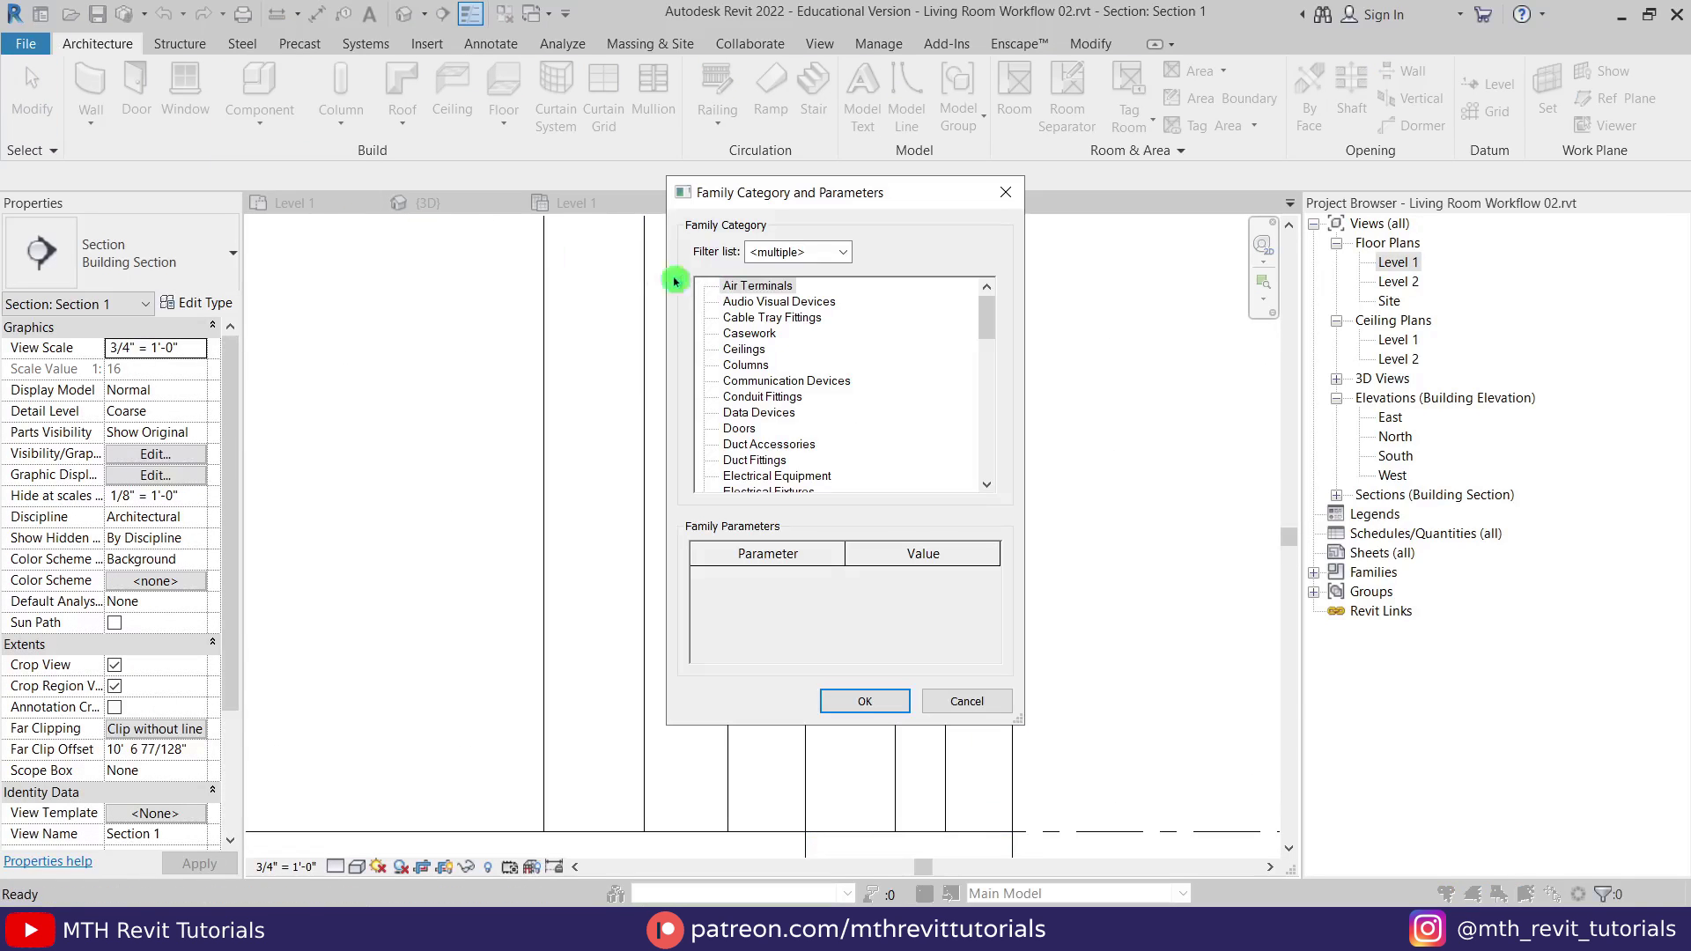
scroll(775, 453, down, 3)
click(766, 460)
click(865, 701)
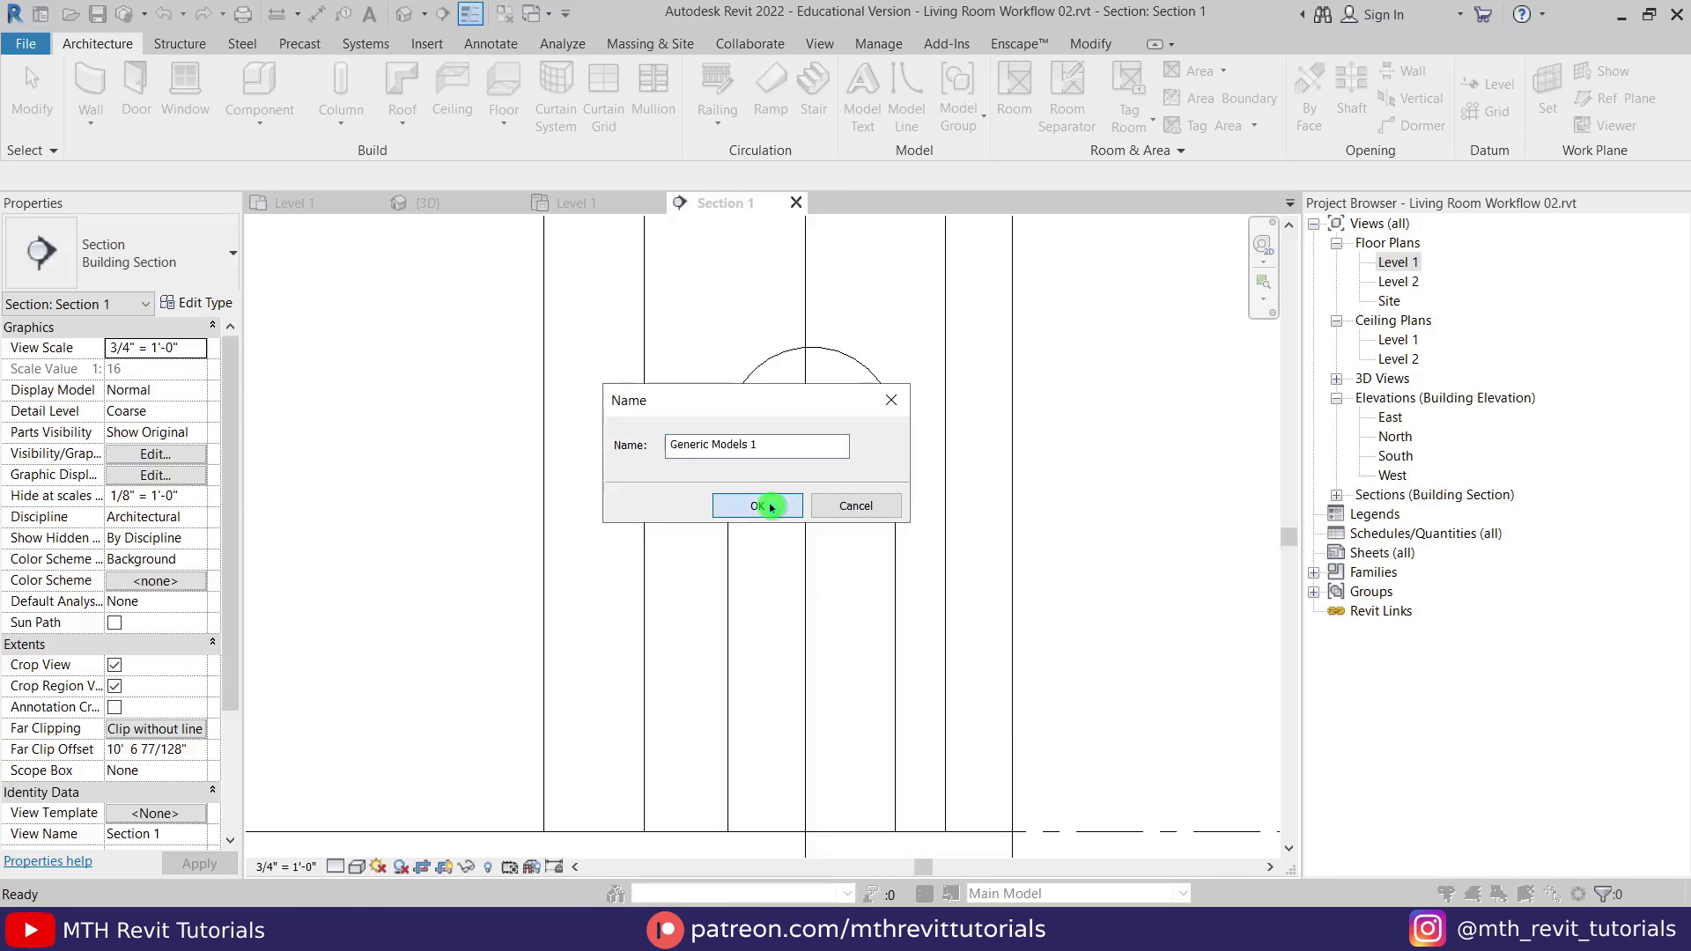
click(768, 507)
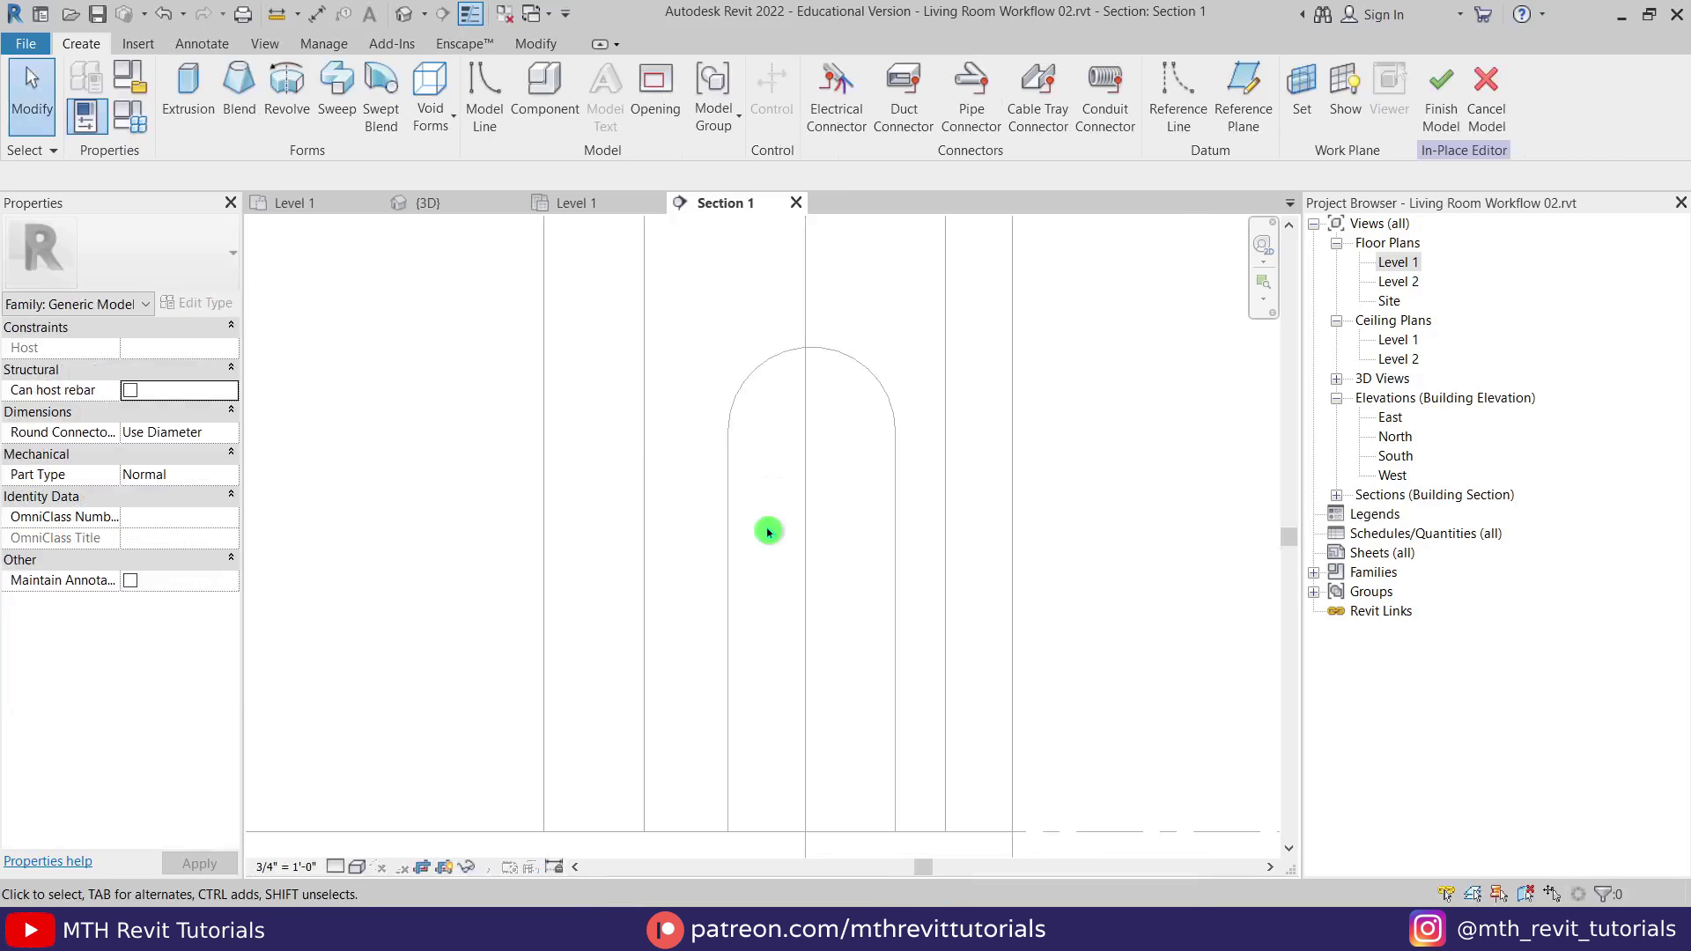
Start a sweep with a sketched path on a work plane picked from the 2" wall.
click(337, 88)
click(982, 80)
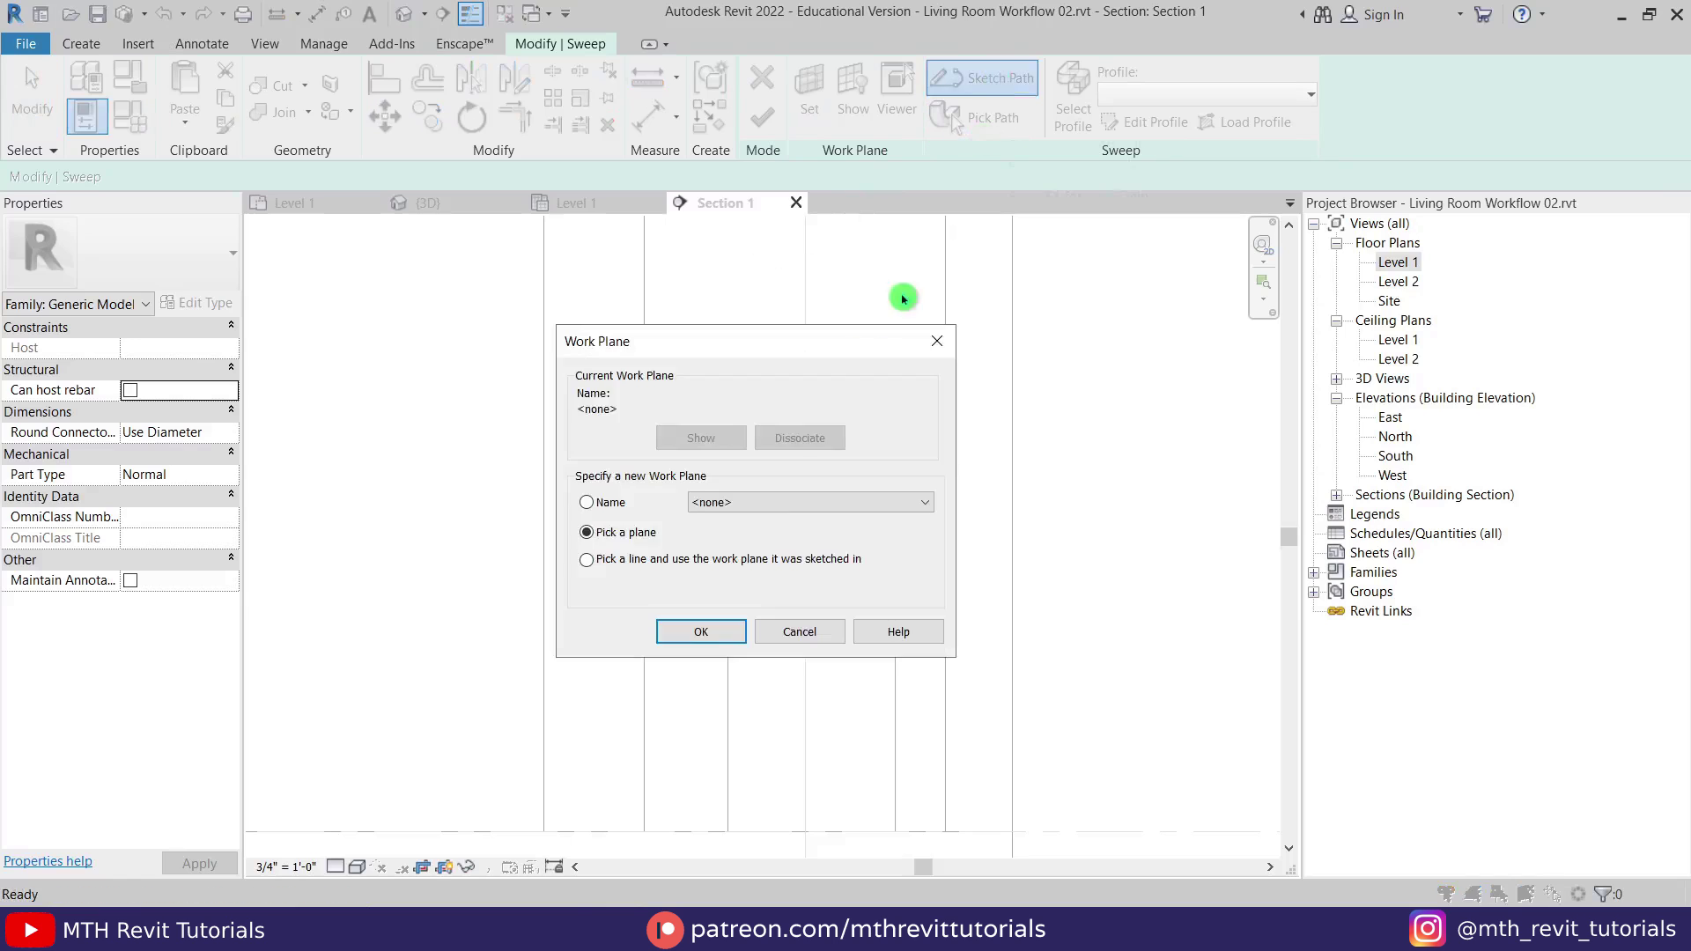
click(701, 632)
scroll(763, 558, down, 3)
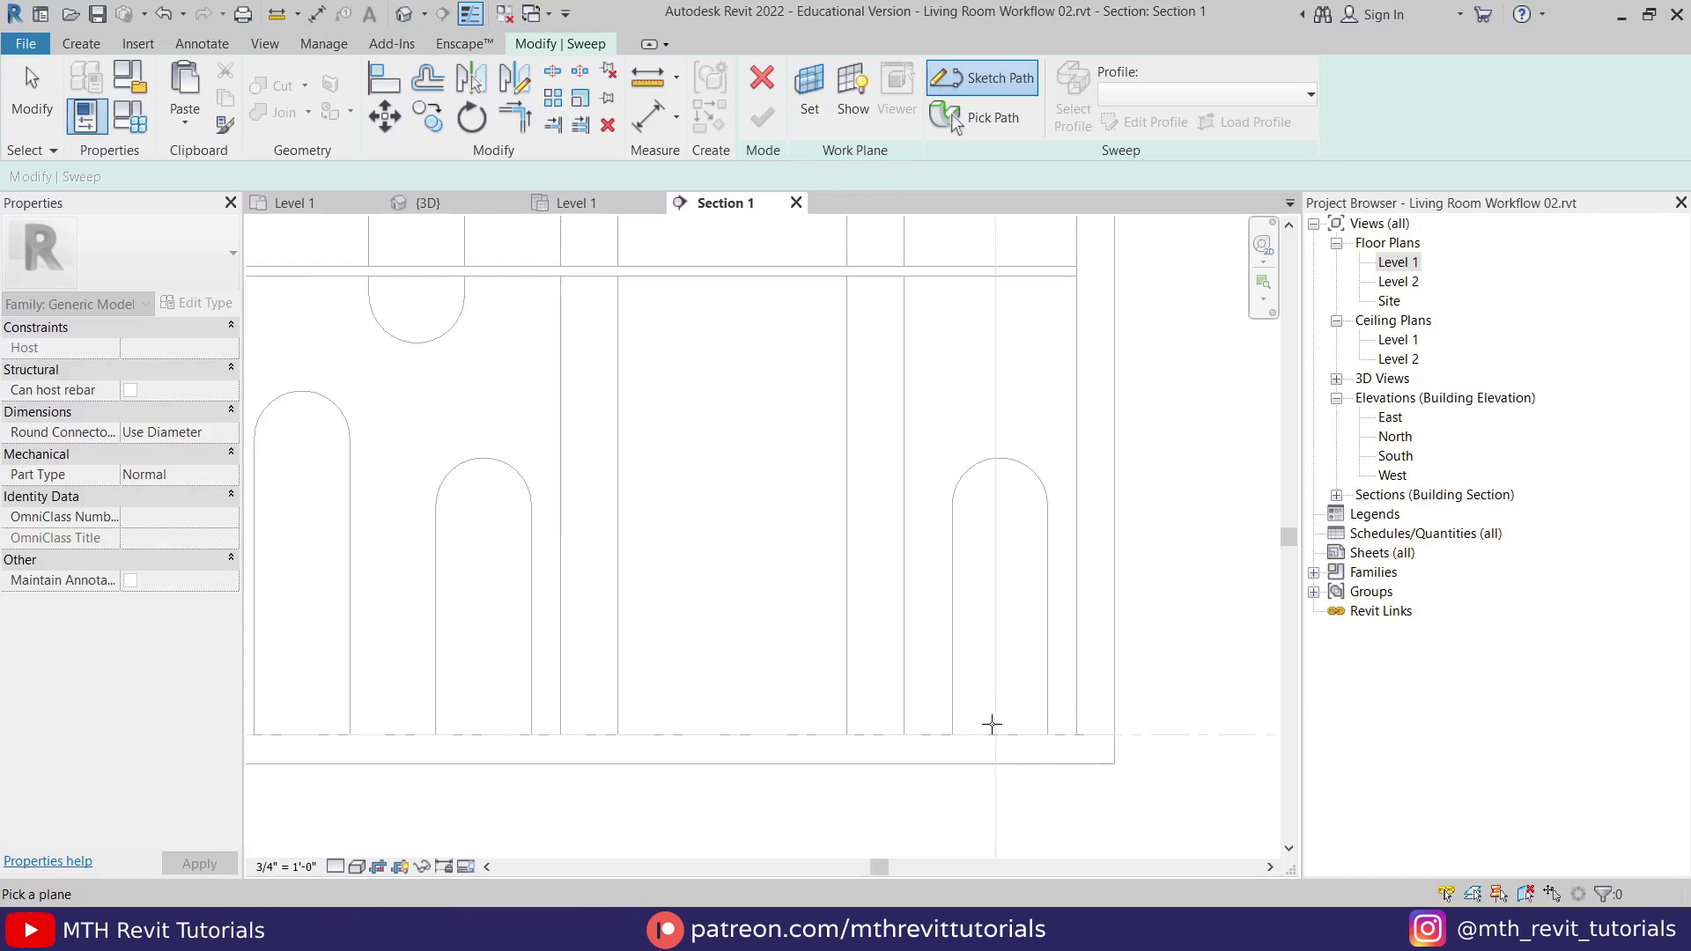
scroll(897, 544, down, 2)
click(883, 504)
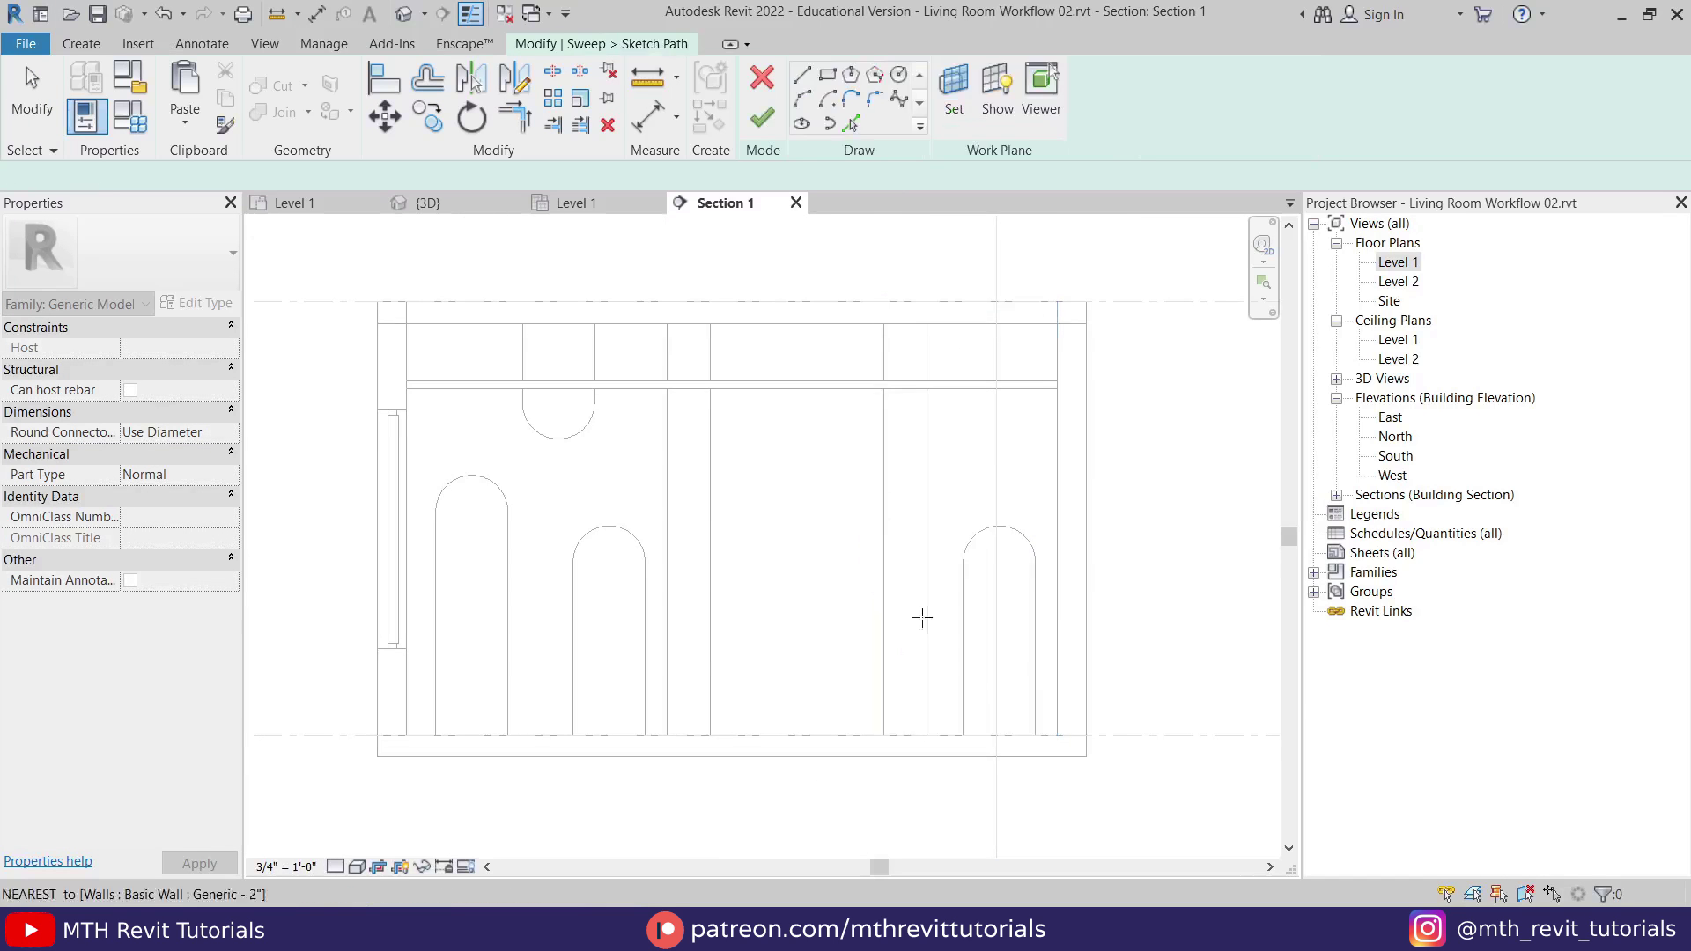
Sketch the sweep path as a circle of 8" radius centred on the right arch's curve and finish the path.
scroll(917, 616, up, 5)
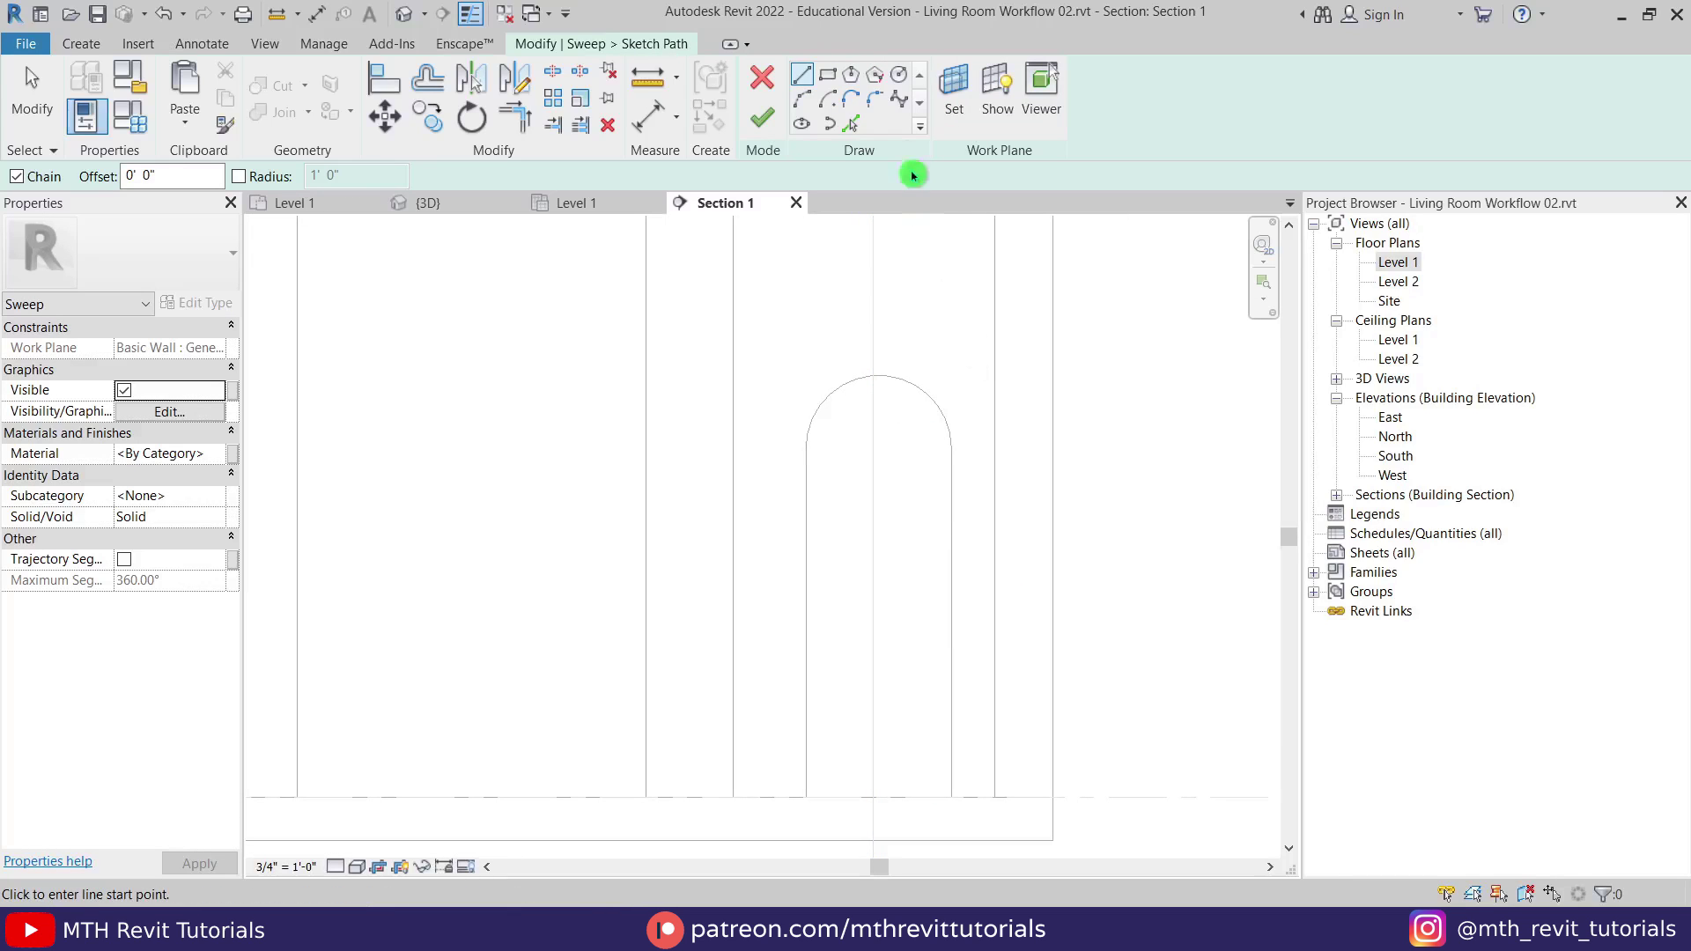
click(895, 76)
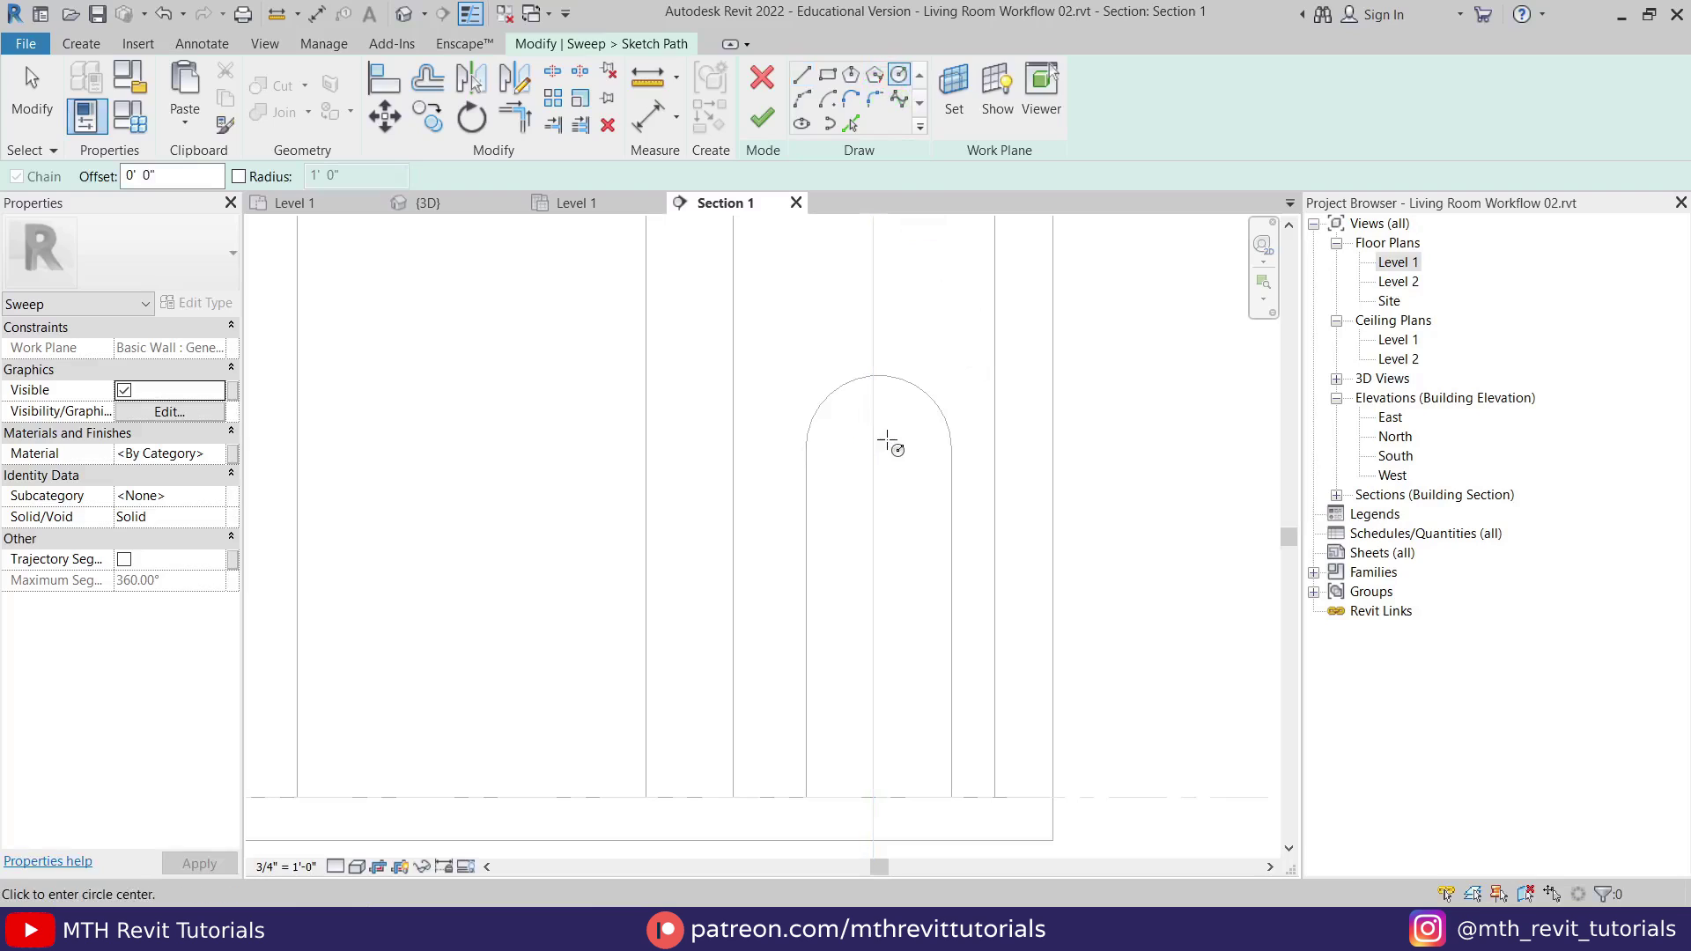
key(s)
key(c)
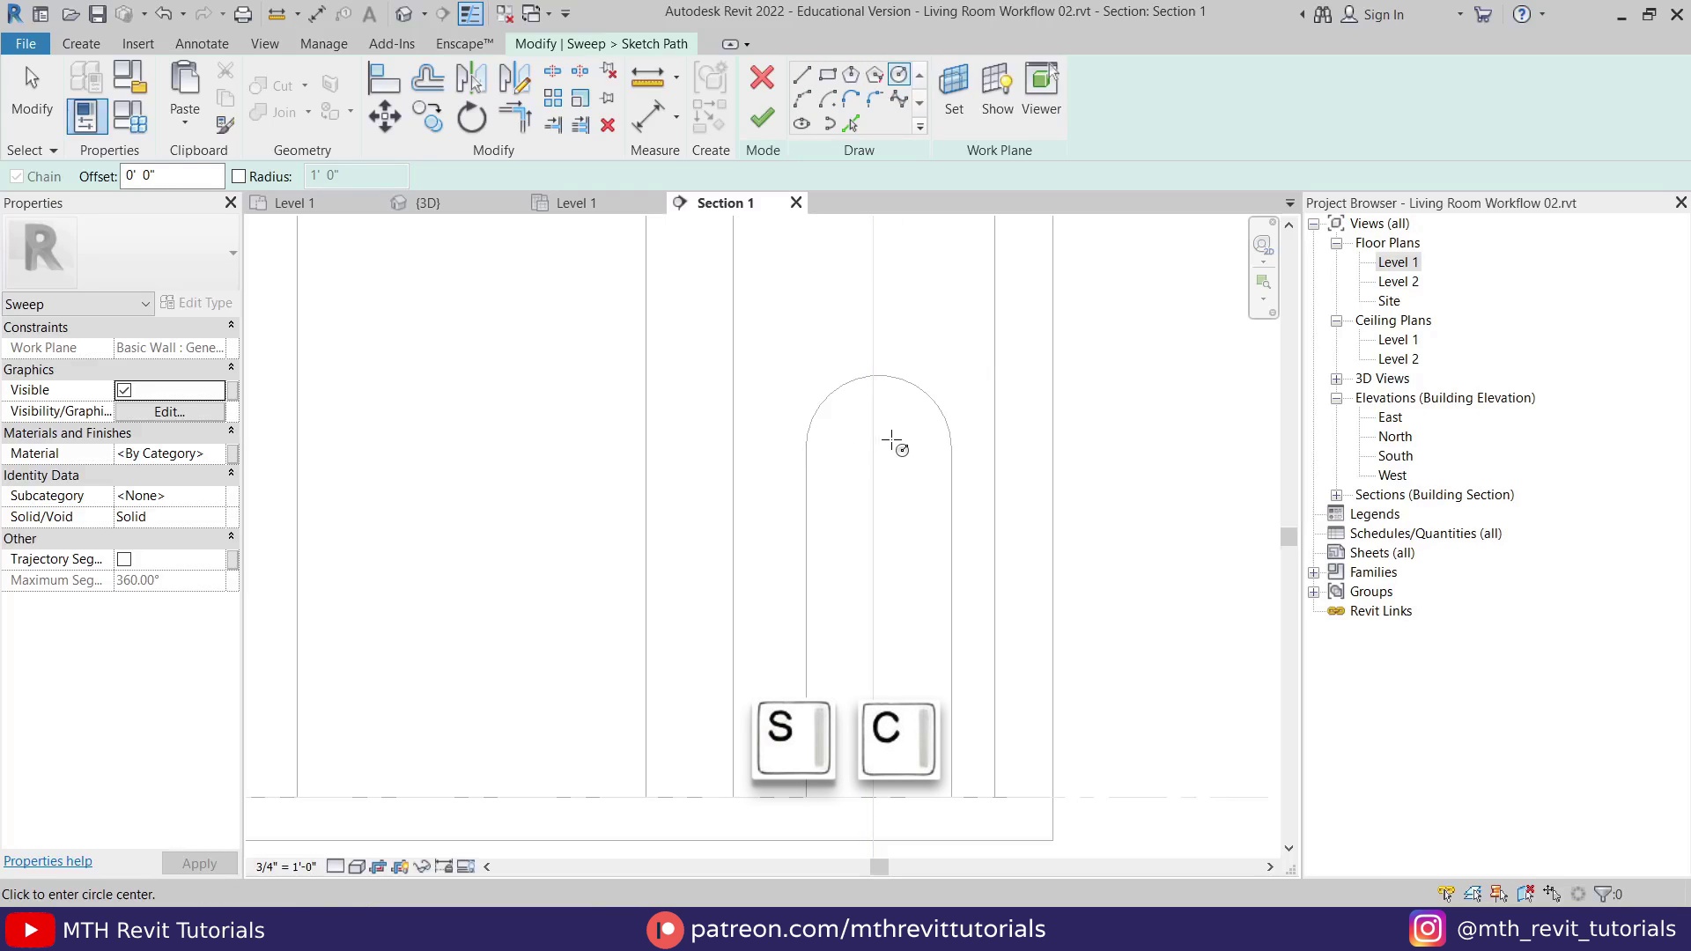
click(919, 391)
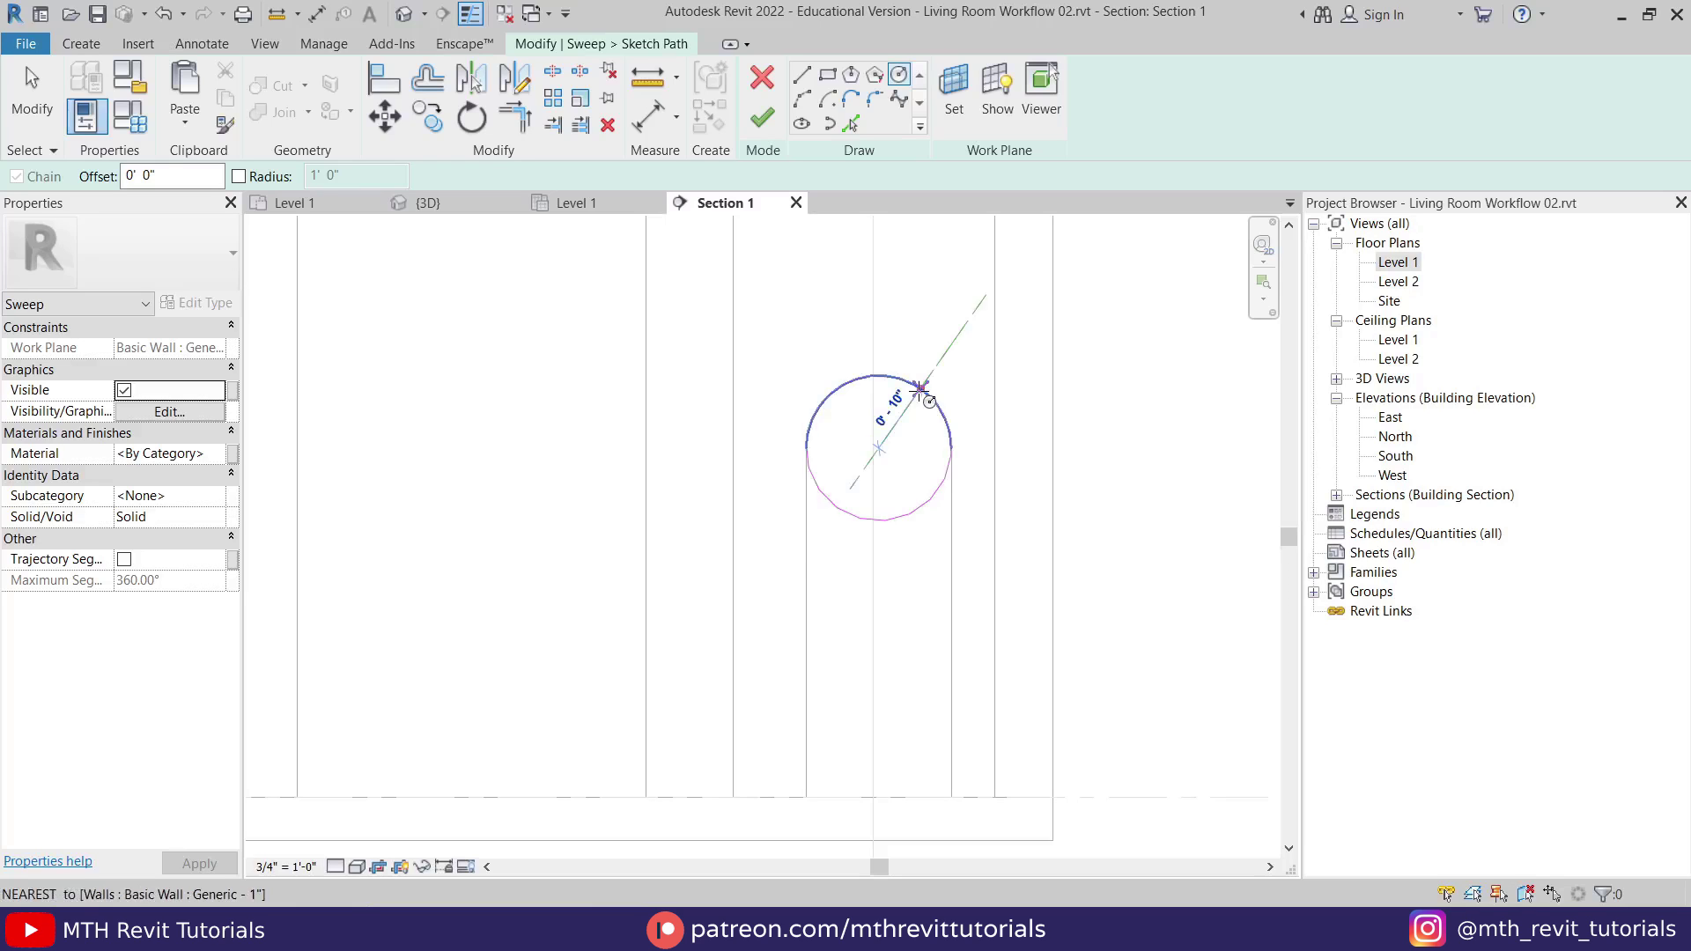
click(913, 402)
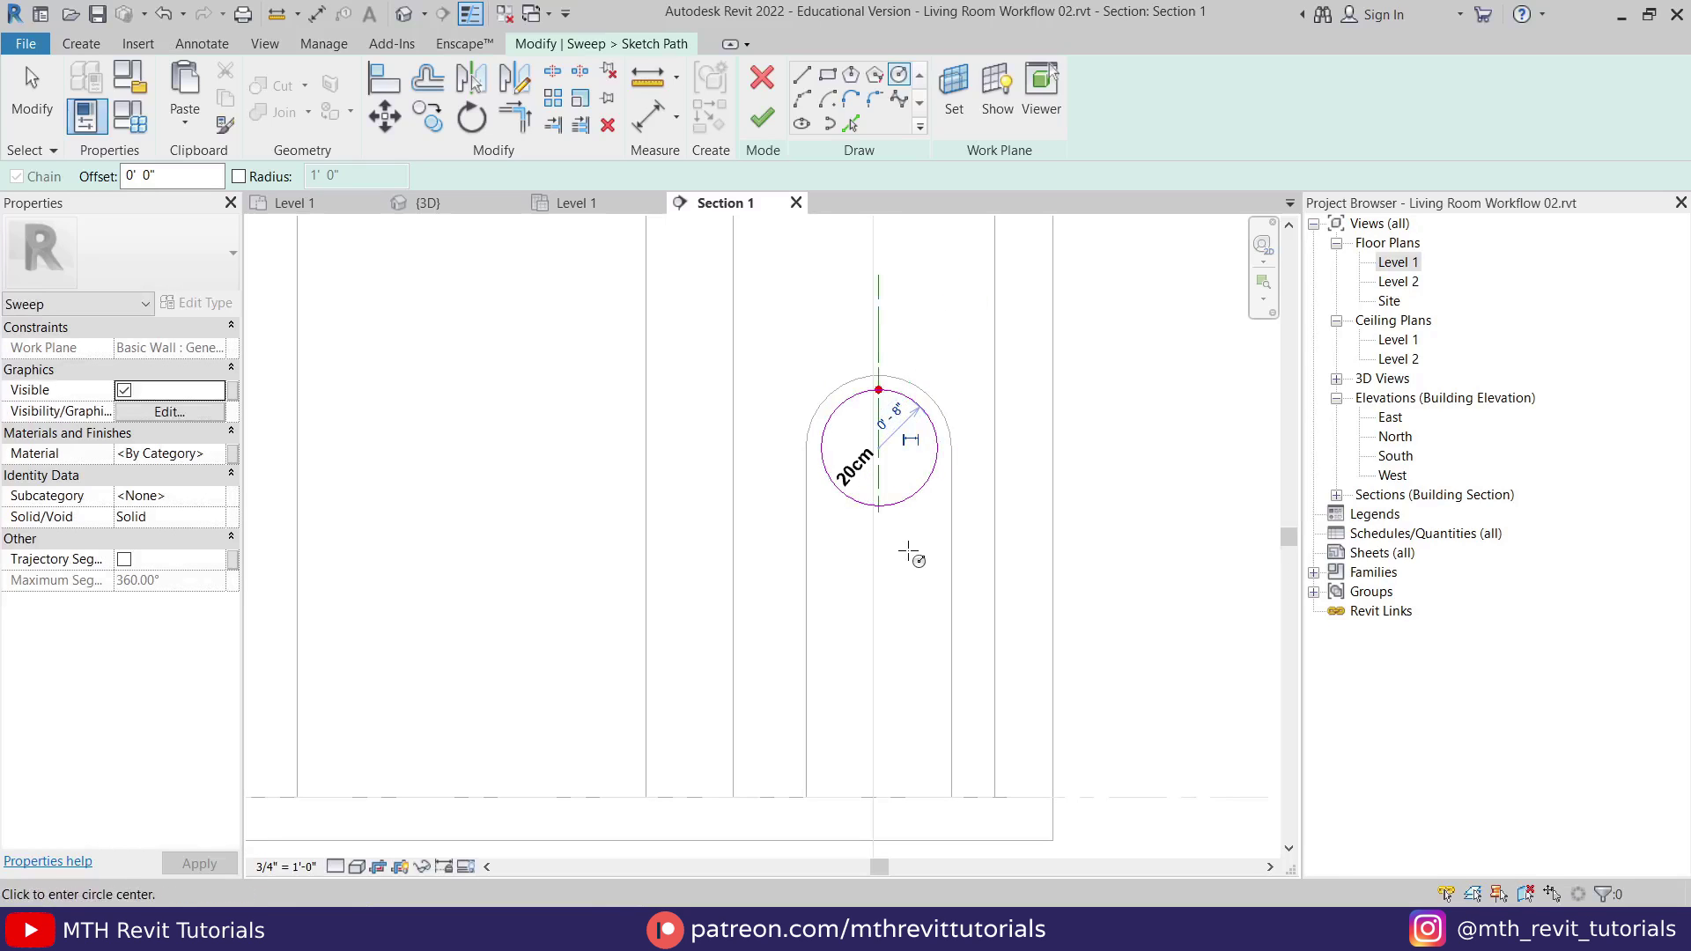
key(Escape)
scroll(891, 487, up, 2)
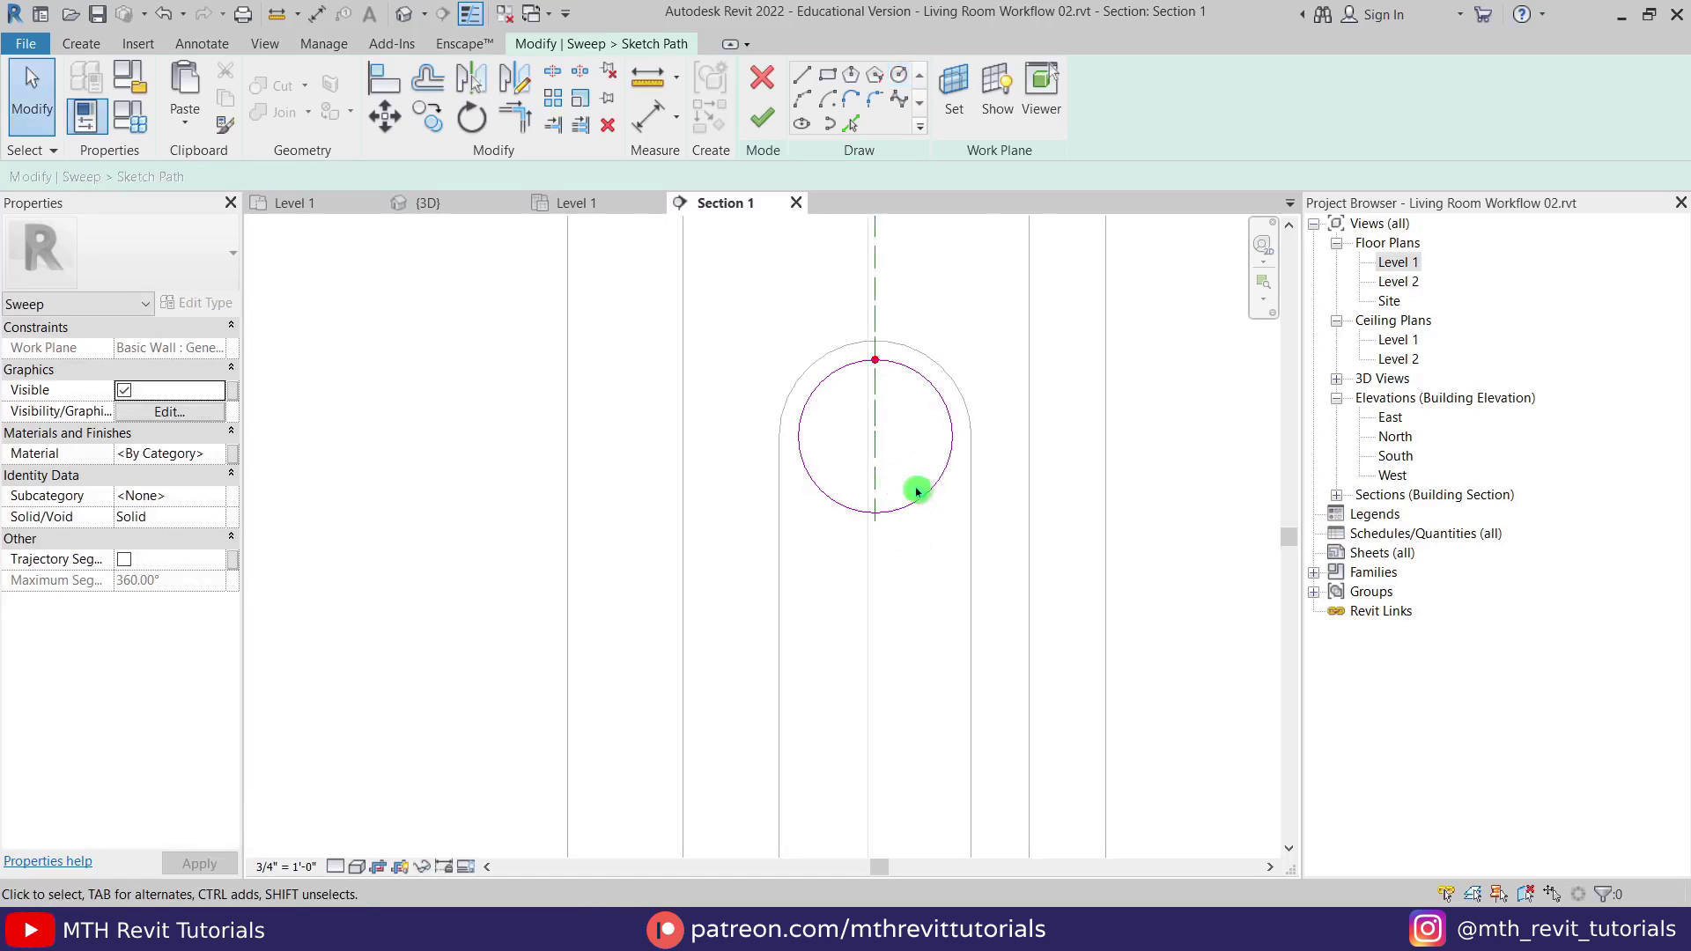
click(765, 122)
In Section 2, sketch the sweep profile as a closed stepped outline starting at the path point and narrowing downward.
click(352, 211)
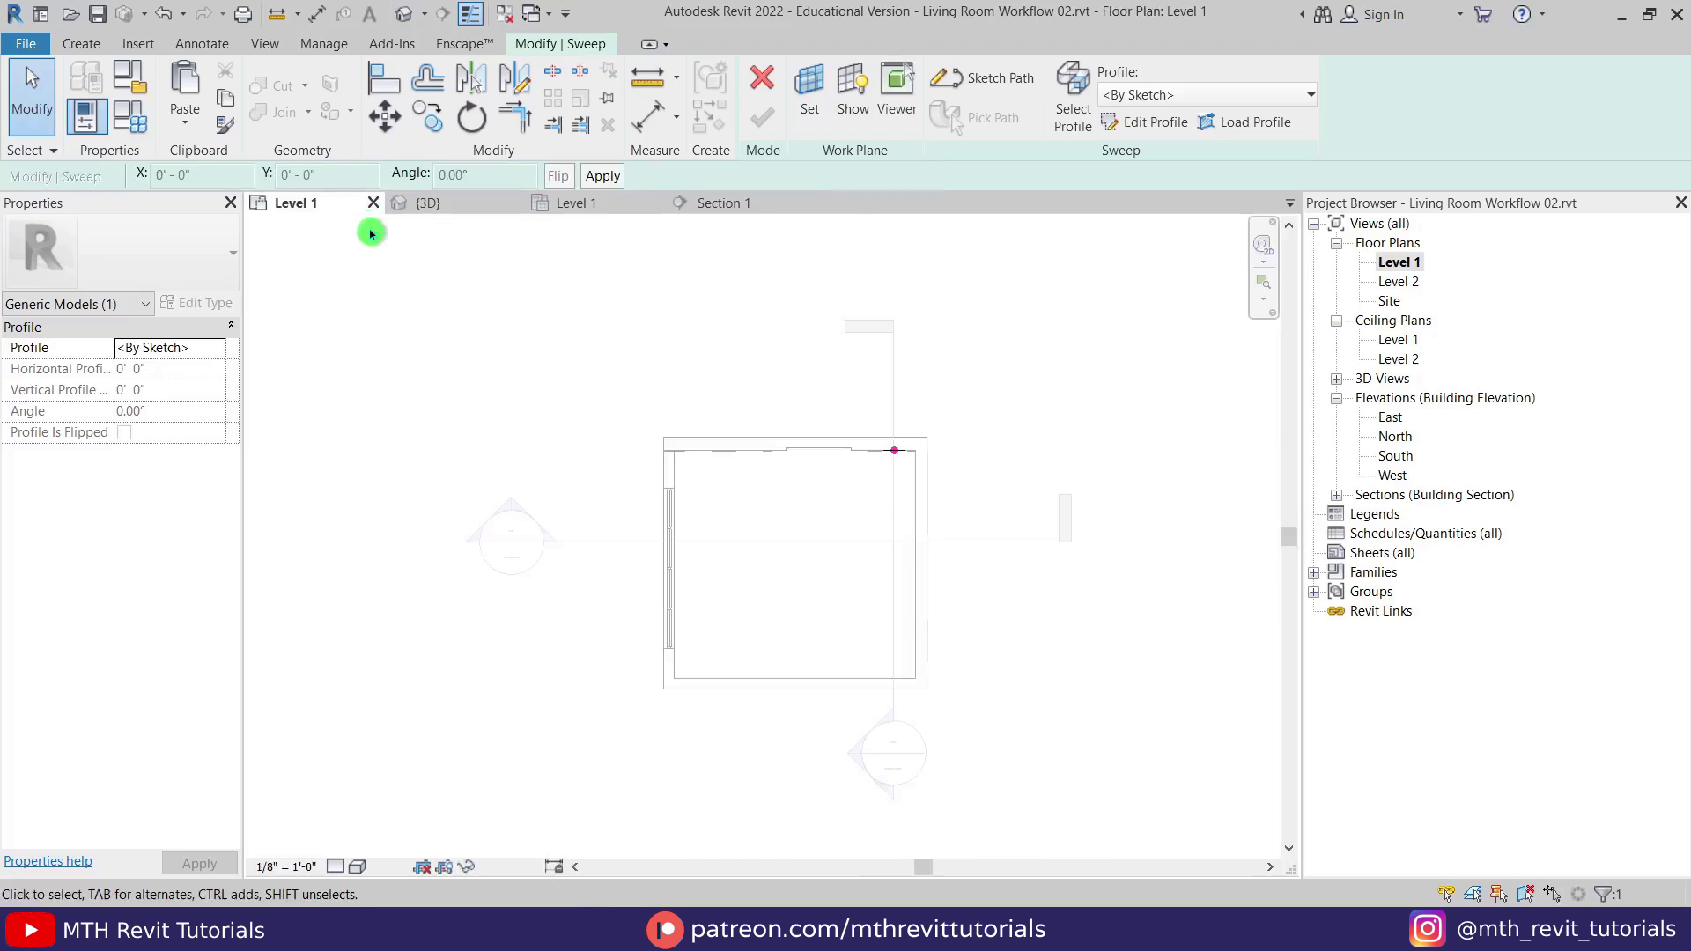
double_click(854, 758)
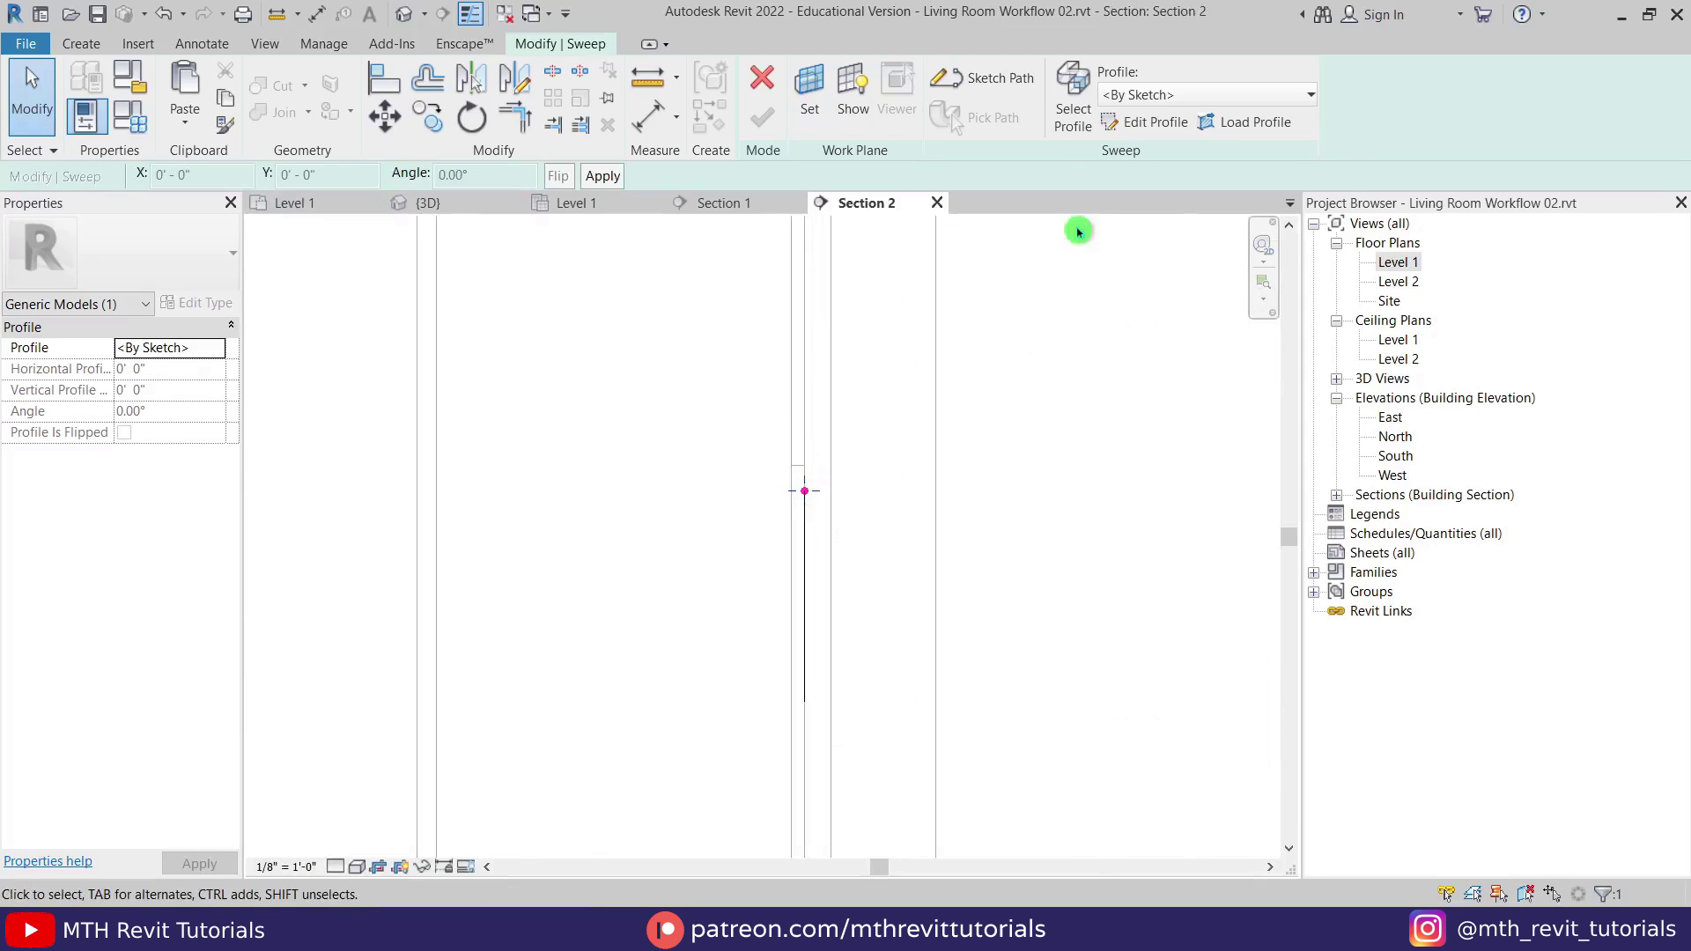
click(1145, 123)
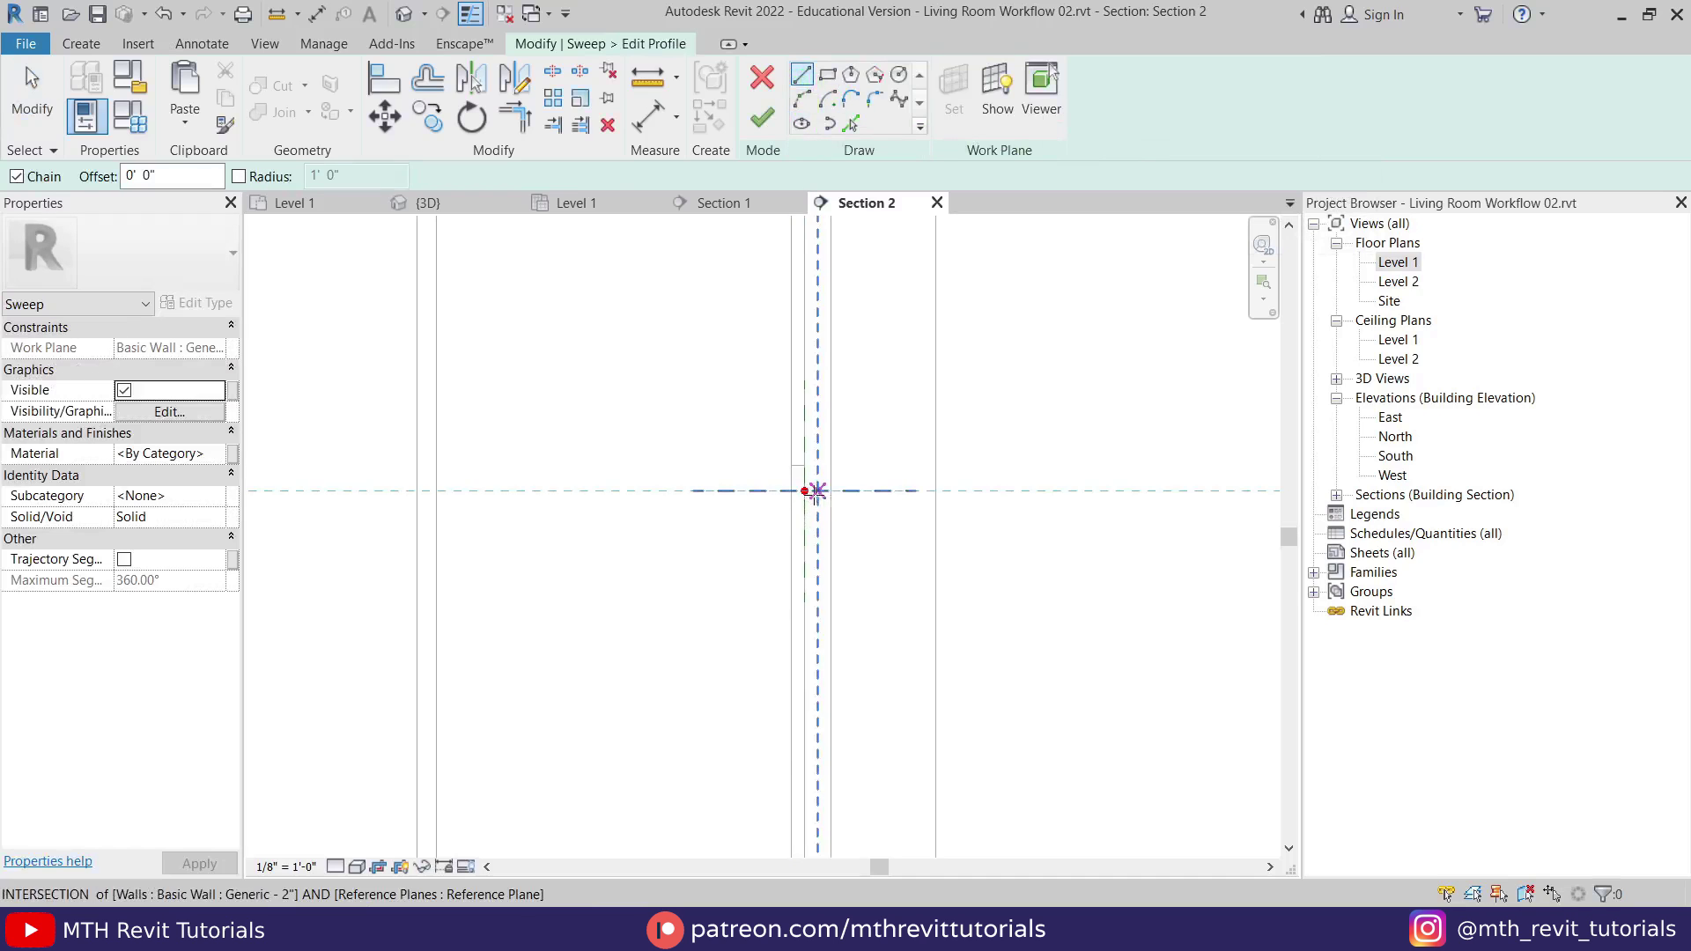
click(804, 491)
scroll(785, 536, up, 4)
click(843, 560)
click(824, 560)
scroll(823, 511, up, 2)
click(814, 503)
click(814, 400)
click(773, 400)
click(773, 339)
click(733, 339)
click(732, 278)
click(875, 278)
key(Escape)
key(Escape)
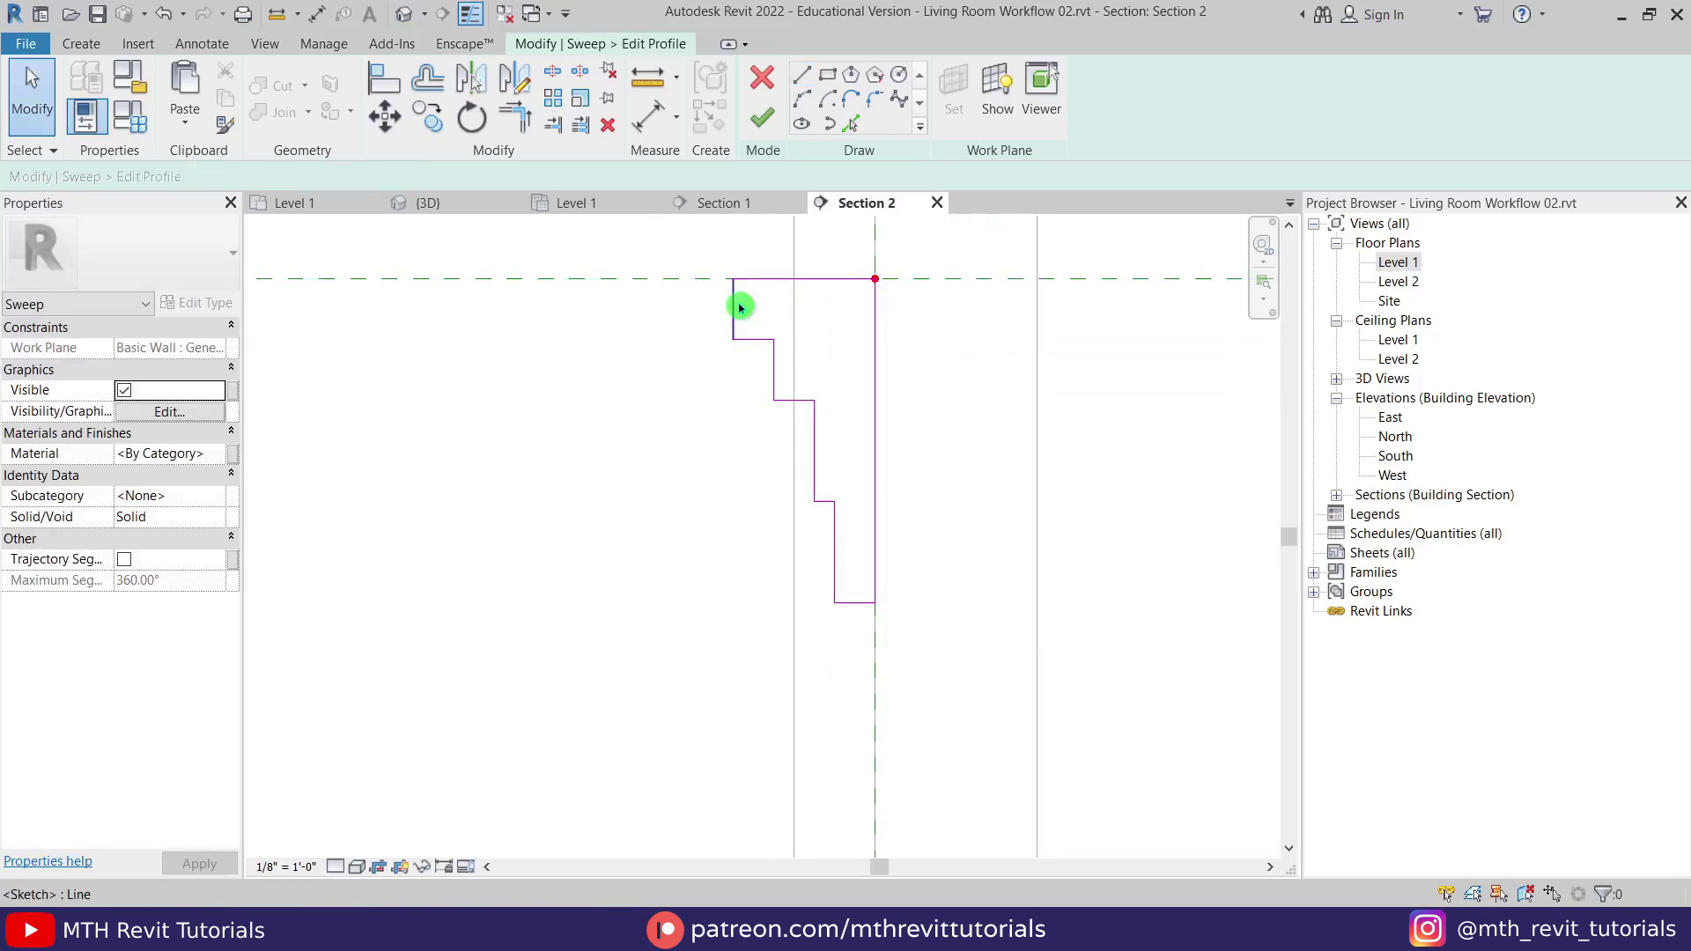
Set the offset of one of the profile's vertical step edges to 1".
click(739, 306)
middle_drag(794, 379, 819, 511)
click(900, 720)
click(829, 511)
text(1)
key(Return)
click(799, 507)
click(855, 572)
click(906, 637)
Move the profile's other vertical step edges closer to the path plane, leaving the bottom edge 1/4" long.
scroll(761, 550, up, 1)
key(m)
key(v)
click(804, 528)
click(828, 528)
click(811, 607)
scroll(916, 835, up, 2)
click(862, 660)
drag(863, 657, 892, 672)
drag(831, 539, 862, 540)
Set the profile's bottom edge 6" below its top edge.
scroll(779, 669, down, 4)
middle_drag(778, 670, 776, 498)
scroll(776, 498, up, 1)
click(819, 517)
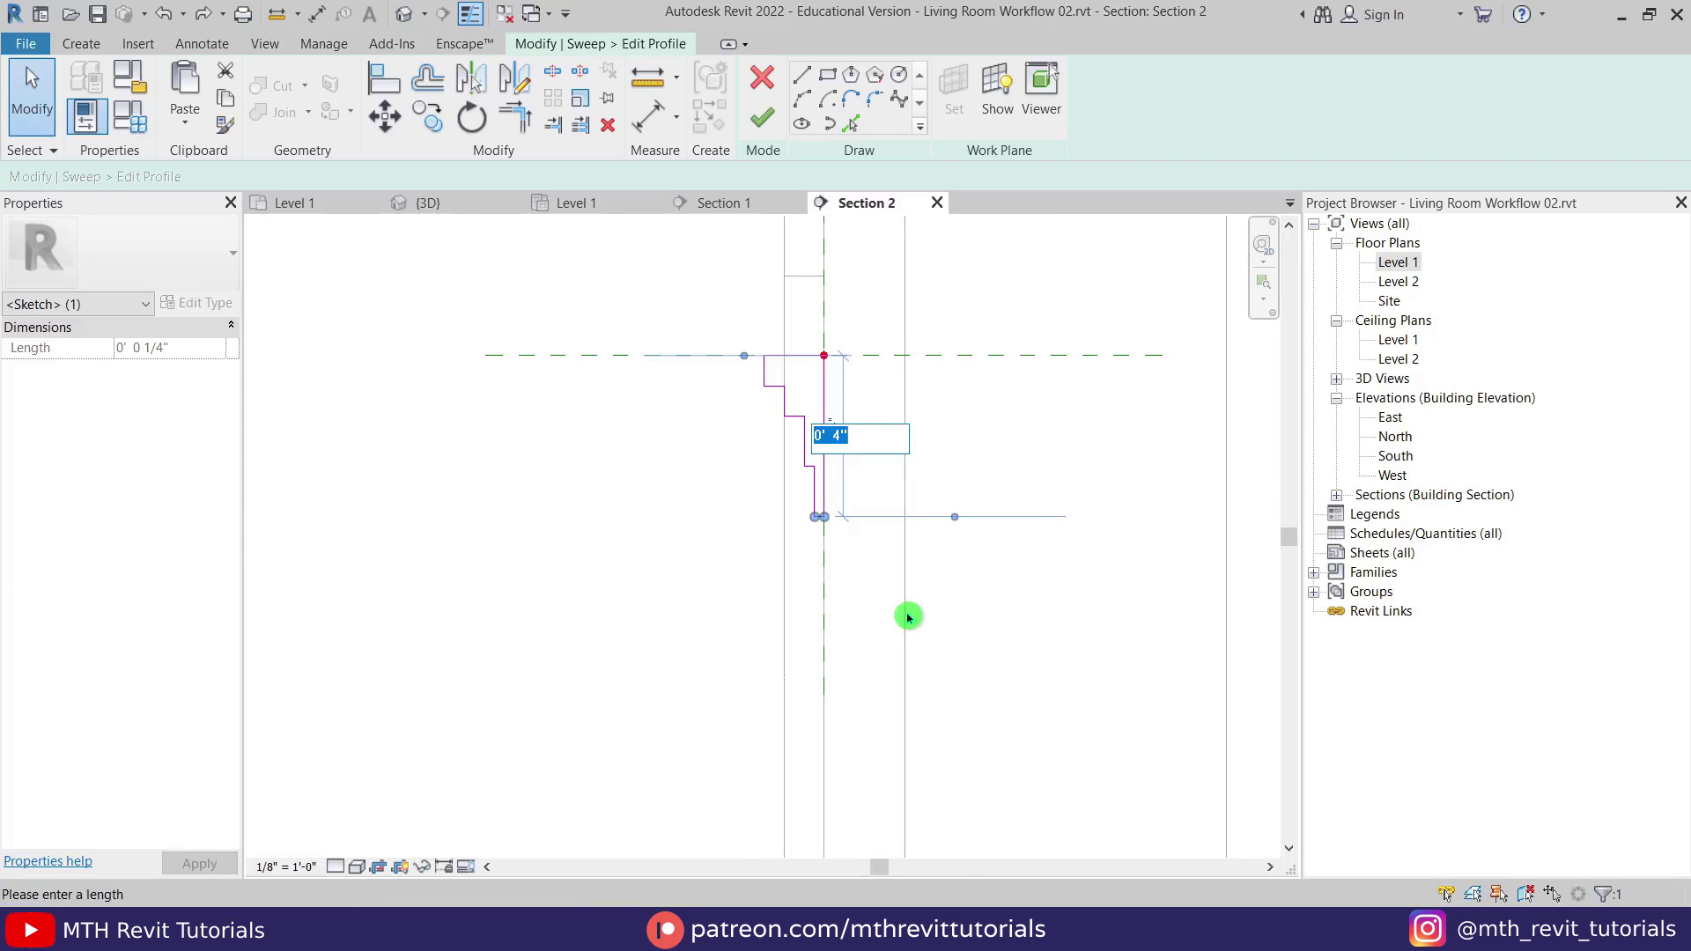
text(6)
key(Return)
key(Escape)
Finish the profile and the sweep, and display the 3D view shaded.
drag(736, 339, 973, 747)
click(445, 203)
shift+middle_drag(675, 525, 816, 661)
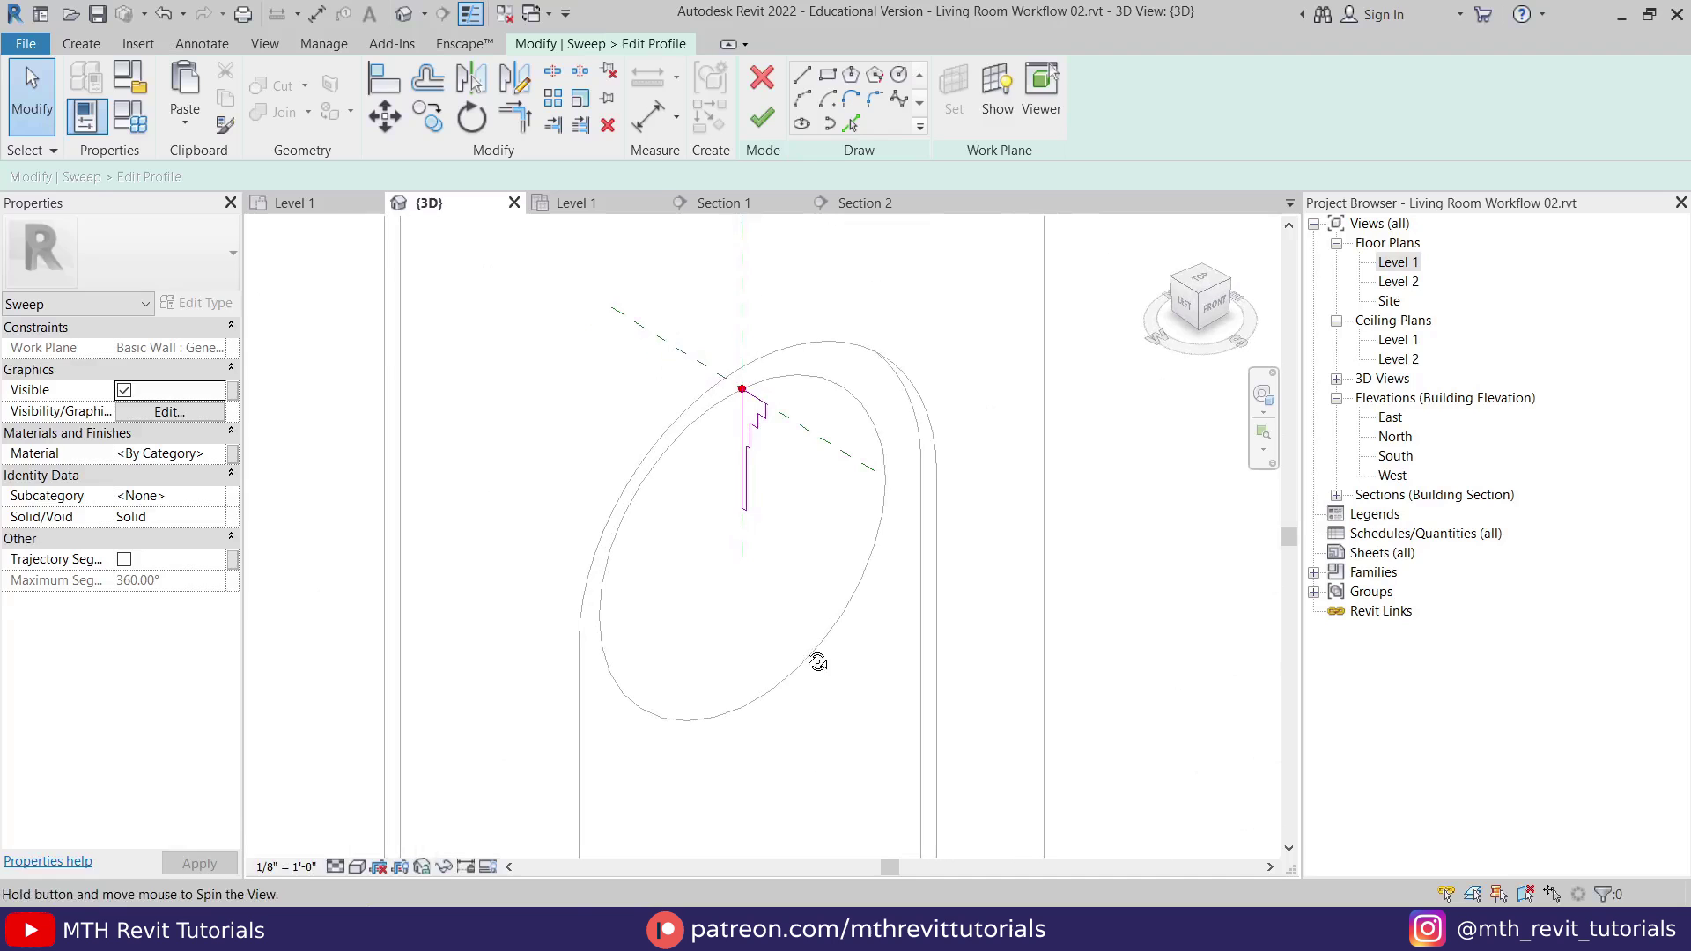
click(762, 118)
click(763, 118)
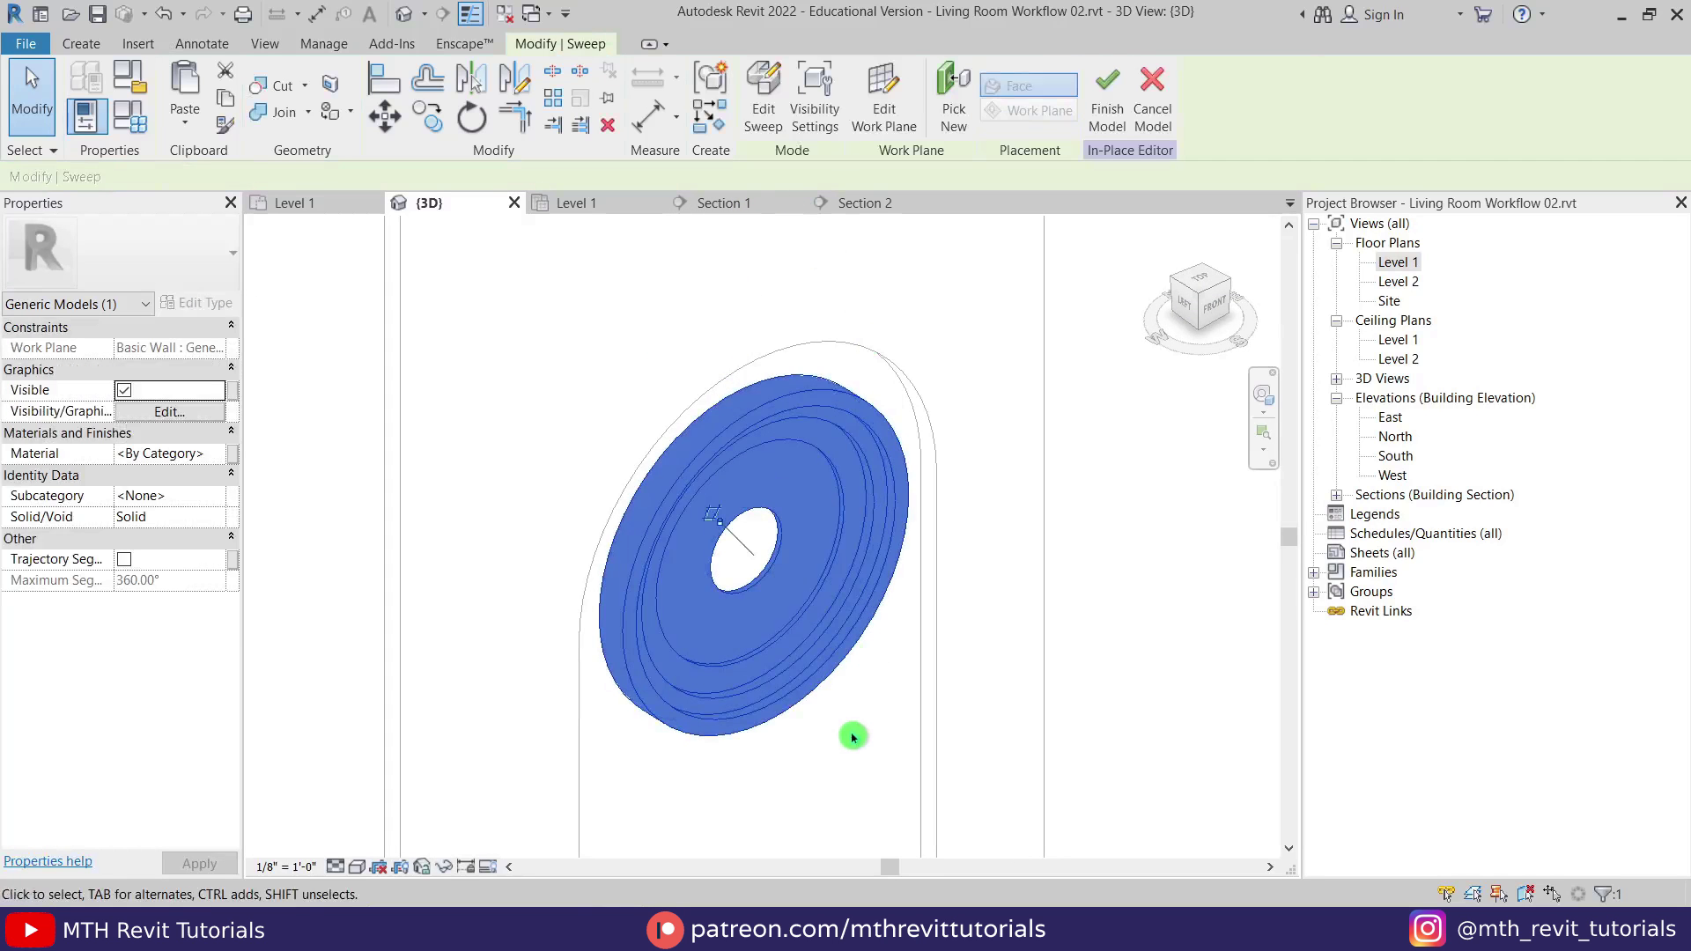
click(854, 737)
key(s)
key(d)
mouse_move(848, 740)
shift+middle_down()
mouse_move(726, 698)
mouse_move(710, 664)
mouse_move(938, 777)
shift+middle_up()
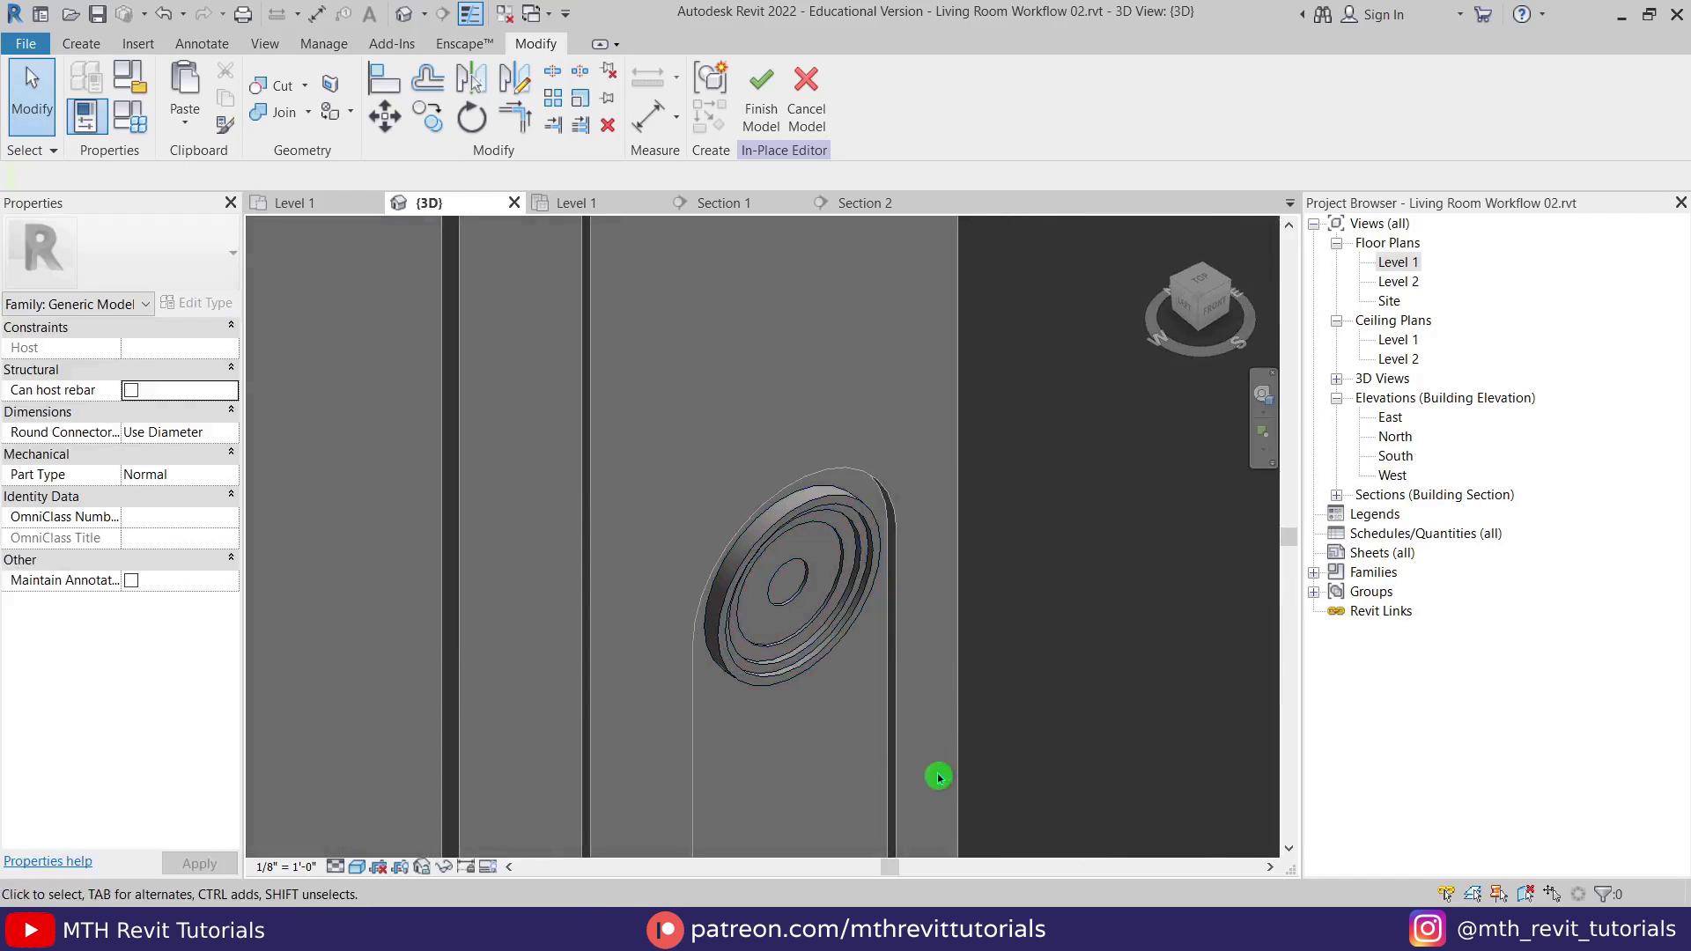
In Section 1, create an extrusion on the sweep's face from the circle of its central hole.
click(721, 203)
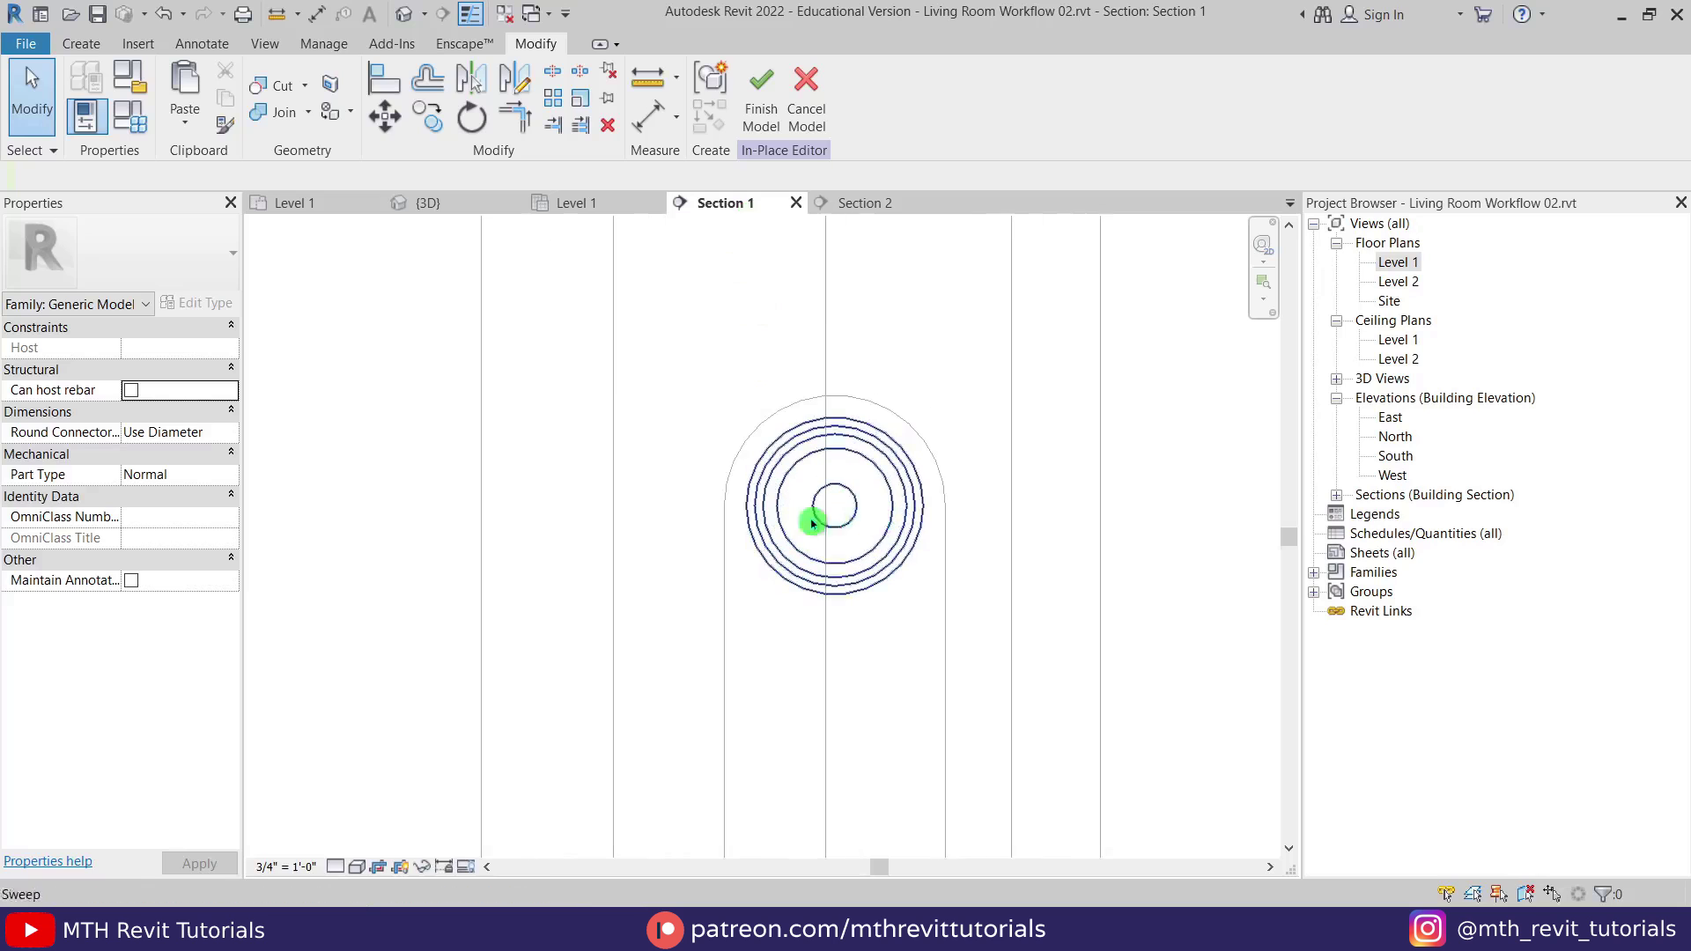
click(81, 43)
click(188, 97)
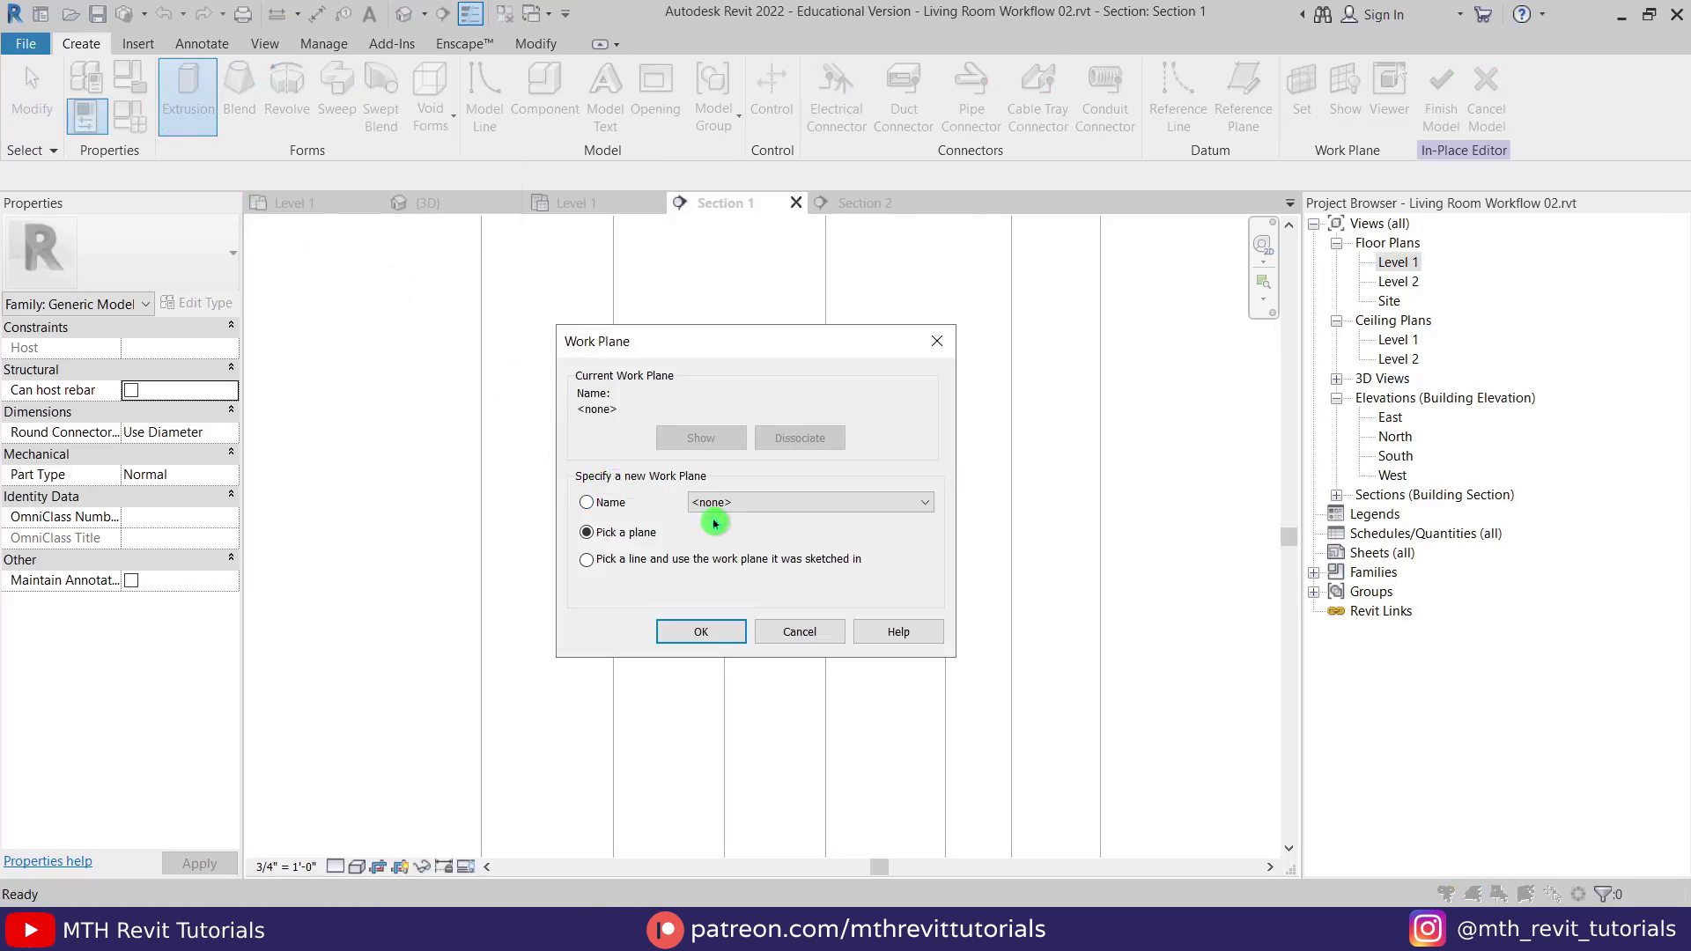
click(696, 632)
scroll(744, 551, up, 5)
click(763, 550)
click(850, 124)
scroll(761, 542, up, 3)
click(773, 501)
click(762, 117)
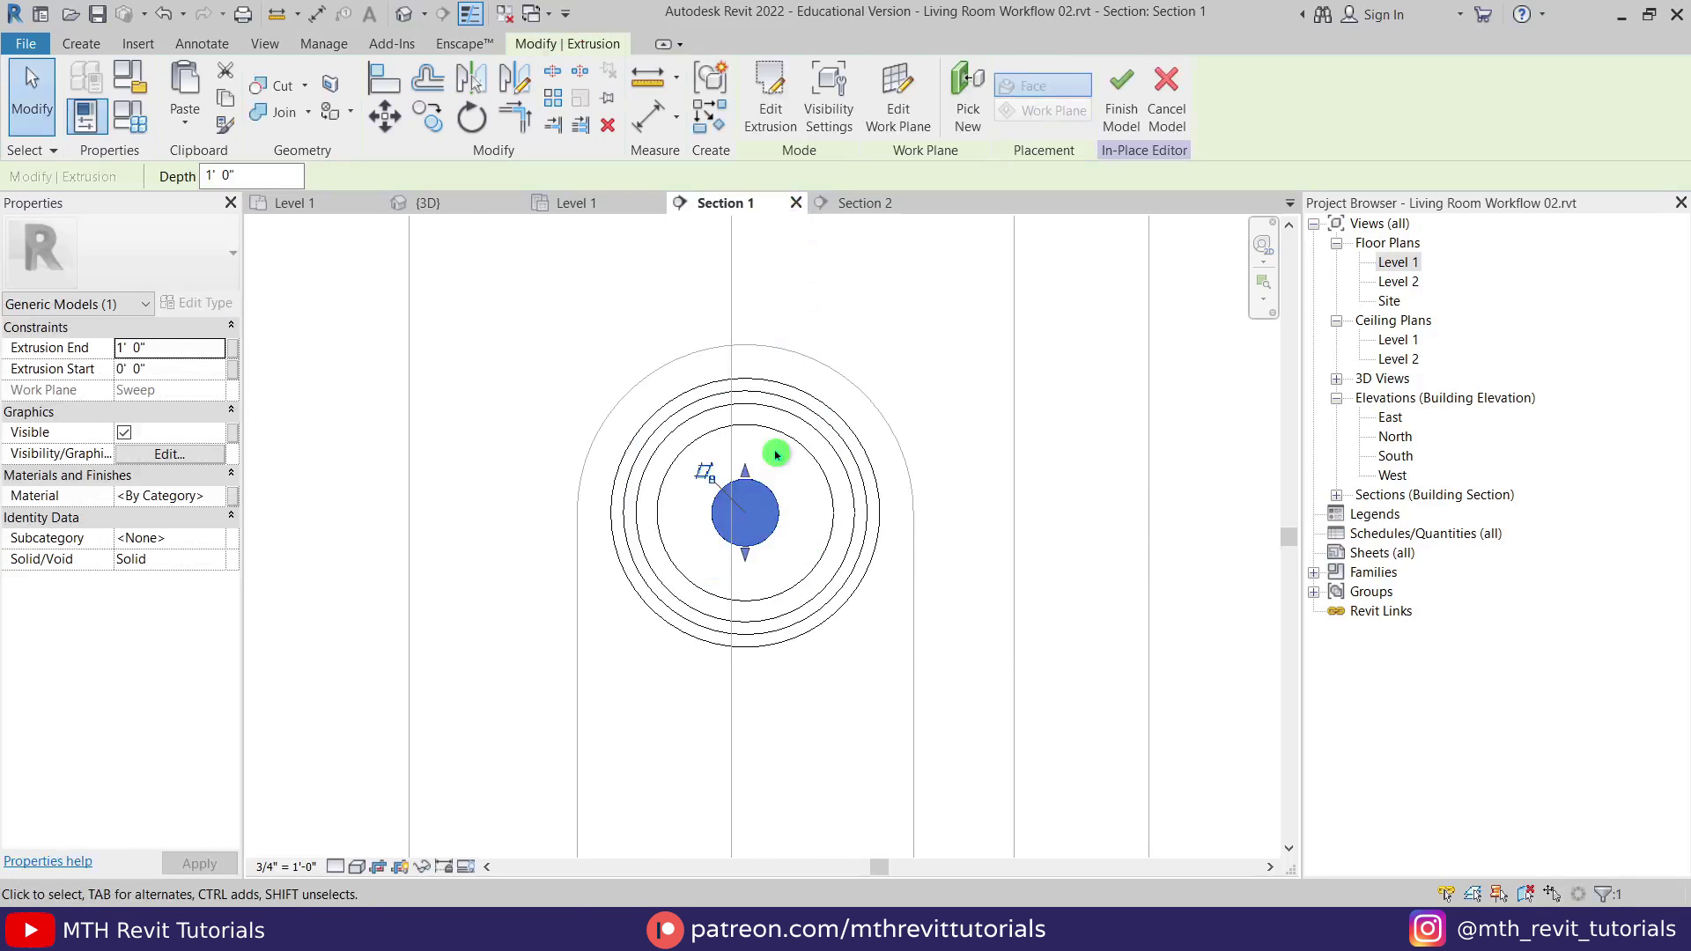
Set the central disc's extrusion end to 1/2" in the 3D view.
click(457, 199)
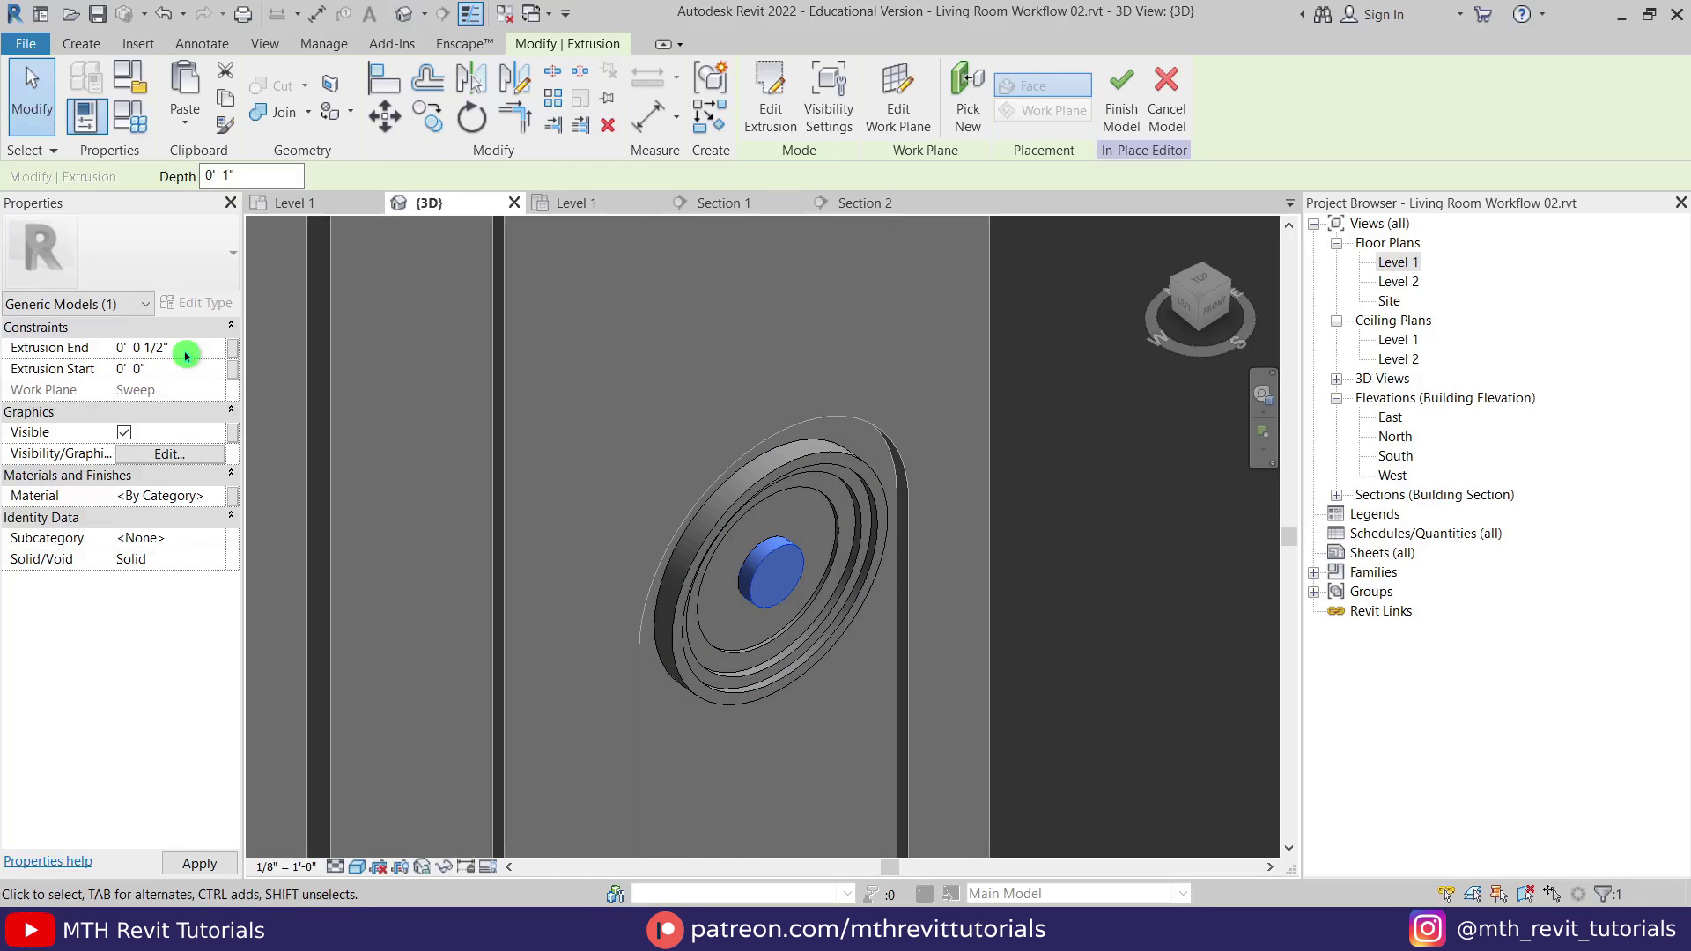
key(Escape)
scroll(781, 585, up, 2)
scroll(781, 559, down, 4)
mouse_move(784, 687)
shift+middle_down()
mouse_move(811, 702)
mouse_move(781, 672)
mouse_move(755, 701)
shift+middle_up()
scroll(755, 702, up, 1)
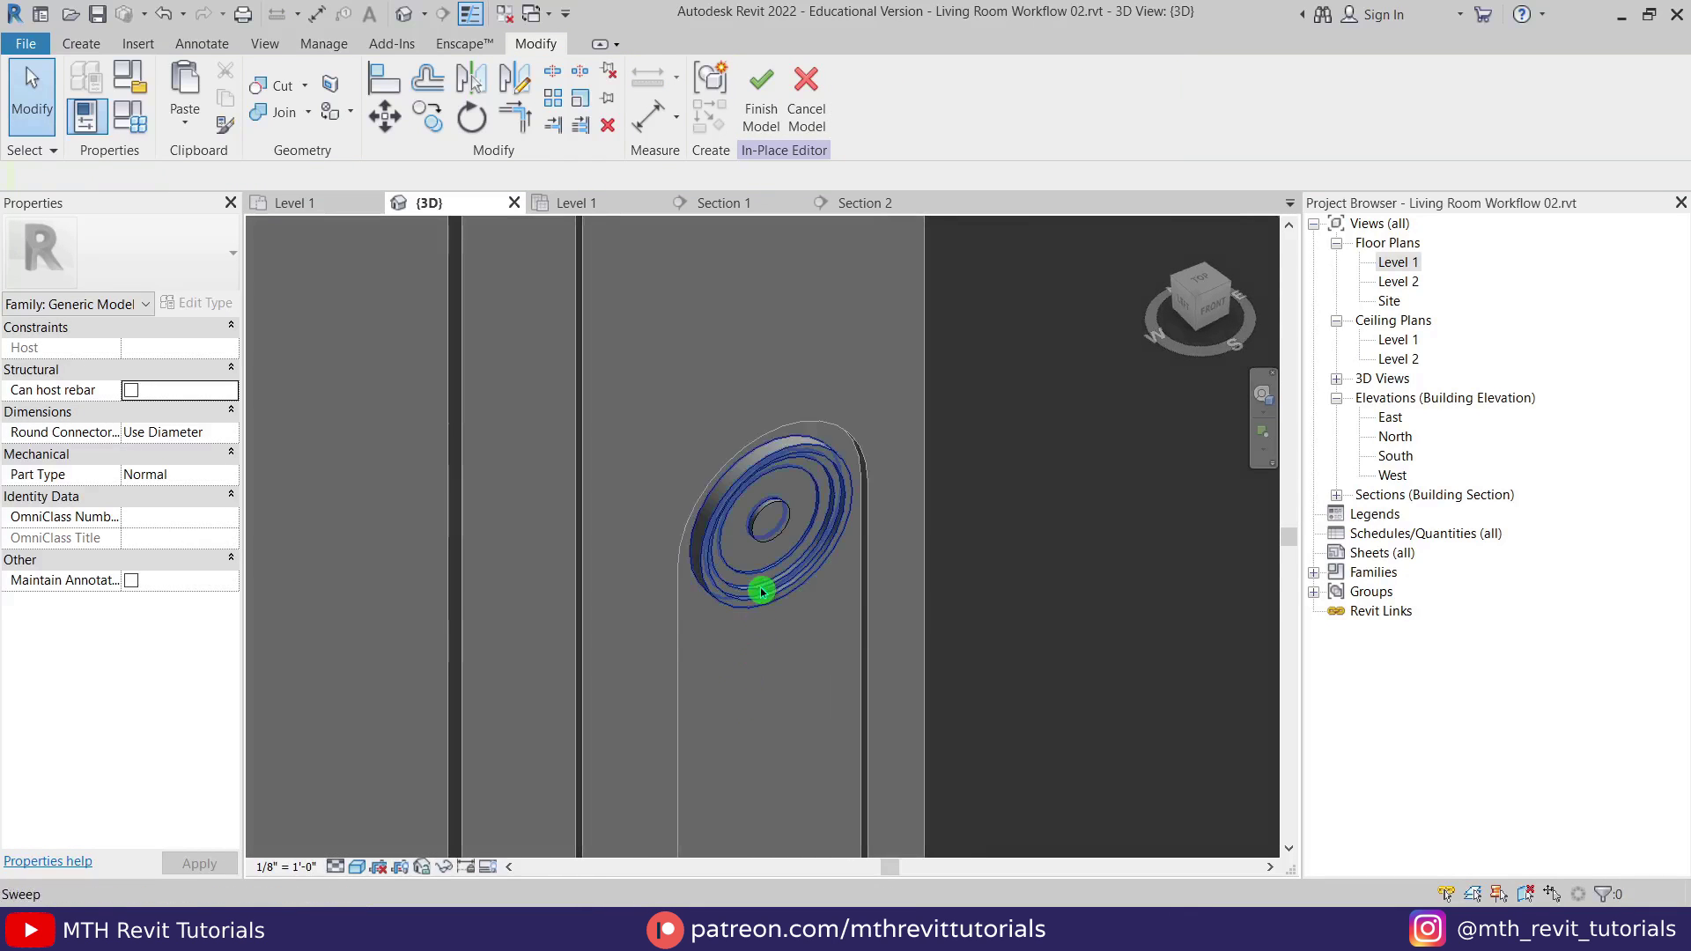
Associate the ornament sweep's material with a new family type parameter named Metal.
click(758, 585)
click(230, 467)
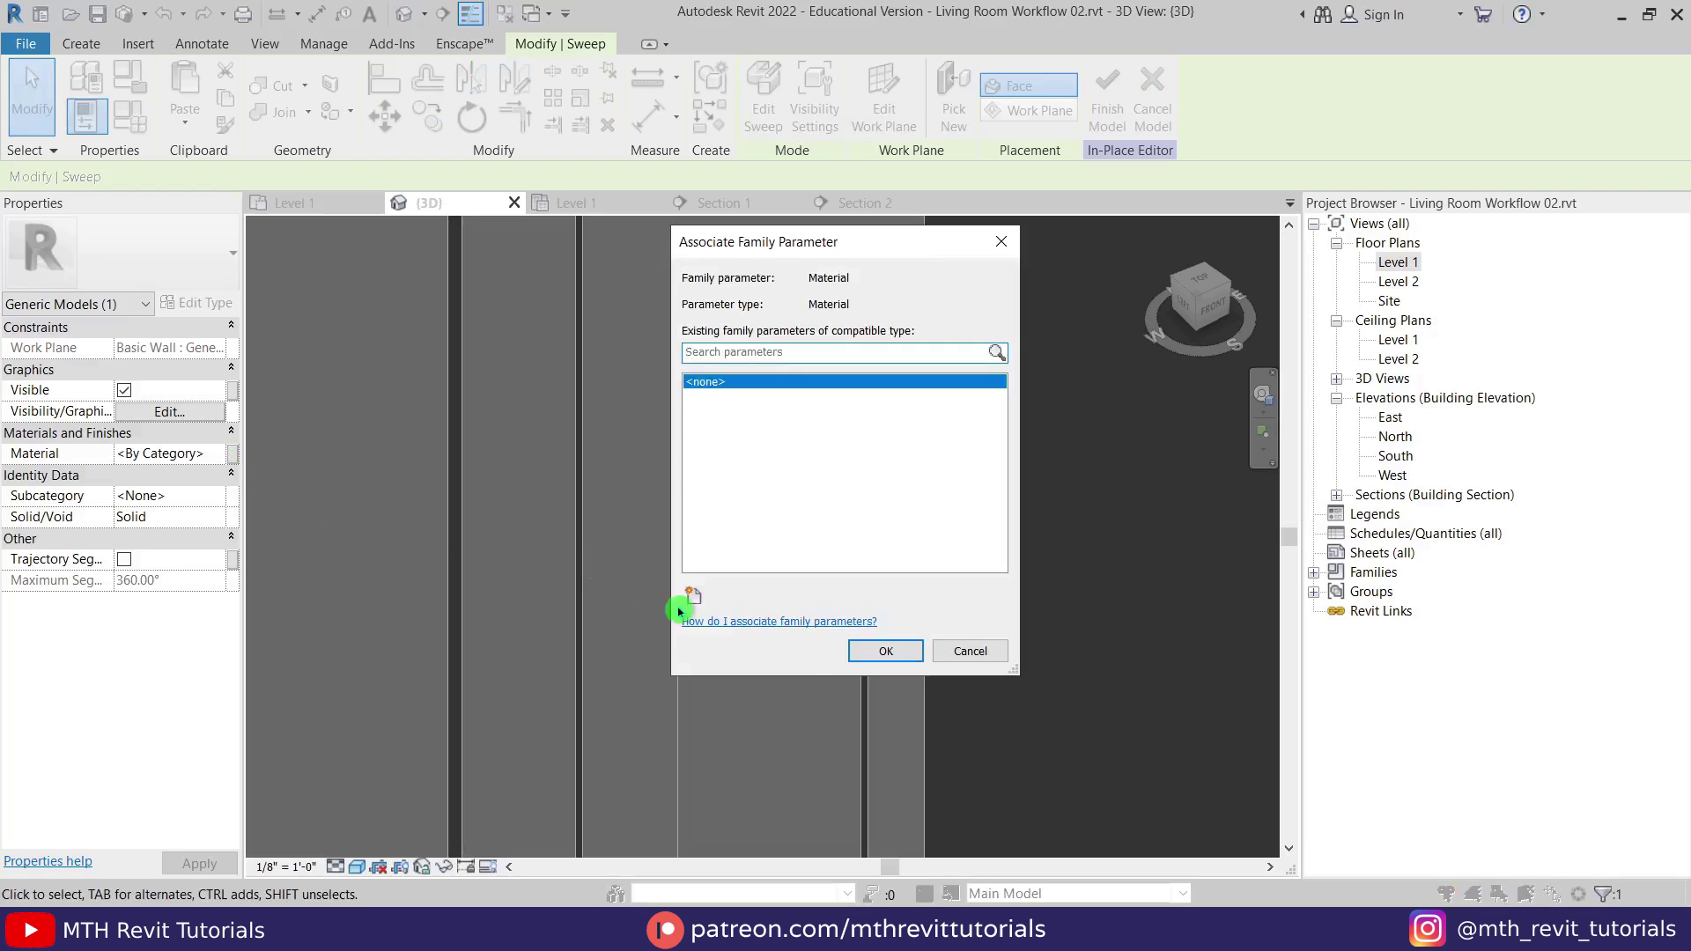
click(680, 606)
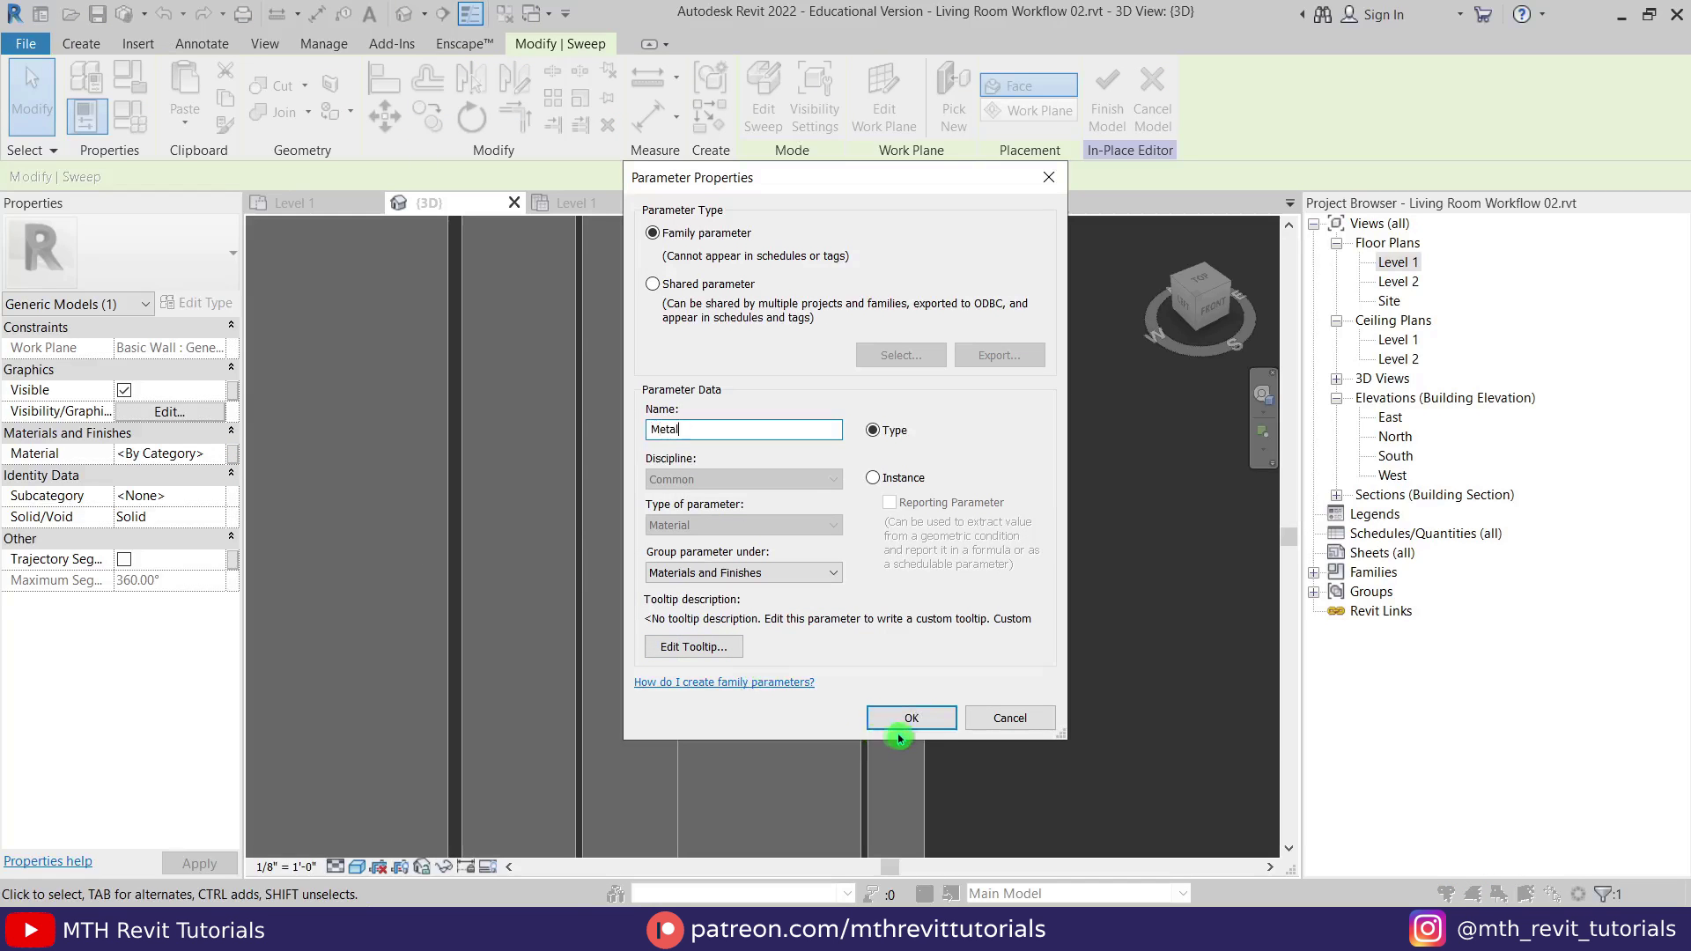
click(898, 724)
click(887, 649)
click(754, 637)
Associate the central disc extrusion's material with a new family type parameter named LED.
click(774, 520)
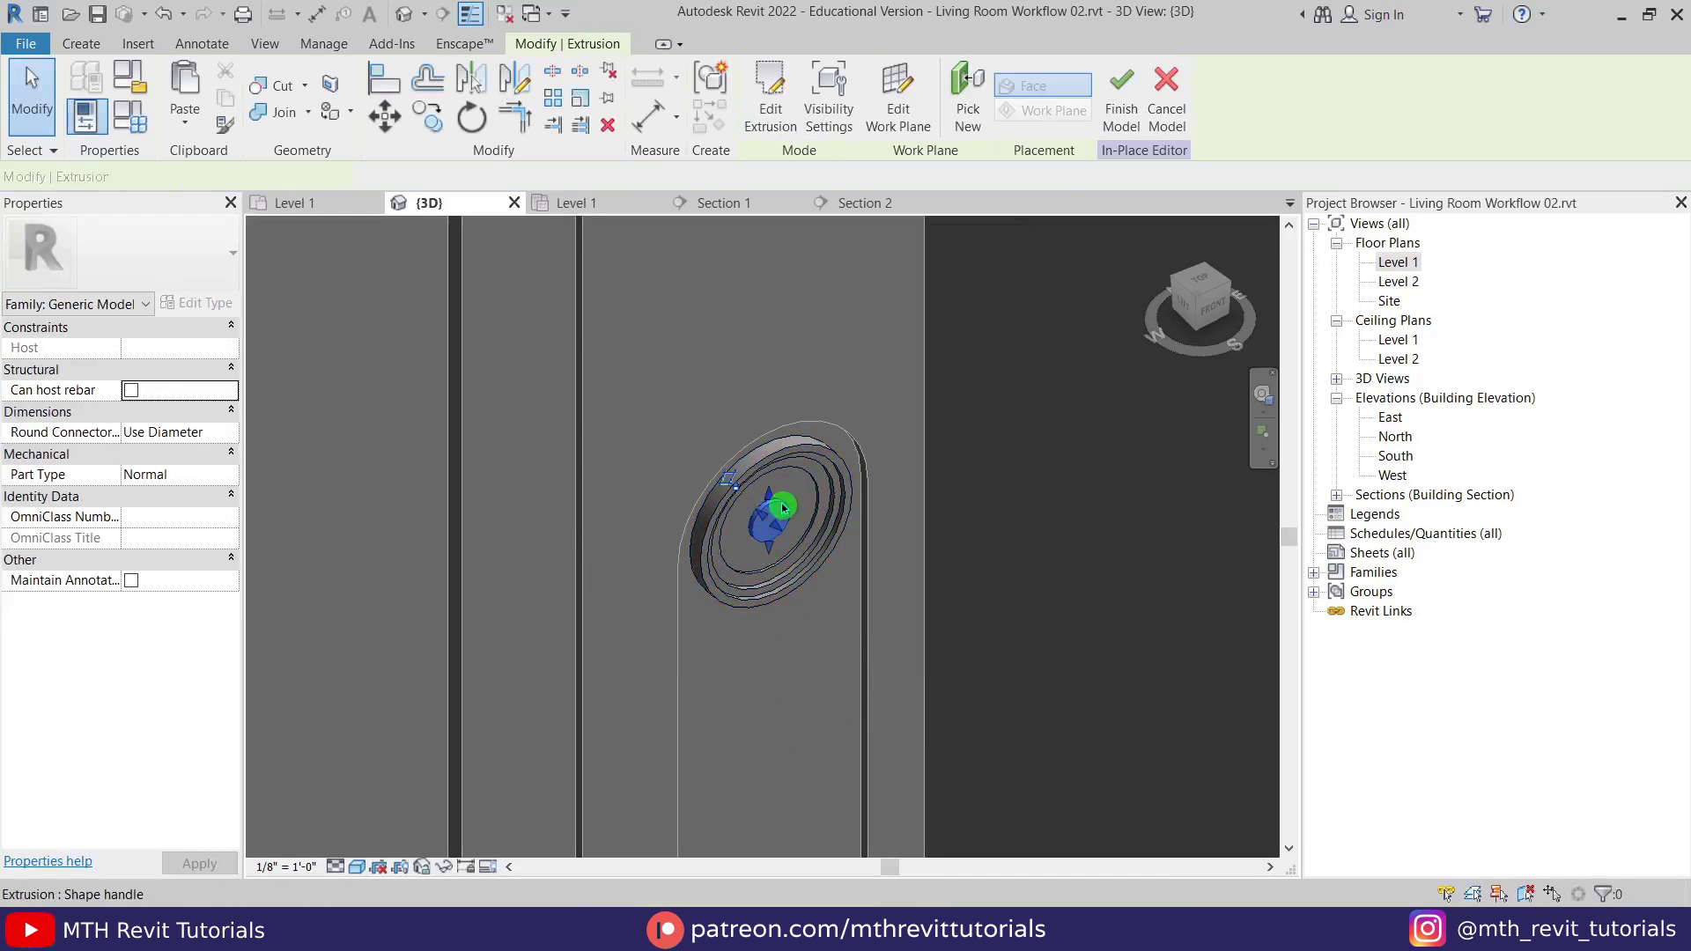
click(233, 497)
click(696, 606)
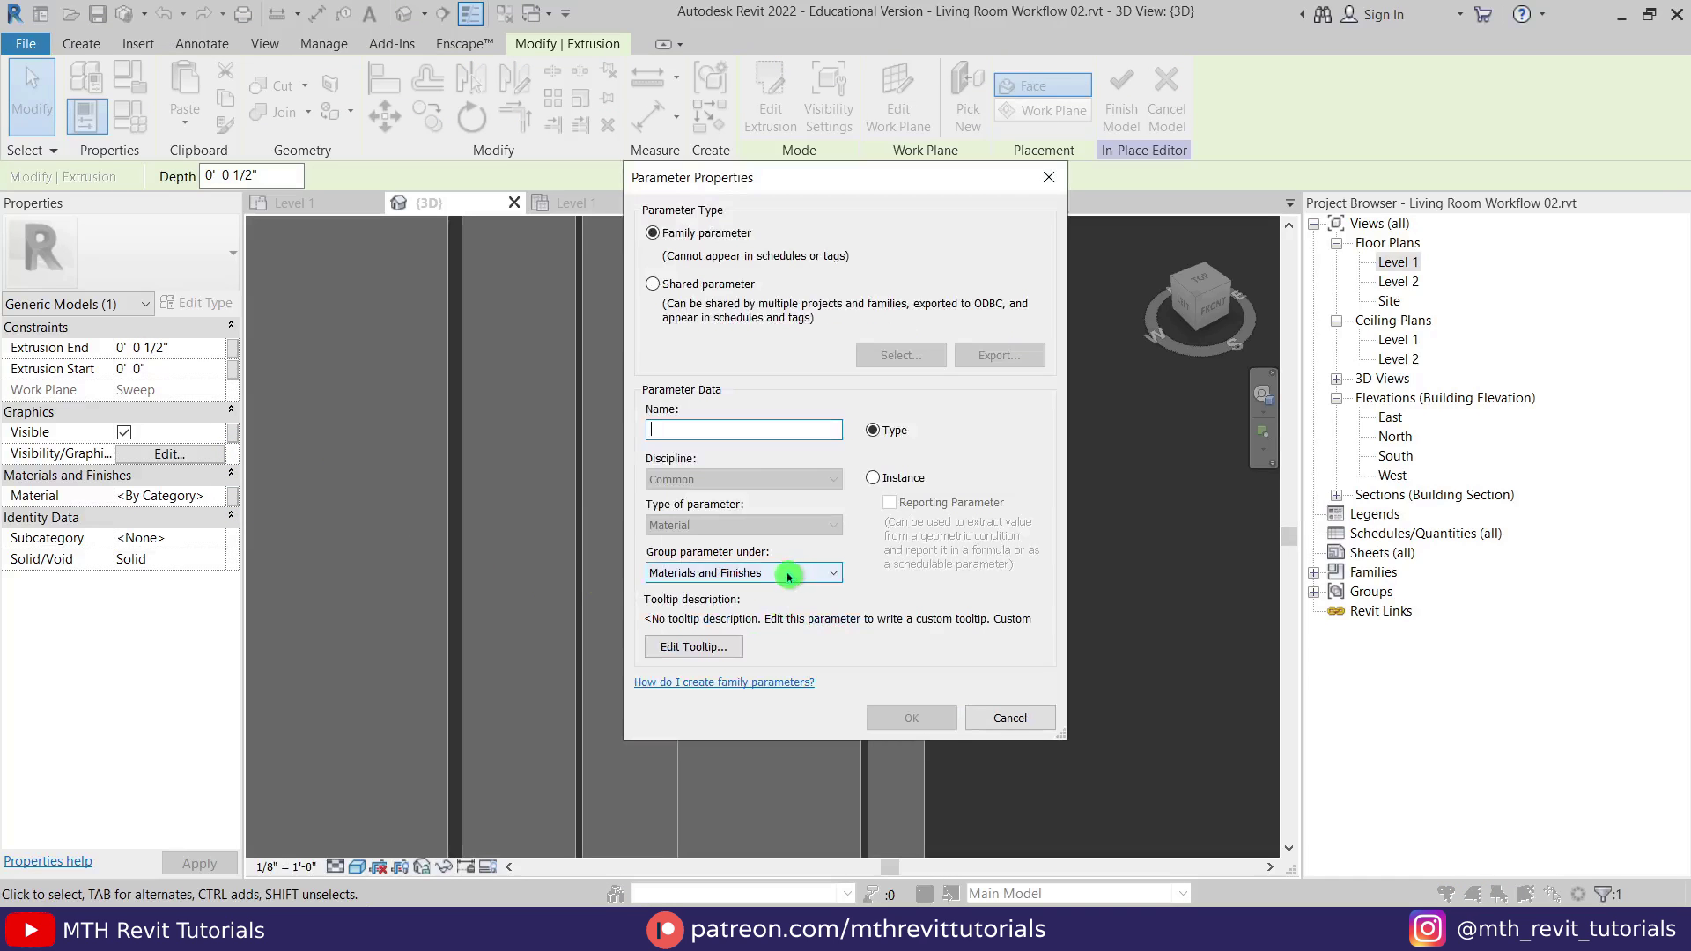
click(911, 718)
click(868, 652)
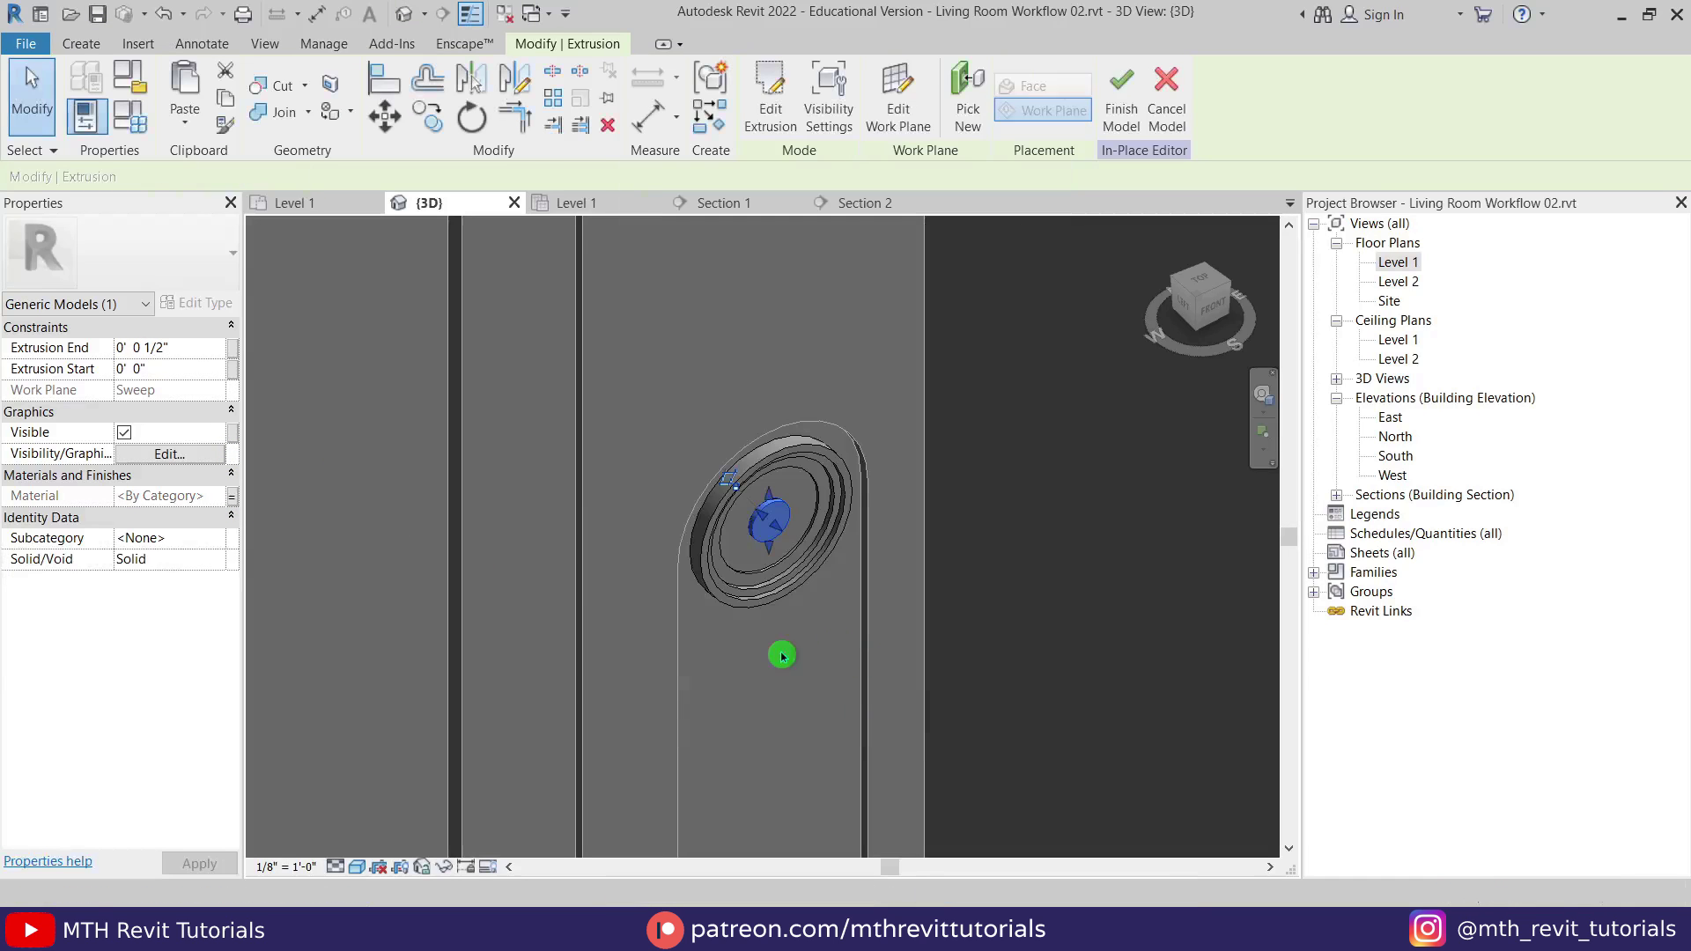
key(Escape)
Dissociate the ornament's sweep and central disc from their work planes.
drag(627, 366, 990, 657)
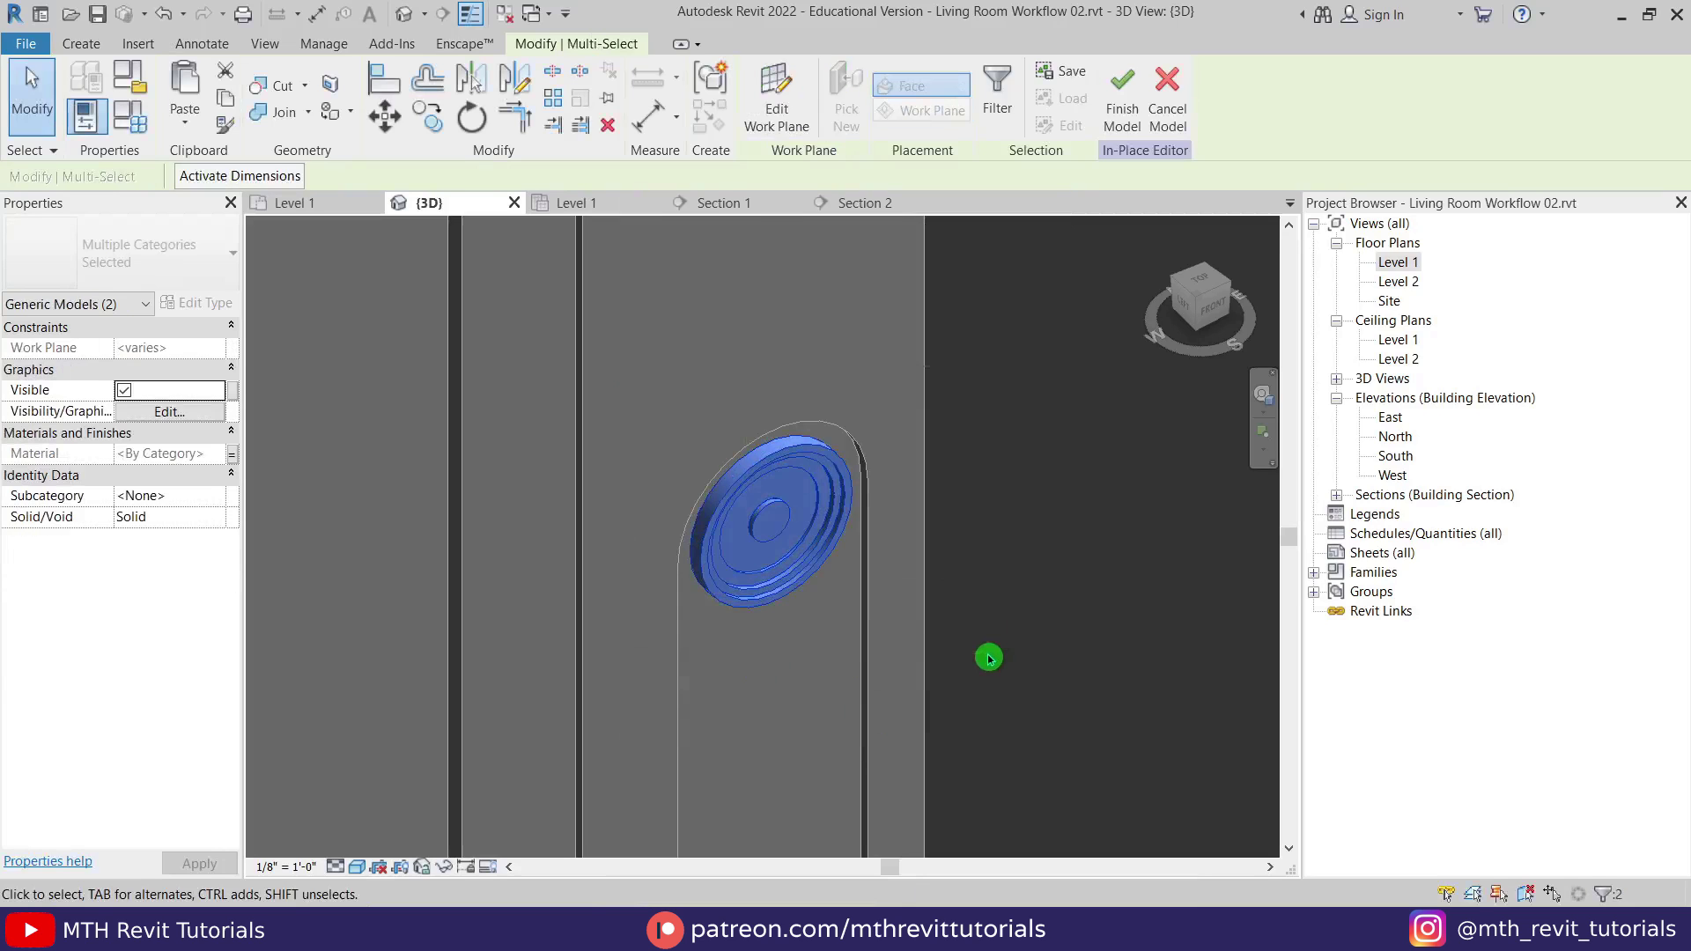
click(779, 128)
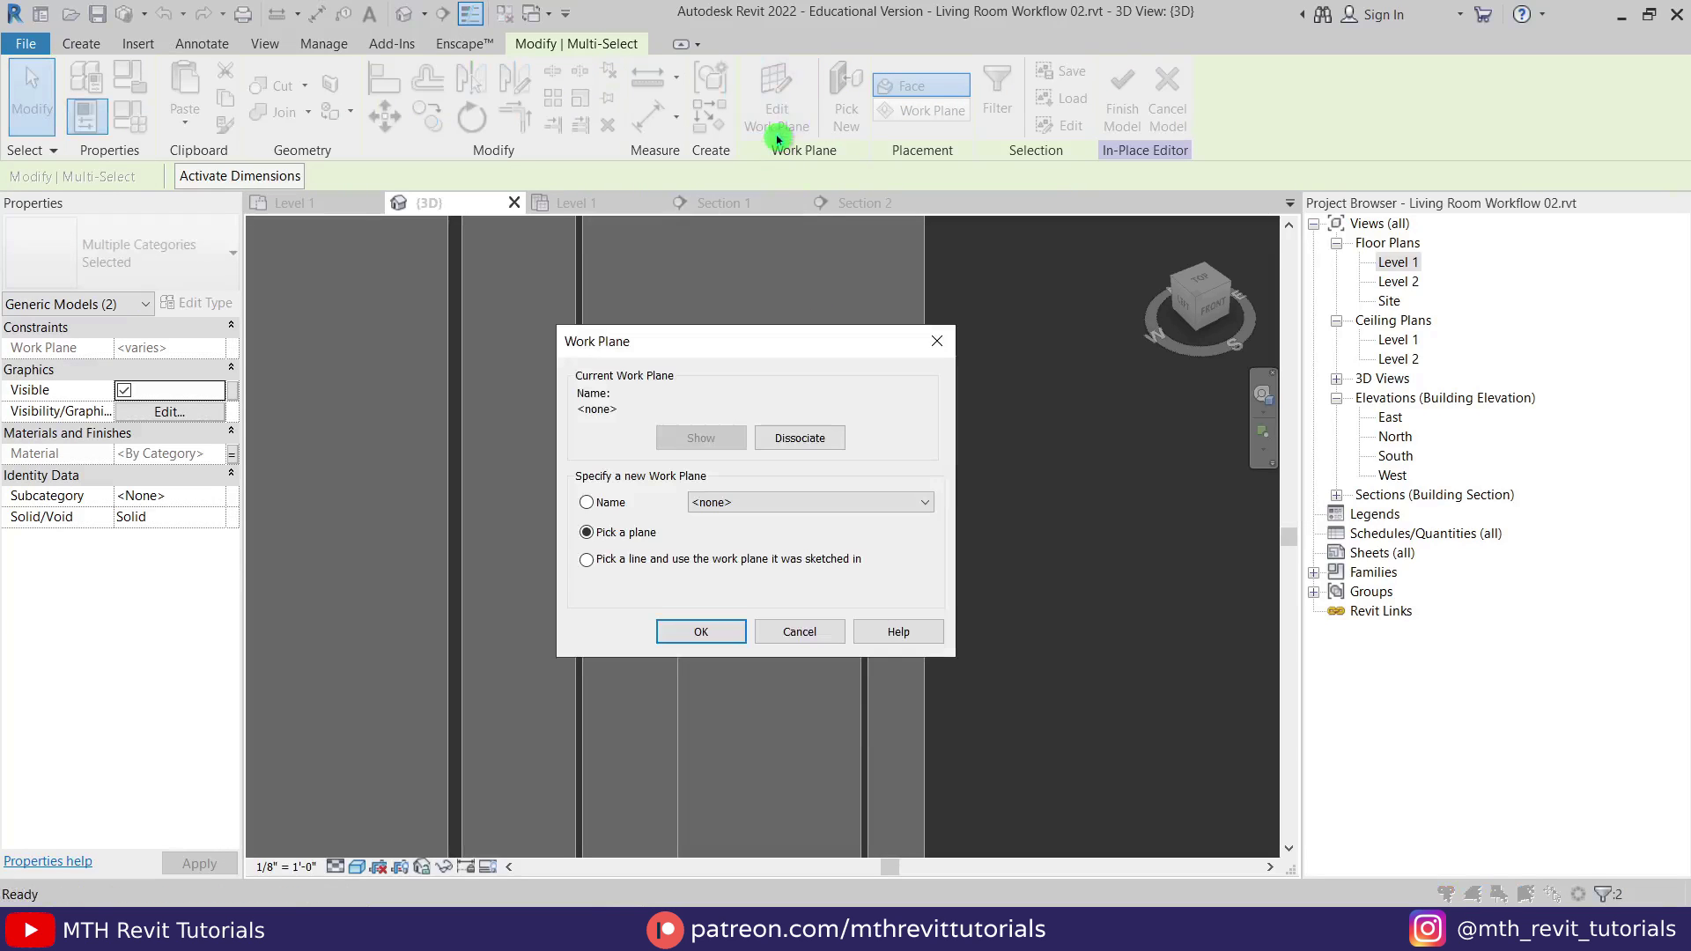
click(798, 437)
In Section 1, copy the sweep and disc from the right arch into the two arches nearer the window.
click(750, 205)
middle_drag(853, 524, 903, 522)
click(427, 117)
click(929, 461)
click(414, 461)
middle_drag(377, 499, 986, 592)
scroll(812, 488, up, 2)
click(812, 488)
key(Escape)
key(Escape)
scroll(851, 589, down, 3)
middle_drag(1171, 623, 851, 588)
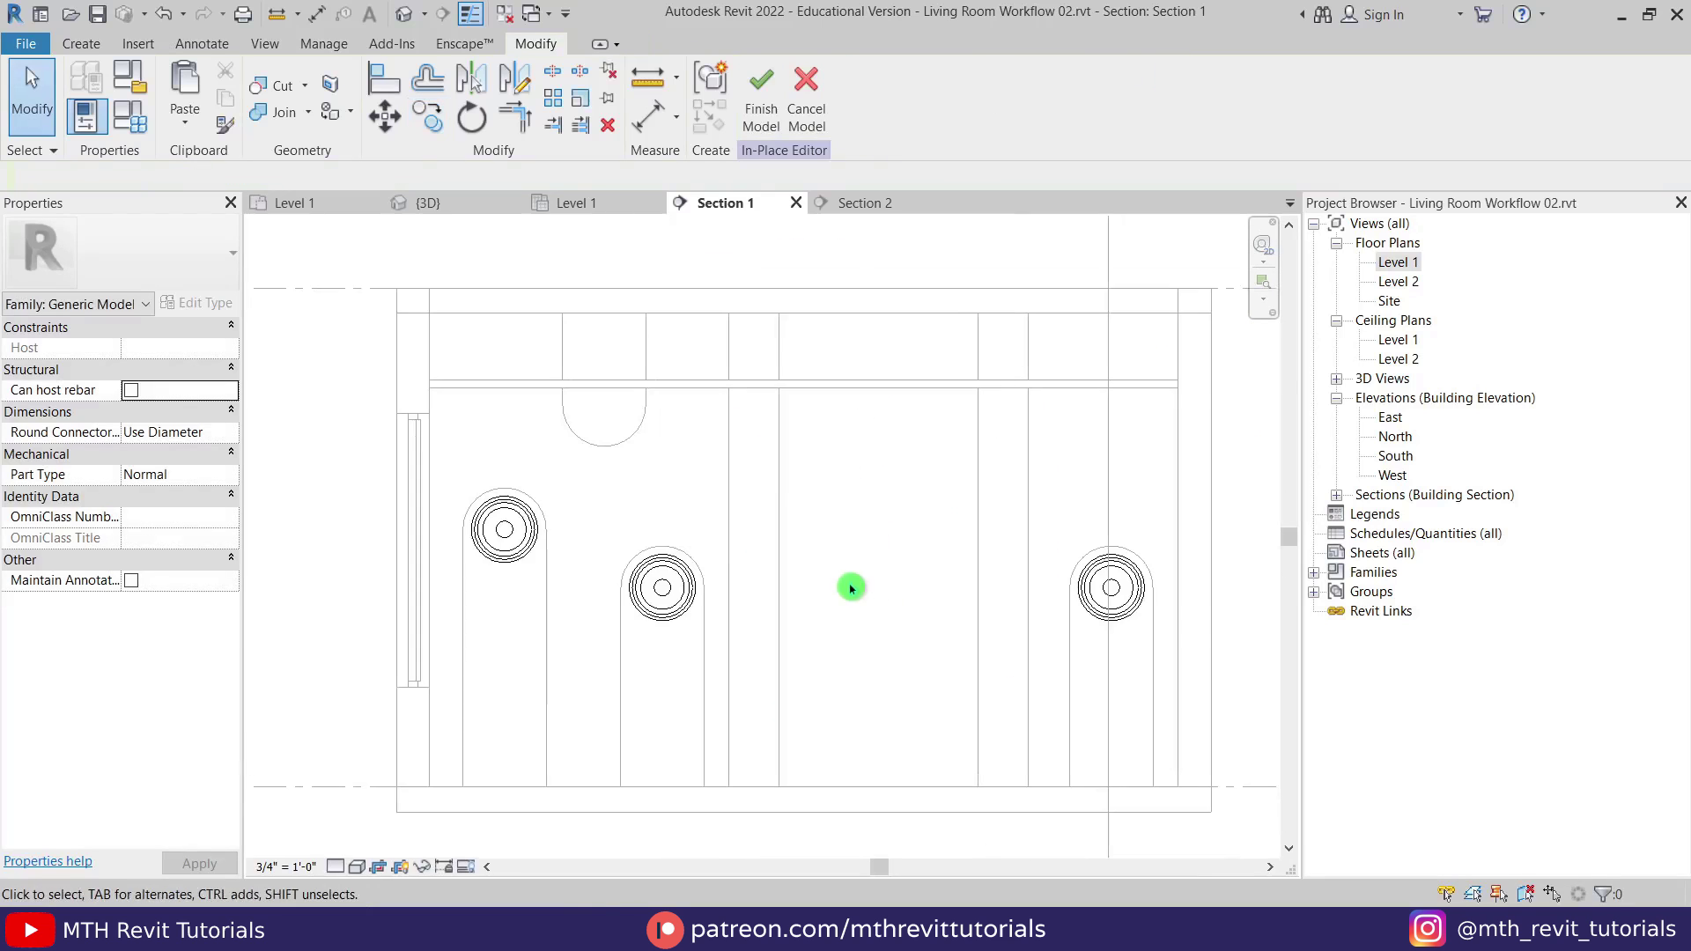
Finish the in-place ornament model and display the whole room in the 3D view.
click(761, 132)
click(428, 203)
shift+middle_drag(566, 415, 489, 581)
middle_drag(489, 582, 657, 702)
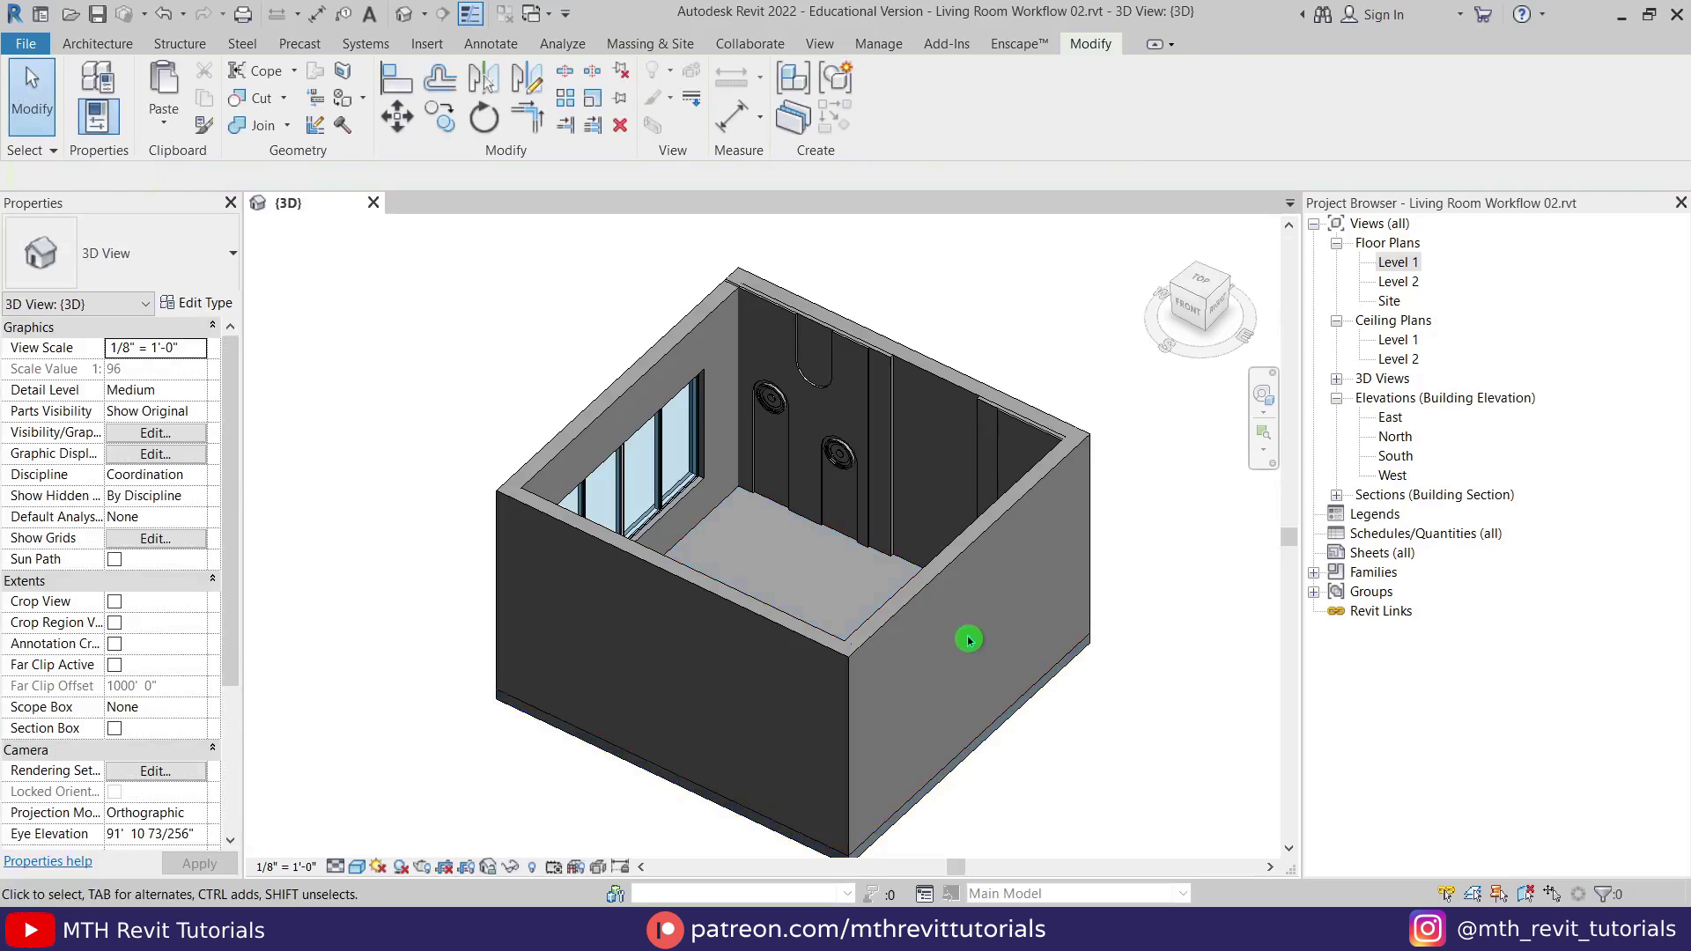
Create a material named 00 - Wall and assign it to the structure layer of the Generic - 8" wall type.
click(947, 574)
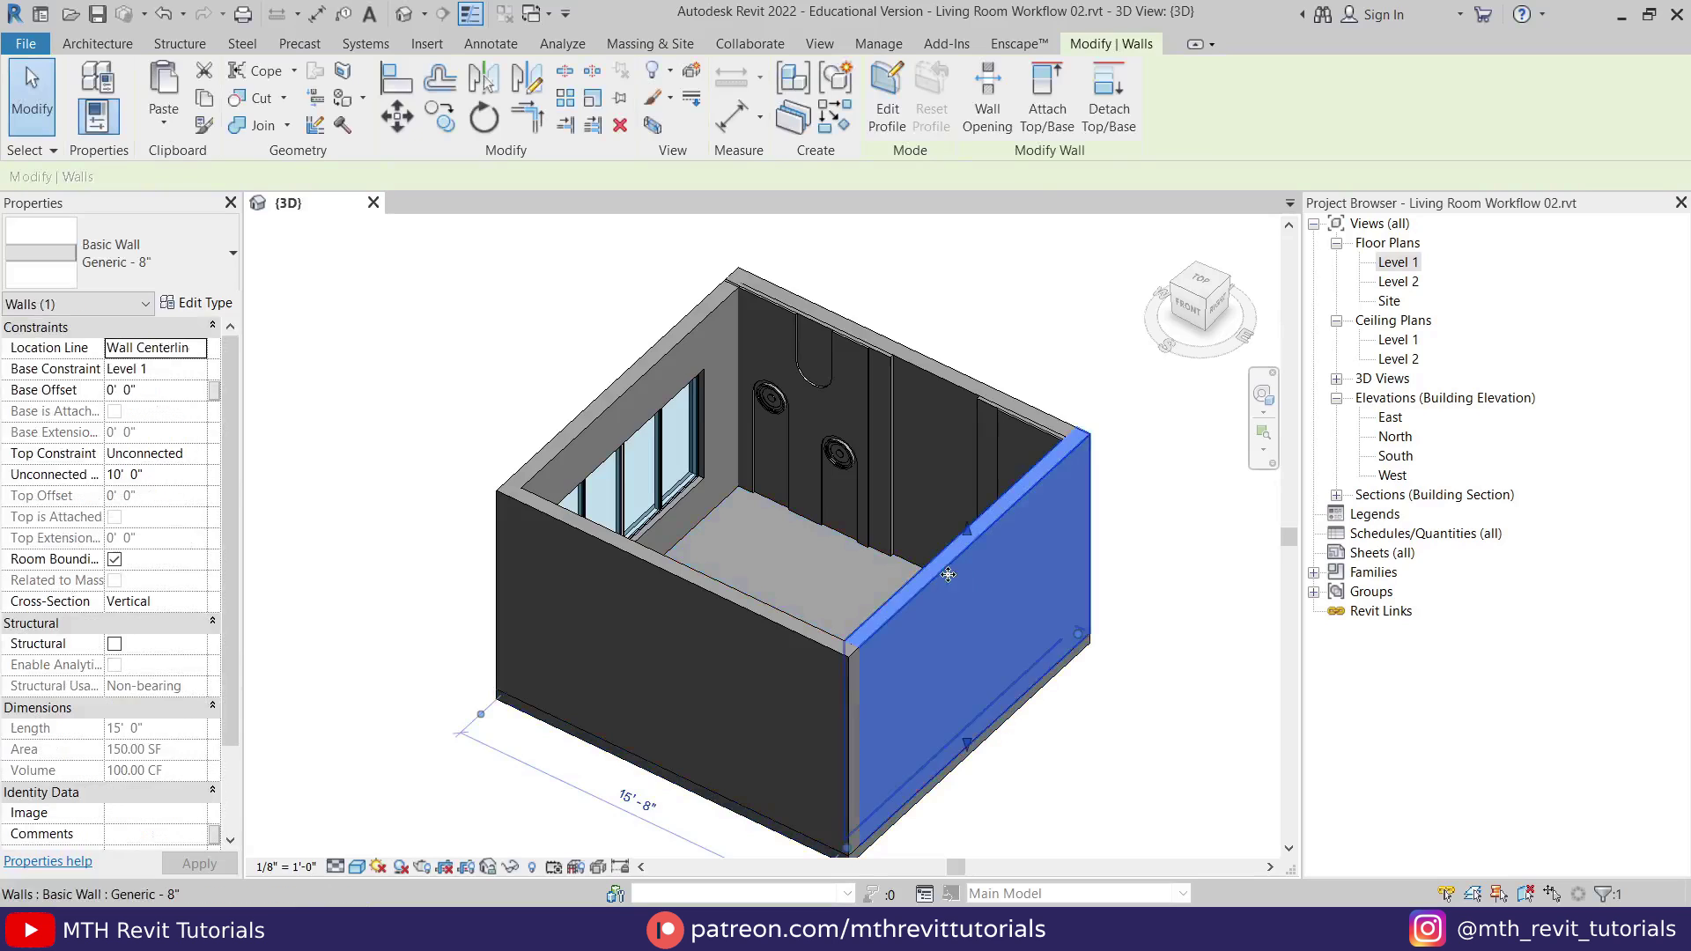
click(226, 304)
click(876, 378)
click(779, 373)
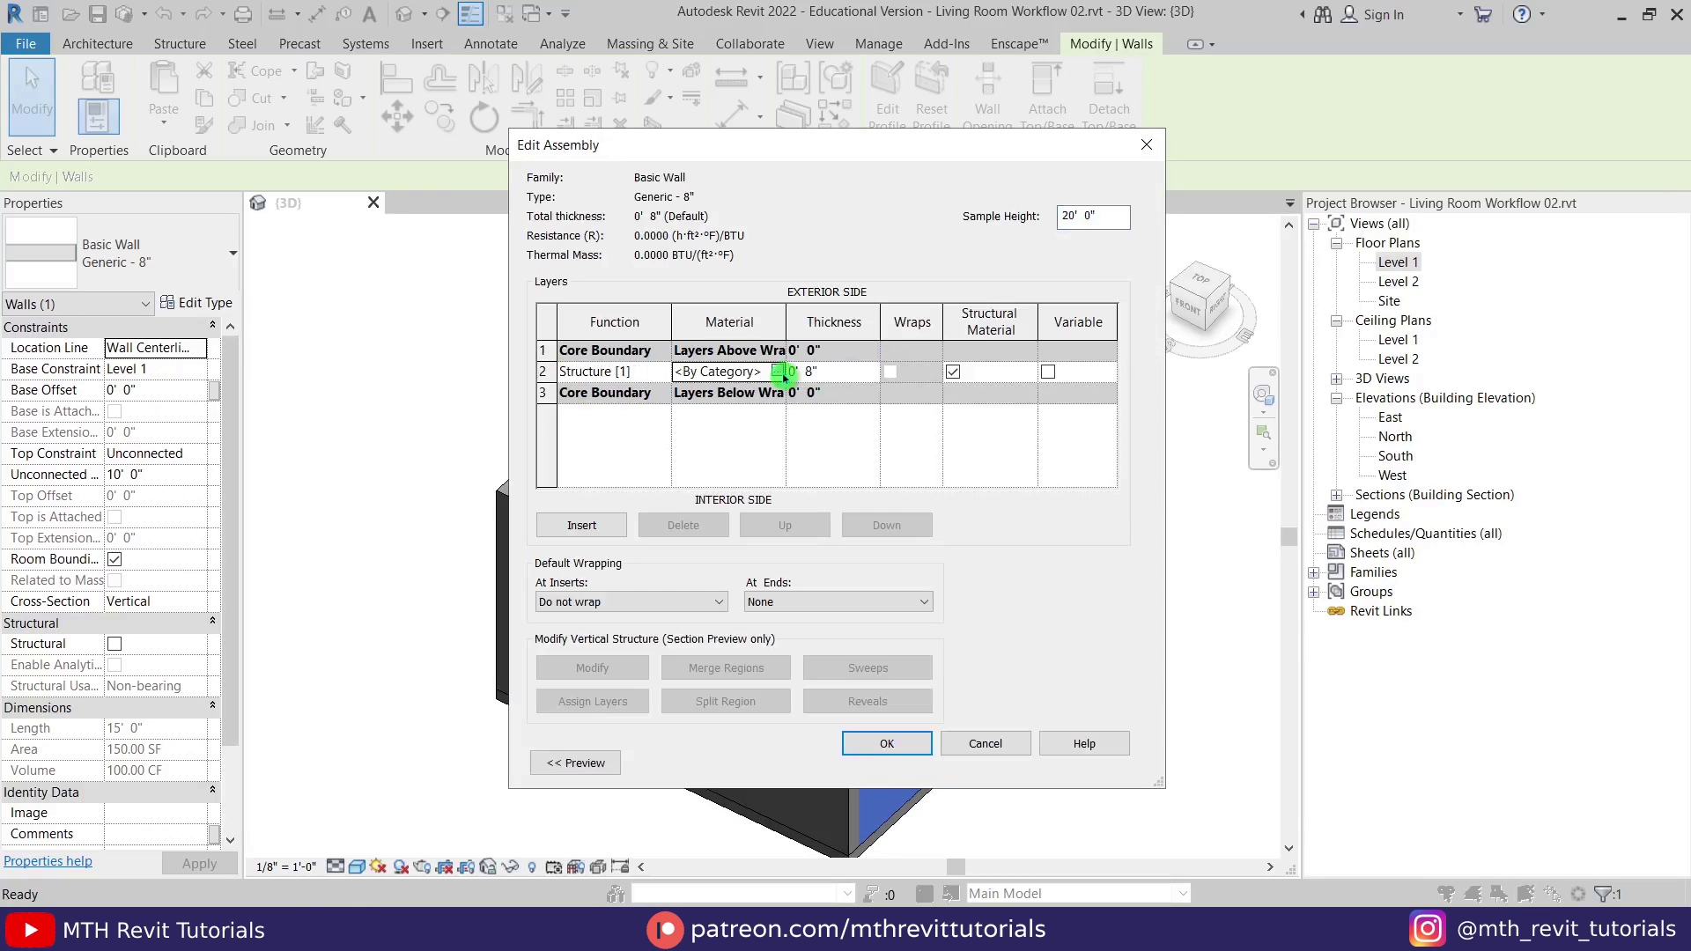
click(779, 372)
click(756, 792)
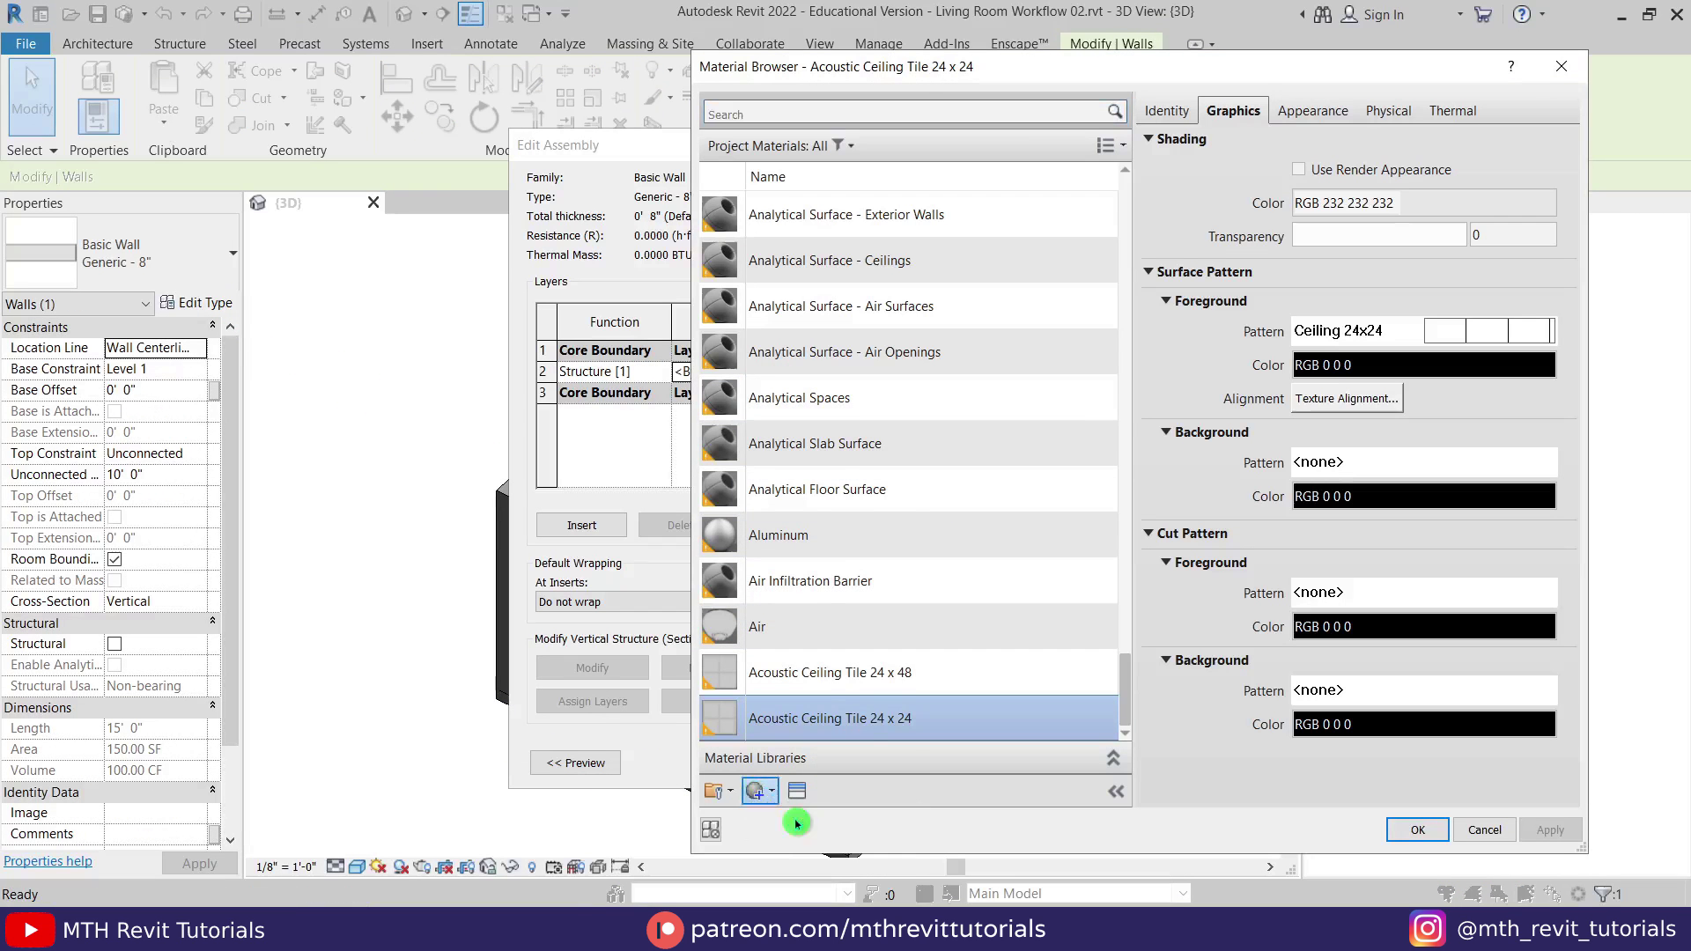
click(797, 823)
right_click(888, 445)
click(929, 522)
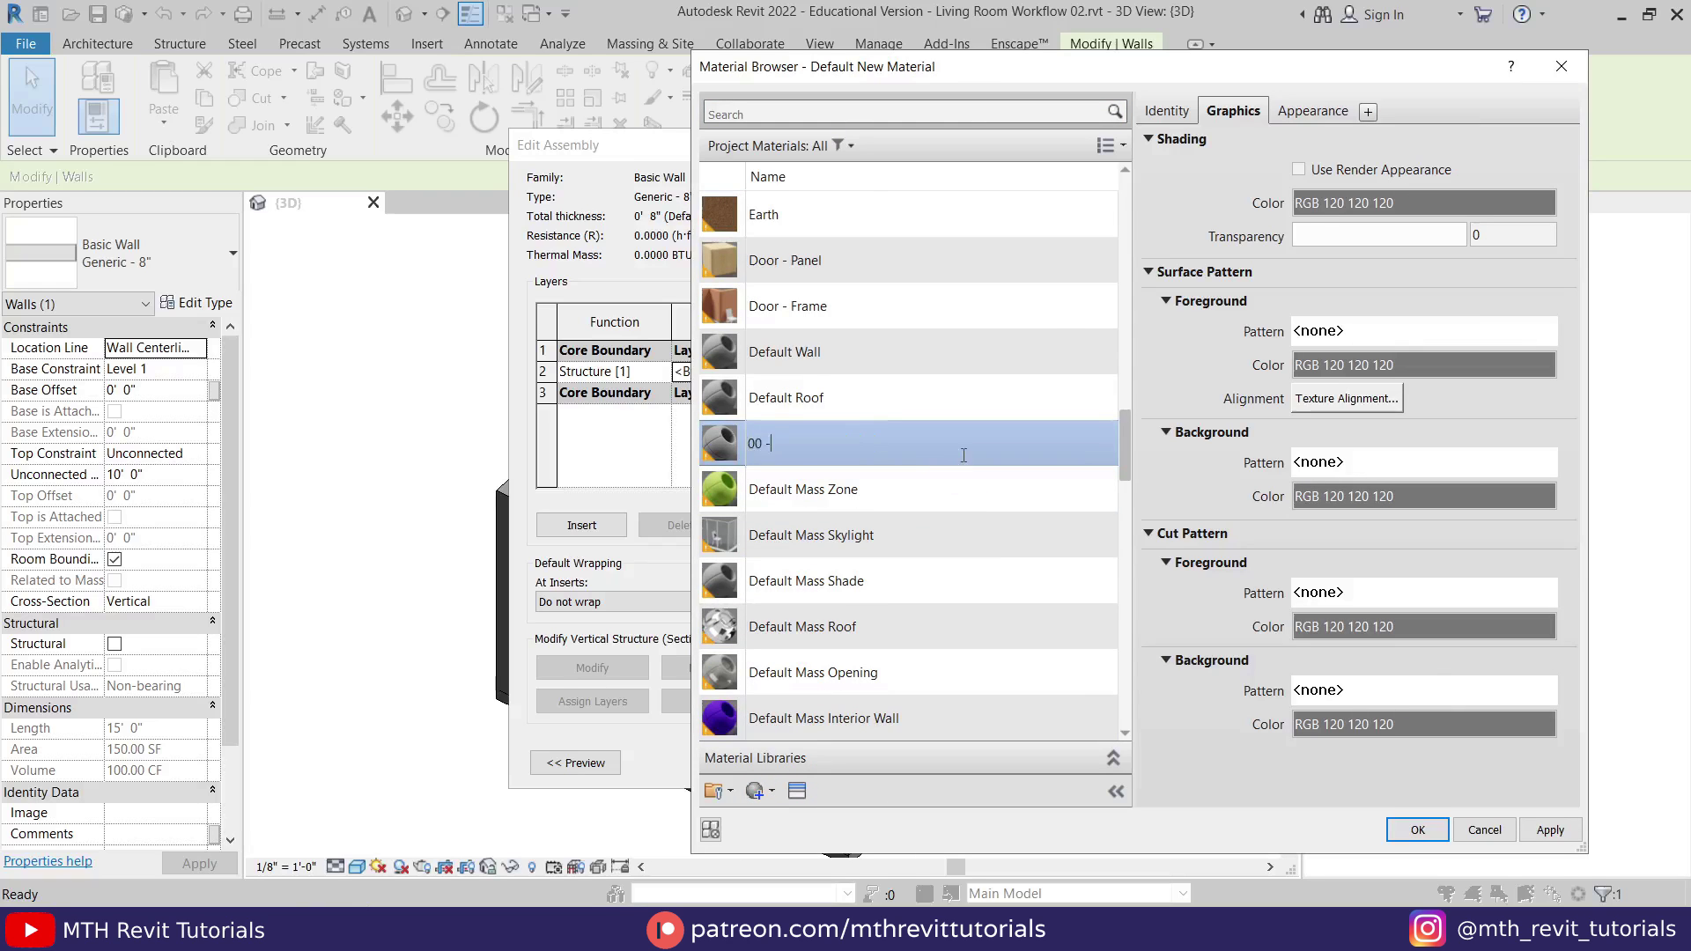
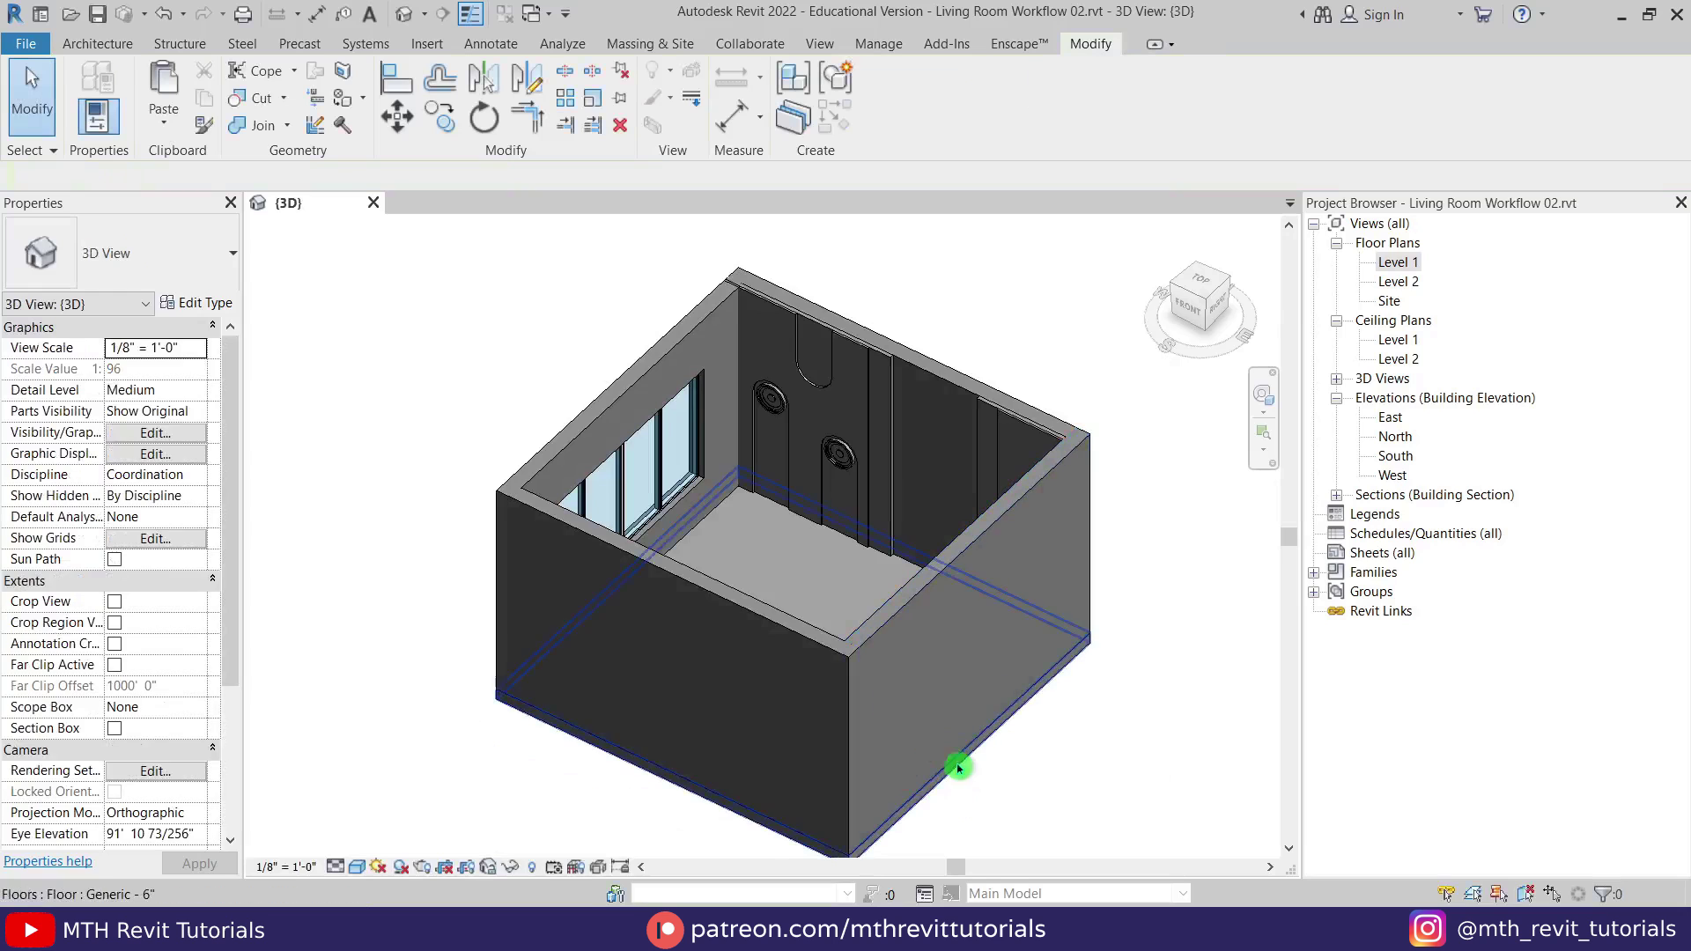
Create a material named 00 - Floor and assign it to the structure layer of the Generic - 6" floor type.
click(219, 318)
click(925, 354)
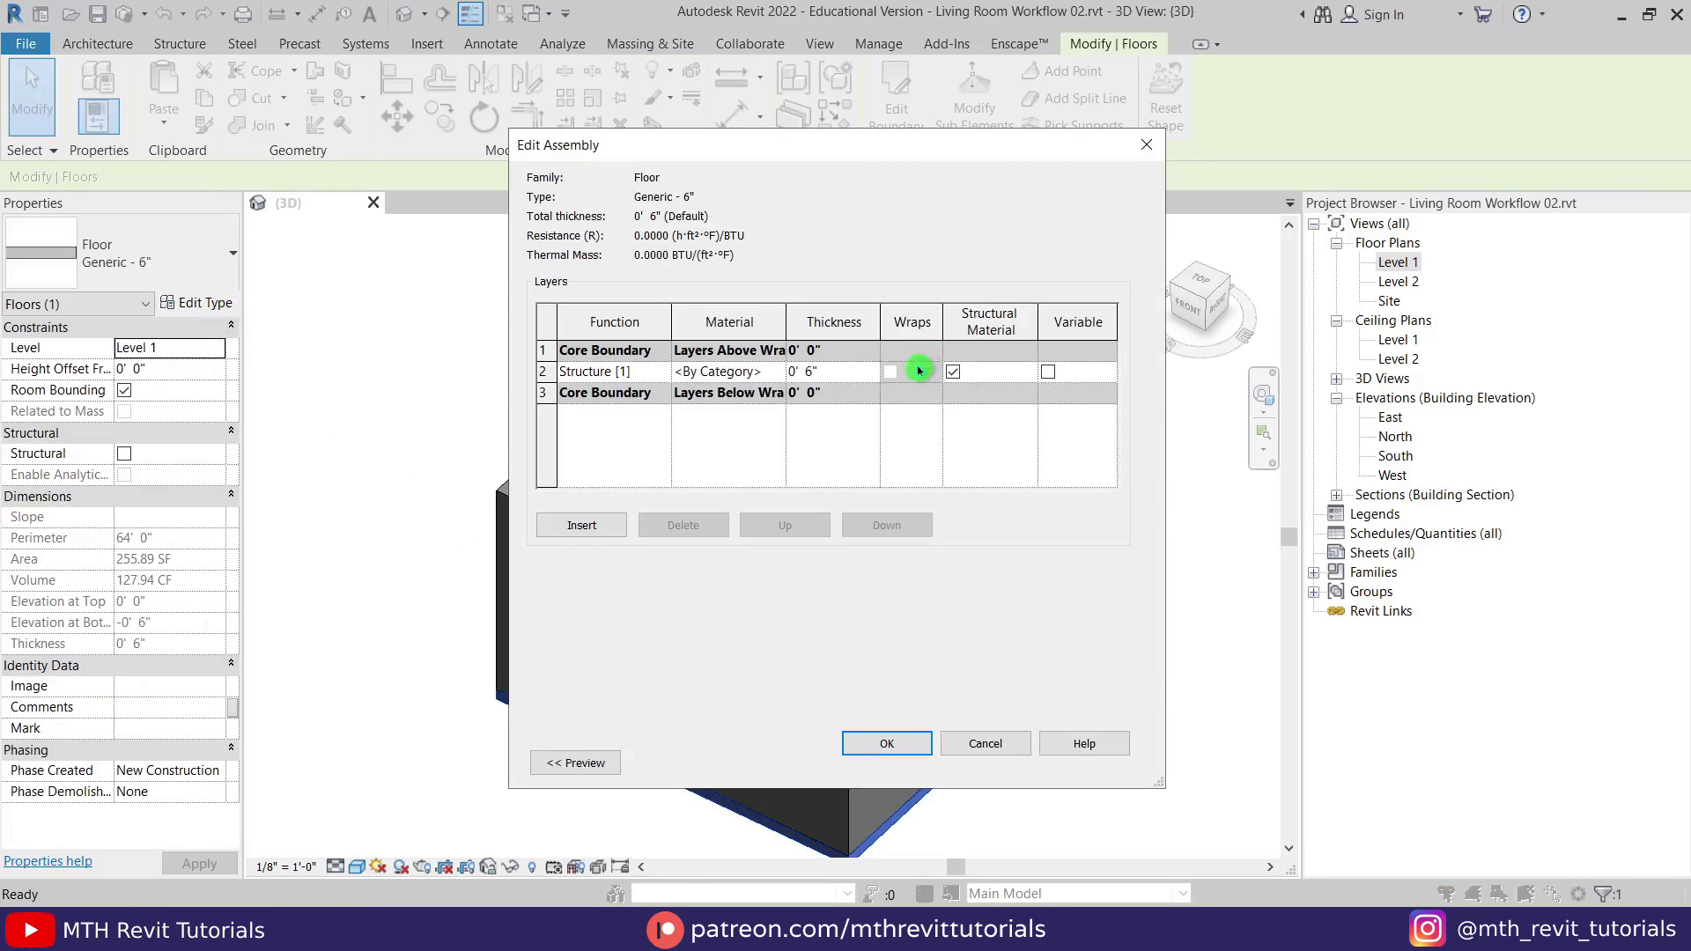
click(784, 371)
click(763, 790)
click(802, 806)
right_click(841, 473)
click(912, 532)
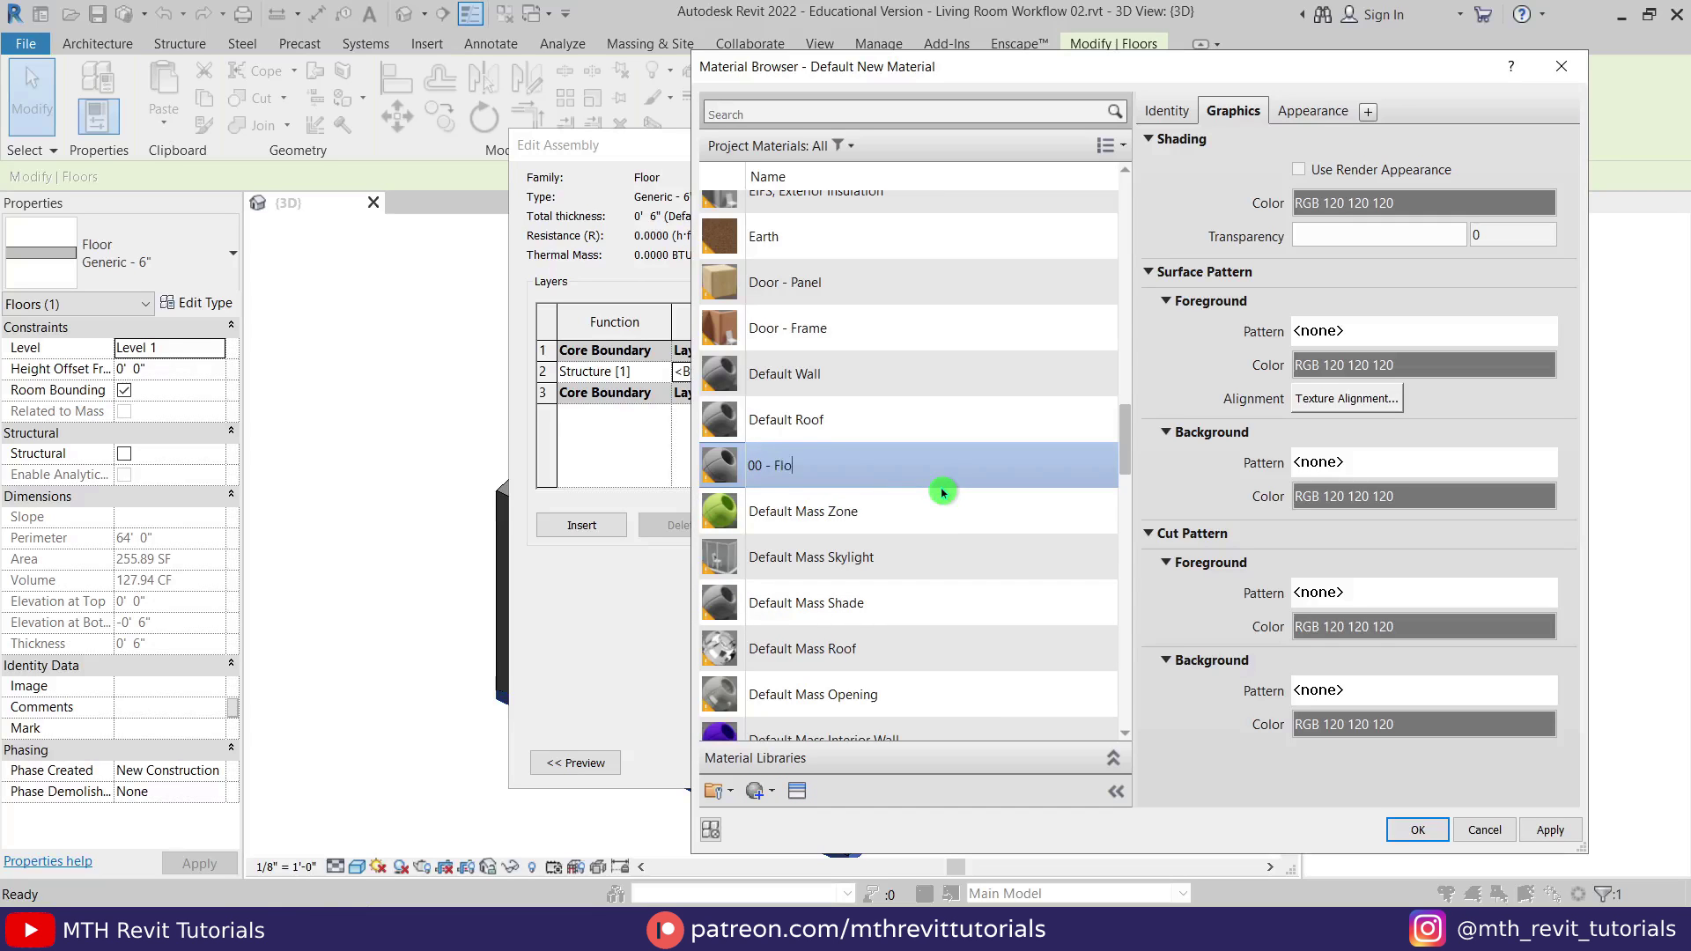
click(1409, 831)
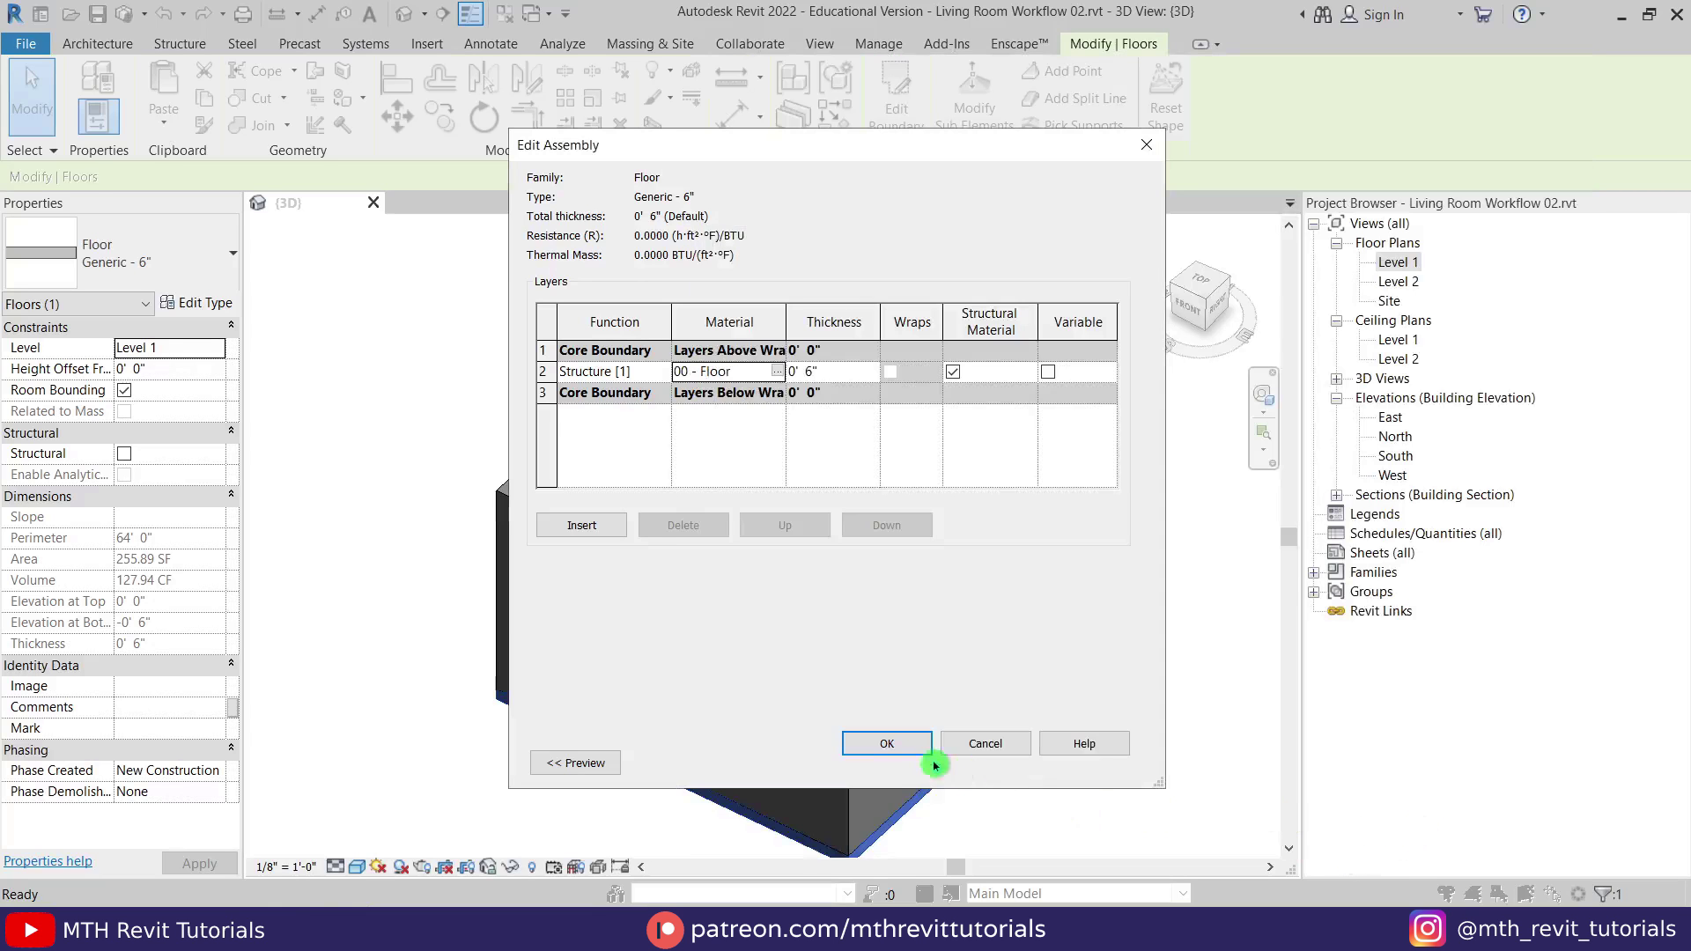
click(880, 743)
click(895, 766)
click(1038, 811)
Set the structure material of the Generic - 2" feature wall type to 00 - Wall.
scroll(784, 555, up, 3)
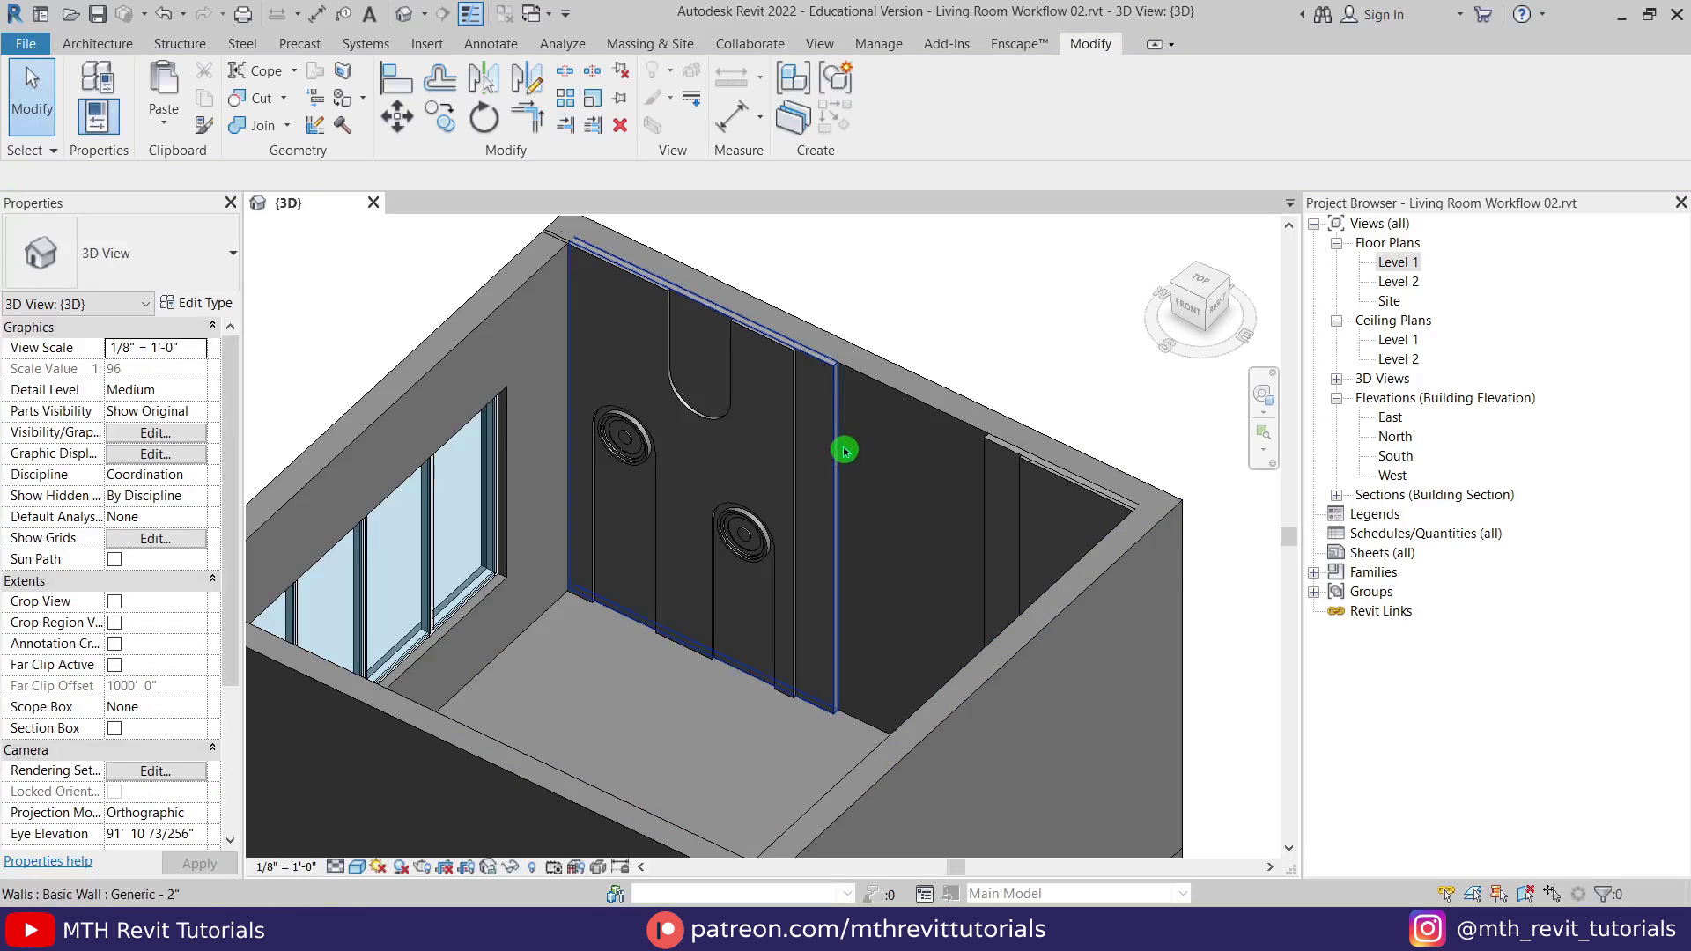
click(836, 445)
click(216, 304)
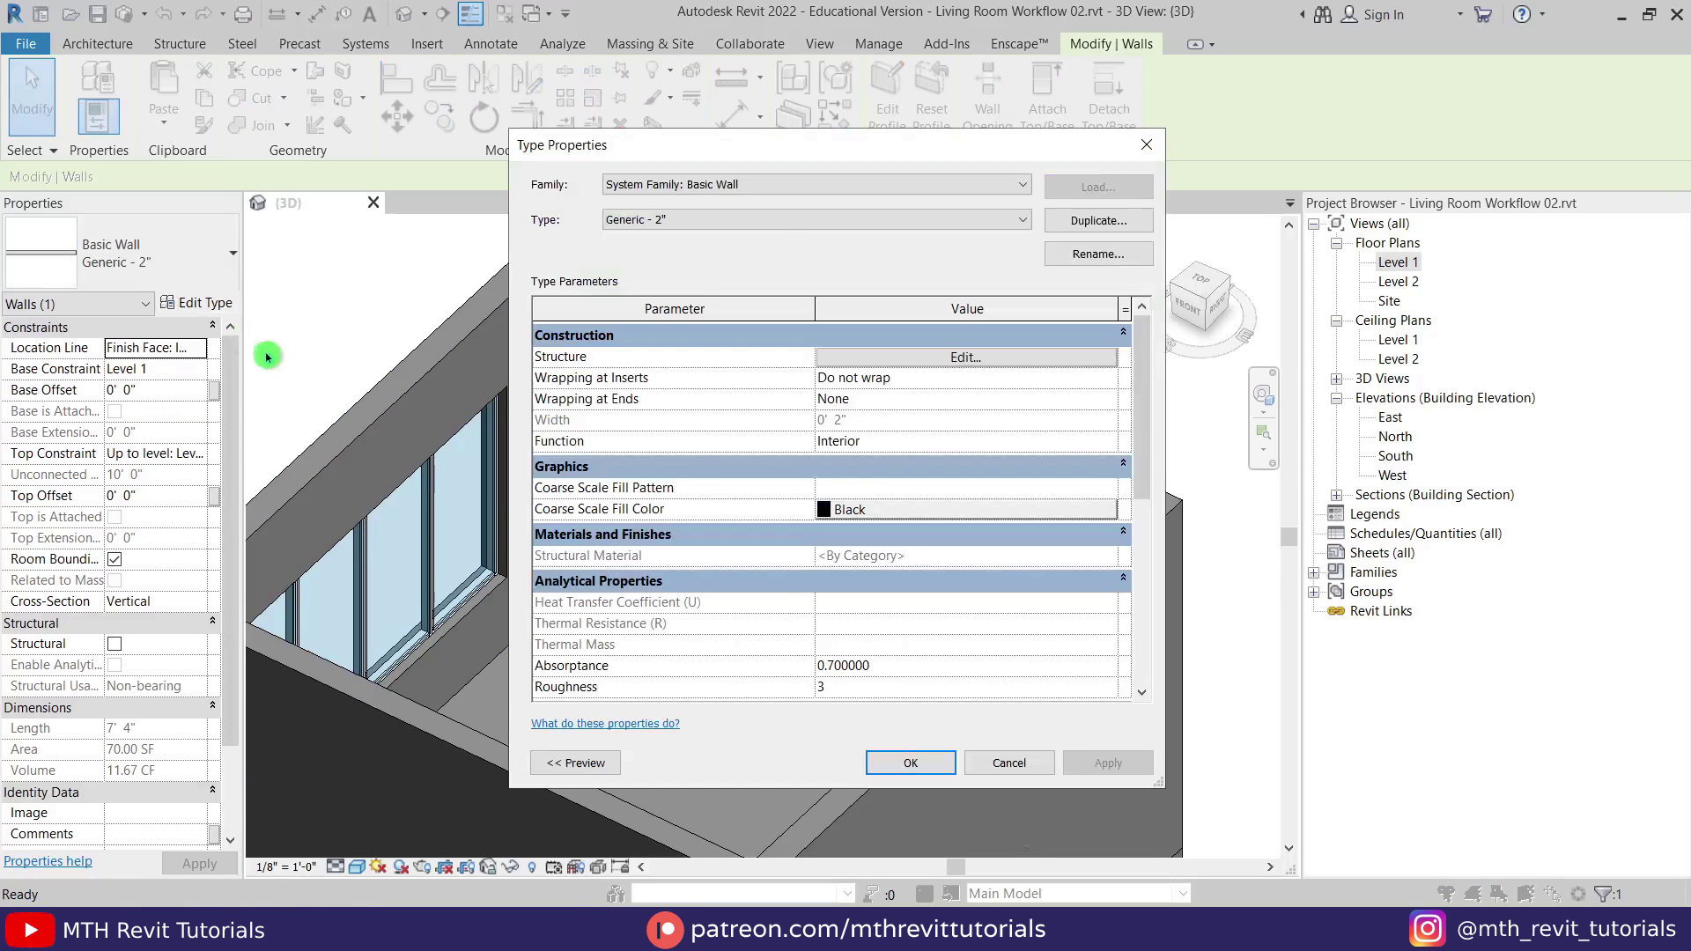
click(887, 357)
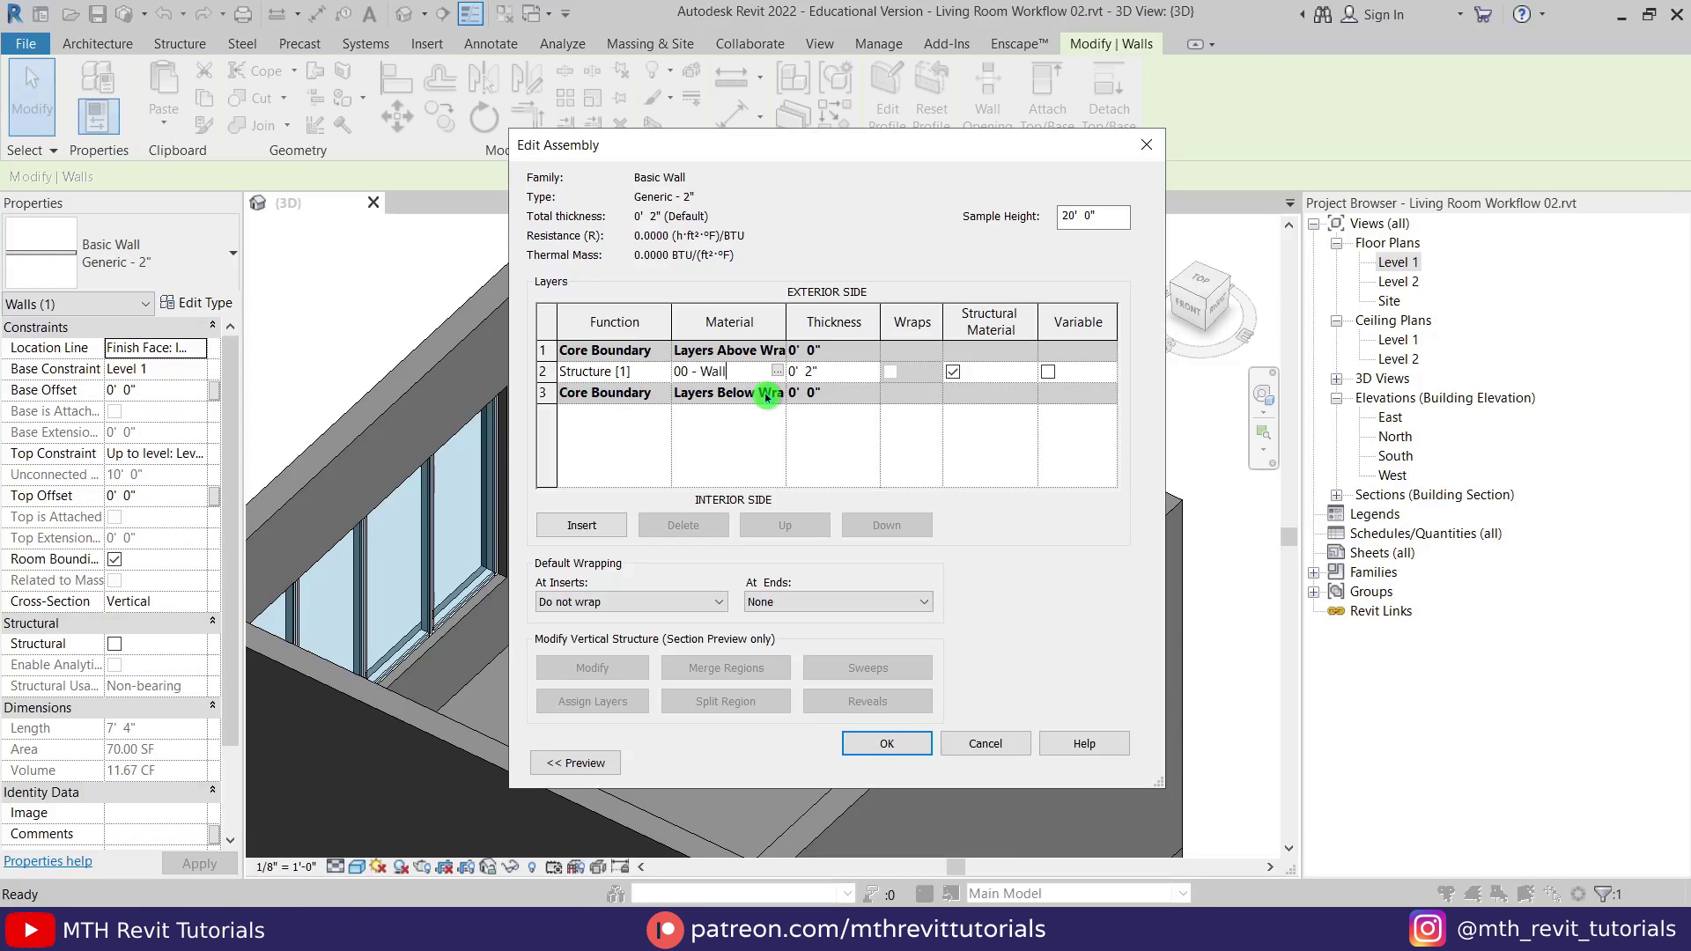
click(887, 743)
click(911, 762)
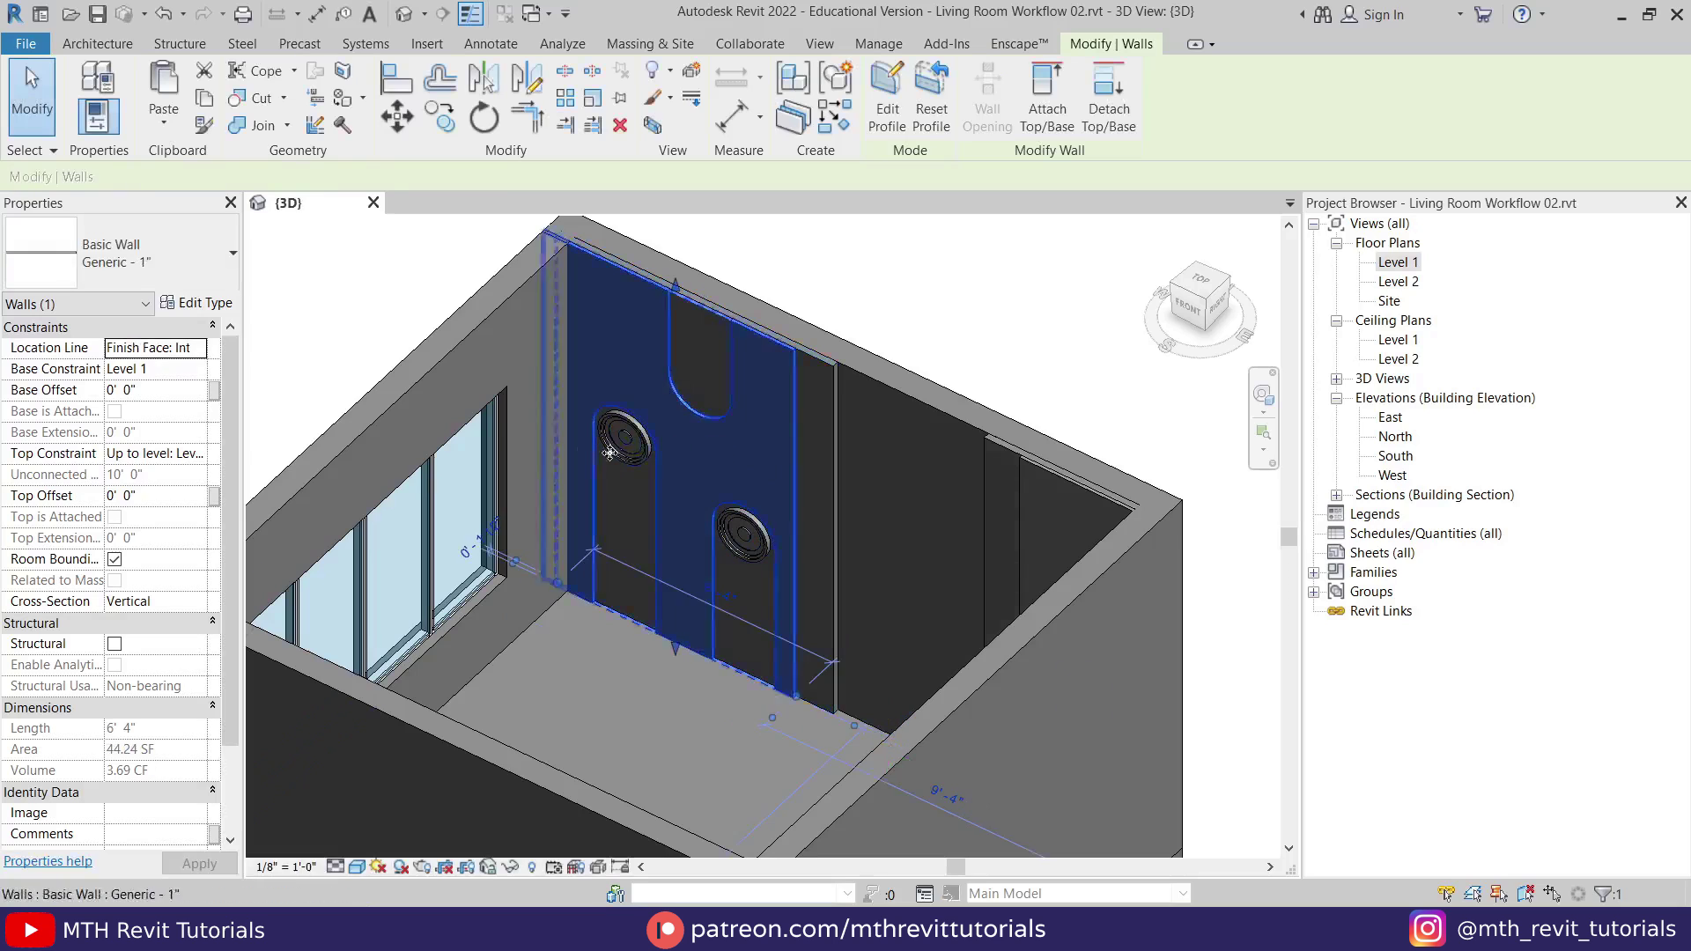
Set the structure material of the Generic - 1" arched wall type to 00 - Wall.
click(204, 308)
click(960, 464)
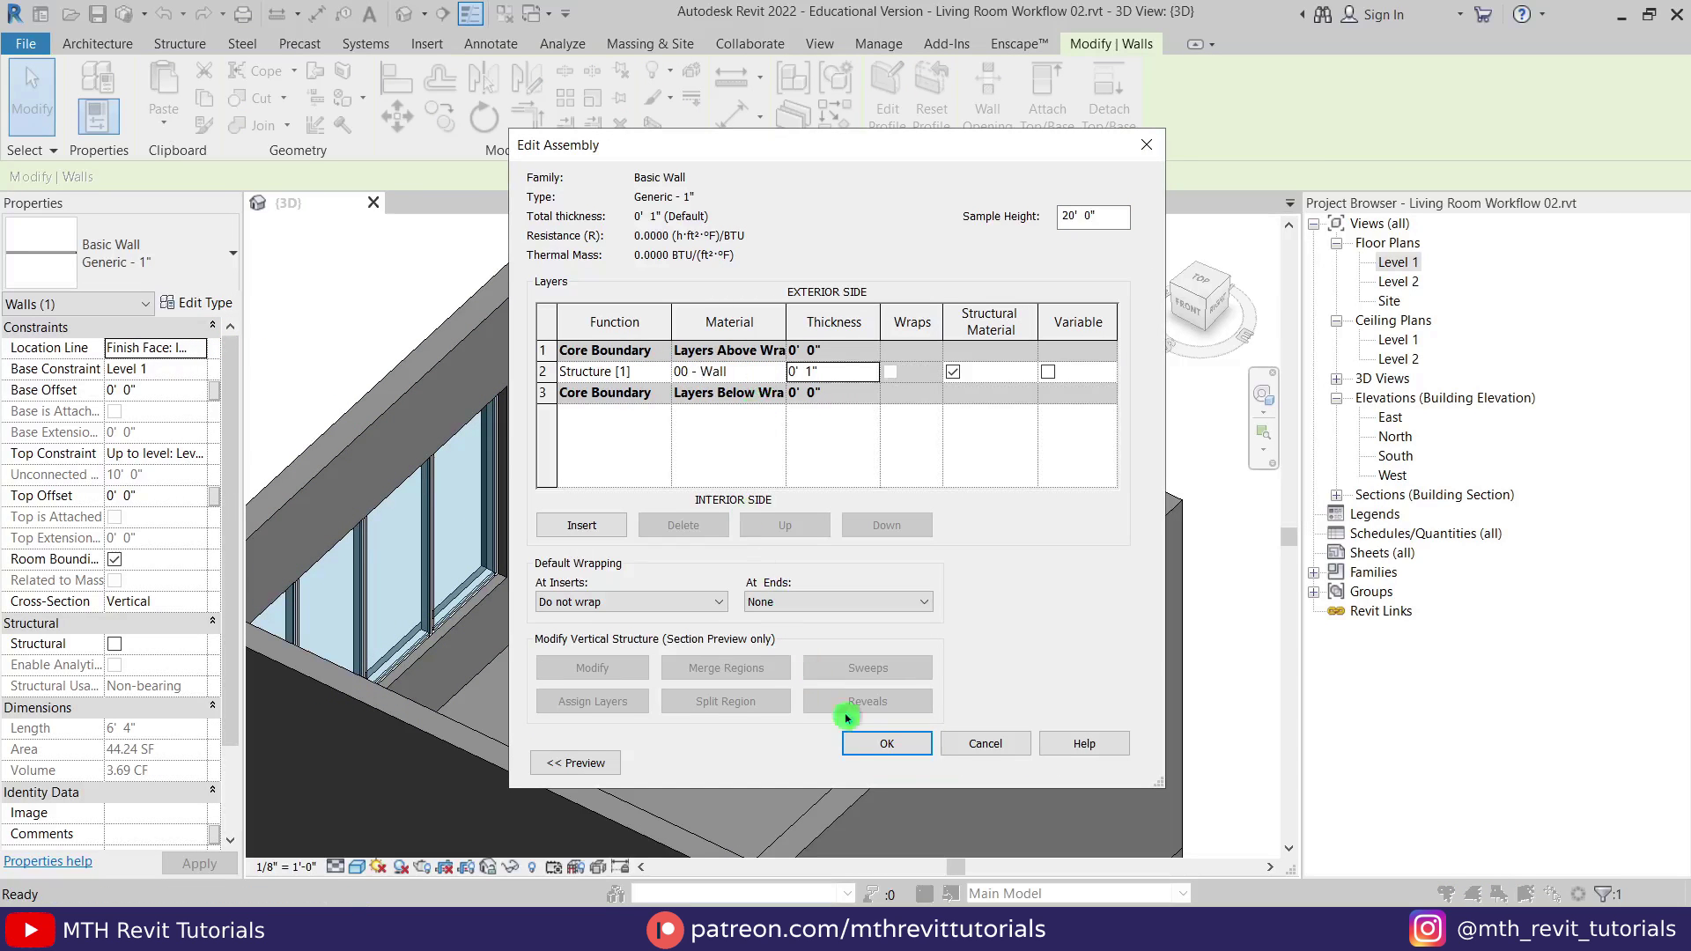
click(887, 744)
click(990, 767)
click(917, 332)
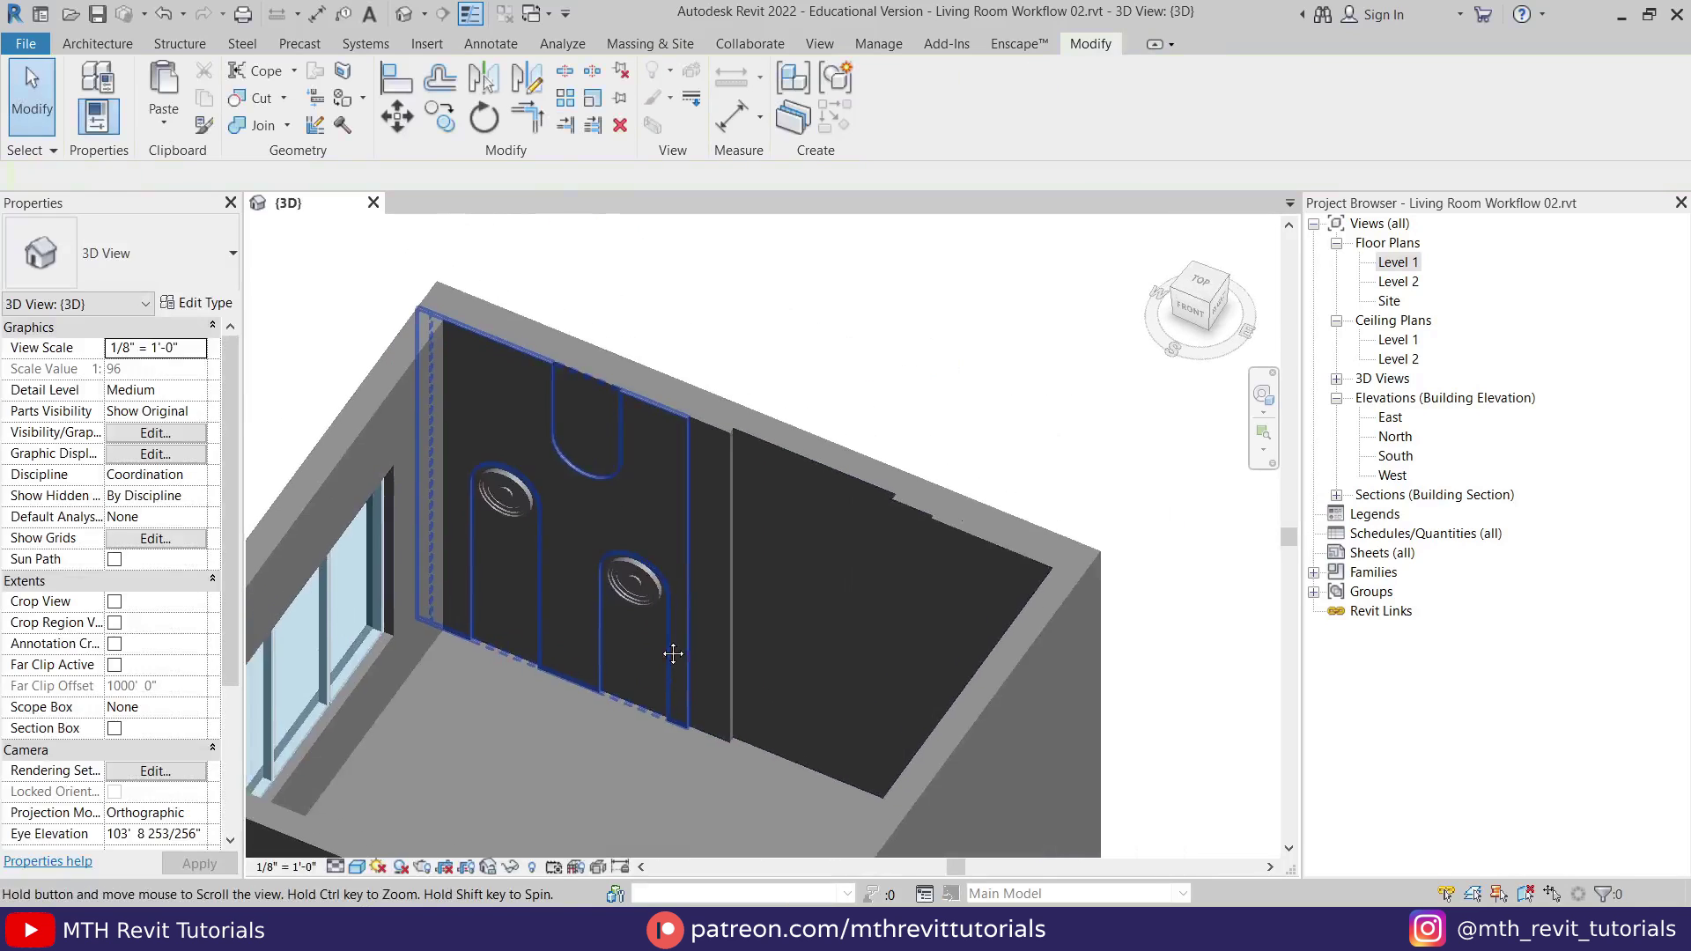
Create a material named 00 - LED and assign it to the ornament's LED type parameter.
scroll(673, 653, up, 5)
click(715, 572)
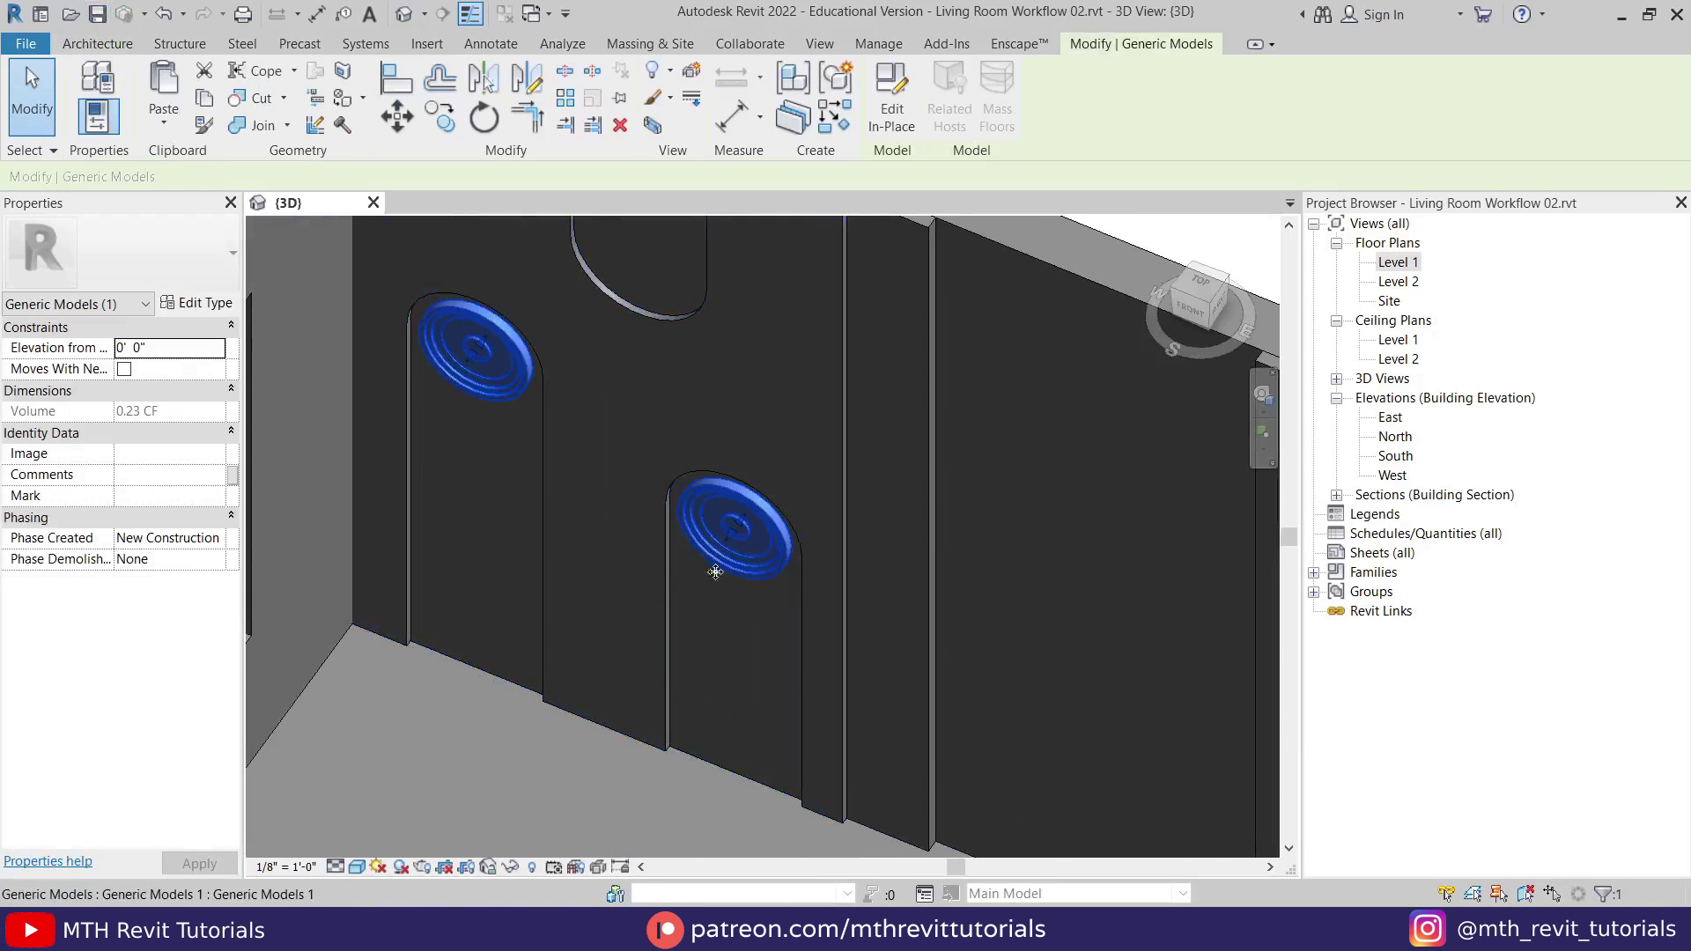
click(189, 306)
click(1111, 362)
click(730, 790)
click(792, 797)
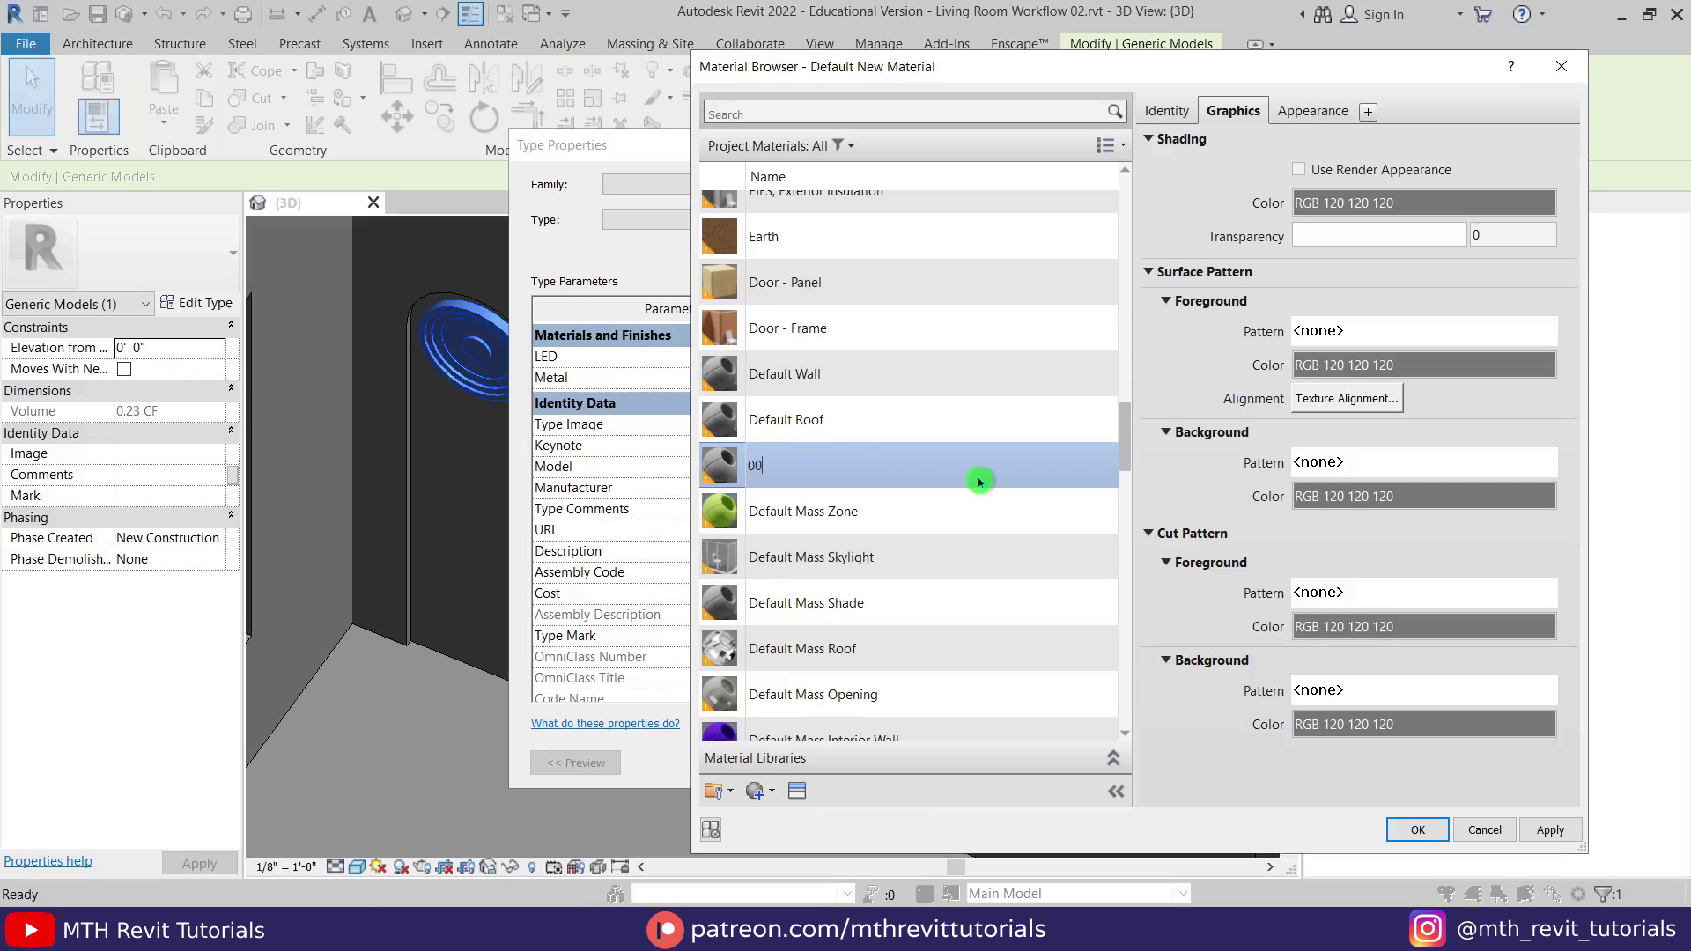
click(1414, 829)
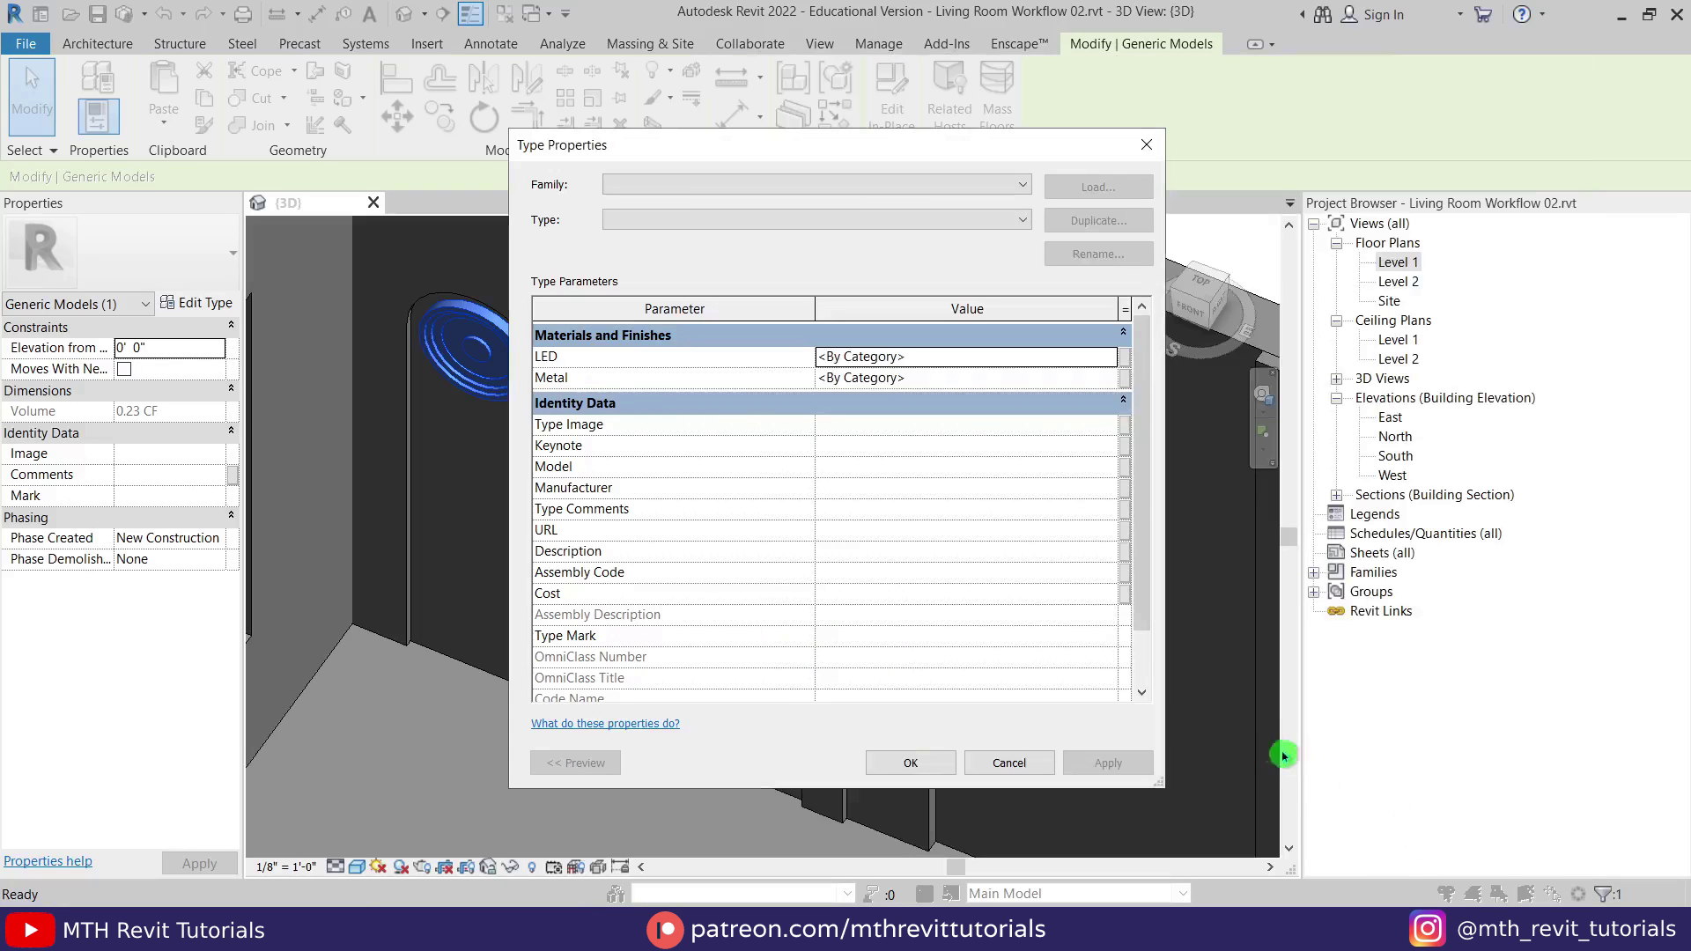
Create a material named 00 - Metal and assign it to the ornament's Metal type parameter.
click(1109, 381)
click(730, 790)
click(784, 811)
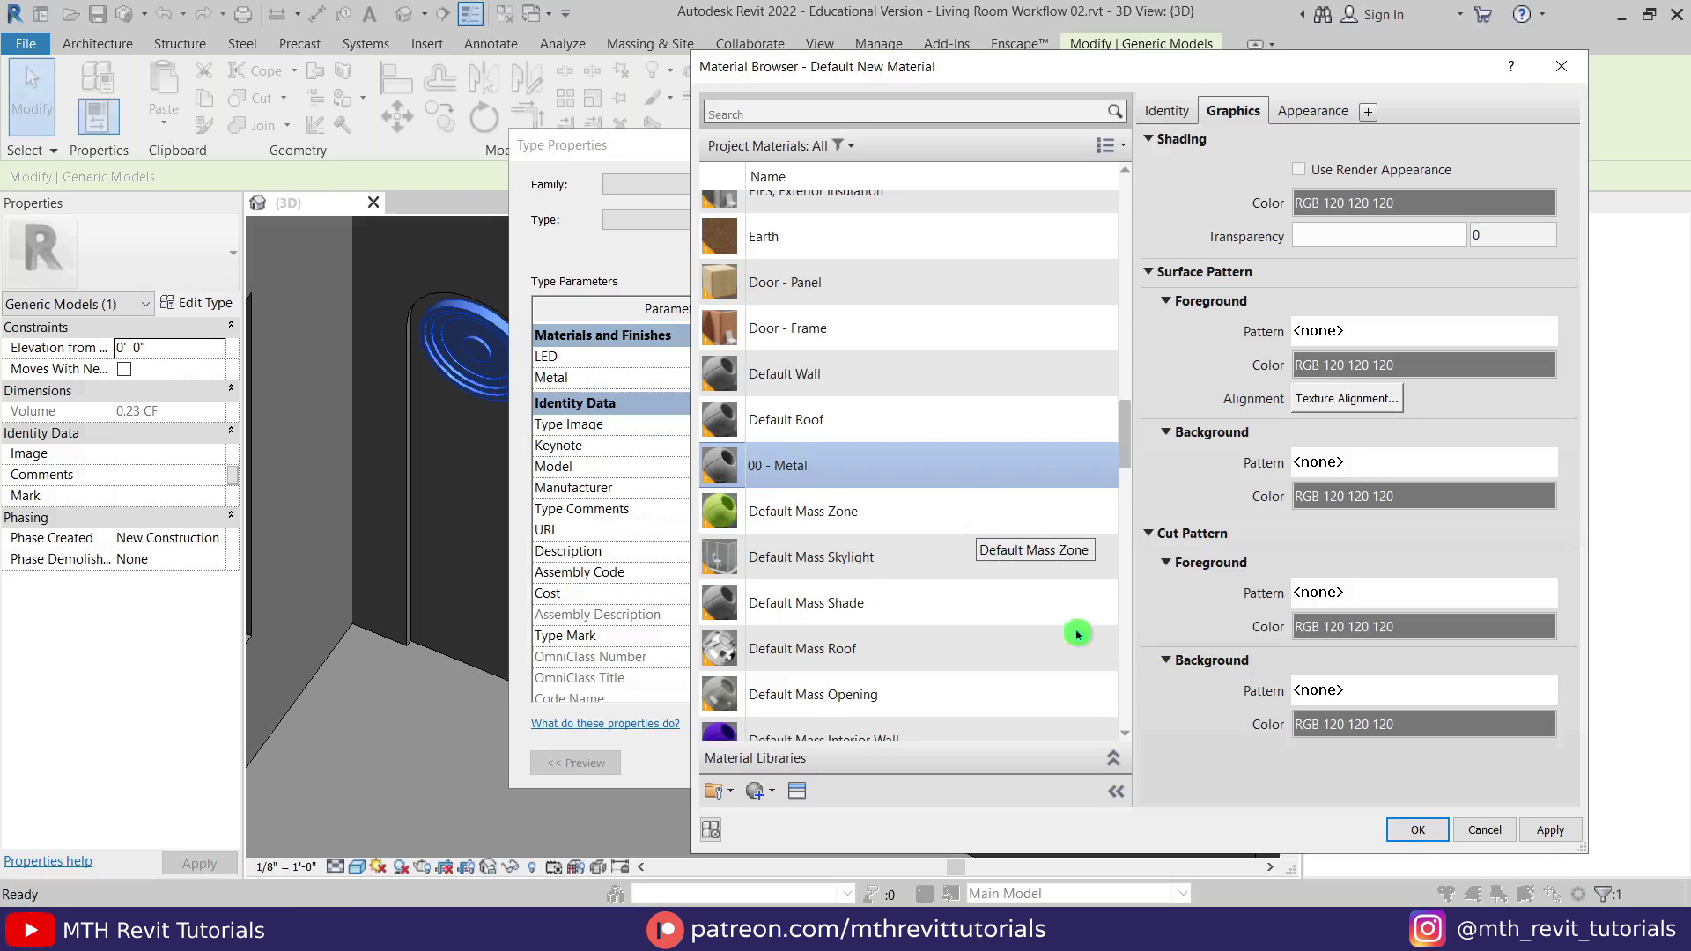
click(1413, 829)
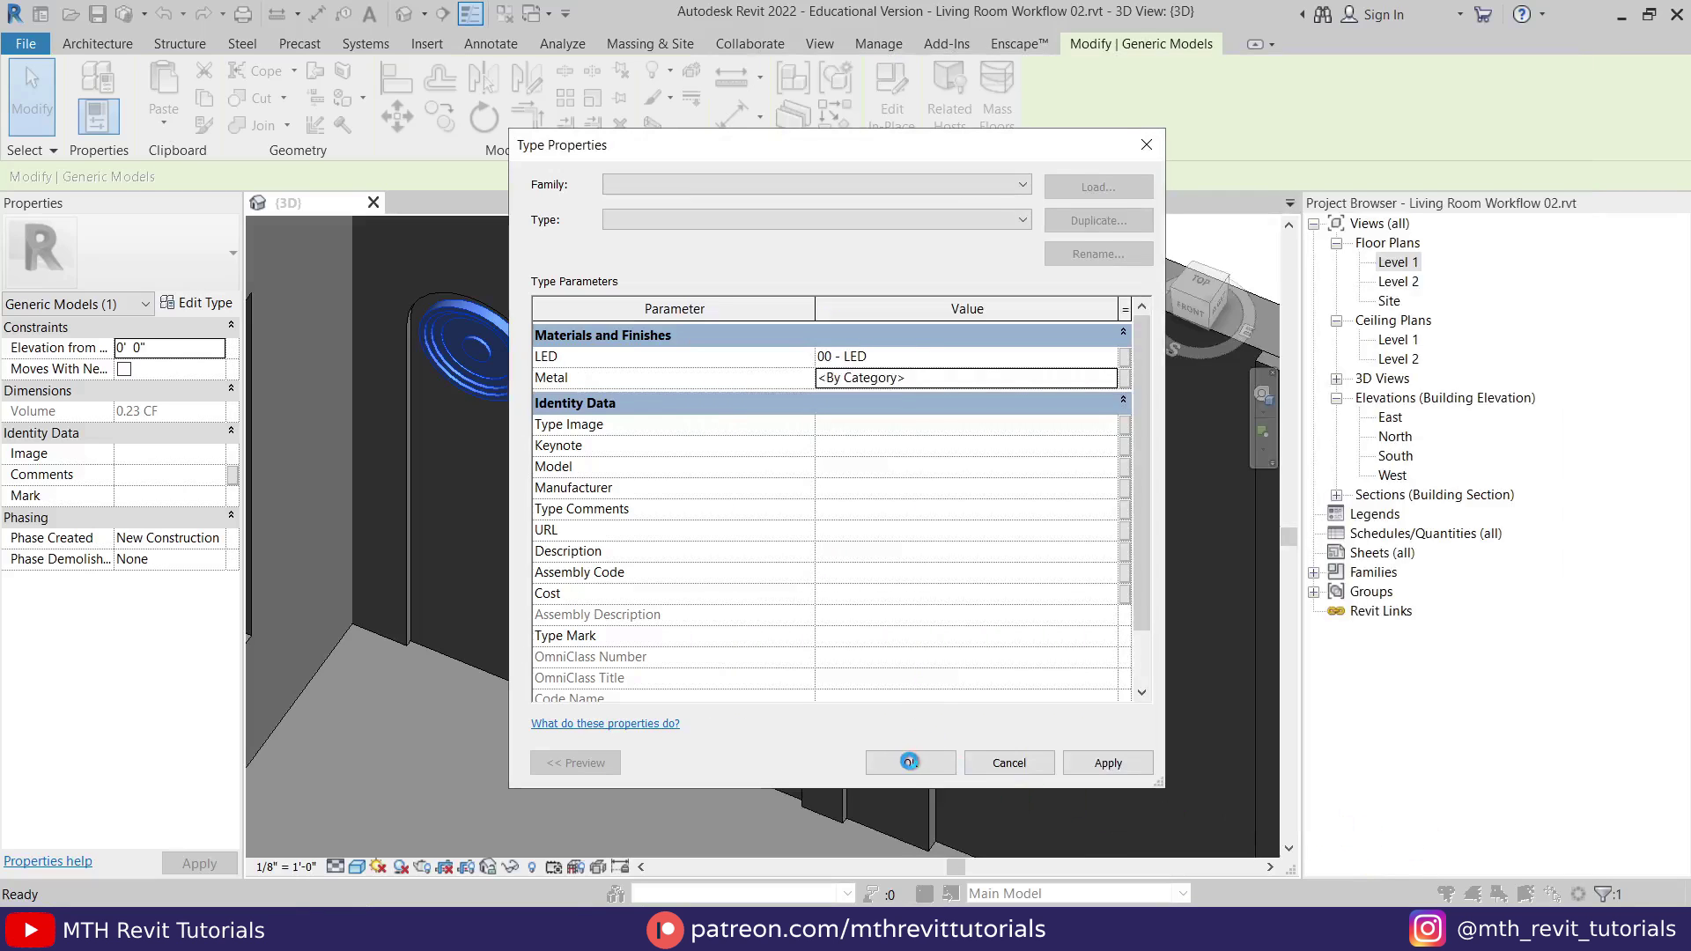
click(653, 782)
Add a new project material named 00 - Marble in the Material Browser.
scroll(705, 585, down, 4)
shift+middle_drag(693, 593, 892, 596)
scroll(879, 518, up, 2)
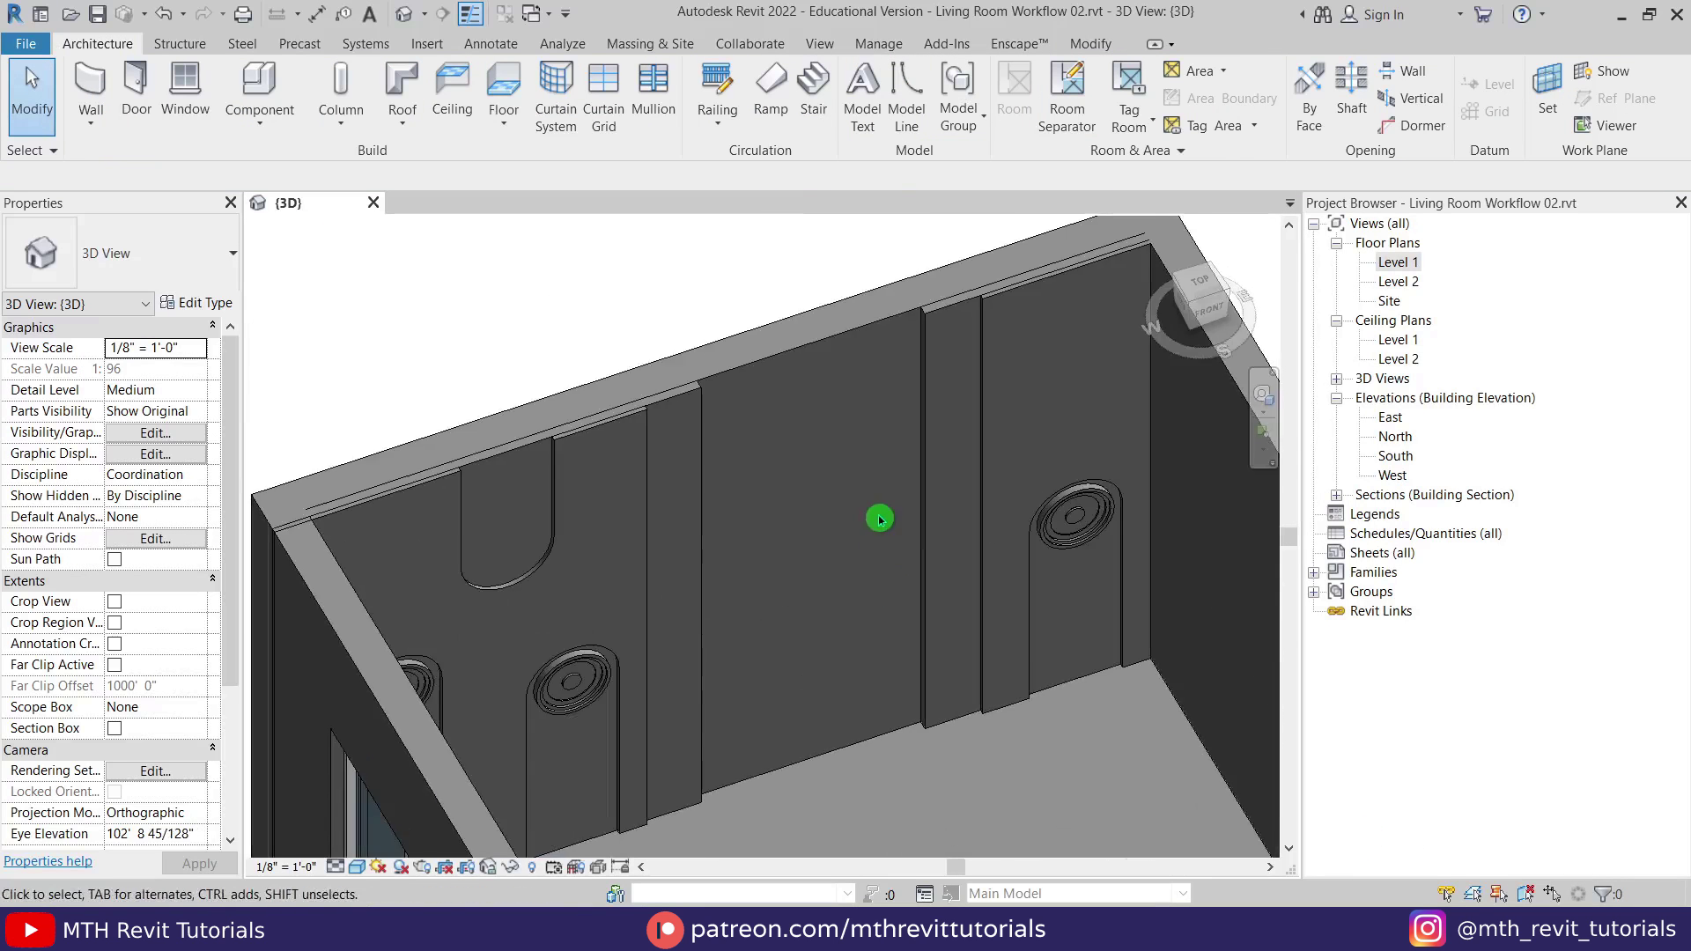
click(878, 44)
click(104, 122)
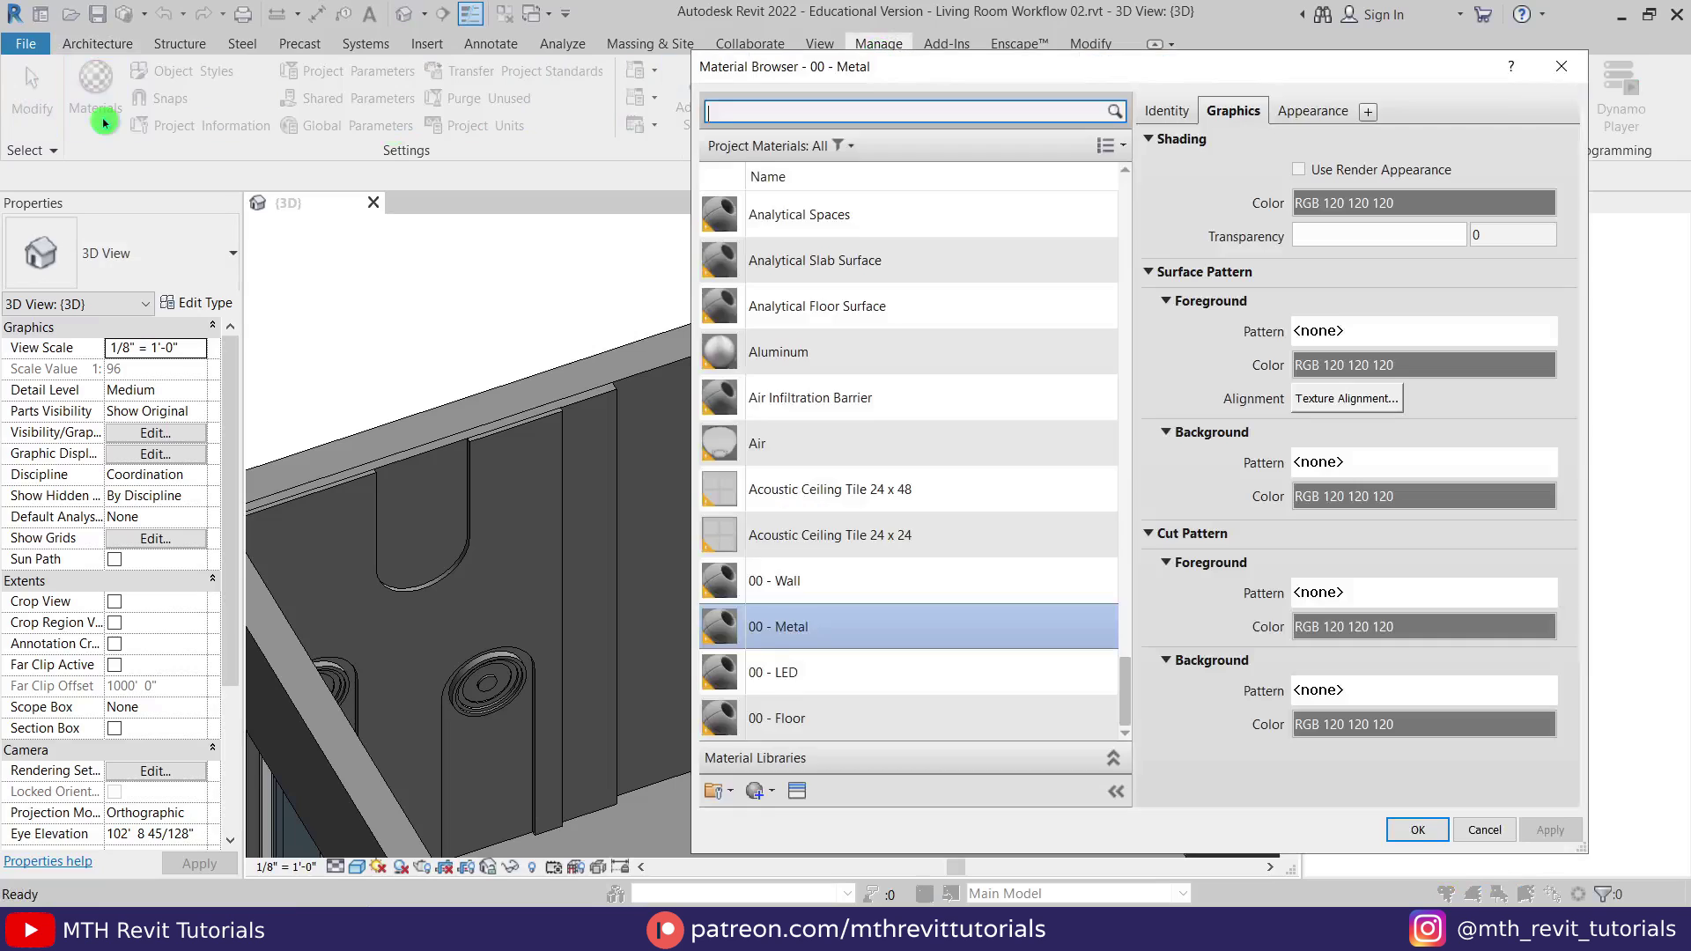
click(755, 791)
click(780, 810)
right_click(847, 445)
click(908, 506)
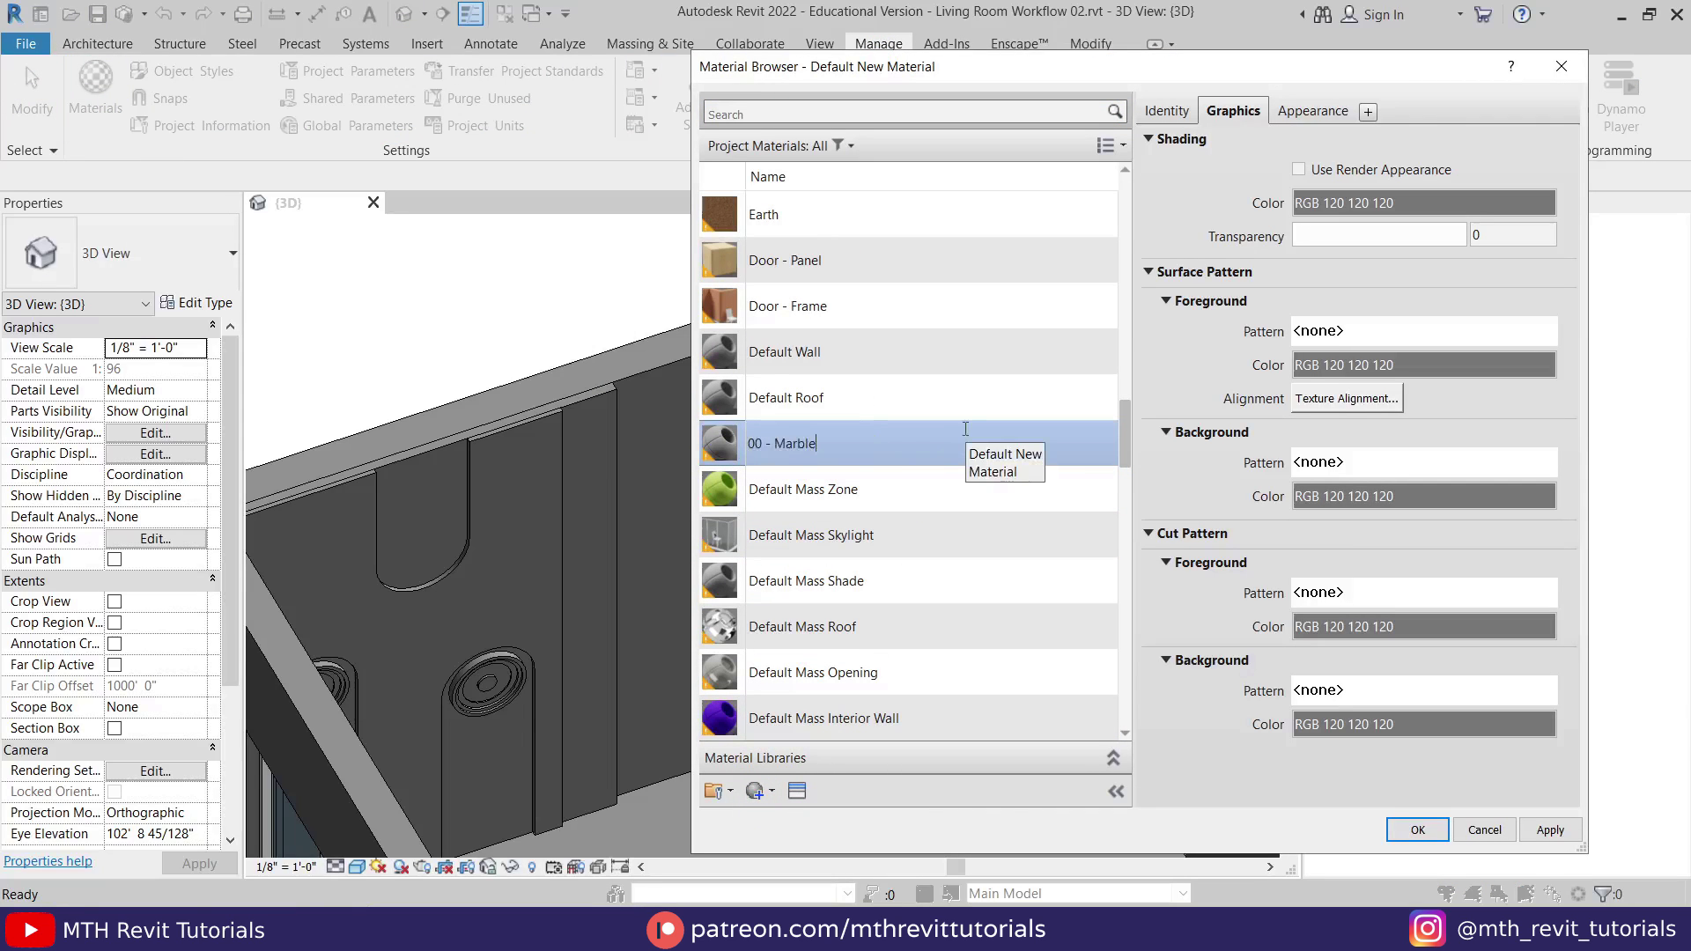
click(1418, 837)
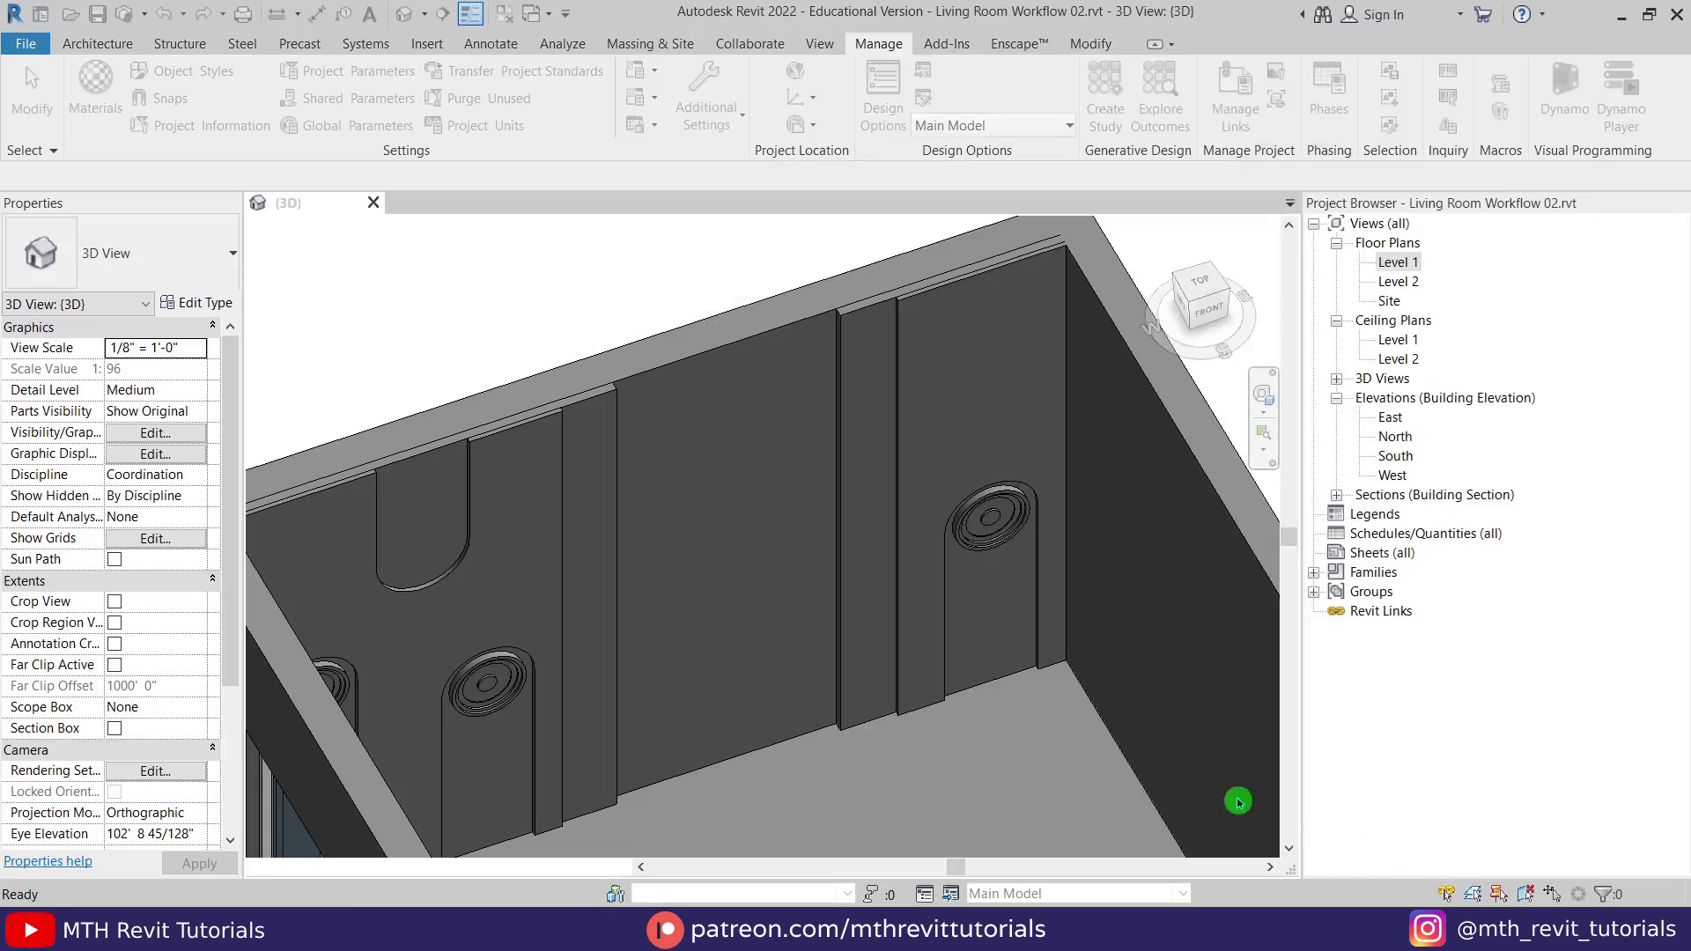
Reveal hidden elements, unhide the ceiling in the 3D view and leave the reveal mode.
scroll(718, 634, down, 3)
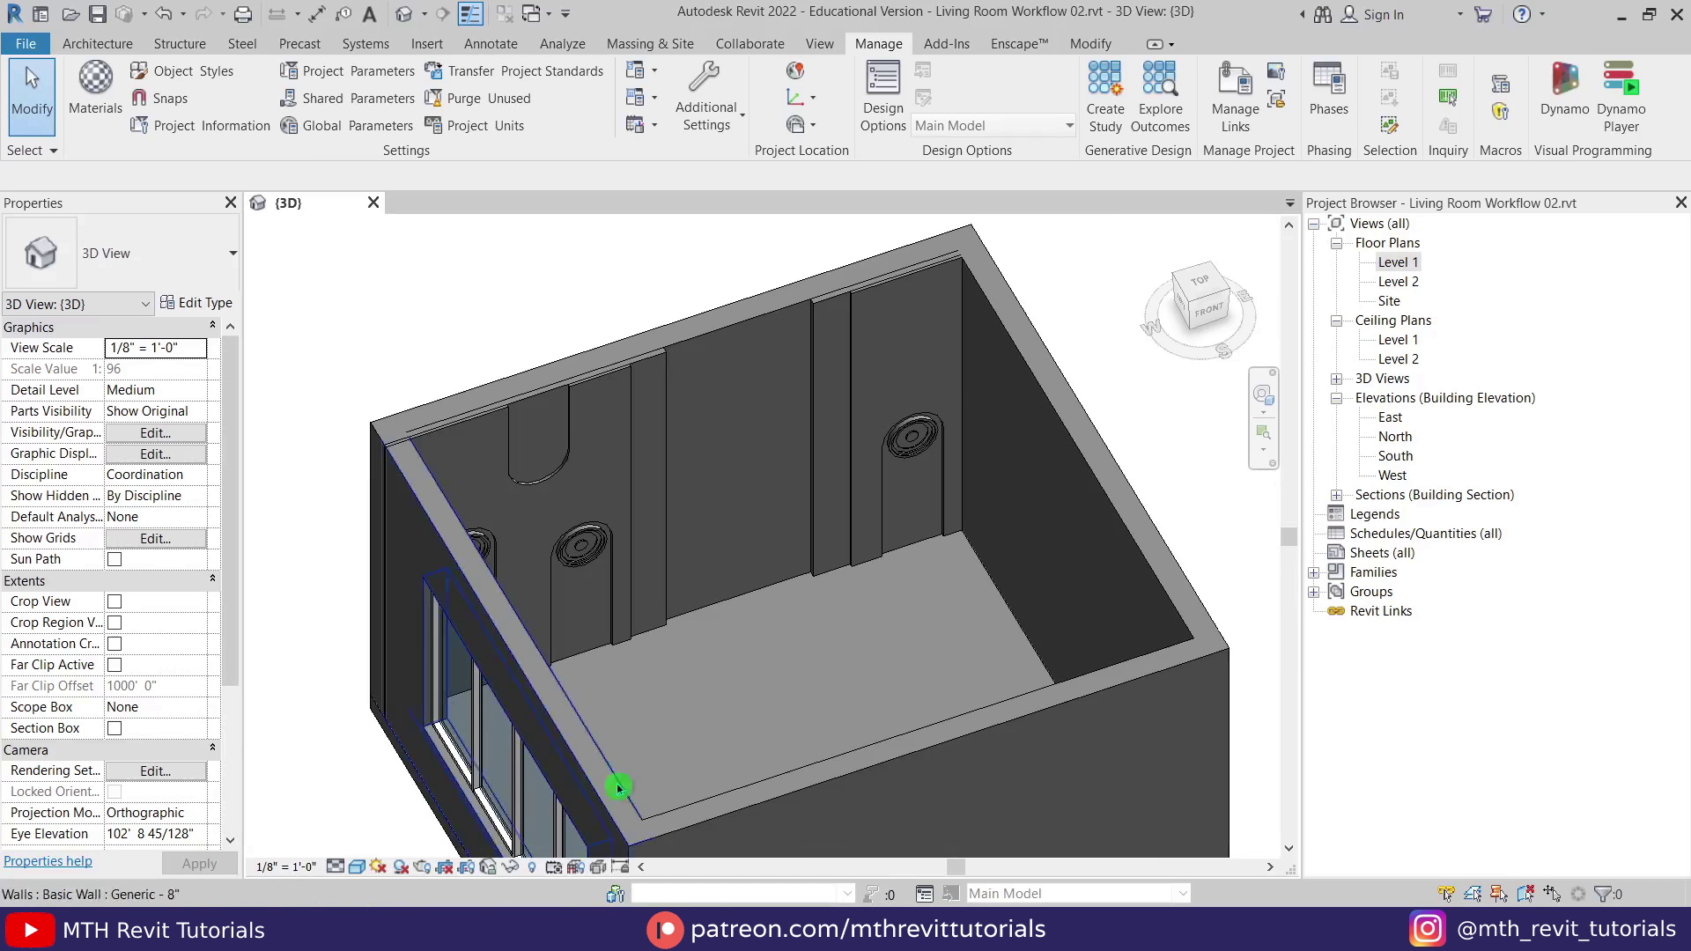
click(530, 867)
scroll(798, 568, down, 2)
drag(1055, 391, 888, 536)
right_click(888, 534)
mouse_move(982, 155)
click(1199, 155)
click(1212, 111)
Assign a custom 00 material to the Structure layer of the 2" compound ceiling type.
shift+middle_drag(1027, 547, 789, 498)
scroll(769, 392, up, 4)
click(789, 499)
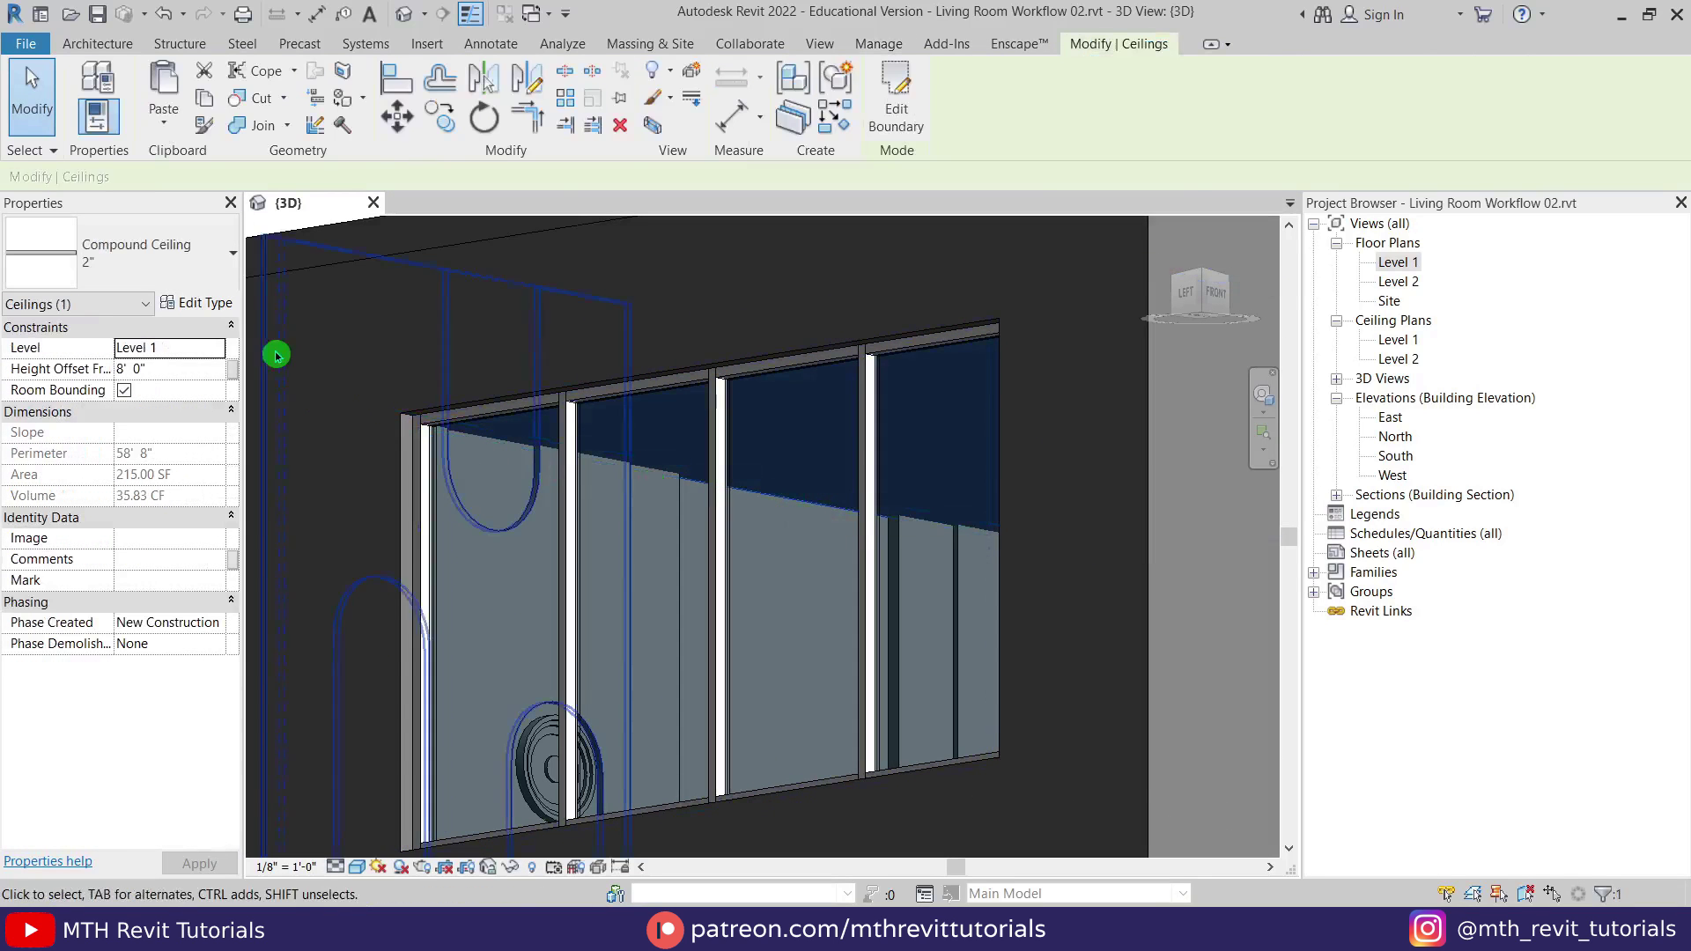
click(196, 303)
click(885, 361)
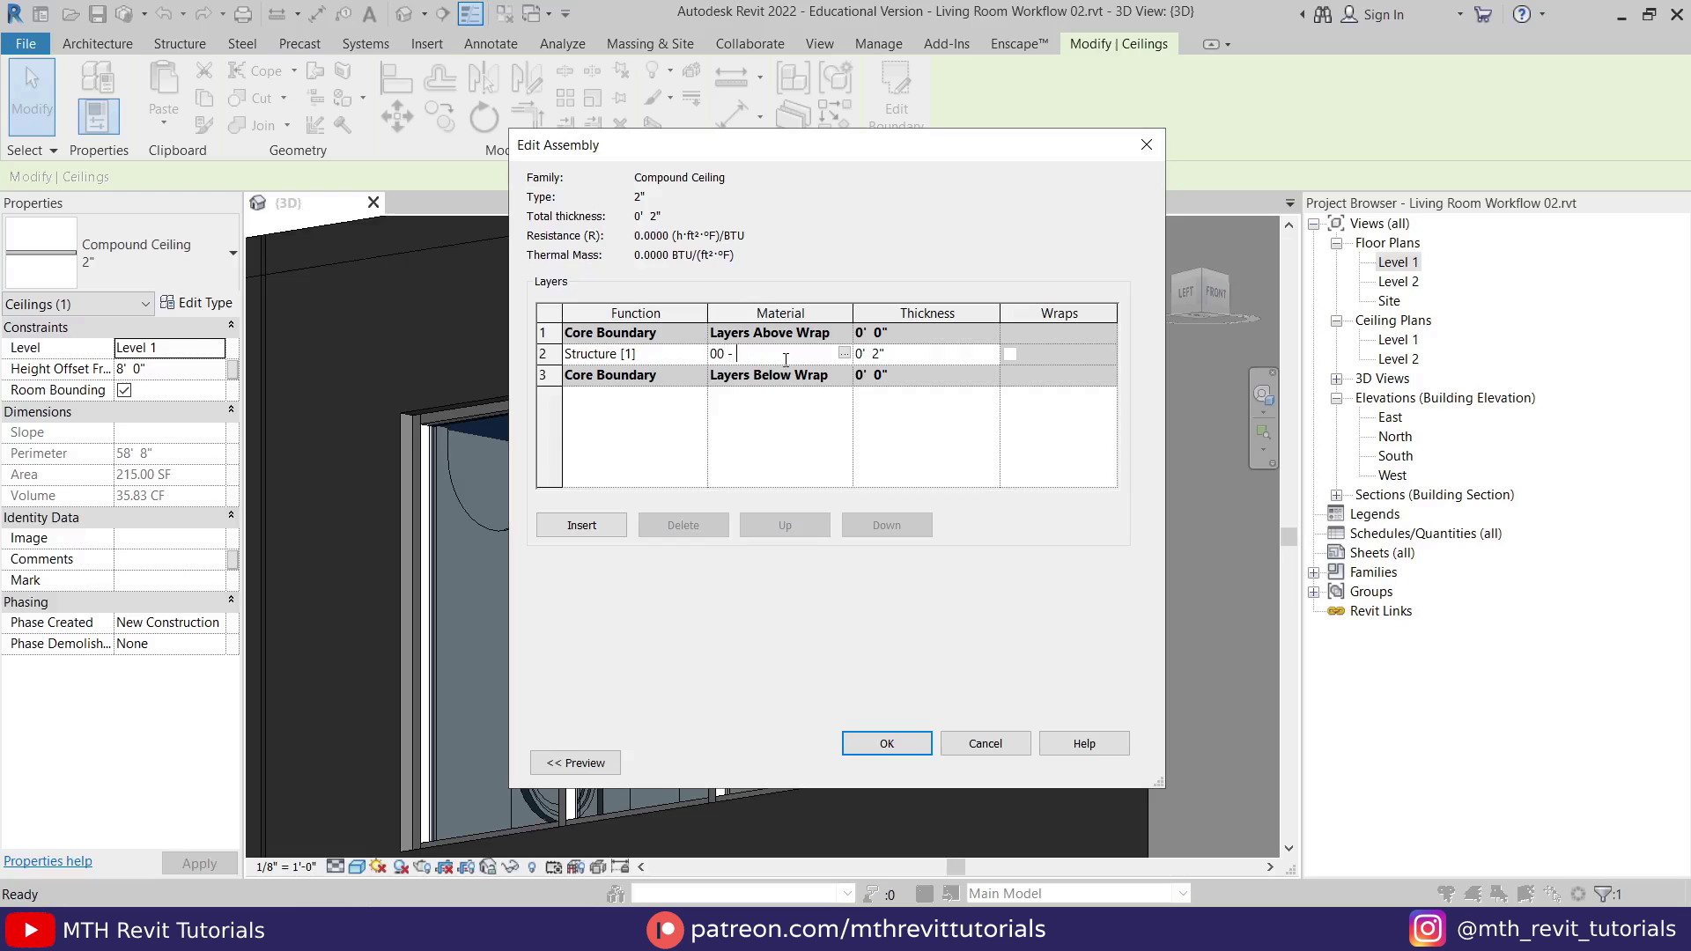
click(891, 745)
click(900, 761)
scroll(725, 578, down, 2)
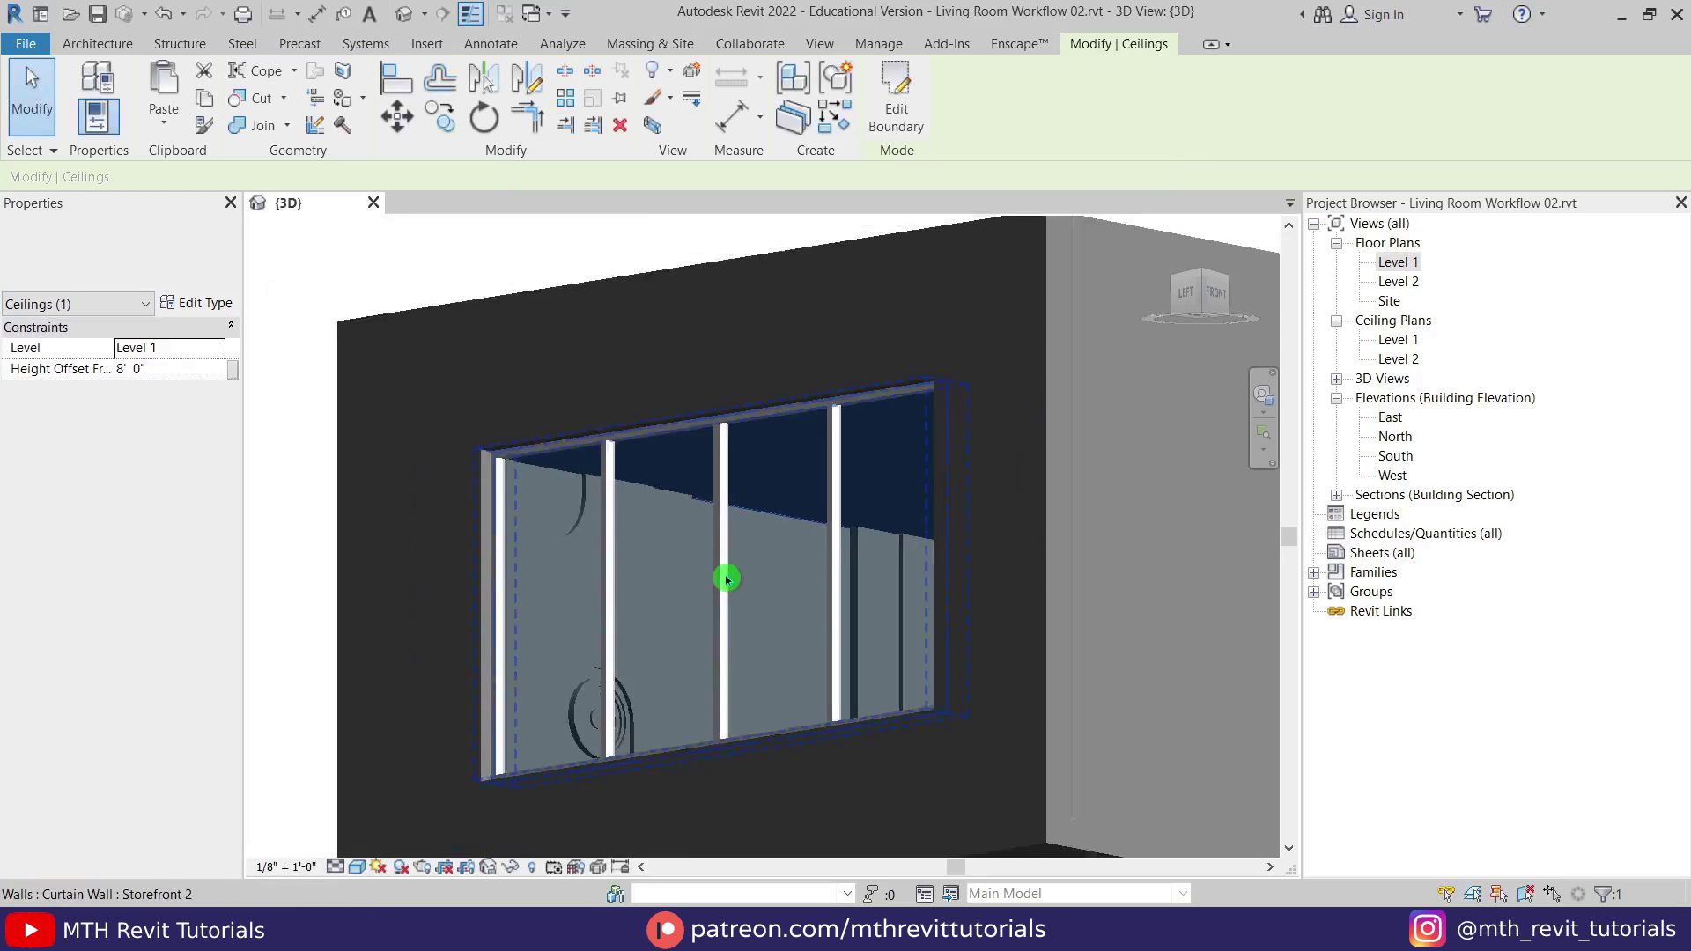
click(540, 288)
scroll(616, 378, down, 2)
shift+middle_drag(784, 546, 833, 696)
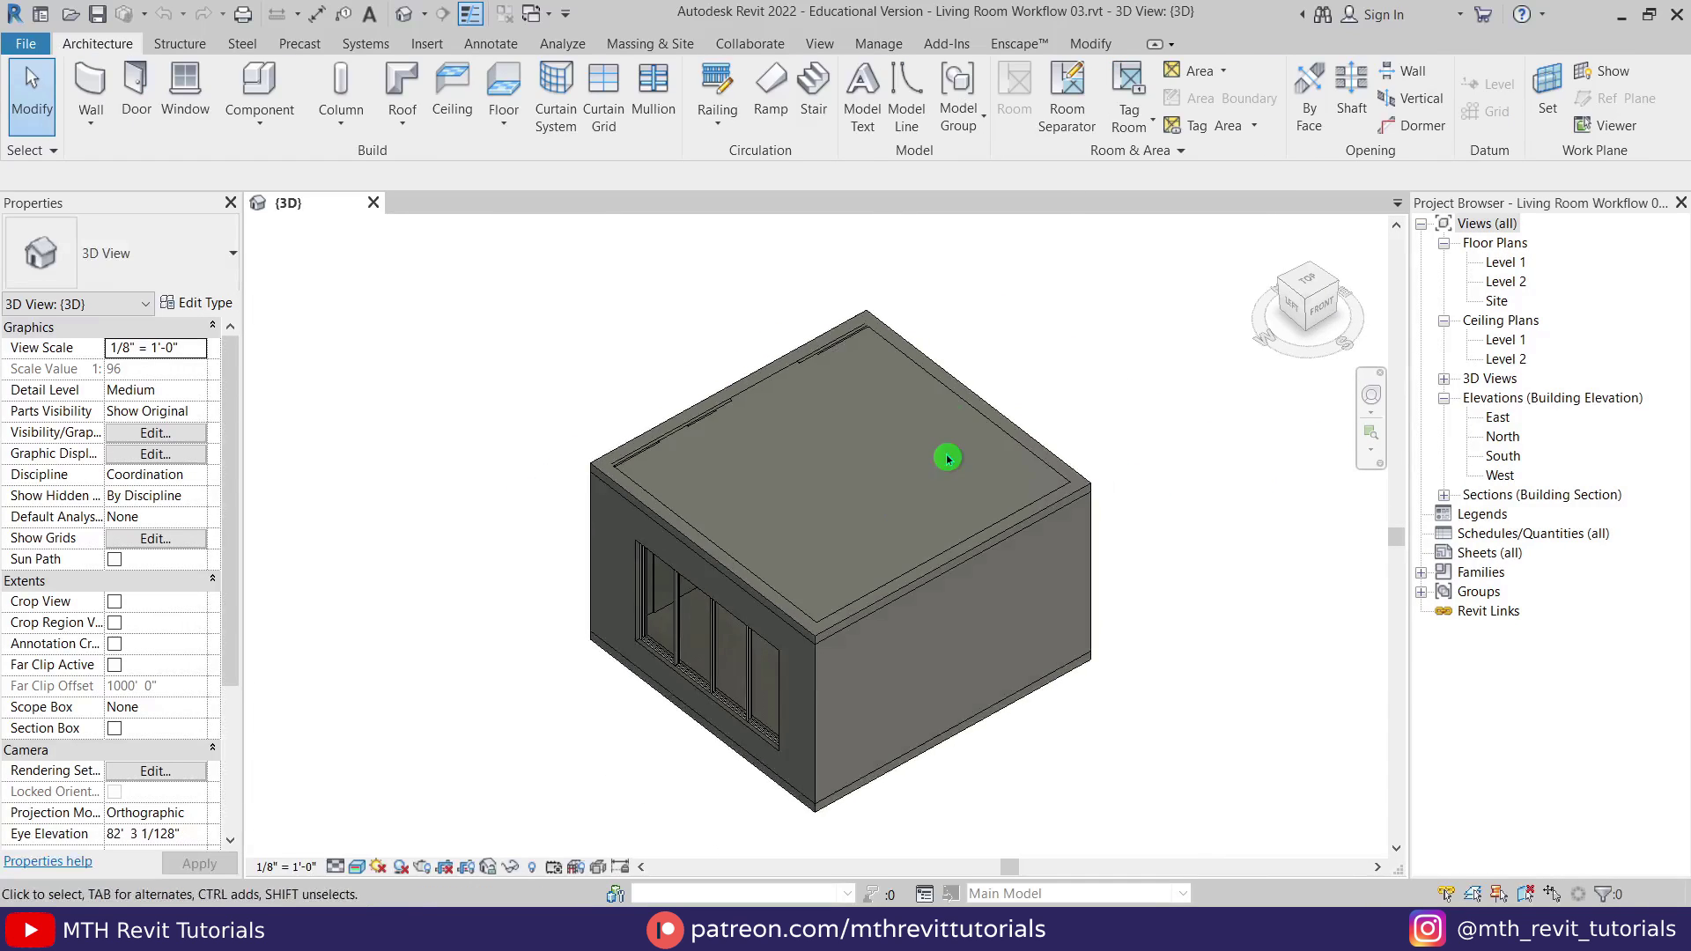
Start the Enscape renderer for the 3D view and maximize its window.
click(1021, 44)
click(37, 112)
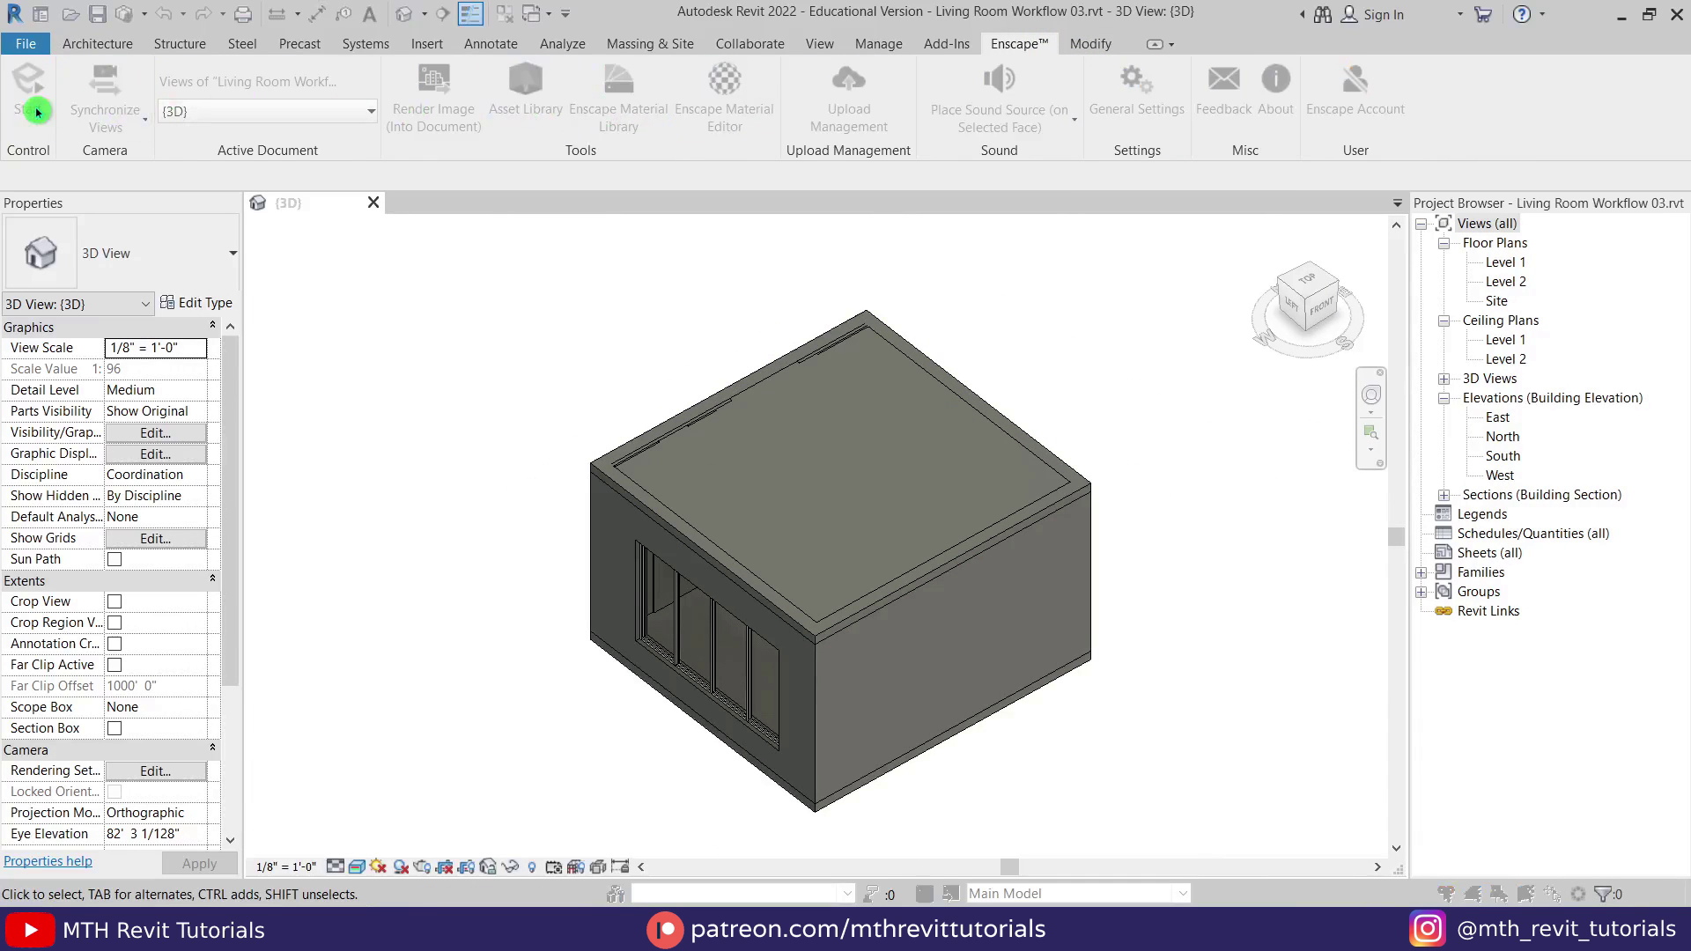
drag(1368, 5, 1368, 8)
drag(1288, 319, 1231, 884)
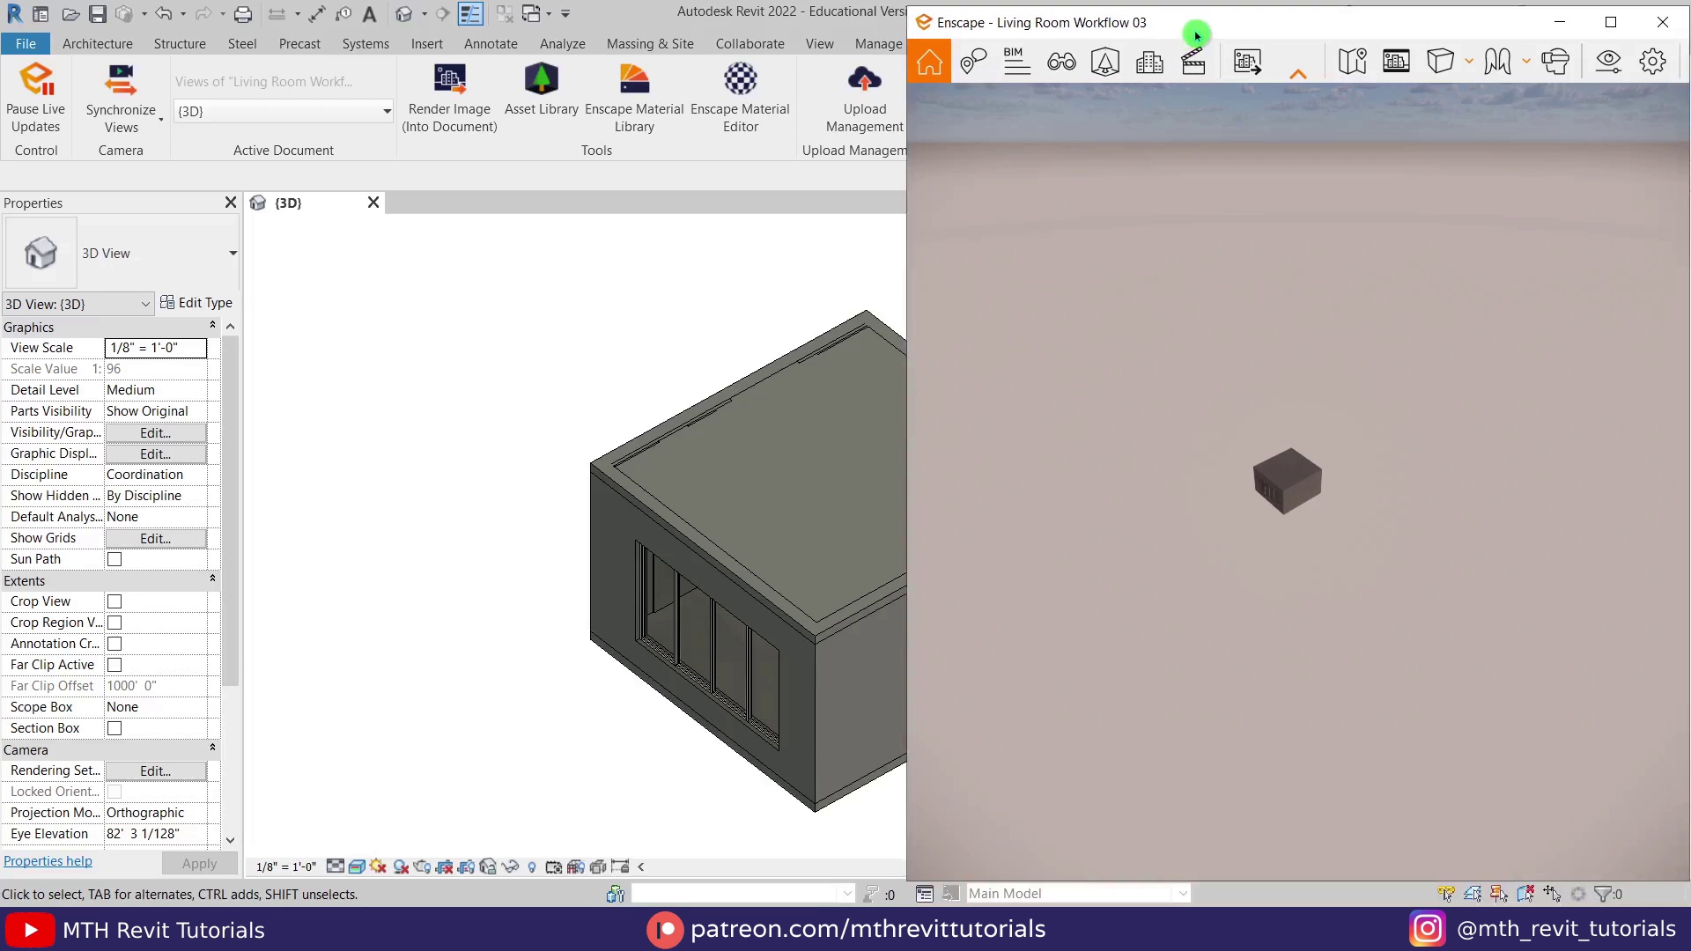
click(1611, 24)
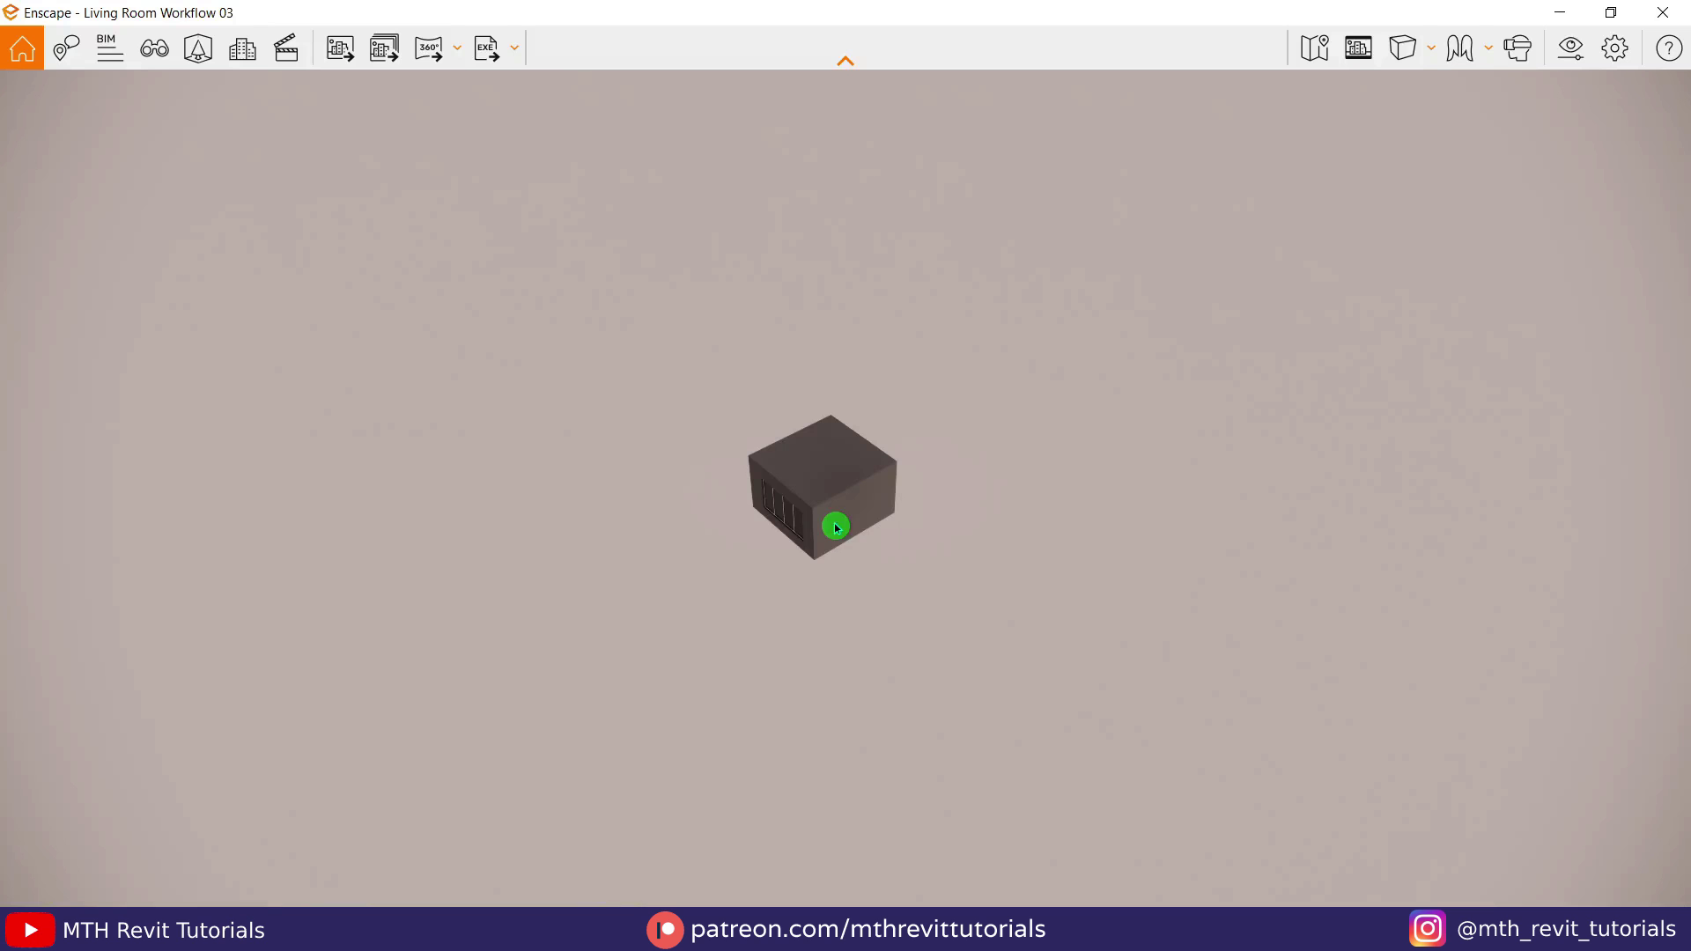
Rename the visual settings preset as V1 and close the visual settings.
click(1573, 50)
click(911, 445)
right_click(1004, 183)
click(1122, 224)
text(V1)
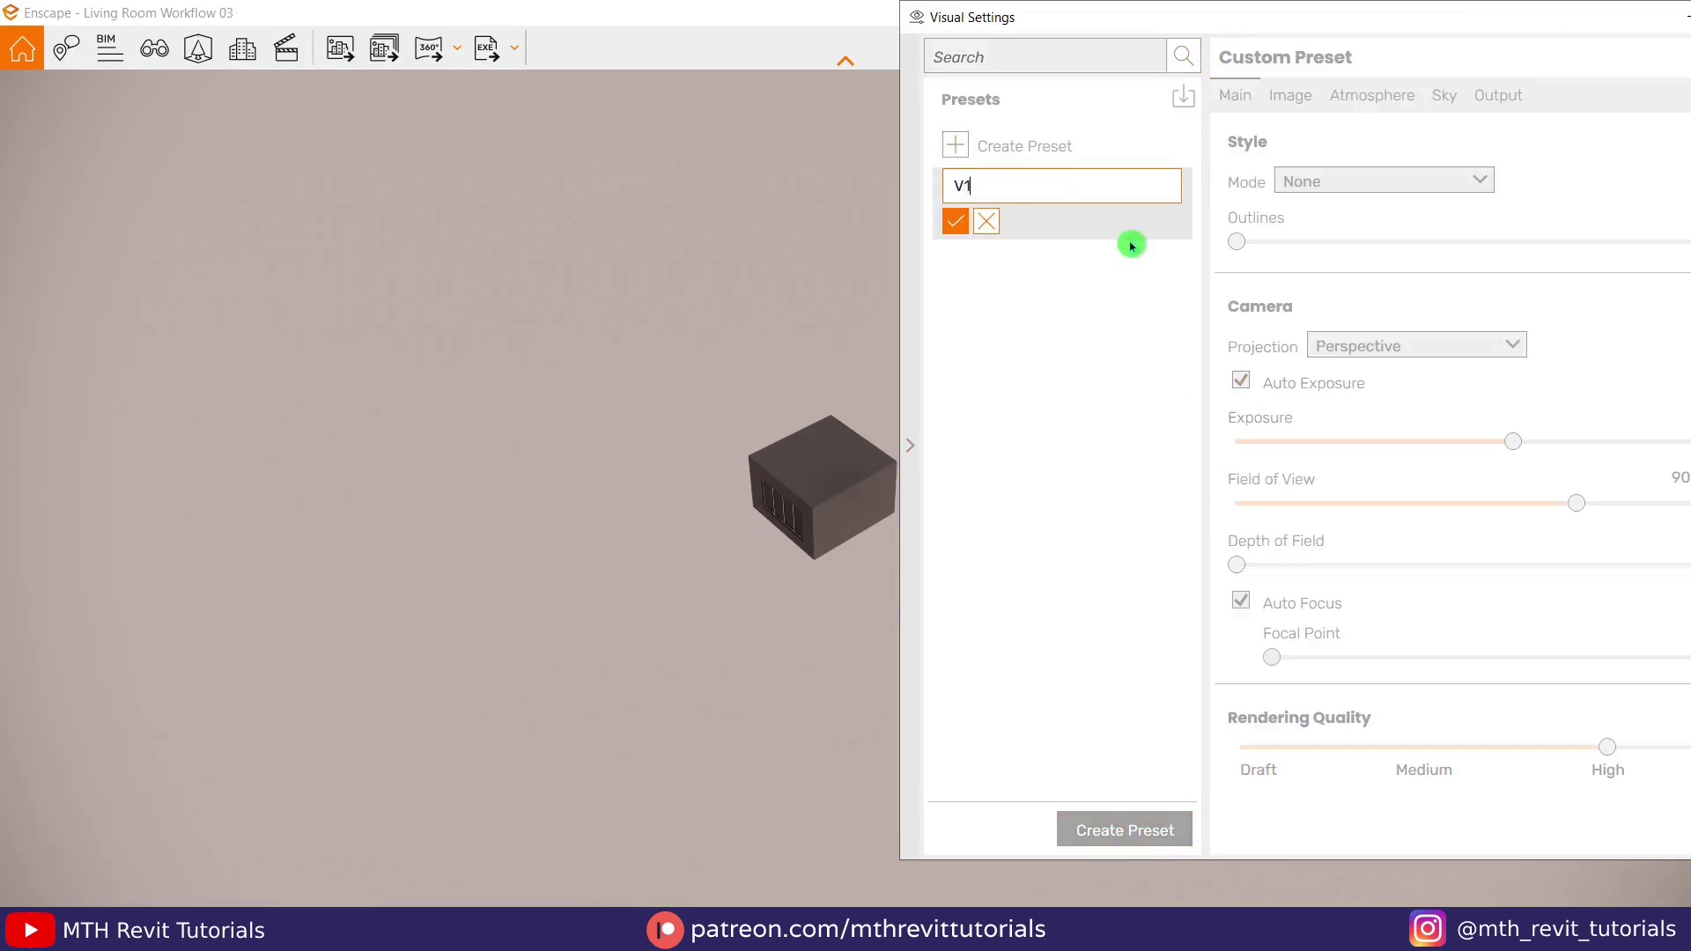
click(966, 226)
click(911, 444)
click(1511, 22)
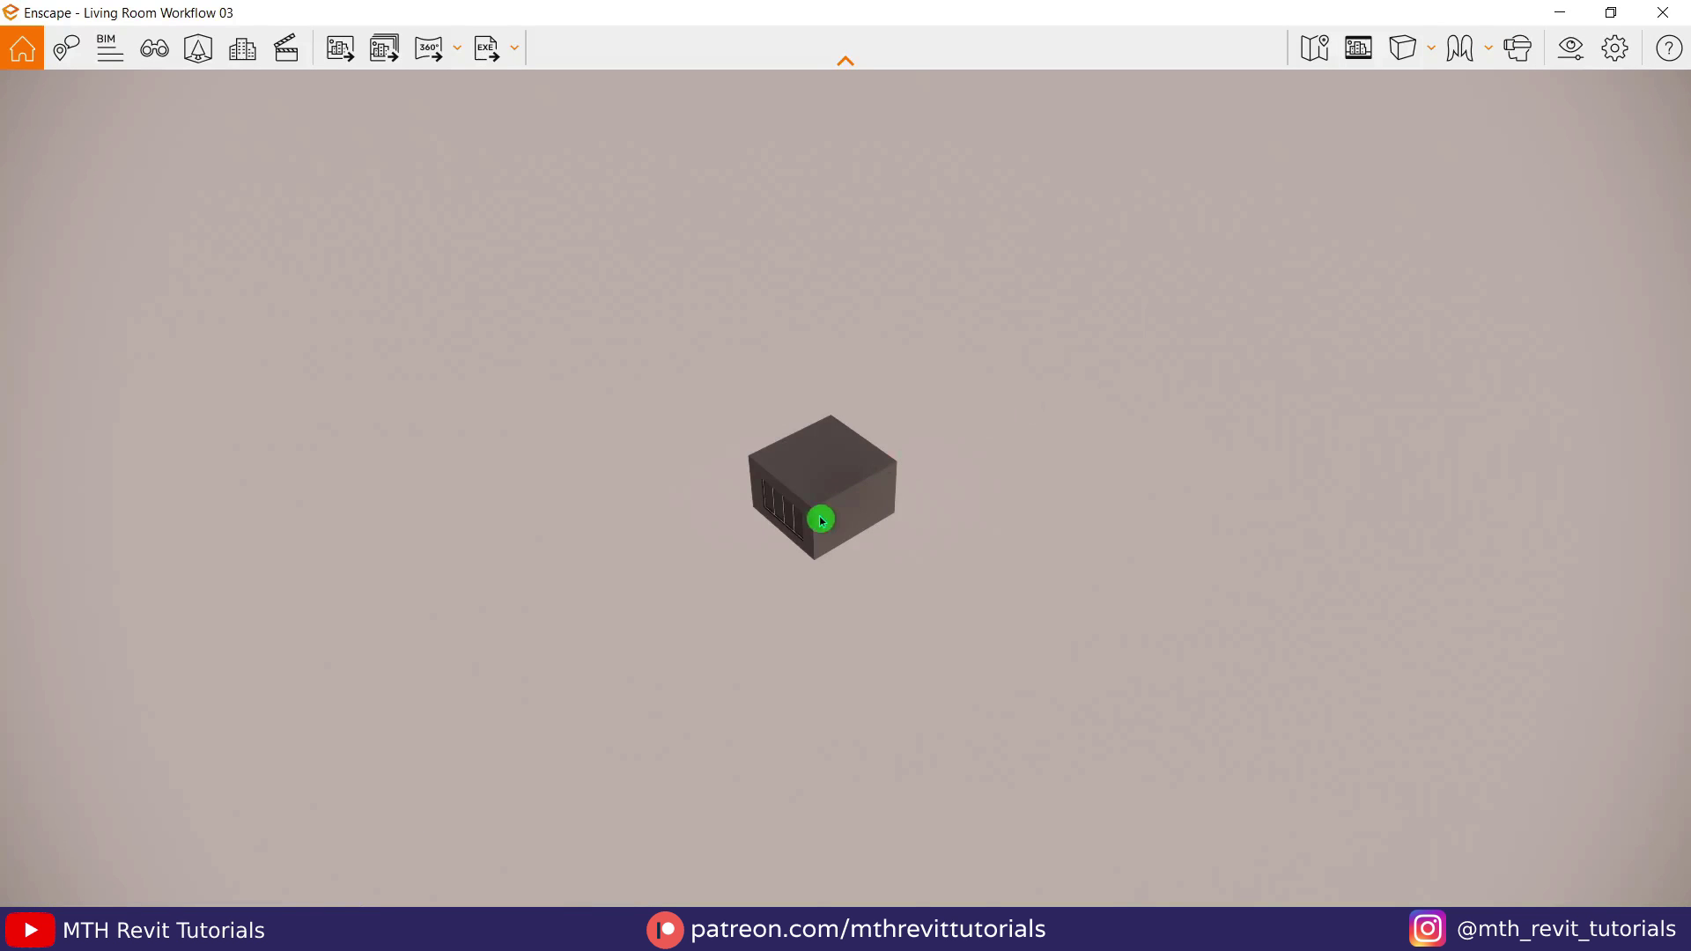
Place the camera inside the room facing the ornament wall and narrow the field of view in the visual settings.
scroll(819, 517, up, 5)
drag(819, 517, 998, 428)
scroll(998, 428, down, 3)
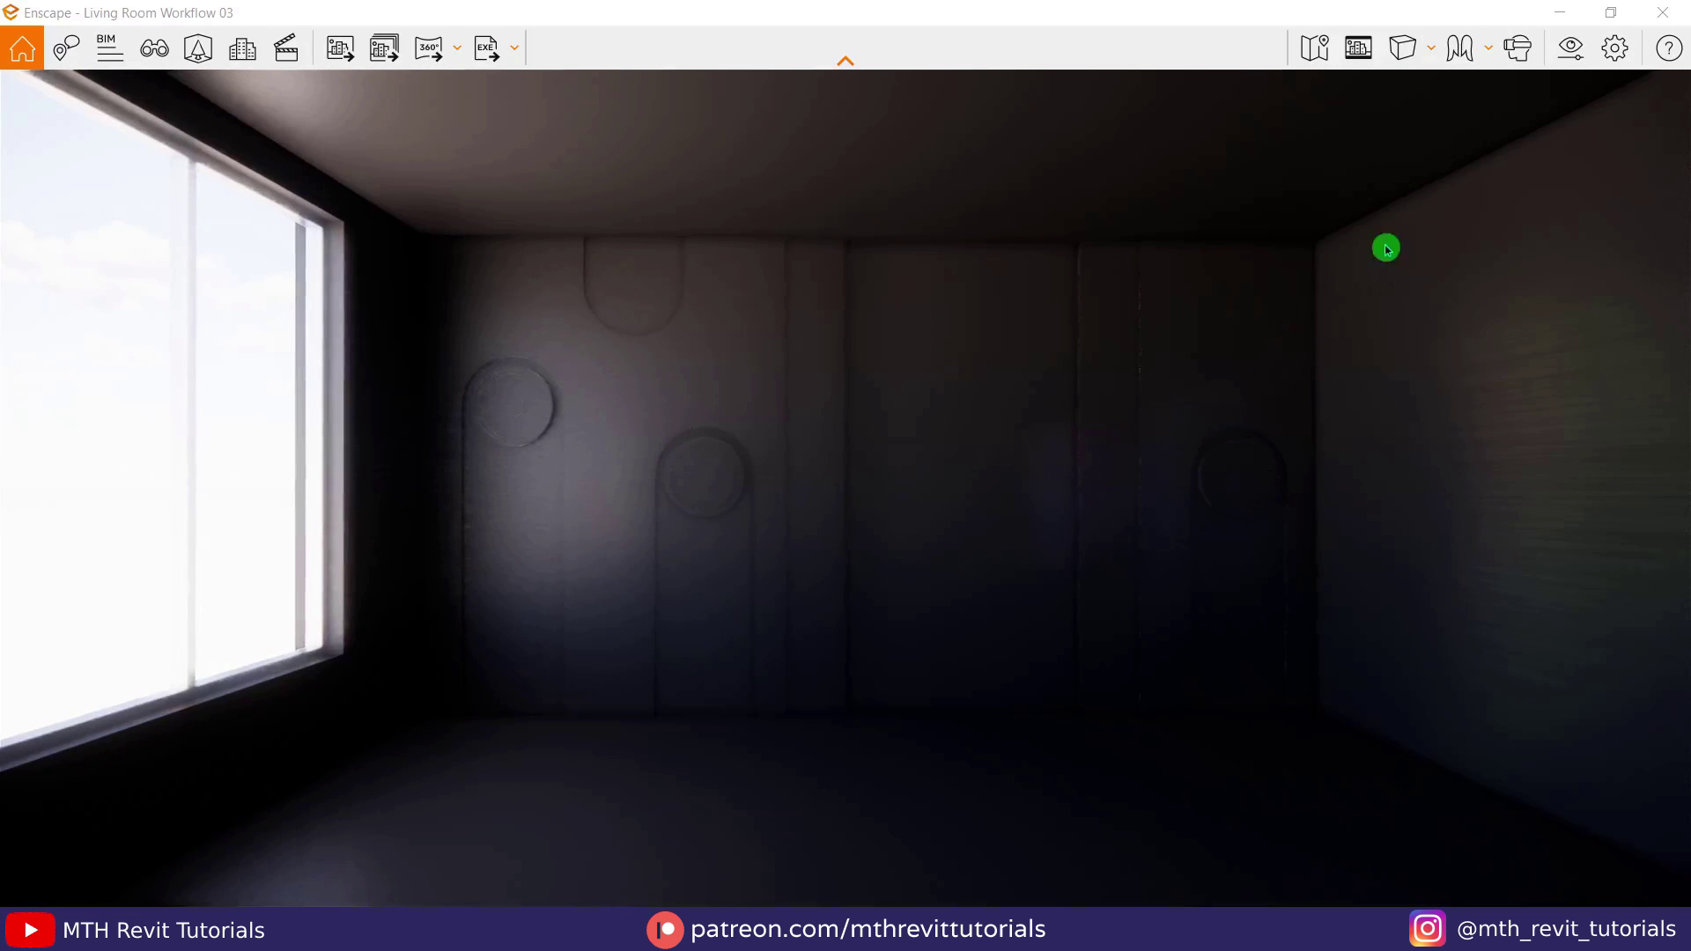
click(1567, 60)
drag(1287, 29, 434, 48)
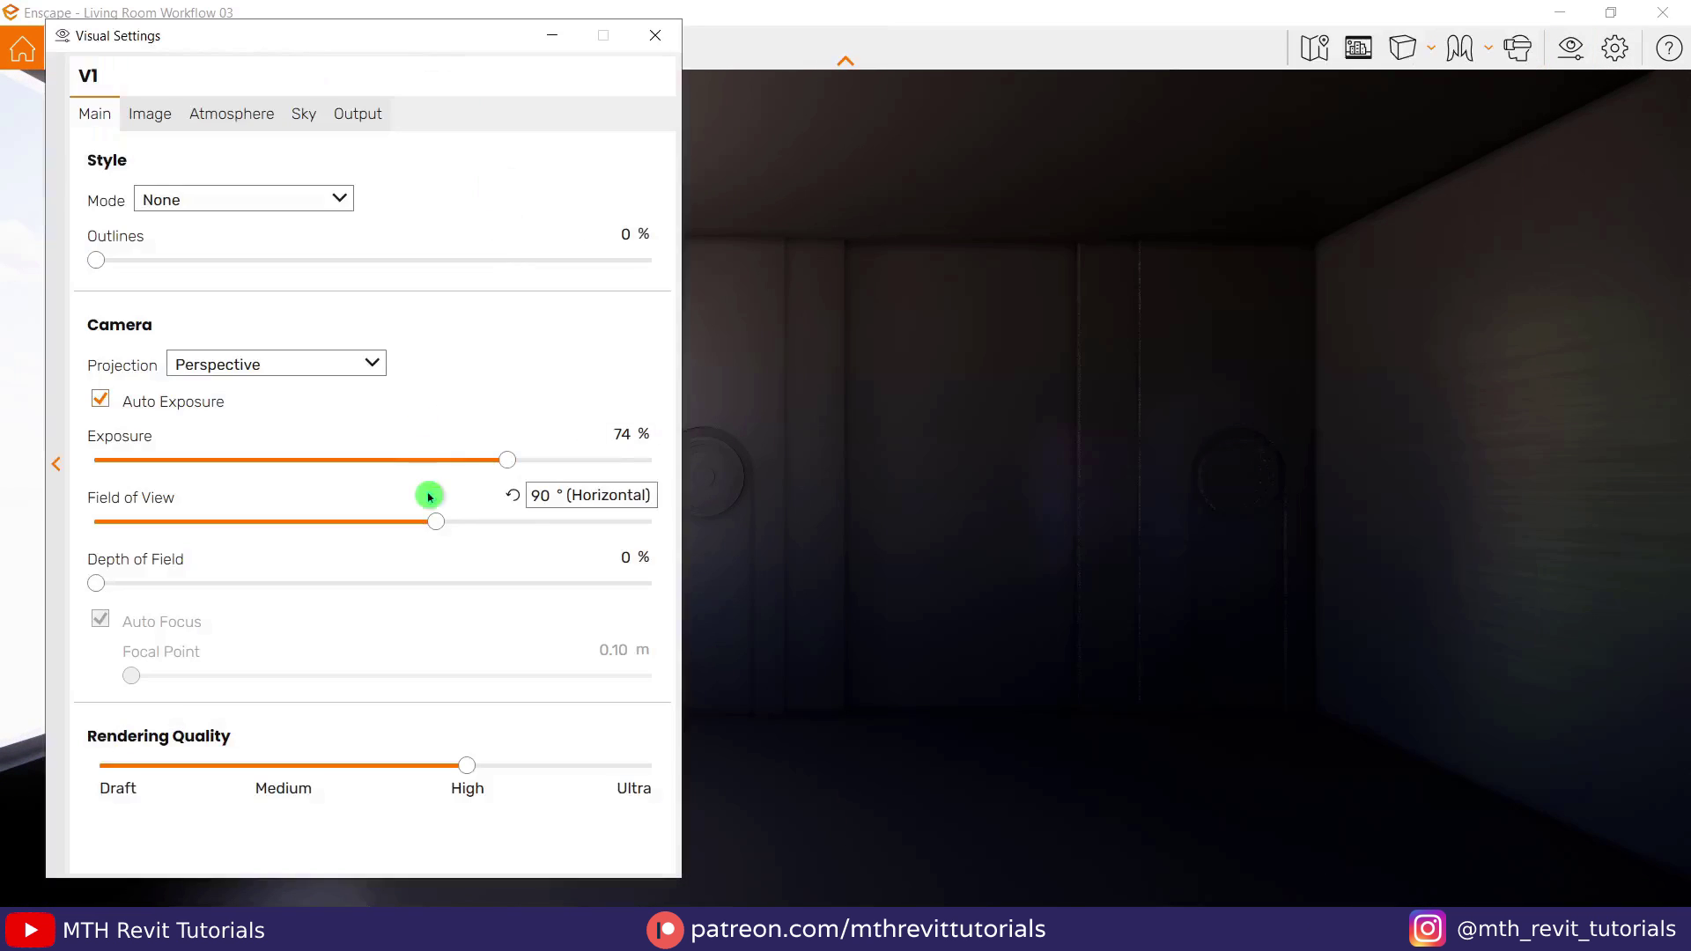
drag(435, 522, 376, 545)
drag(352, 45, 1277, 55)
drag(1361, 533, 1344, 547)
click(1644, 45)
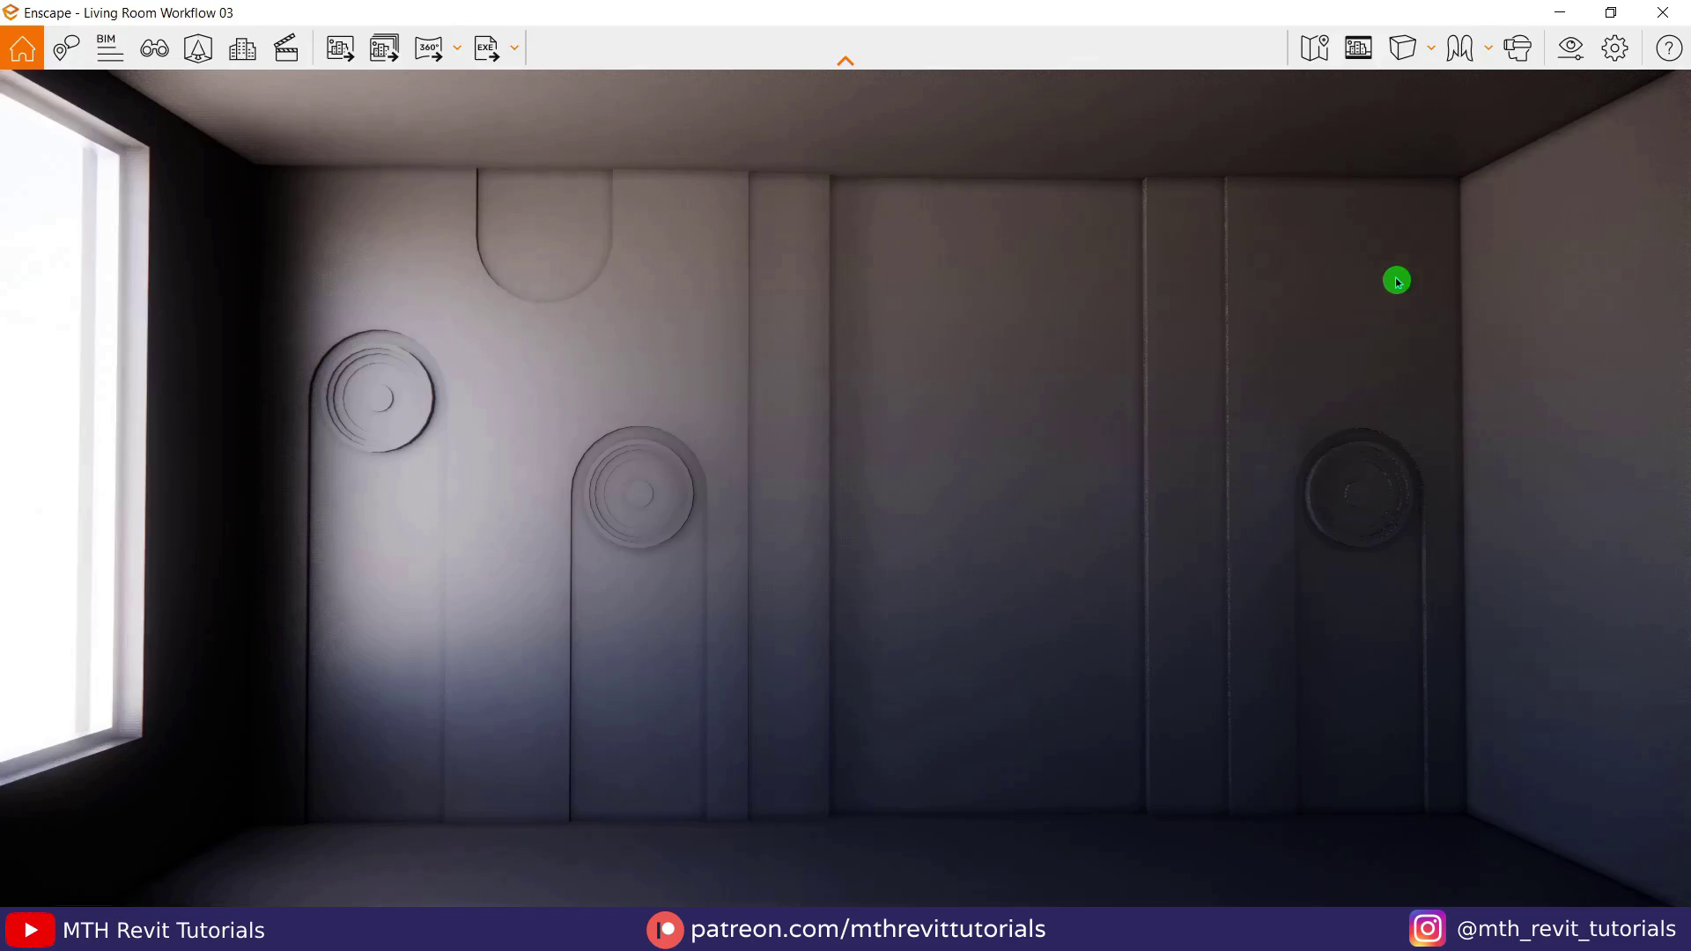
Switch the camera to two-point projection and adjust the framing of the ornament wall.
click(1419, 66)
click(1457, 129)
click(1065, 457)
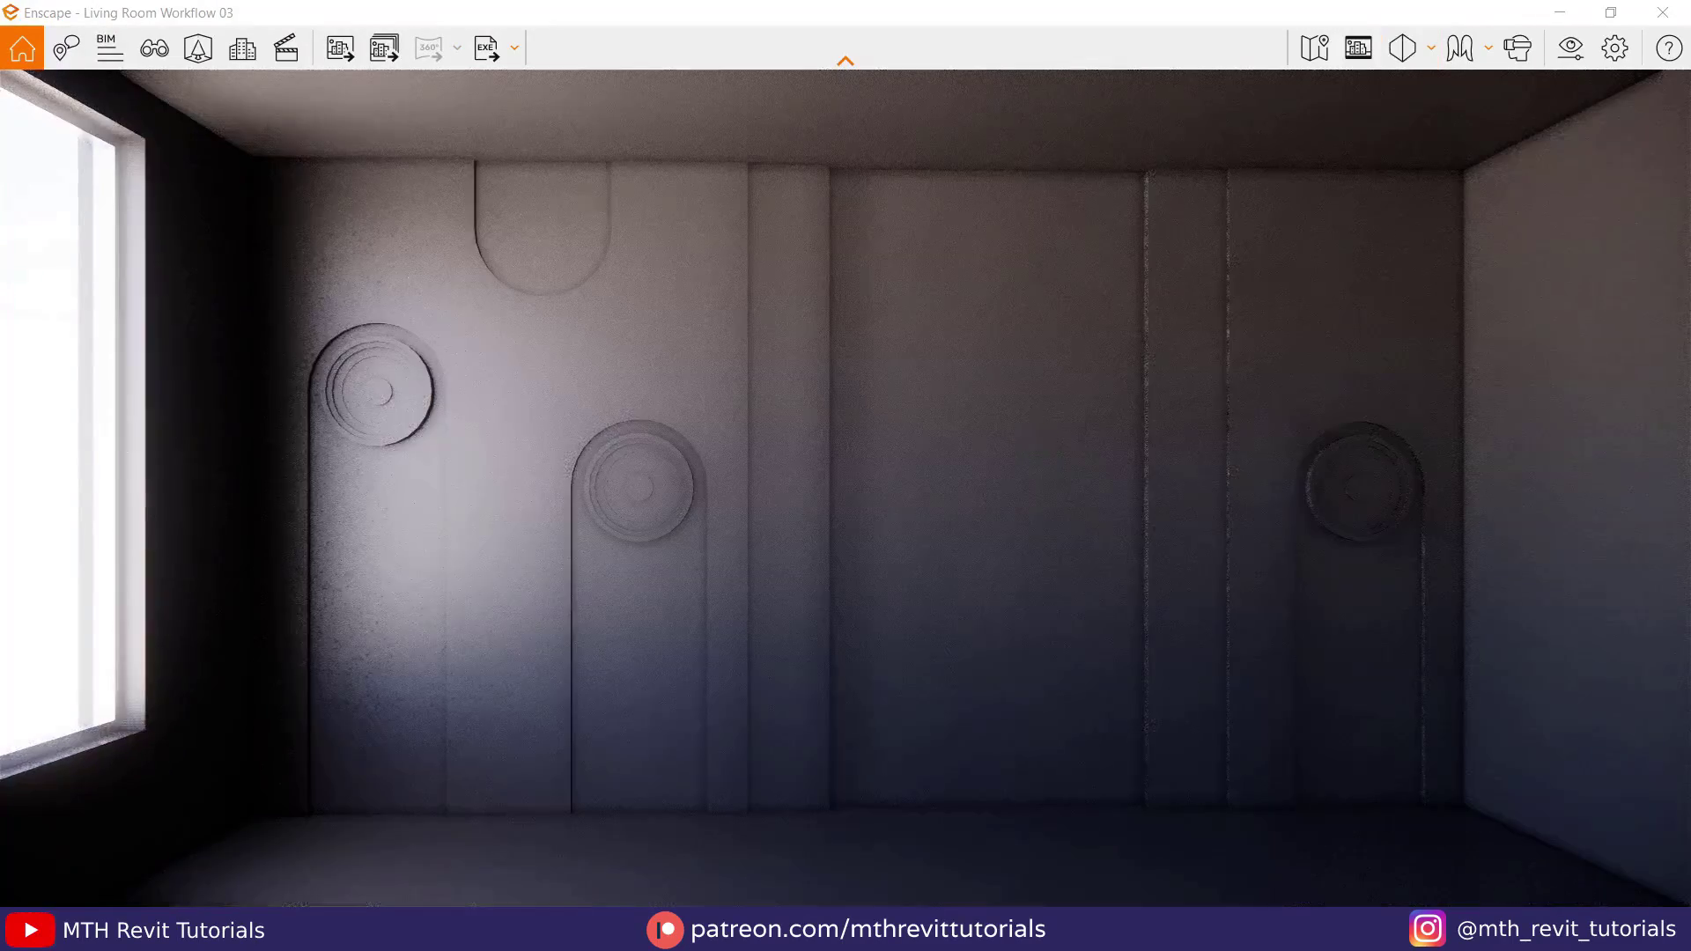
Create an Enscape view from the current camera with V1 as its linked visual preset.
click(166, 54)
click(280, 881)
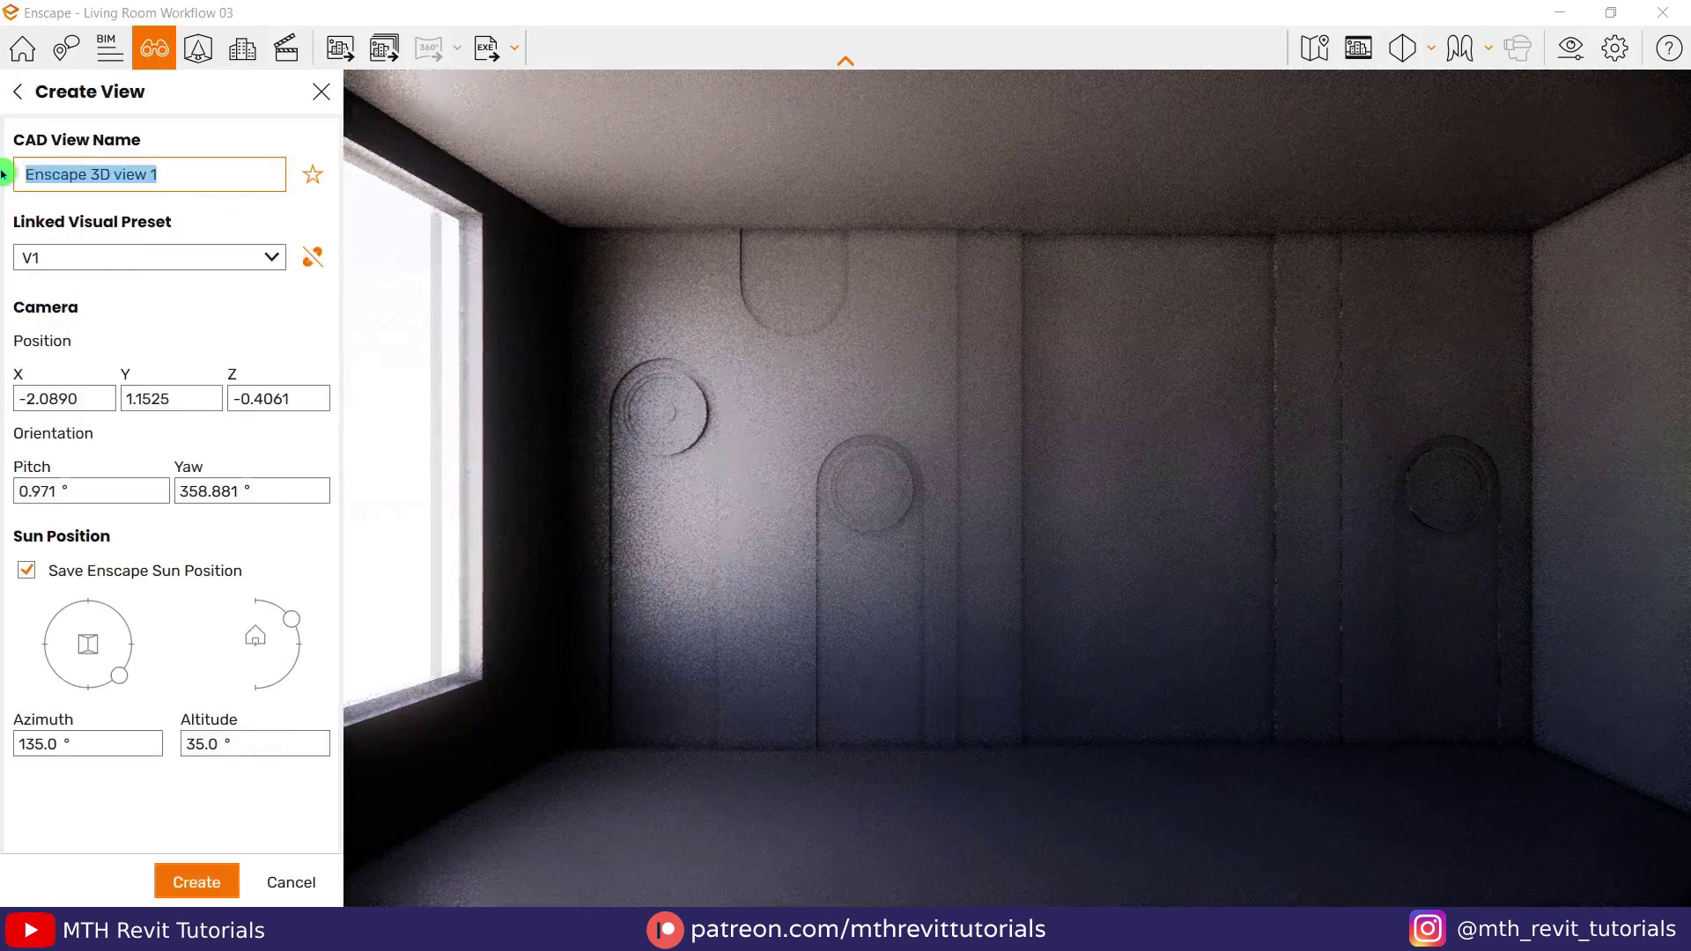
click(150, 257)
click(132, 286)
click(212, 885)
click(323, 93)
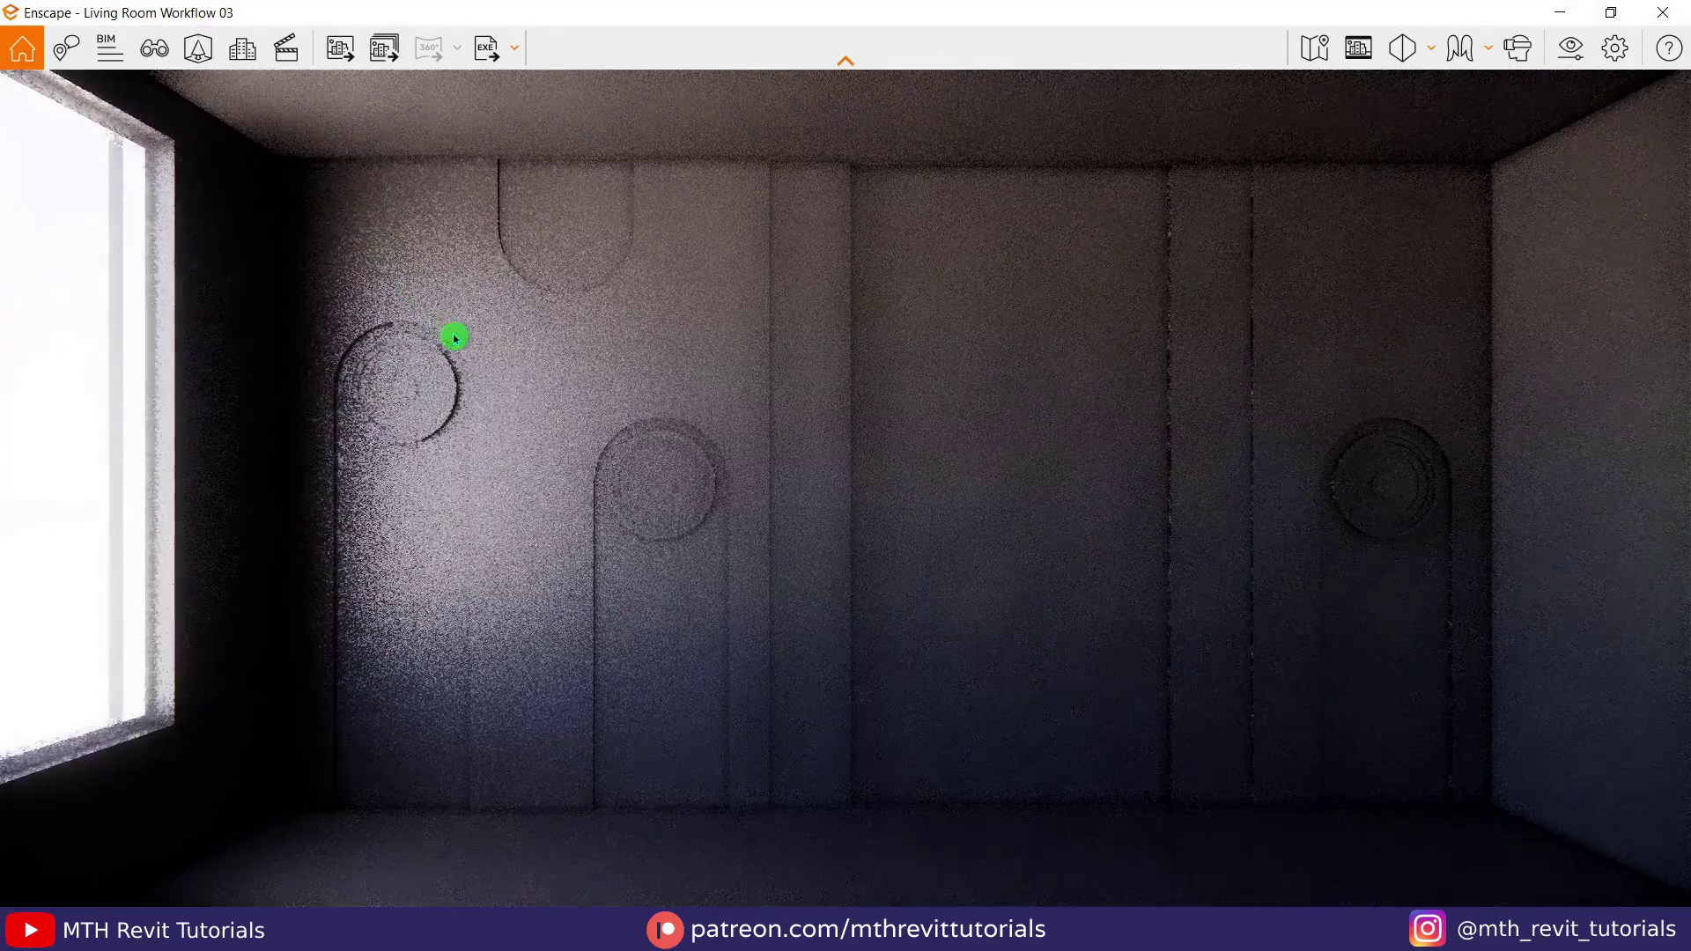
Arrange the Revit and Enscape windows side by side and narrow the Project Browser so the model stays visible.
click(1611, 12)
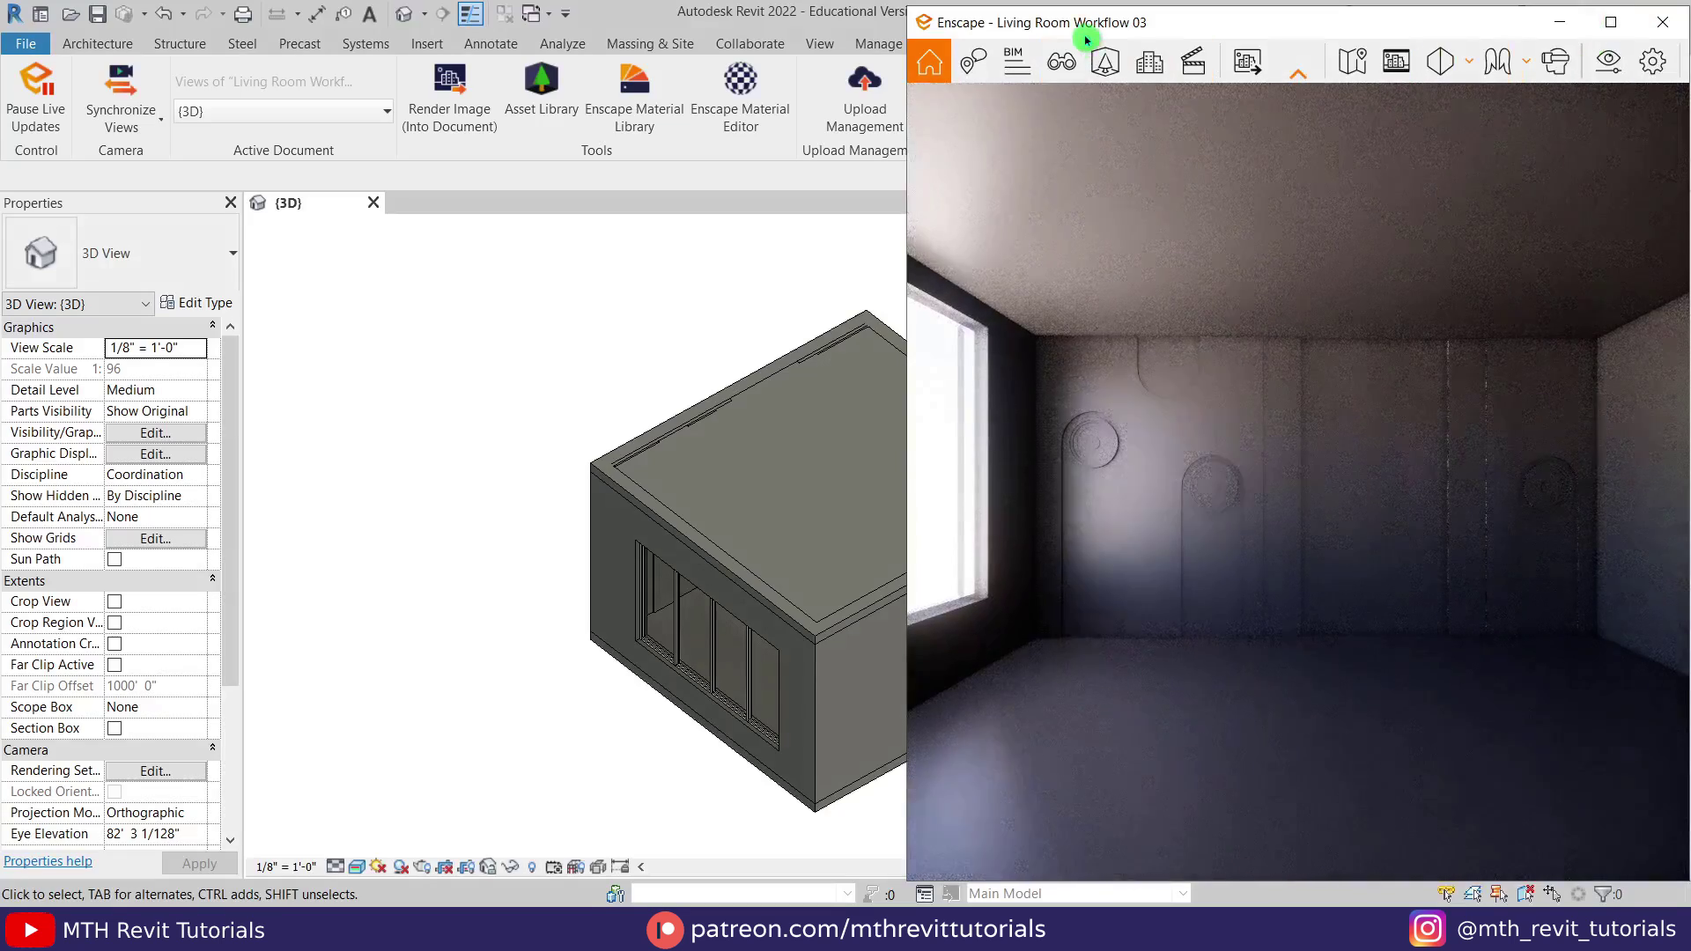
click(777, 19)
click(1646, 15)
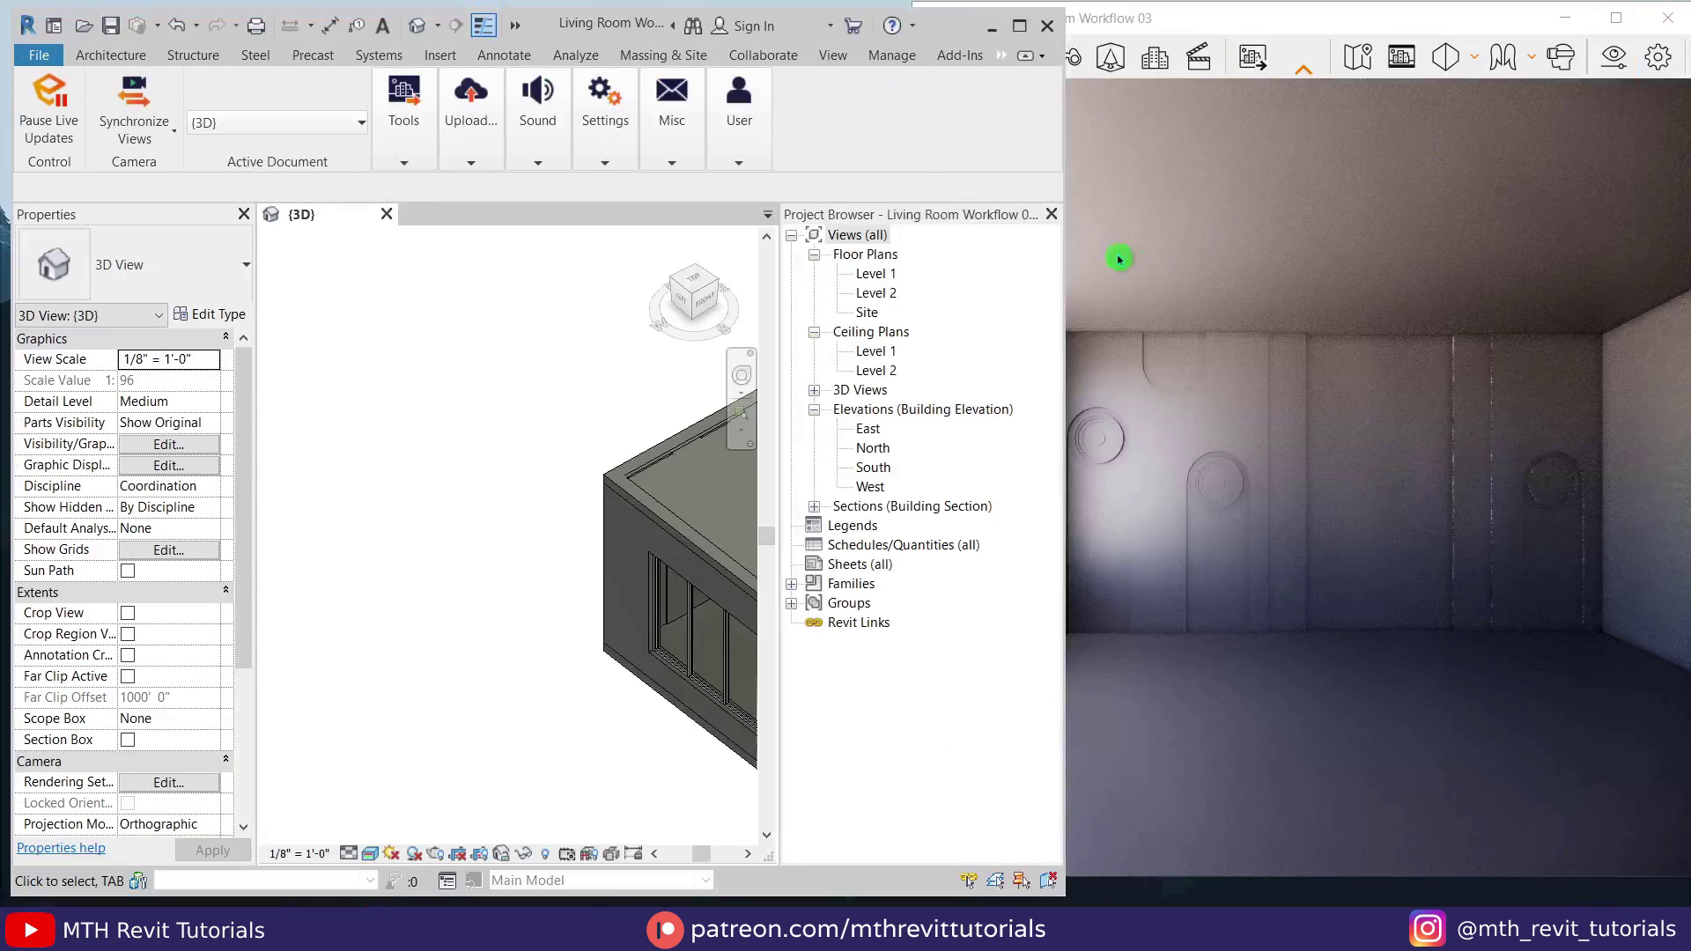
drag(1065, 254, 891, 379)
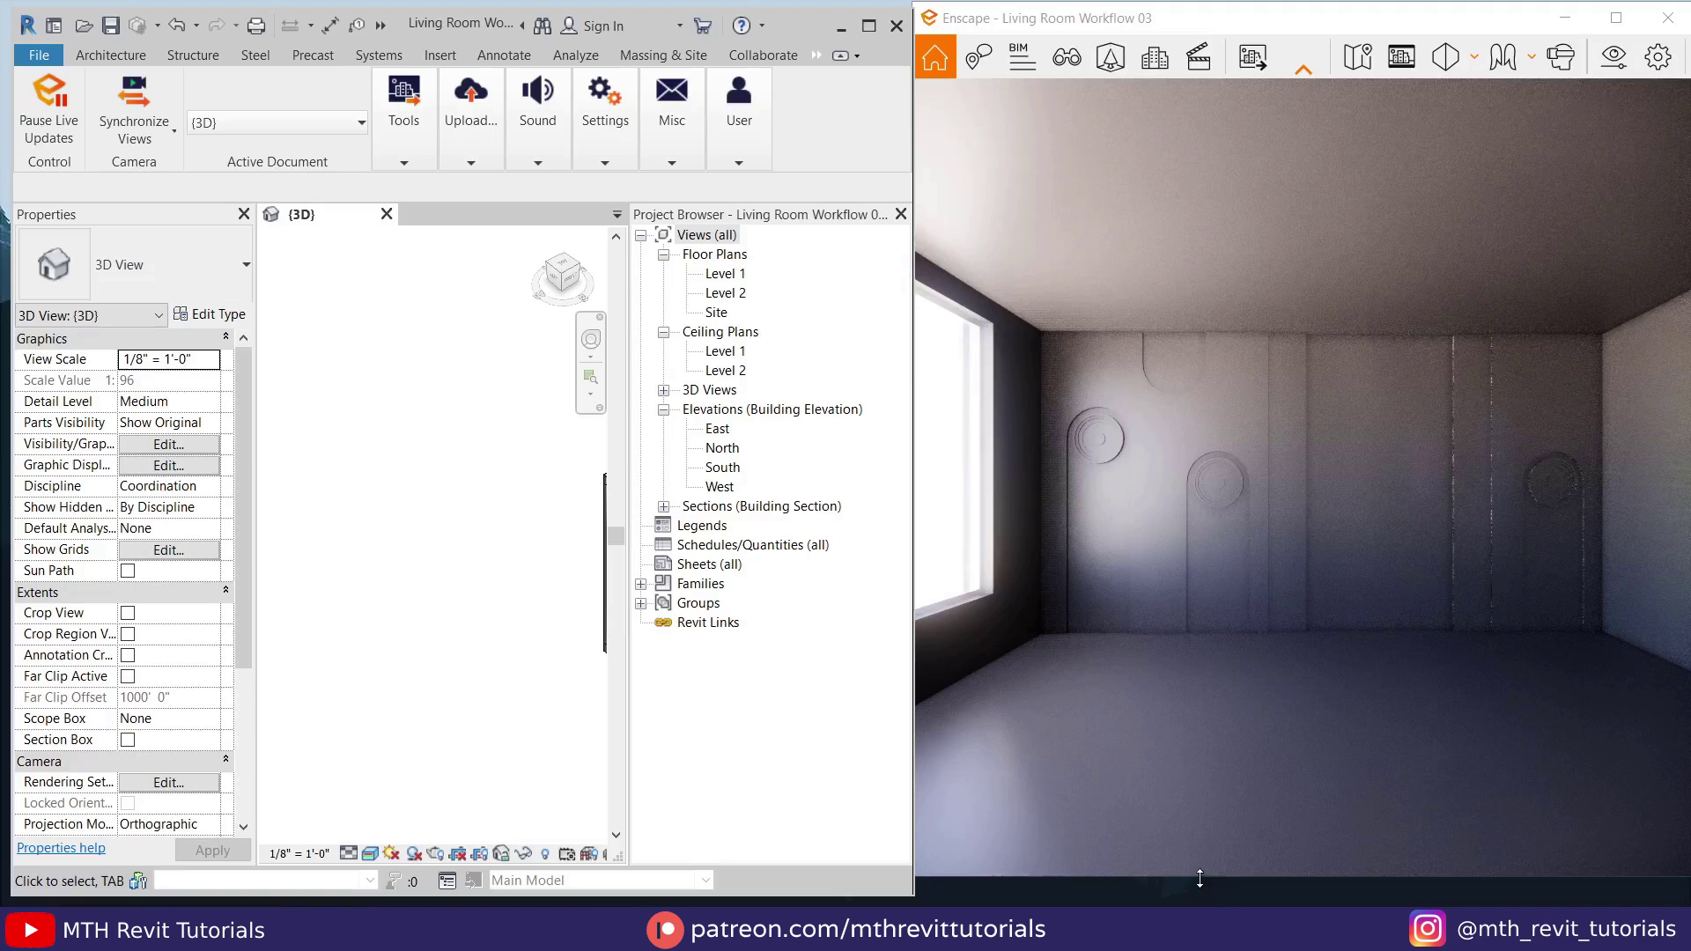
drag(1200, 878, 1200, 902)
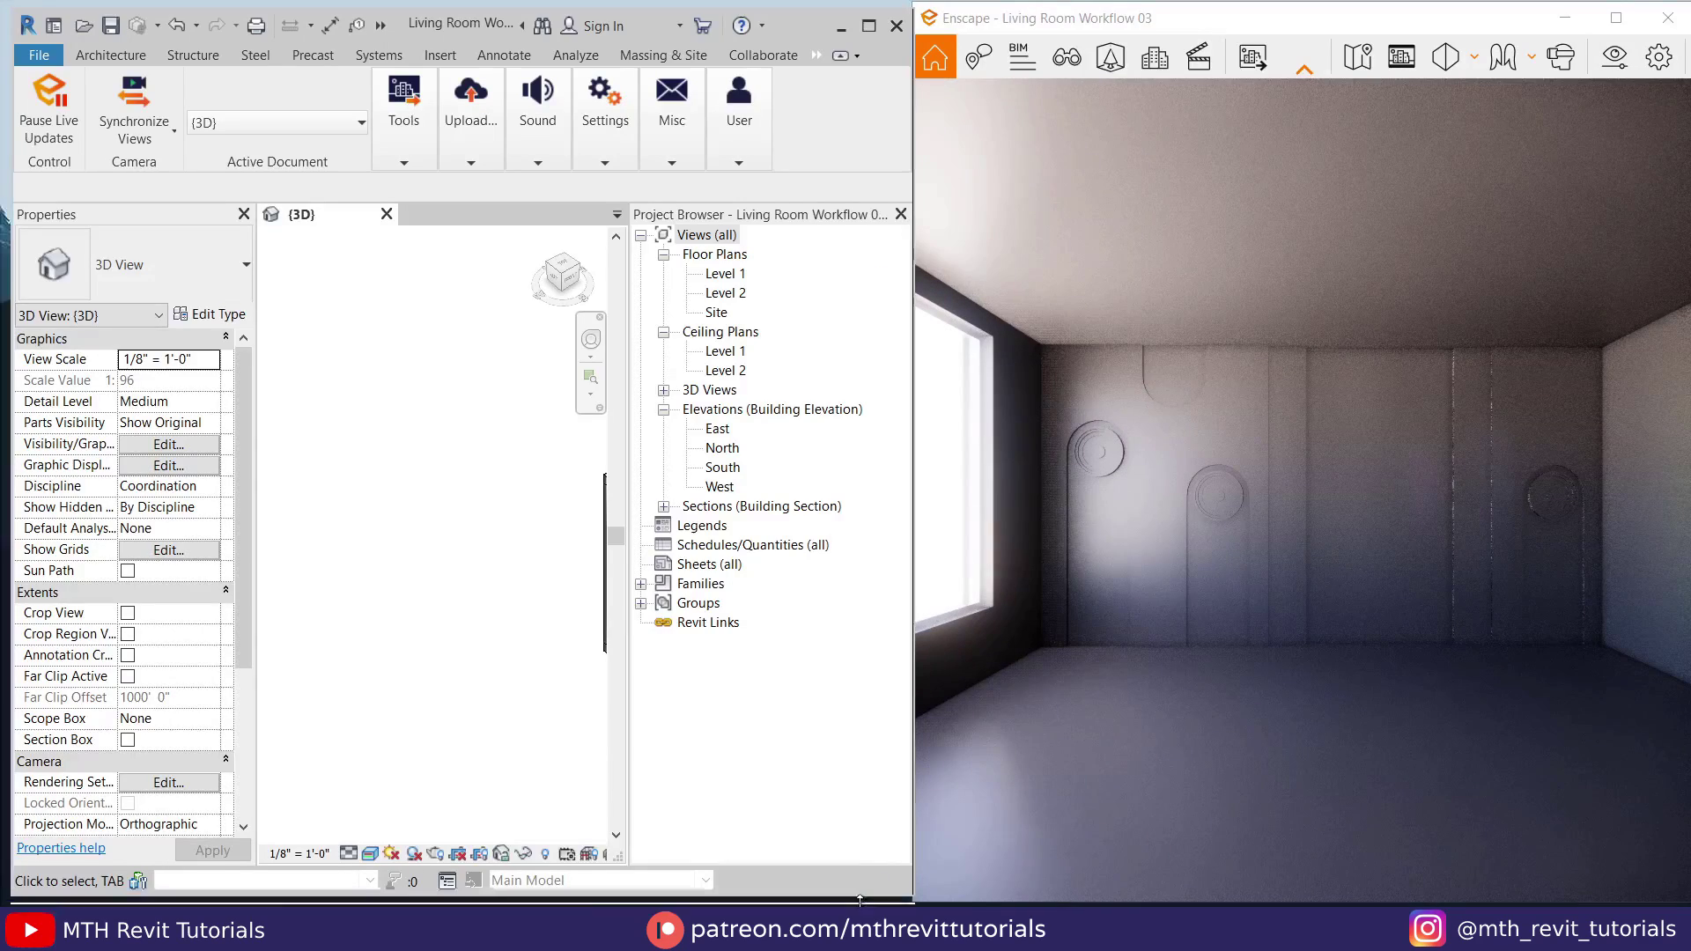
drag(859, 896, 860, 904)
scroll(184, 545, down, 3)
drag(629, 470, 763, 484)
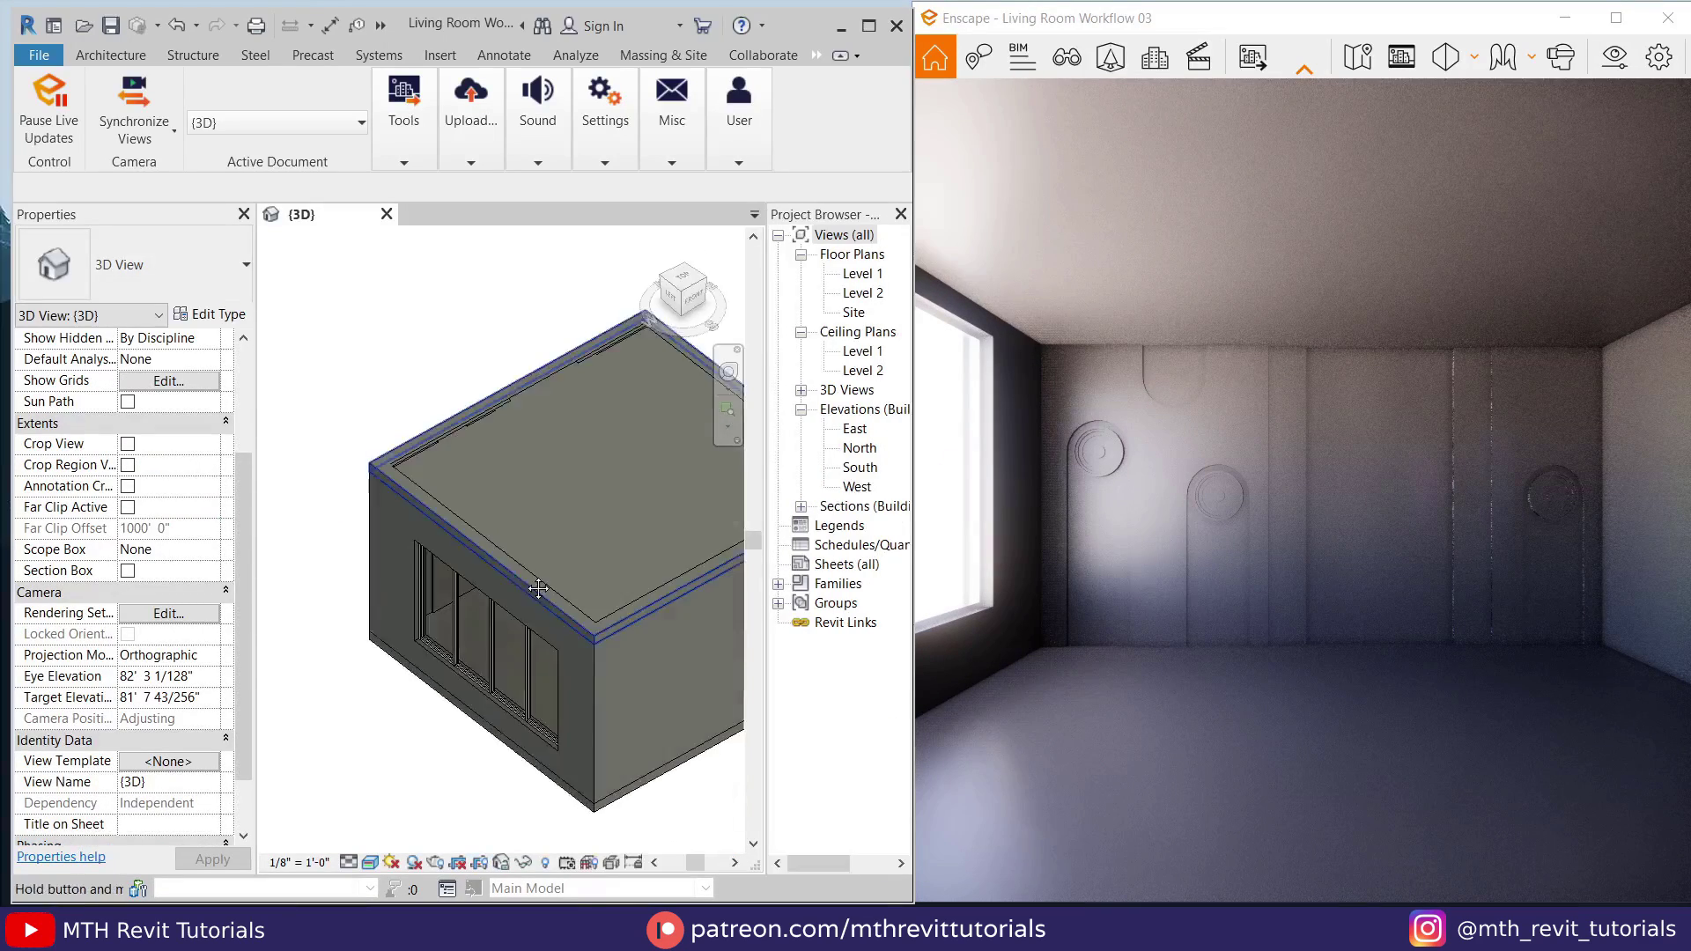
click(540, 415)
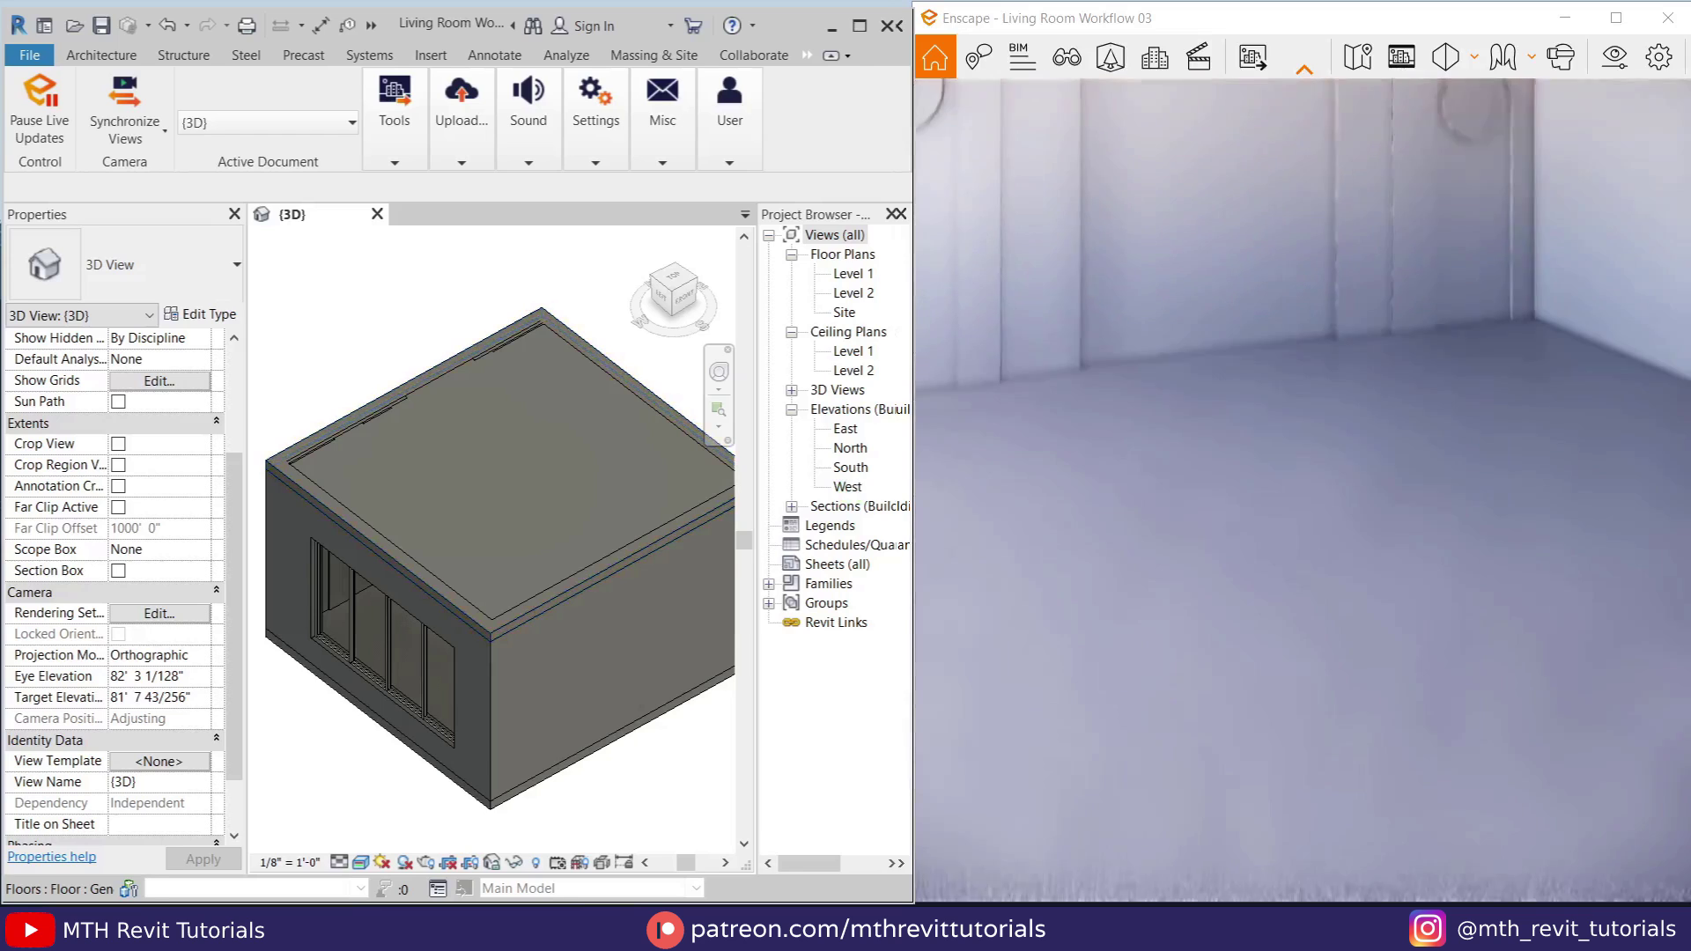
Replace the 00 - Floor material with Wood 10, Strip from the Enscape material library.
drag(677, 293, 718, 311)
click(396, 115)
click(704, 211)
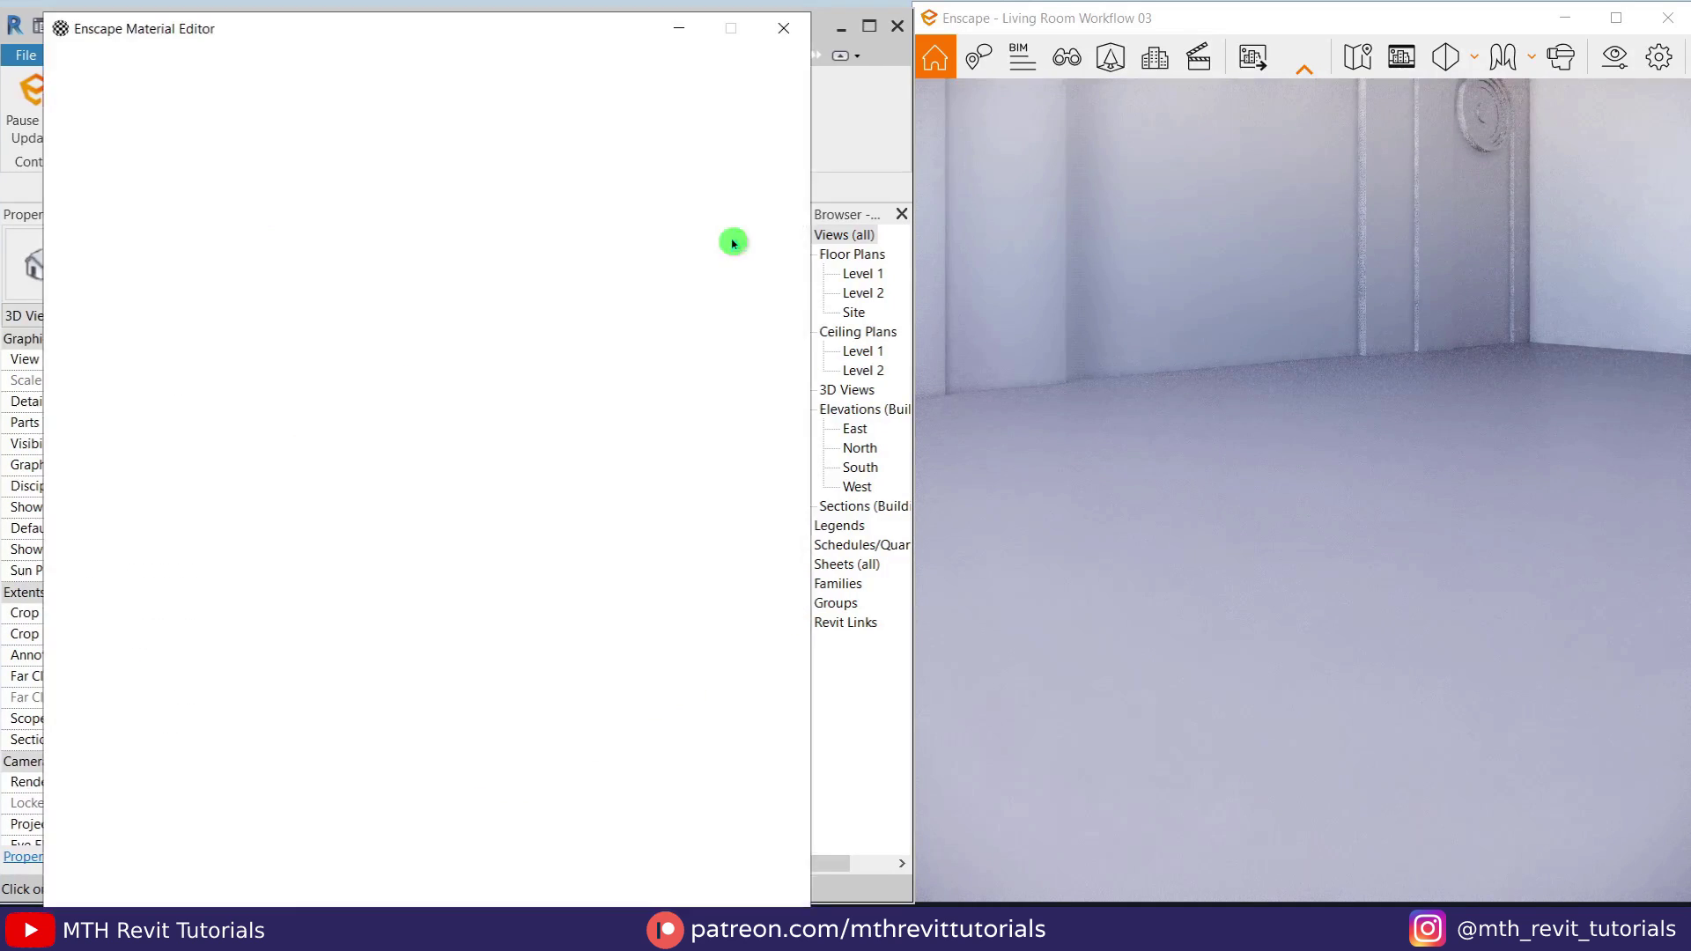
right_click(257, 148)
click(299, 238)
click(367, 762)
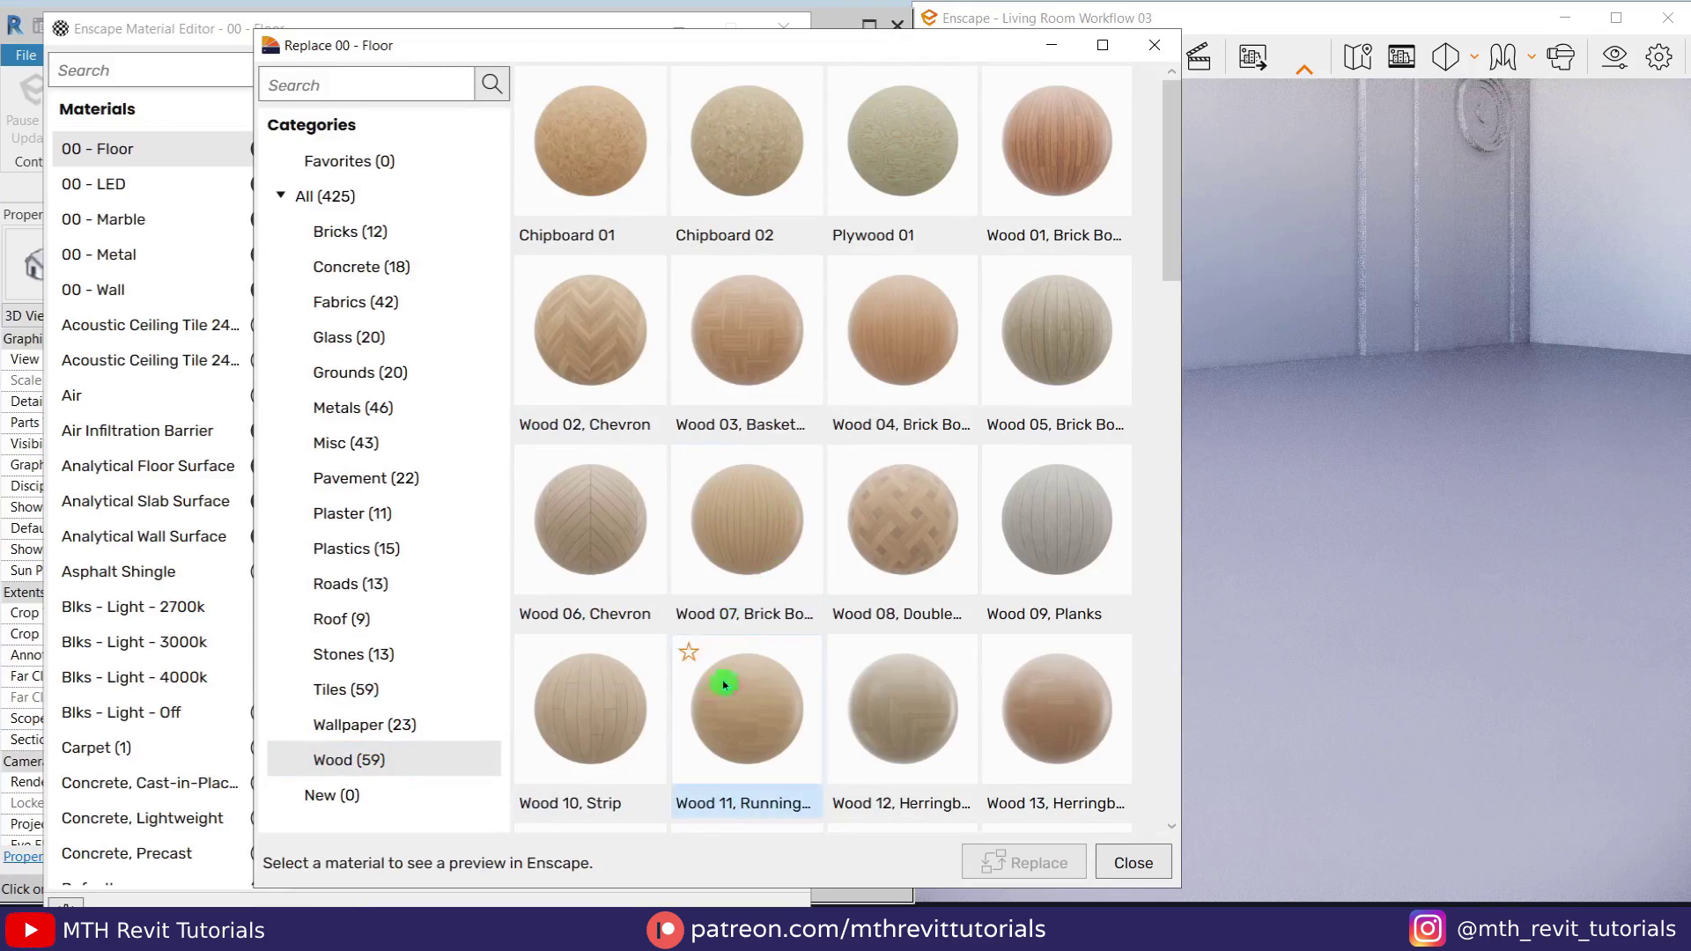
click(606, 764)
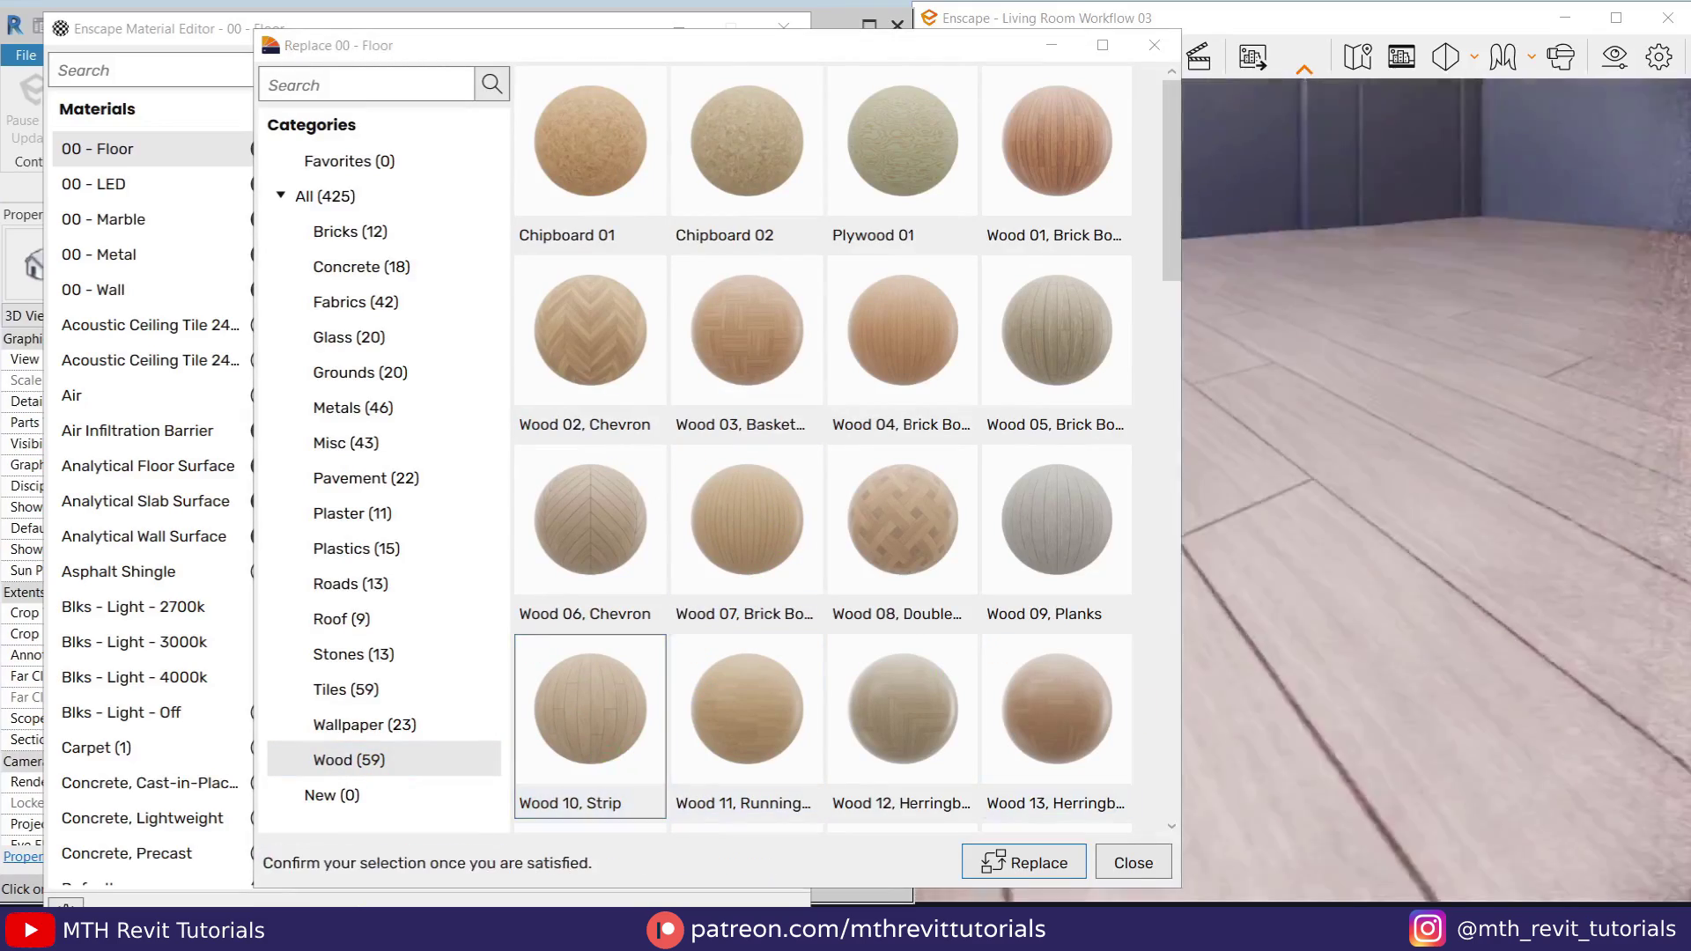
click(1056, 858)
Rotate the floor's albedo texture to 90° and lower its brightness to about 92%.
click(634, 178)
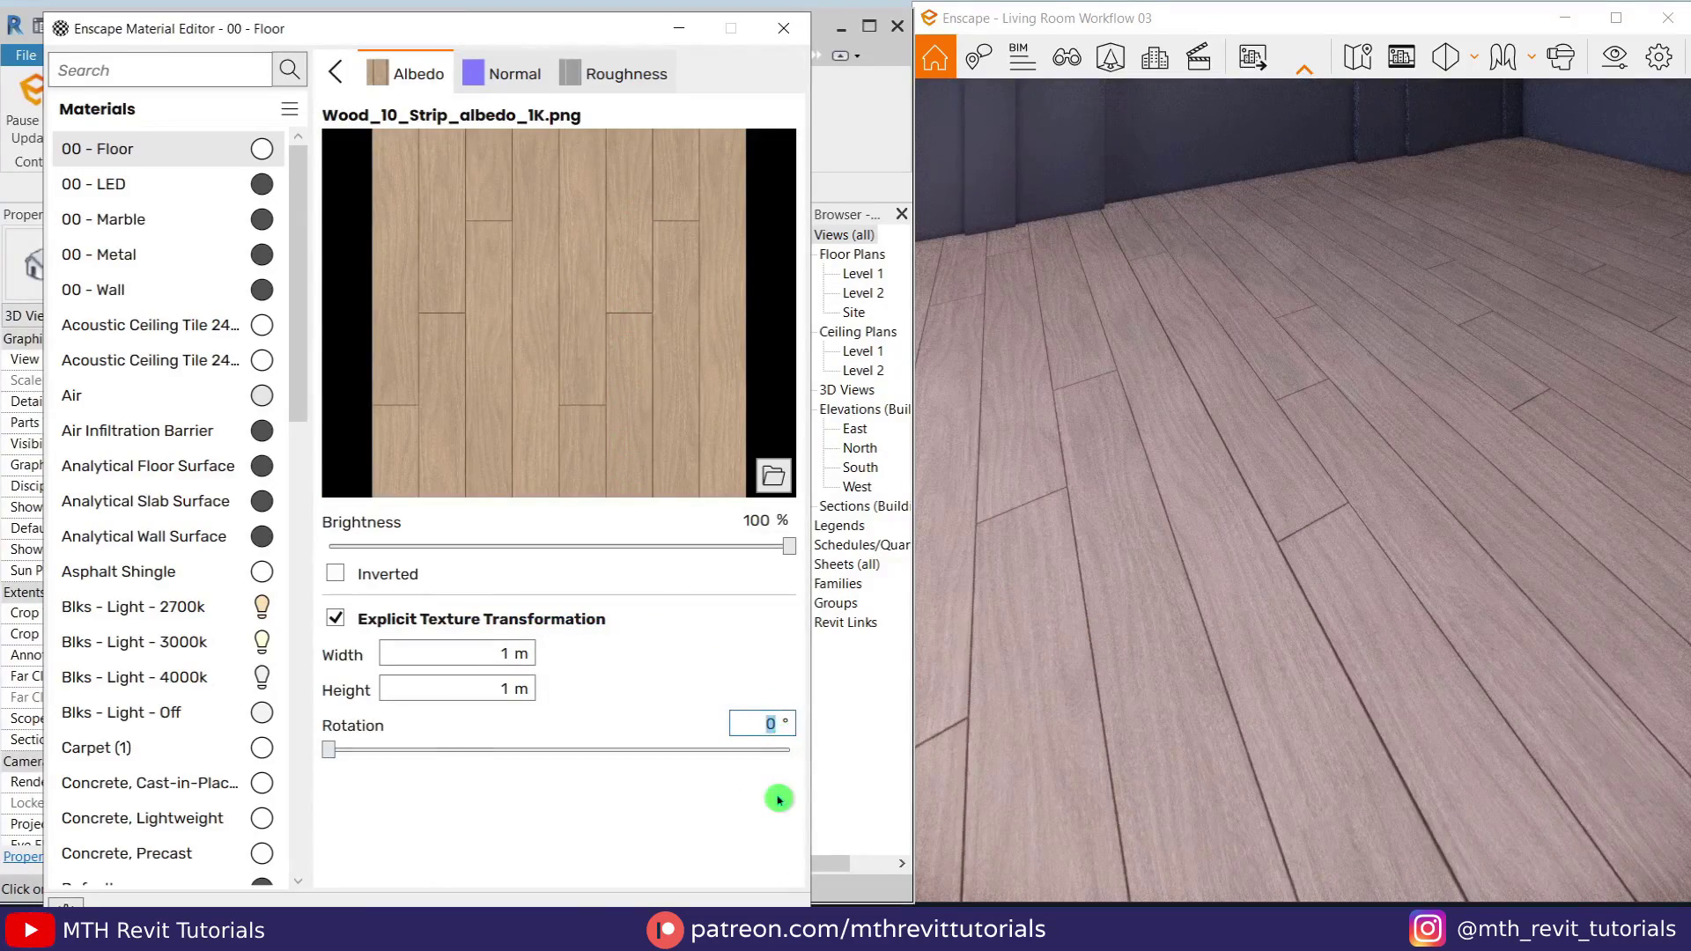
text(90)
key(Return)
mouse_move(1213, 683)
mouse_down()
mouse_move(1213, 722)
mouse_move(1213, 616)
mouse_move(1213, 683)
mouse_up()
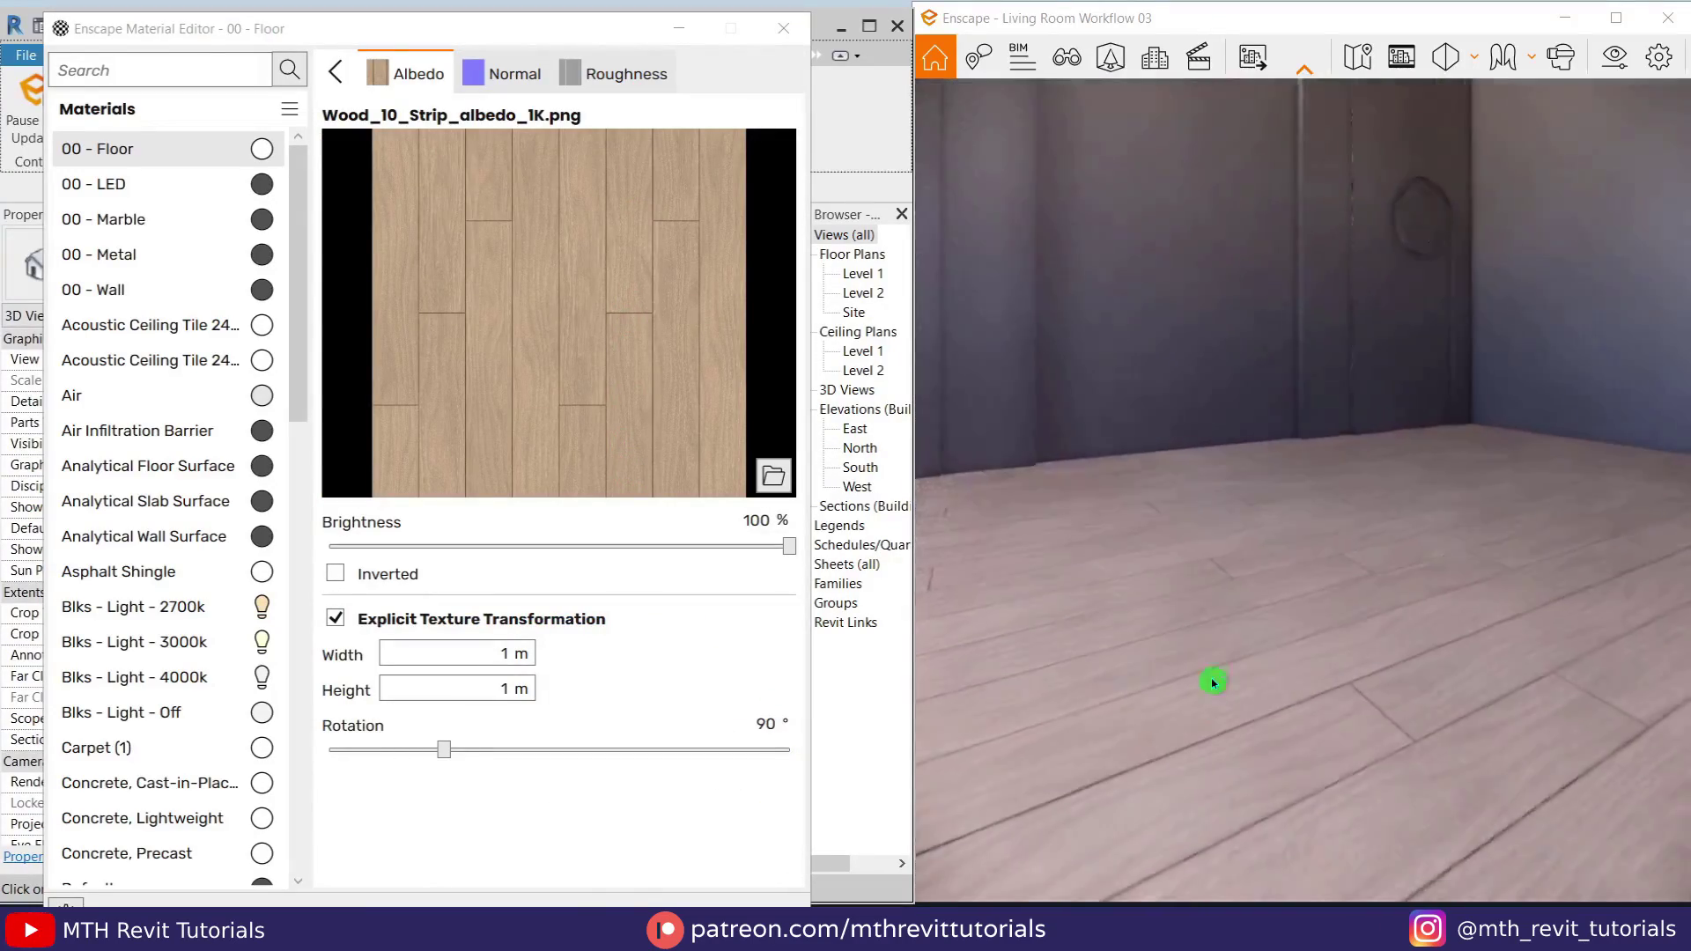
drag(794, 552, 772, 560)
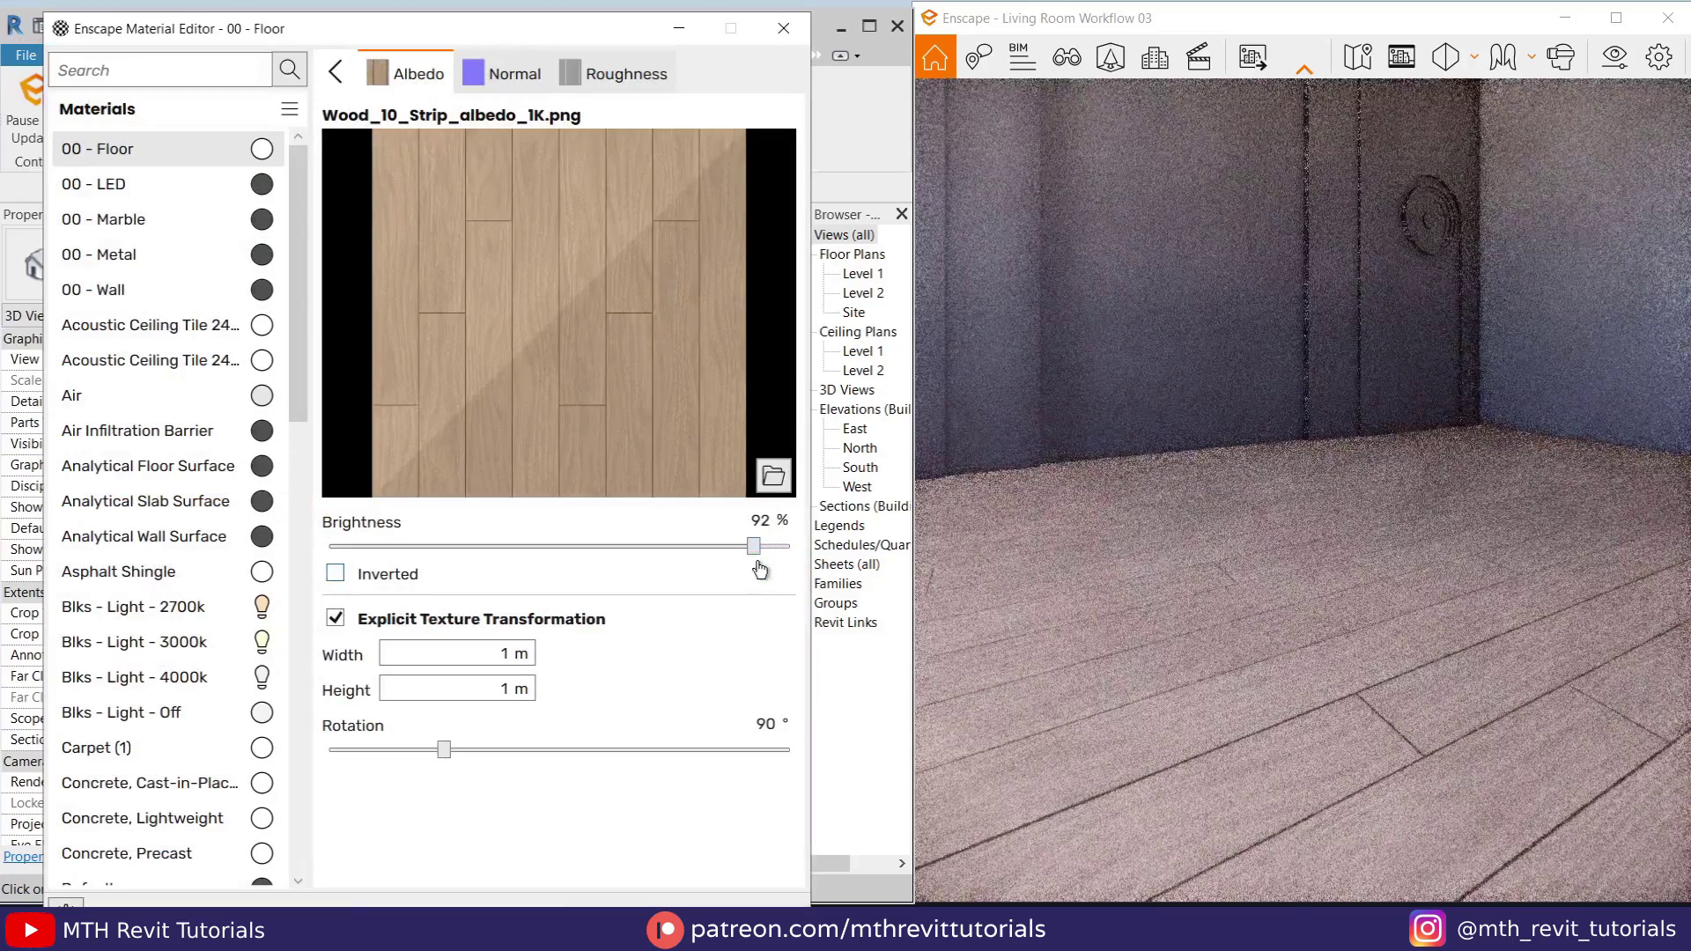
click(335, 72)
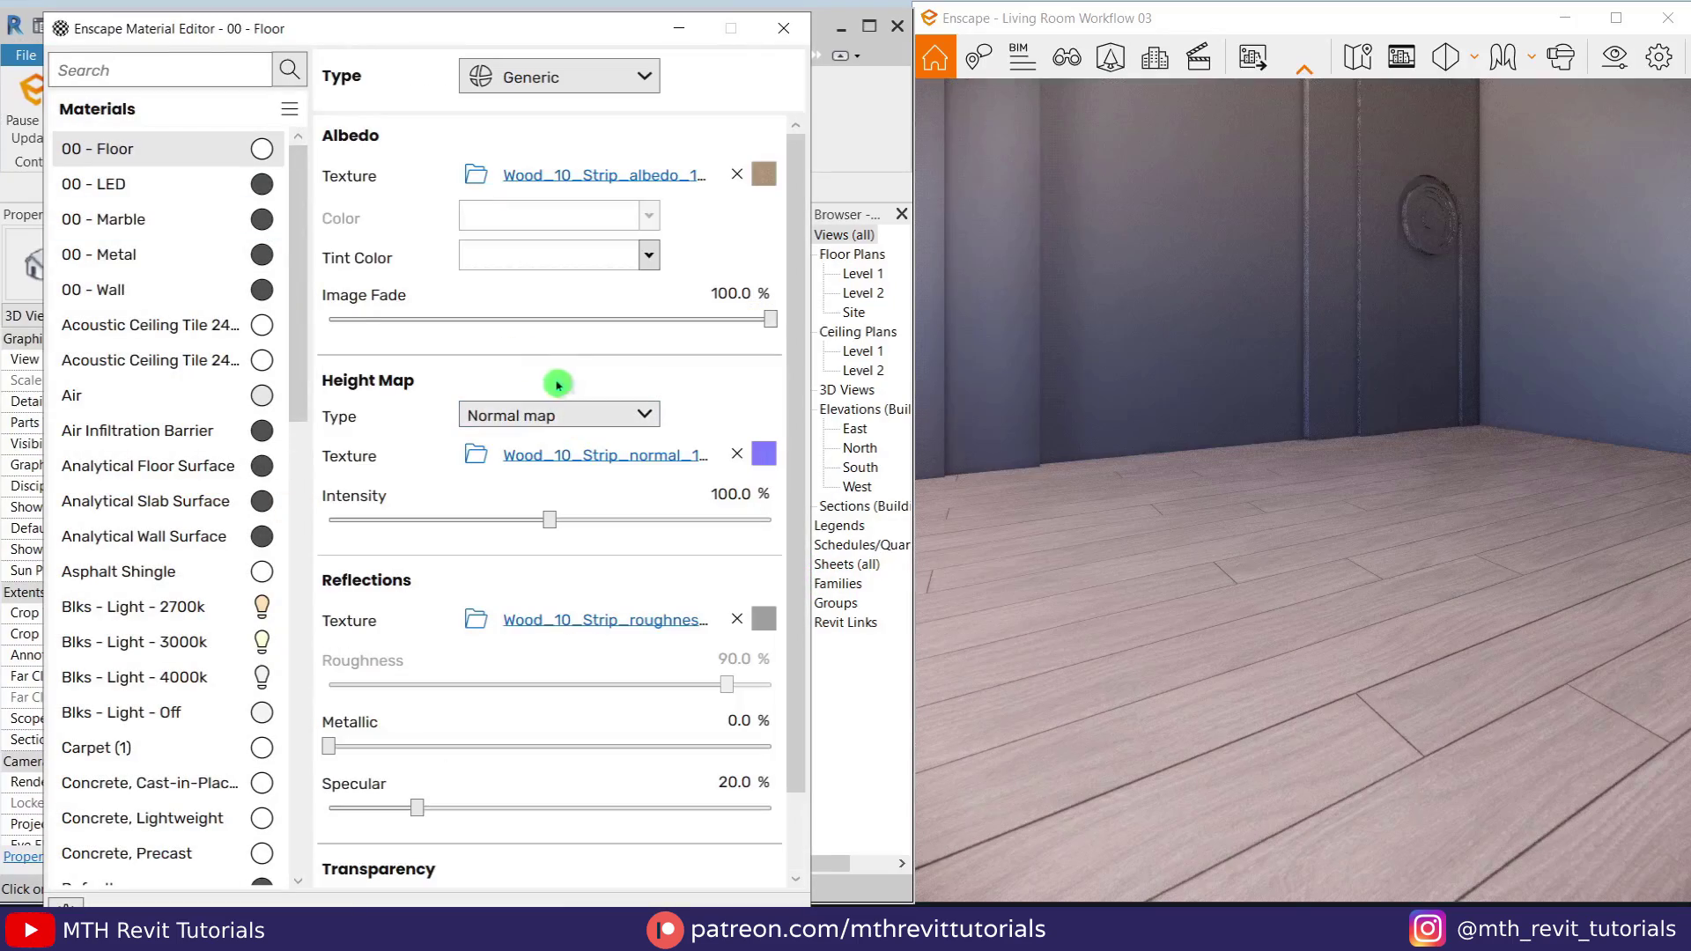
Load Texture 01.jpg as the albedo of the 00 - Wall material and lower its brightness to about 97%.
click(126, 296)
click(477, 176)
click(495, 293)
click(1218, 707)
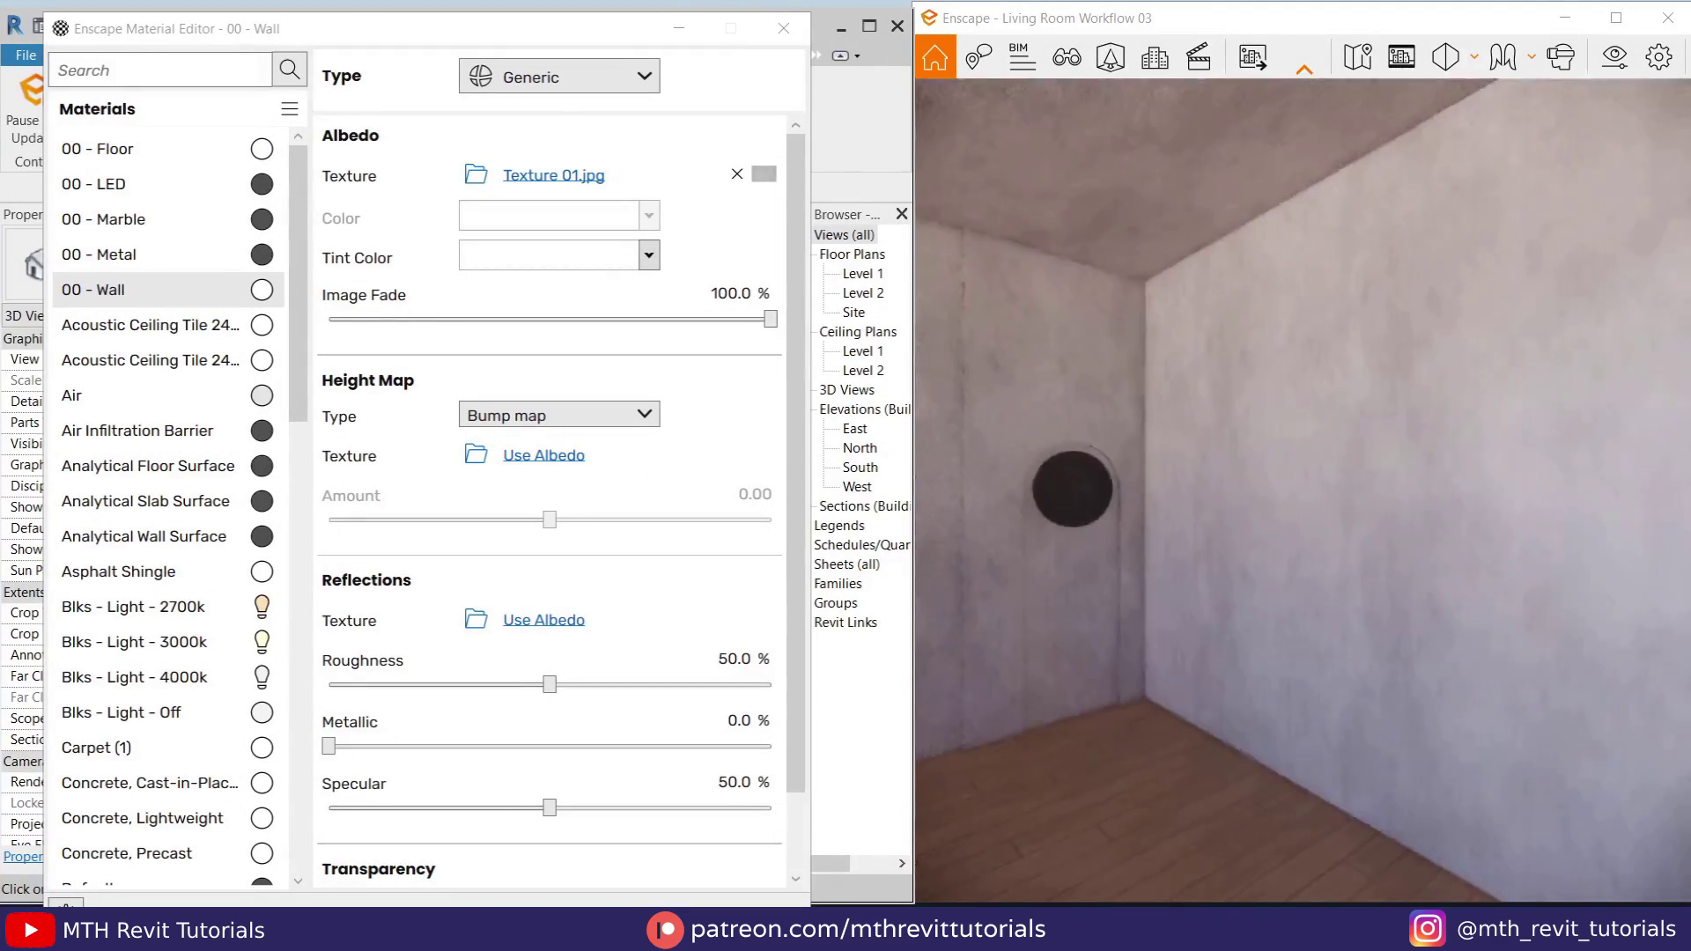
drag(1218, 706, 1148, 588)
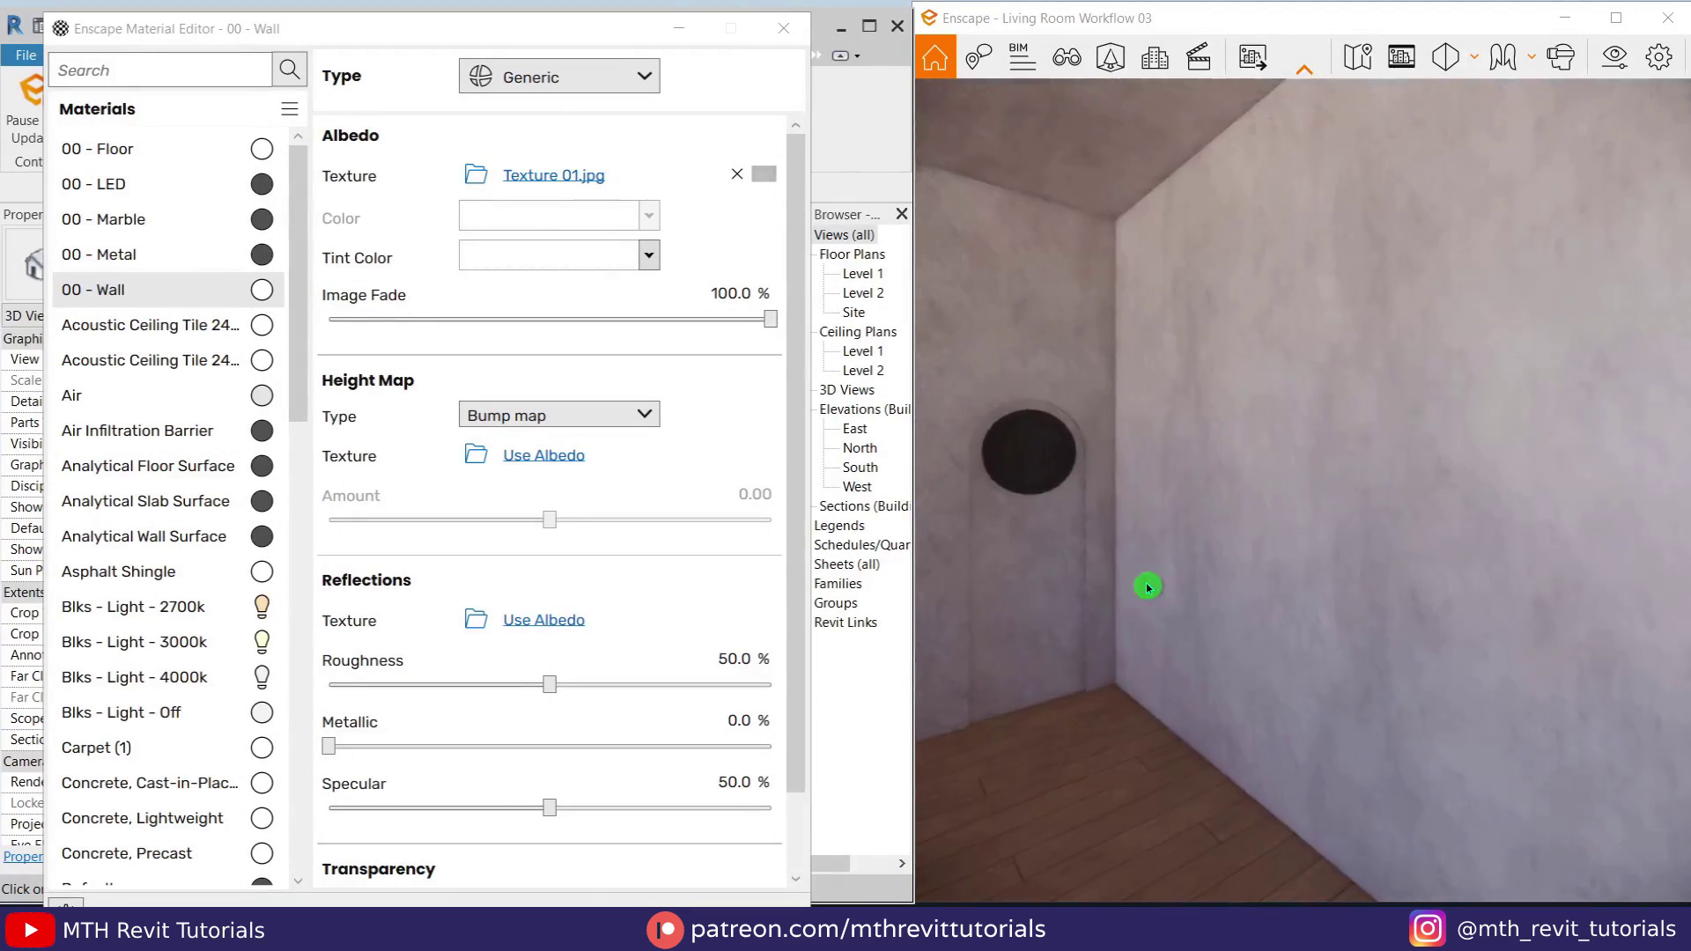
click(553, 175)
drag(784, 552, 782, 561)
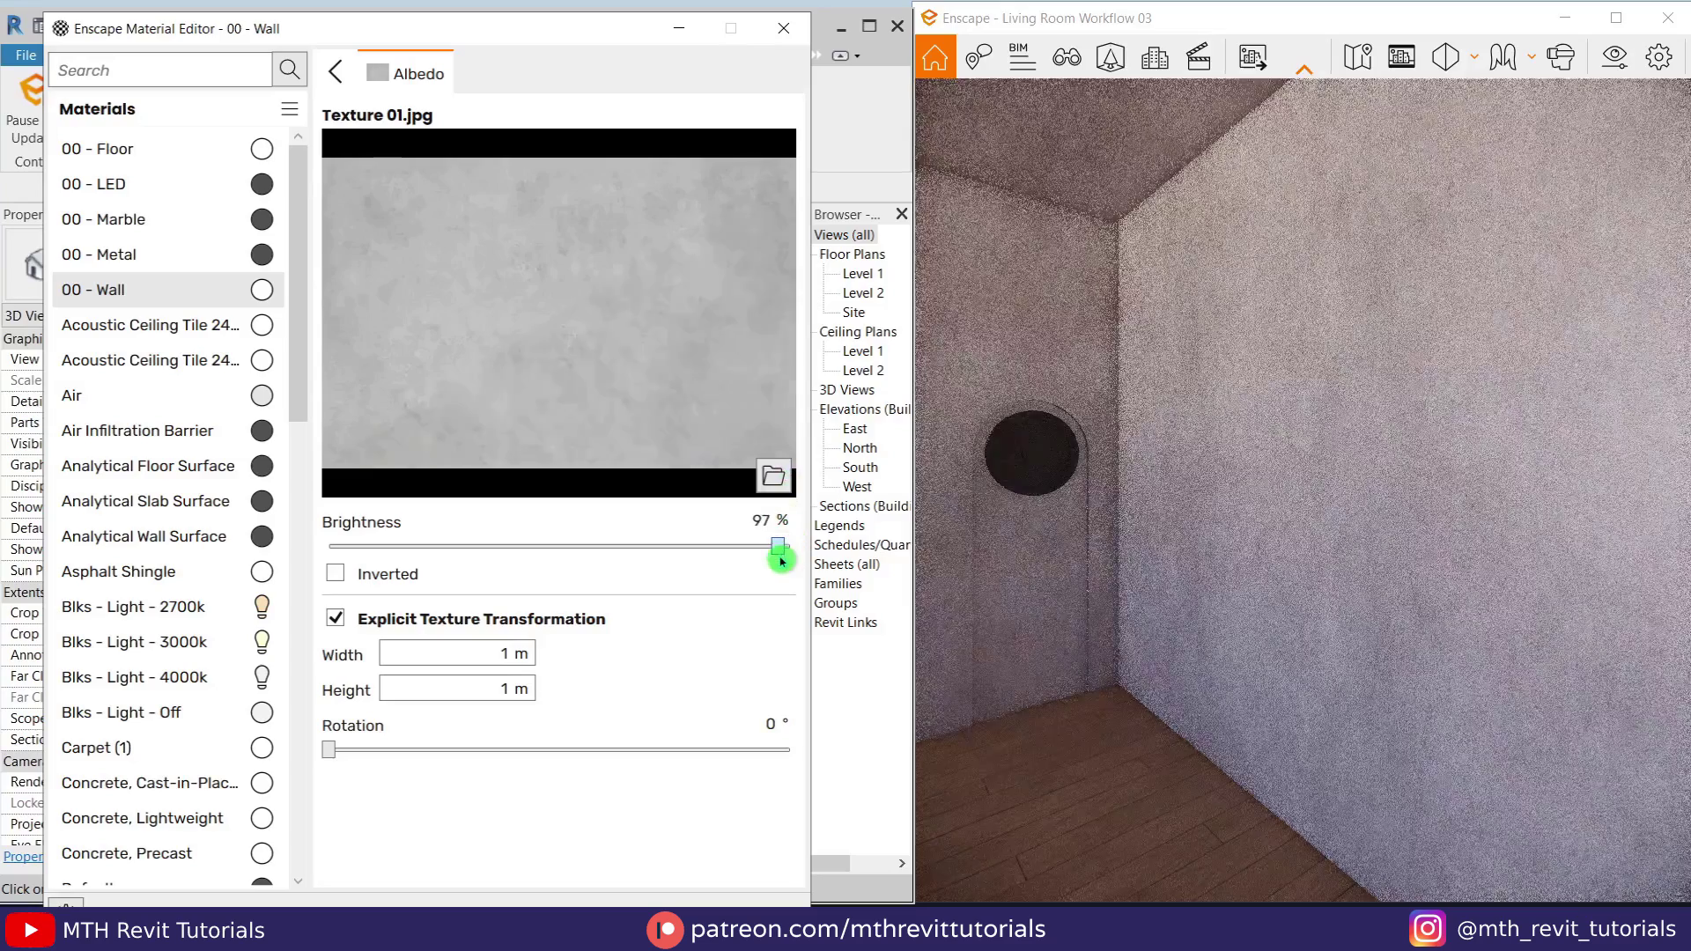
click(335, 80)
Use Texture 01.jpg as the wall material's bump map with an amount of 4.75 and set its specular to 67.4%.
click(362, 591)
click(473, 464)
double_click(487, 252)
click(633, 495)
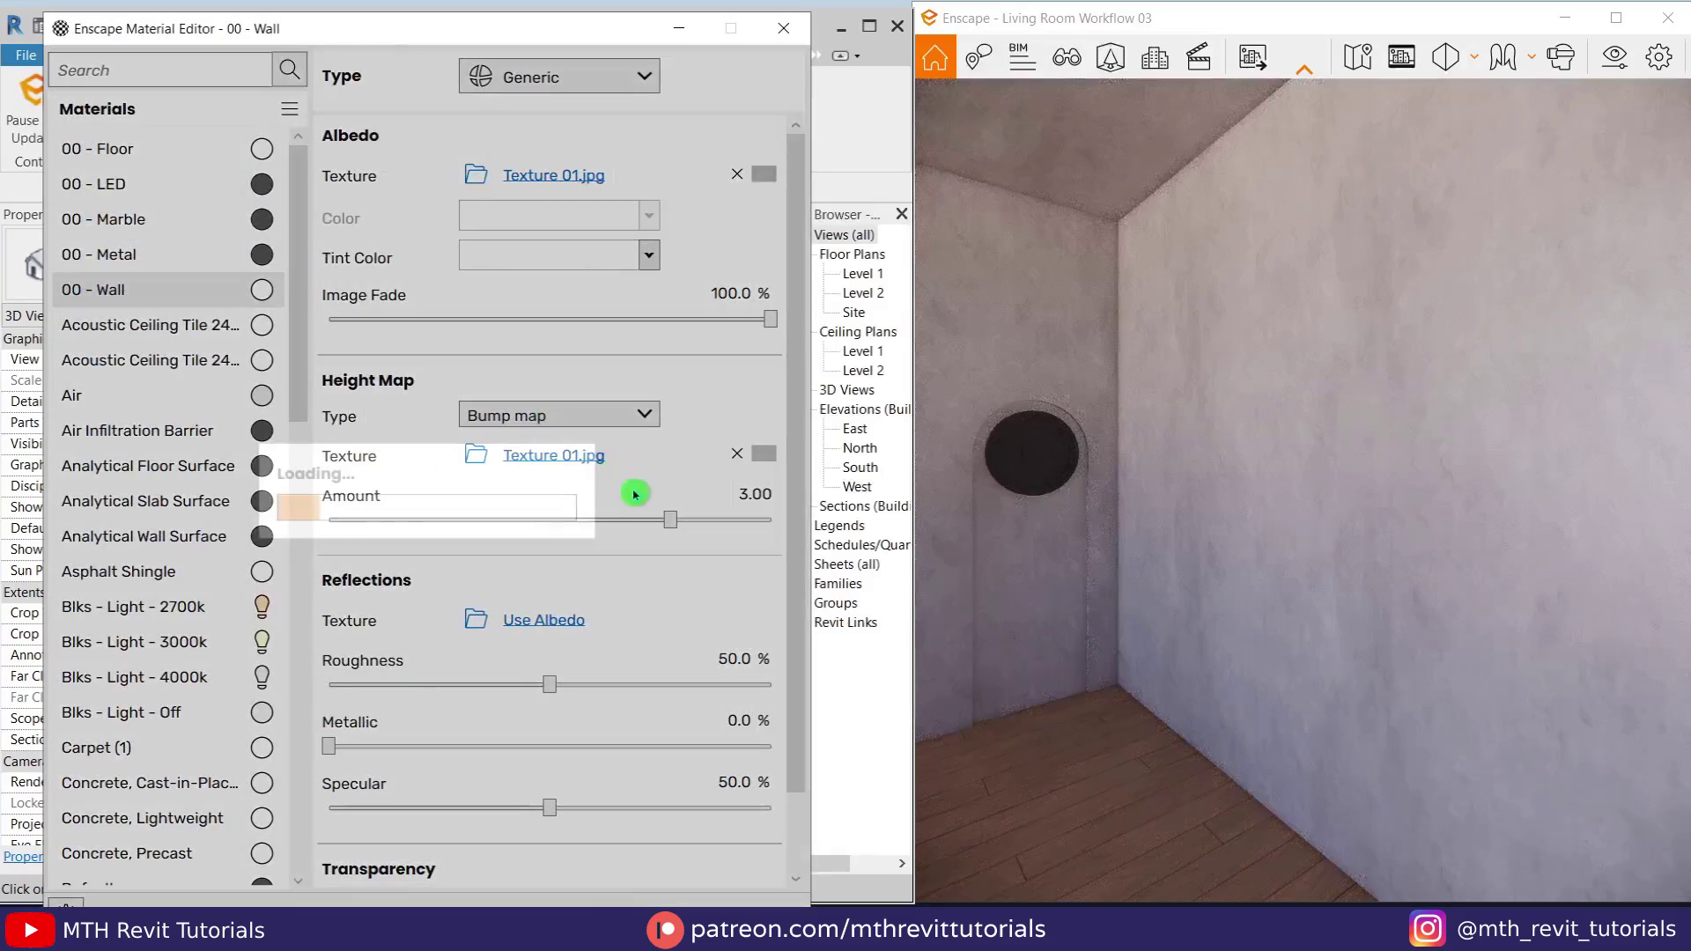
click(669, 529)
drag(672, 526, 723, 534)
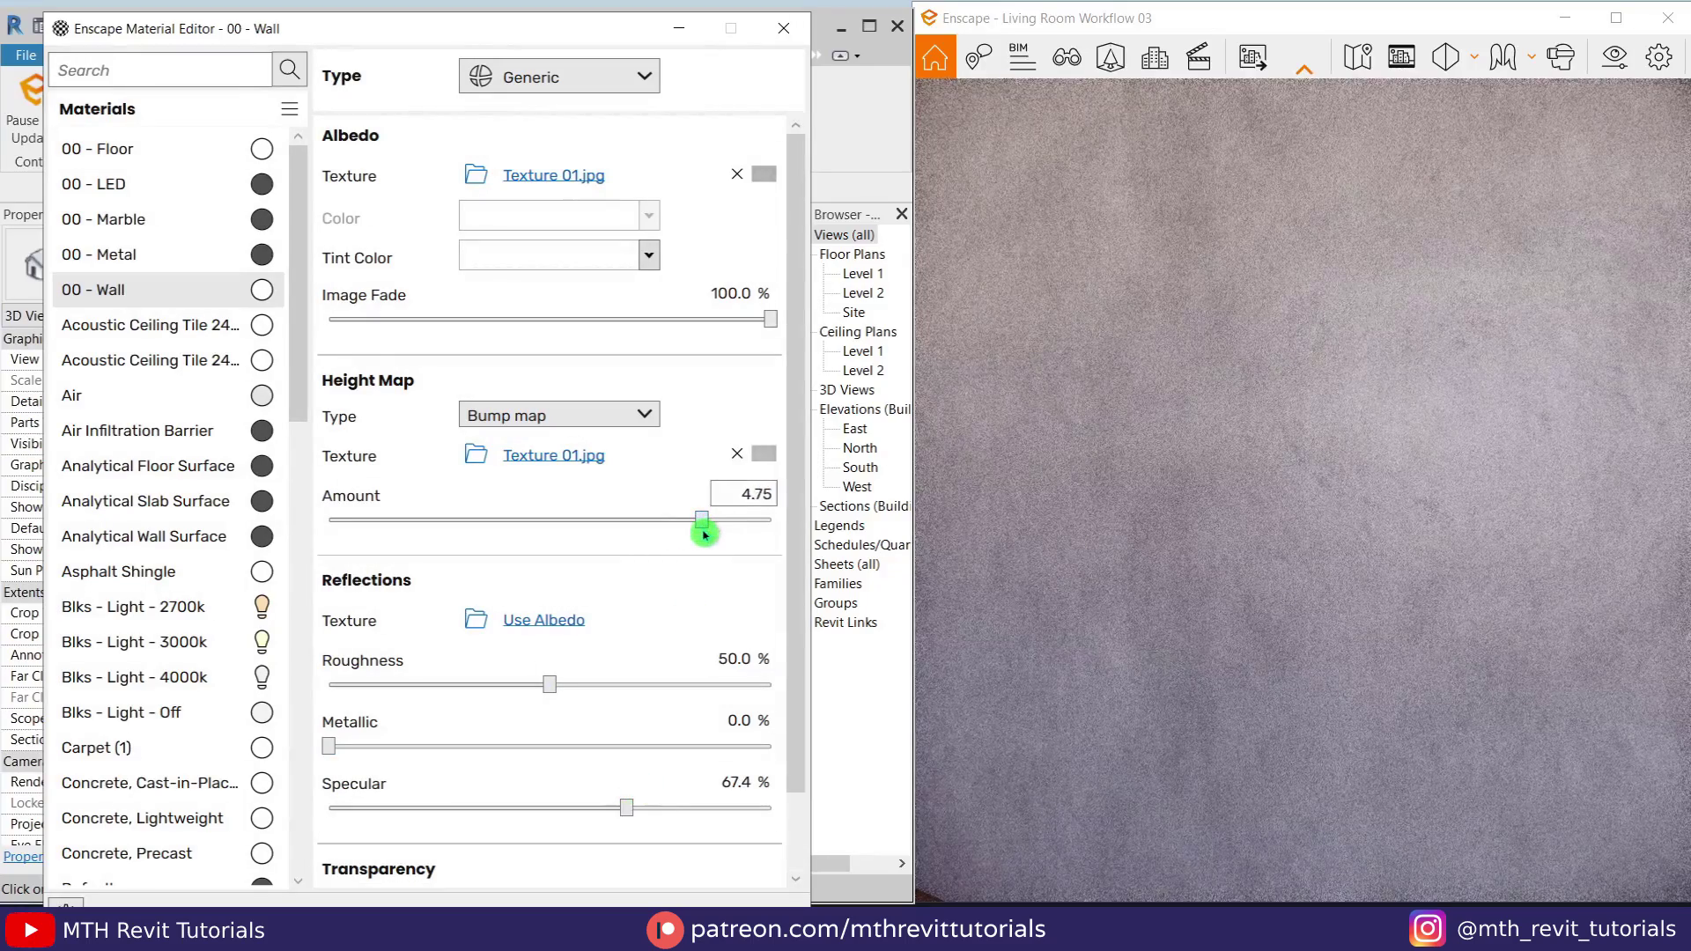
drag(1097, 496, 1092, 467)
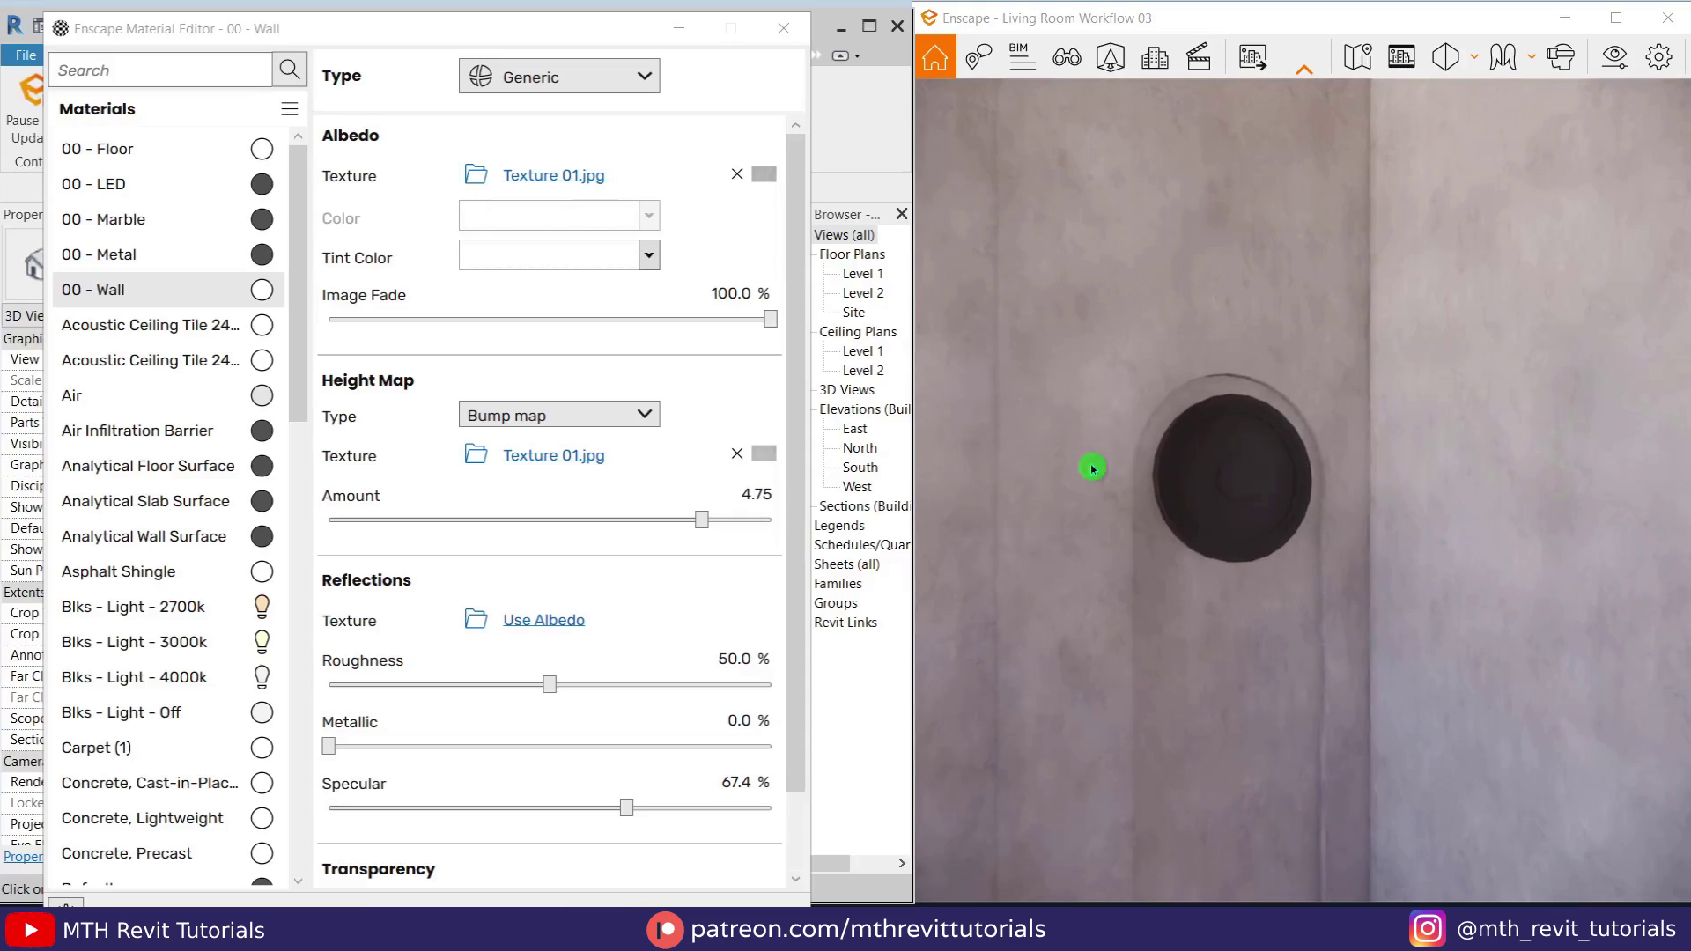
Adjust the 00 - Metal material's reflections to 30.6% roughness, 26.1% metallic and 71.7% specular.
click(174, 260)
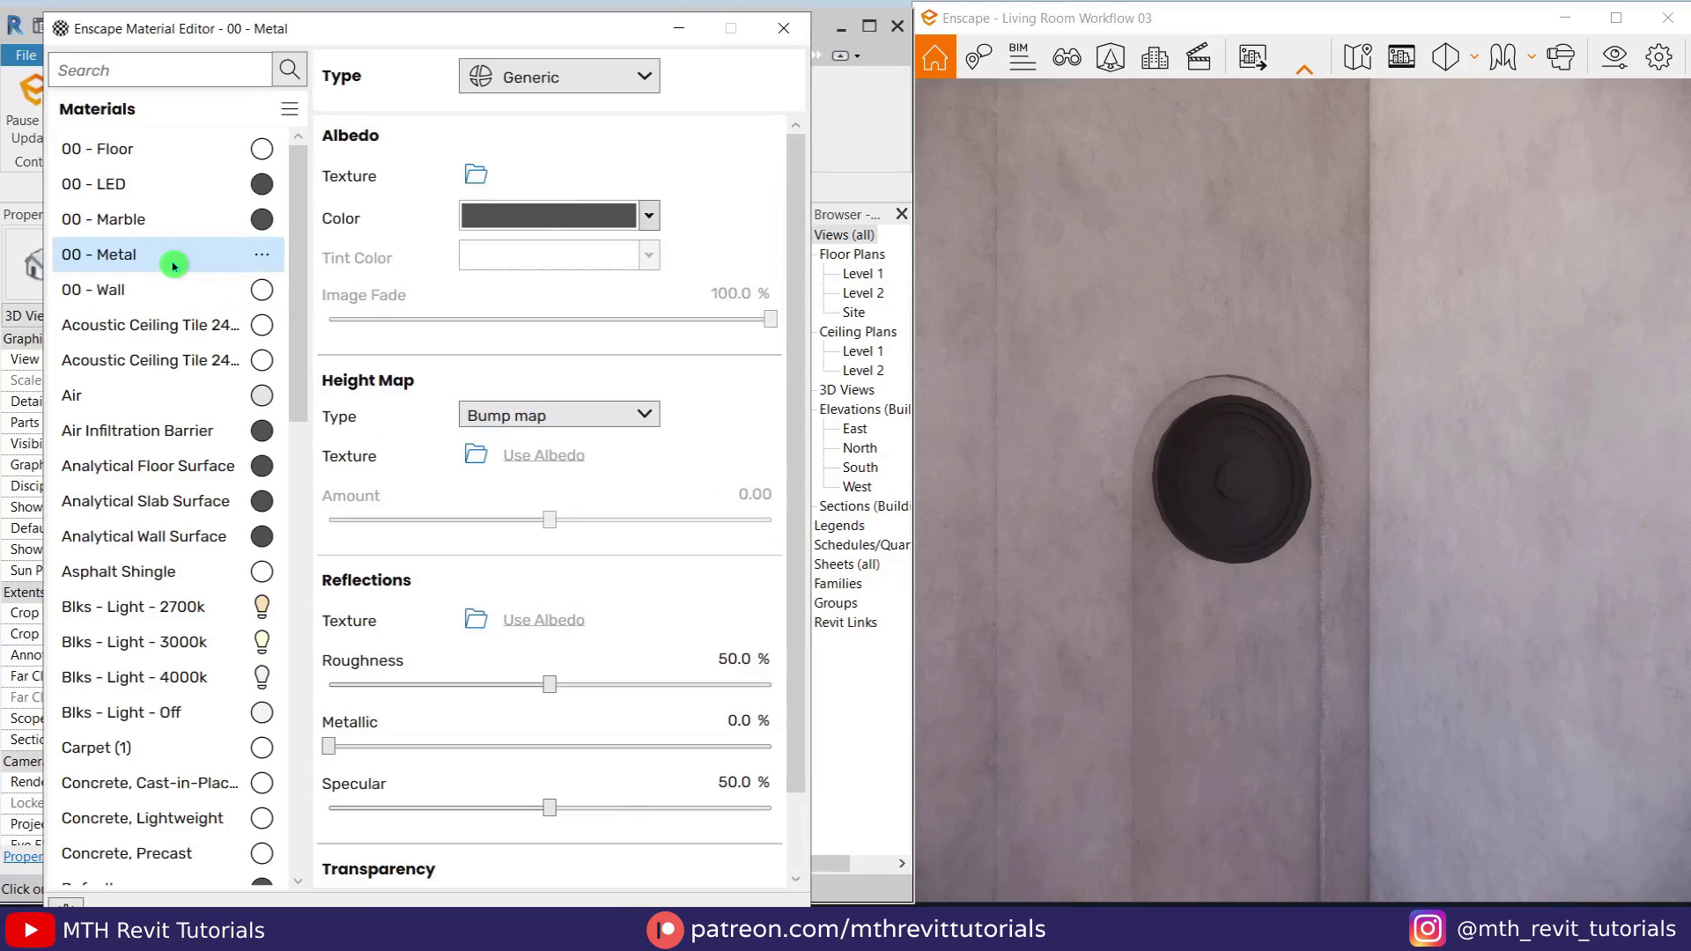
click(556, 695)
drag(555, 694, 476, 708)
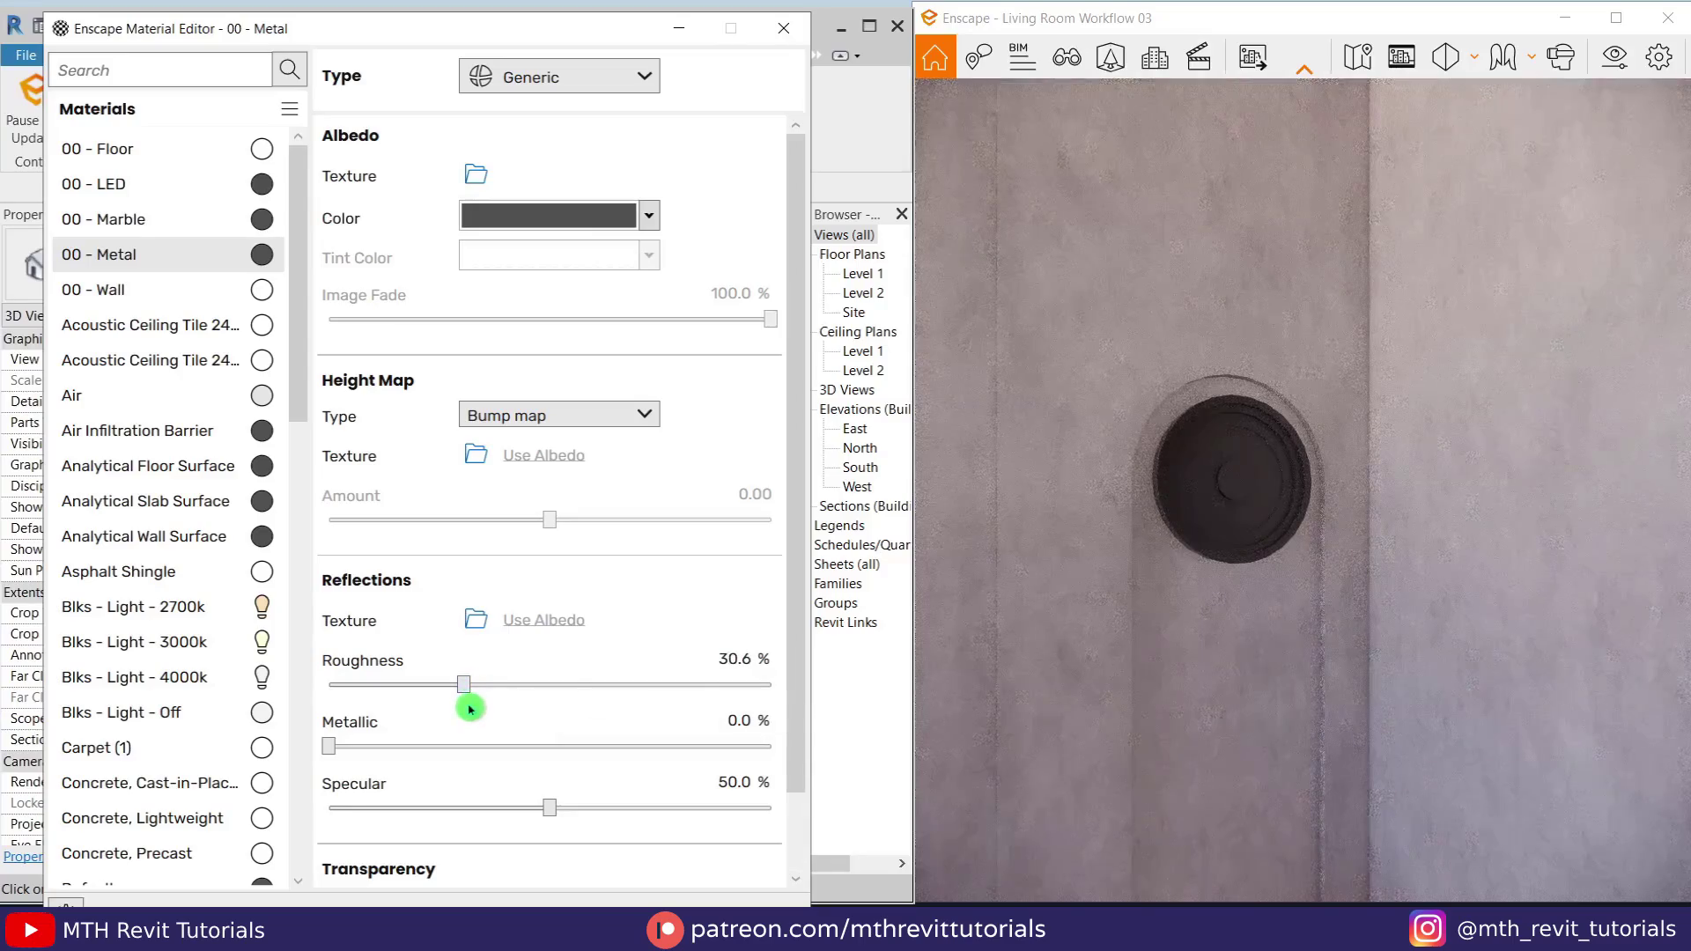
drag(331, 749, 444, 772)
drag(540, 804, 645, 811)
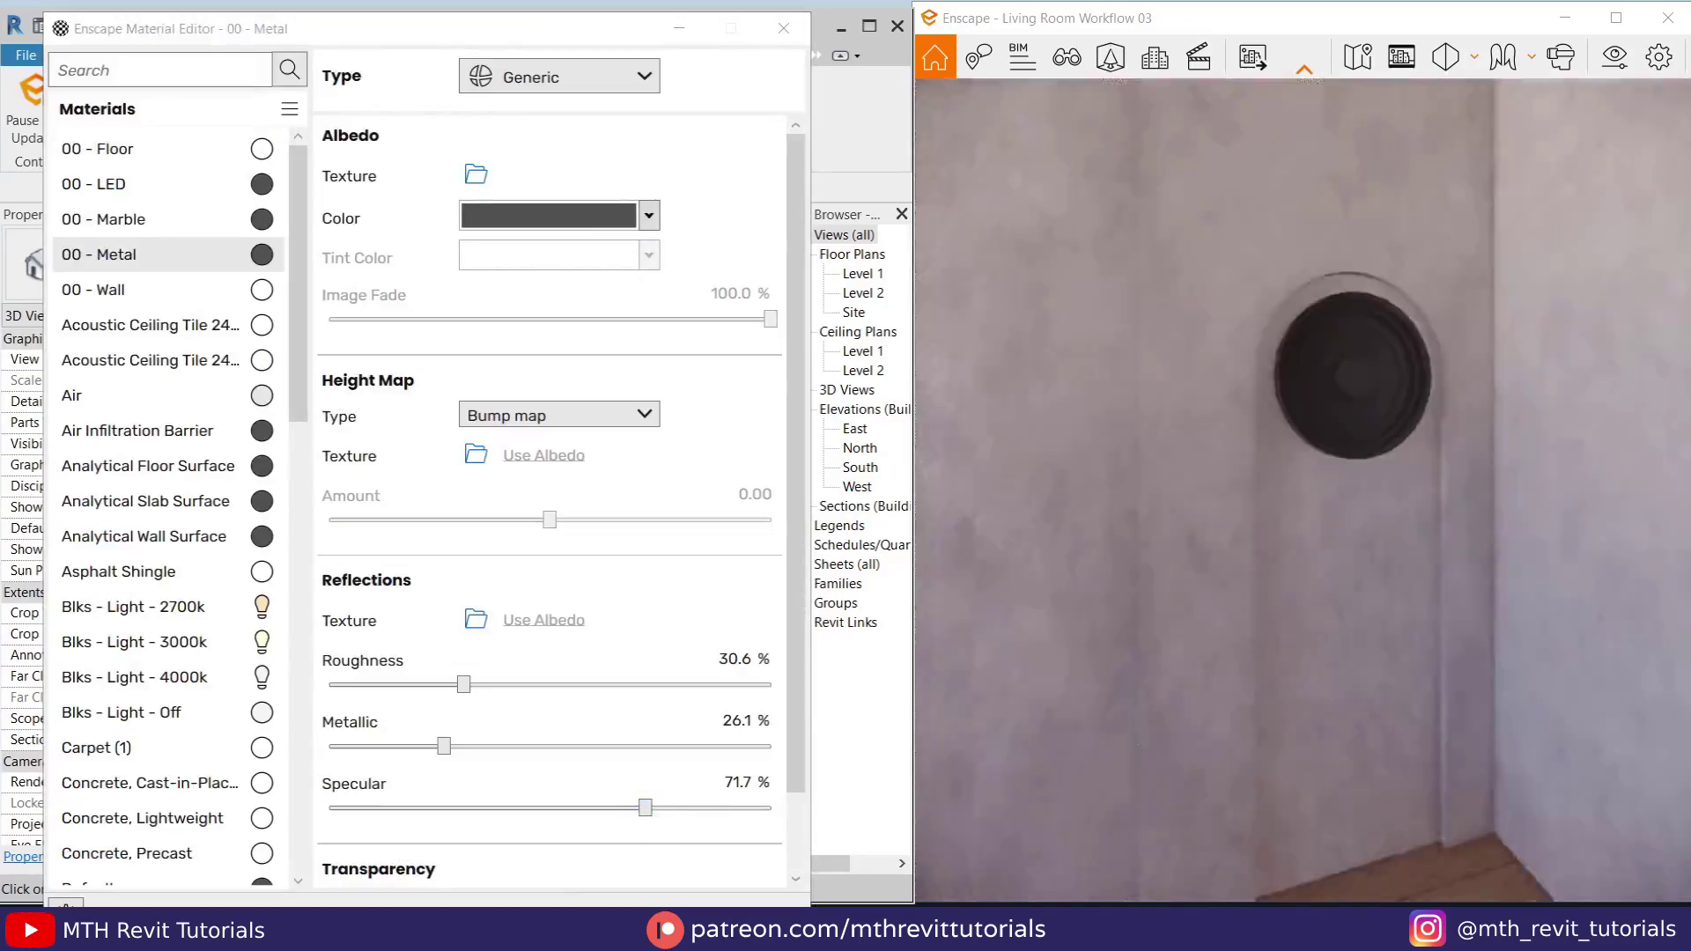
right_drag(1374, 563, 1430, 562)
scroll(1431, 563, up, 3)
scroll(1431, 562, down, 1)
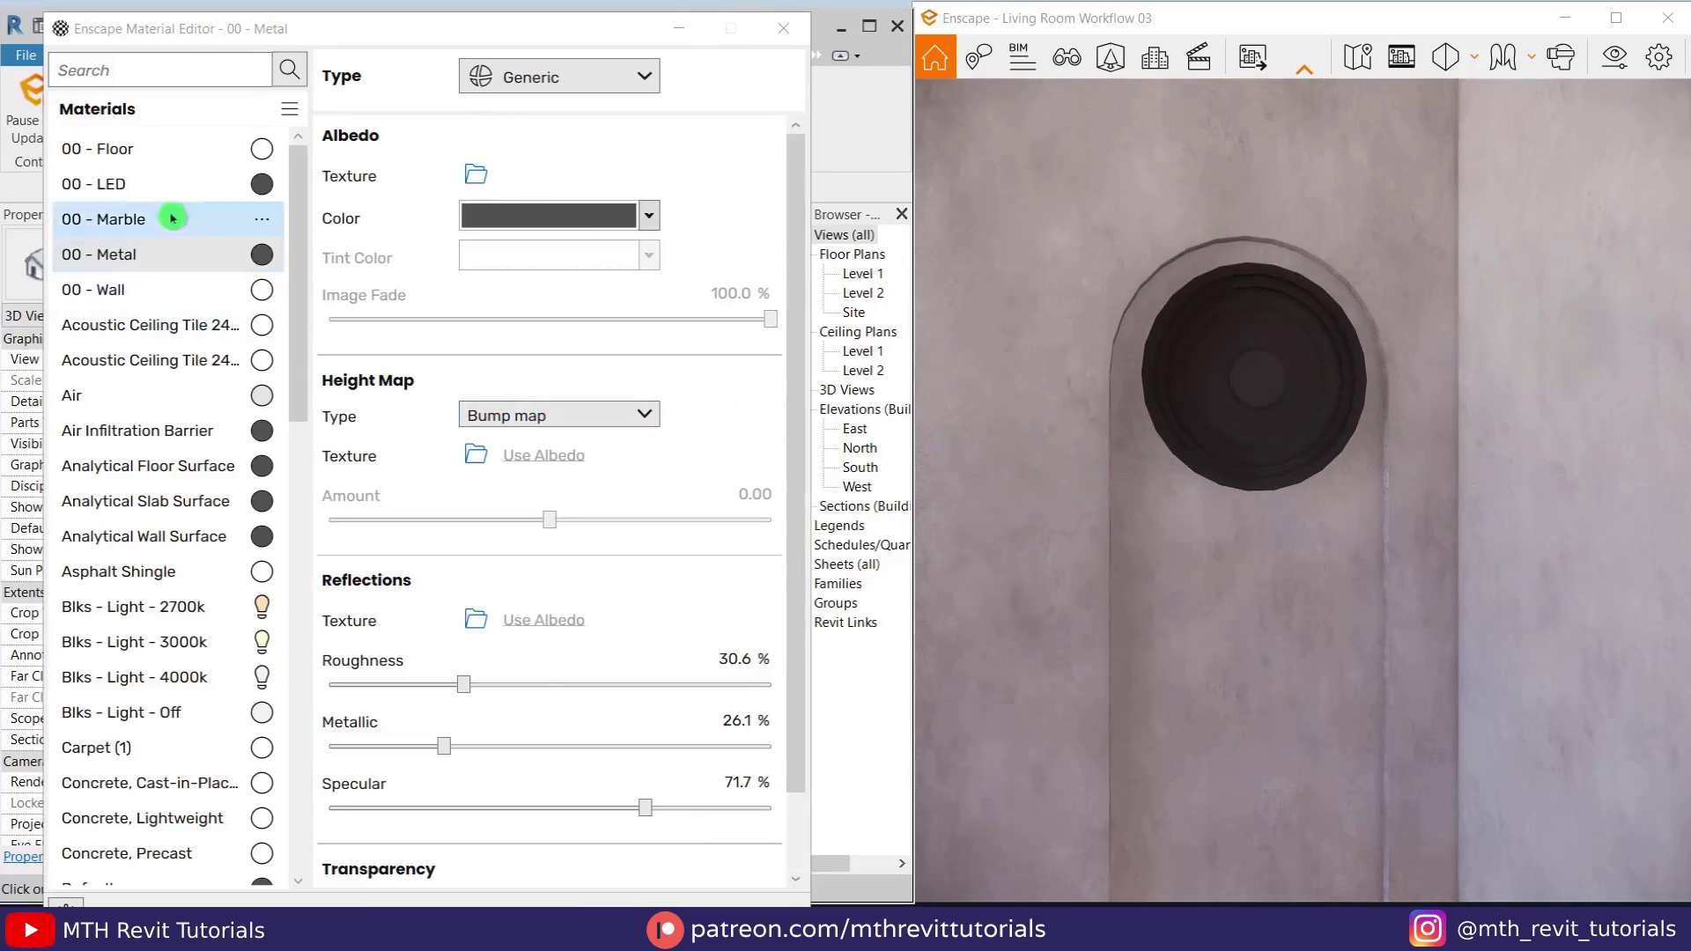
Change the 00 - LED material to Self-illuminated with a luminance of 1,835 cd/m².
click(145, 186)
click(615, 76)
click(608, 297)
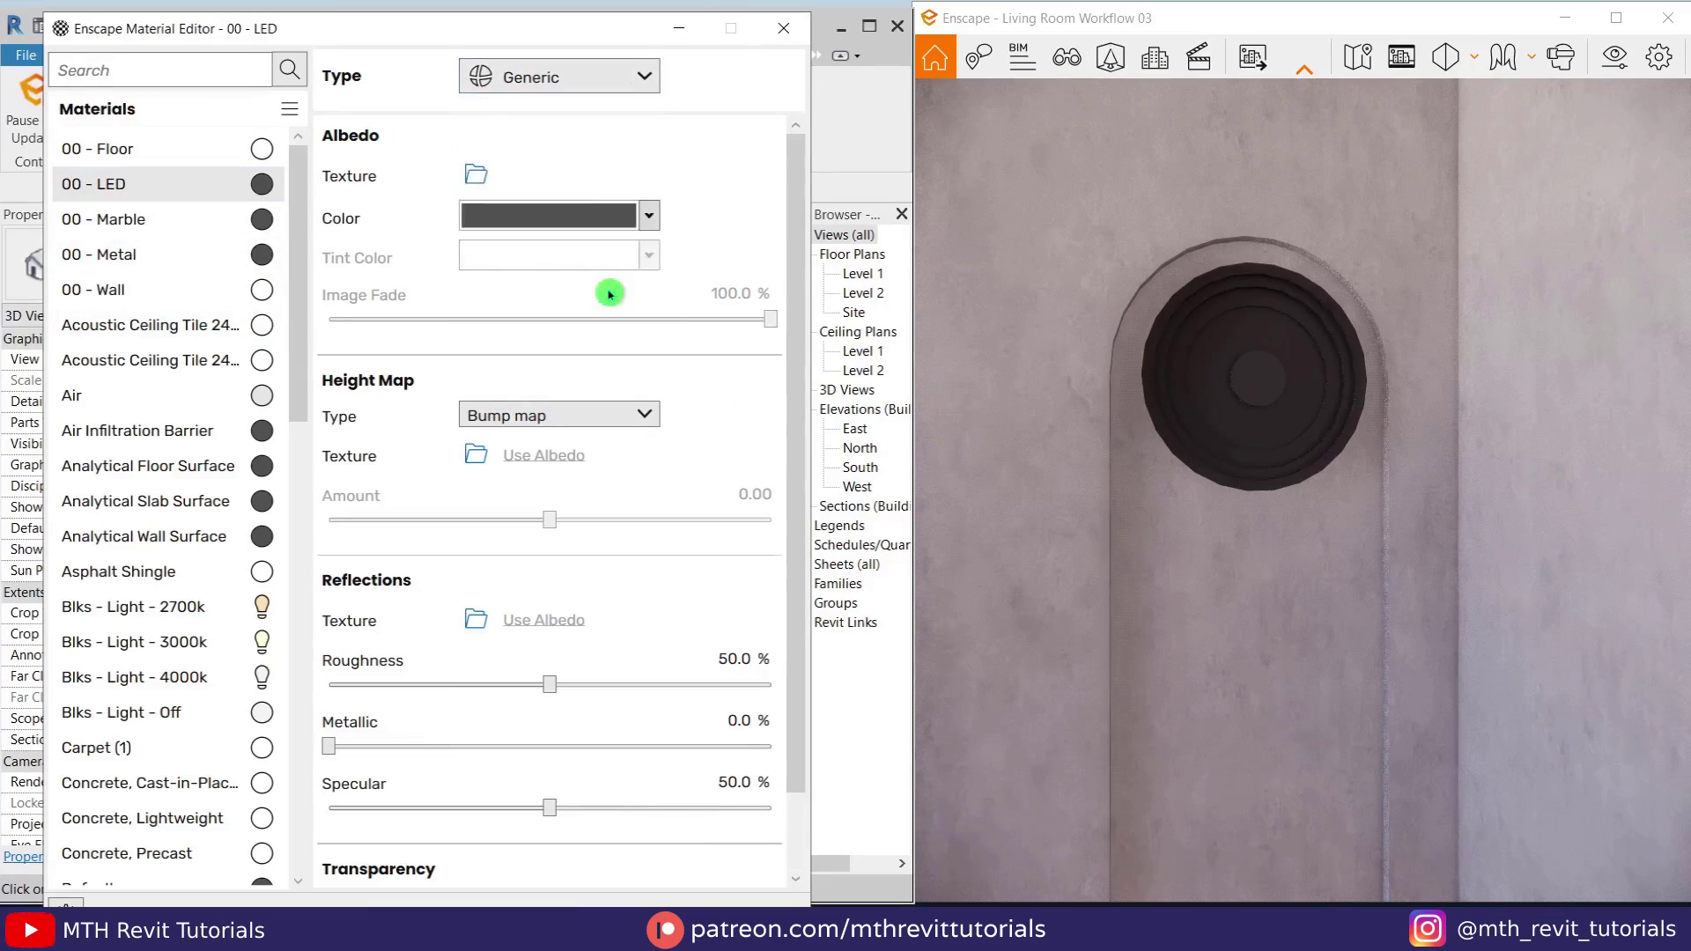
drag(659, 204, 620, 214)
drag(1258, 379, 1181, 434)
scroll(1207, 434, down, 3)
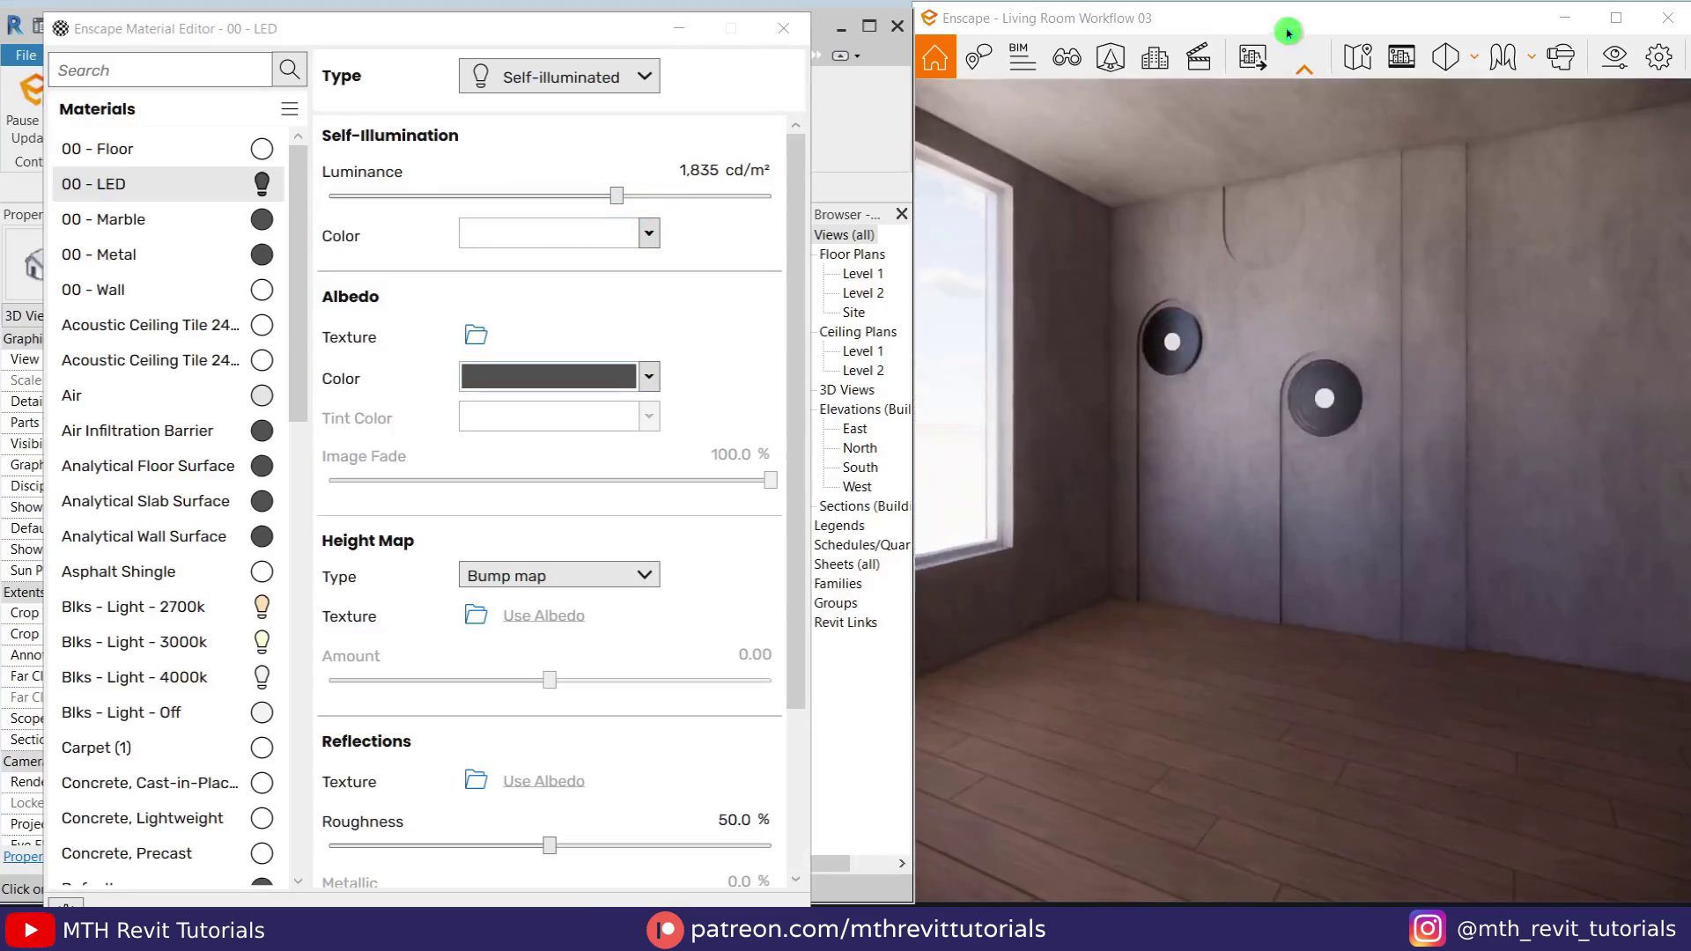
Change the material of the window's 1.5" x 2.5" rectangular mullions through their type properties in Revit.
double_click(1288, 34)
drag(1087, 344, 1100, 417)
scroll(1100, 417, down, 2)
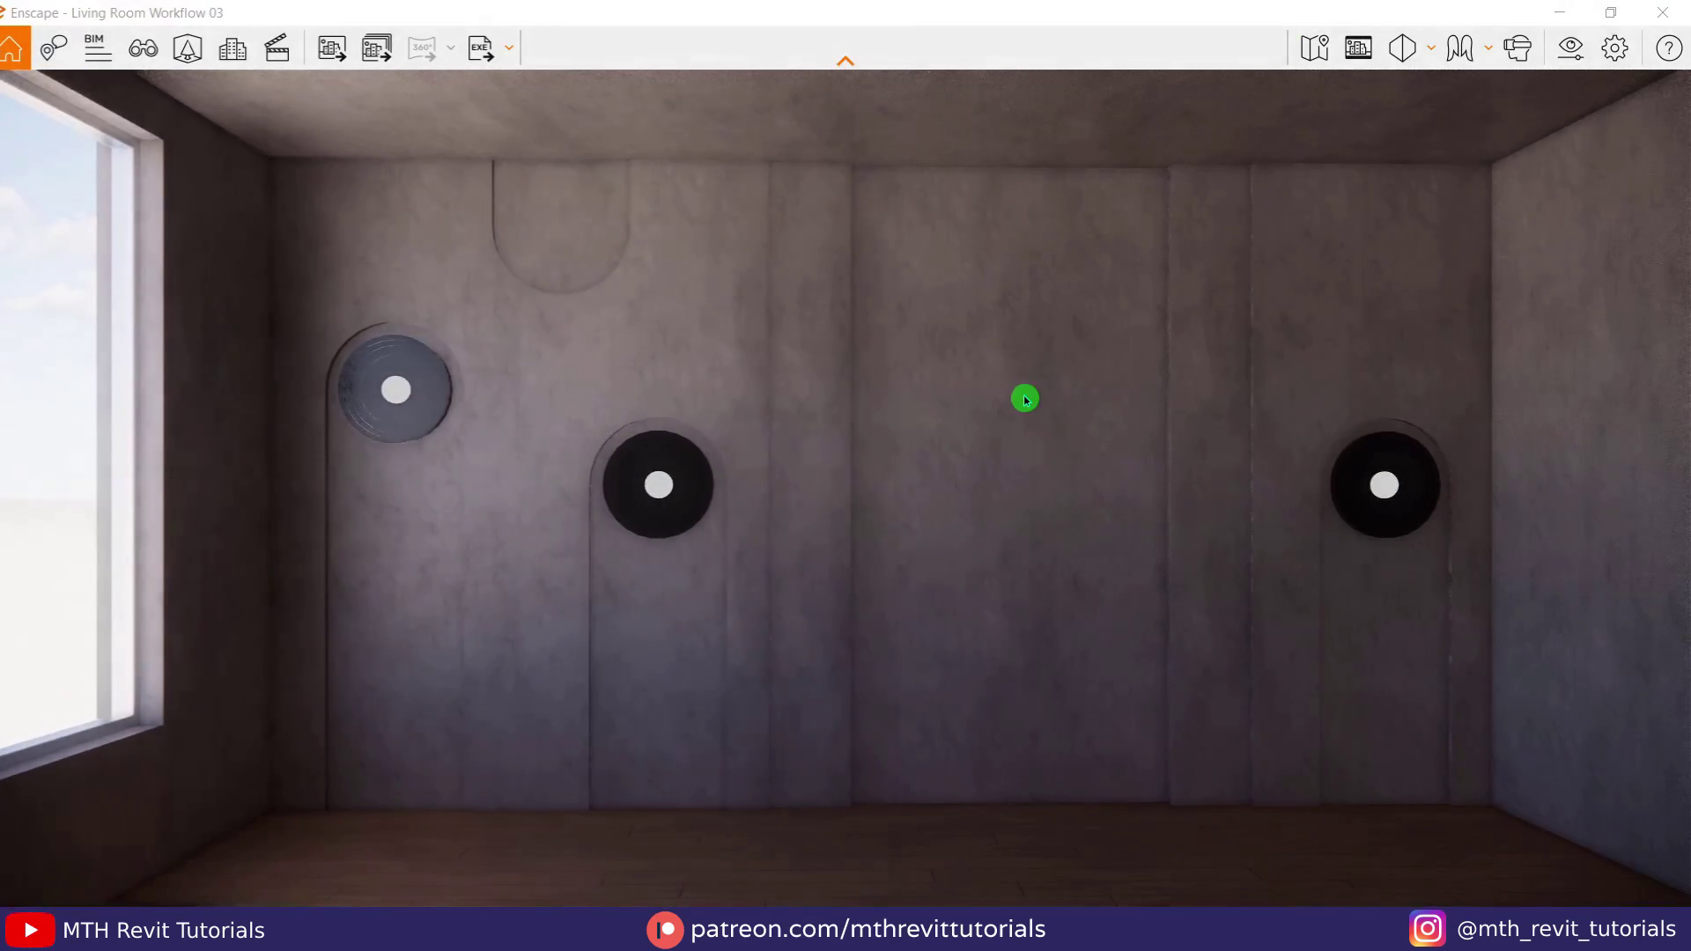
drag(602, 498, 729, 593)
scroll(696, 569, up, 2)
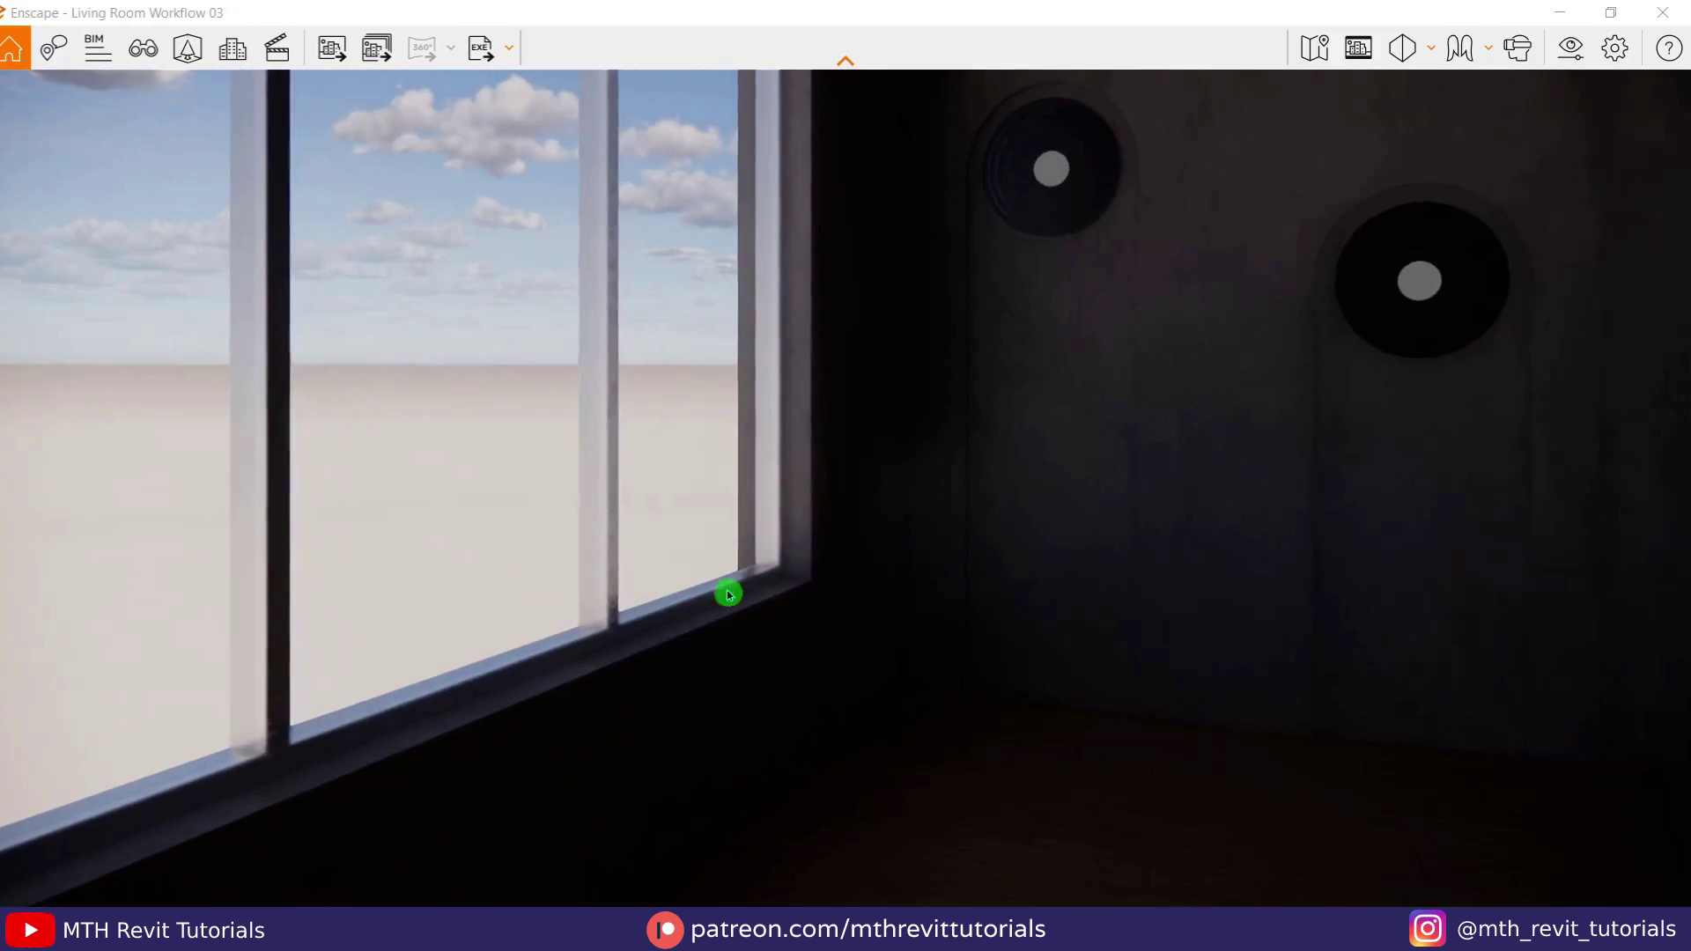
click(1617, 16)
scroll(410, 541, up, 5)
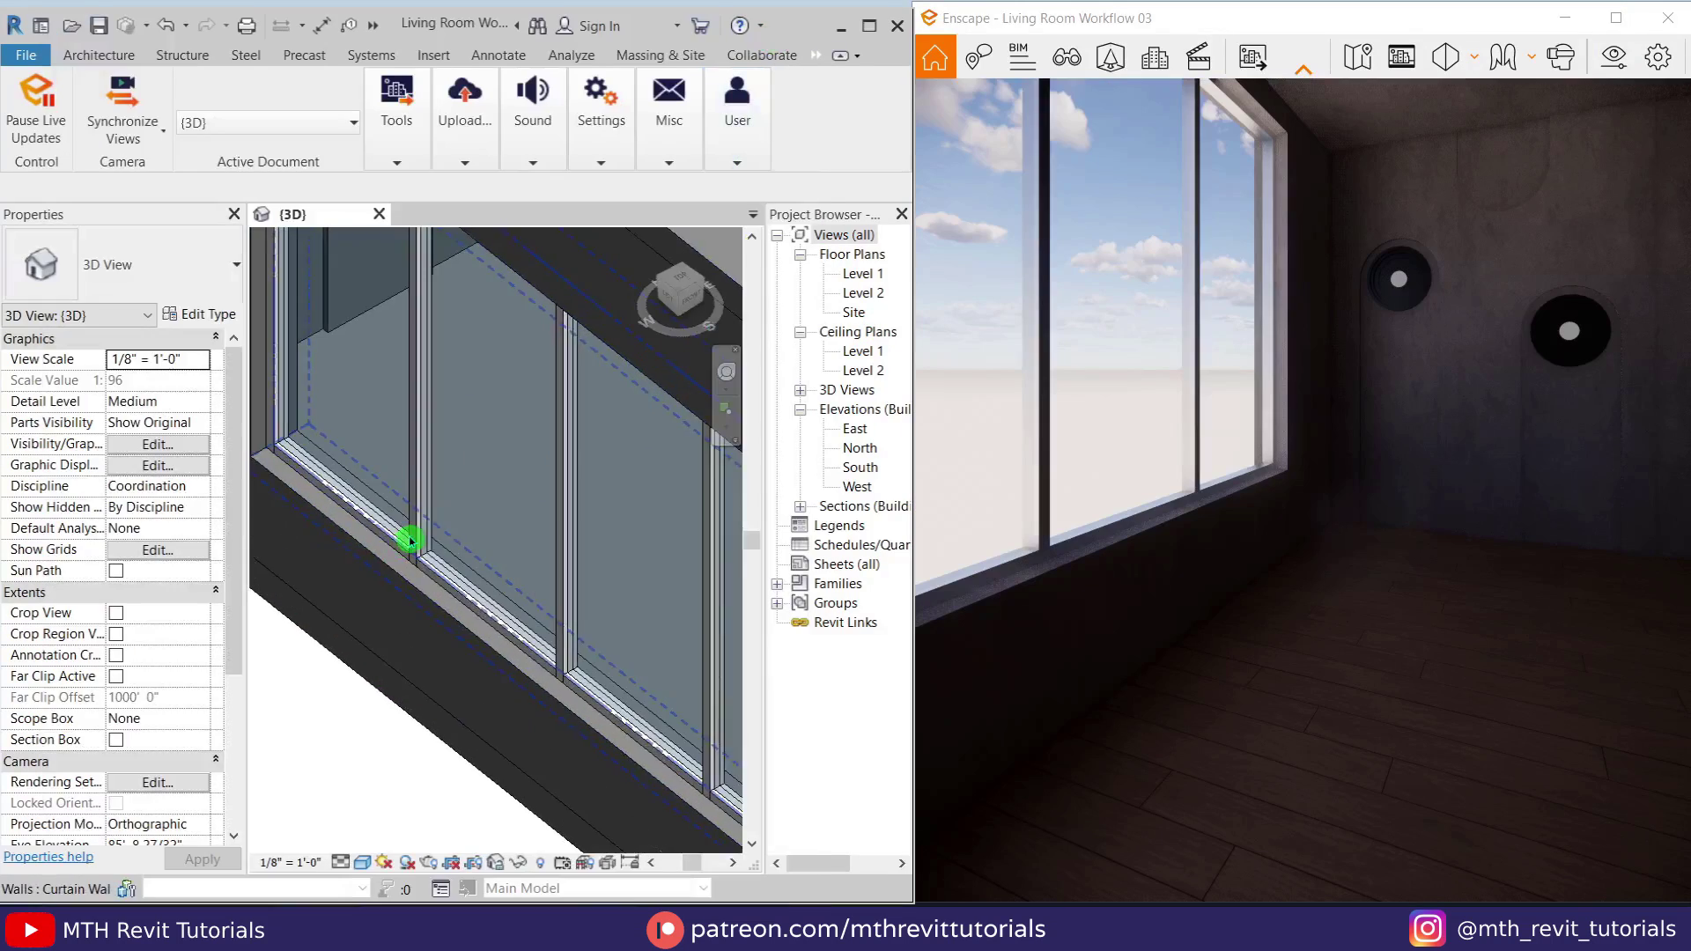
click(411, 541)
click(203, 314)
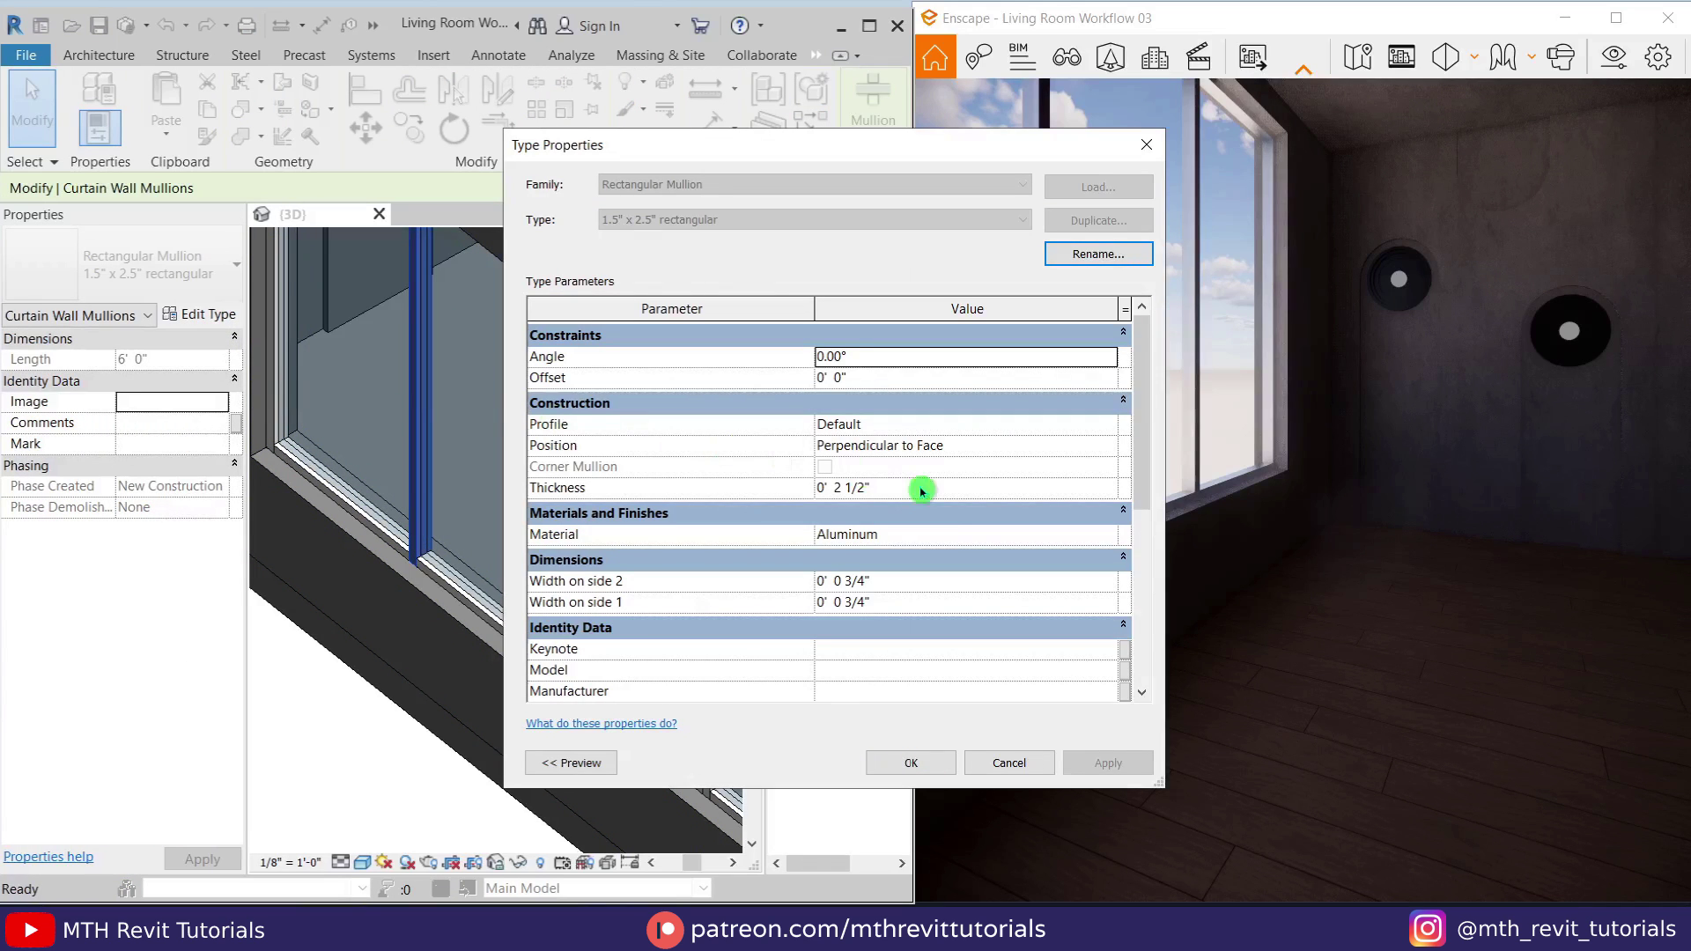
click(919, 765)
scroll(1184, 626, up, 3)
drag(1219, 629, 1151, 623)
drag(1259, 717, 1224, 539)
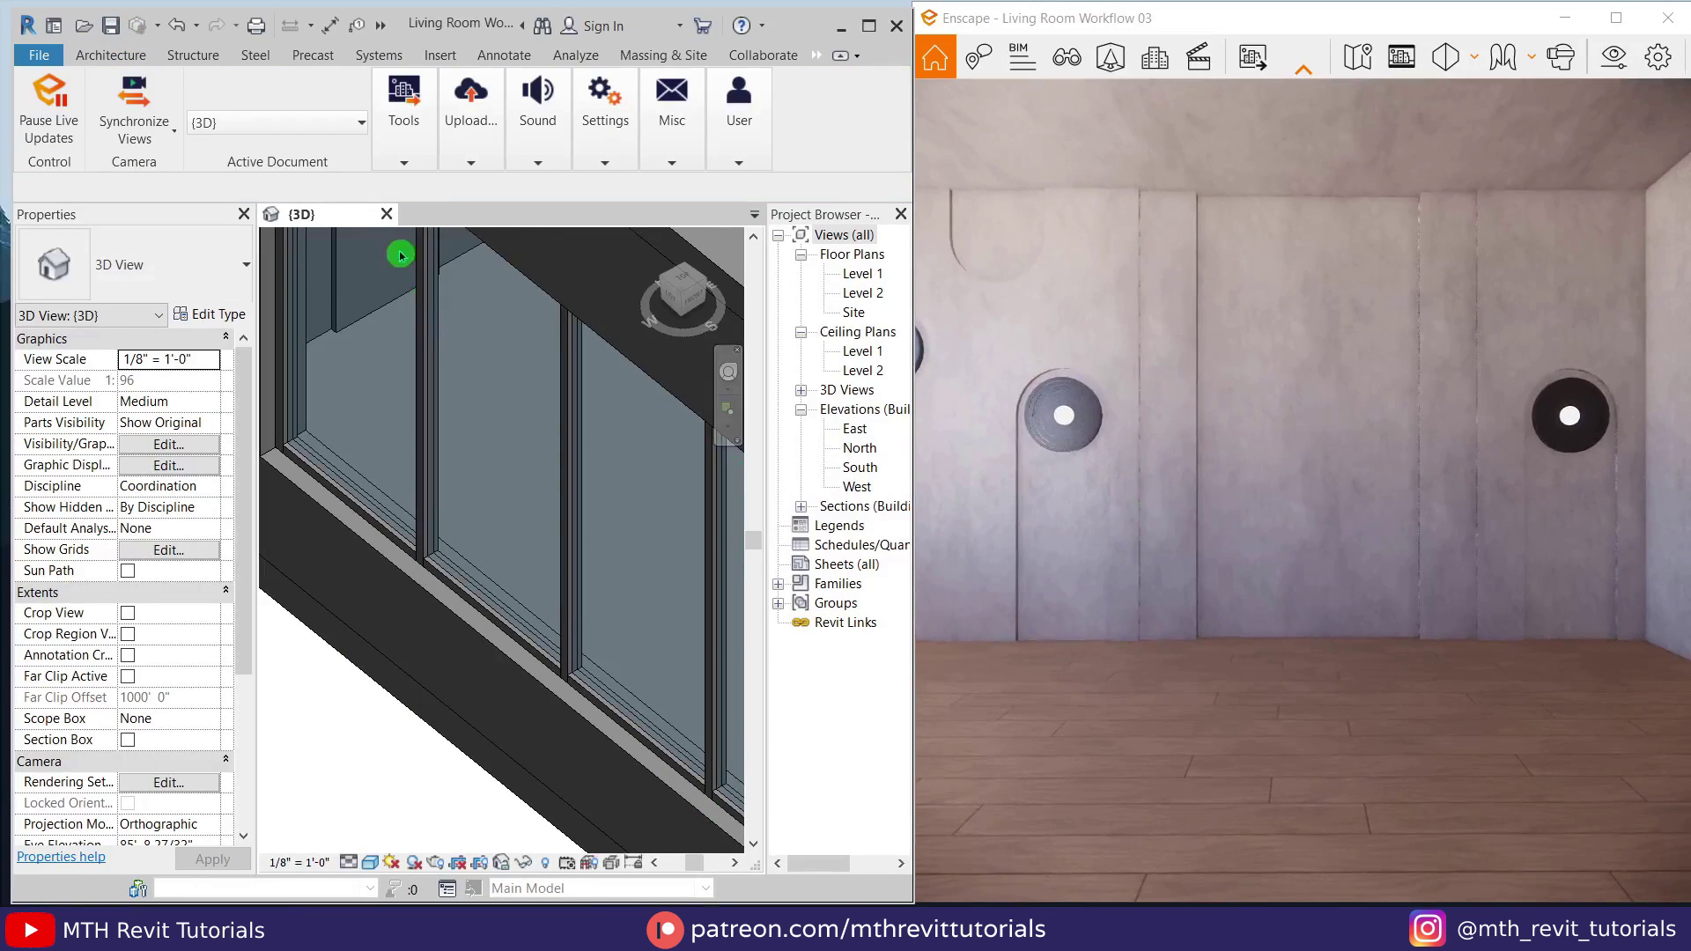
Pause Enscape's live updates and open the Level 1 ceiling plan in Revit.
double_click(460, 35)
click(51, 95)
scroll(725, 362, down, 1)
middle_drag(816, 231, 867, 542)
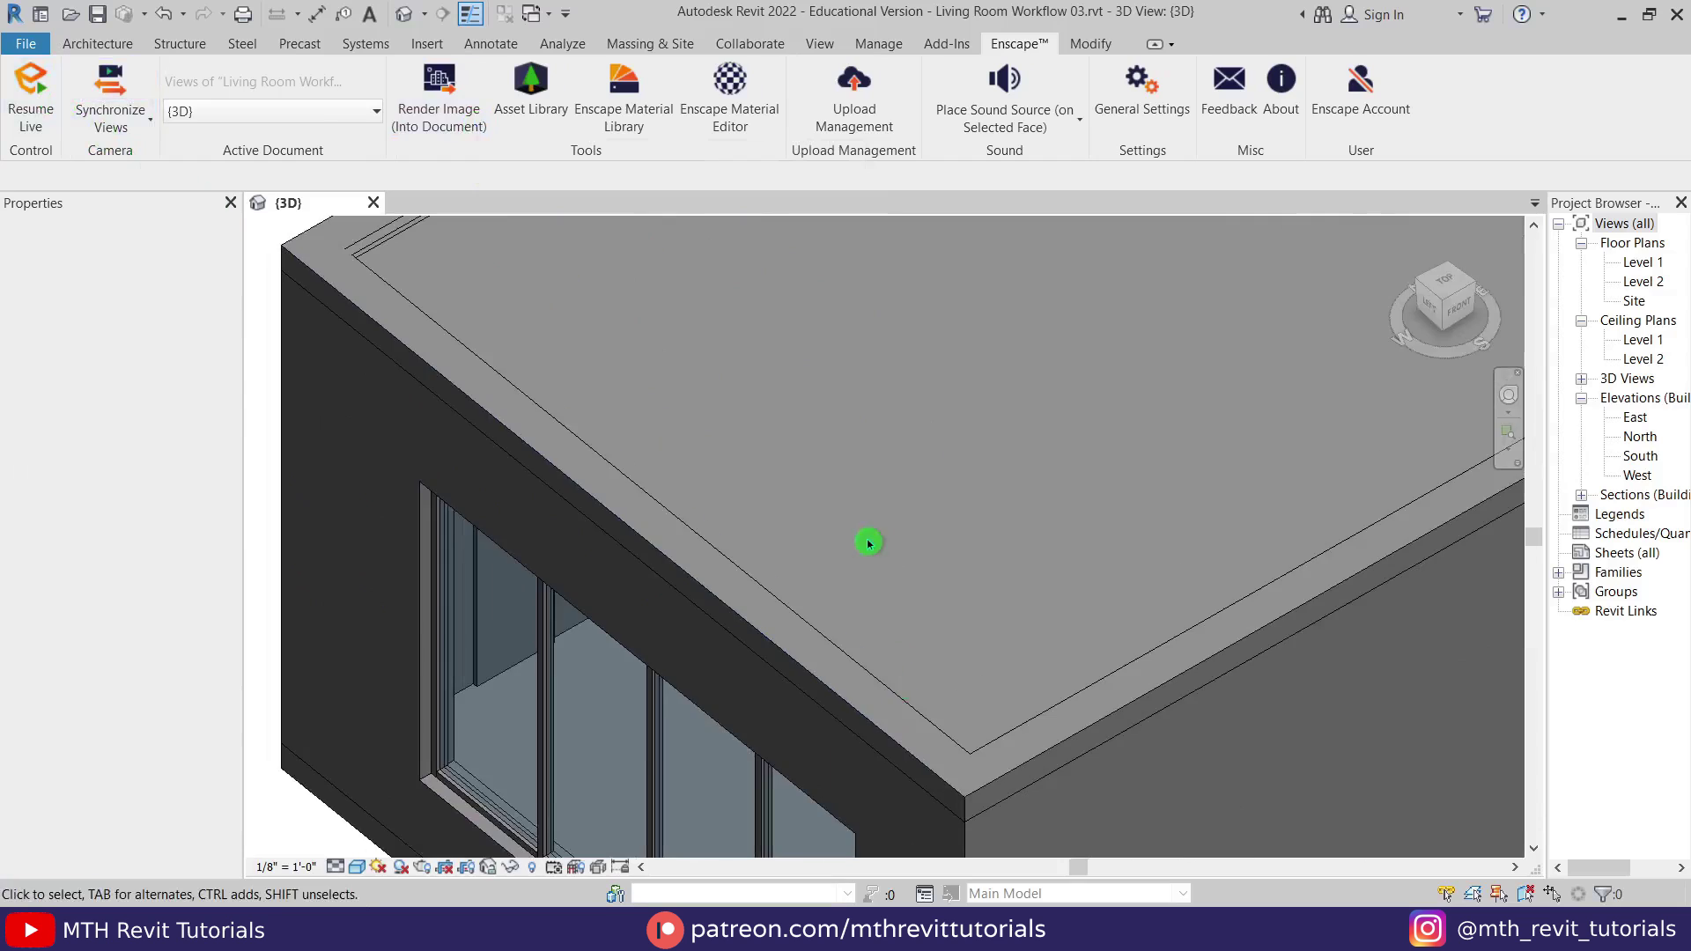
scroll(868, 543, down, 3)
scroll(919, 516, up, 8)
middle_drag(919, 516, 841, 530)
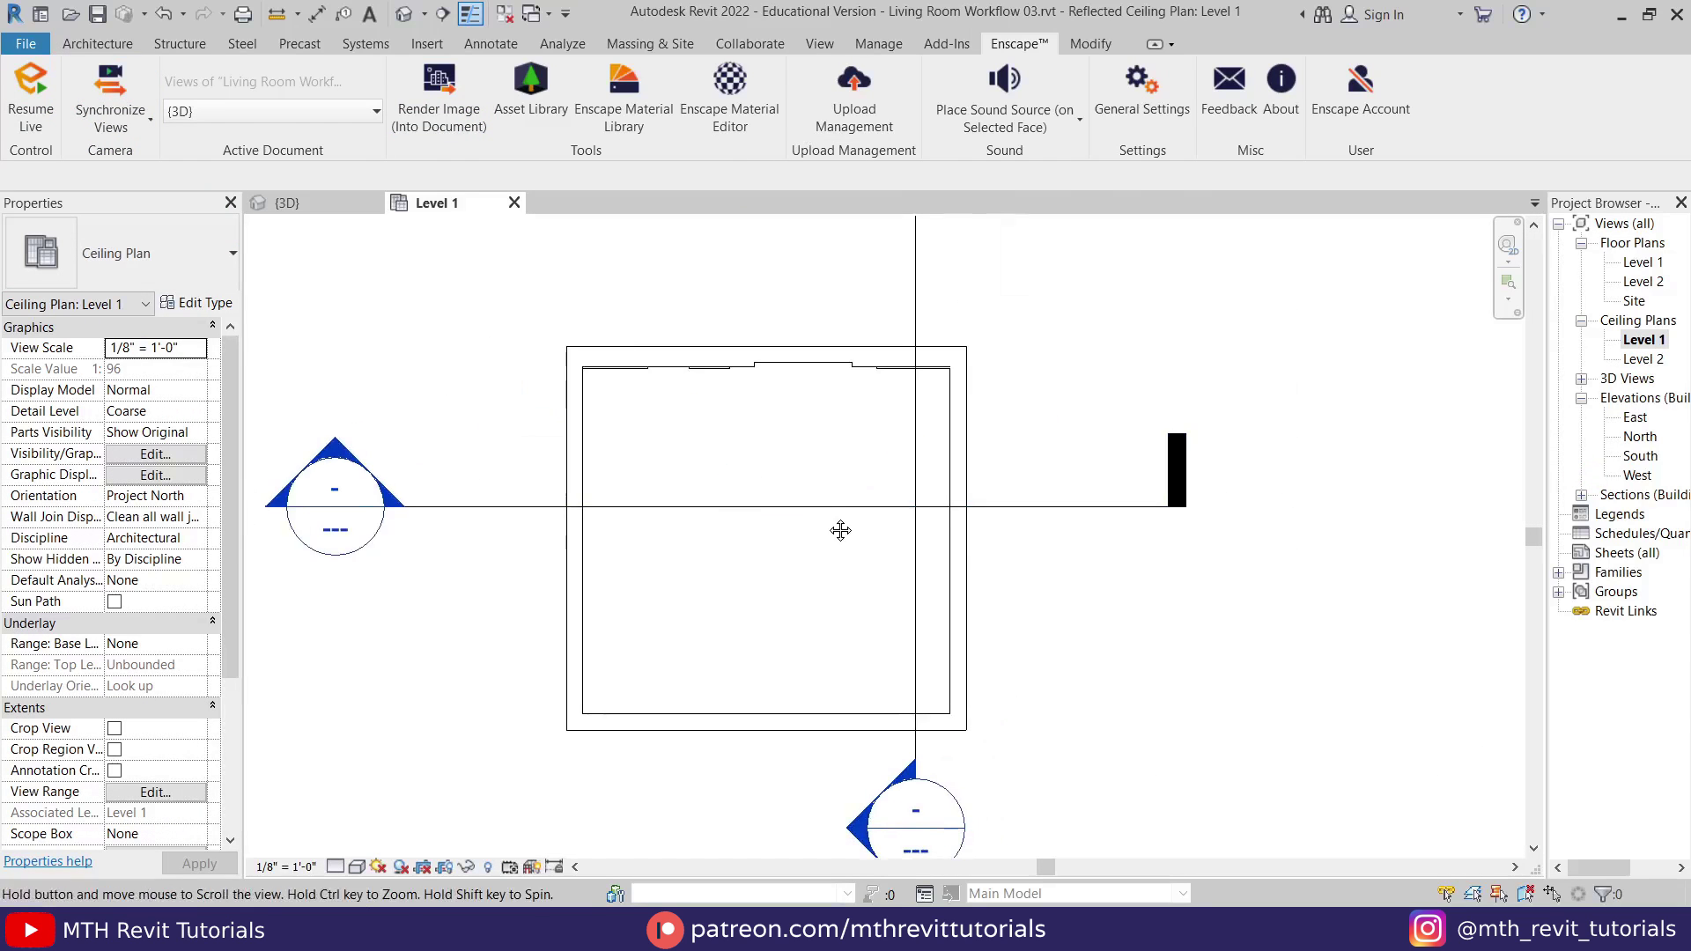
Start an in-place component in the Generic Models category for the ceiling strip.
click(97, 43)
click(259, 118)
click(273, 212)
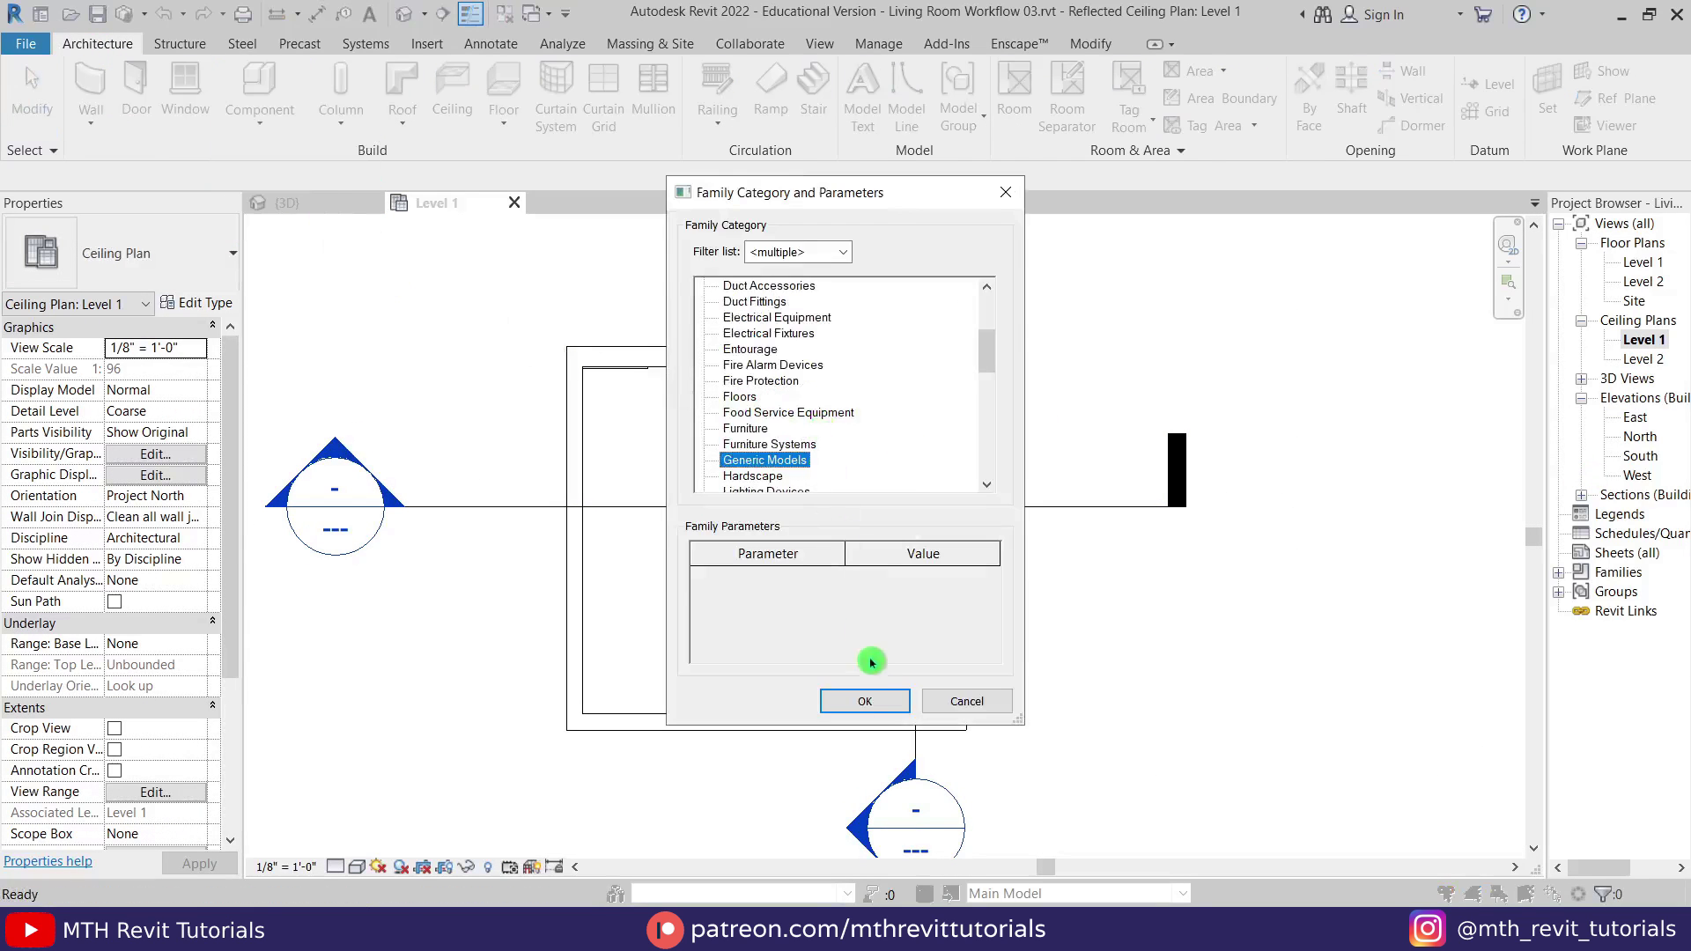
click(865, 701)
click(753, 498)
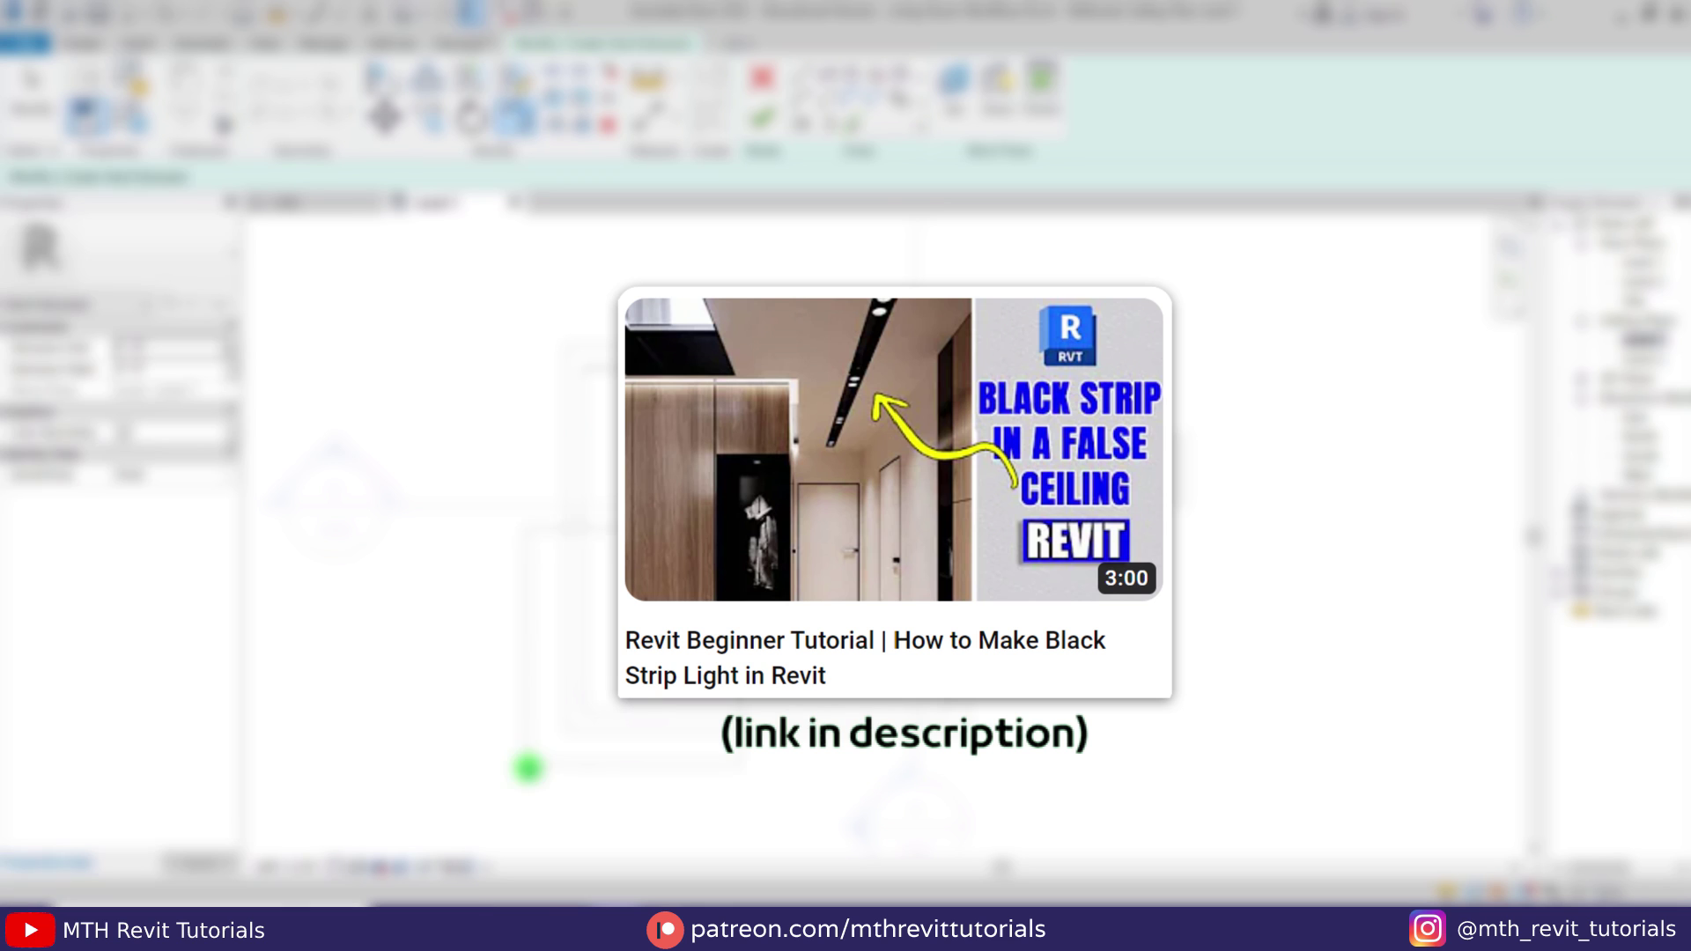
Add parallel edges at a 1.5" offset from the L-shaped sketch lines of the ceiling strip.
key(Escape)
scroll(784, 518, up, 2)
click(850, 123)
click(305, 181)
text(1.5")
click(647, 403)
scroll(936, 484, up, 1)
click(931, 472)
scroll(972, 617, up, 1)
Close both open ends of the L-shaped strip with short lines and finish the void extrusion sketch.
click(802, 74)
scroll(929, 766, up, 2)
click(921, 717)
click(912, 717)
scroll(912, 726, down, 2)
scroll(419, 273, up, 2)
click(630, 400)
click(630, 388)
scroll(641, 373, down, 3)
middle_drag(720, 458, 698, 441)
click(763, 122)
Open Section 1 and move the void extrusion from floor level up to the ceiling.
scroll(800, 392, down, 2)
middle_drag(799, 393, 923, 442)
double_click(490, 454)
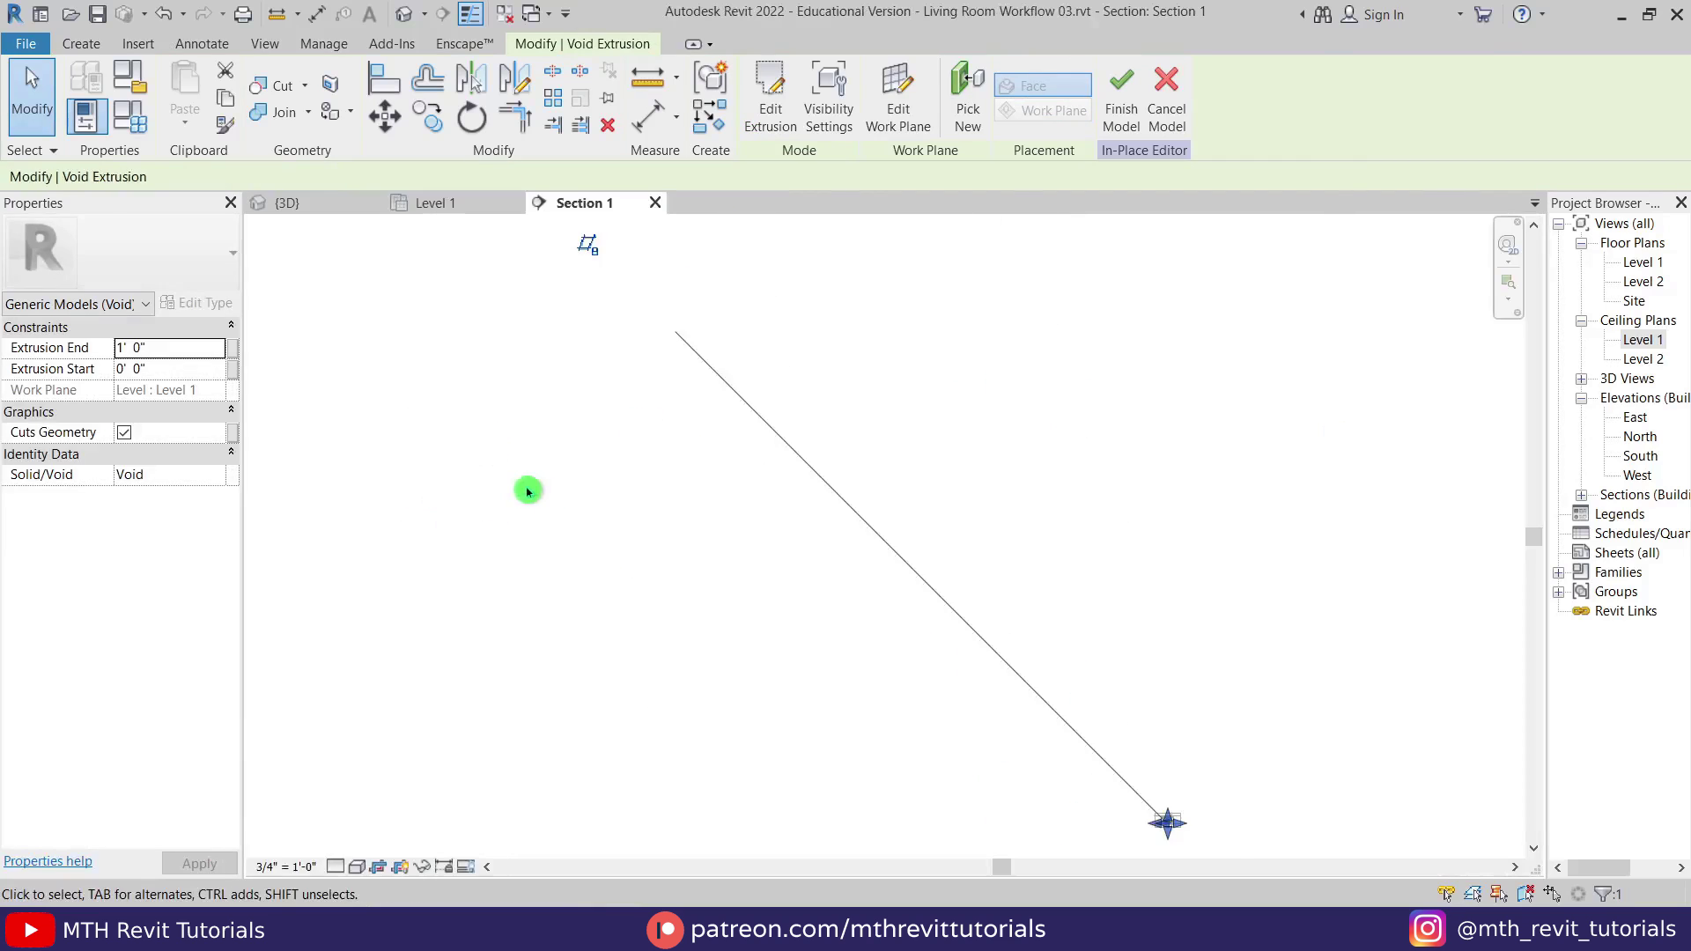
click(527, 491)
scroll(1176, 806, up, 8)
middle_drag(739, 551, 872, 578)
click(865, 732)
drag(816, 725, 817, 351)
scroll(816, 365, up, 6)
scroll(838, 404, down, 8)
drag(821, 656, 835, 430)
scroll(815, 388, up, 3)
click(815, 389)
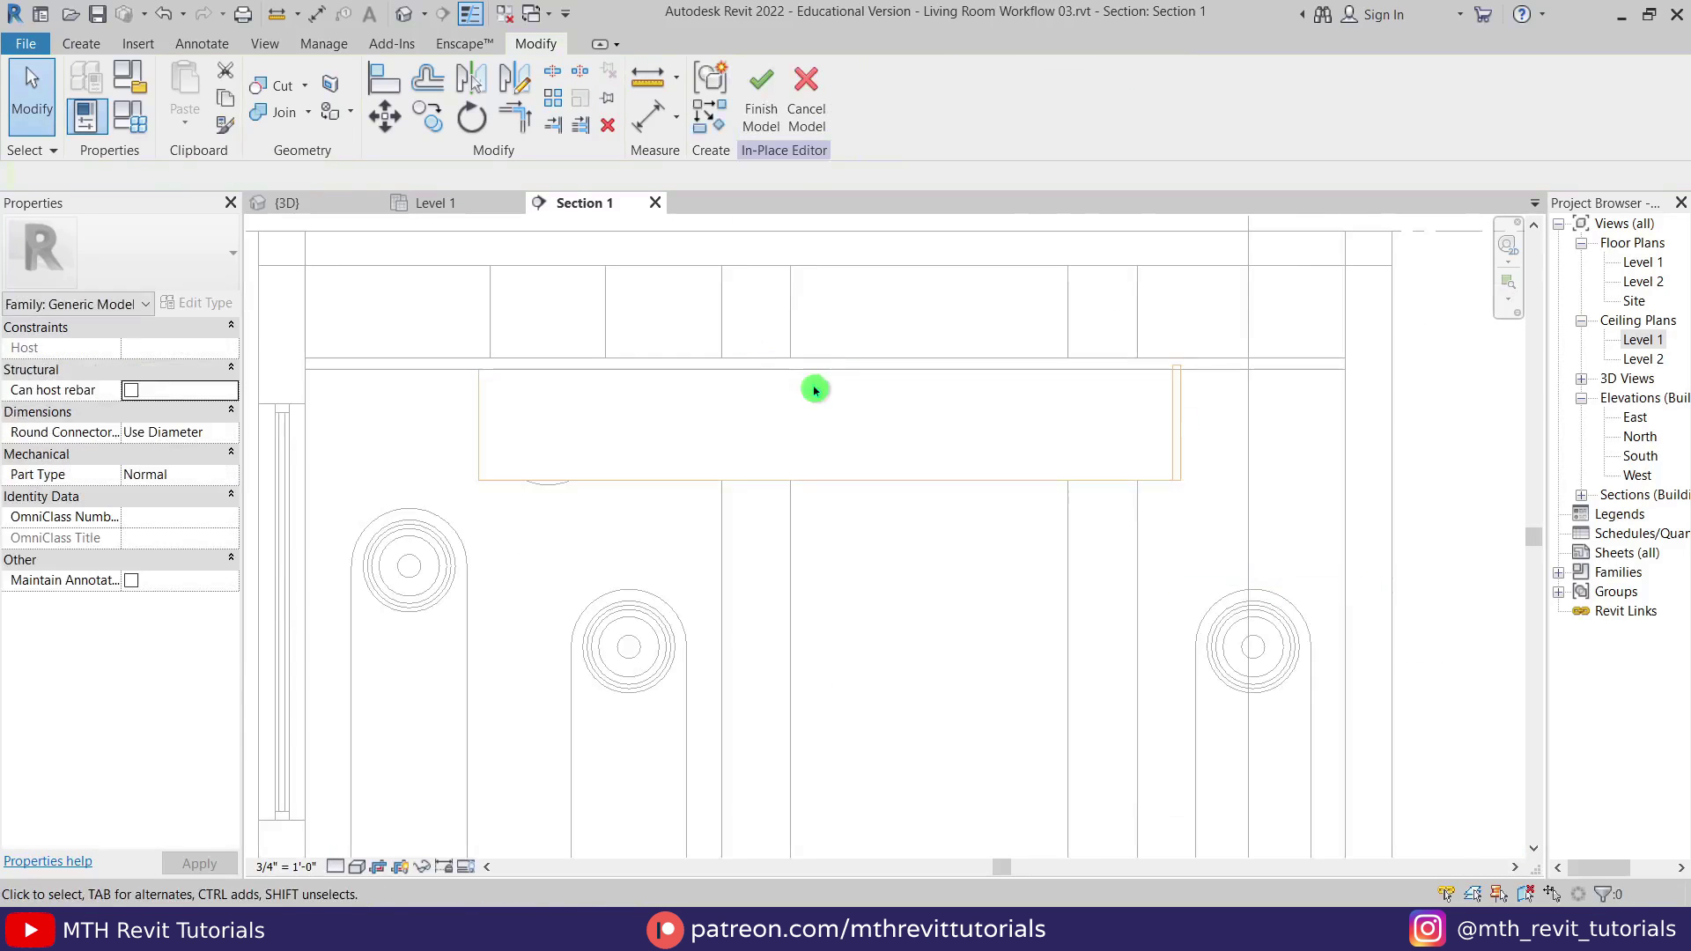
Cut the ceiling with the L-shaped void and finish the in-place model.
click(273, 85)
click(422, 358)
click(480, 433)
key(Escape)
scroll(841, 380, up, 2)
scroll(847, 390, down, 2)
scroll(507, 355, down, 2)
click(328, 204)
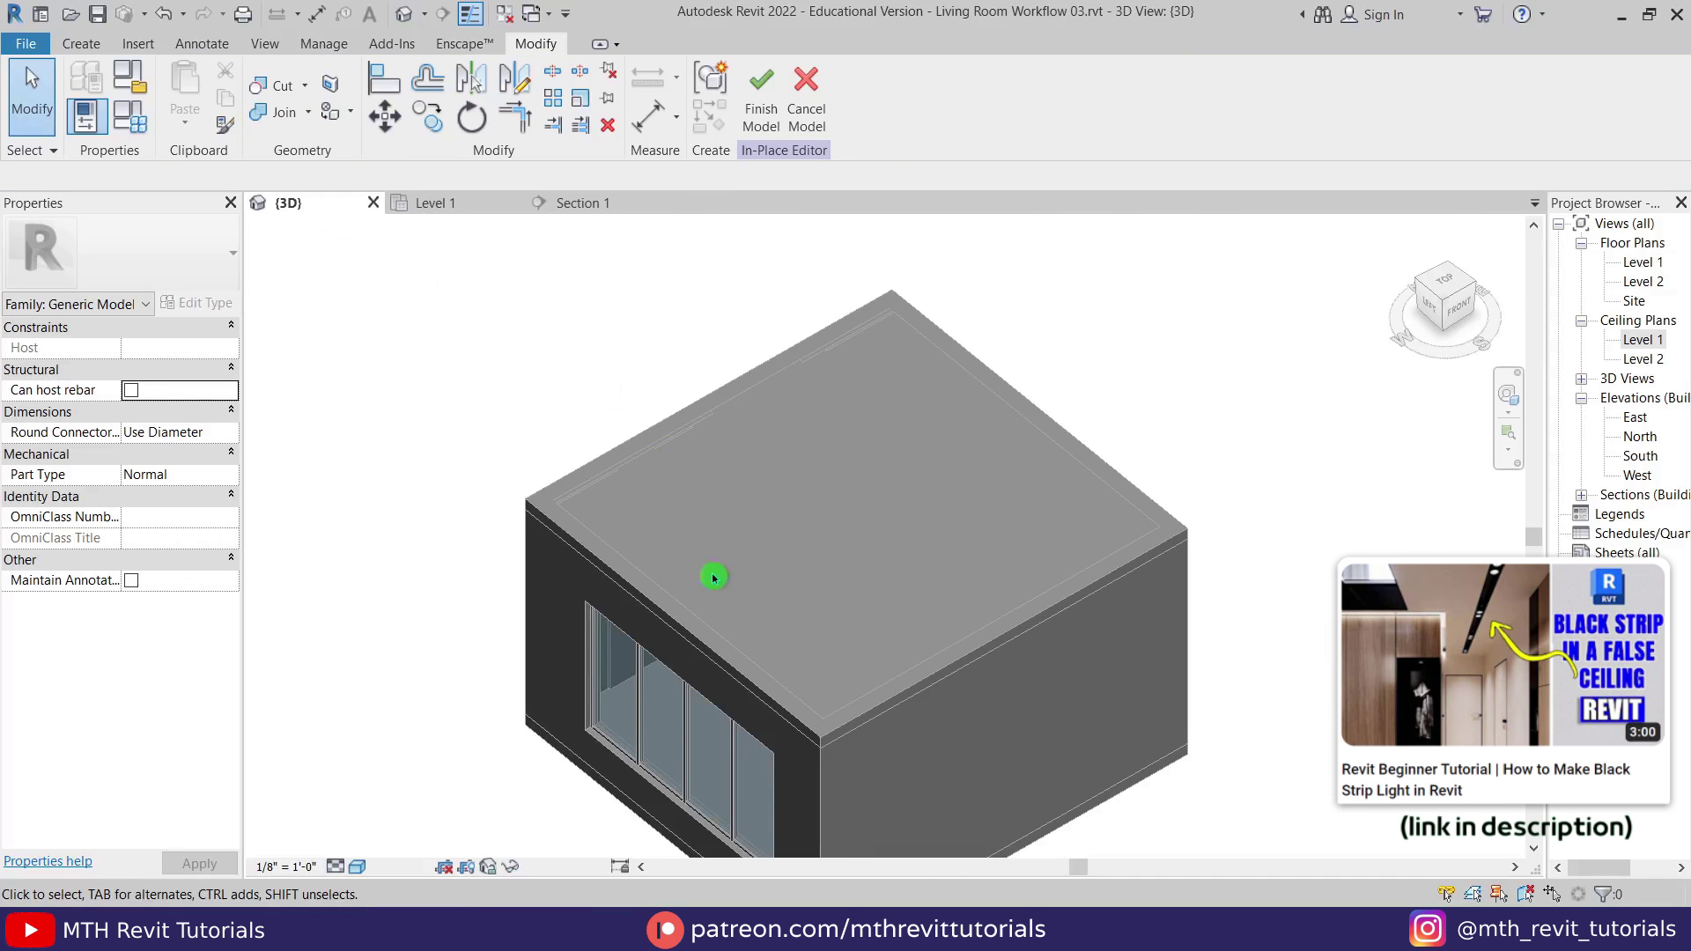
click(760, 102)
Isolate the ceiling in the 3D view with a selection box.
shift+middle_drag(790, 522, 810, 251)
scroll(733, 637, up, 1)
scroll(733, 637, up, 3)
click(691, 527)
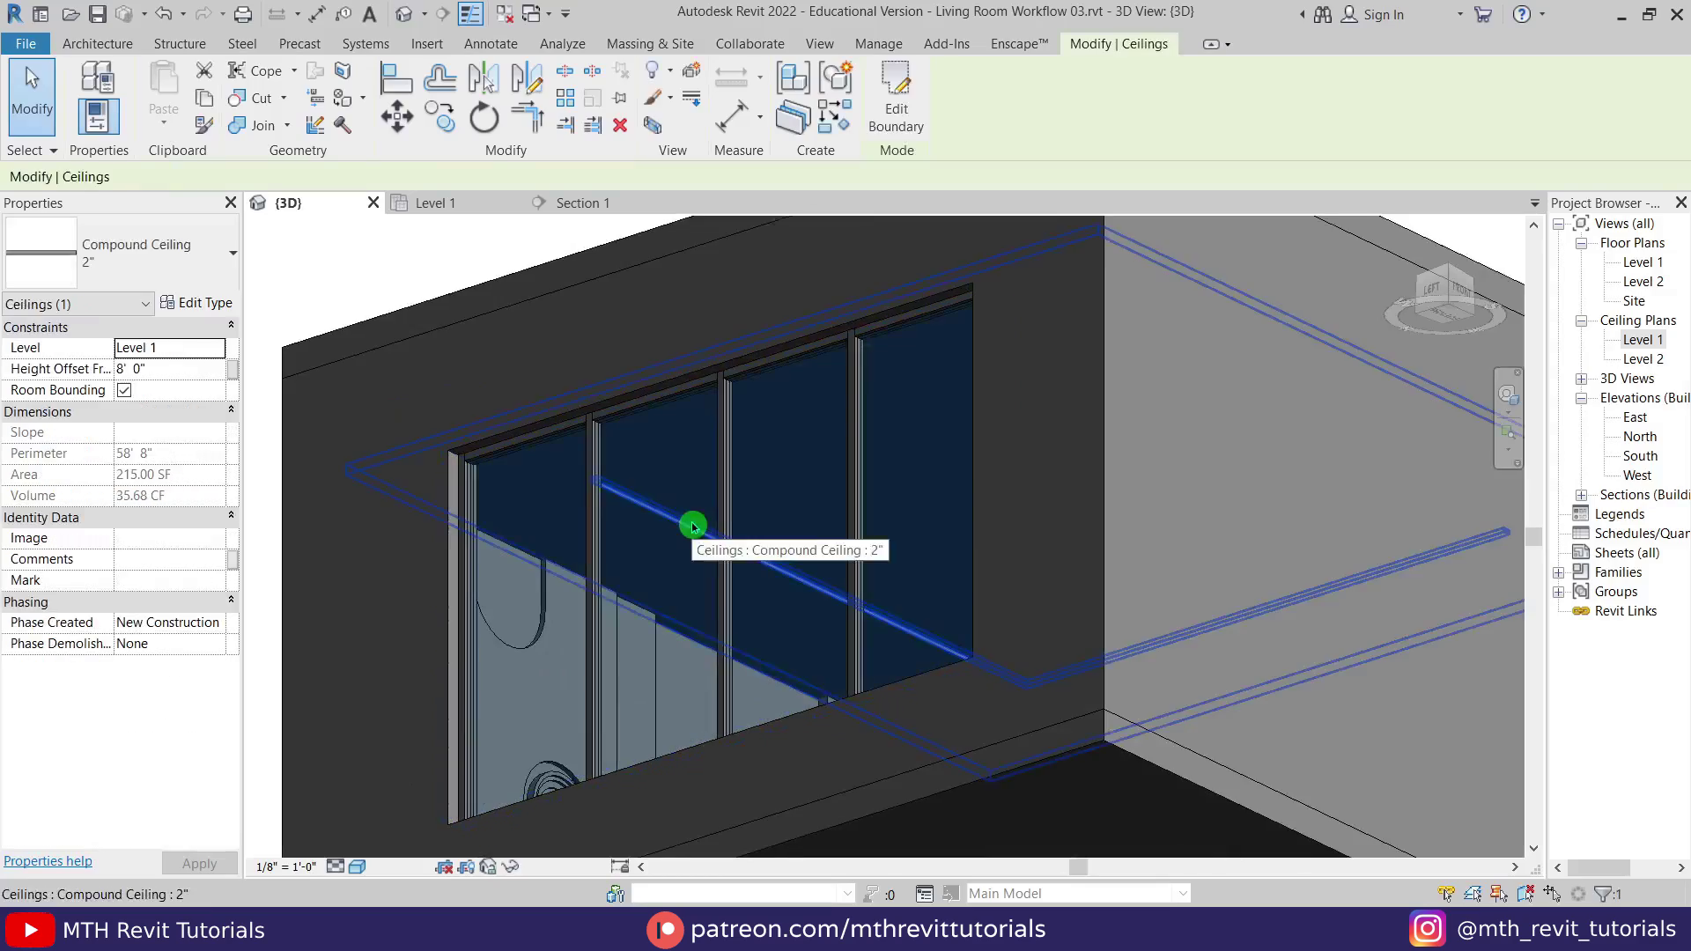
key(b)
key(x)
click(914, 721)
Switch the 3D view to the Realistic visual style with the ceiling's underside in view.
scroll(888, 617, up, 4)
shift+middle_drag(914, 721, 804, 510)
key(w)
key(f)
click(357, 866)
click(396, 844)
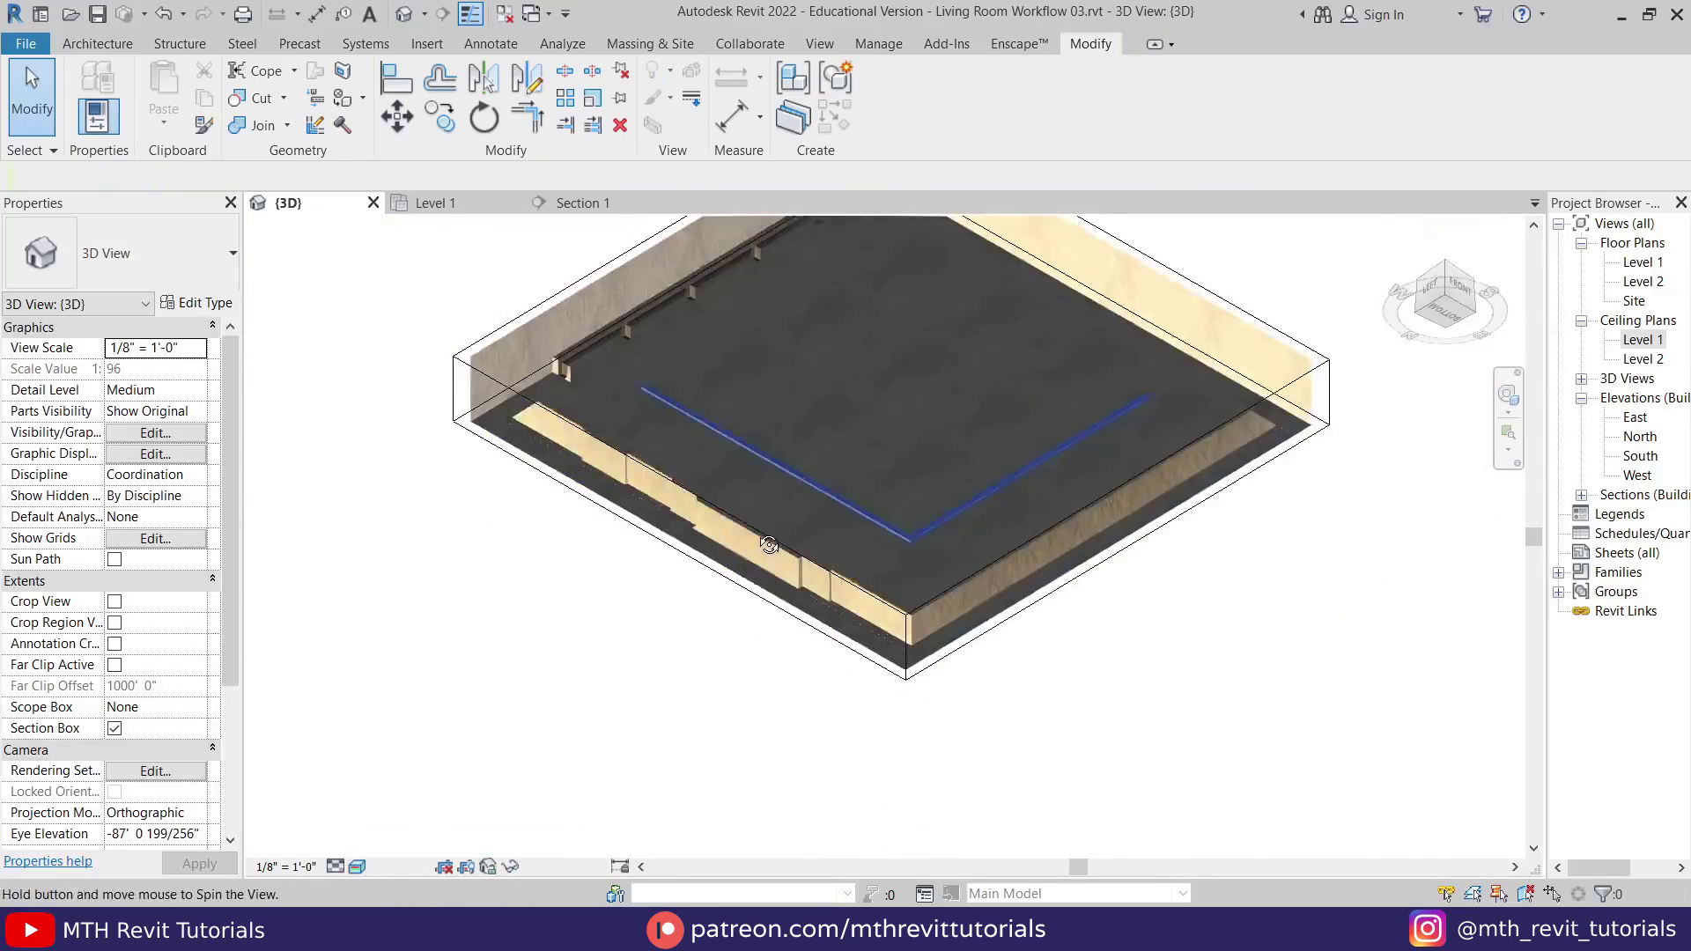
Paint the first inner faces of the ceiling groove with the 00 - Metal material.
click(342, 102)
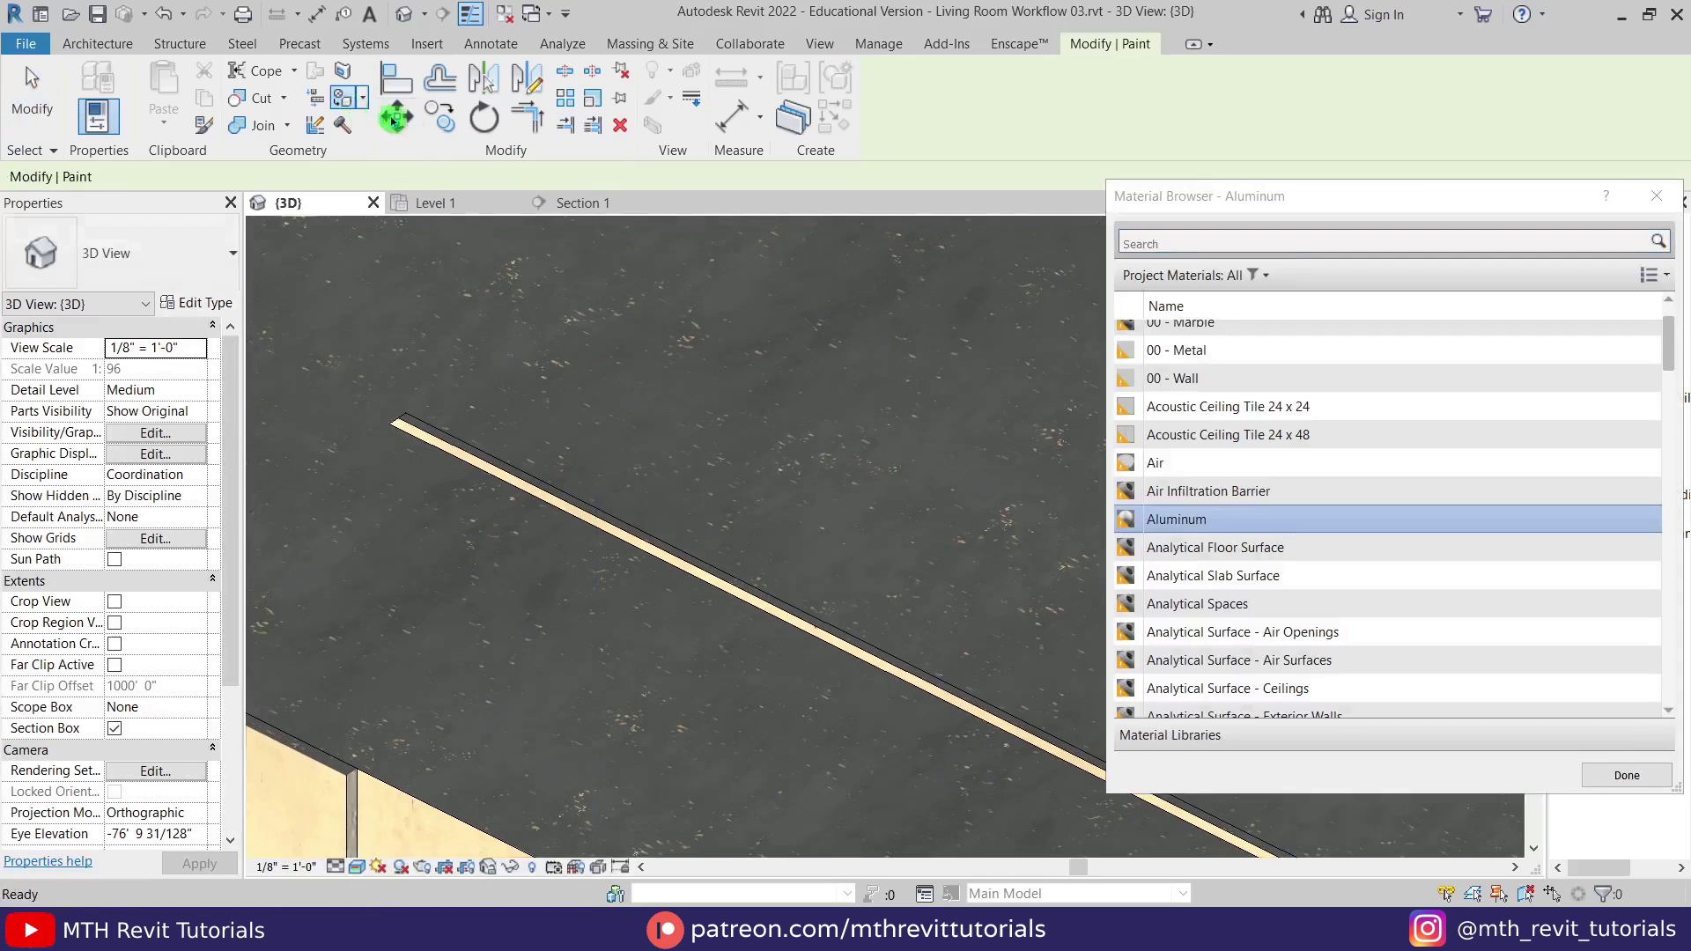
scroll(1181, 440, up, 1)
click(1172, 362)
scroll(389, 414, up, 5)
click(405, 385)
scroll(404, 386, down, 2)
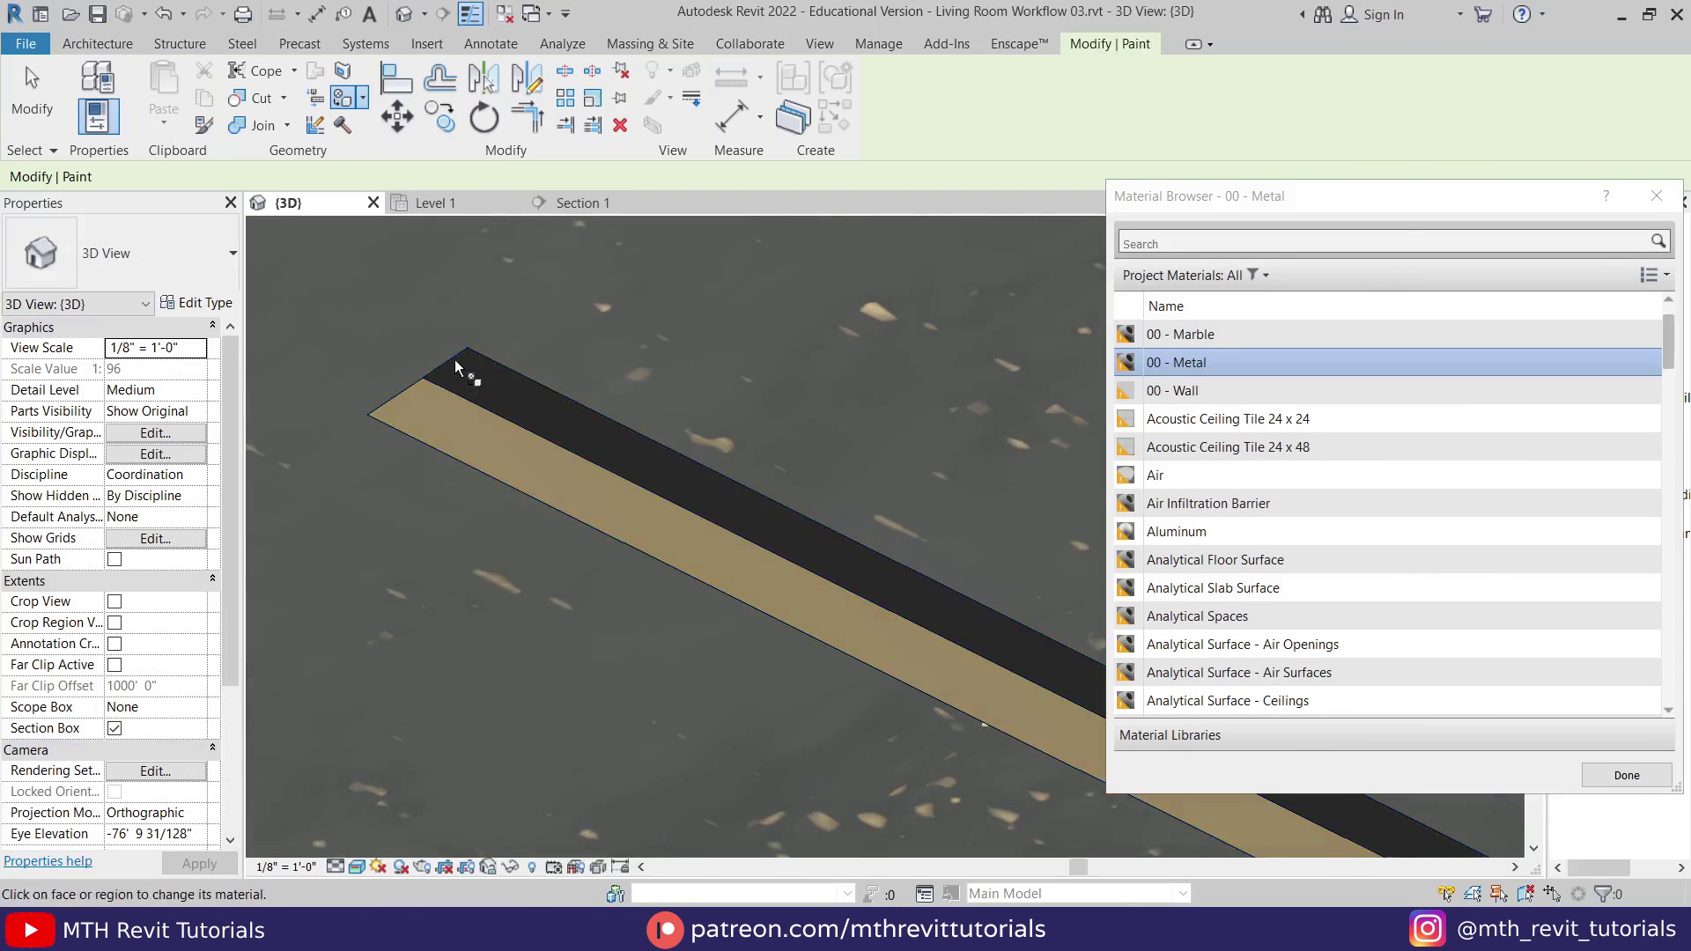
Paint the remaining side and end faces of the L-shaped groove with 00 - Metal.
scroll(594, 551, down, 3)
scroll(625, 484, up, 3)
scroll(520, 356, up, 2)
scroll(514, 350, down, 1)
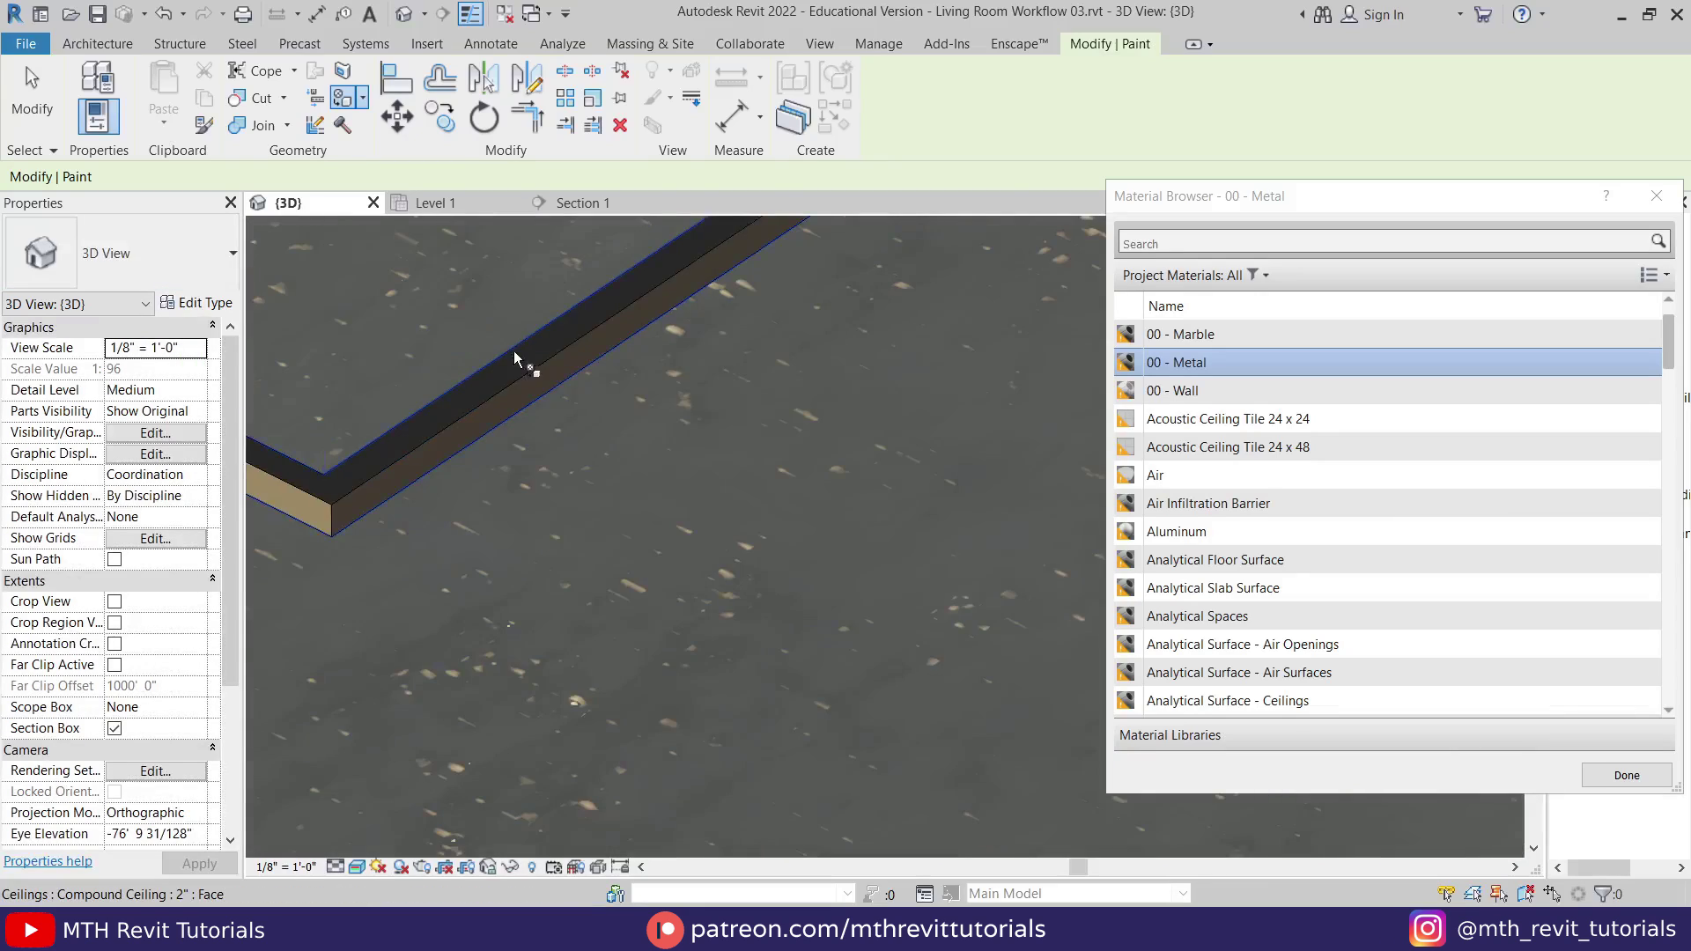
scroll(513, 351, down, 4)
scroll(717, 340, up, 4)
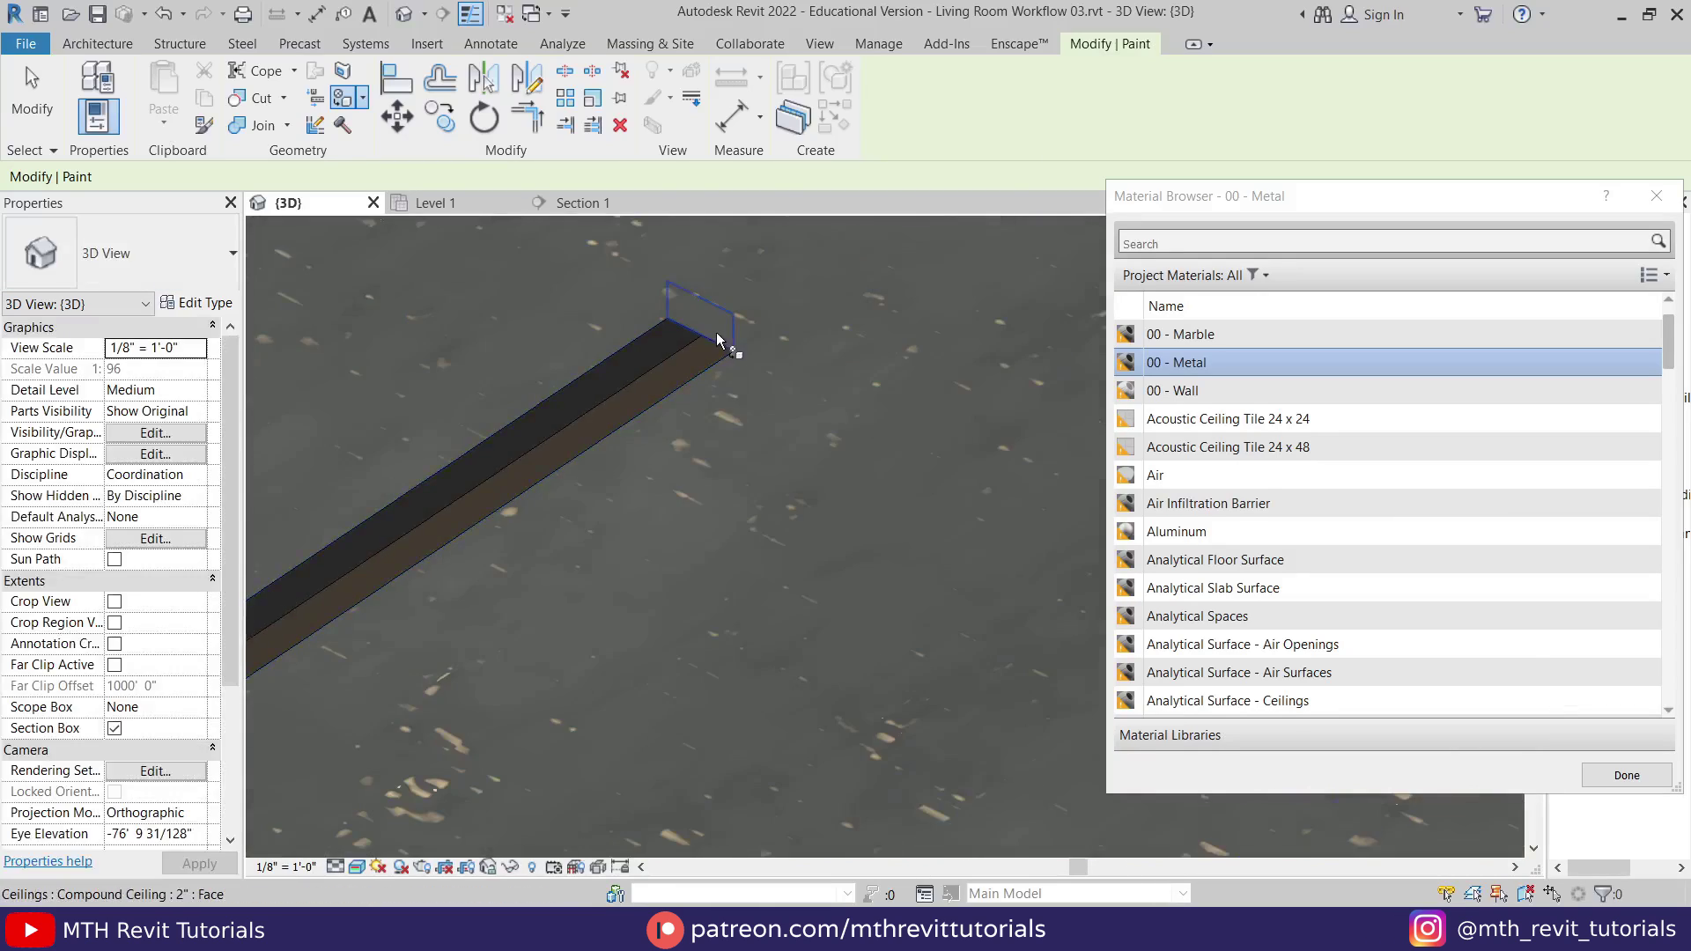
scroll(823, 419, down, 3)
key(Escape)
Turn off the section box so the 3D view shows the whole building.
scroll(476, 340, down, 3)
middle_drag(277, 370, 965, 341)
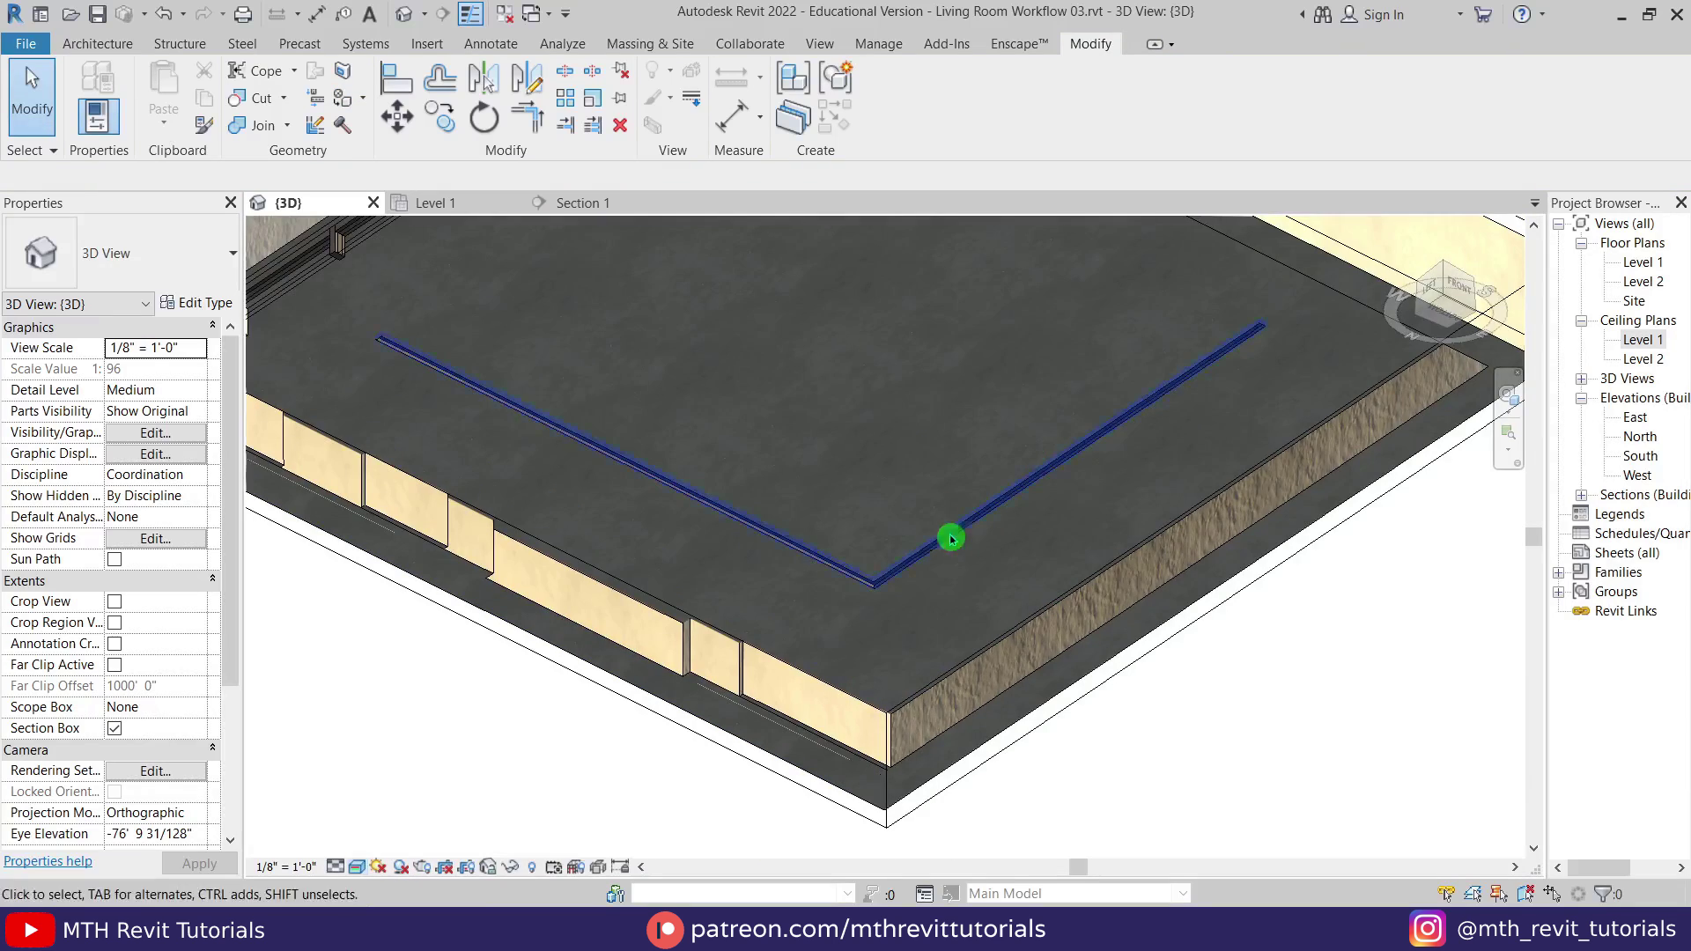
scroll(952, 539, down, 5)
click(114, 729)
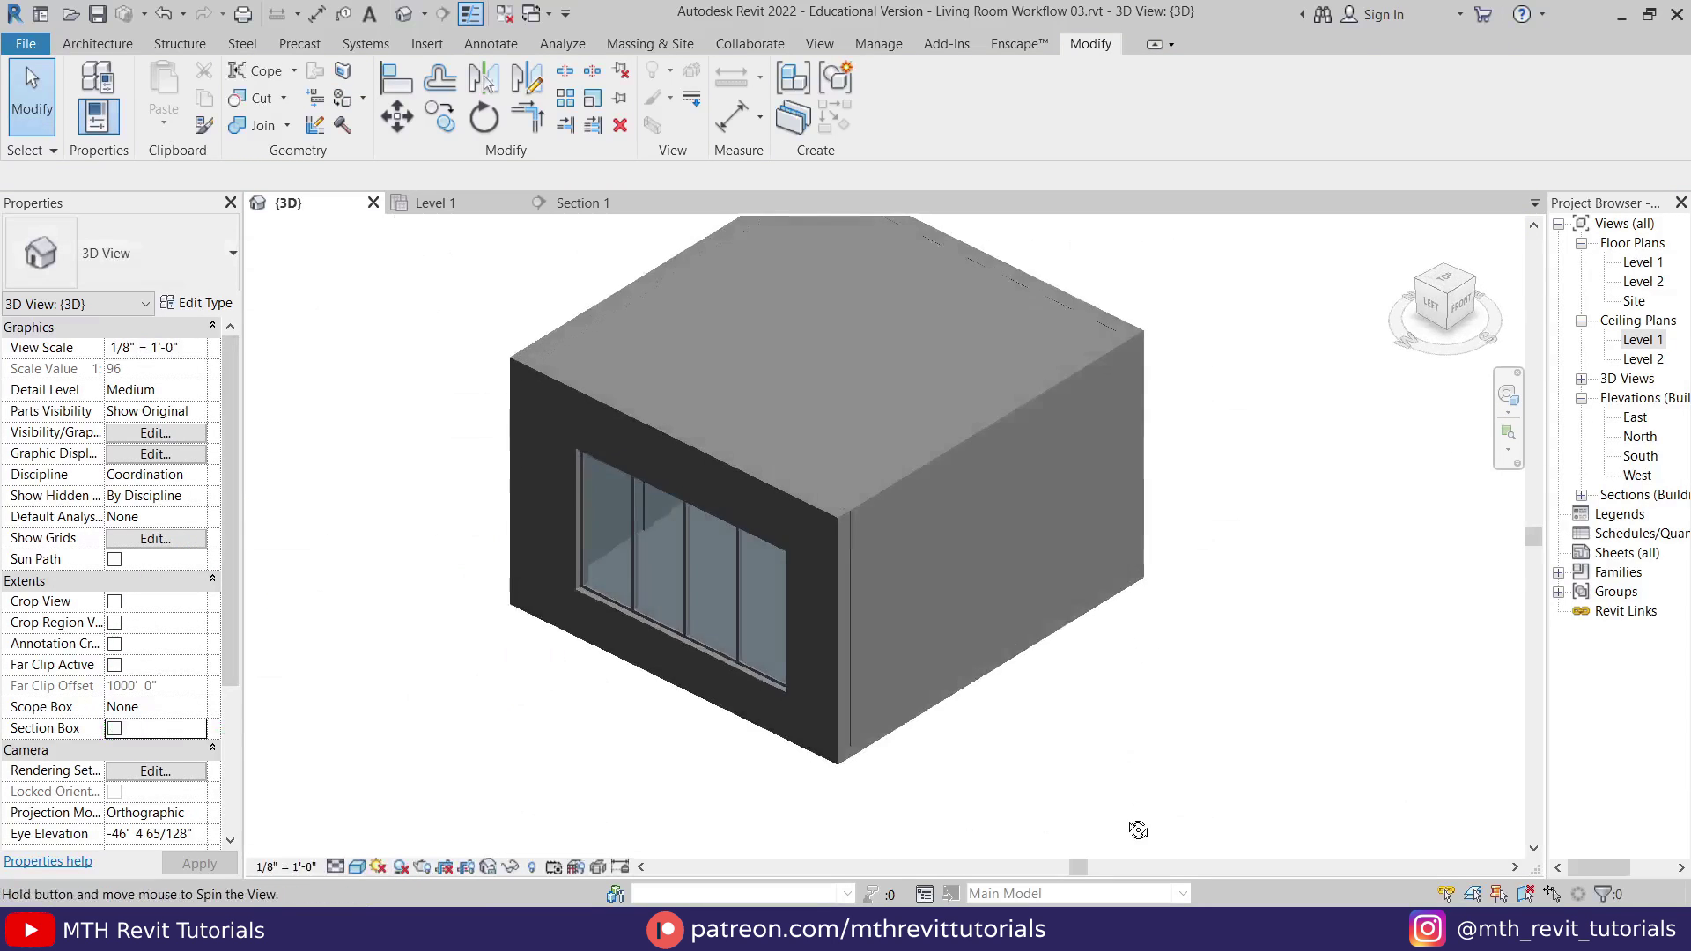
shift+middle_drag(1138, 830, 1154, 848)
Resume Enscape's live updates and inspect the black ceiling strip in the rendered room.
click(1019, 43)
click(34, 97)
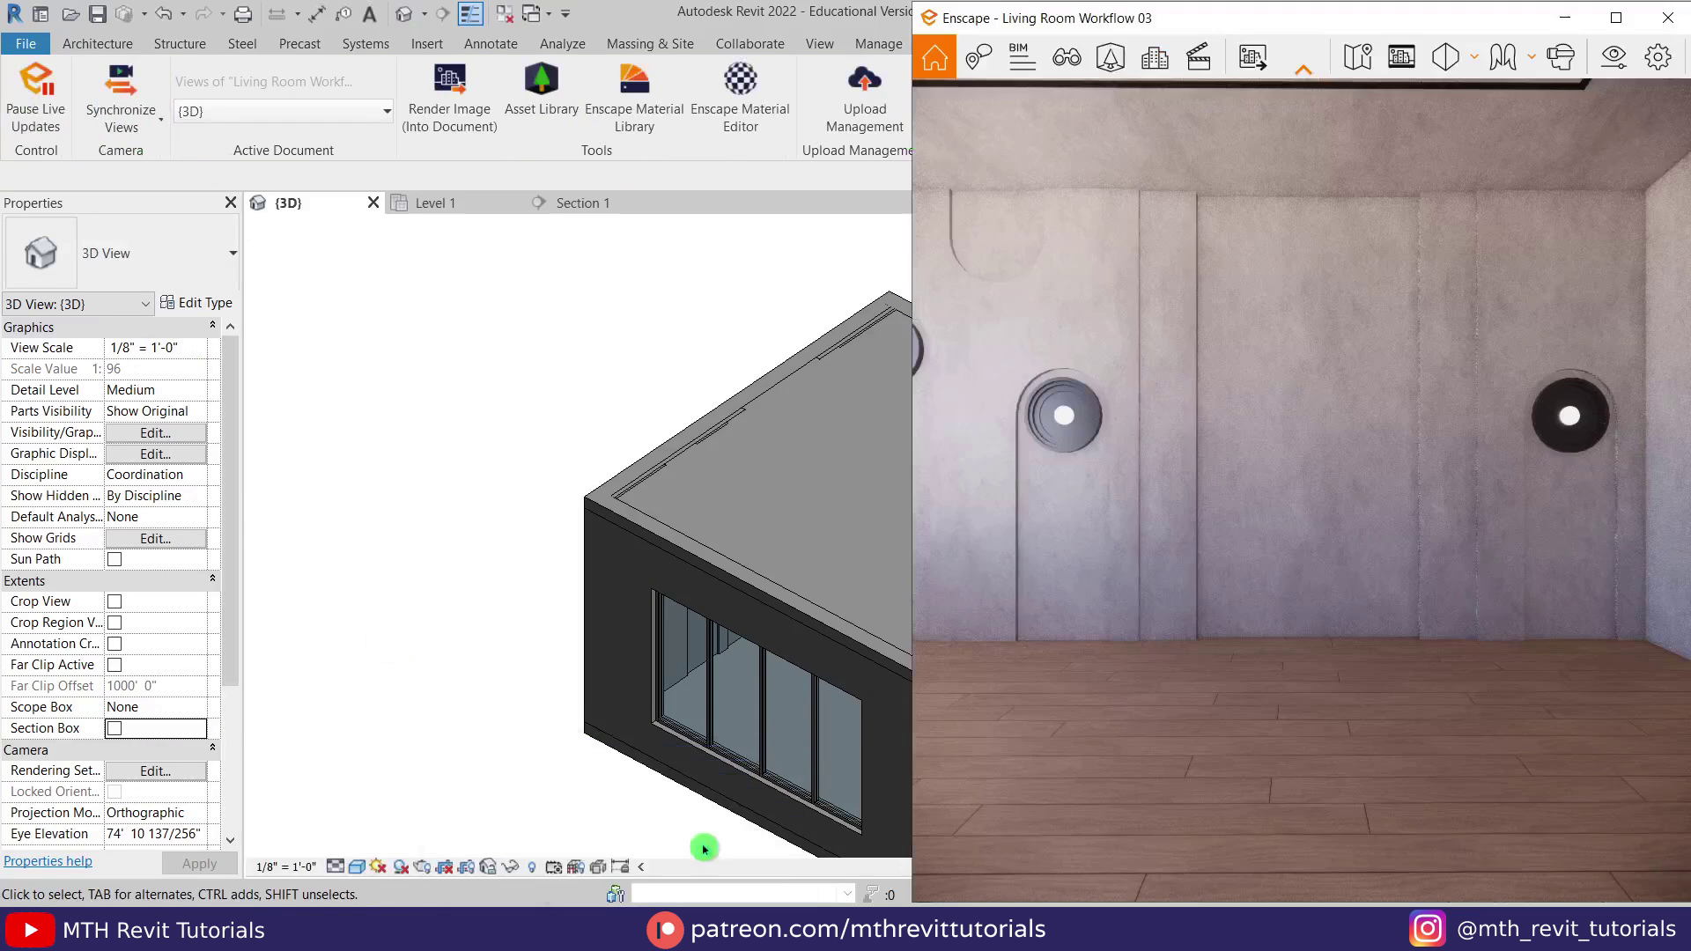
double_click(1293, 19)
drag(1186, 181, 1207, 410)
drag(1075, 419, 990, 518)
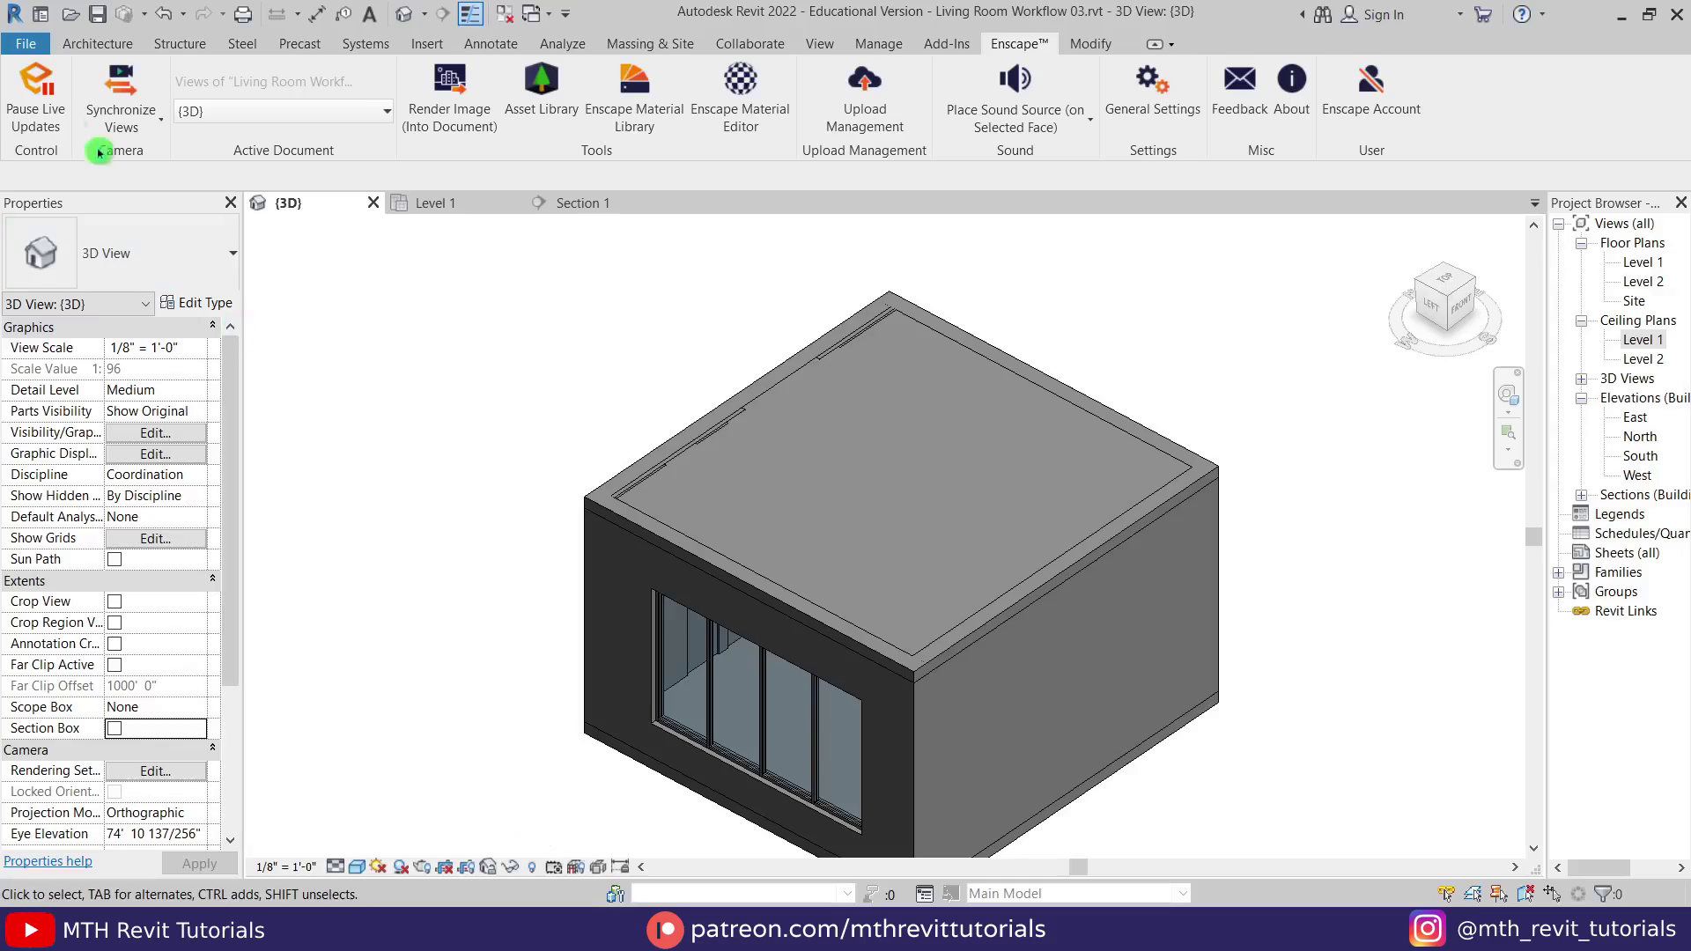
Return to the Level 1 ceiling plan with live updates paused and open the Blocks add-in library in a wider panel.
double_click(1643, 339)
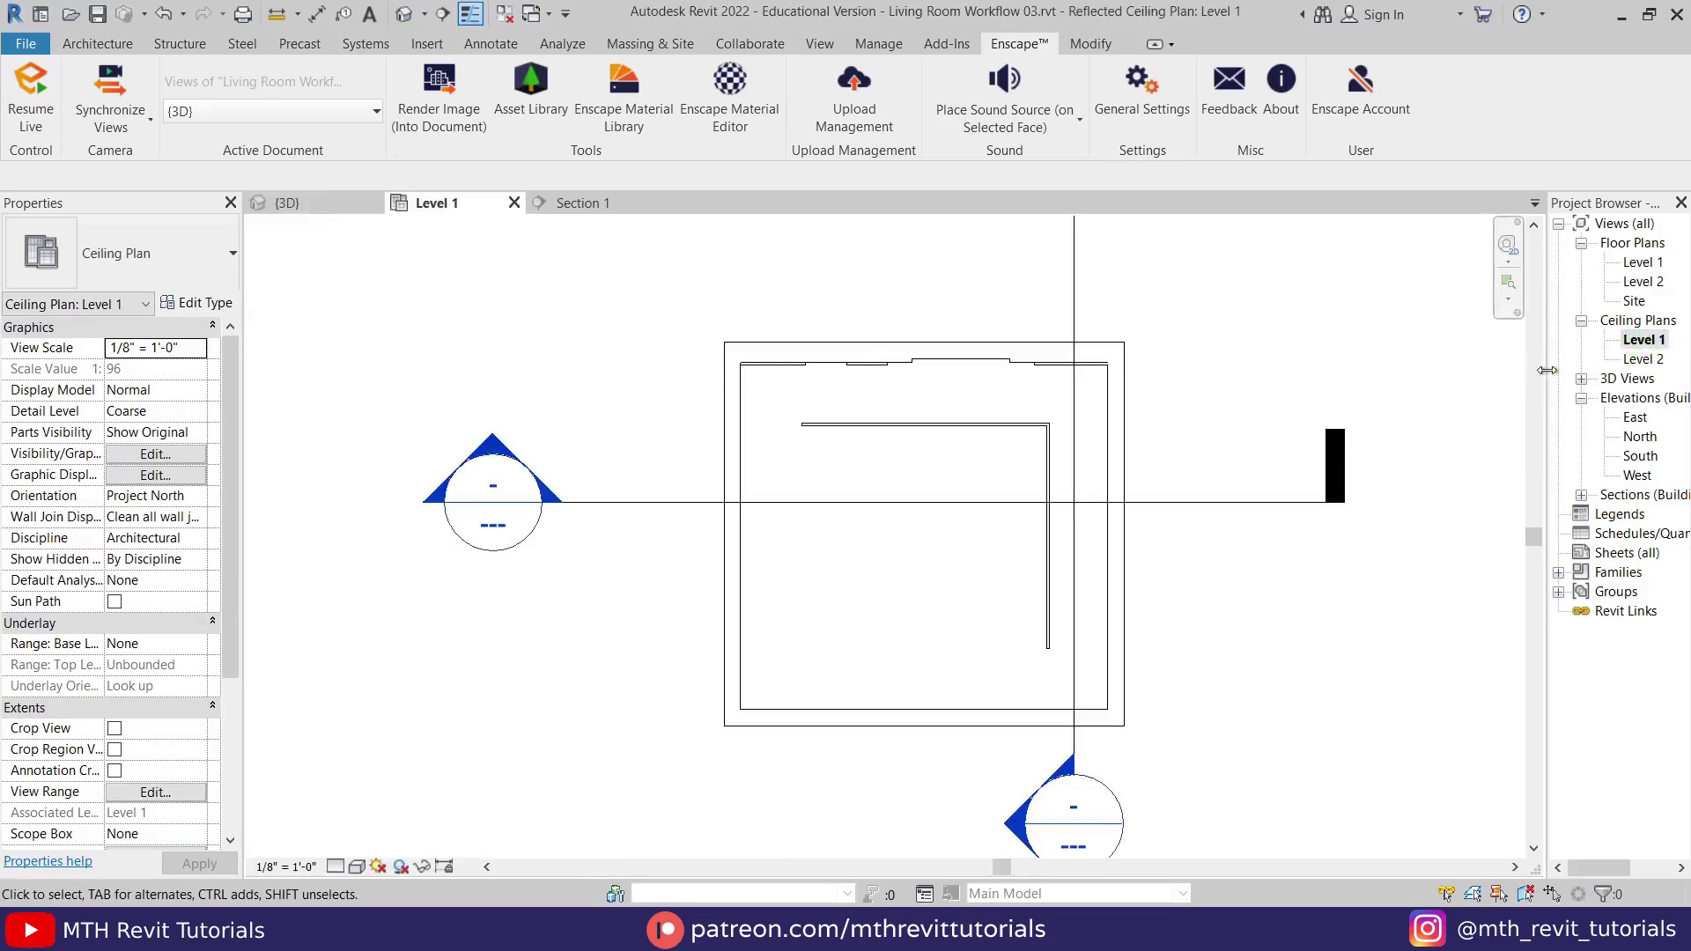
drag(1547, 370, 1383, 386)
click(948, 46)
click(351, 92)
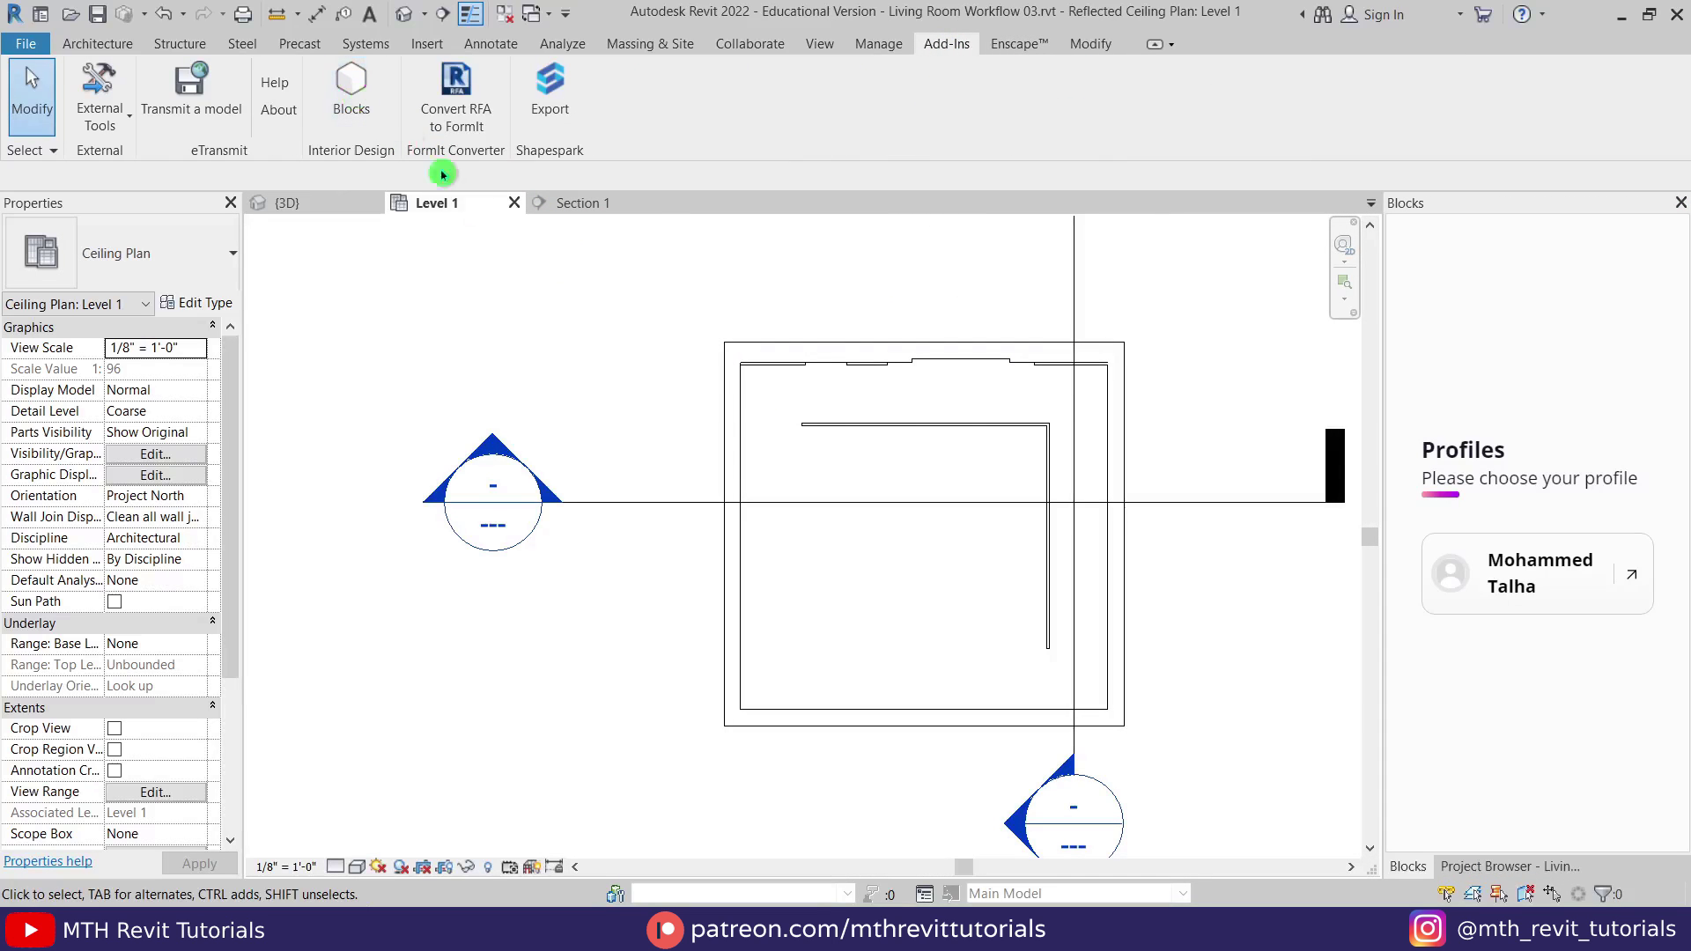
click(1494, 278)
drag(1384, 486, 1233, 463)
Search the Blocks collections for "light" and open the Lighting collection.
click(1374, 324)
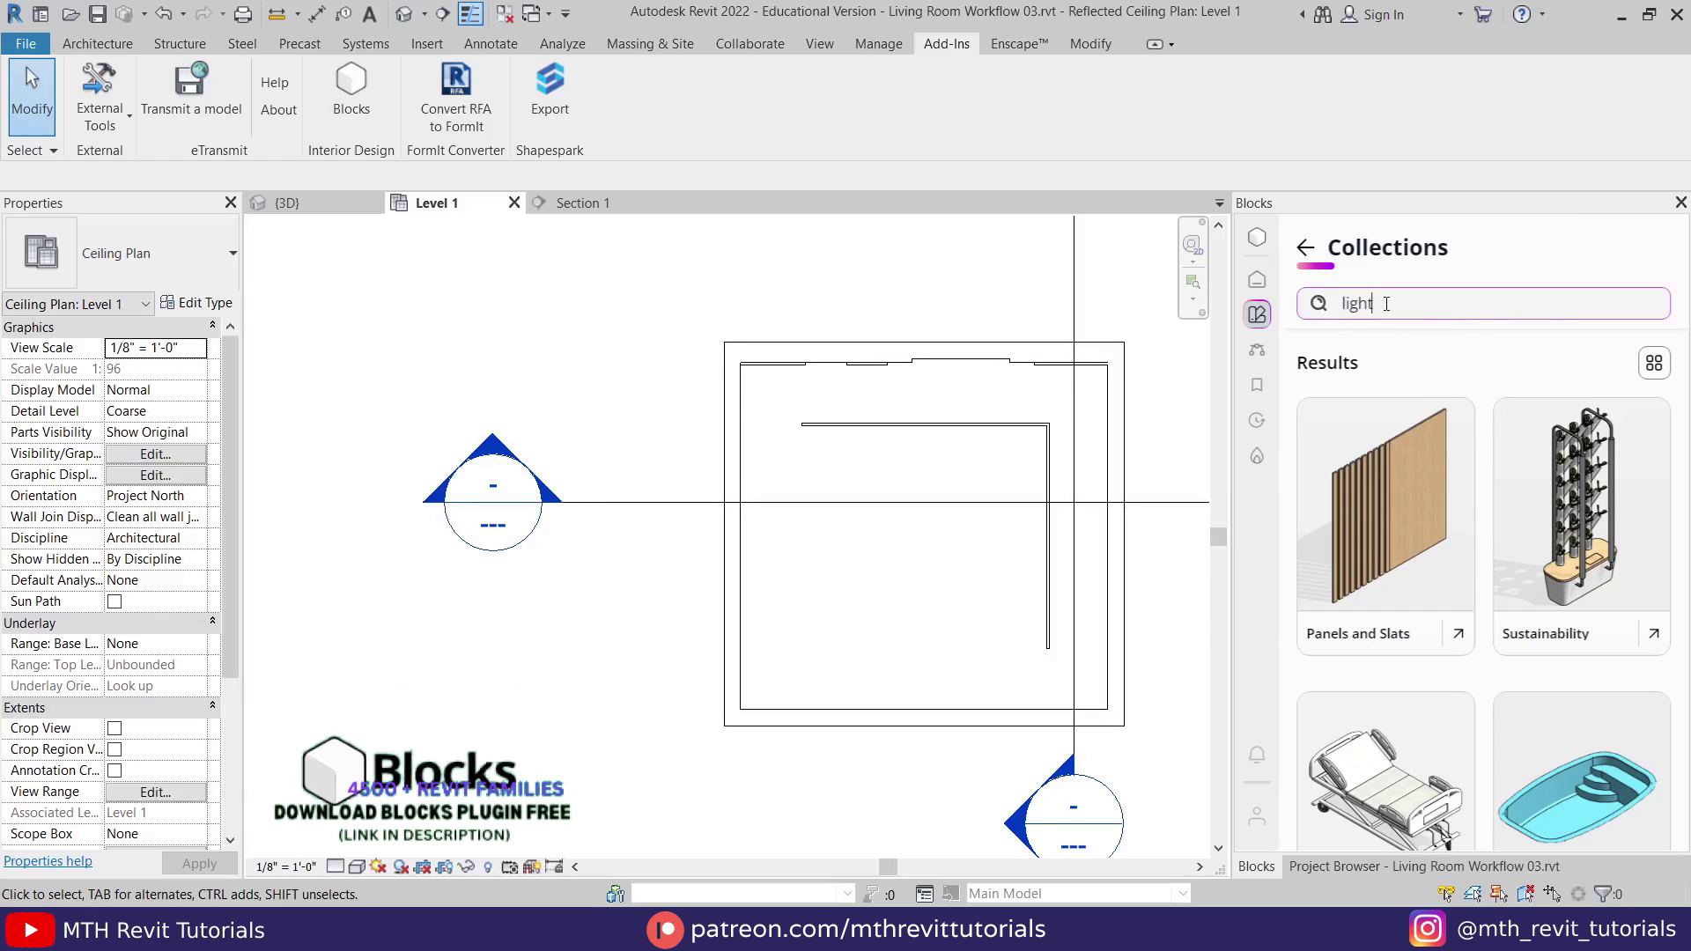
key(Return)
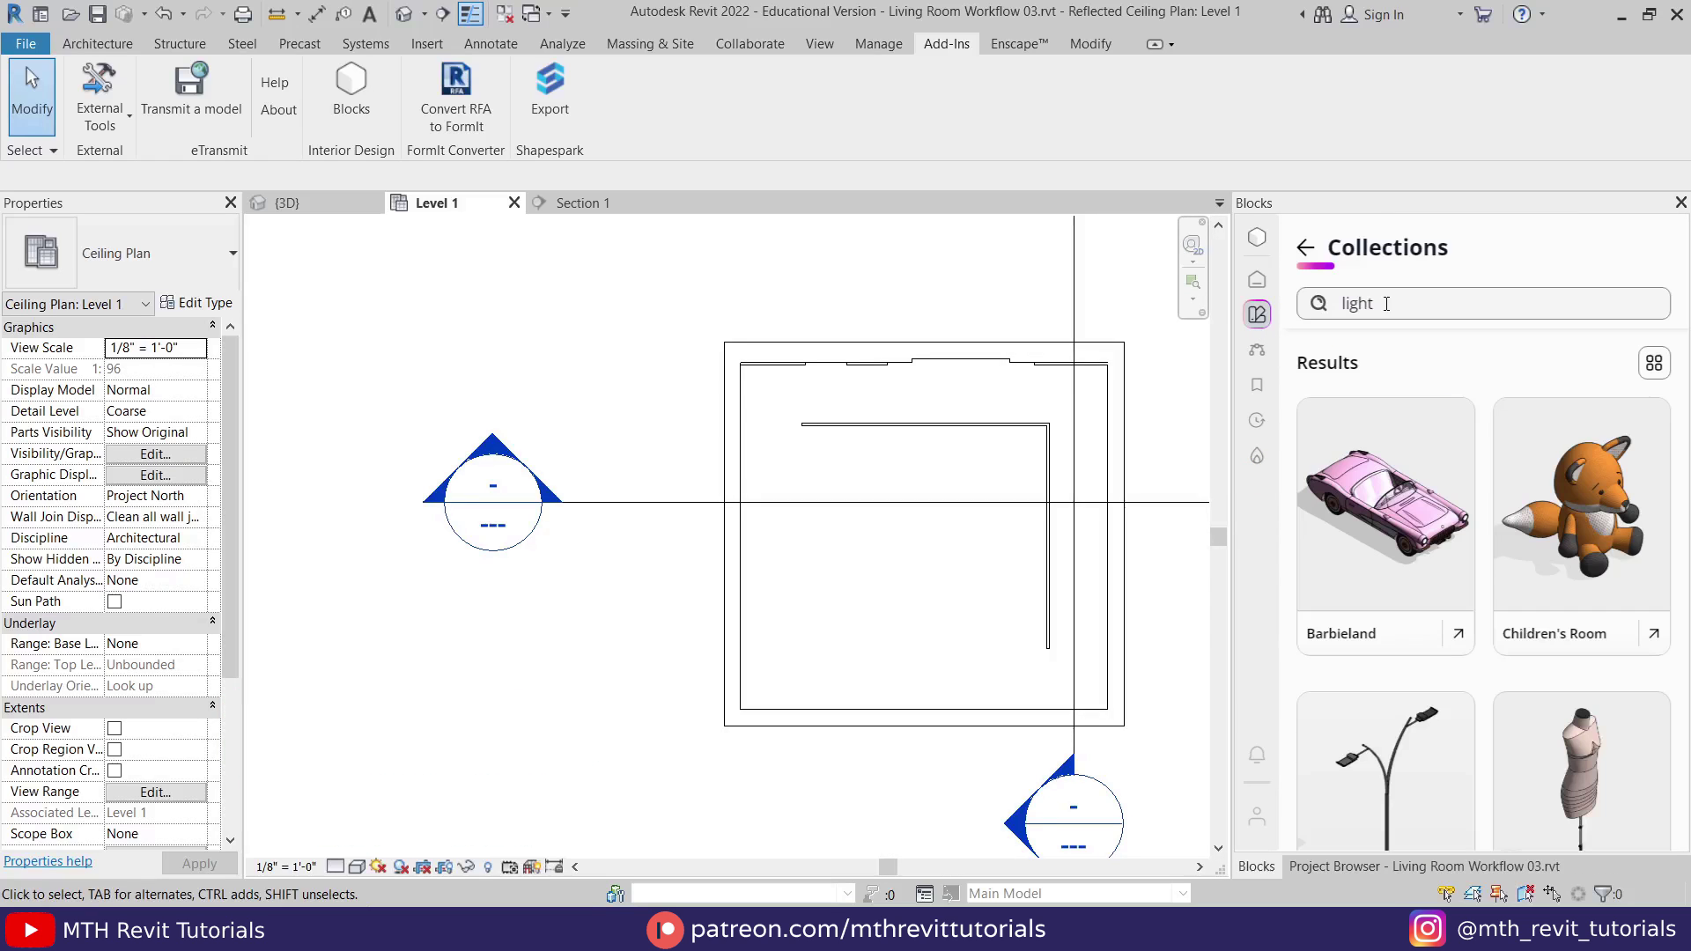
scroll(1555, 686, down, 5)
click(1554, 686)
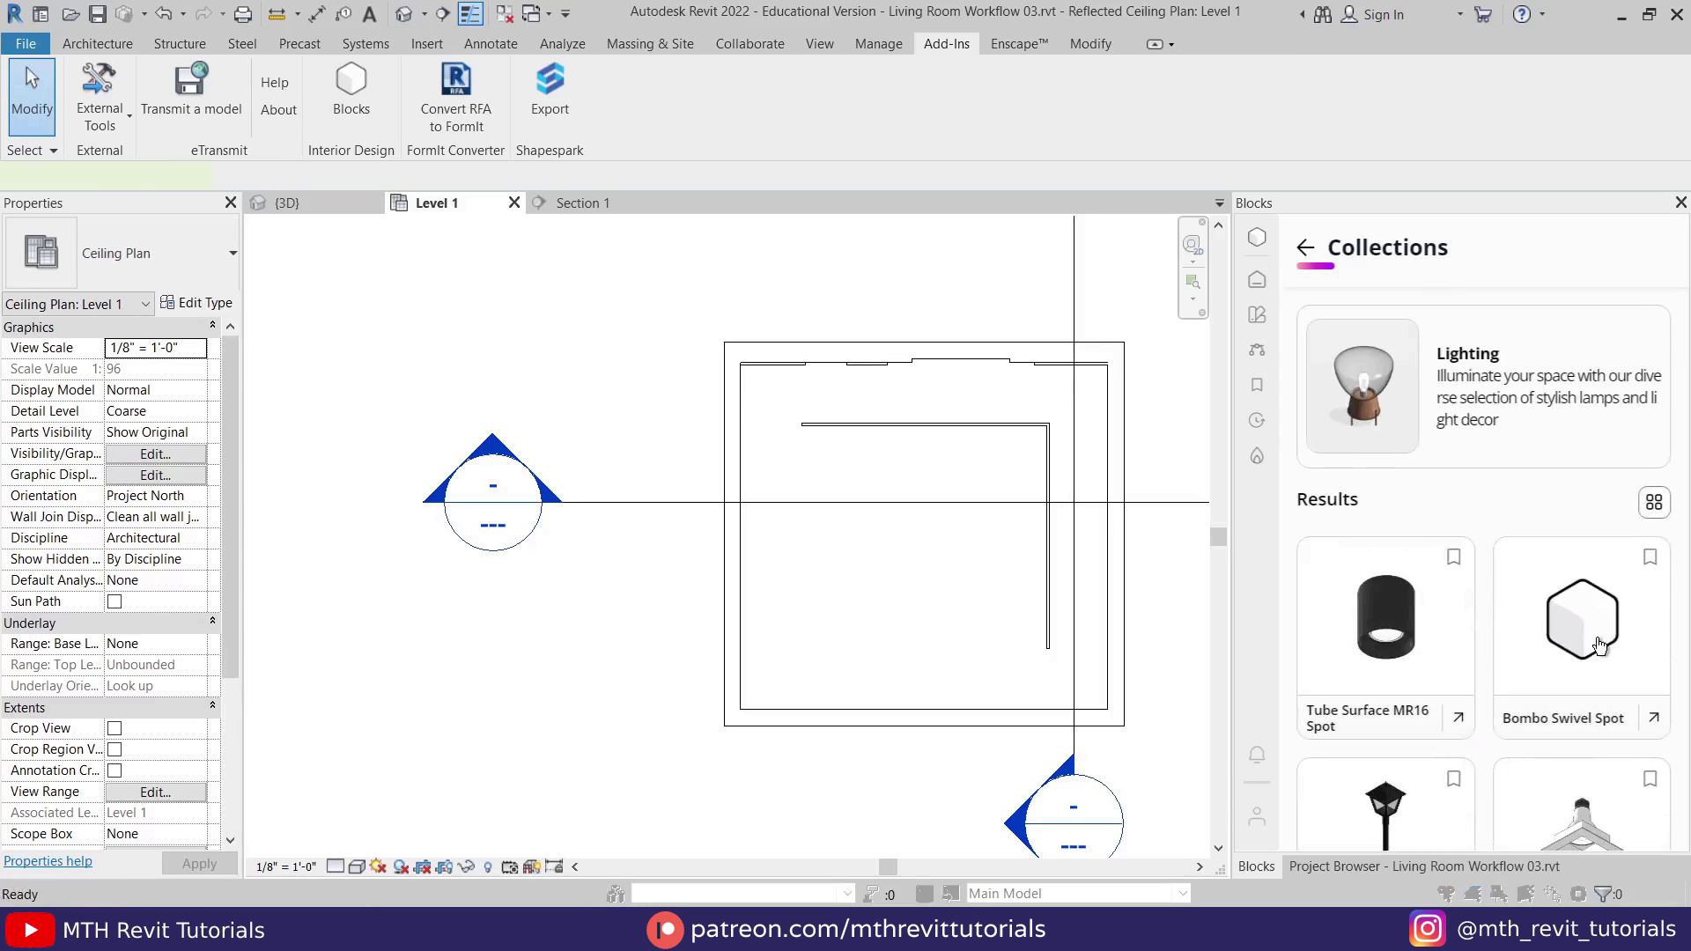
Place a Bombo Swivel Spot inside the ceiling strip near the free end of its horizontal leg.
click(1599, 645)
scroll(736, 366, up, 5)
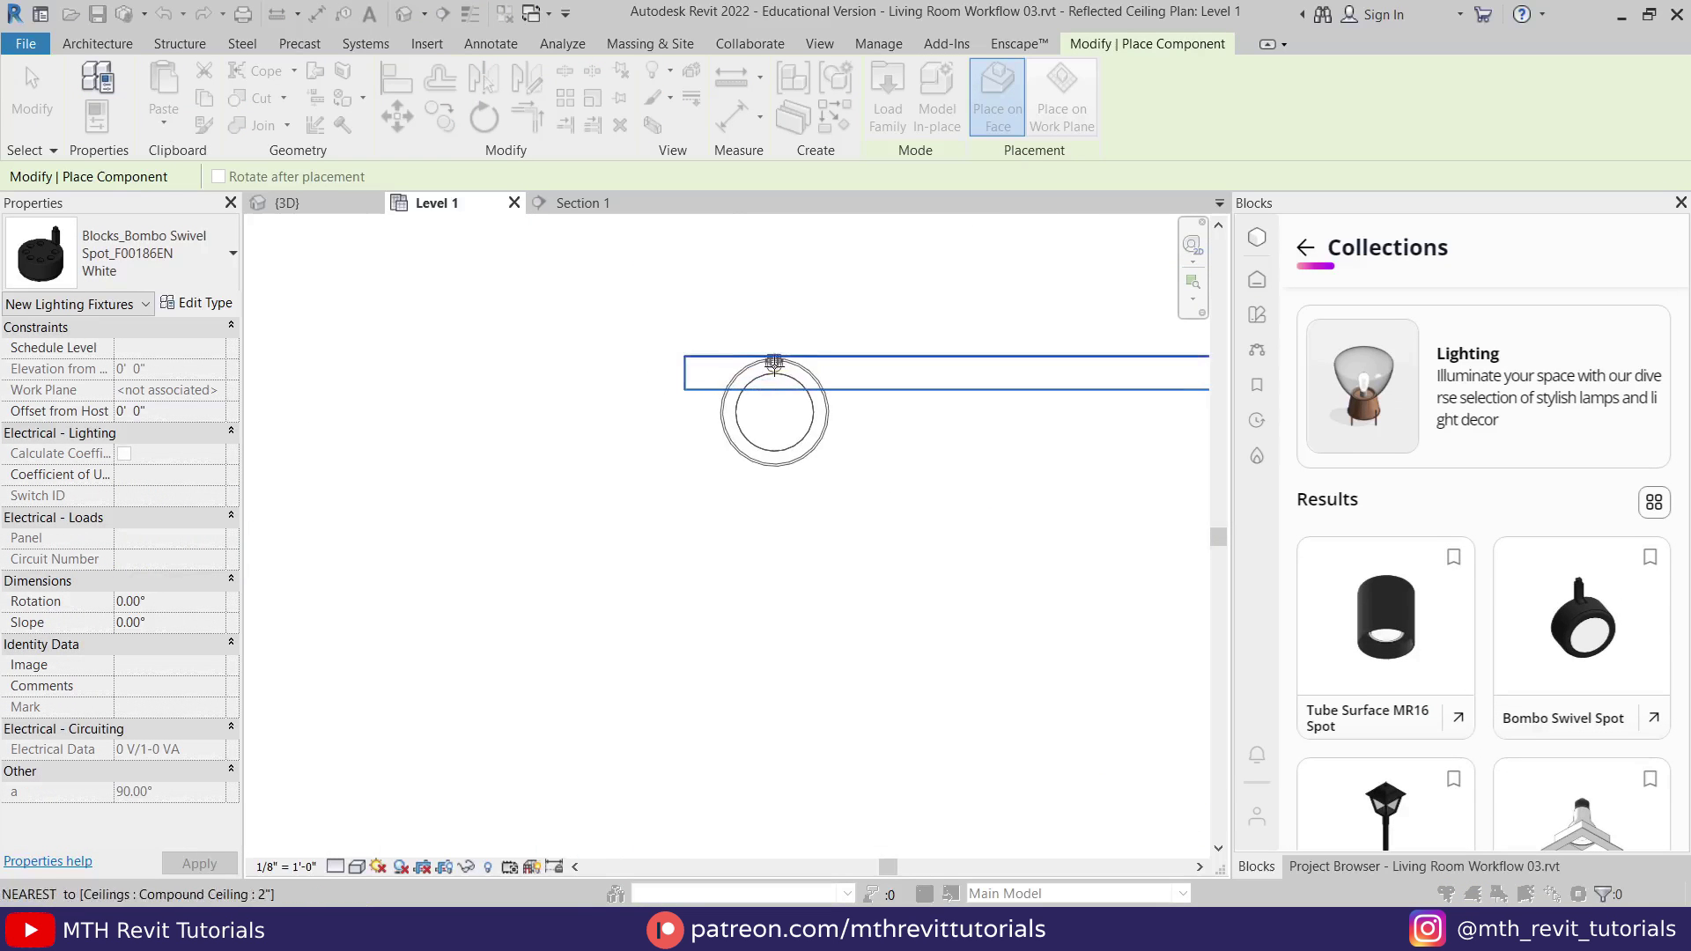
click(774, 374)
key(Escape)
key(Escape)
Dimension the spotlight's centre from the ceiling strip's free end and set the view scale to 3/8" = 1'-0".
click(742, 417)
scroll(756, 441, down, 5)
middle_drag(766, 445, 785, 522)
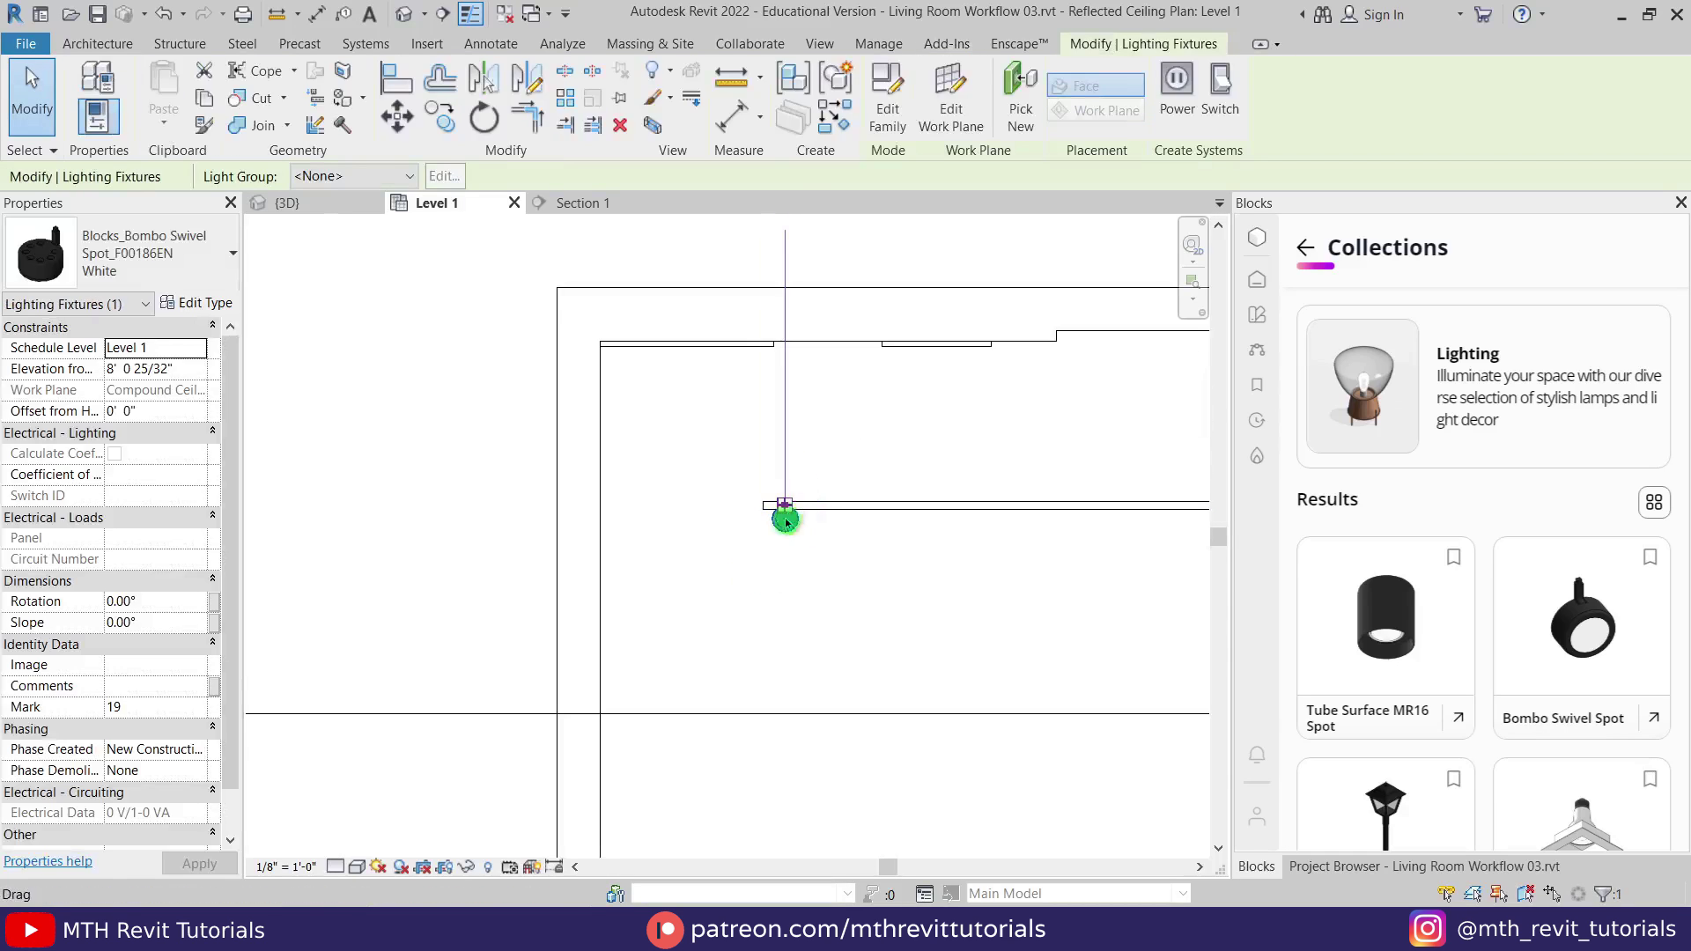
key(Escape)
scroll(783, 520, up, 4)
key(d)
key(i)
click(730, 495)
click(807, 506)
click(812, 732)
key(Escape)
key(Escape)
click(285, 866)
click(332, 426)
Move the spotlight to 3" from the strip's free end using the dimension, and delete the dimension.
click(847, 533)
click(762, 676)
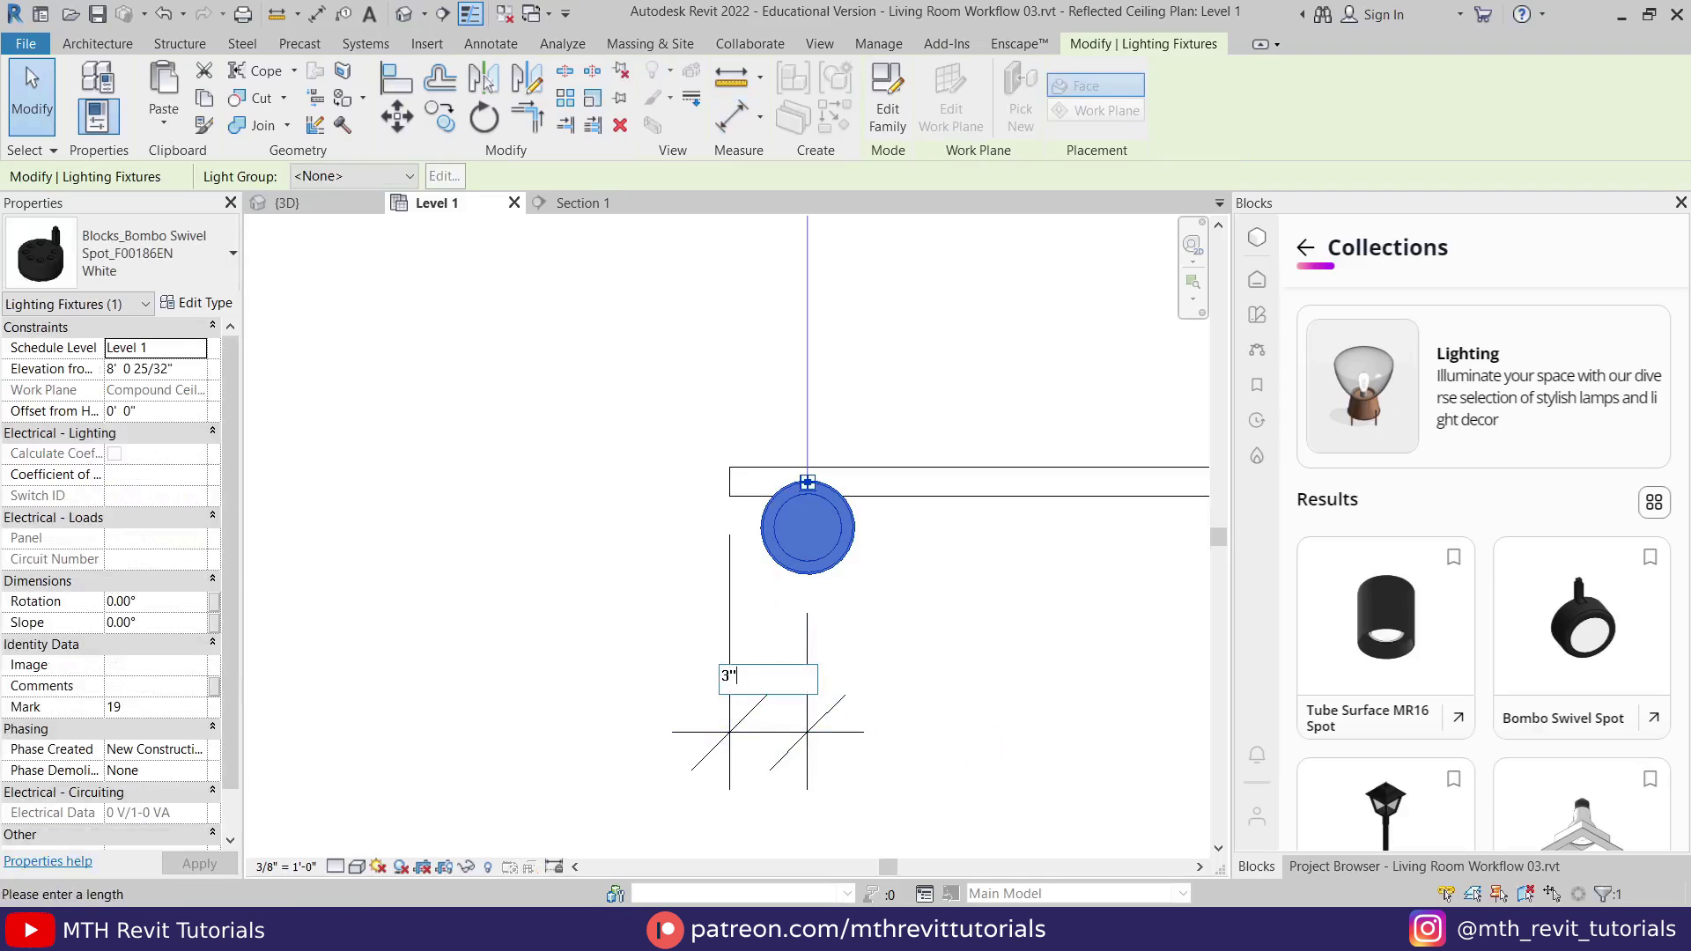
key(Return)
click(759, 739)
key(Delete)
Copy the spotlight along the strip's horizontal leg to form a row of three at its free end.
scroll(602, 604, down, 5)
middle_drag(698, 614, 616, 443)
drag(532, 372, 636, 493)
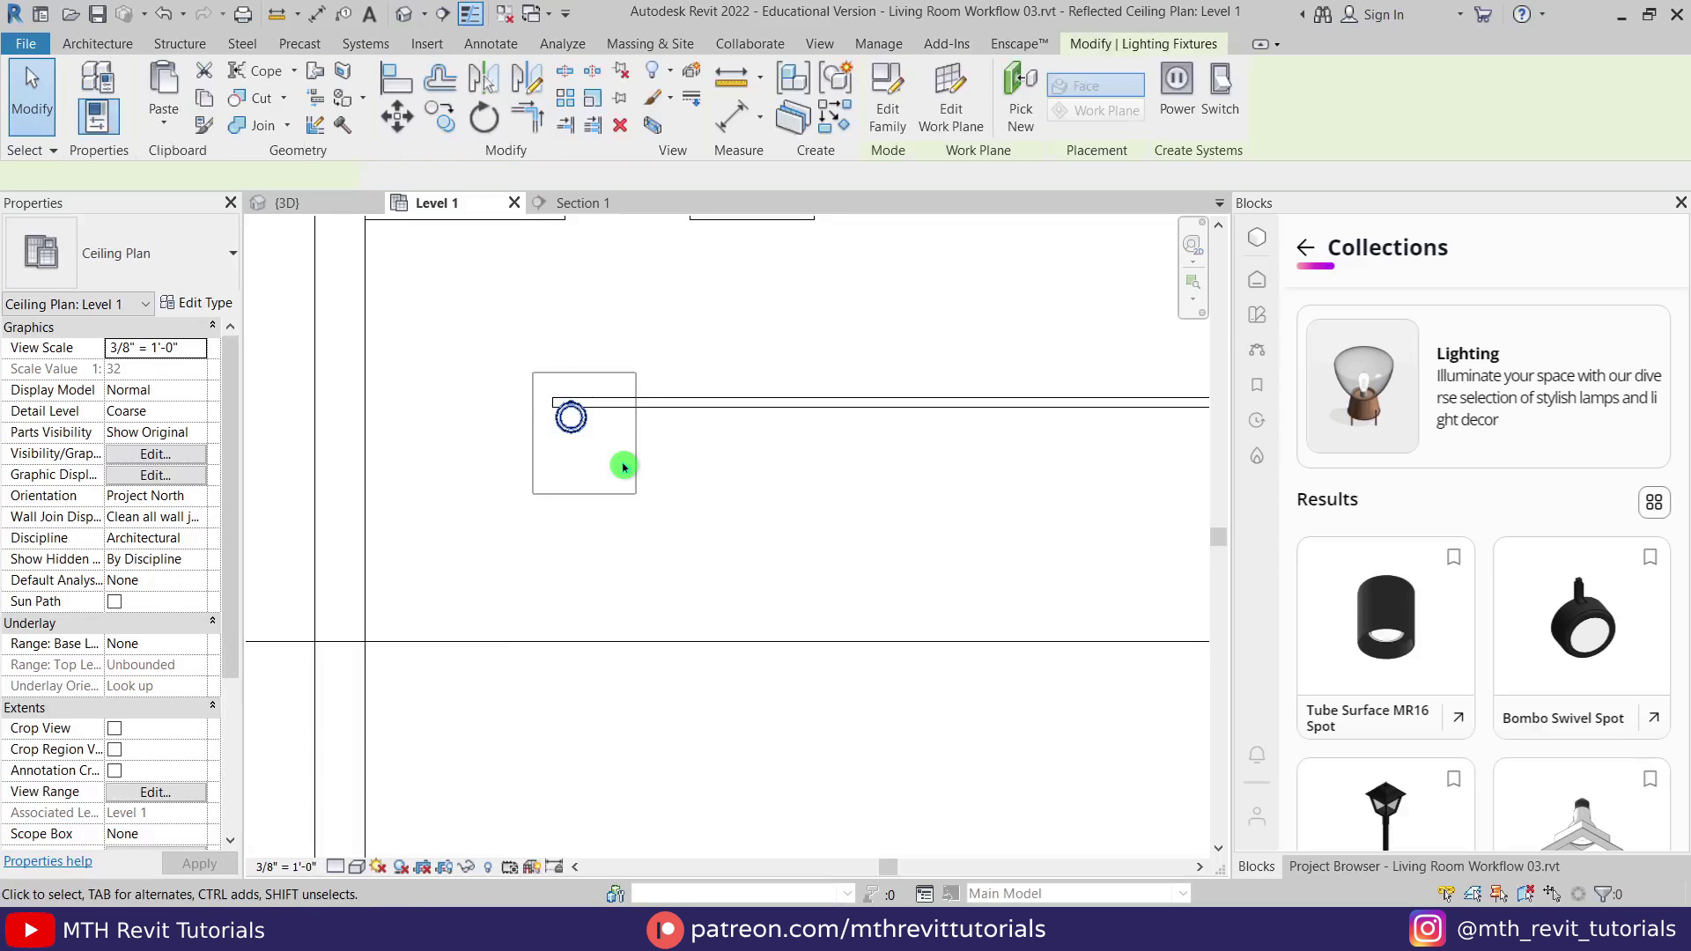
key(c)
key(o)
scroll(569, 423, up, 2)
click(573, 384)
key(Escape)
key(Escape)
Copy the three-spotlight group along the horizontal leg so that three groups are spread over its length.
scroll(472, 456, down, 3)
drag(451, 378, 611, 512)
key(c)
key(o)
click(535, 429)
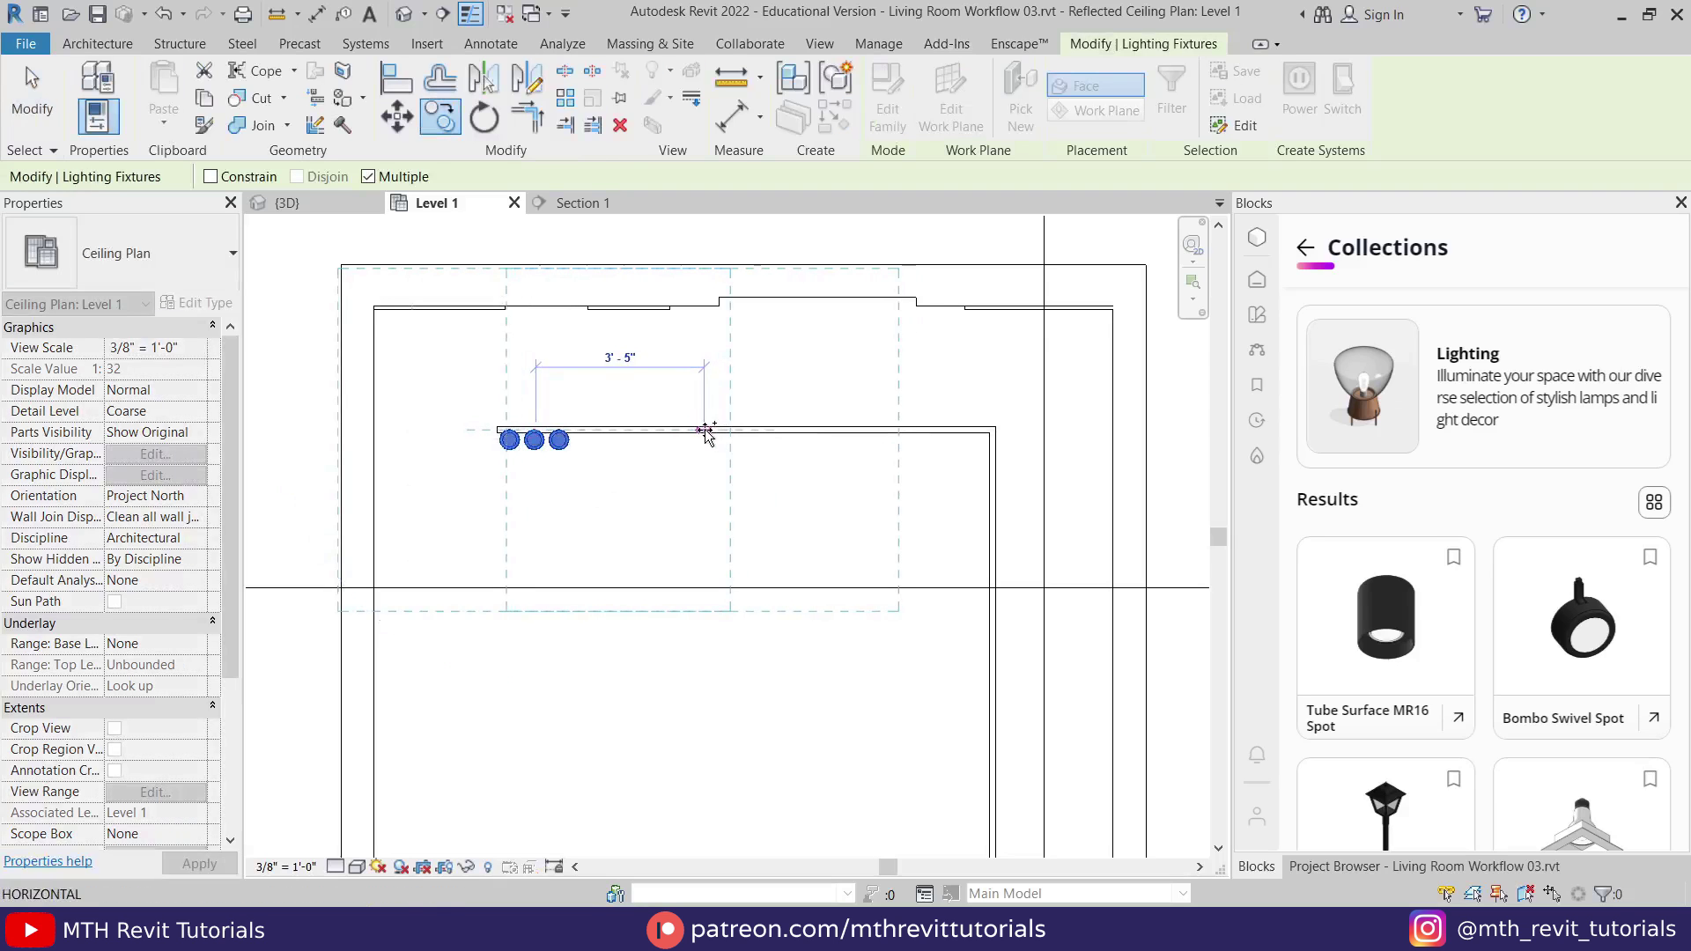
click(885, 431)
Copy a three-spotlight group beside the strip's vertical leg and rotate it 90 degrees to run parallel to it.
scroll(913, 502, down, 1)
middle_drag(914, 502, 853, 403)
click(883, 553)
click(483, 118)
click(726, 559)
click(883, 511)
Move the rotated group to the strip's inner corner, and shift it straight down along the vertical leg.
key(m)
key(v)
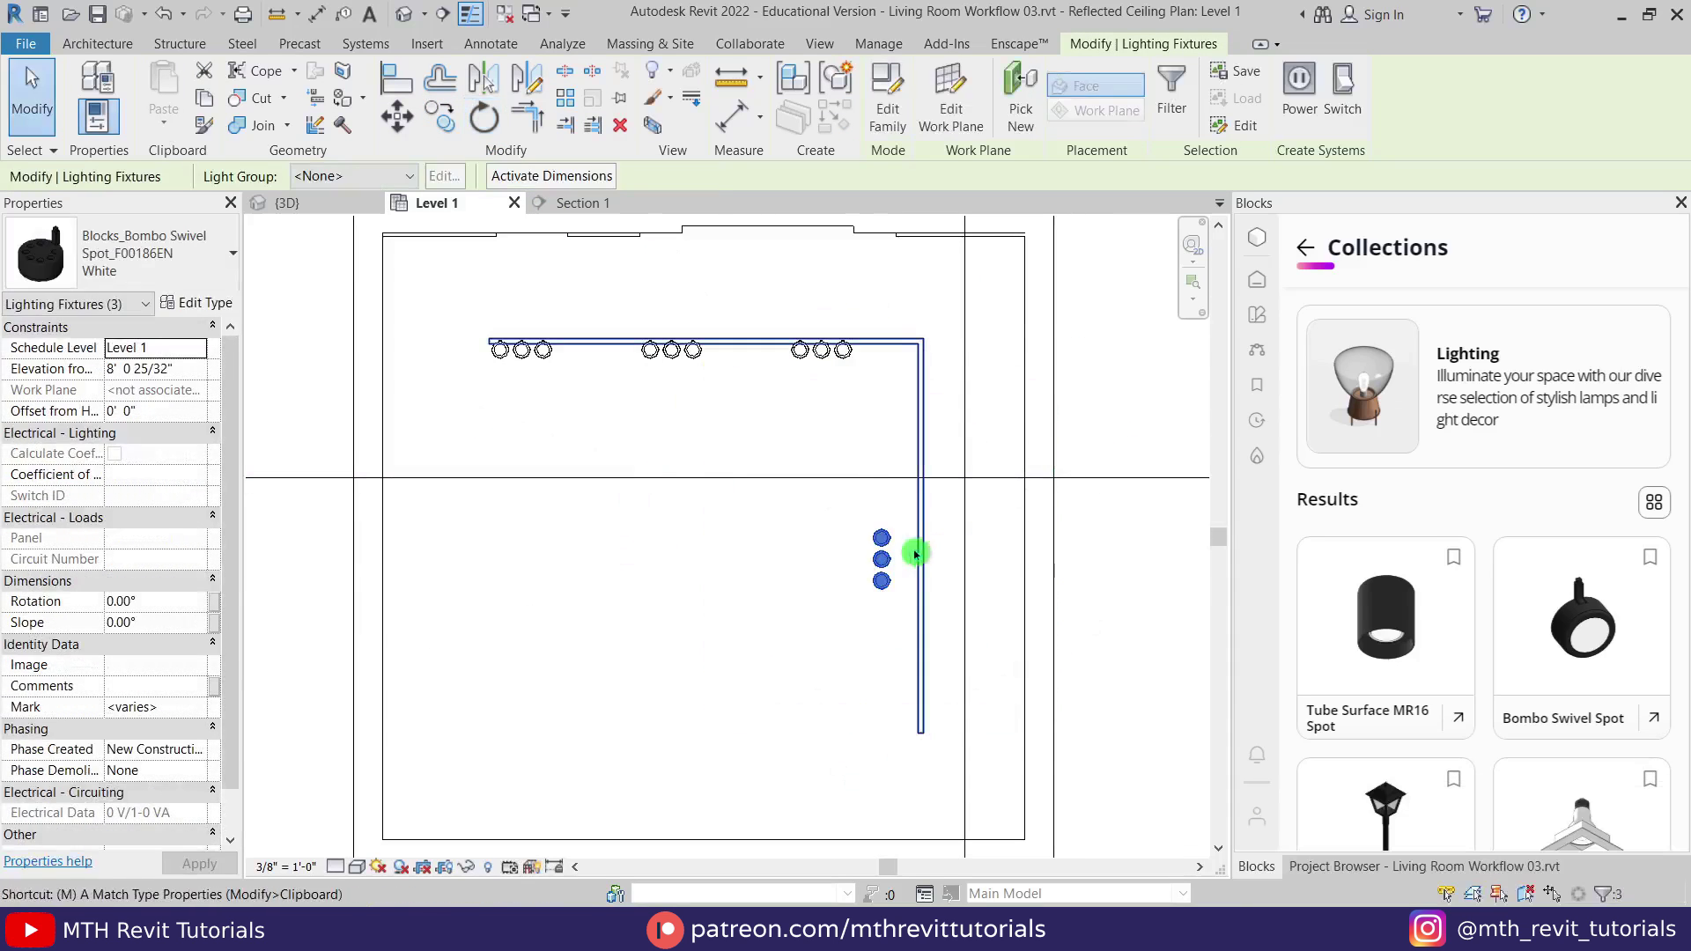
scroll(891, 538, up, 6)
click(895, 514)
scroll(888, 616, down, 4)
scroll(978, 617, up, 3)
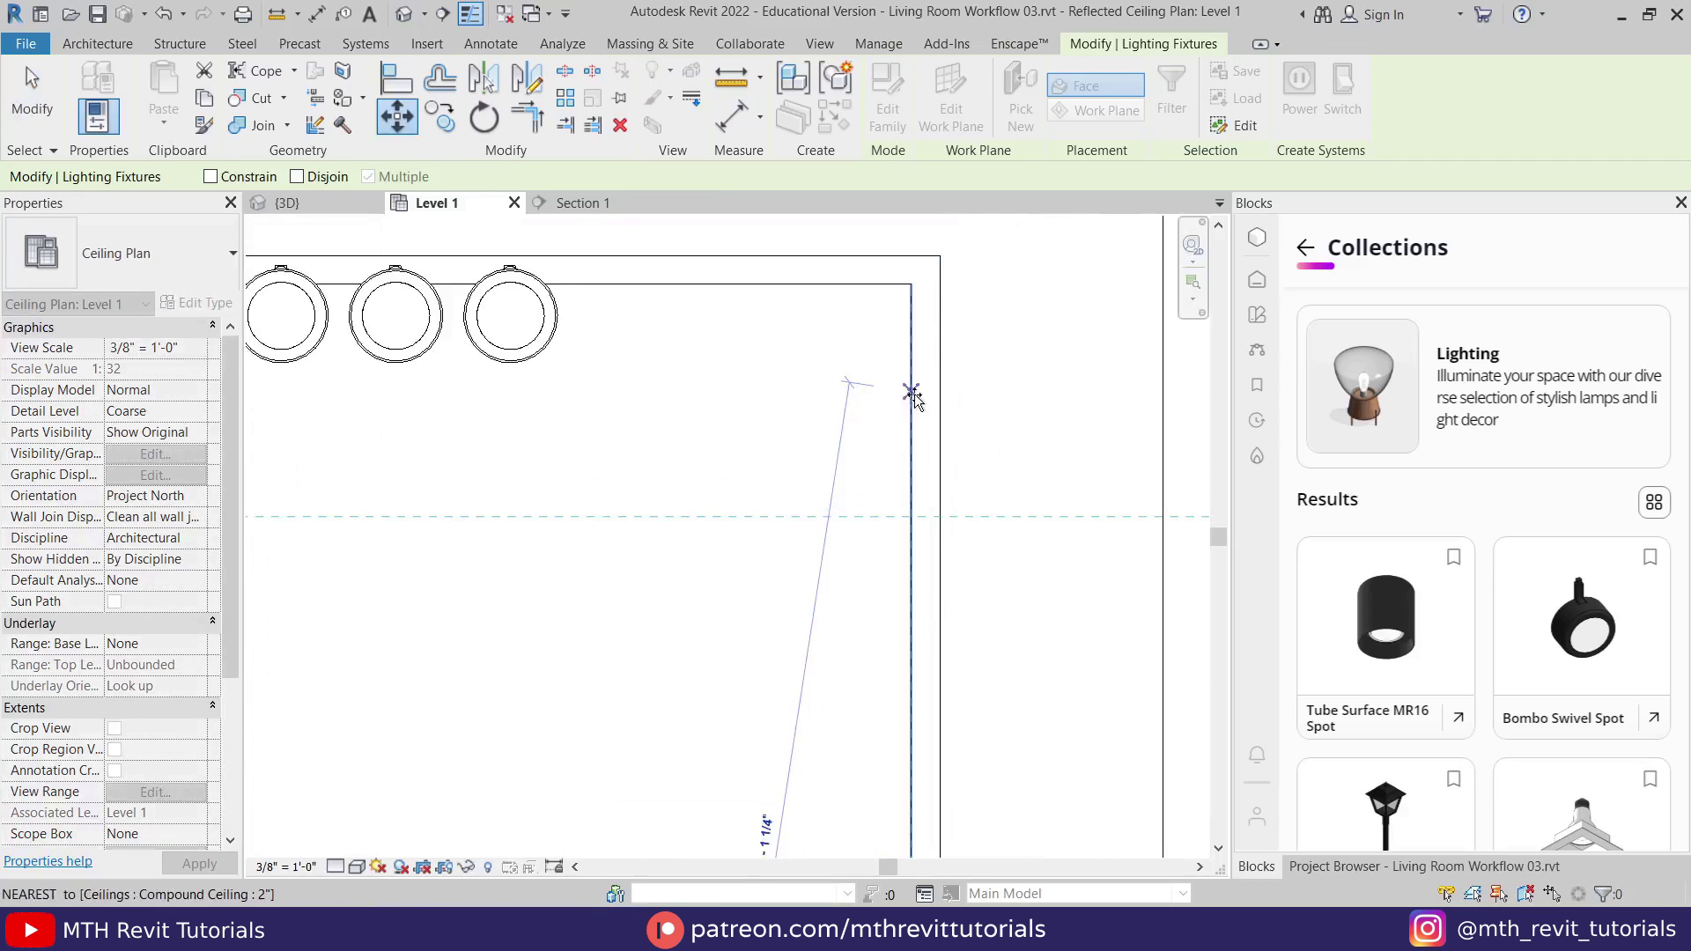
click(908, 284)
key(m)
key(v)
scroll(784, 300, down, 3)
click(781, 291)
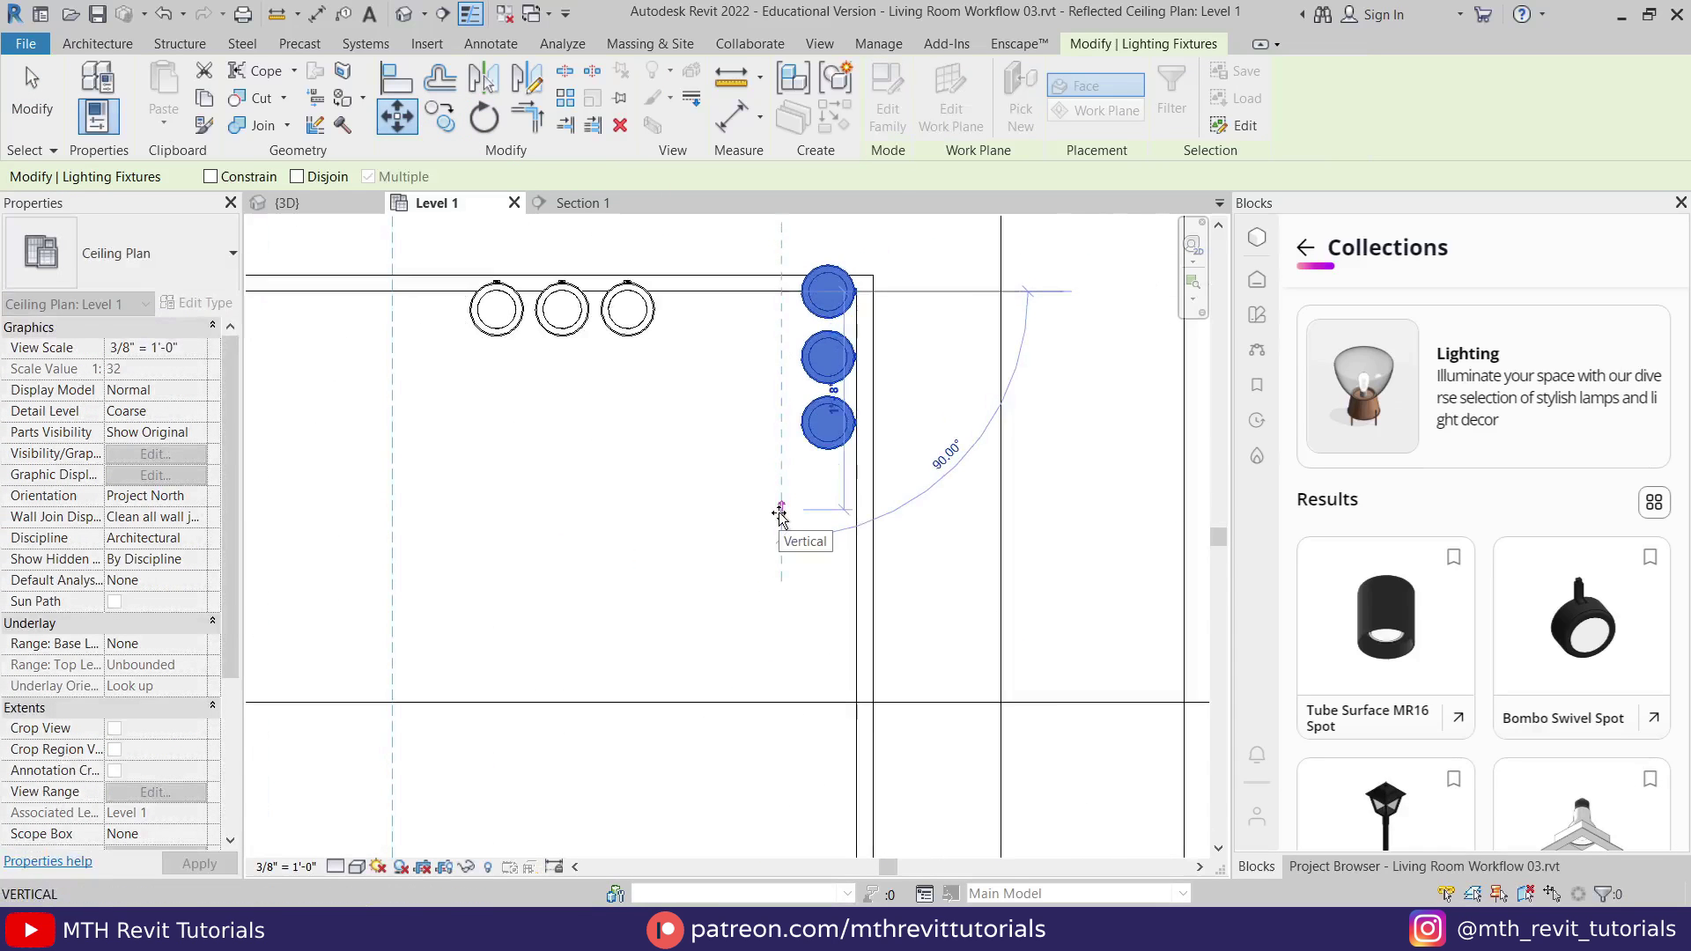
key(Return)
Move the rotated group sideways so its spotlight mounts sit inside the vertical leg of the strip.
drag(755, 411, 928, 713)
scroll(814, 470, up, 4)
key(m)
key(v)
click(909, 510)
click(947, 510)
key(Escape)
Copy the rotated group twice down the vertical leg at 3' - 0" spacing.
scroll(706, 404, down, 5)
drag(680, 378, 790, 515)
key(c)
key(o)
click(743, 385)
scroll(742, 389, down, 2)
click(743, 482)
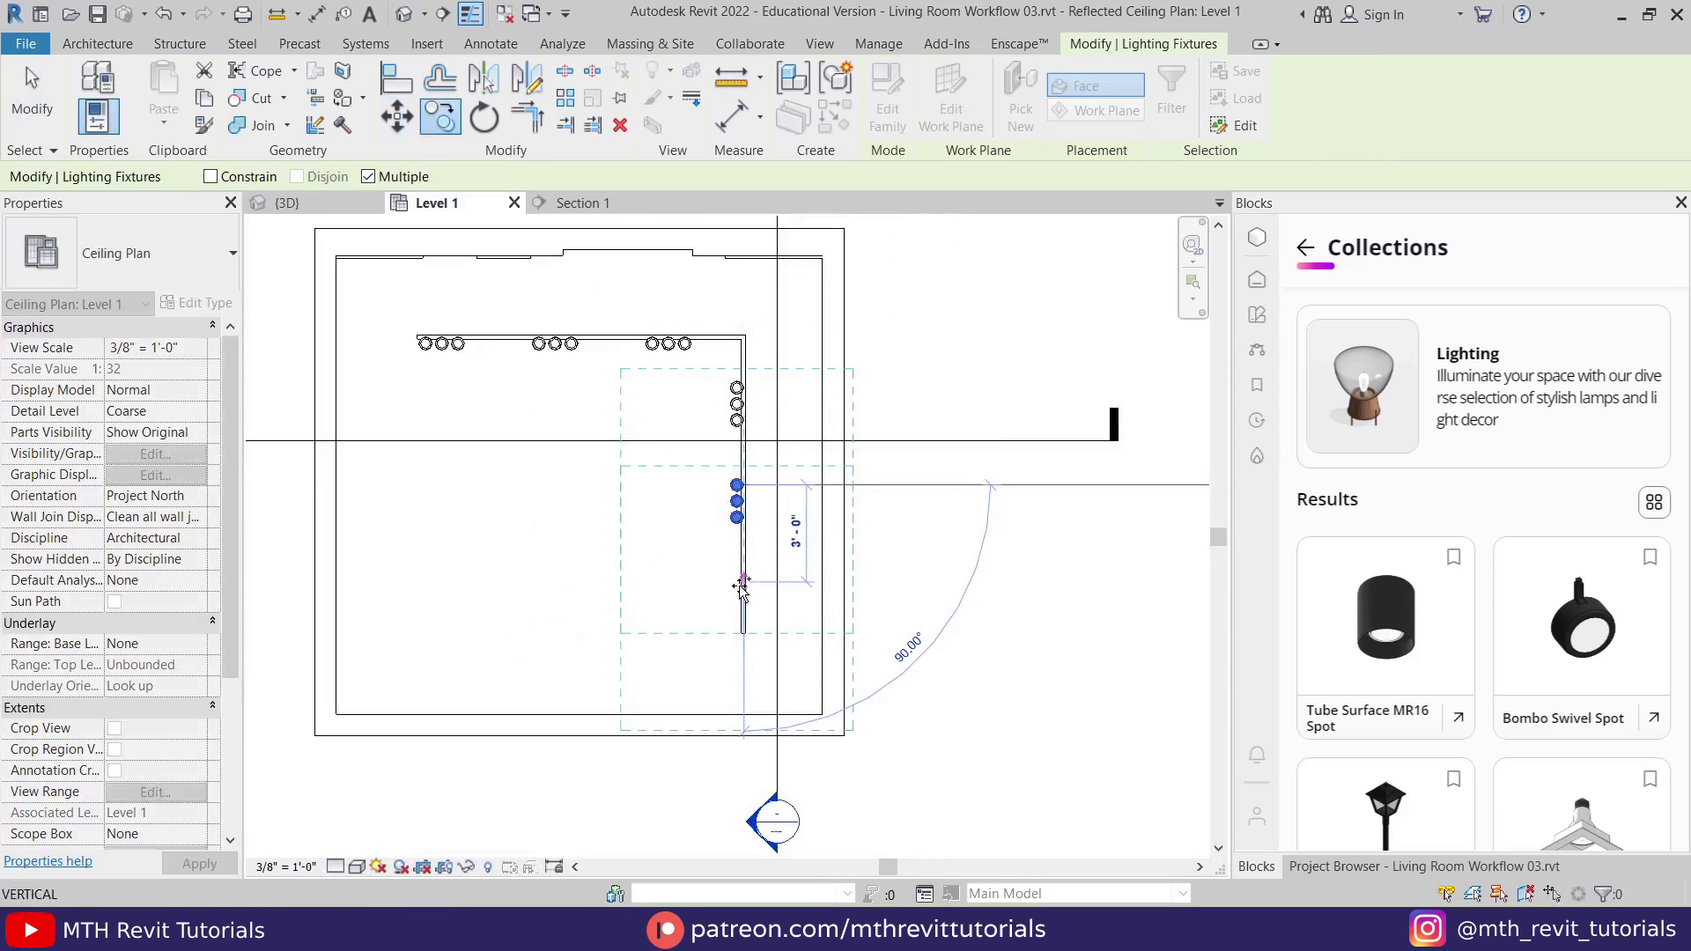
click(743, 582)
key(Escape)
Switch to Enscape to inspect the spotlights along the ceiling strip, and return to the Revit ceiling plan.
middle_drag(743, 581, 894, 659)
mouse_move(623, 930)
click(755, 834)
mouse_move(649, 573)
mouse_down()
mouse_move(1079, 147)
mouse_move(1584, 117)
mouse_move(649, 572)
mouse_up()
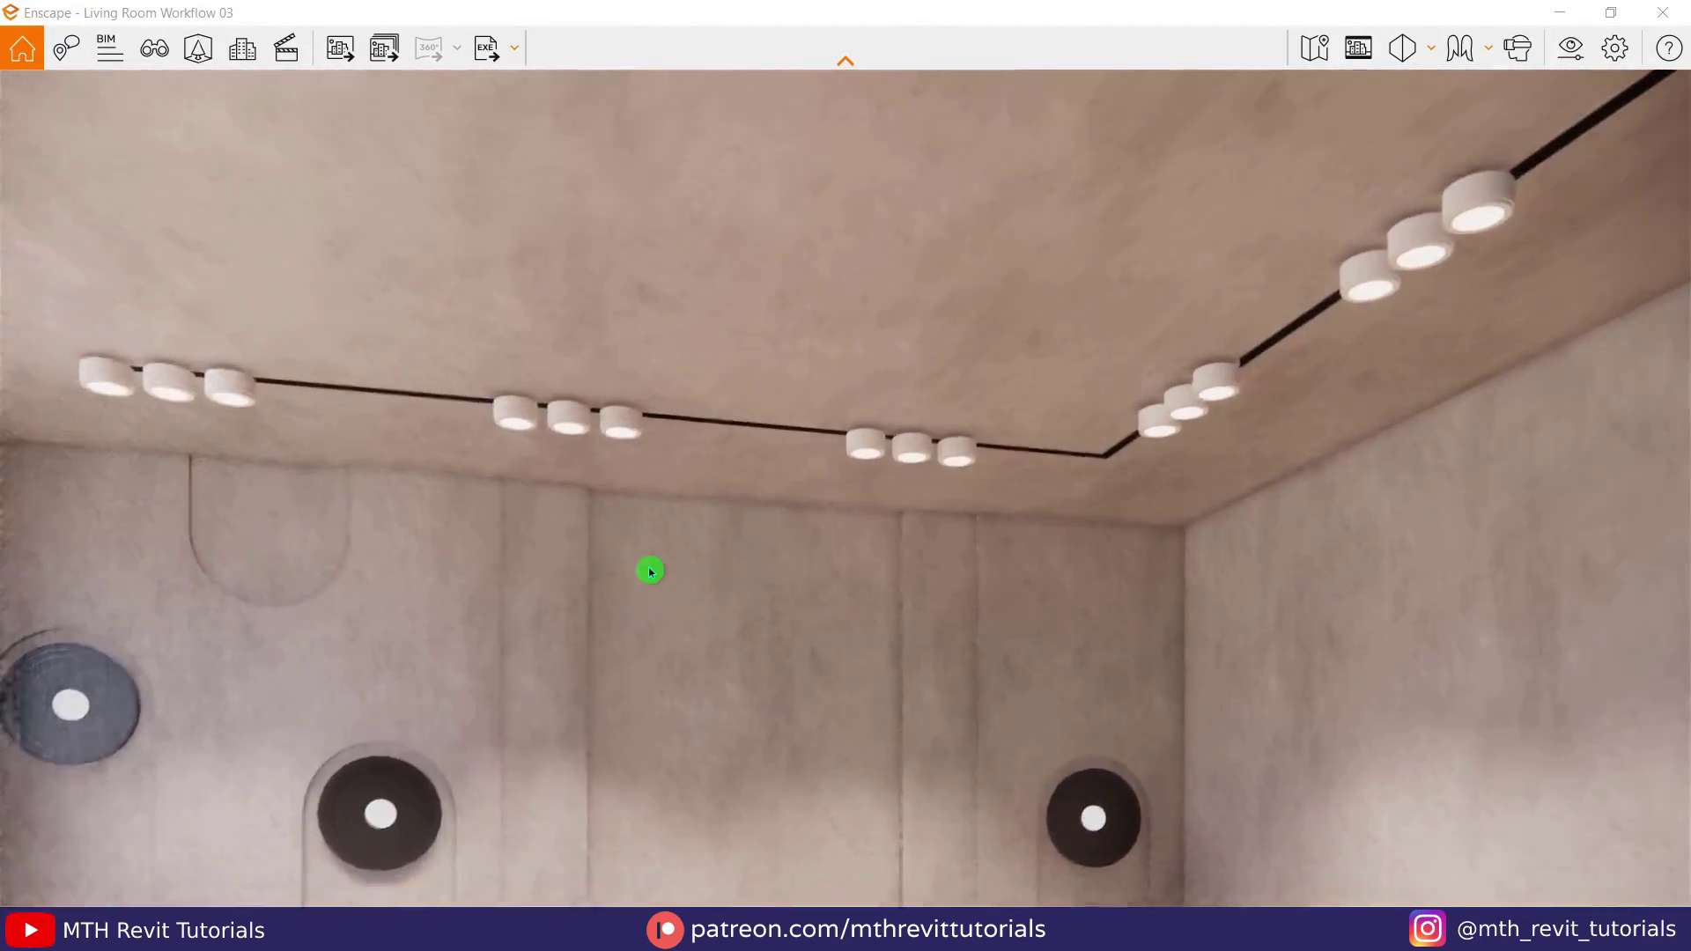
click(521, 859)
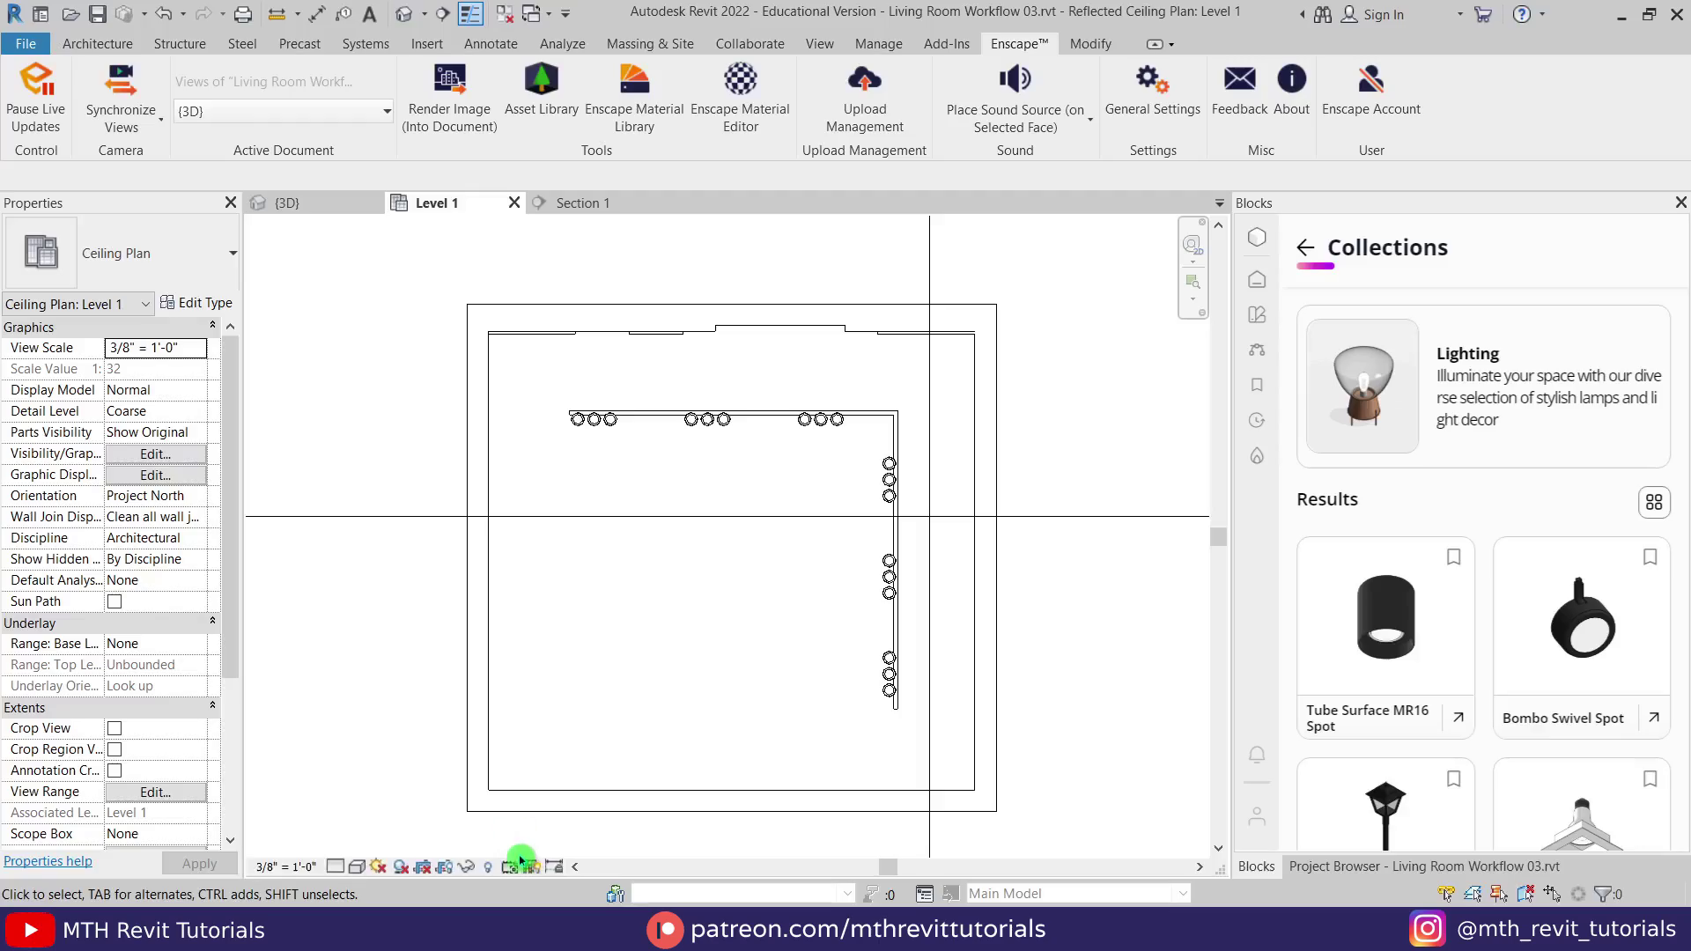
Change all Bombo Swivel Spots visible in the view to the Black type and check them in Enscape.
right_click(611, 432)
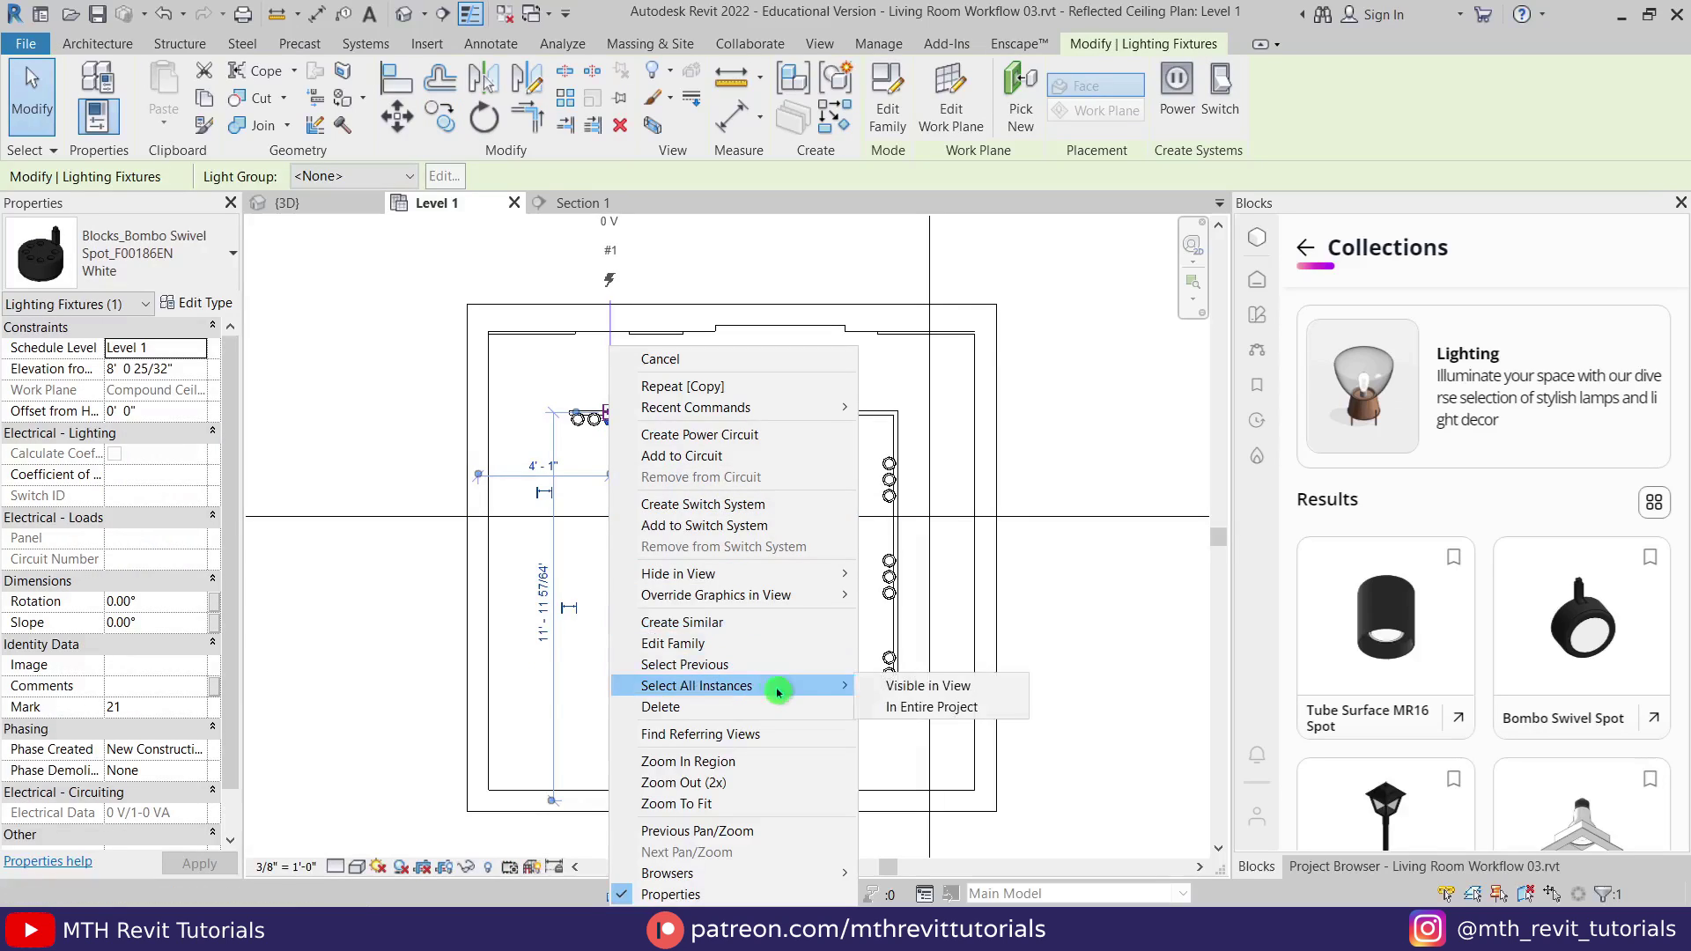
click(856, 686)
click(182, 280)
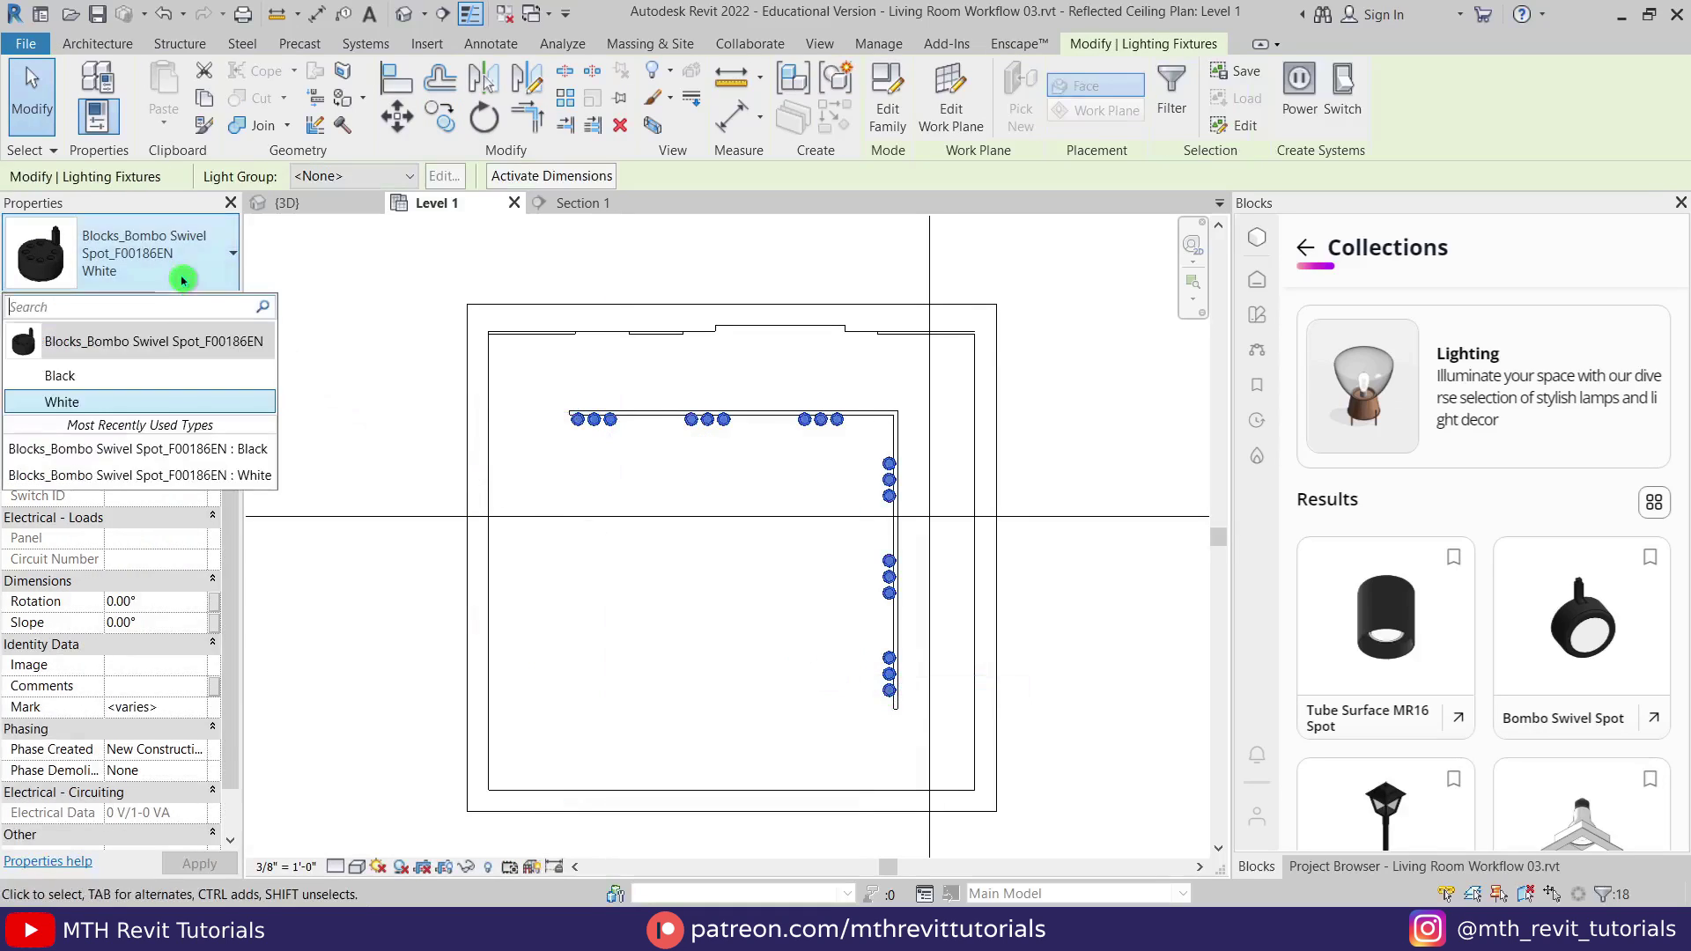
click(98, 376)
click(624, 852)
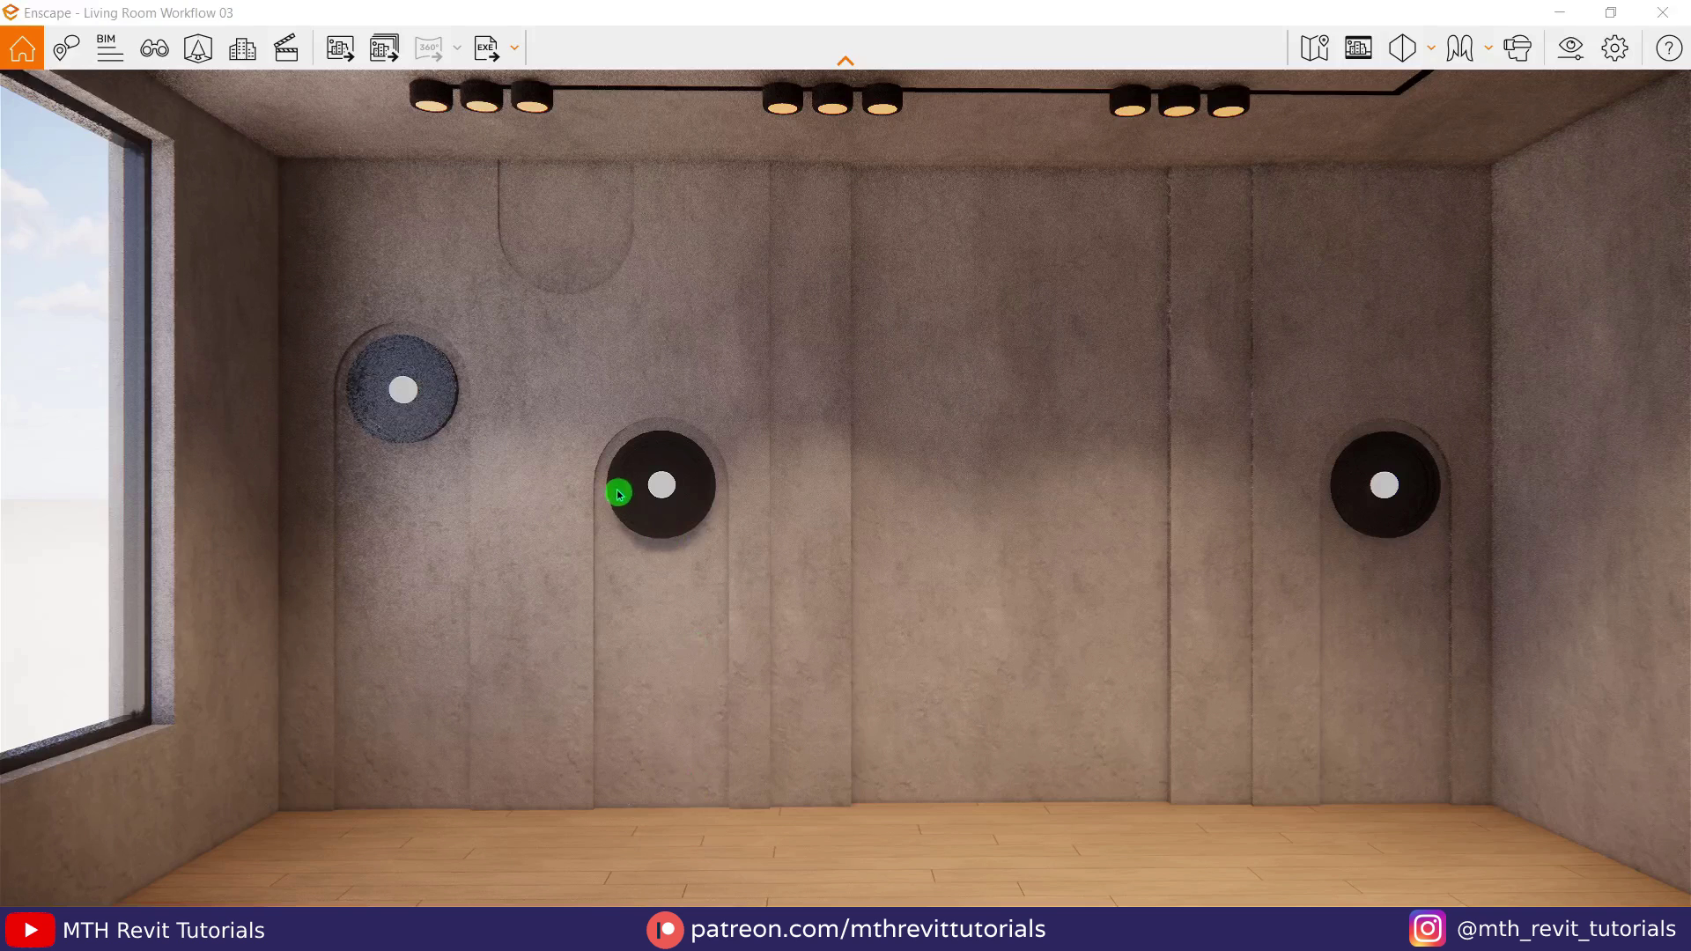
drag(615, 491, 653, 478)
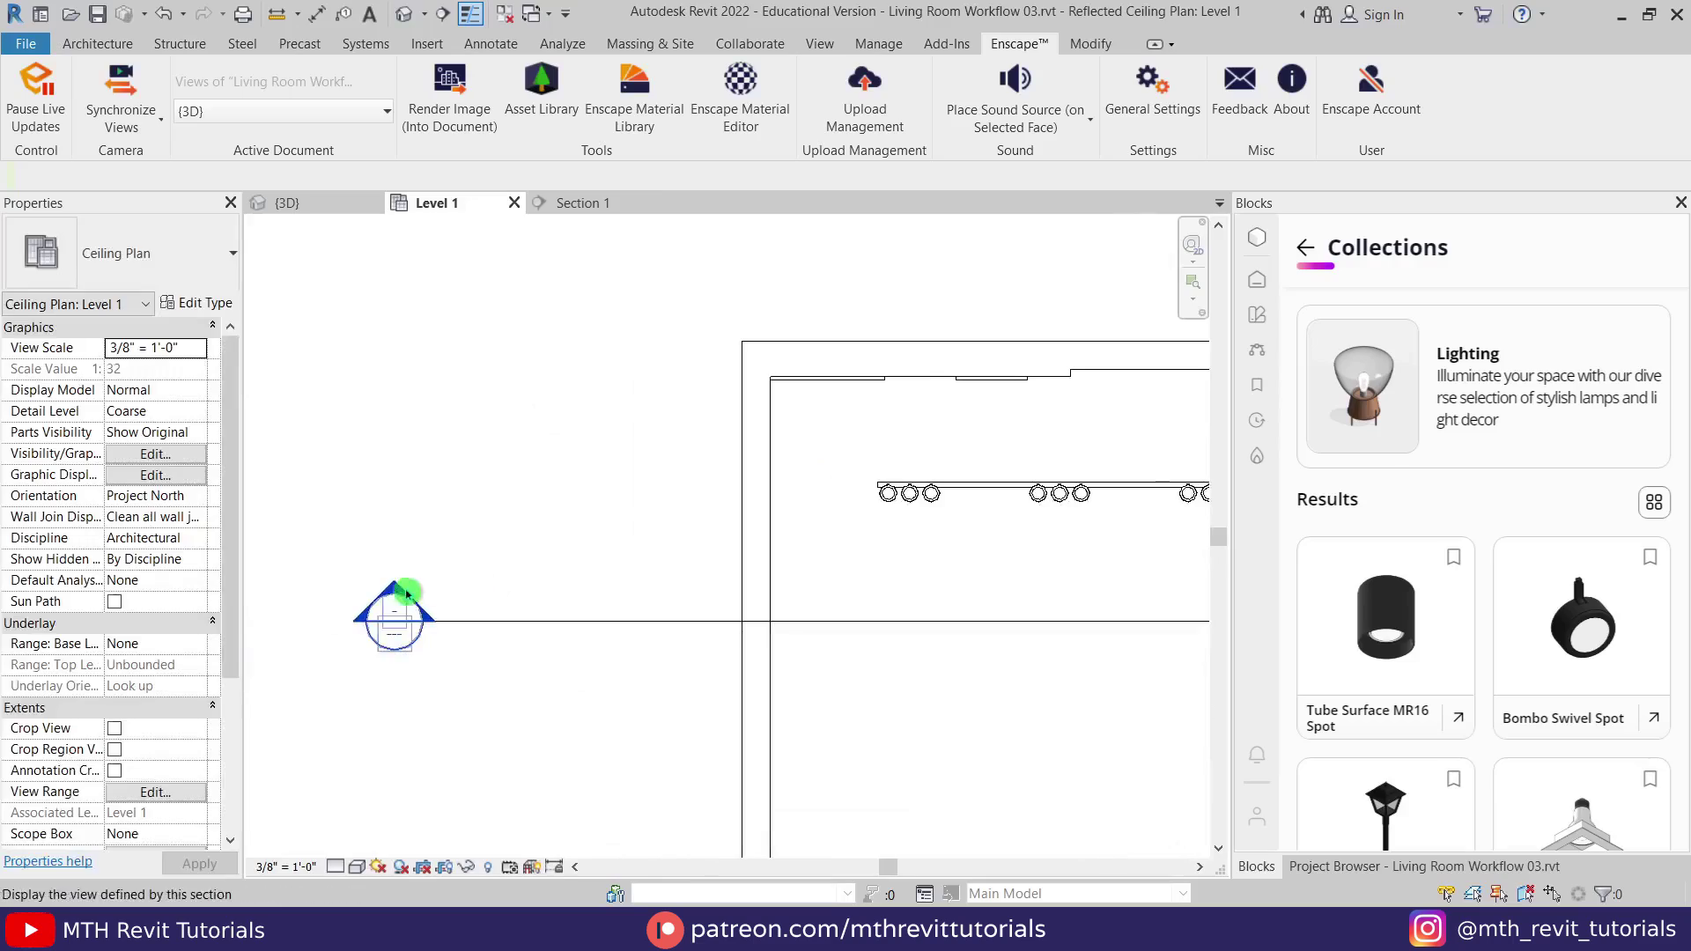
Open Section 1 from the ceiling plan and paint the wide middle panel of the back wall with 00 - Marble.
double_click(388, 605)
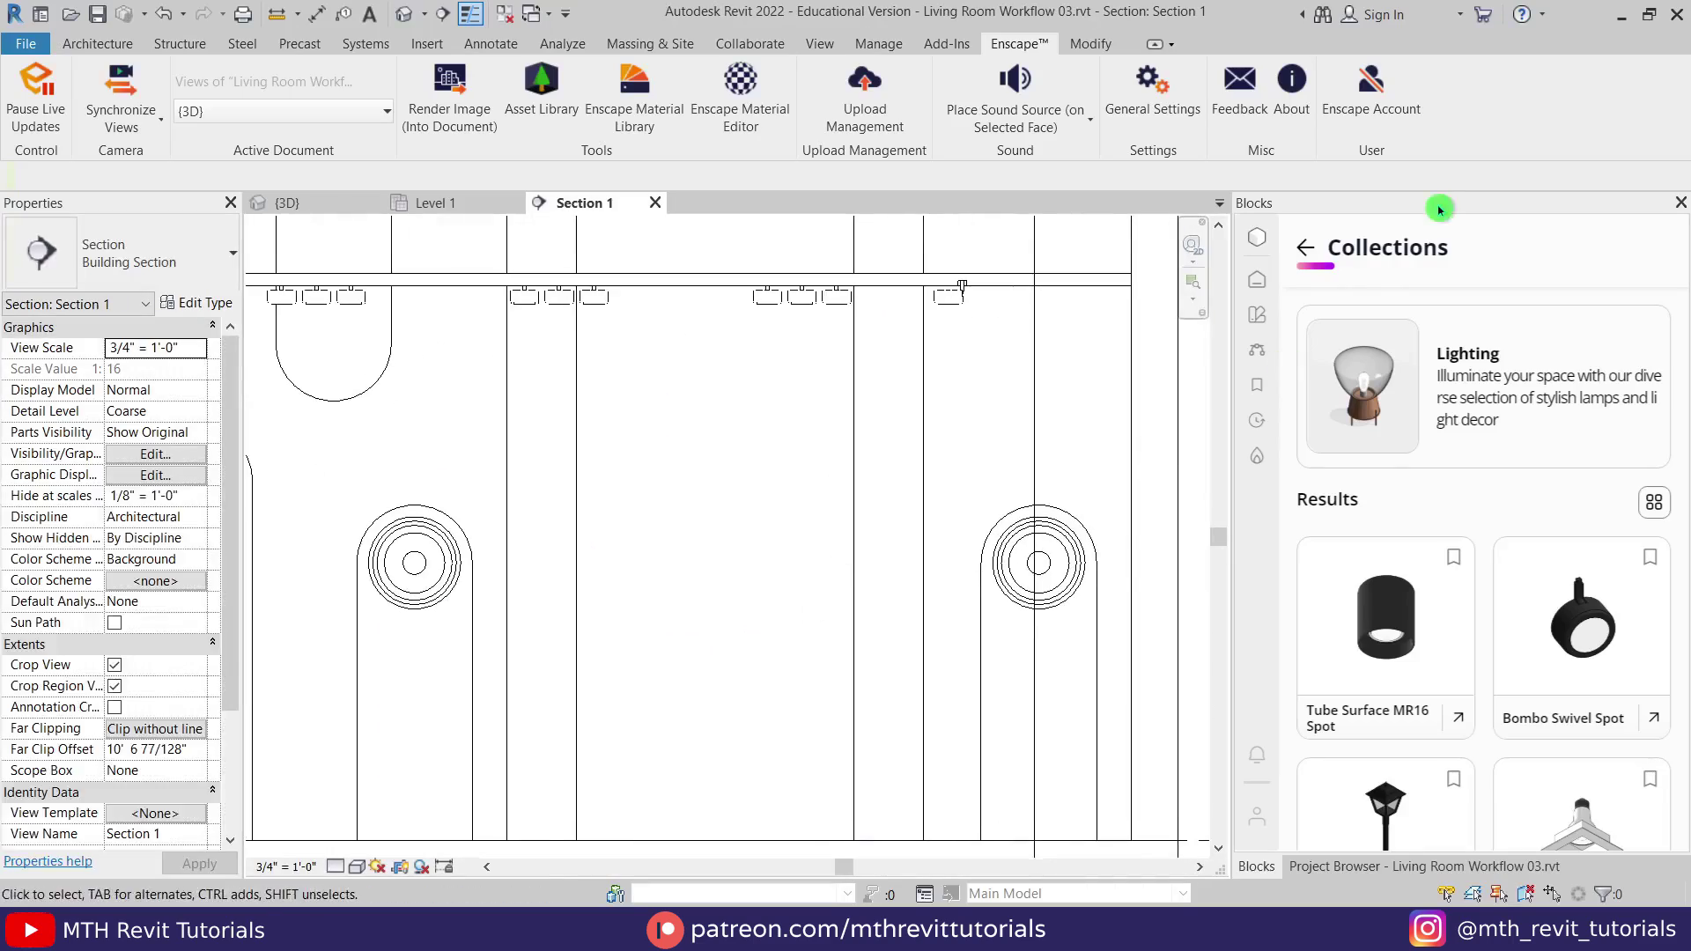
click(1104, 49)
click(346, 101)
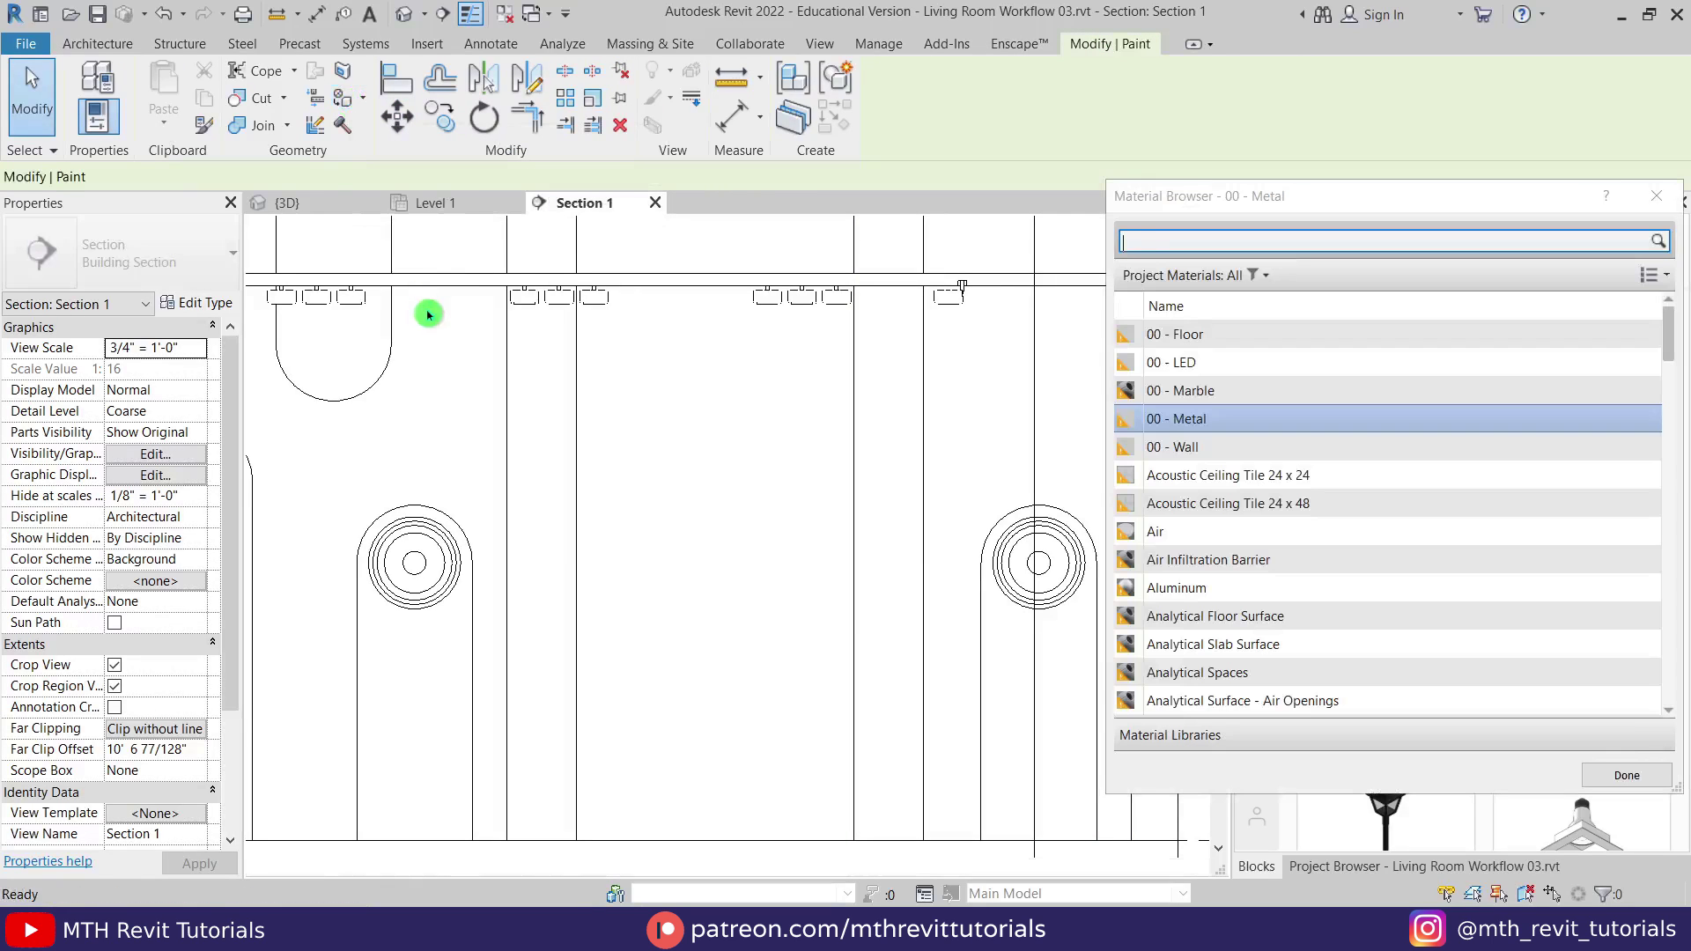
click(1218, 397)
scroll(707, 453, down, 2)
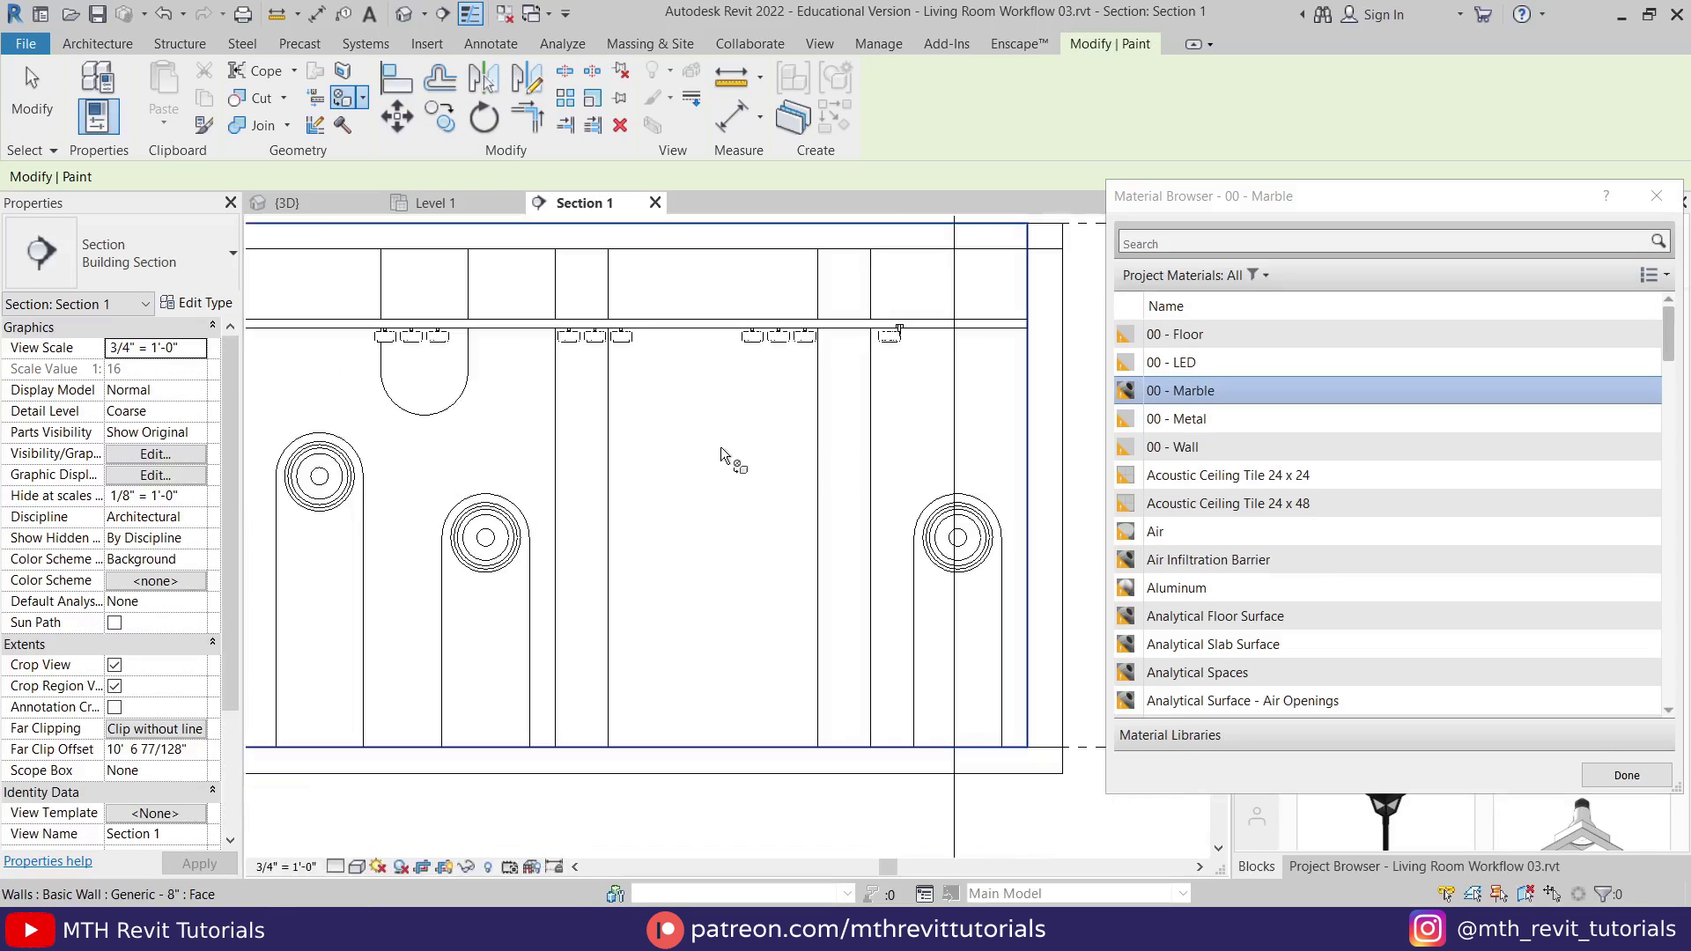
click(1657, 197)
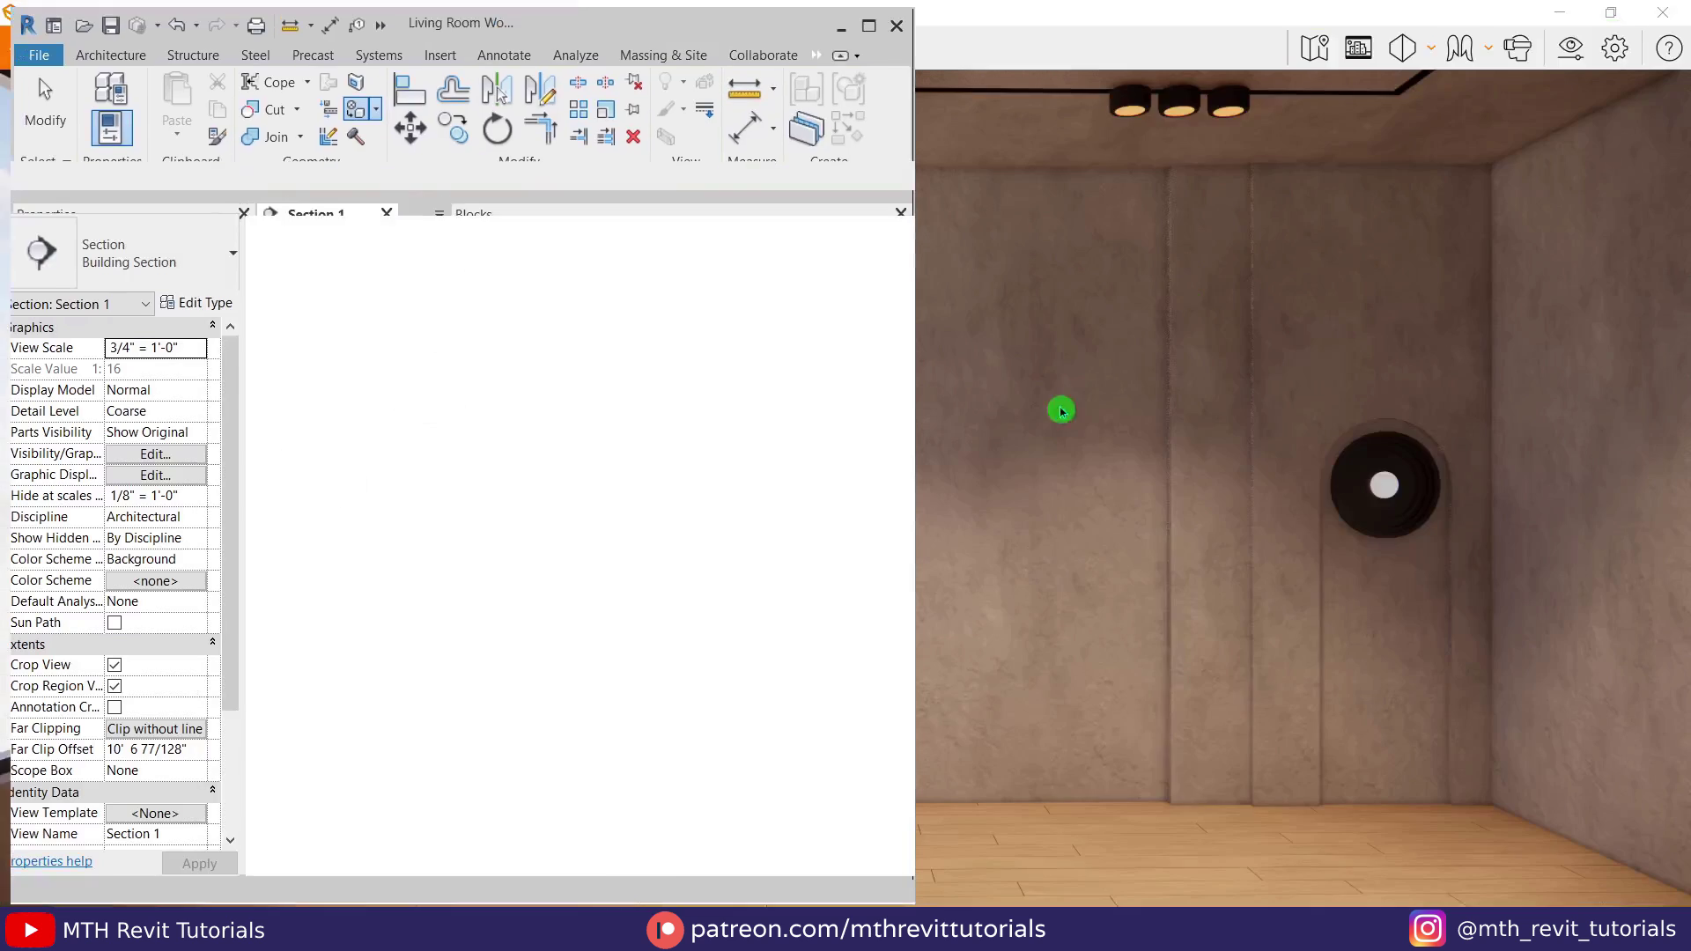
Open the Enscape Material Editor beside the rendering and give 00 - Marble the Gray Marble.jpg albedo texture.
drag(445, 339, 689, 344)
click(816, 55)
click(851, 142)
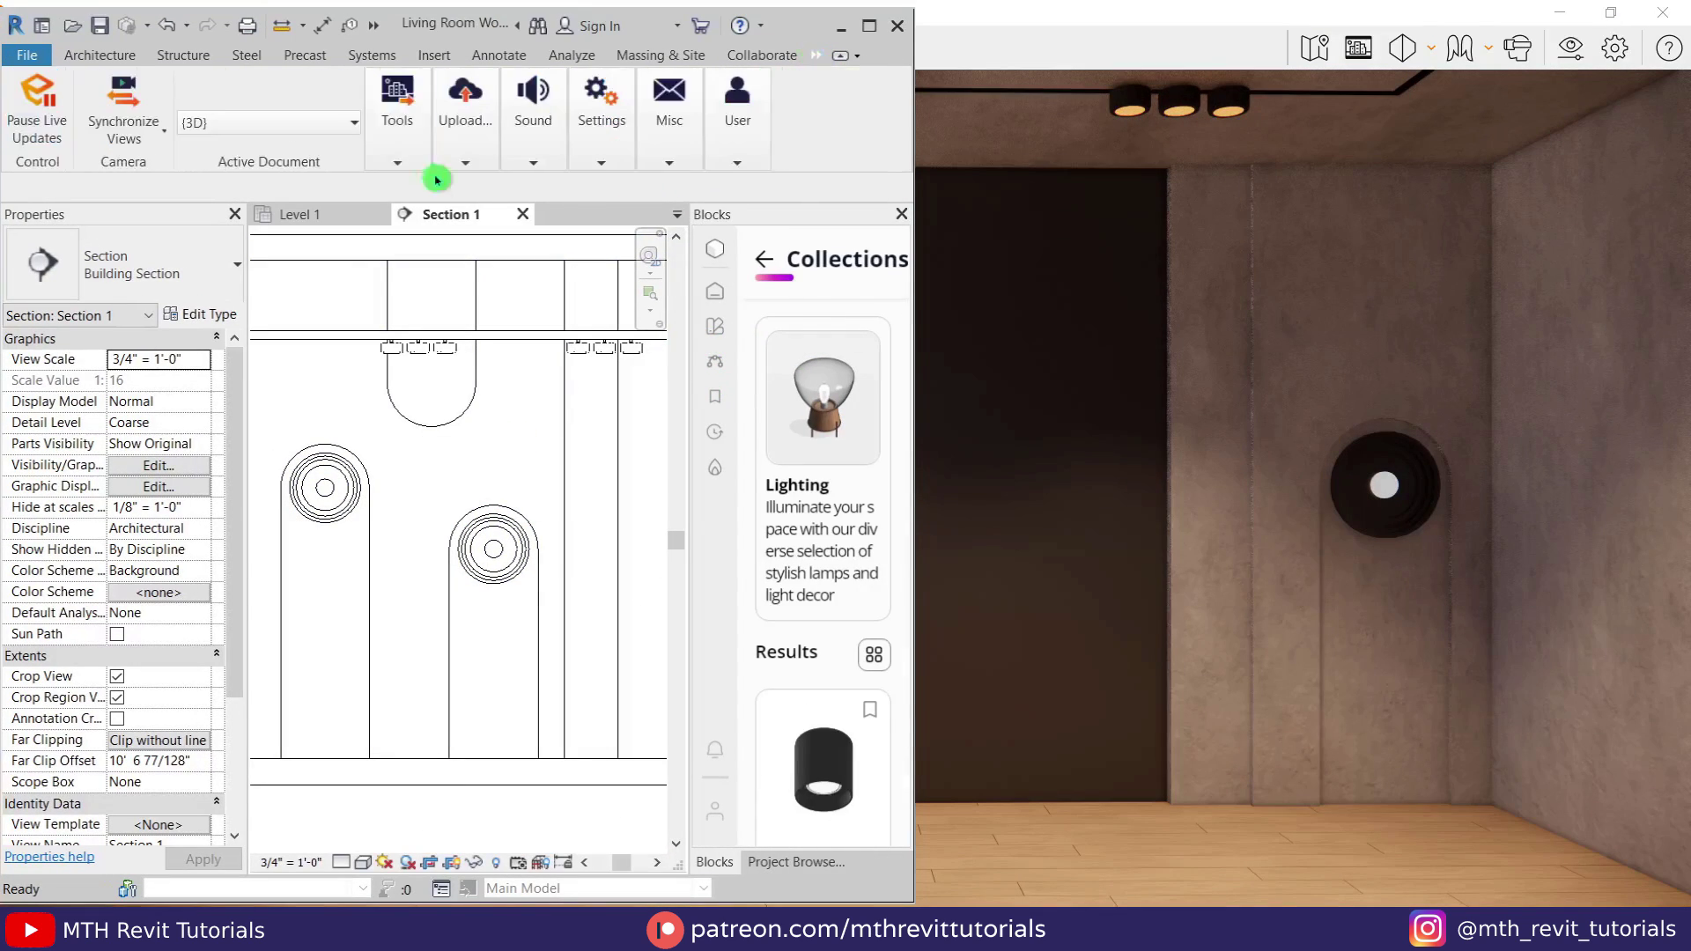
click(389, 124)
click(702, 218)
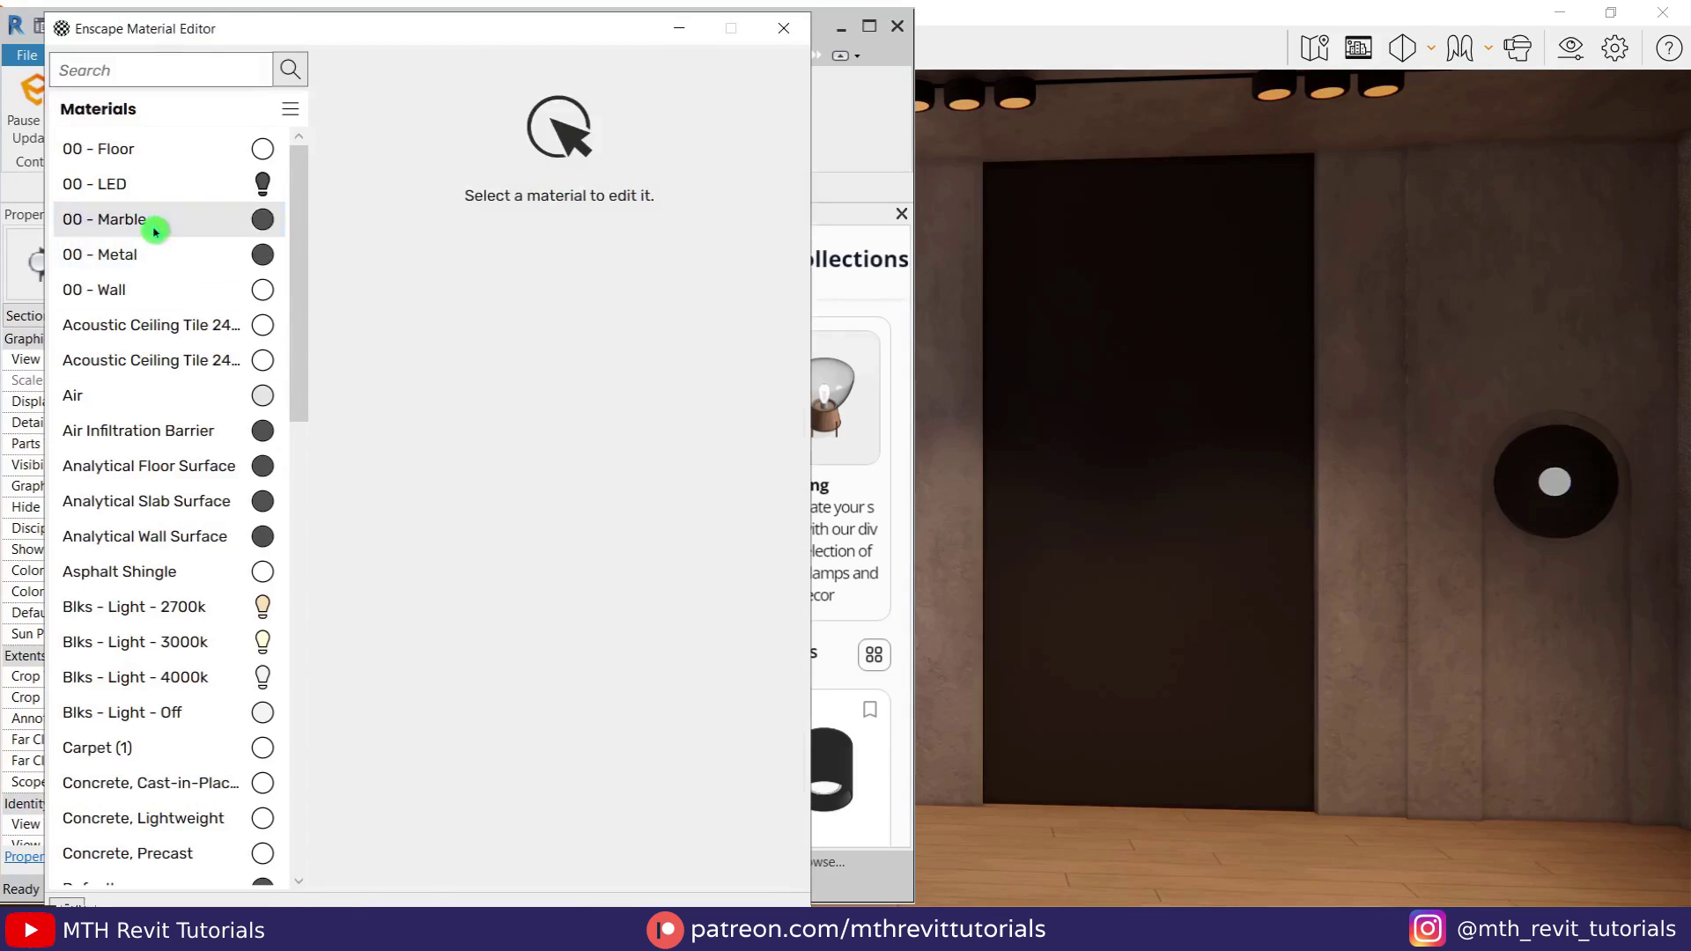
click(158, 219)
click(476, 175)
key(Escape)
Set the marble's roughness to 12.6% and specular to 86.0%, and inspect the wall in the maximized Enscape window.
drag(1124, 532, 1190, 642)
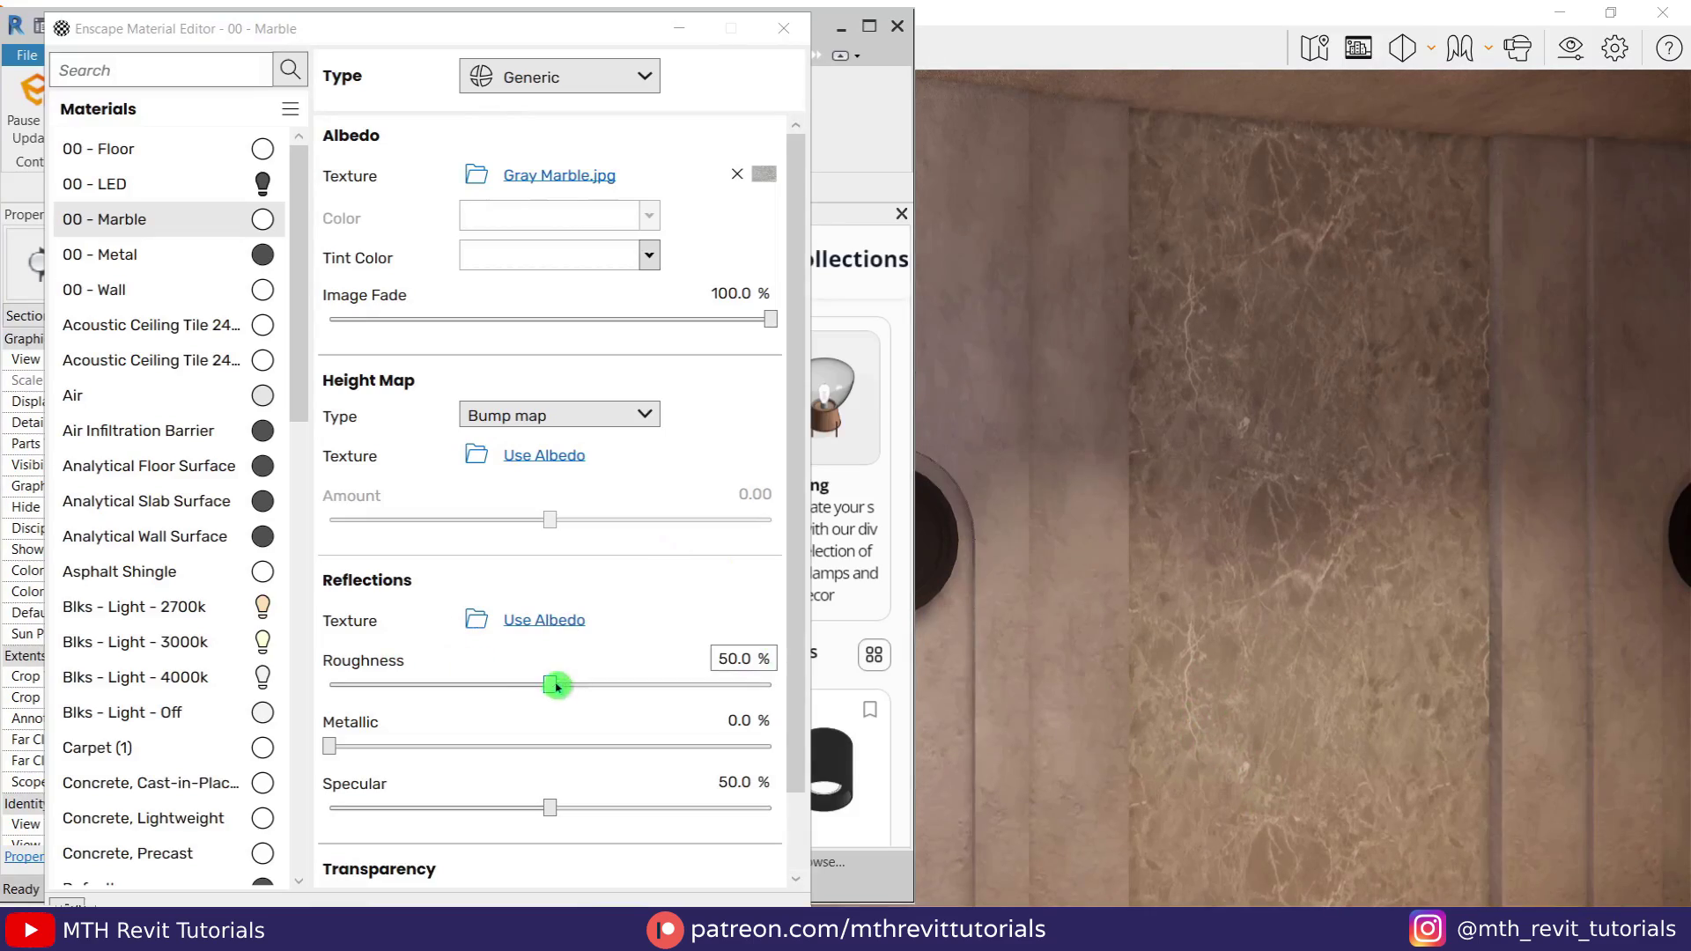
drag(551, 813, 708, 807)
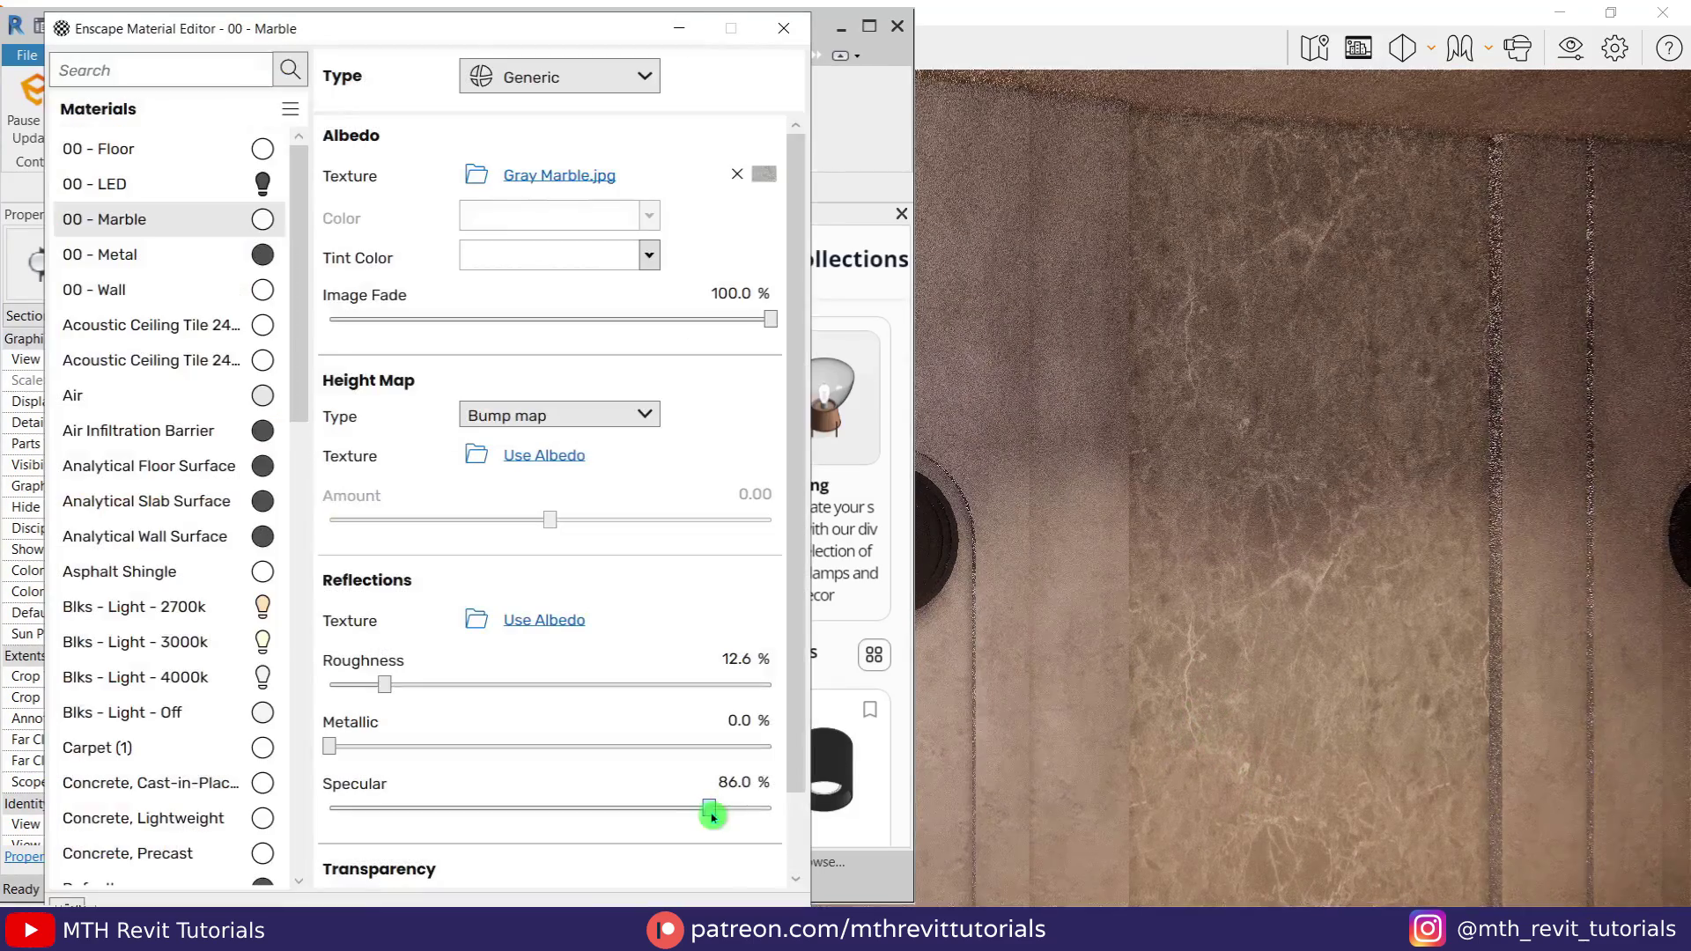
click(1347, 472)
scroll(1347, 472, down, 5)
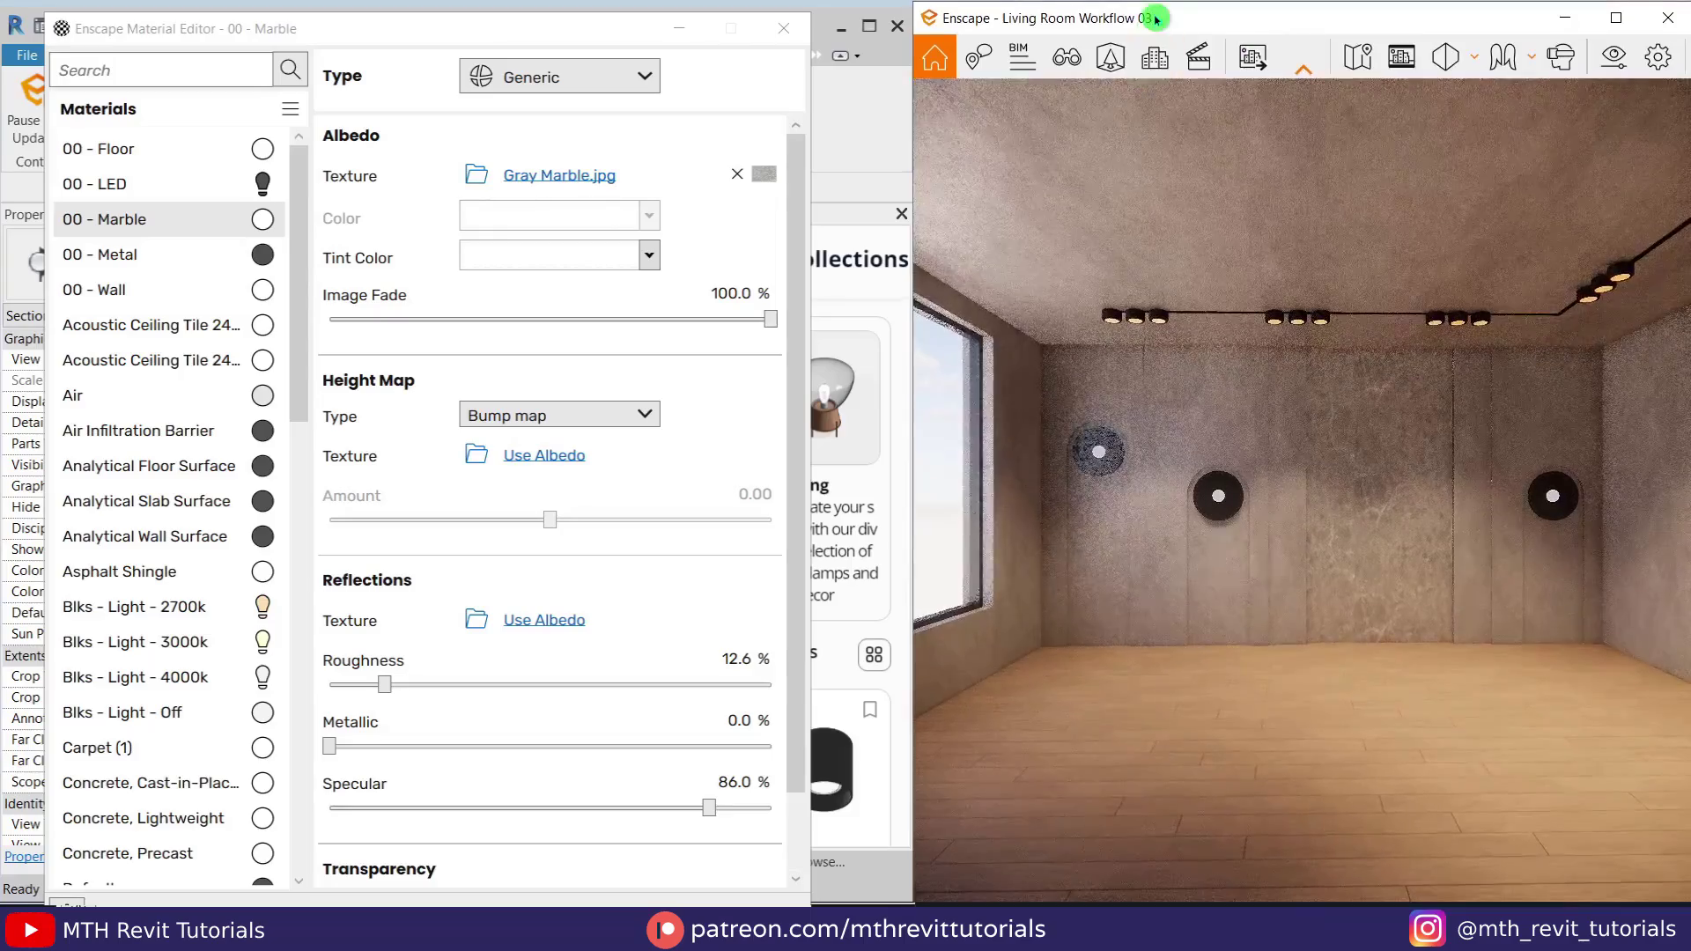
double_click(1153, 16)
mouse_move(876, 362)
mouse_down()
mouse_move(687, 308)
mouse_move(876, 362)
mouse_up()
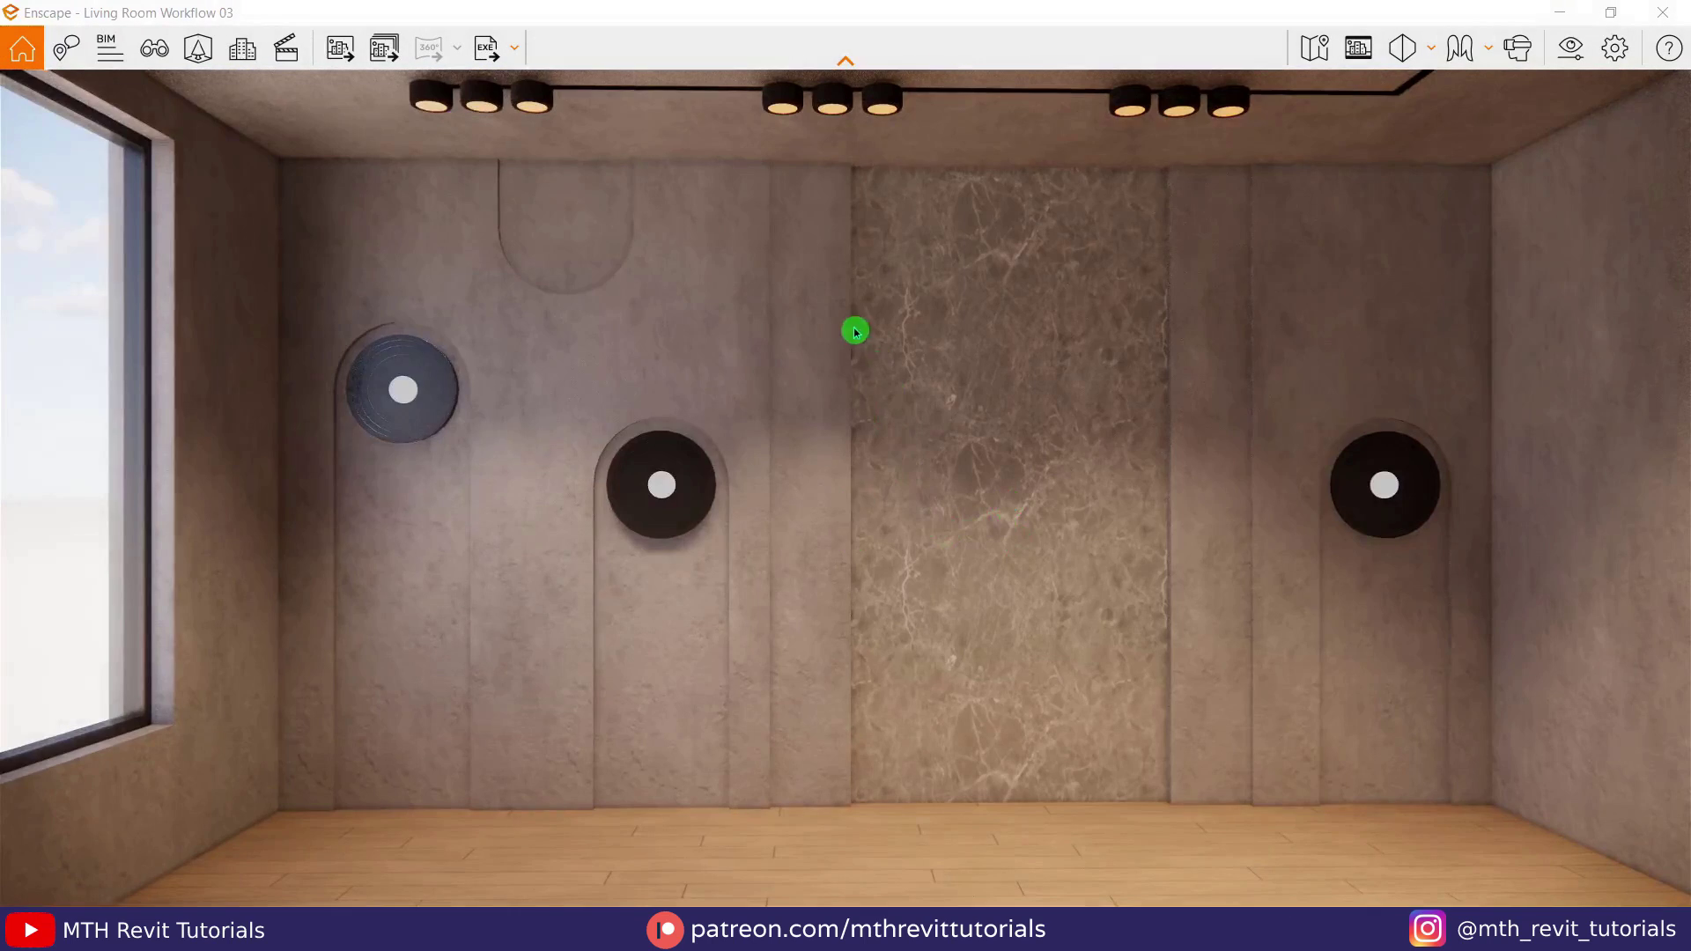
Return to Revit, close the Enscape Material Editor and maximize the Revit window with live updates paused.
click(619, 929)
click(477, 841)
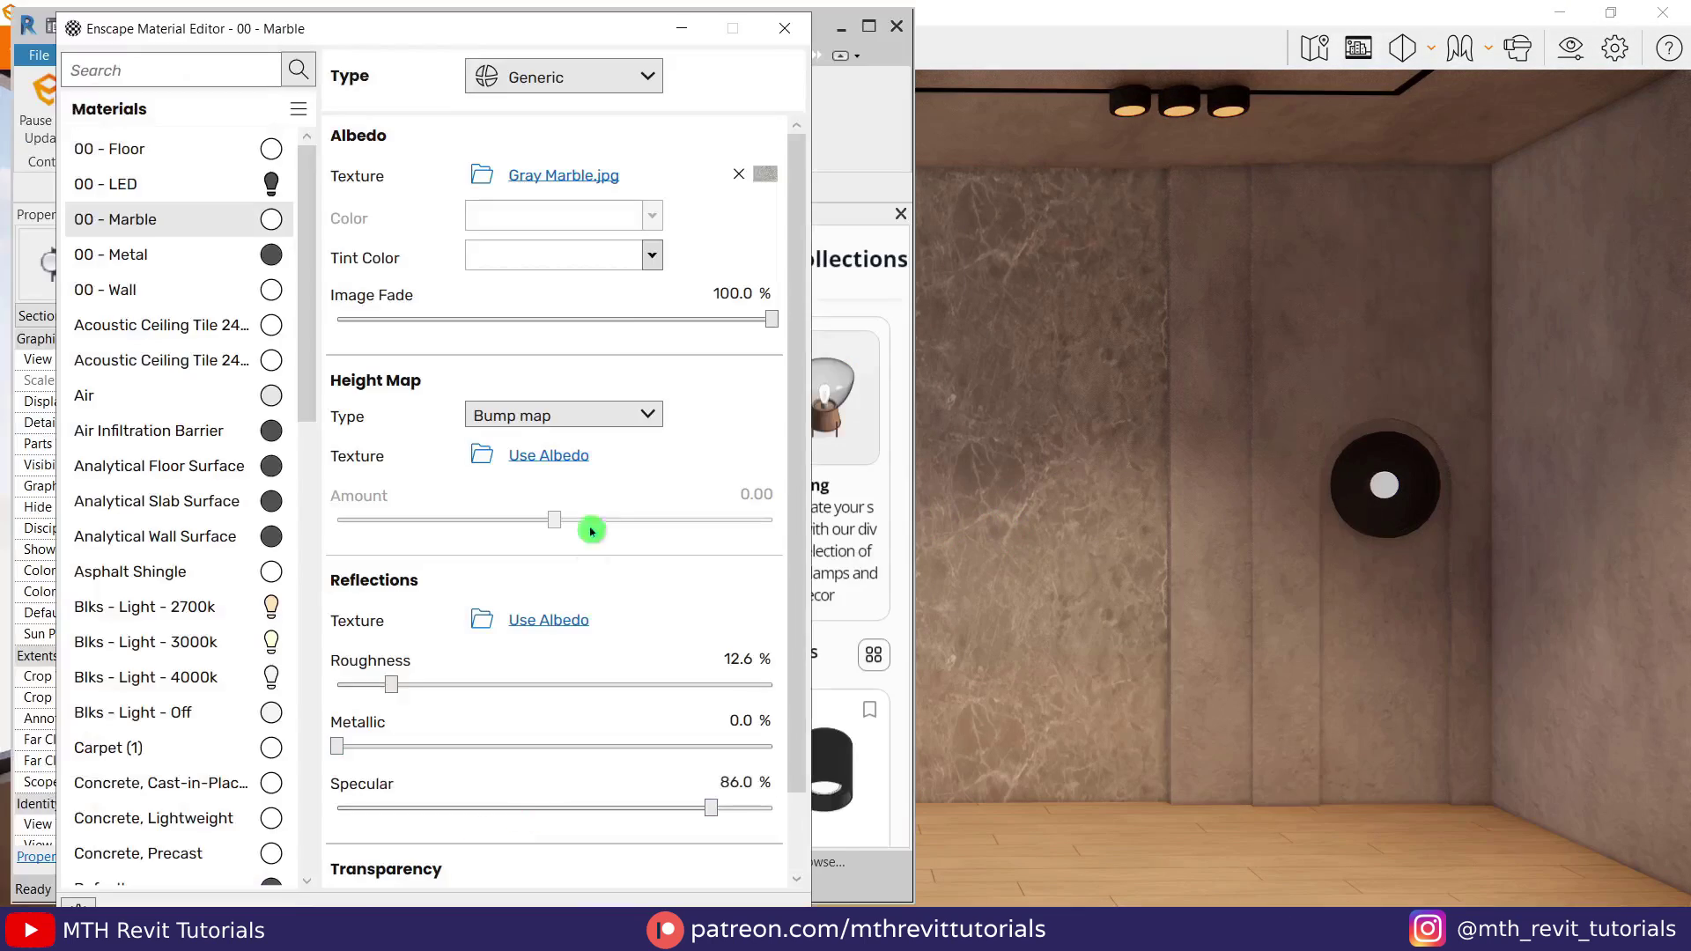
click(777, 32)
click(867, 28)
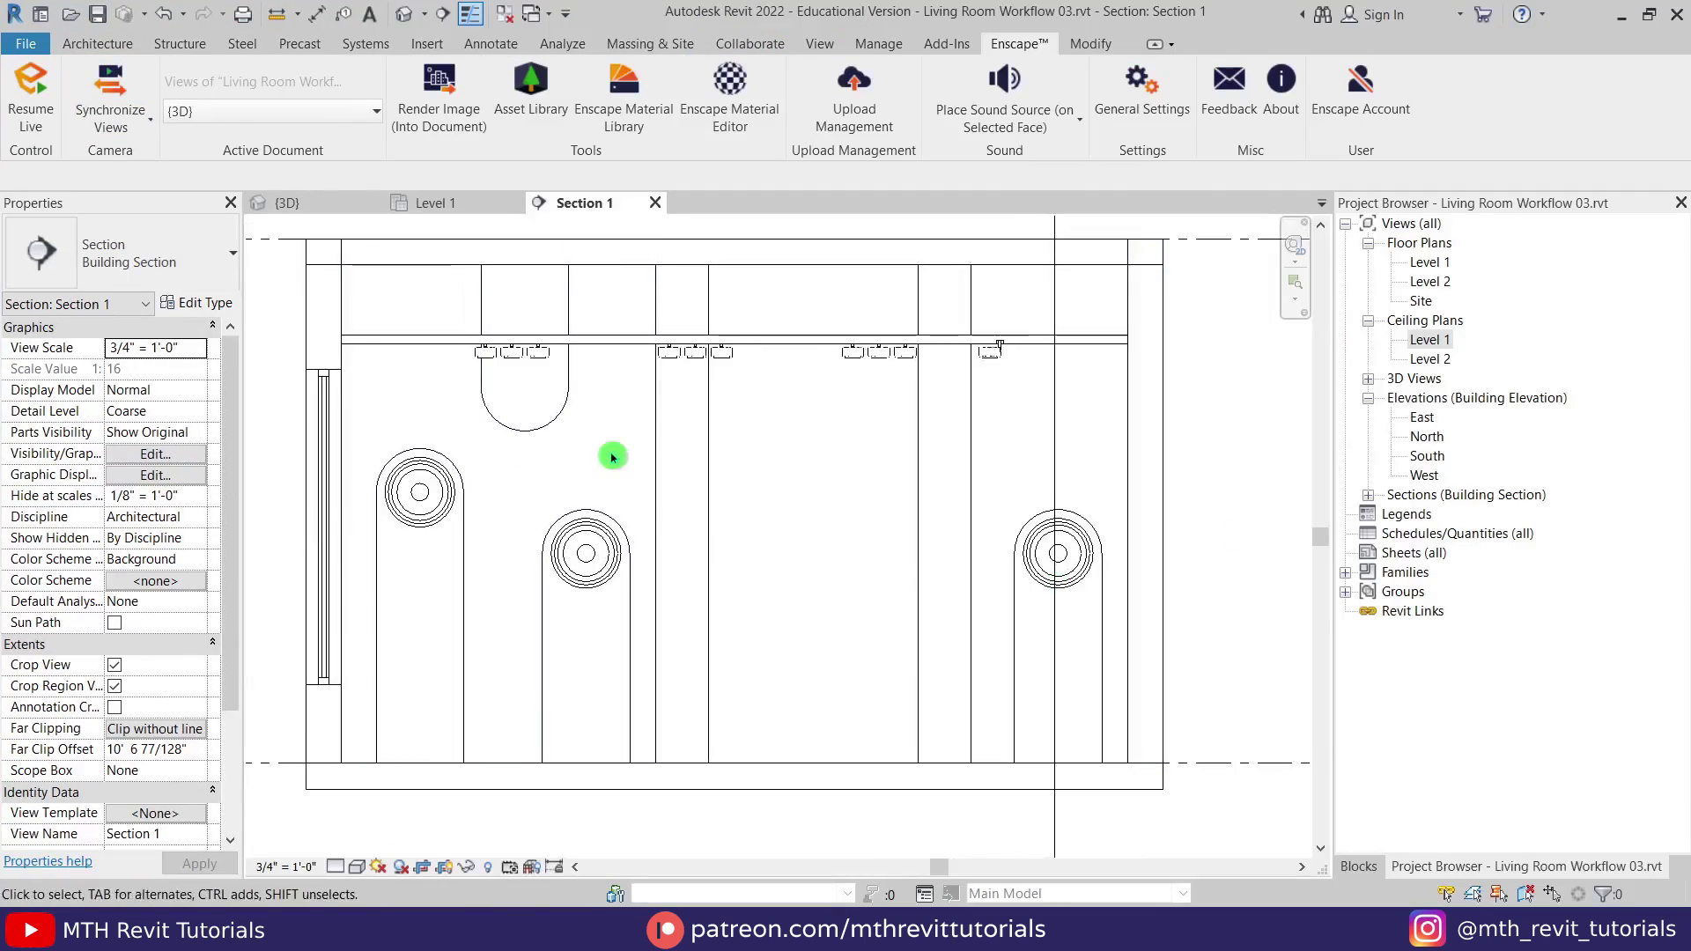
Create a 3D section box around the feature wall beside the marble panel and extend it across the whole back wall.
scroll(766, 494, down, 1)
click(732, 487)
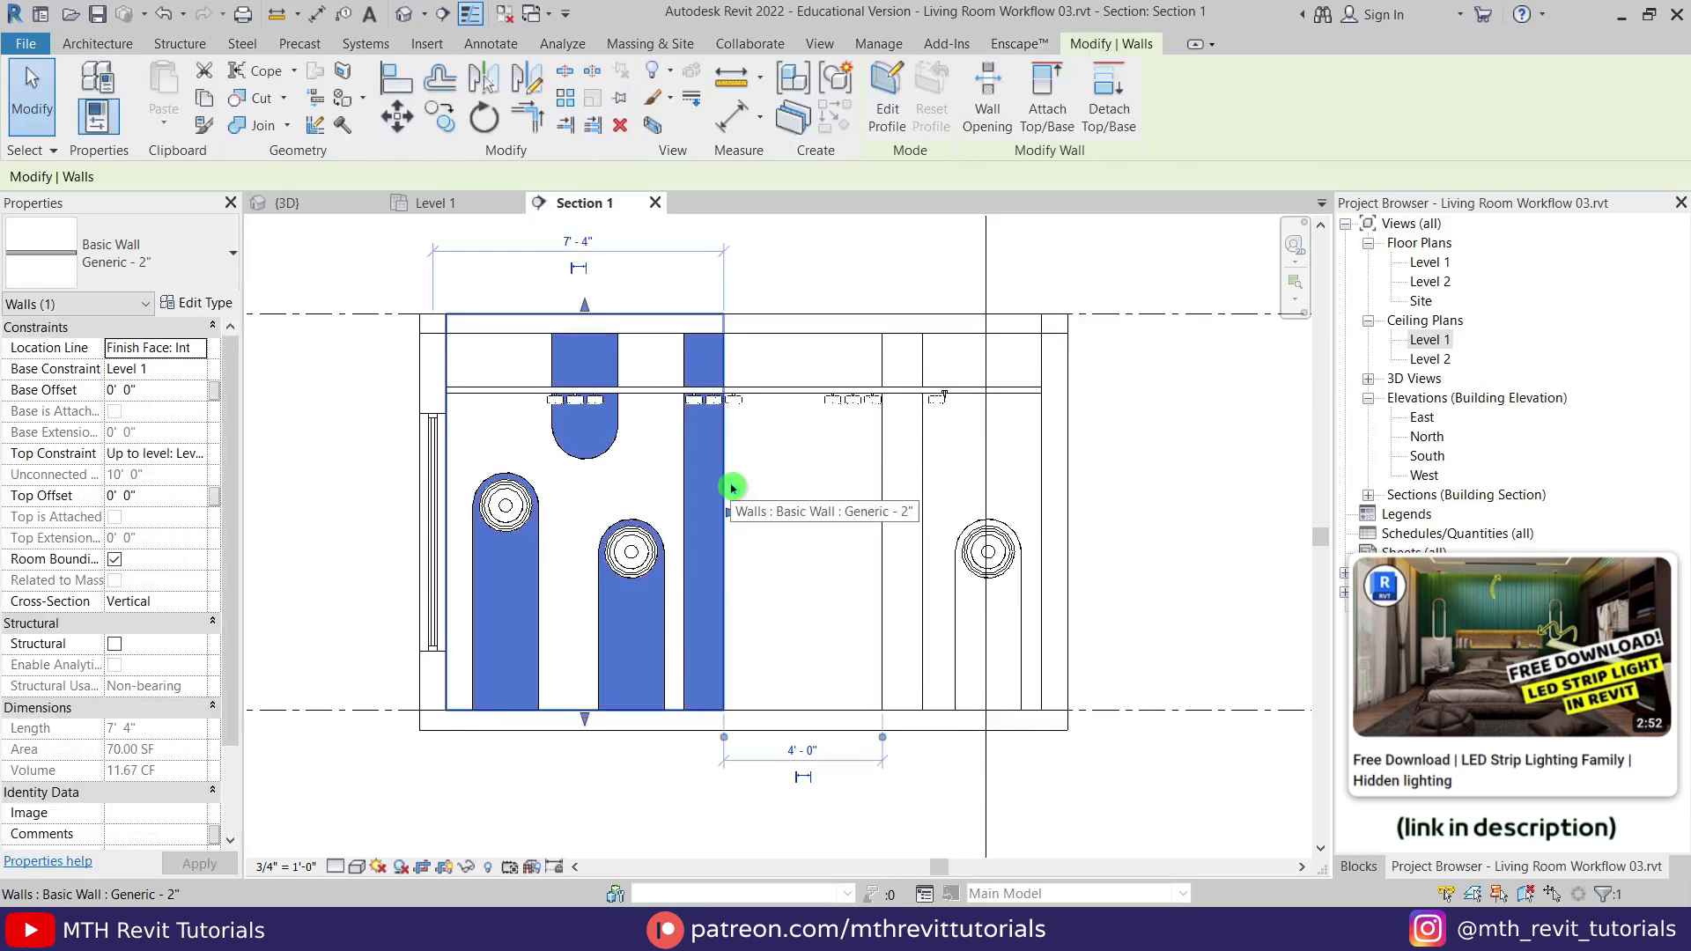
key(b)
key(x)
scroll(789, 534, up, 2)
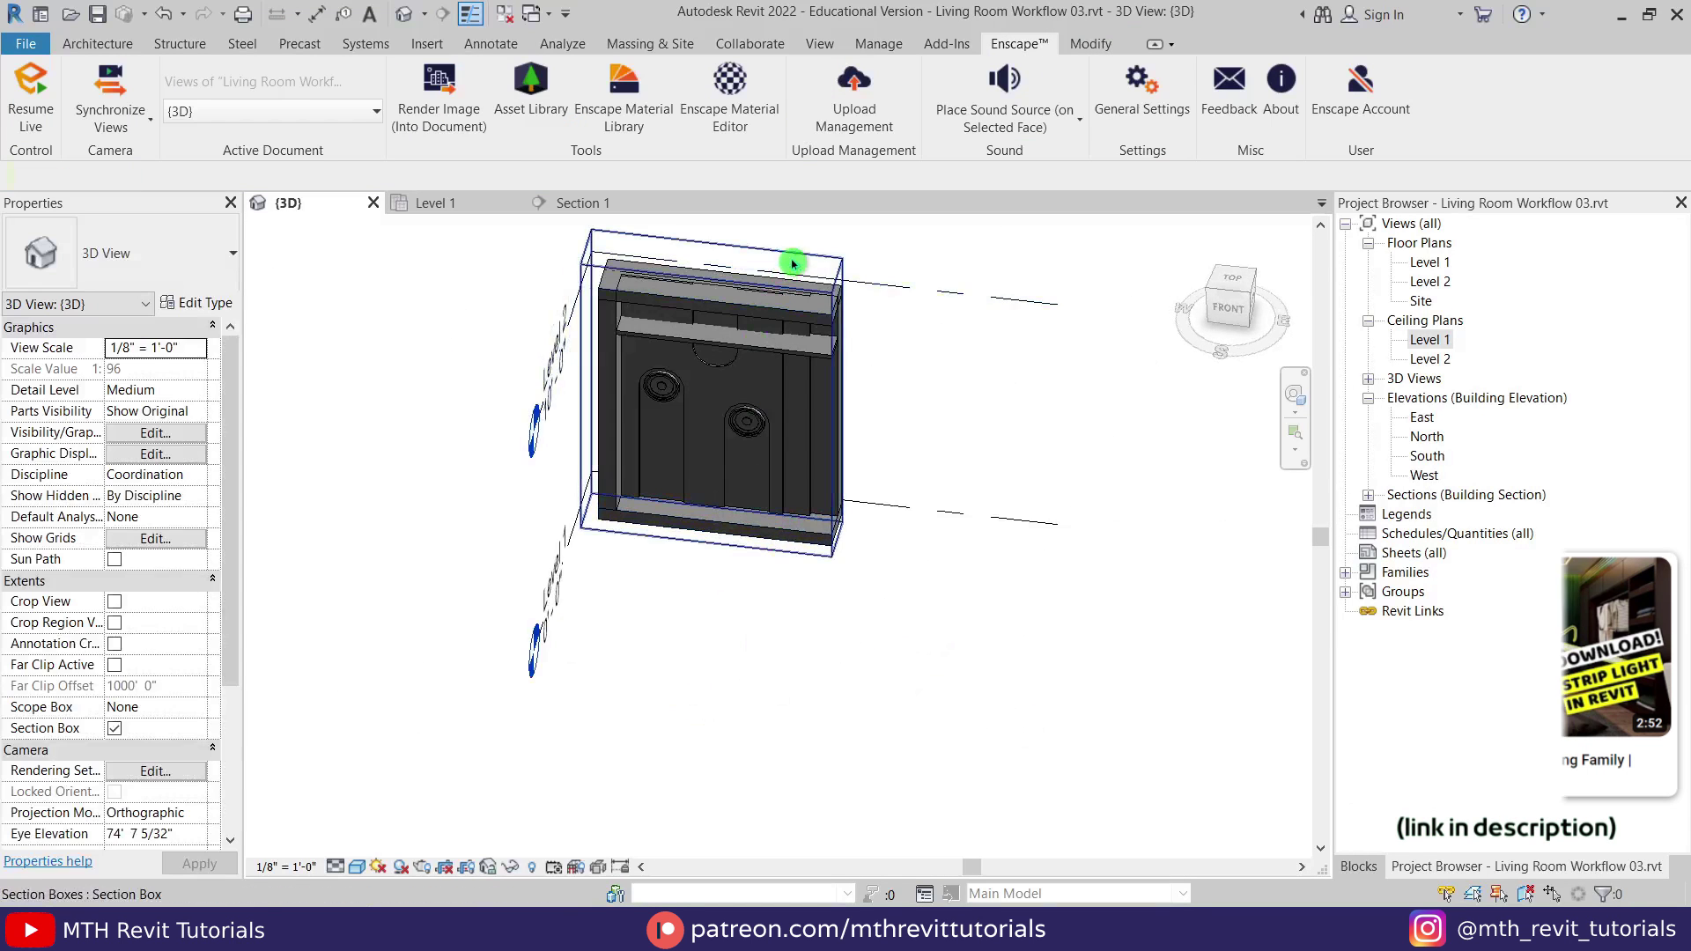
click(792, 265)
drag(842, 408, 1089, 441)
shift+middle_drag(888, 581, 862, 531)
key(Escape)
scroll(830, 506, up, 5)
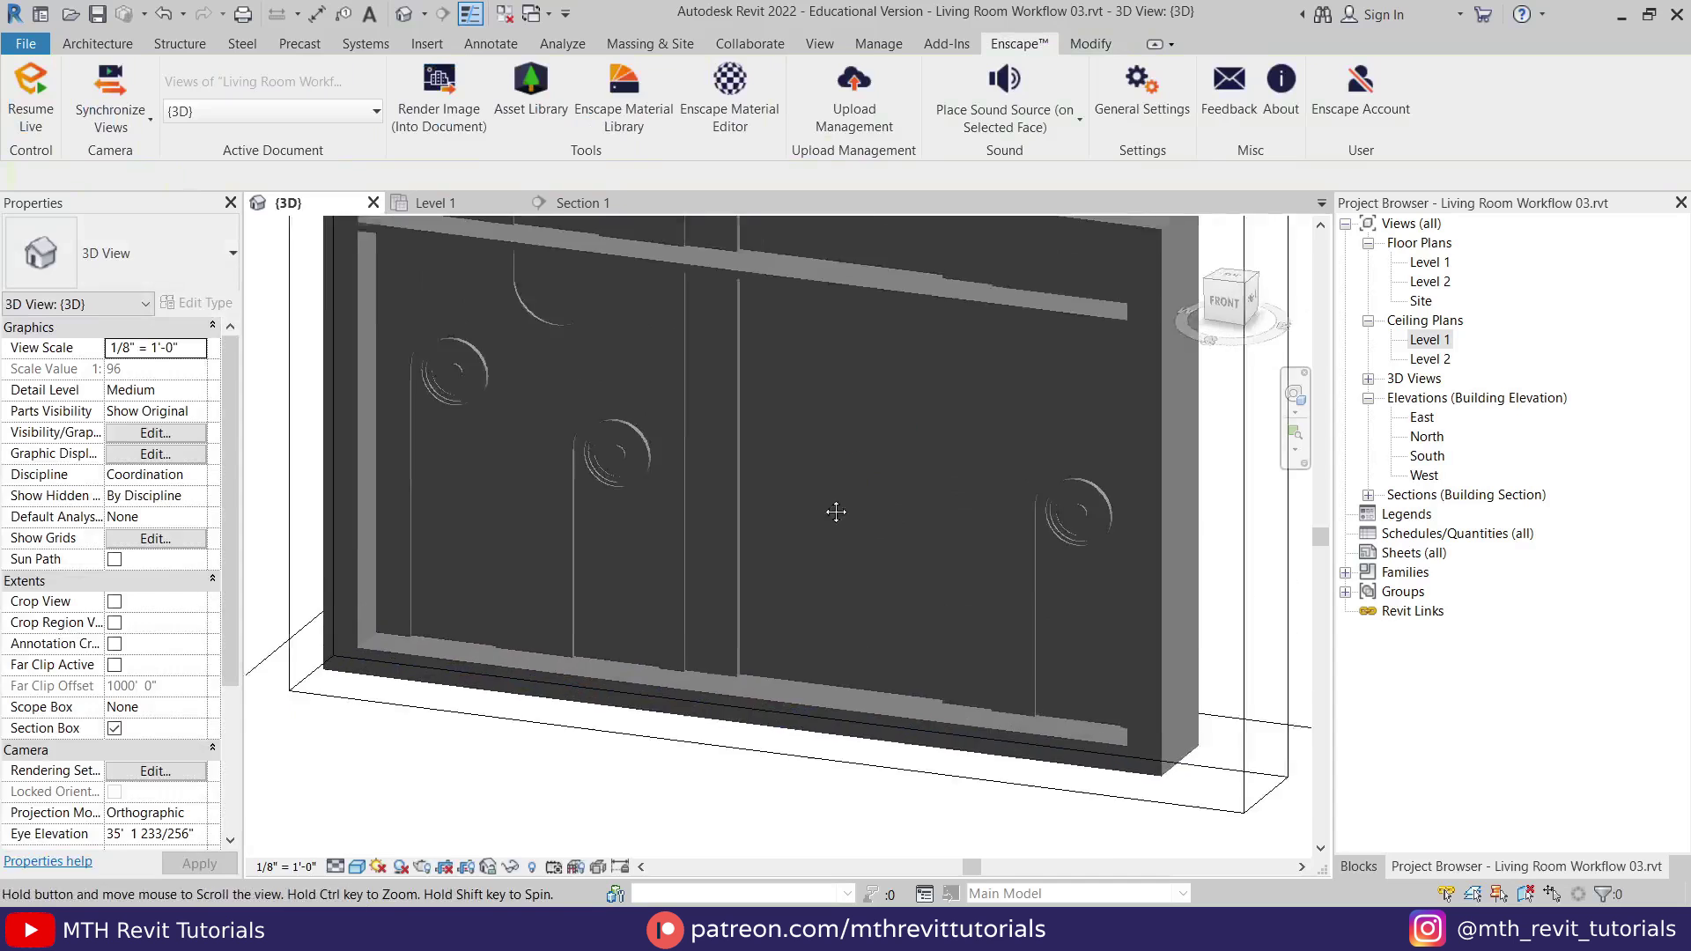
Load the LED Linear Light family from the Living Room Workflow 02 folder as a component.
click(97, 44)
click(252, 102)
click(885, 108)
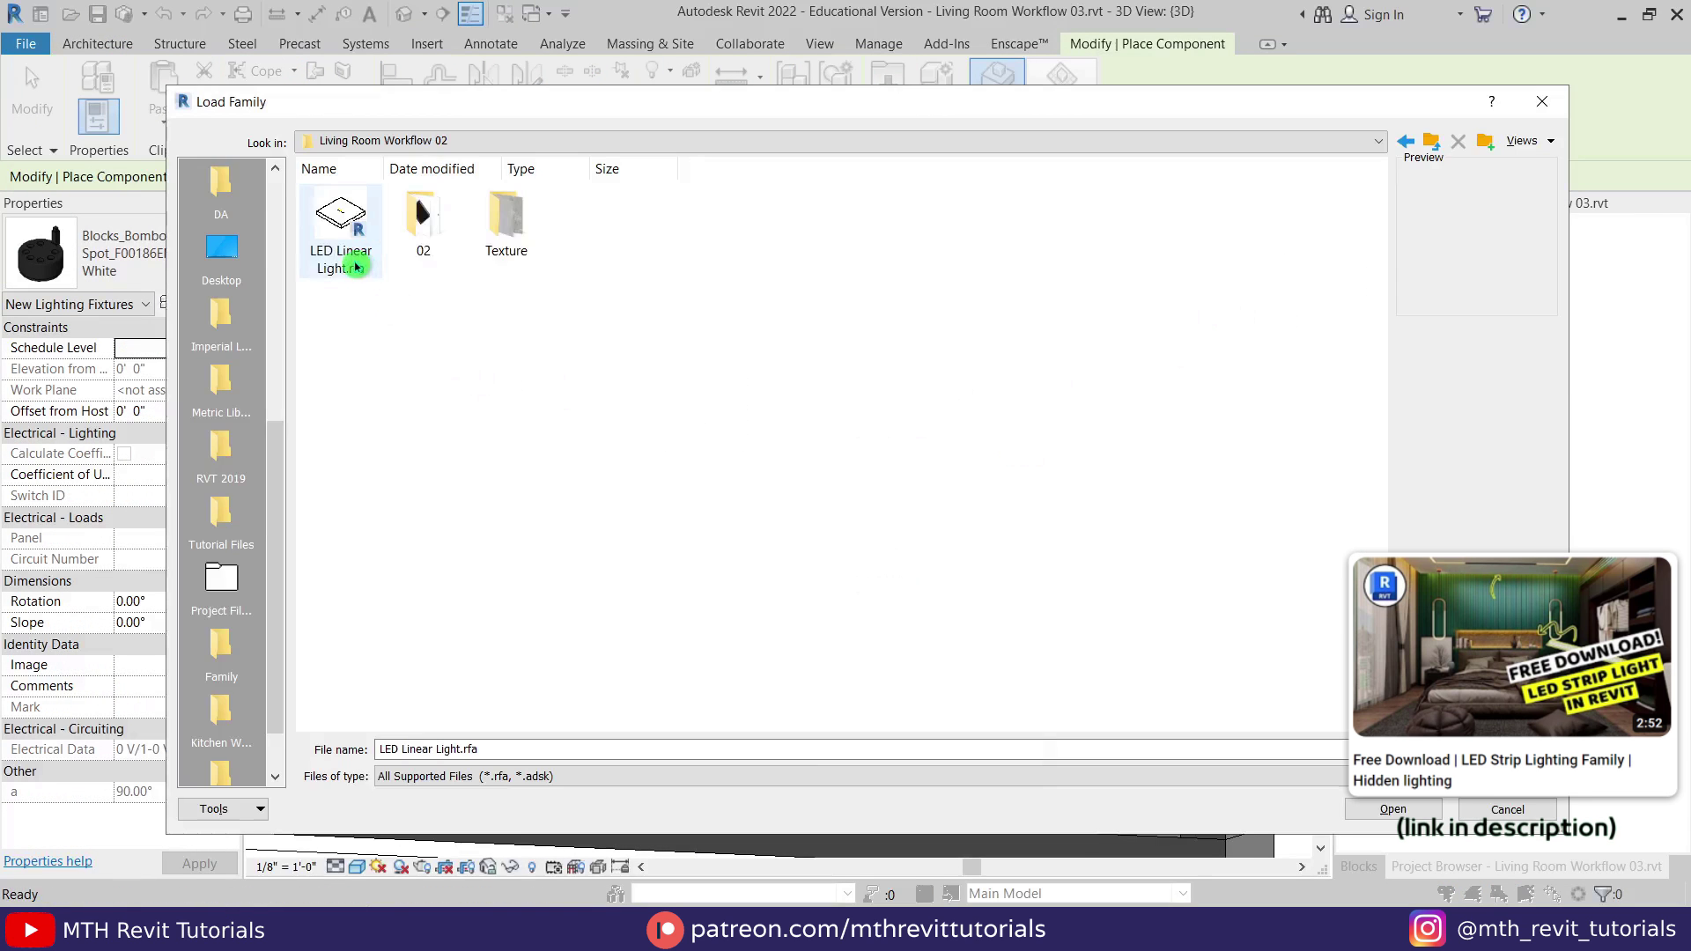
double_click(354, 264)
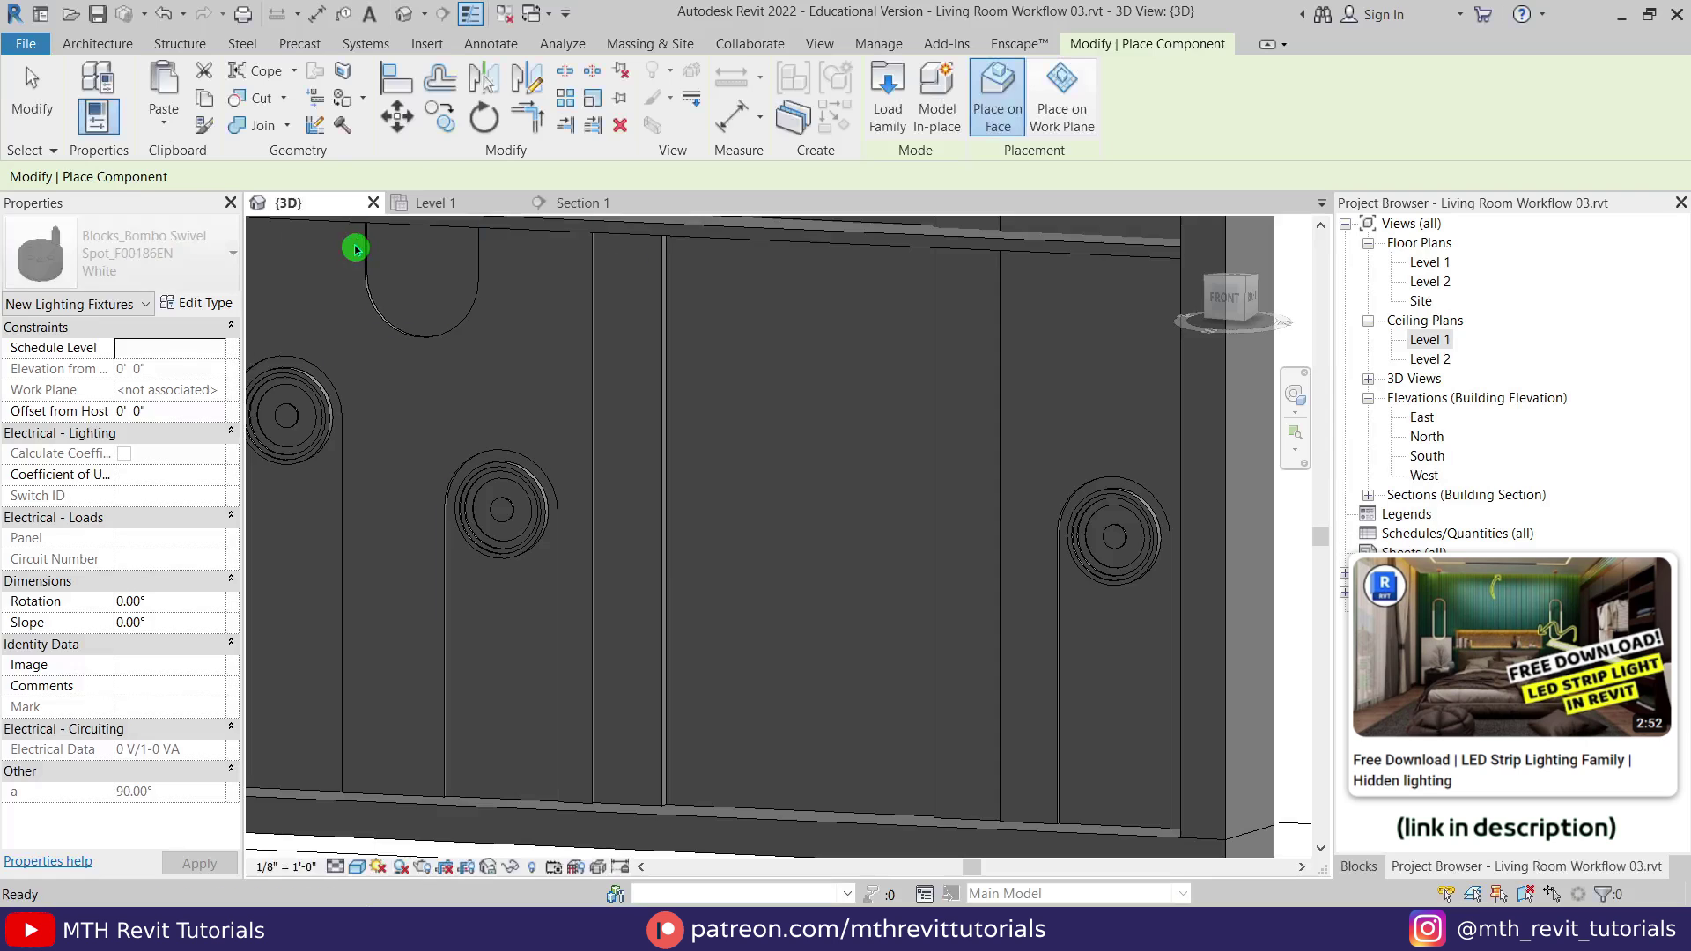
Place LED Linear Lights vertically on the feature wall's side faces along the left of the marble panel.
shift+middle_drag(667, 460, 696, 517)
scroll(692, 476, up, 5)
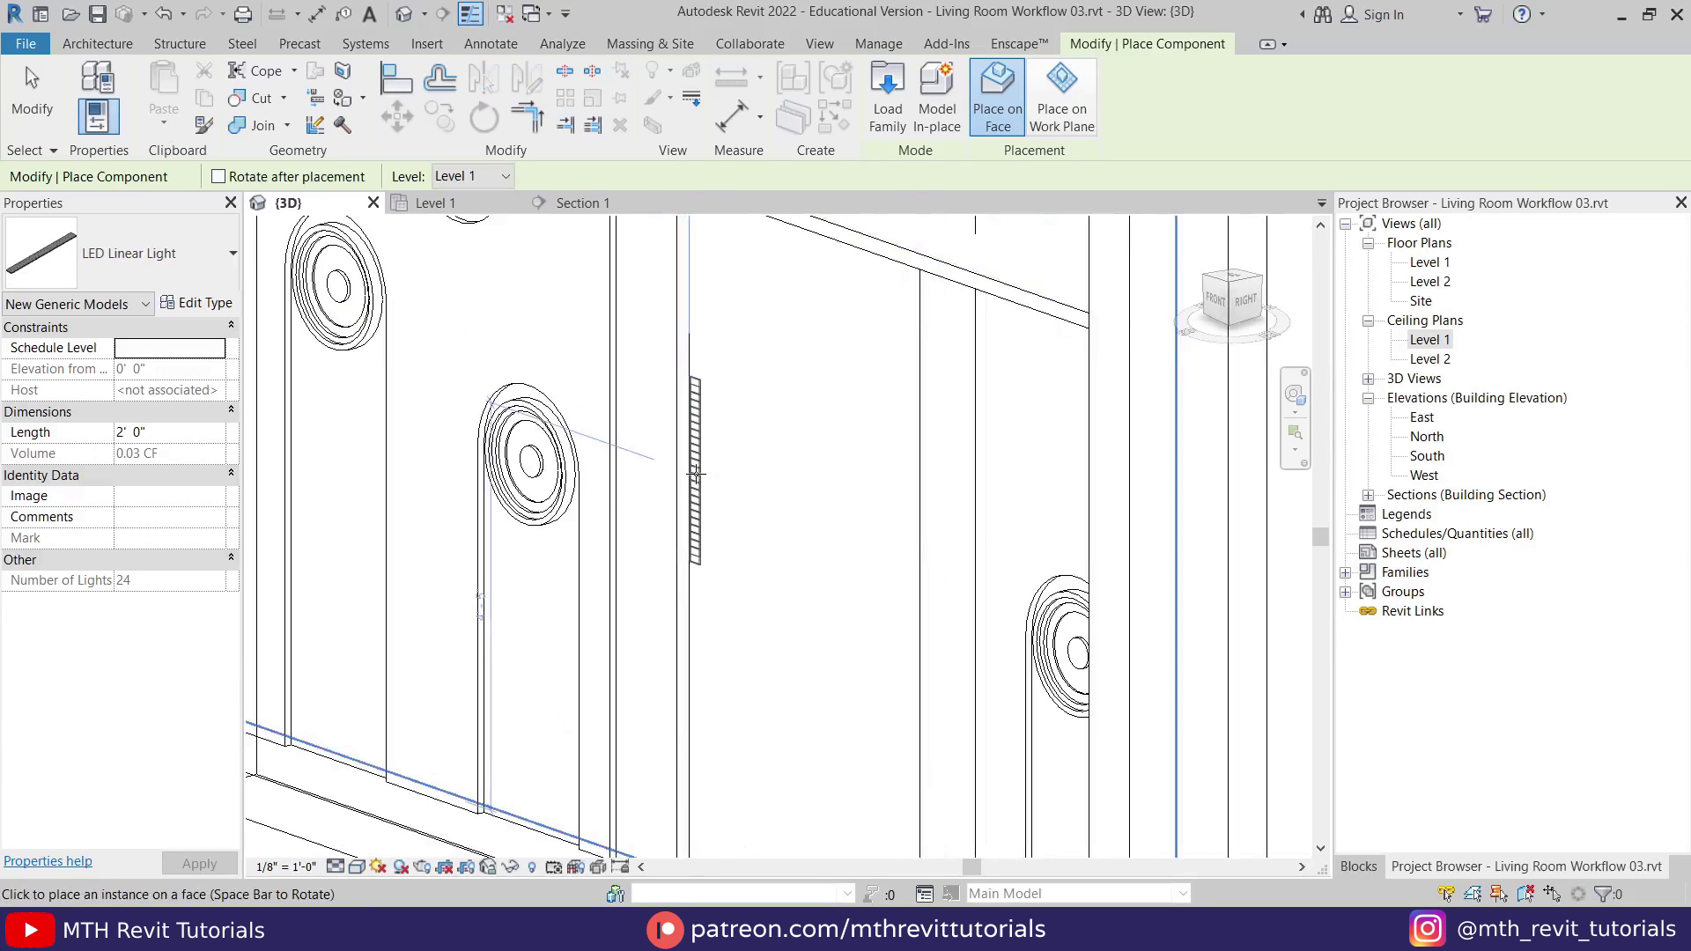
scroll(558, 454, up, 1)
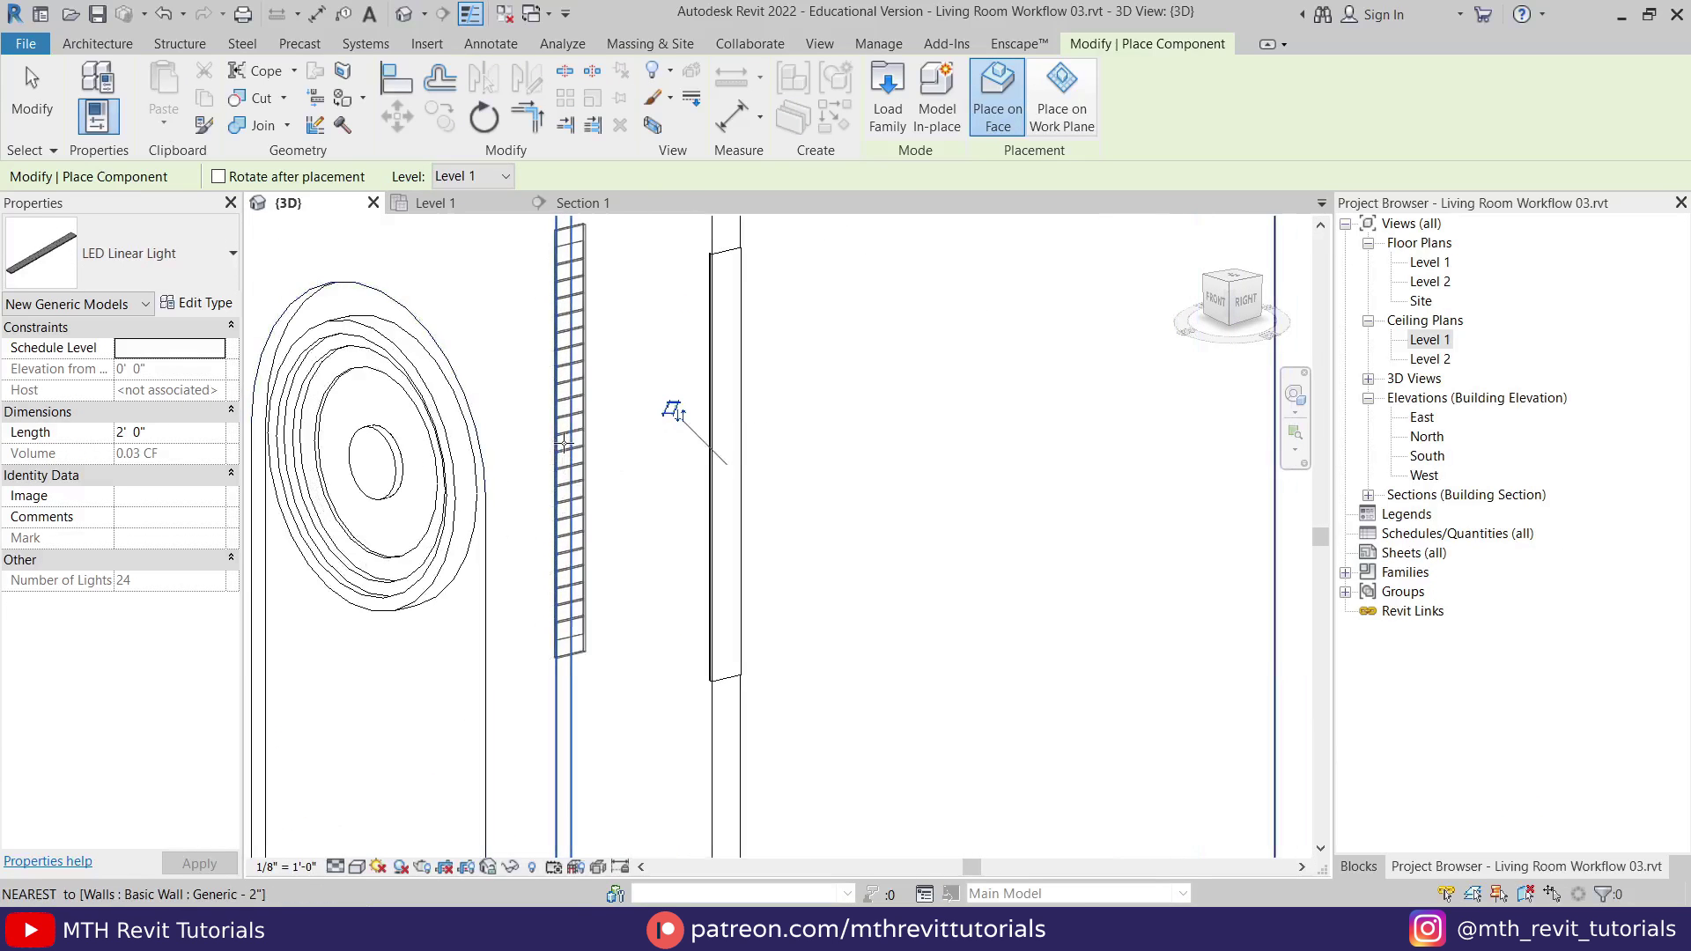
click(564, 441)
Place LED Linear Lights on the opposite feature wall's side faces and switch the 3D view to shaded display.
scroll(660, 551, down, 4)
shift+middle_drag(661, 552, 881, 563)
scroll(702, 421, up, 3)
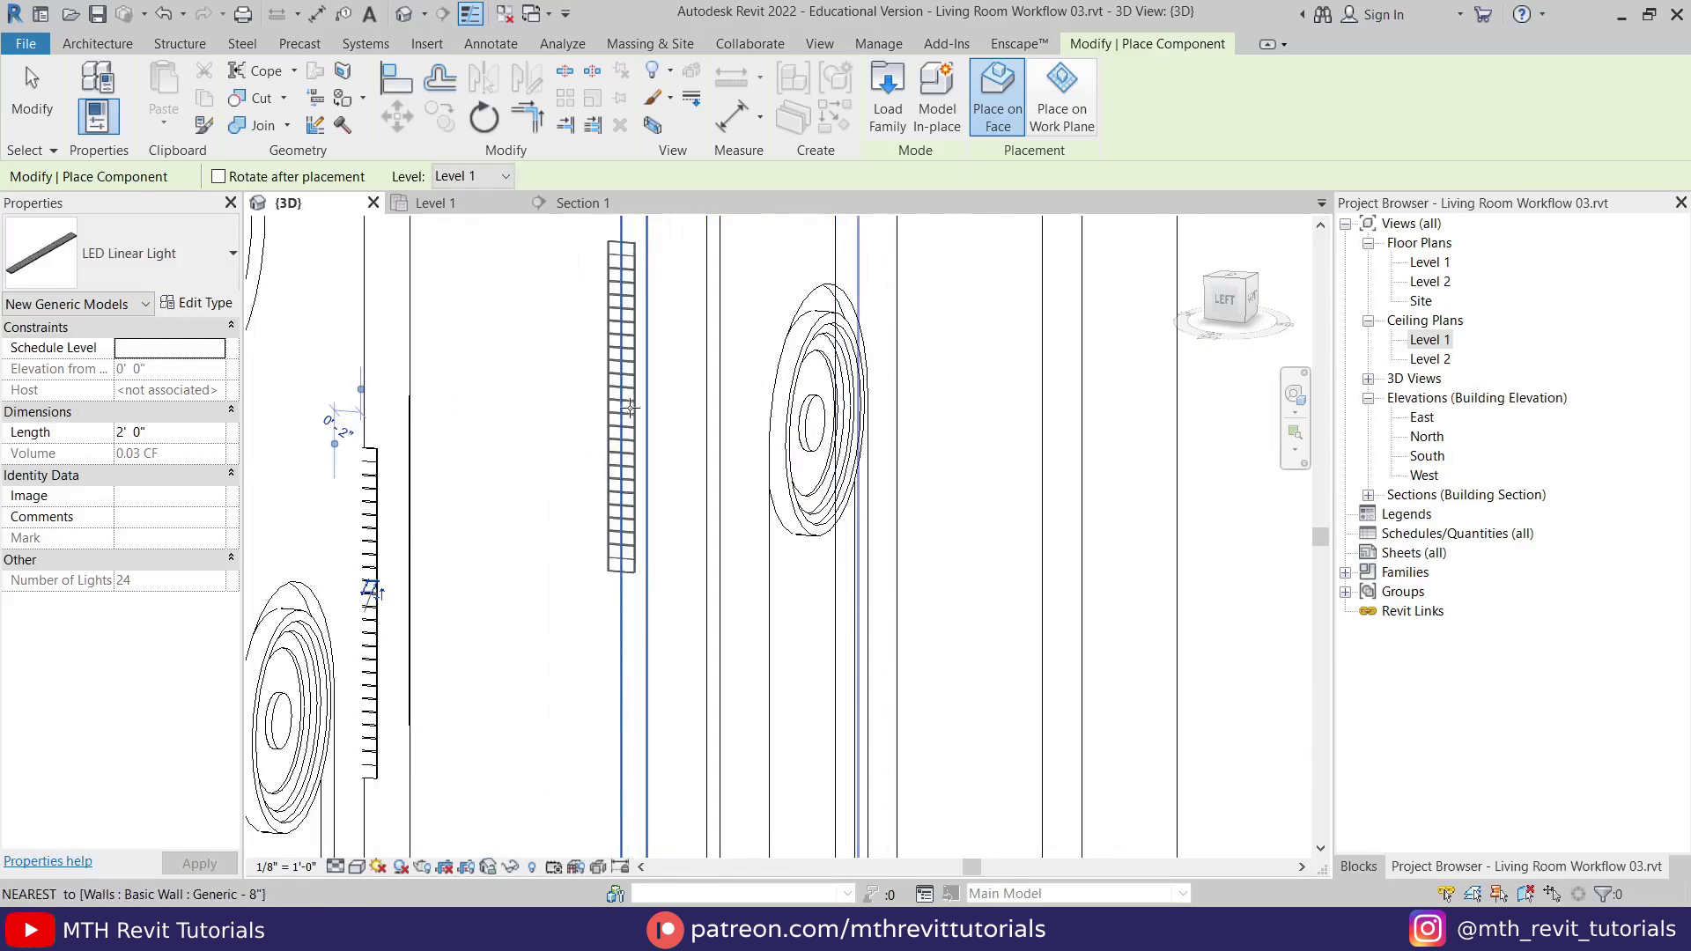
click(711, 382)
key(s)
key(d)
key(Escape)
Align the LED lights with the edges of the feature wall's side faces.
mouse_move(682, 515)
shift+middle_down()
mouse_move(819, 554)
mouse_move(790, 342)
shift+middle_up()
scroll(790, 341, up, 2)
key(a)
key(l)
scroll(803, 306, up, 2)
key(Escape)
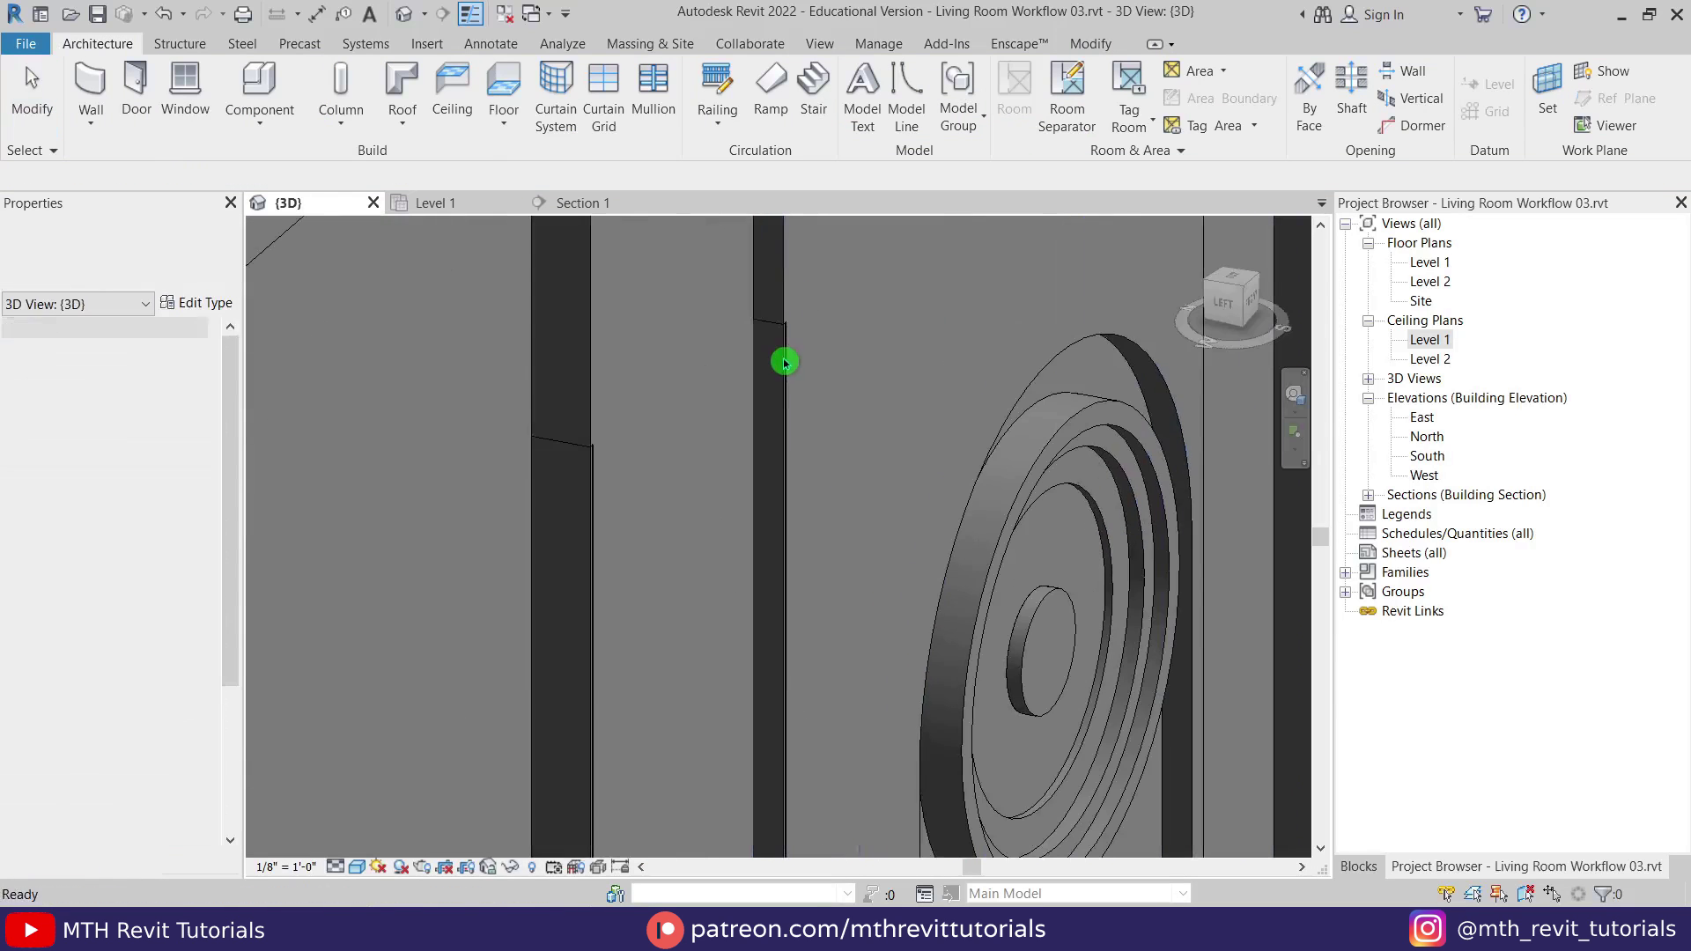
Align the LED light beside the marble panel with the vertical edge of the adjoining feature wall.
click(1089, 48)
click(404, 88)
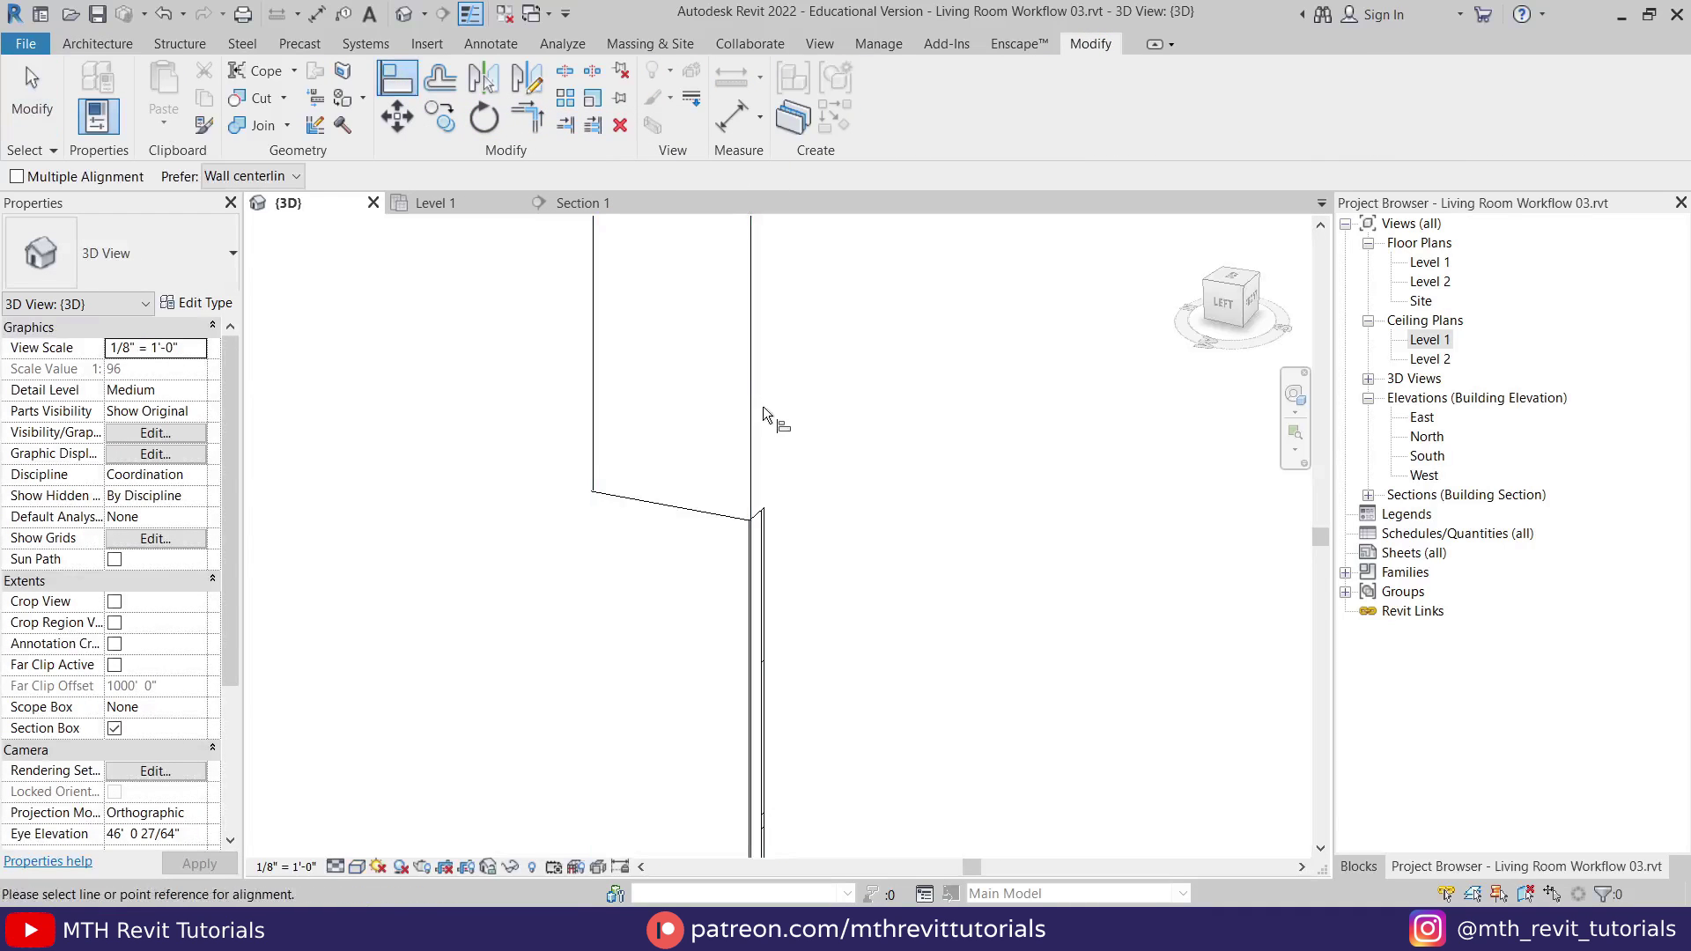
click(759, 405)
click(763, 558)
Align the LED light near the arched speaker recess with the edge of its feature wall's side face.
scroll(812, 414, down, 6)
middle_drag(736, 510, 378, 572)
scroll(784, 427, up, 2)
scroll(617, 476, up, 3)
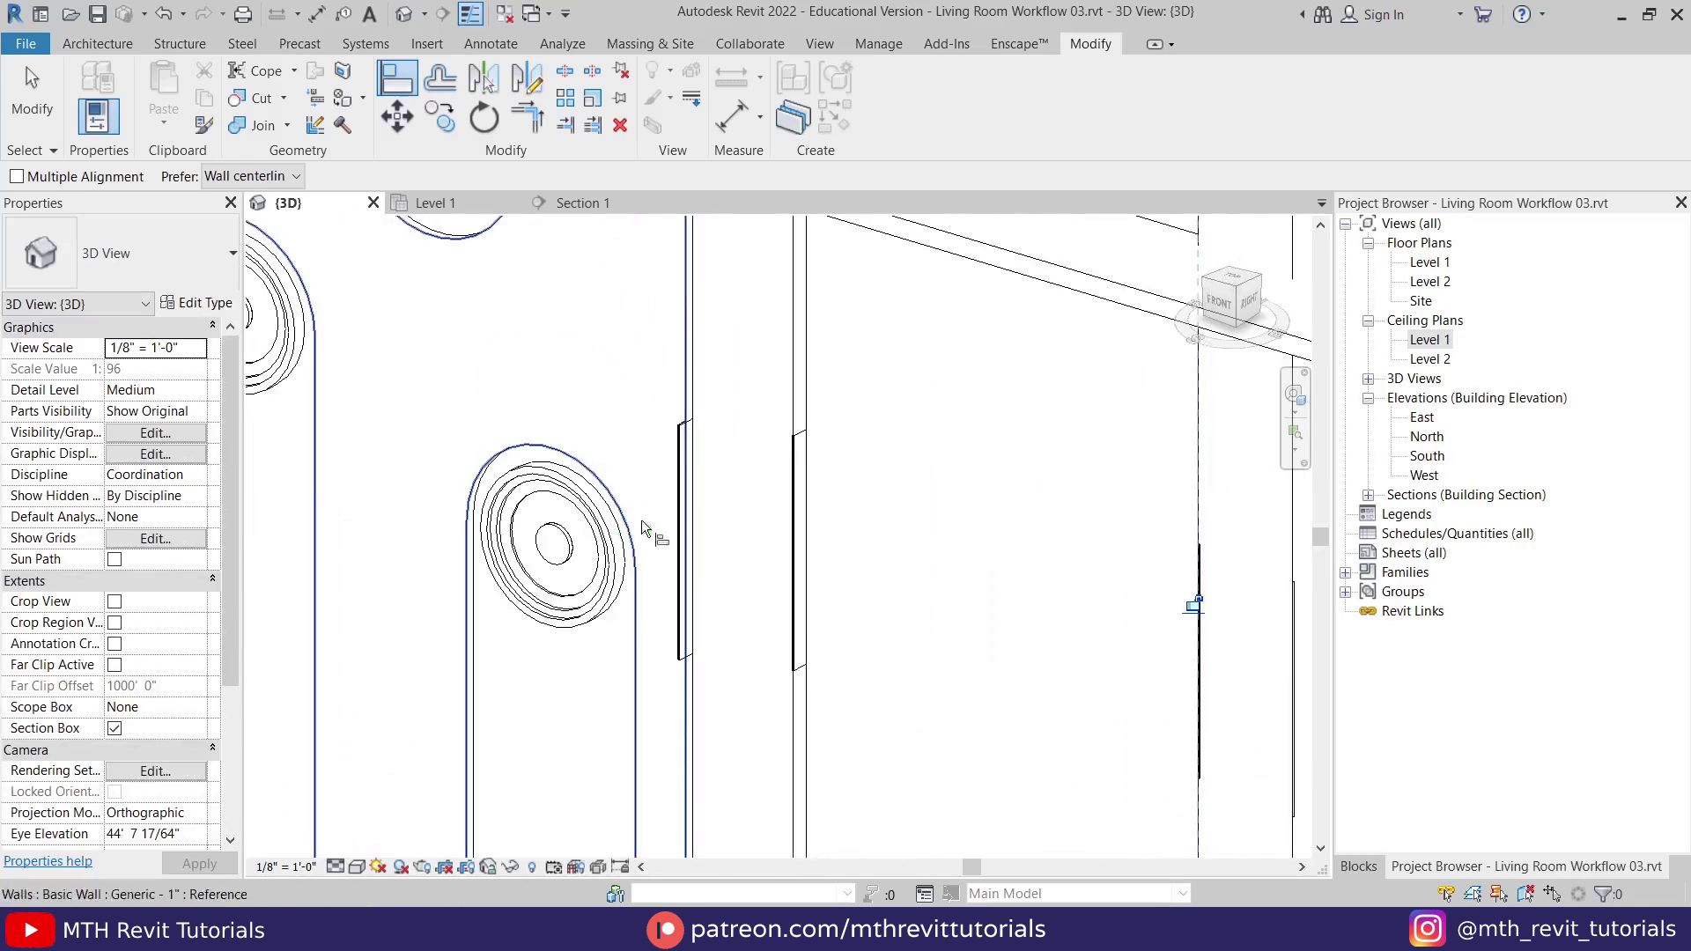
click(650, 460)
scroll(680, 446, up, 8)
click(684, 388)
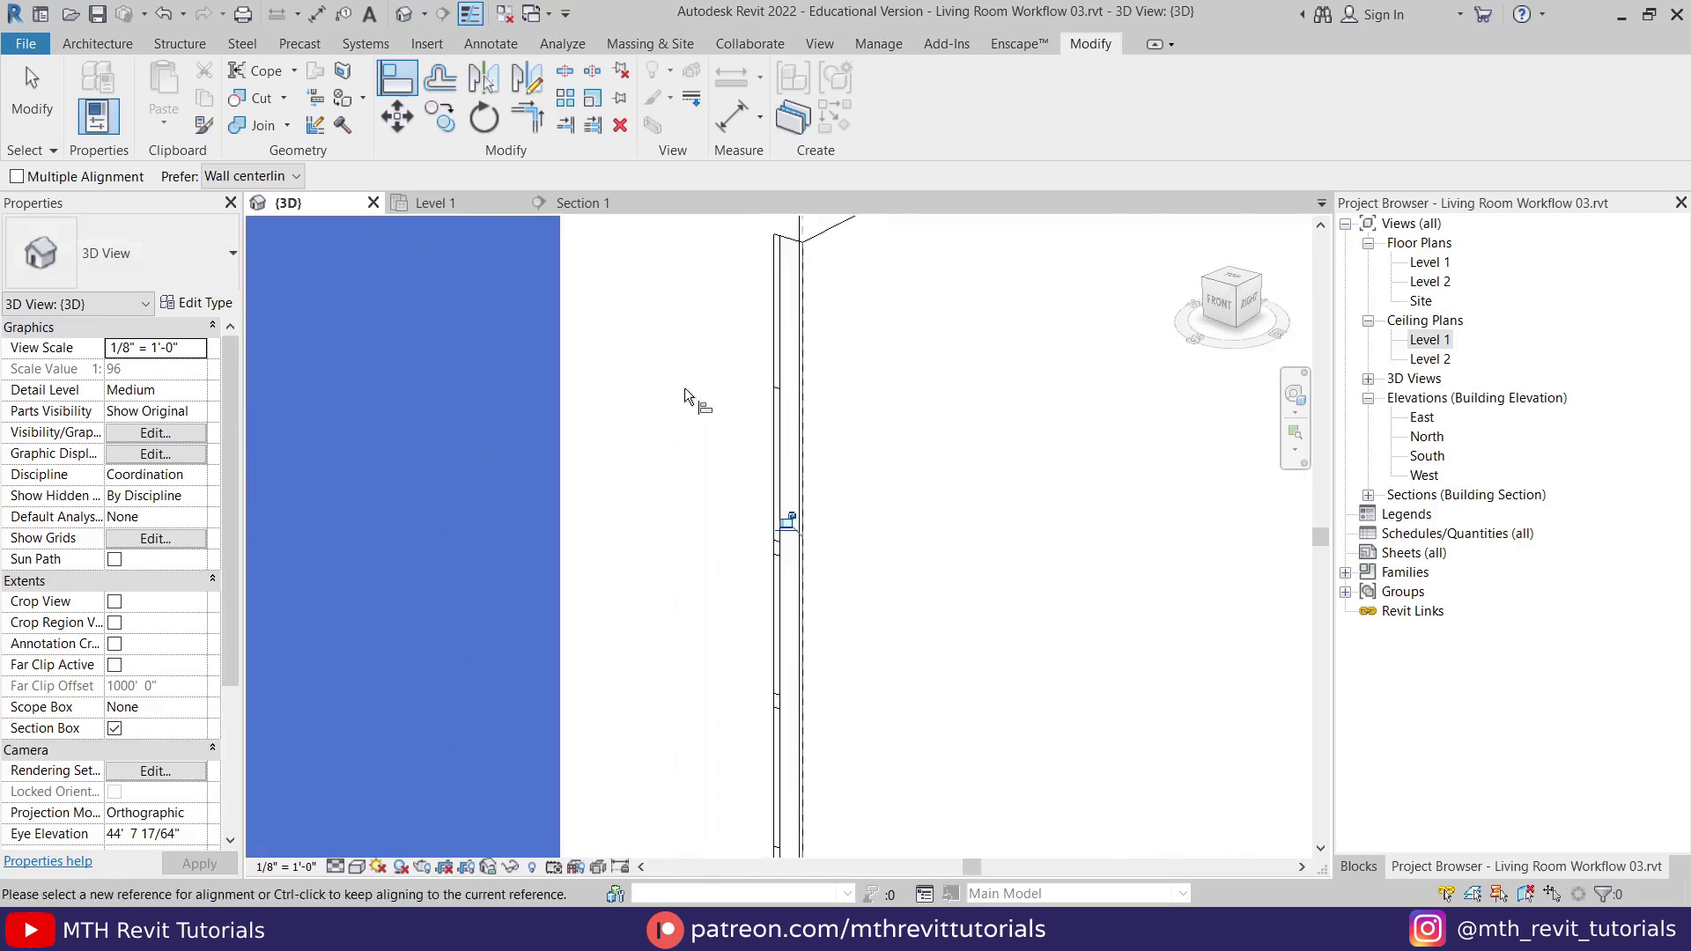
scroll(676, 410, down, 8)
scroll(832, 463, up, 2)
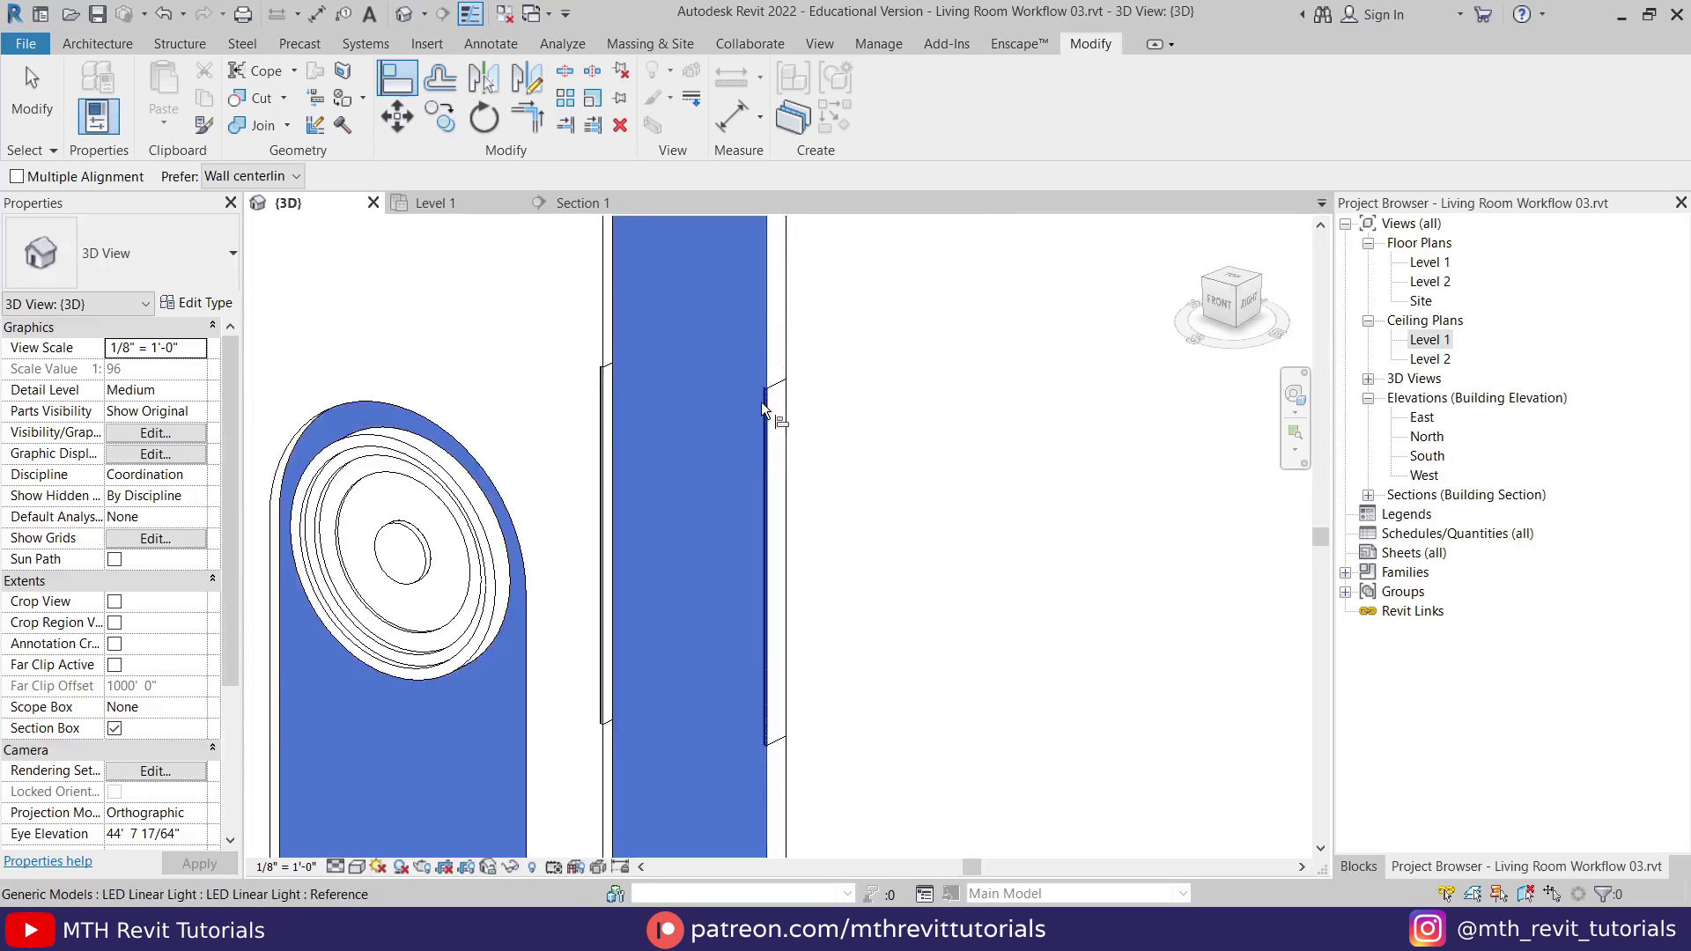
key(Escape)
scroll(702, 464, down, 3)
In Section 1, stretch the first LED Linear Light so that it runs from the ceiling down to the floor.
click(643, 203)
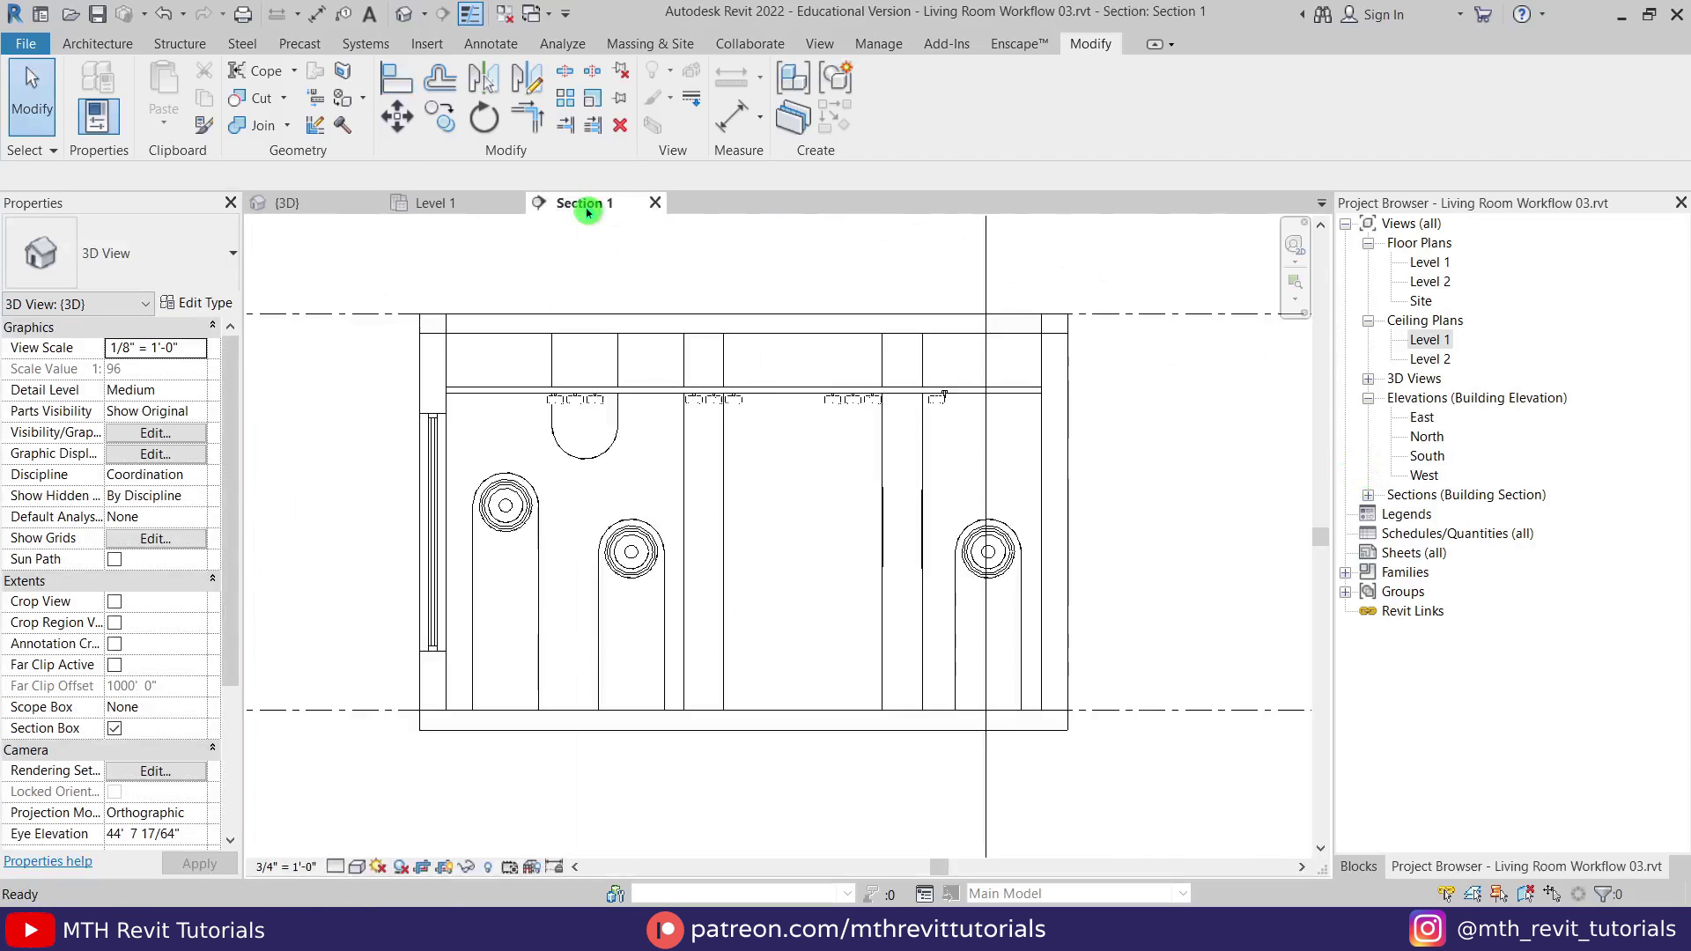
scroll(689, 548, down, 2)
click(667, 521)
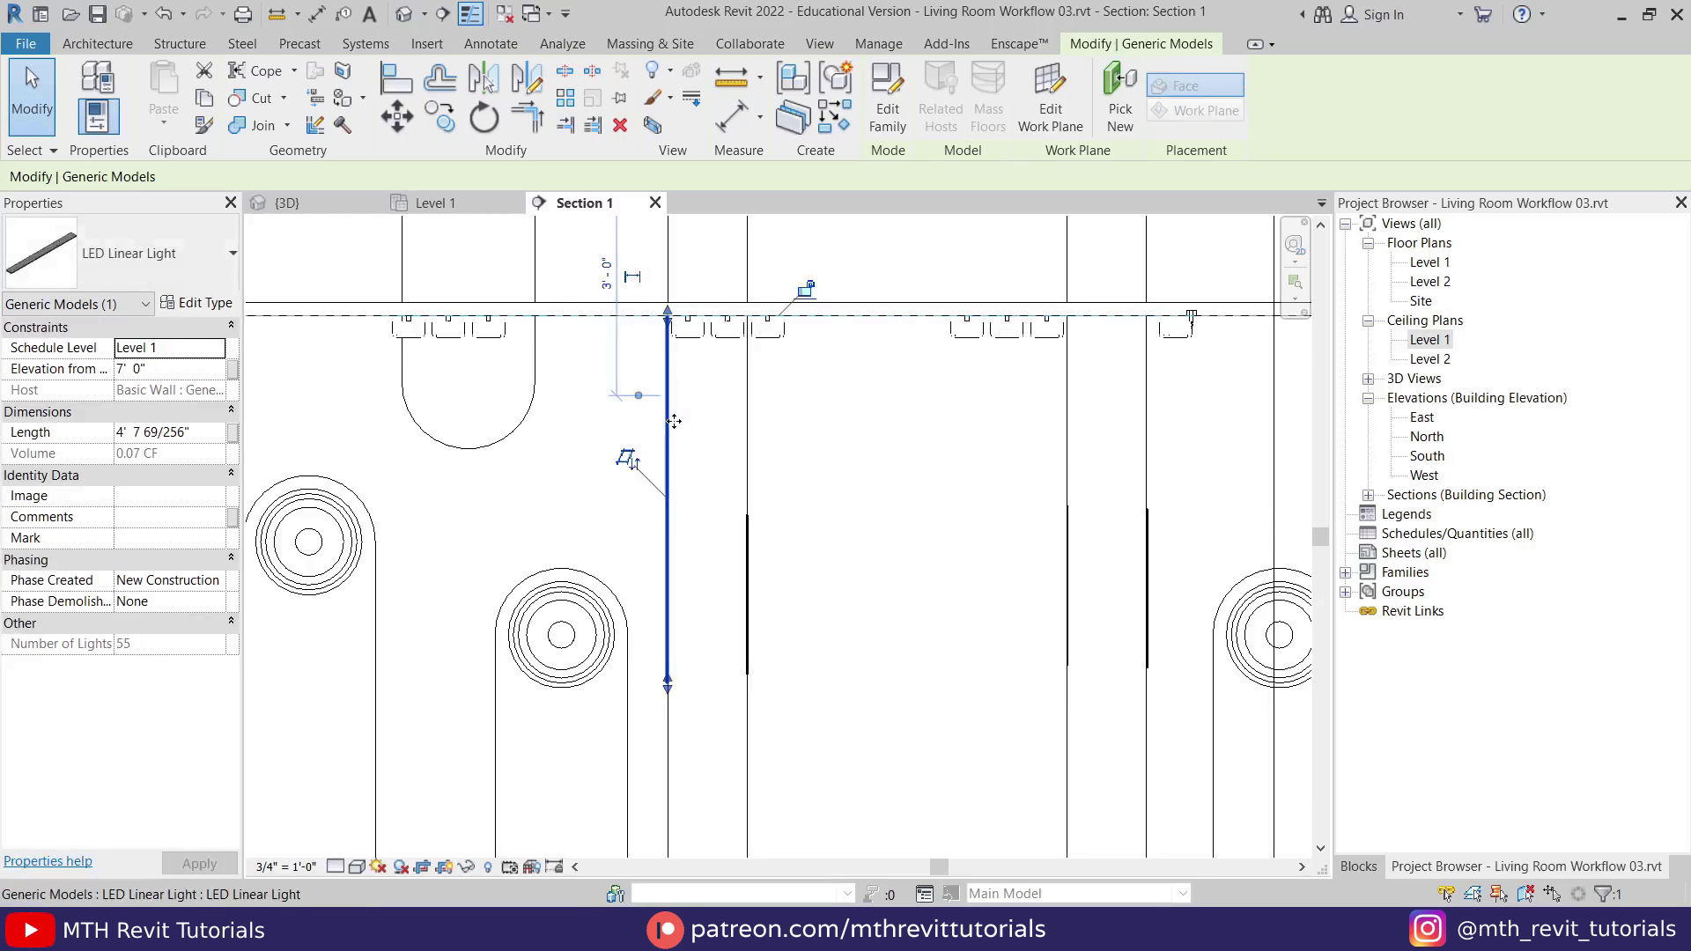
middle_drag(662, 705, 655, 436)
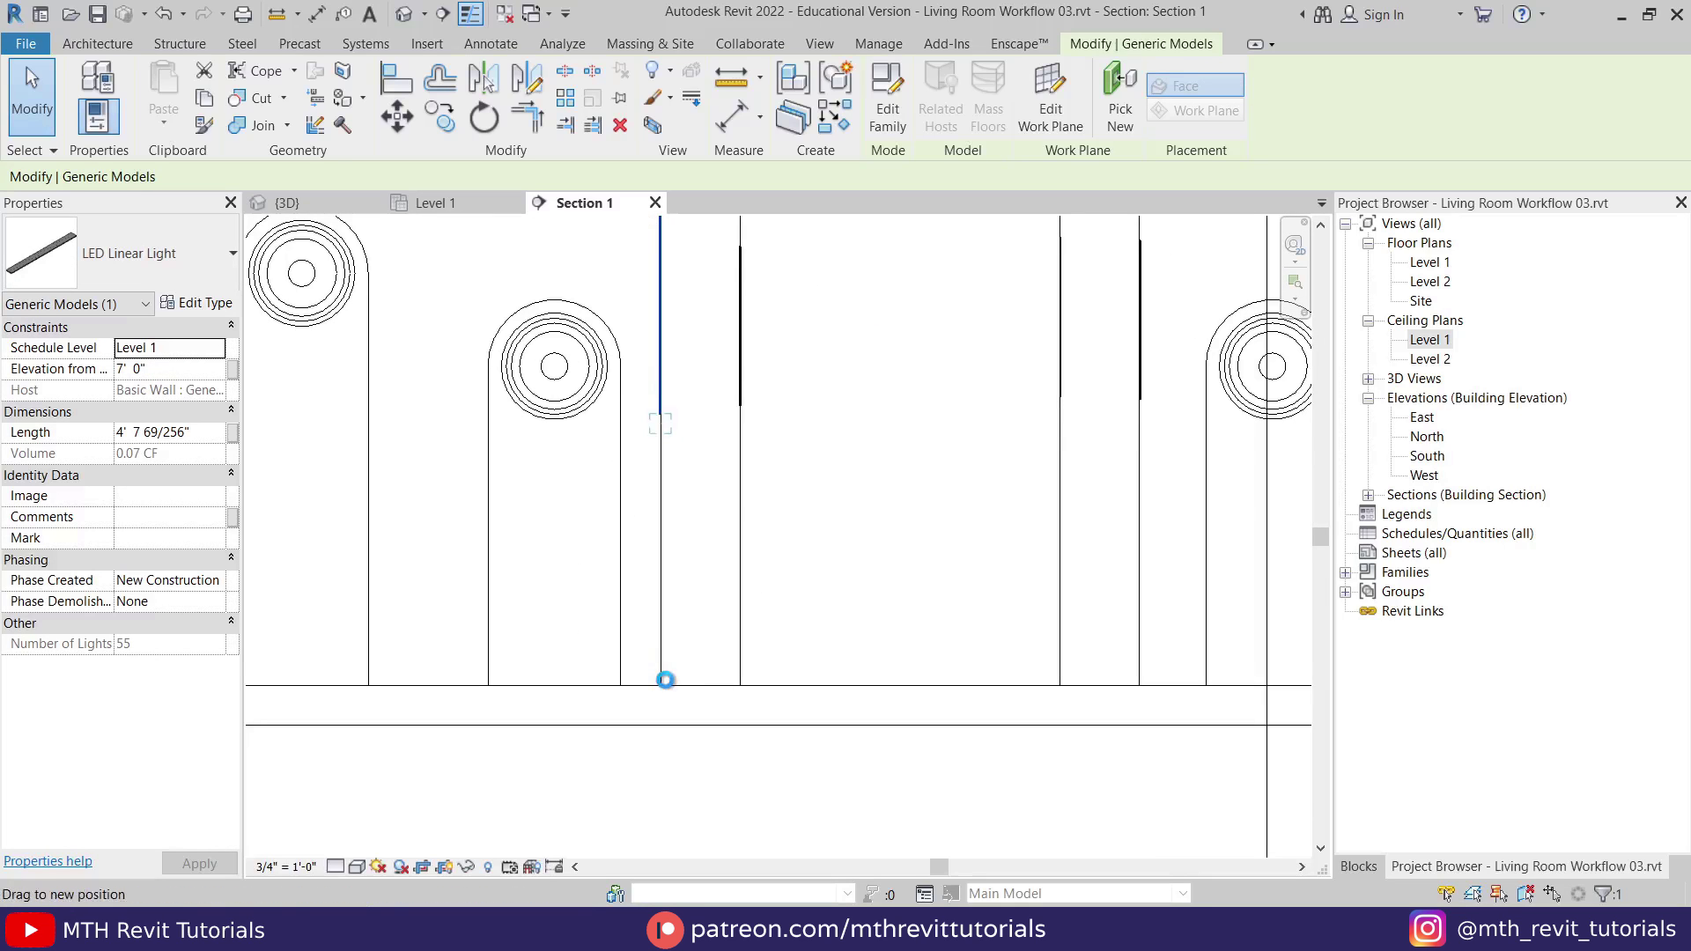
key(Escape)
scroll(740, 540, down, 2)
middle_drag(740, 540, 593, 679)
Measure the floor-to-ceiling height and set the length of the three shorter LED Linear Lights to 8'.
click(736, 115)
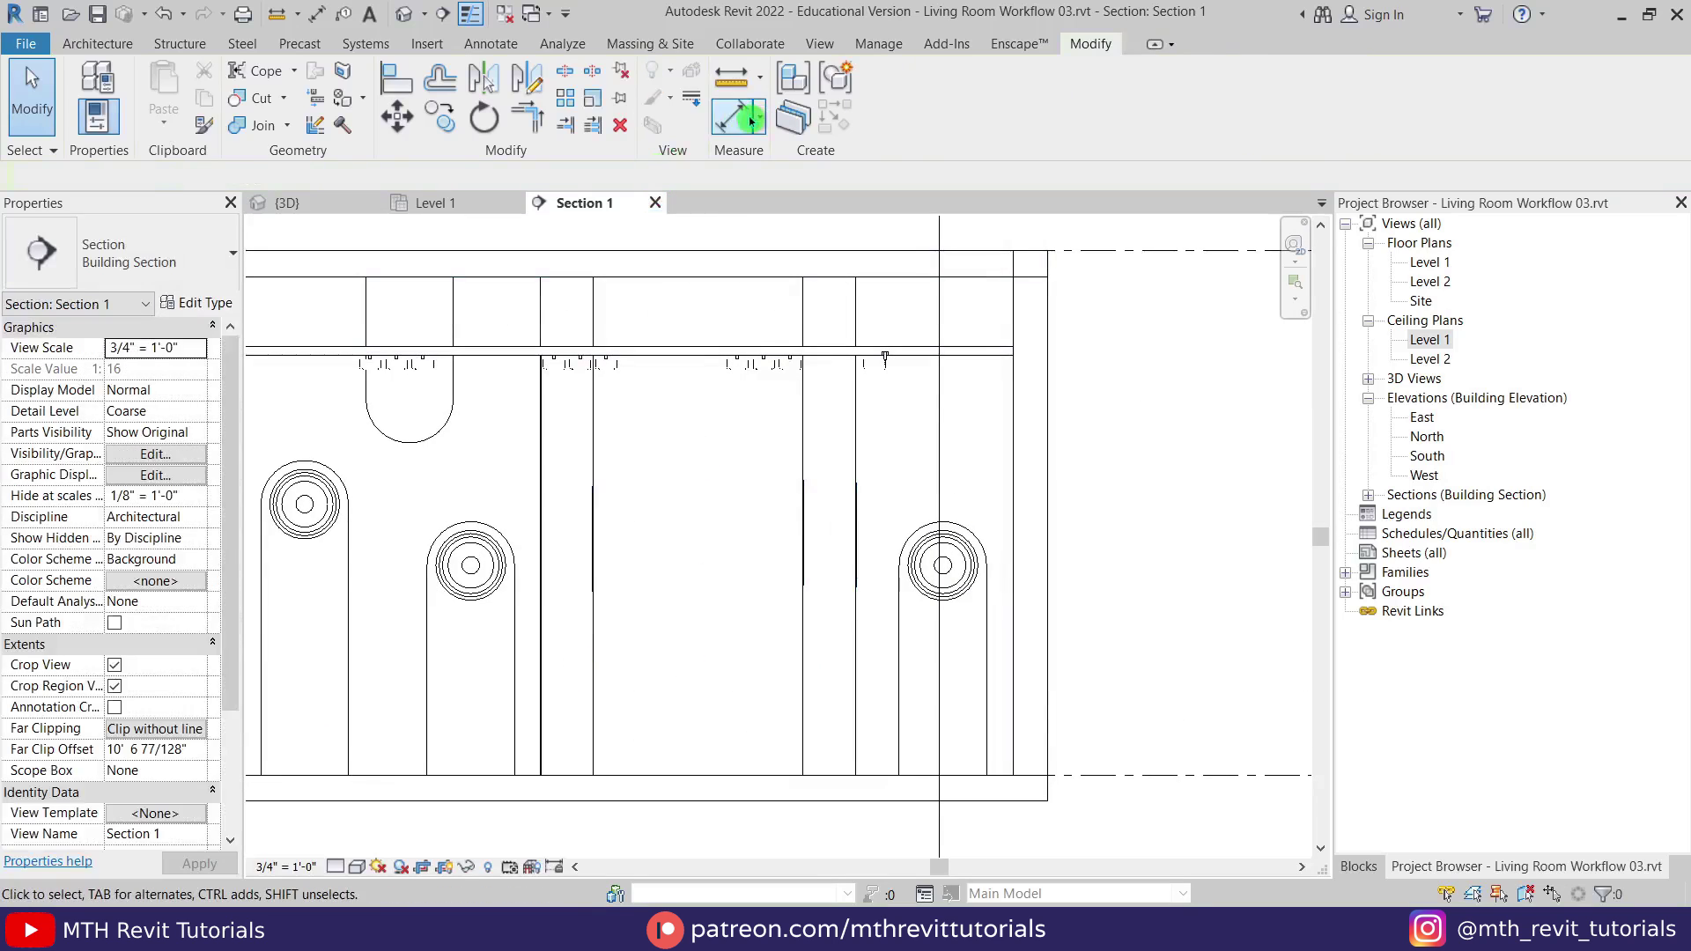
click(672, 774)
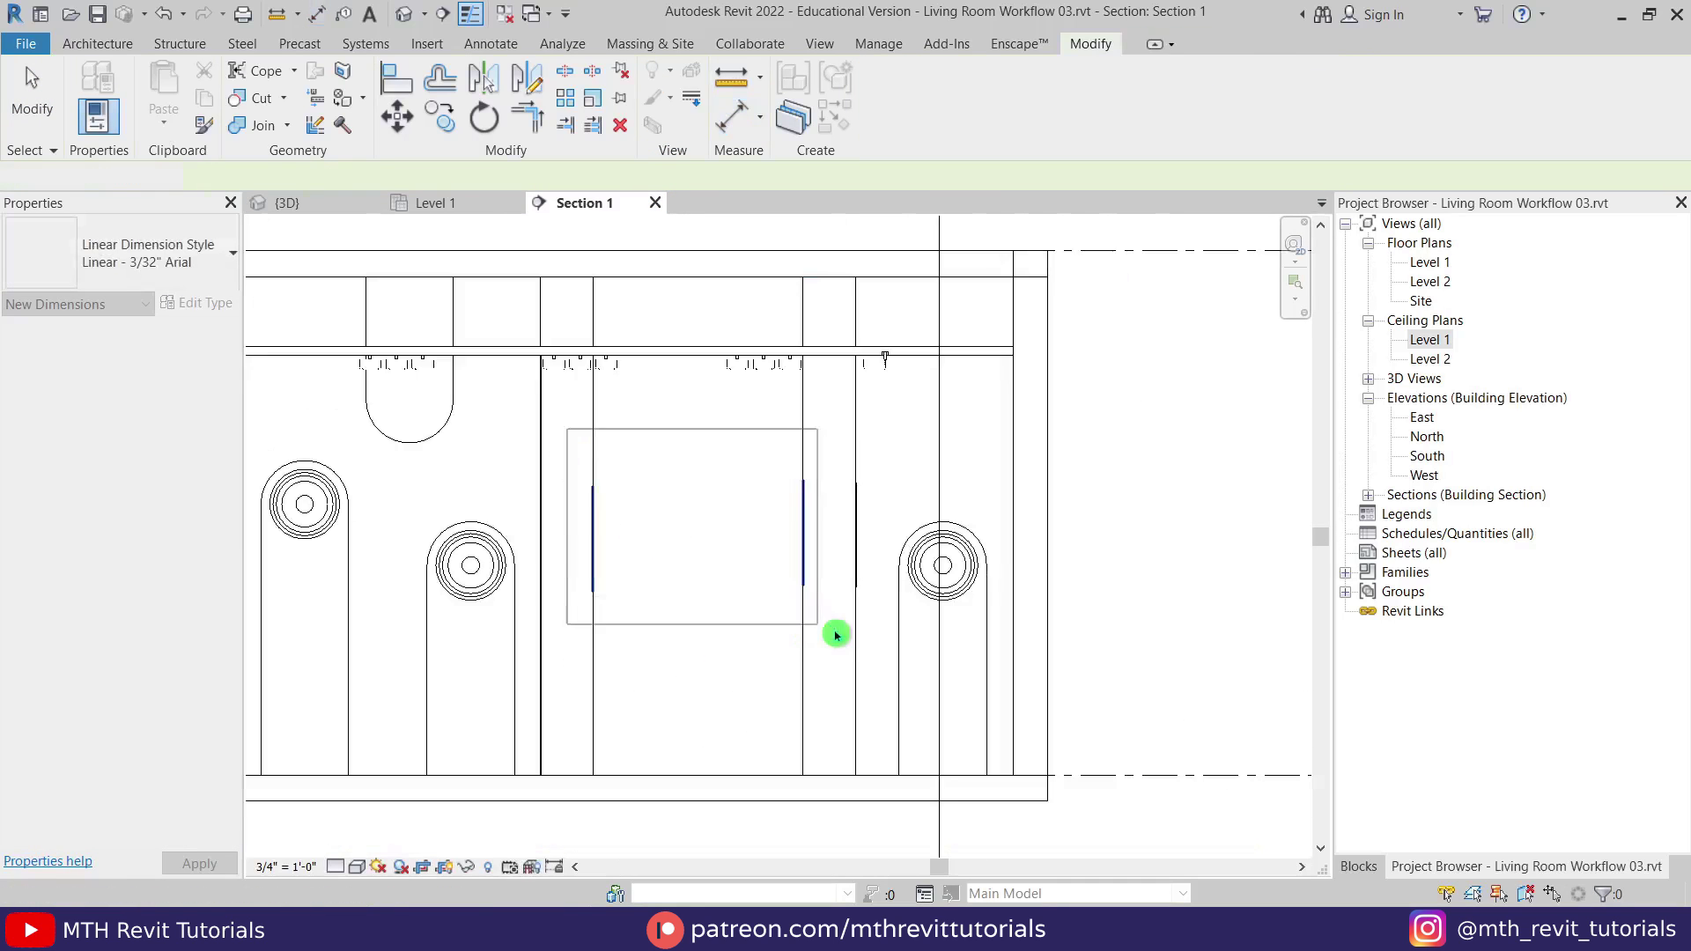
drag(836, 634, 875, 638)
click(188, 432)
text(8')
key(Return)
Move the three 8' LED lights up towards the ceiling and snap the first one's top to the ceiling's underside.
click(396, 116)
scroll(498, 484, up, 1)
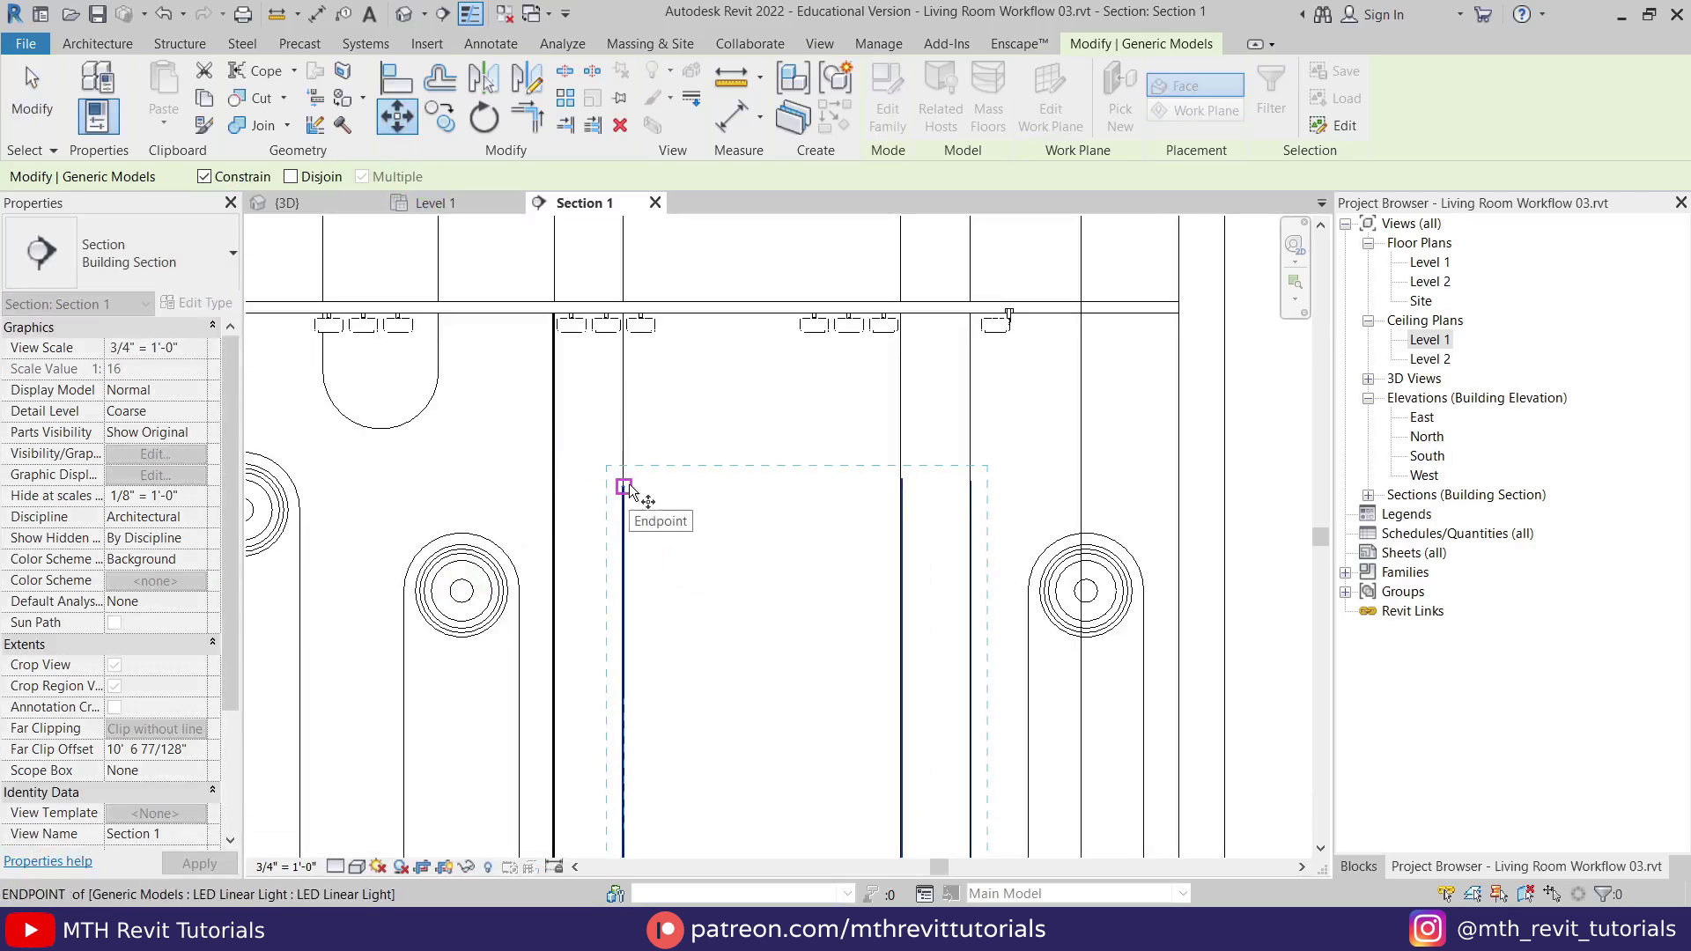
click(624, 316)
click(597, 279)
scroll(623, 319, up, 7)
click(629, 317)
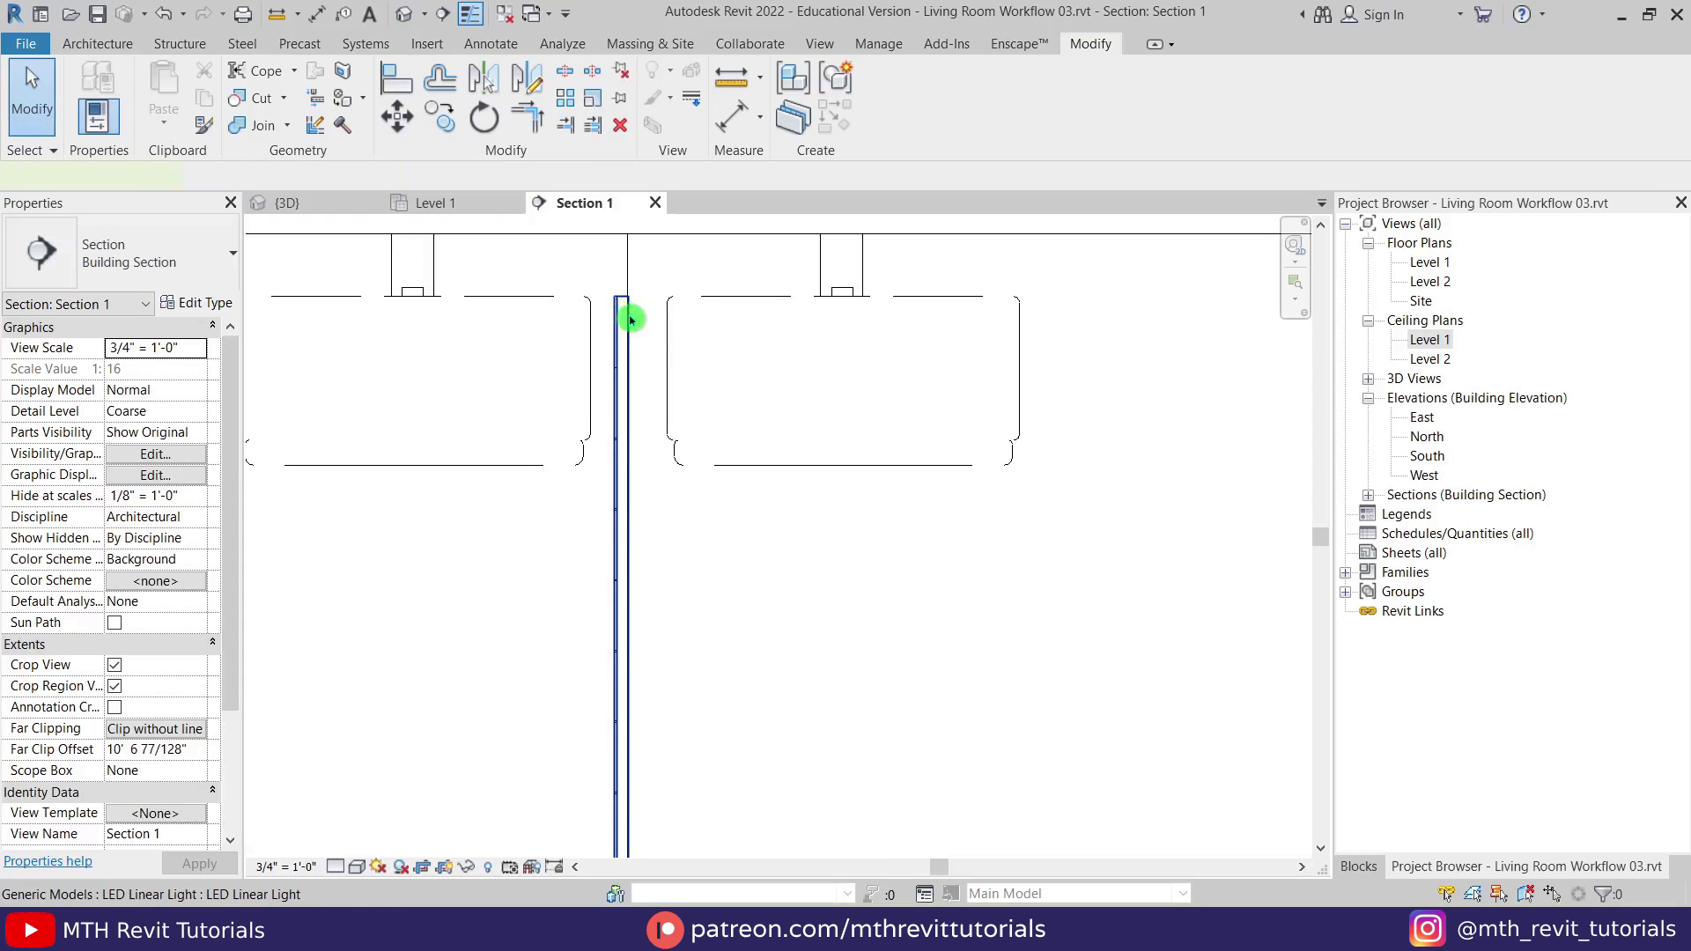
key(m)
key(v)
click(632, 297)
click(627, 233)
key(Escape)
Move the two LED lights on the far side of the marble panel so their tops meet the ceiling's underside.
scroll(627, 242, down, 7)
middle_drag(1127, 388, 860, 567)
scroll(847, 432, up, 5)
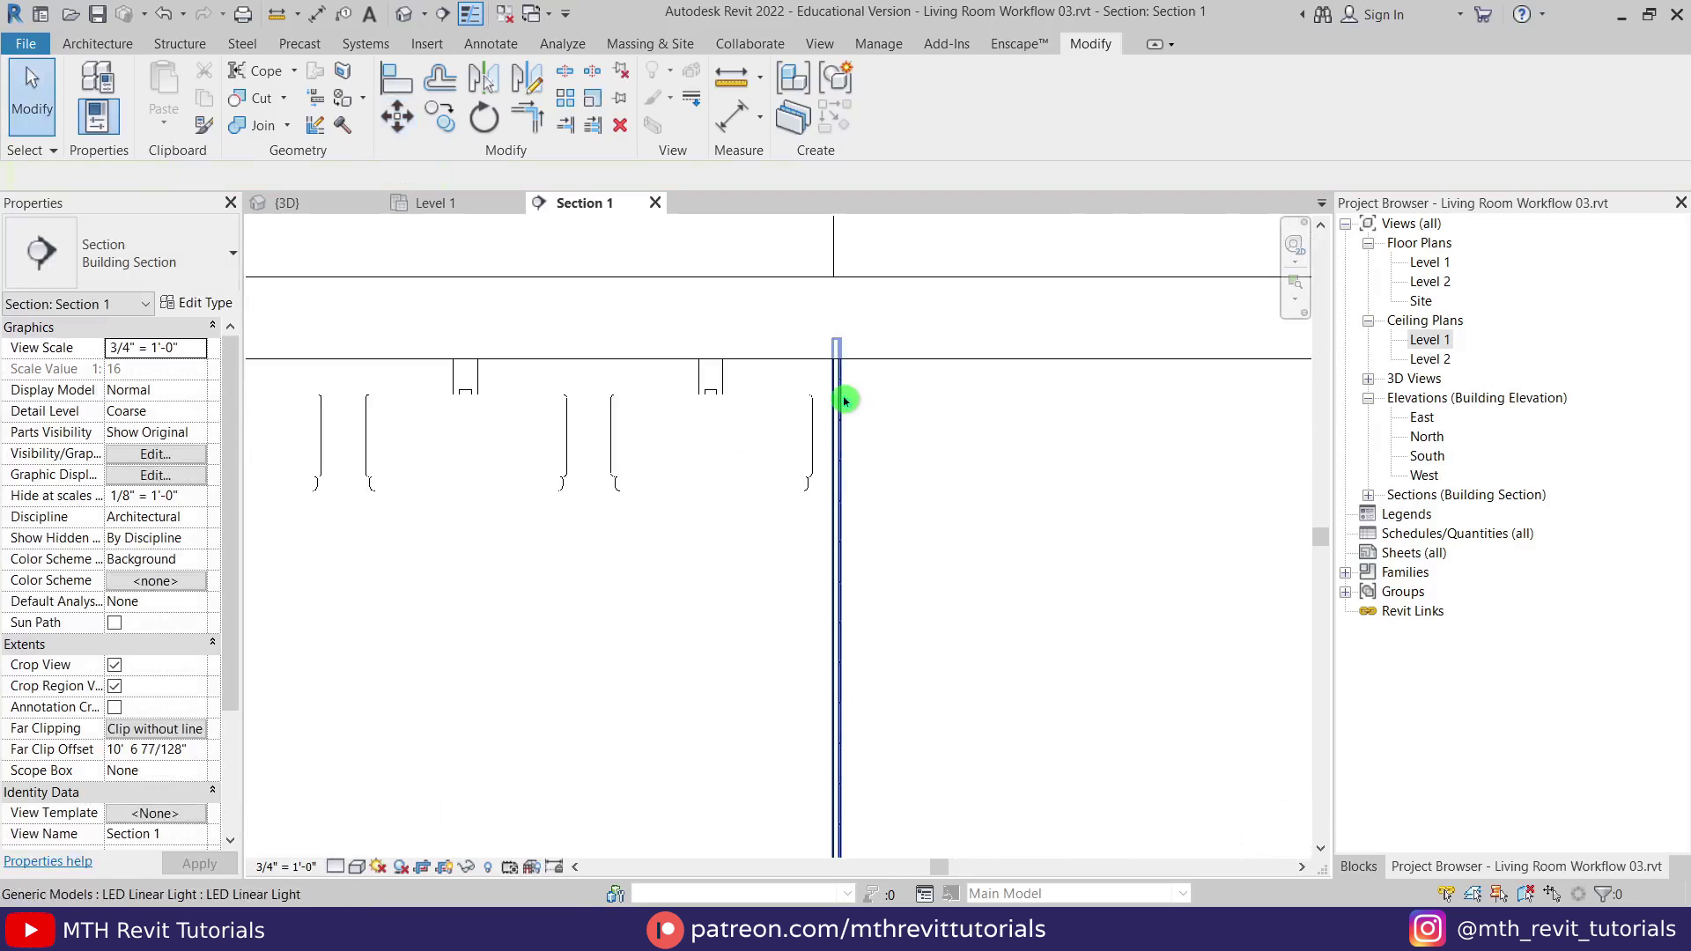
click(842, 400)
key(m)
key(v)
key(m)
key(v)
middle_drag(724, 493, 548, 517)
scroll(549, 516, down, 3)
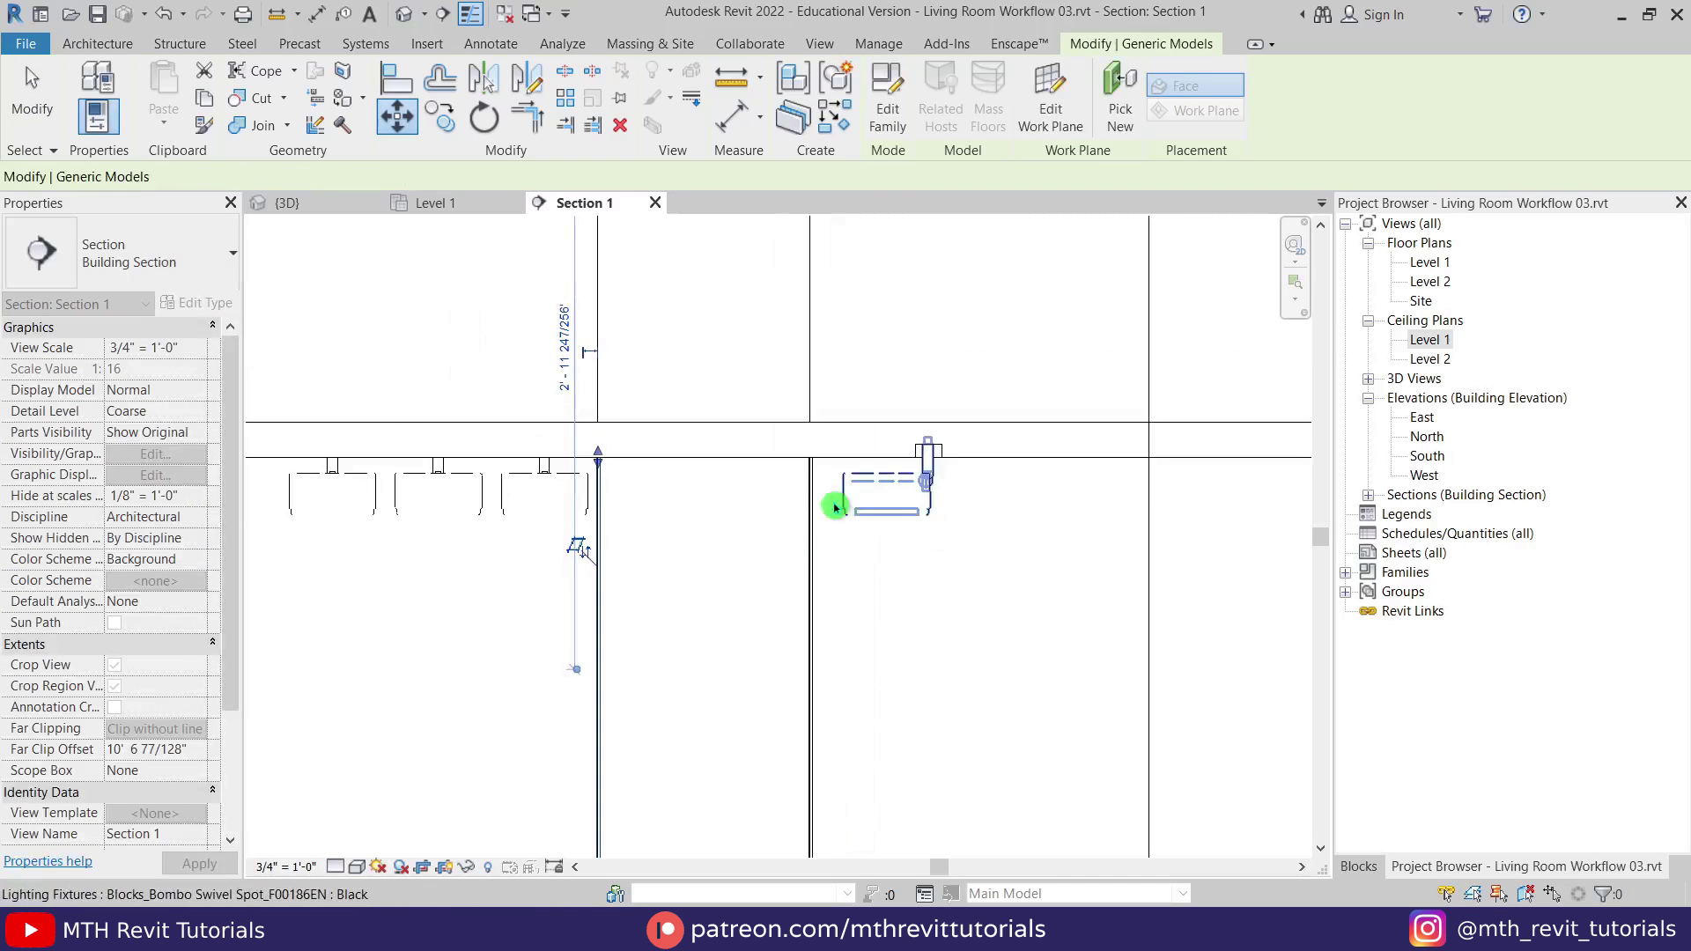
key(Escape)
scroll(793, 493, up, 3)
click(859, 446)
scroll(872, 423, down, 8)
key(Escape)
middle_drag(693, 586, 905, 556)
scroll(905, 556, down, 1)
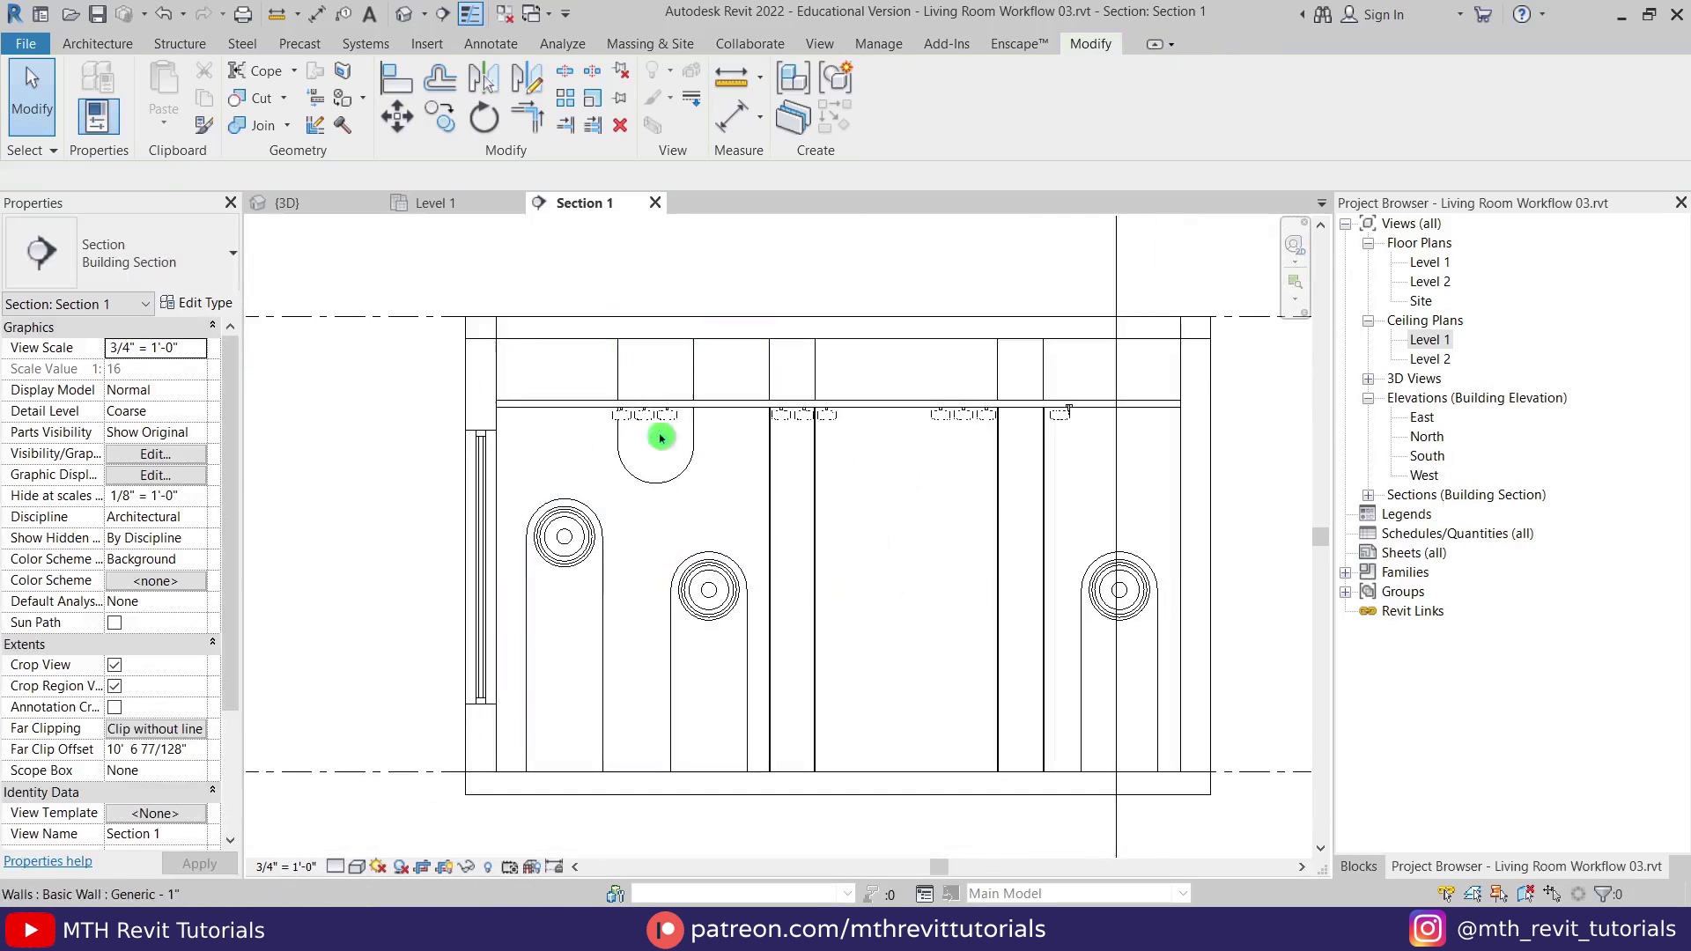
Turn off the section box in the 3D view and turn the closed room towards its window.
click(308, 203)
scroll(793, 487, down, 8)
scroll(853, 546, up, 3)
click(114, 728)
scroll(631, 669, down, 2)
shift+middle_drag(661, 679, 895, 661)
scroll(872, 666, up, 2)
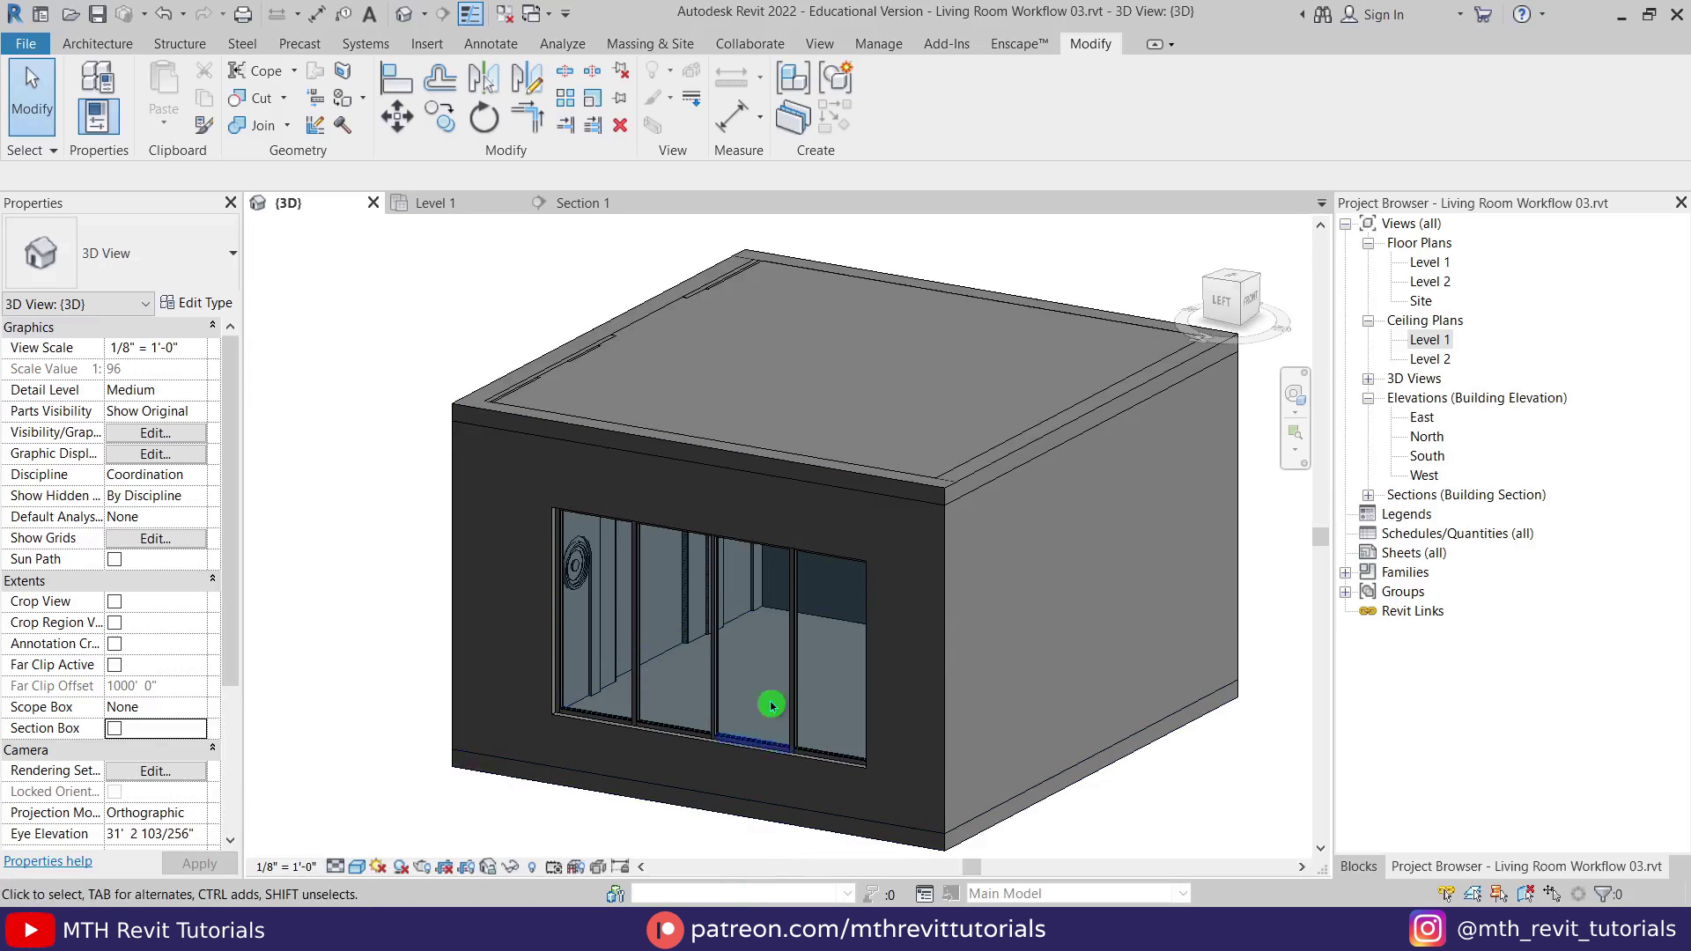
Resume Enscape live updates and examine the LED-lit marble panel and feature walls in the Enscape window.
click(1019, 43)
click(35, 104)
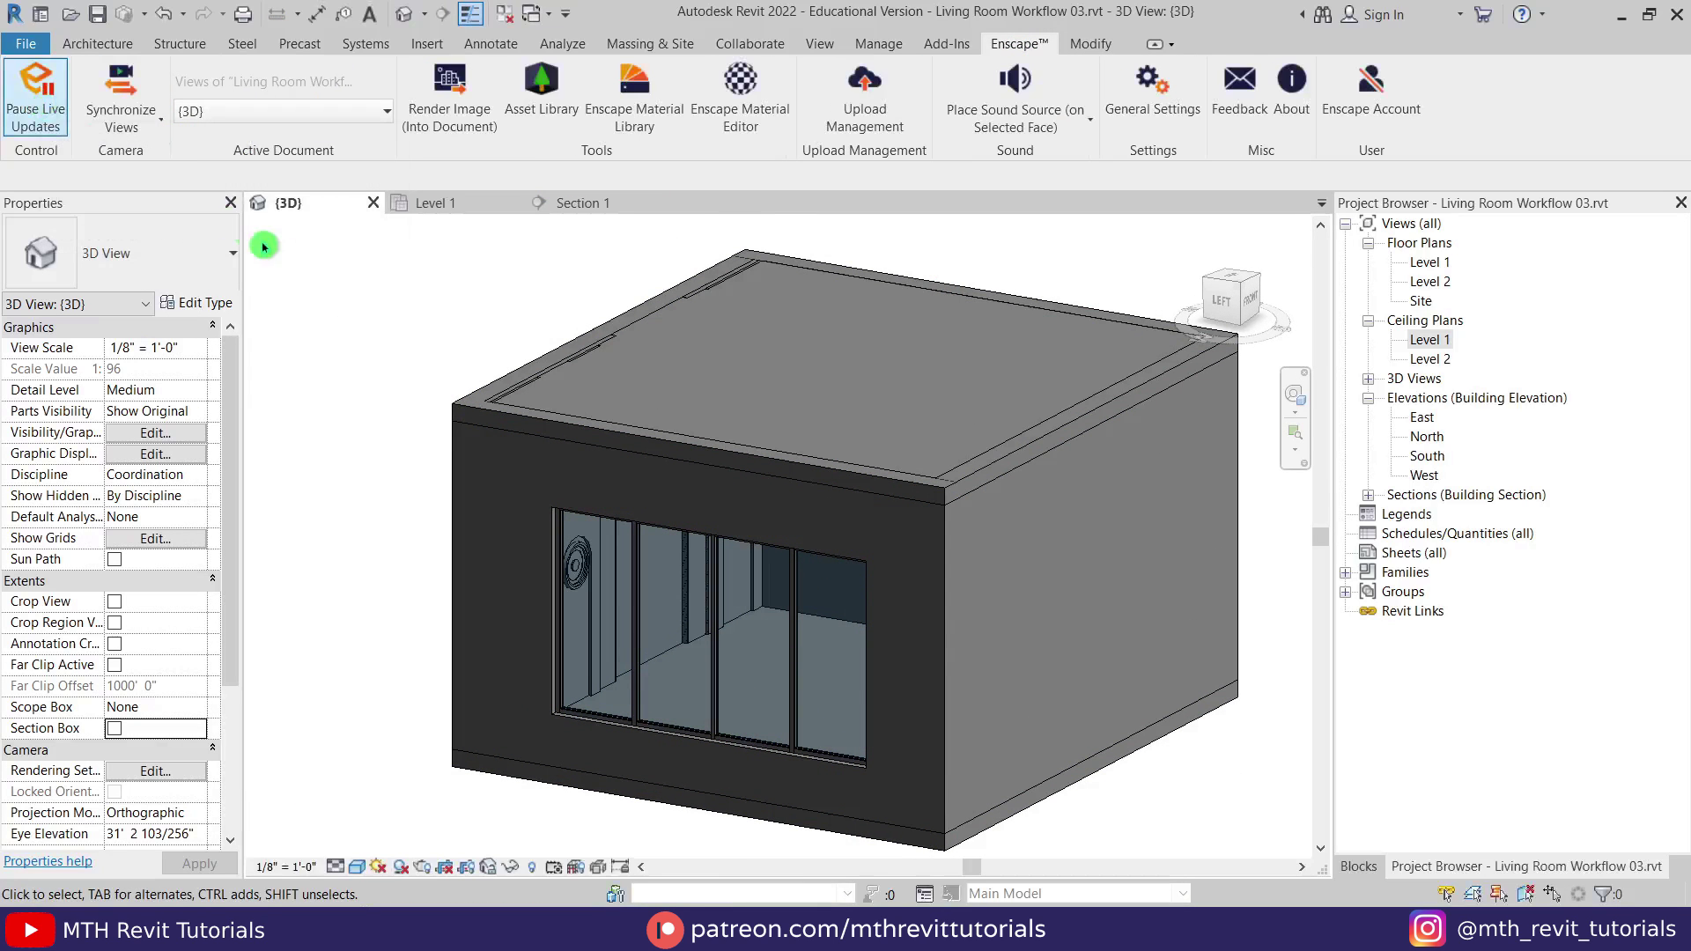
mouse_move(619, 929)
click(699, 853)
right_drag(917, 751, 937, 471)
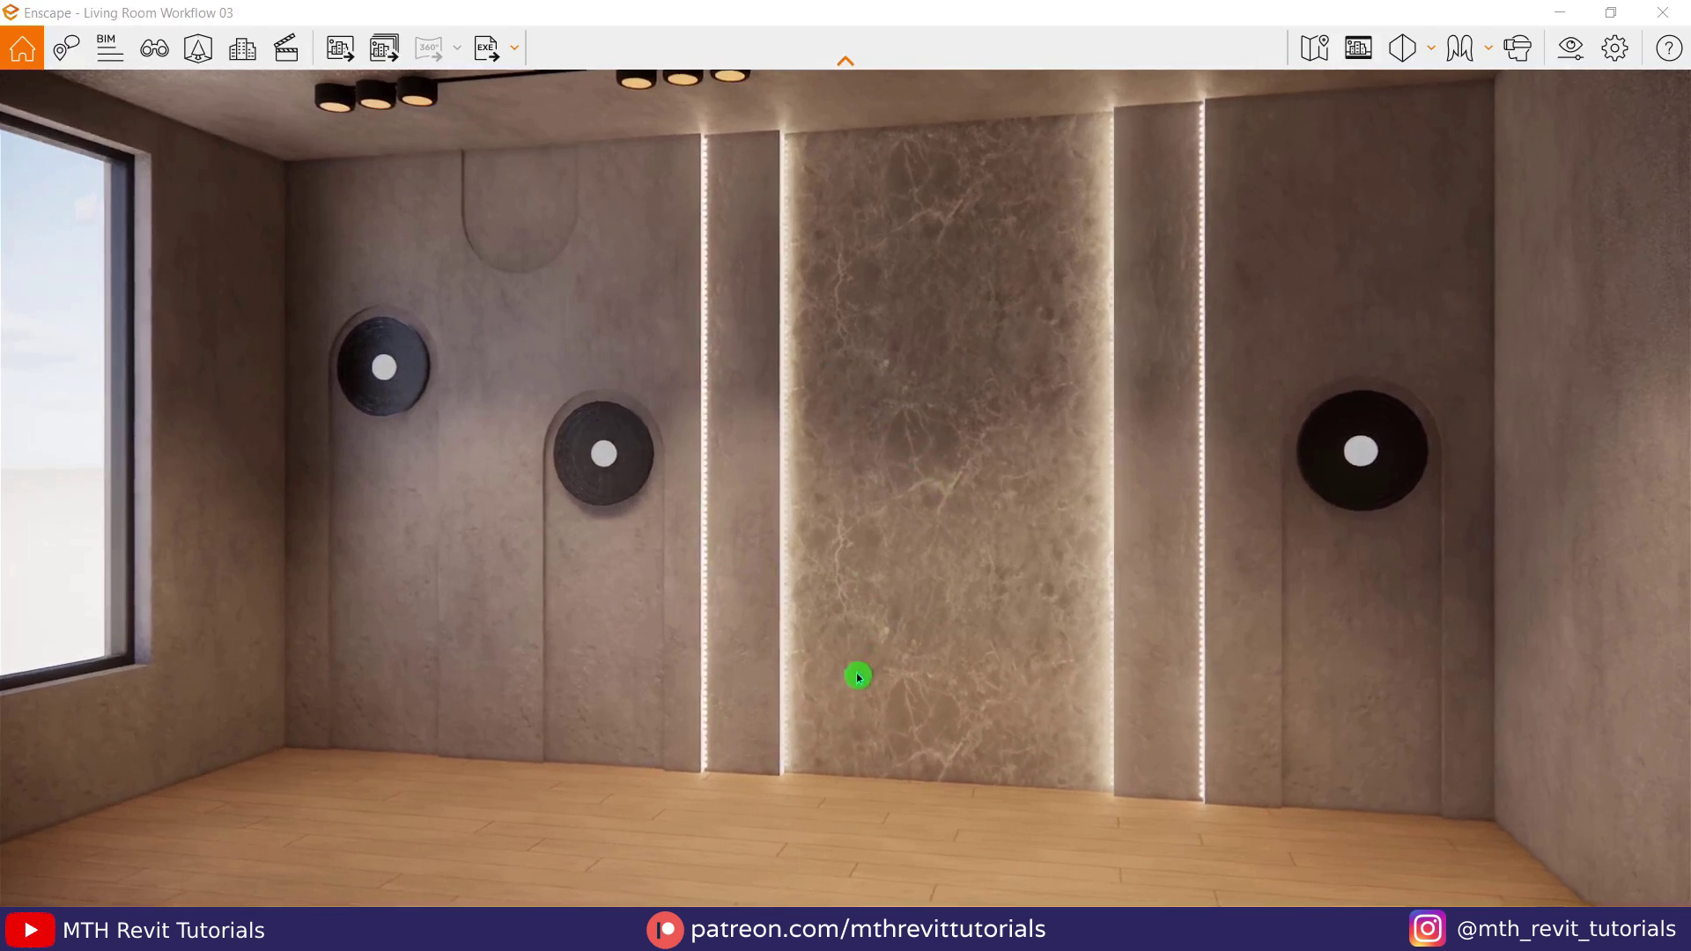
right_drag(1049, 450, 1048, 450)
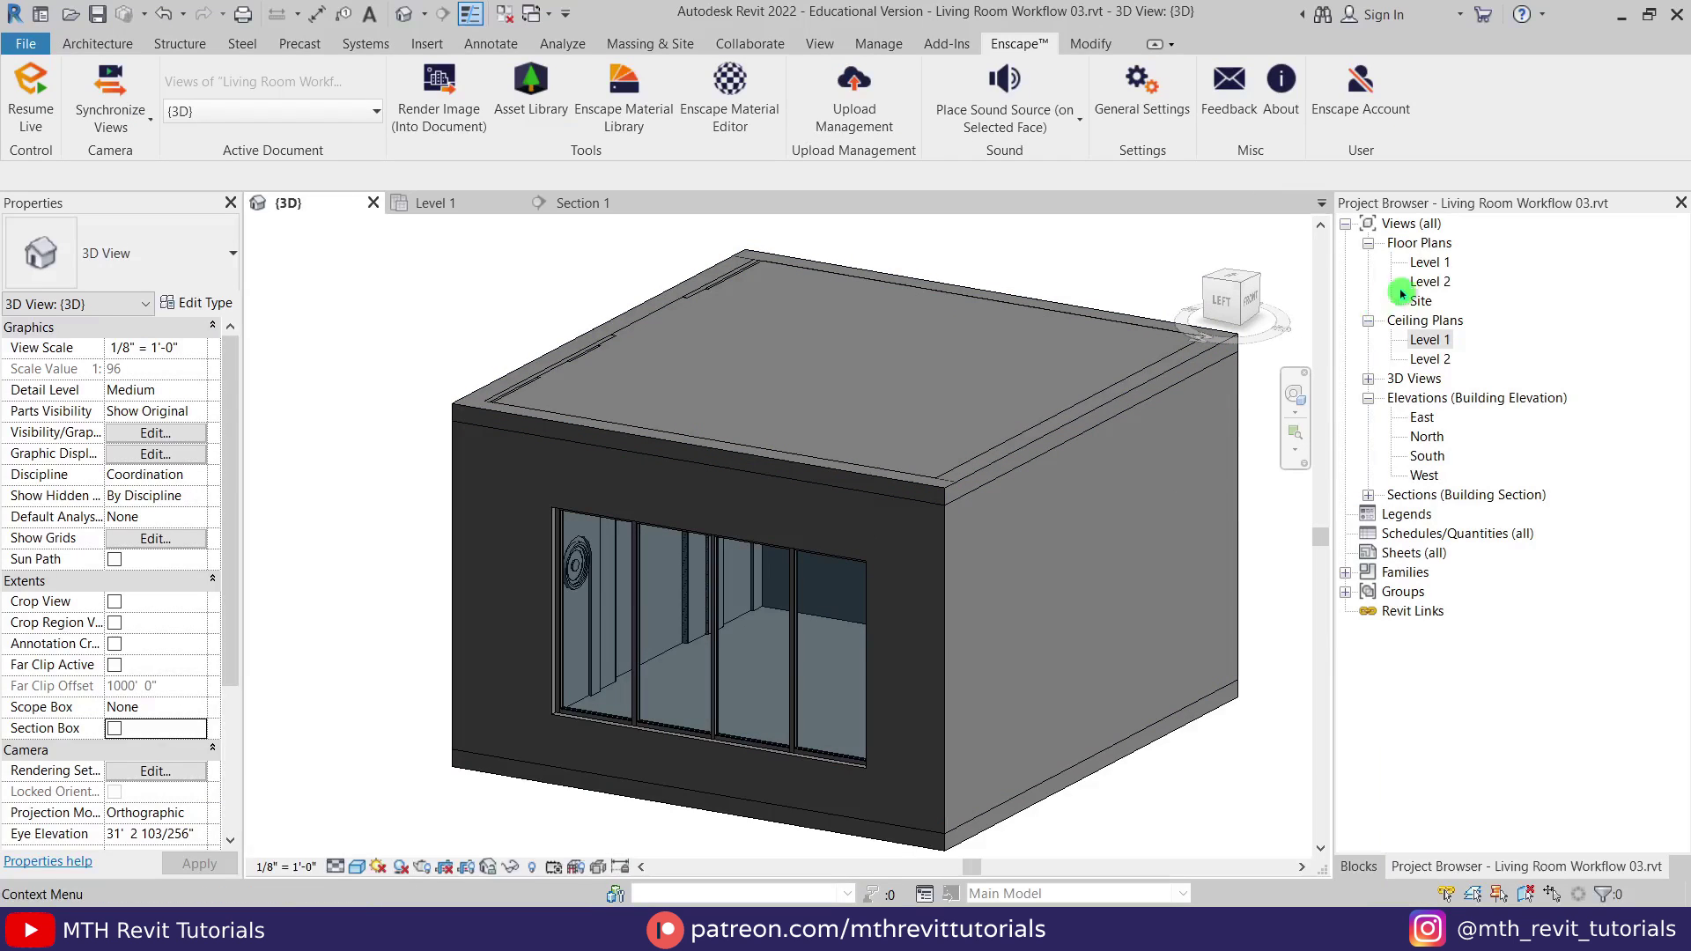
Open the Level 1 floor plan and search the Blocks library for blinds.
double_click(1407, 262)
scroll(766, 489, up, 6)
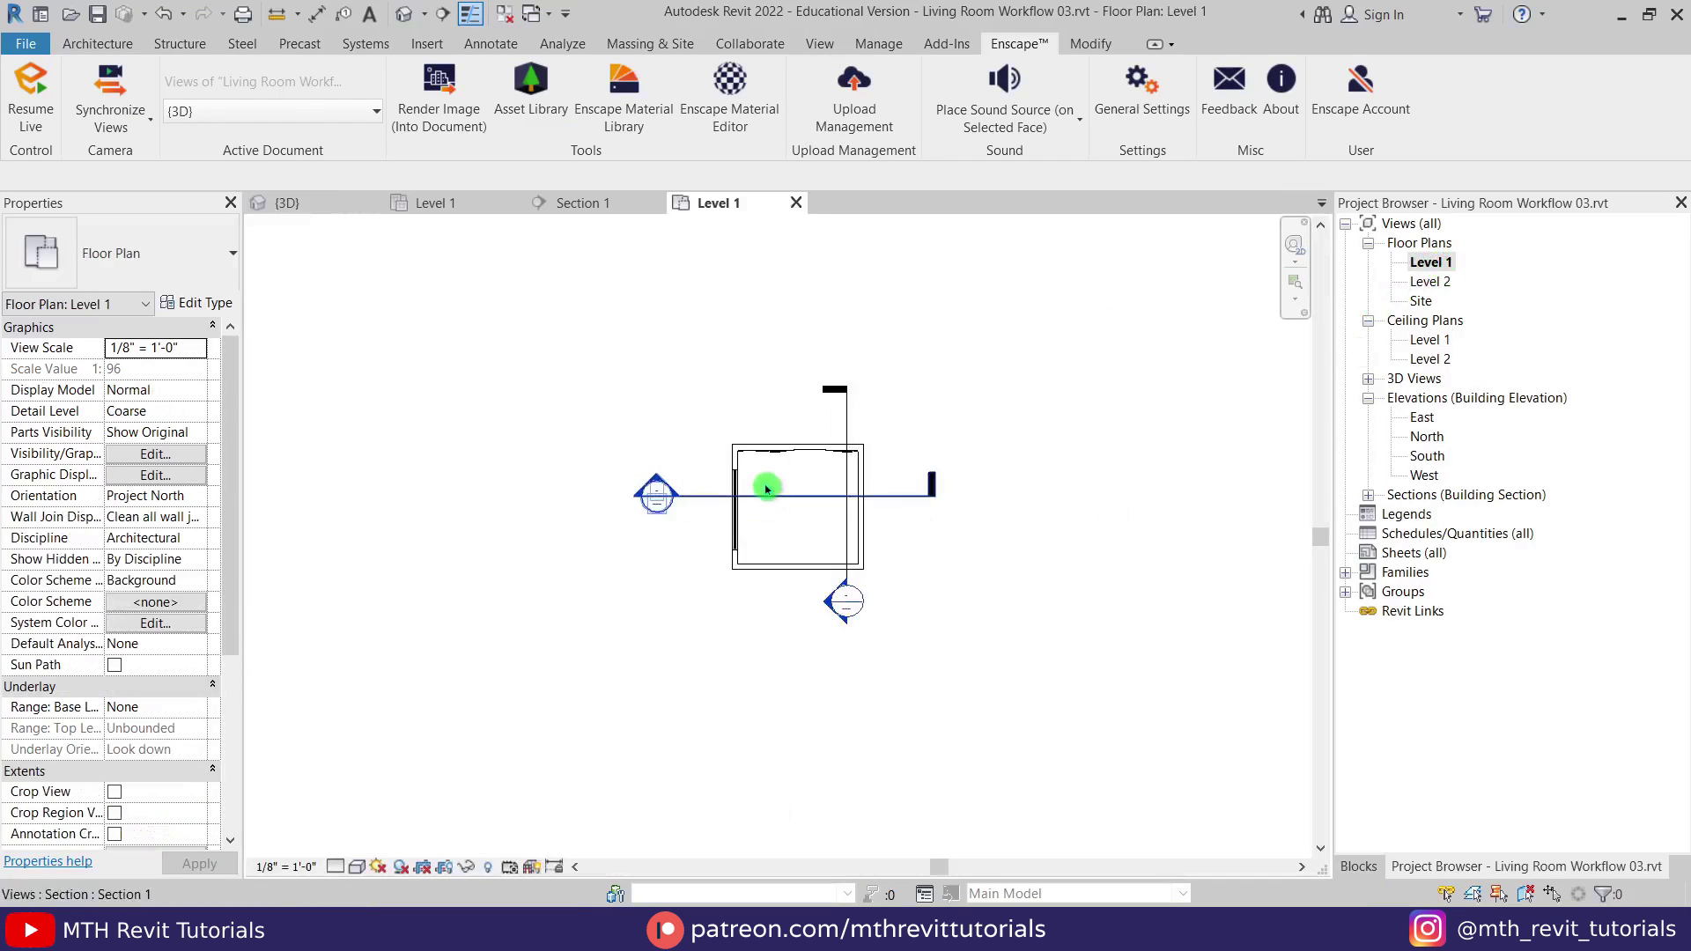
click(1359, 866)
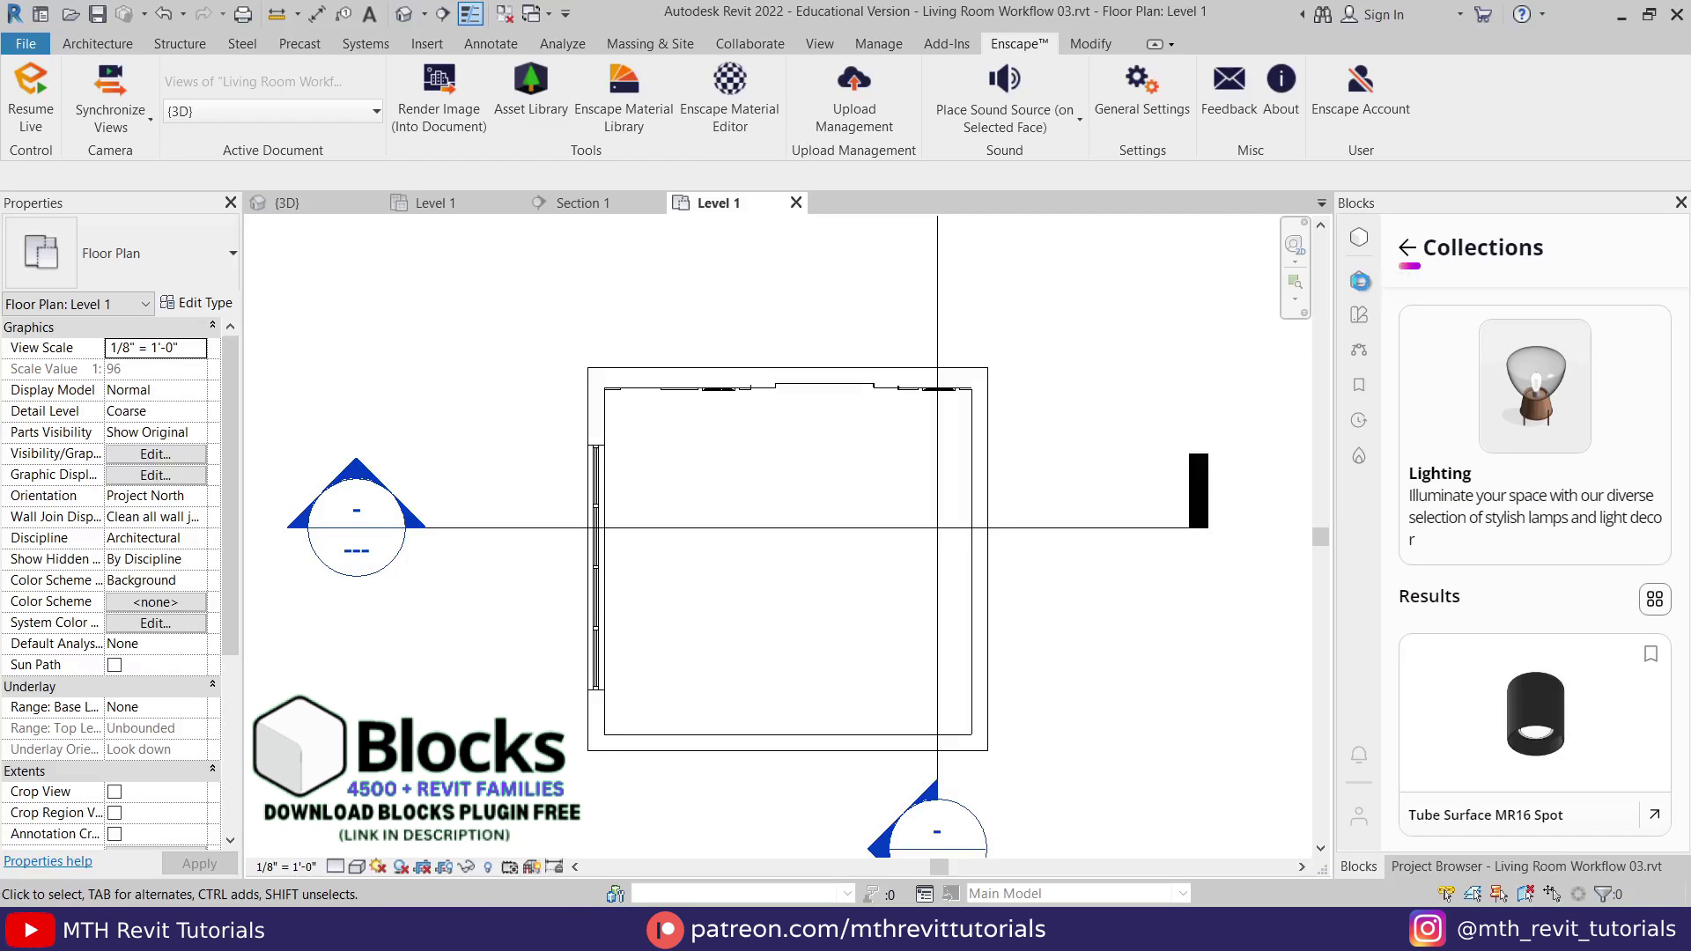
click(1359, 279)
click(1518, 304)
text(sofa)
key(Return)
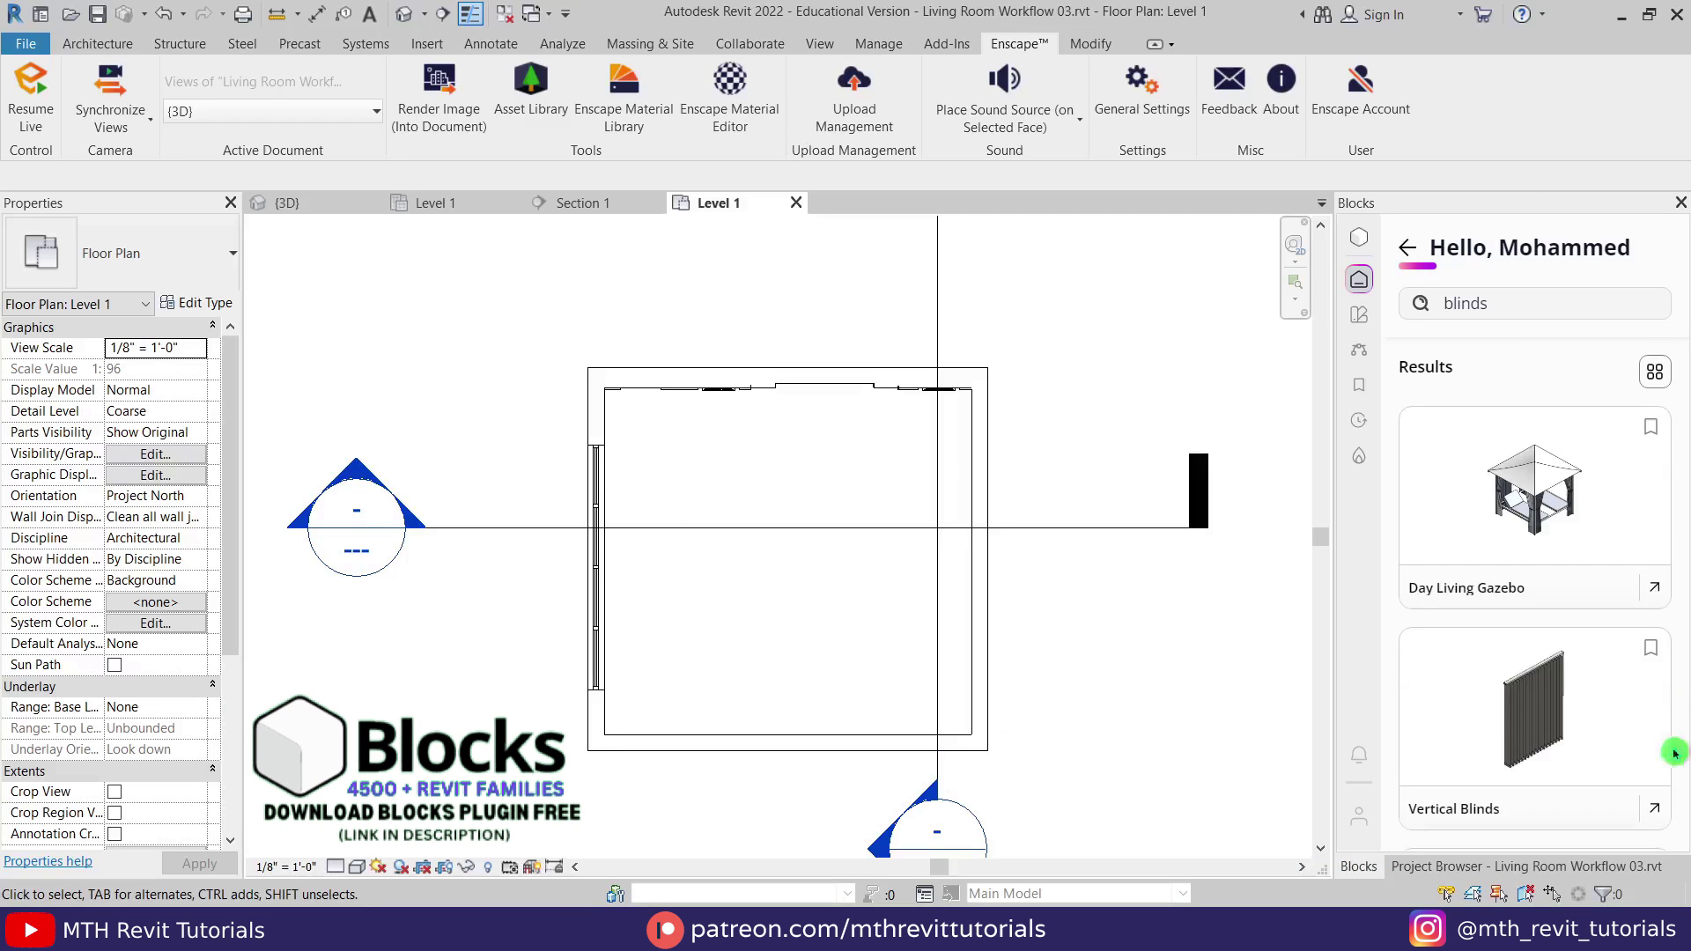
Load the Wooden Blinds family from the Blocks results and place one instance inside the room beside the window.
scroll(1547, 669, down, 8)
scroll(1548, 604, up, 3)
click(1548, 602)
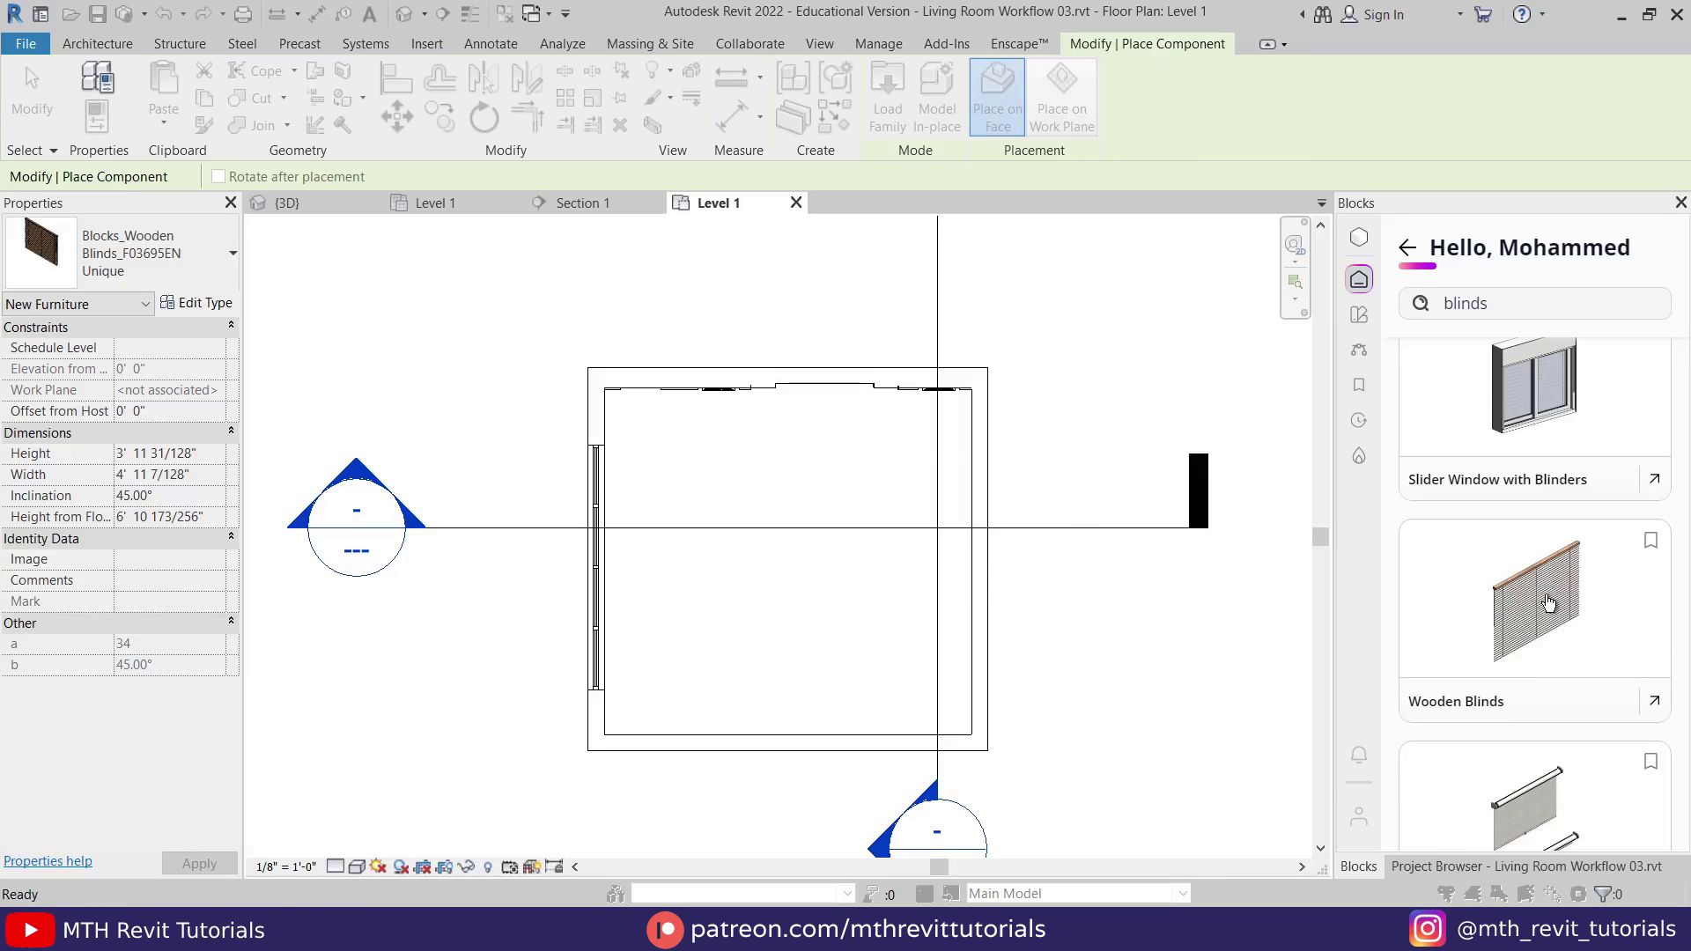
scroll(599, 529, up, 6)
click(596, 425)
key(Escape)
key(Escape)
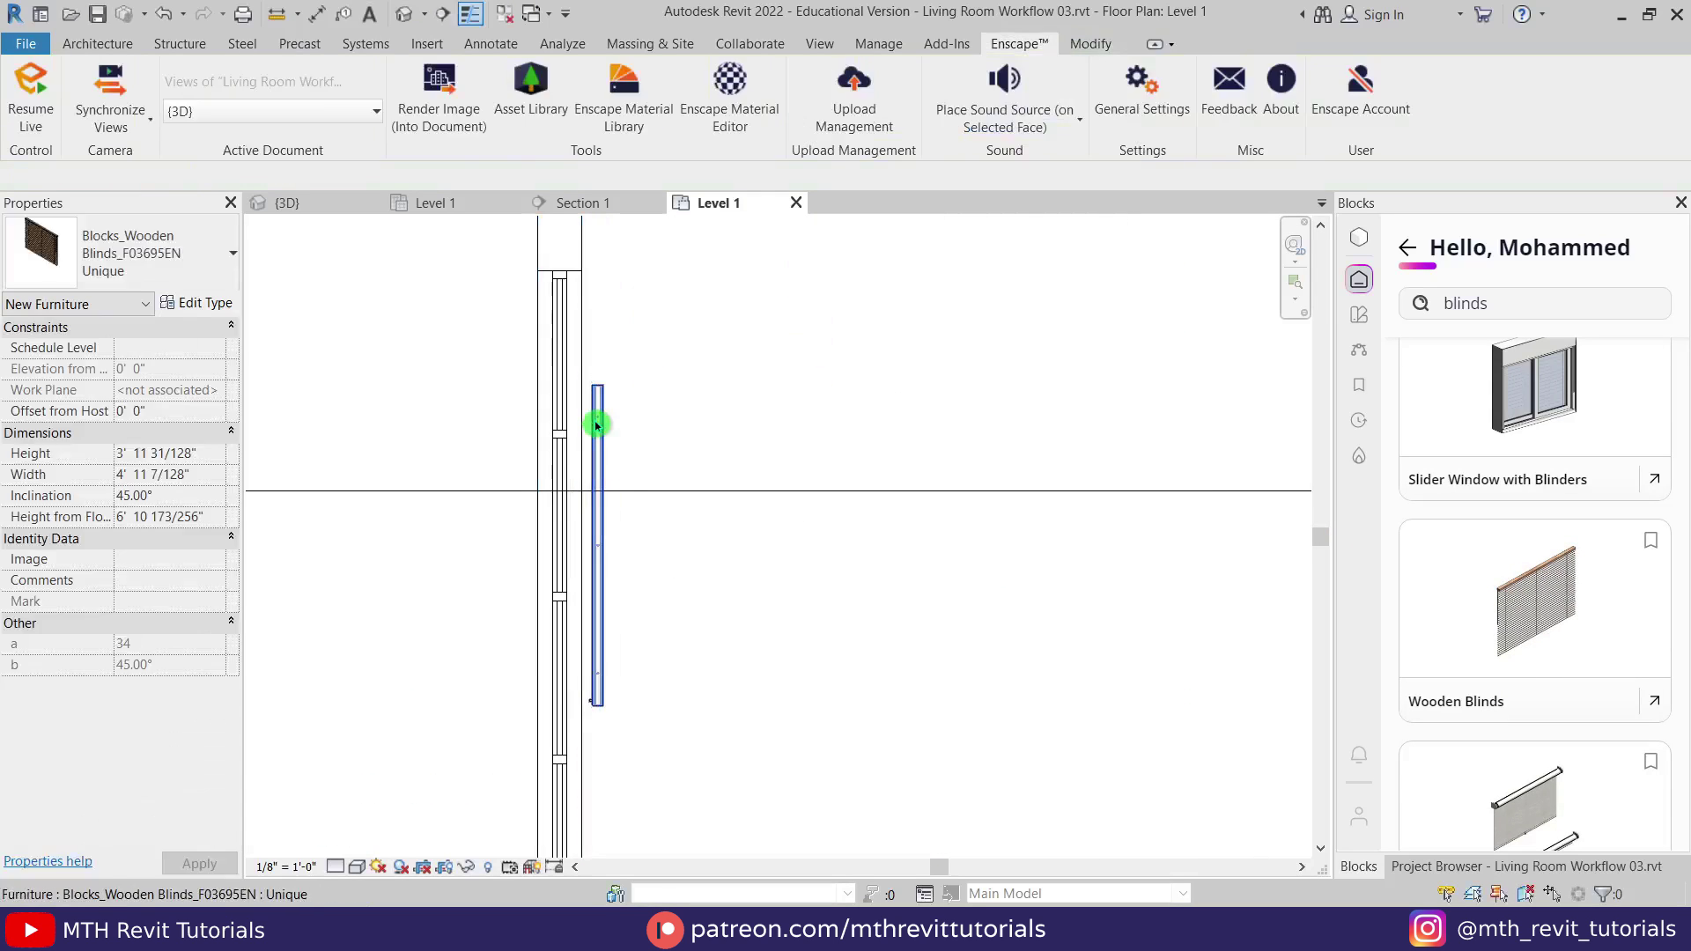
Move the wooden blinds against the inner face of the window wall.
click(597, 425)
key(m)
key(v)
scroll(592, 393, up, 5)
click(597, 352)
click(535, 352)
click(711, 423)
Shift the blinds into the room so that their small rear piece sits on the wall's inner face.
scroll(696, 445, down, 4)
click(658, 690)
scroll(658, 694, up, 6)
key(m)
key(v)
click(527, 629)
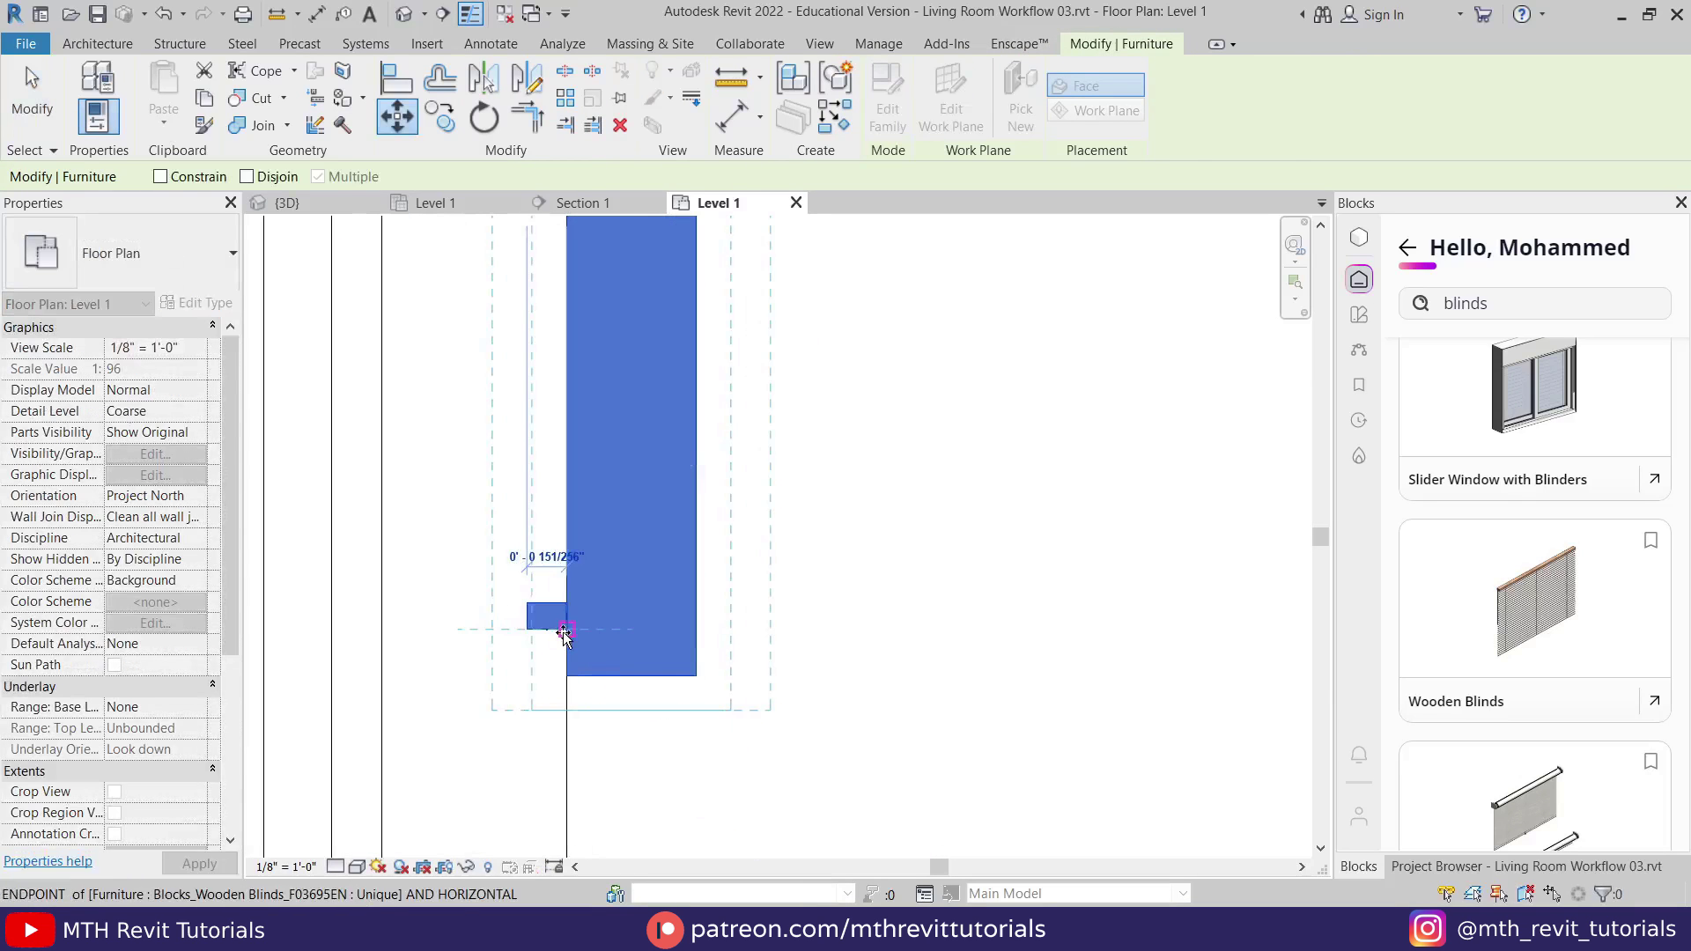
click(566, 631)
click(797, 615)
scroll(797, 615, down, 6)
Set the blinds' width to 11' and centre them along the window.
click(690, 441)
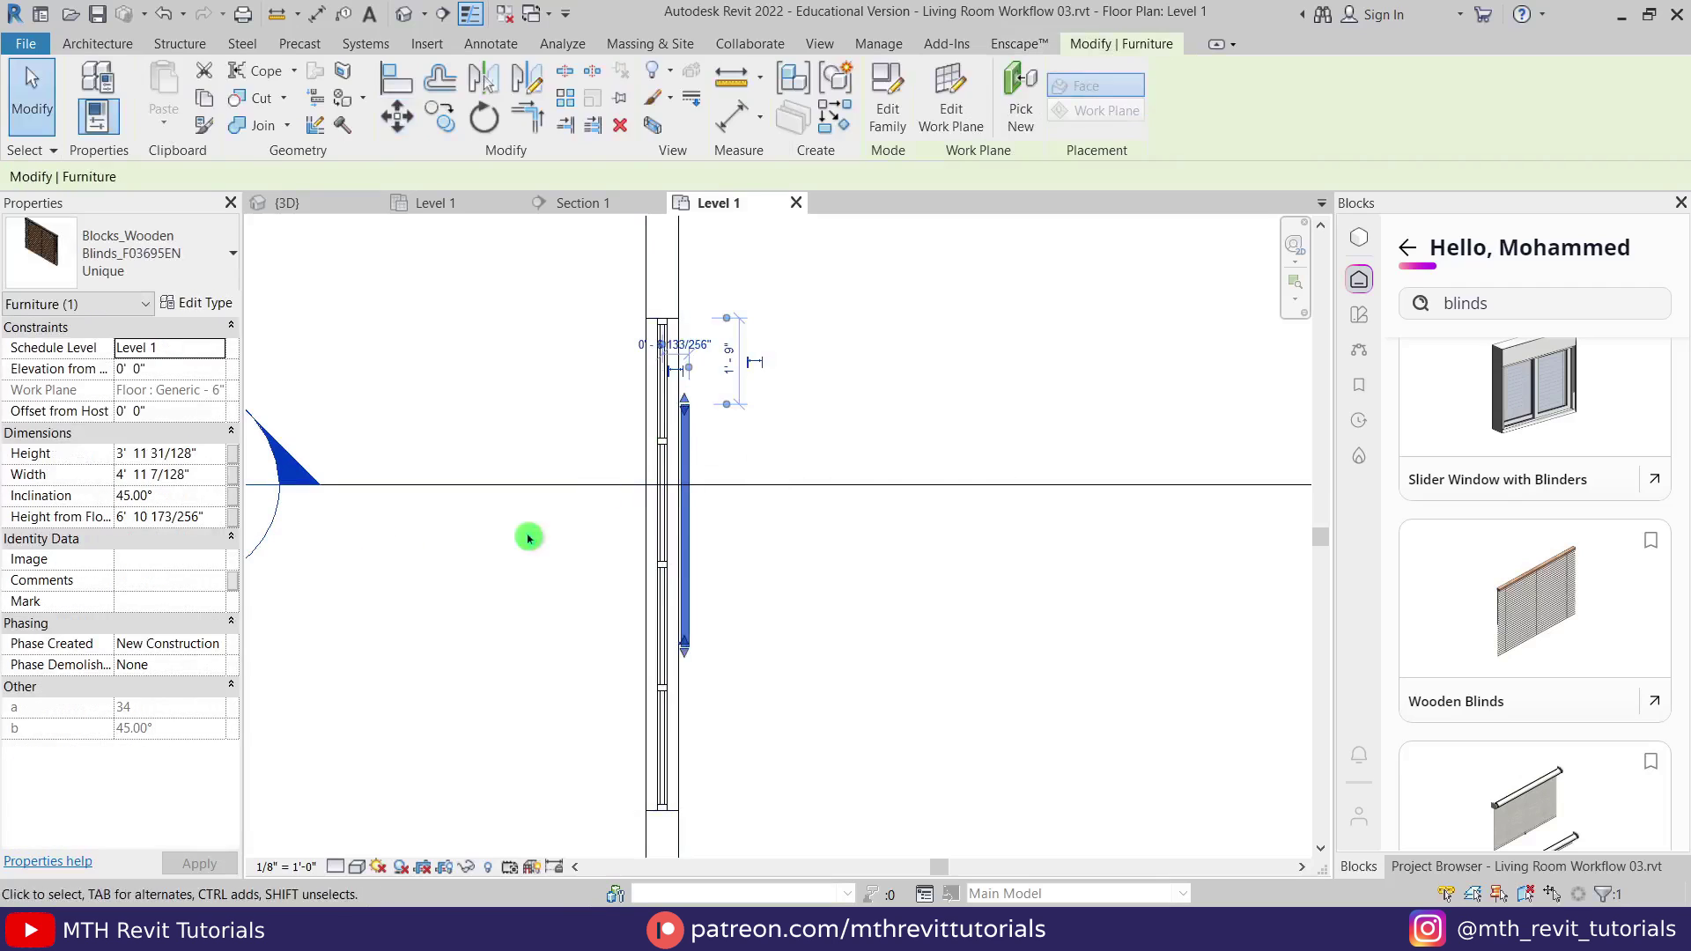
click(202, 474)
text(11)
key(Return)
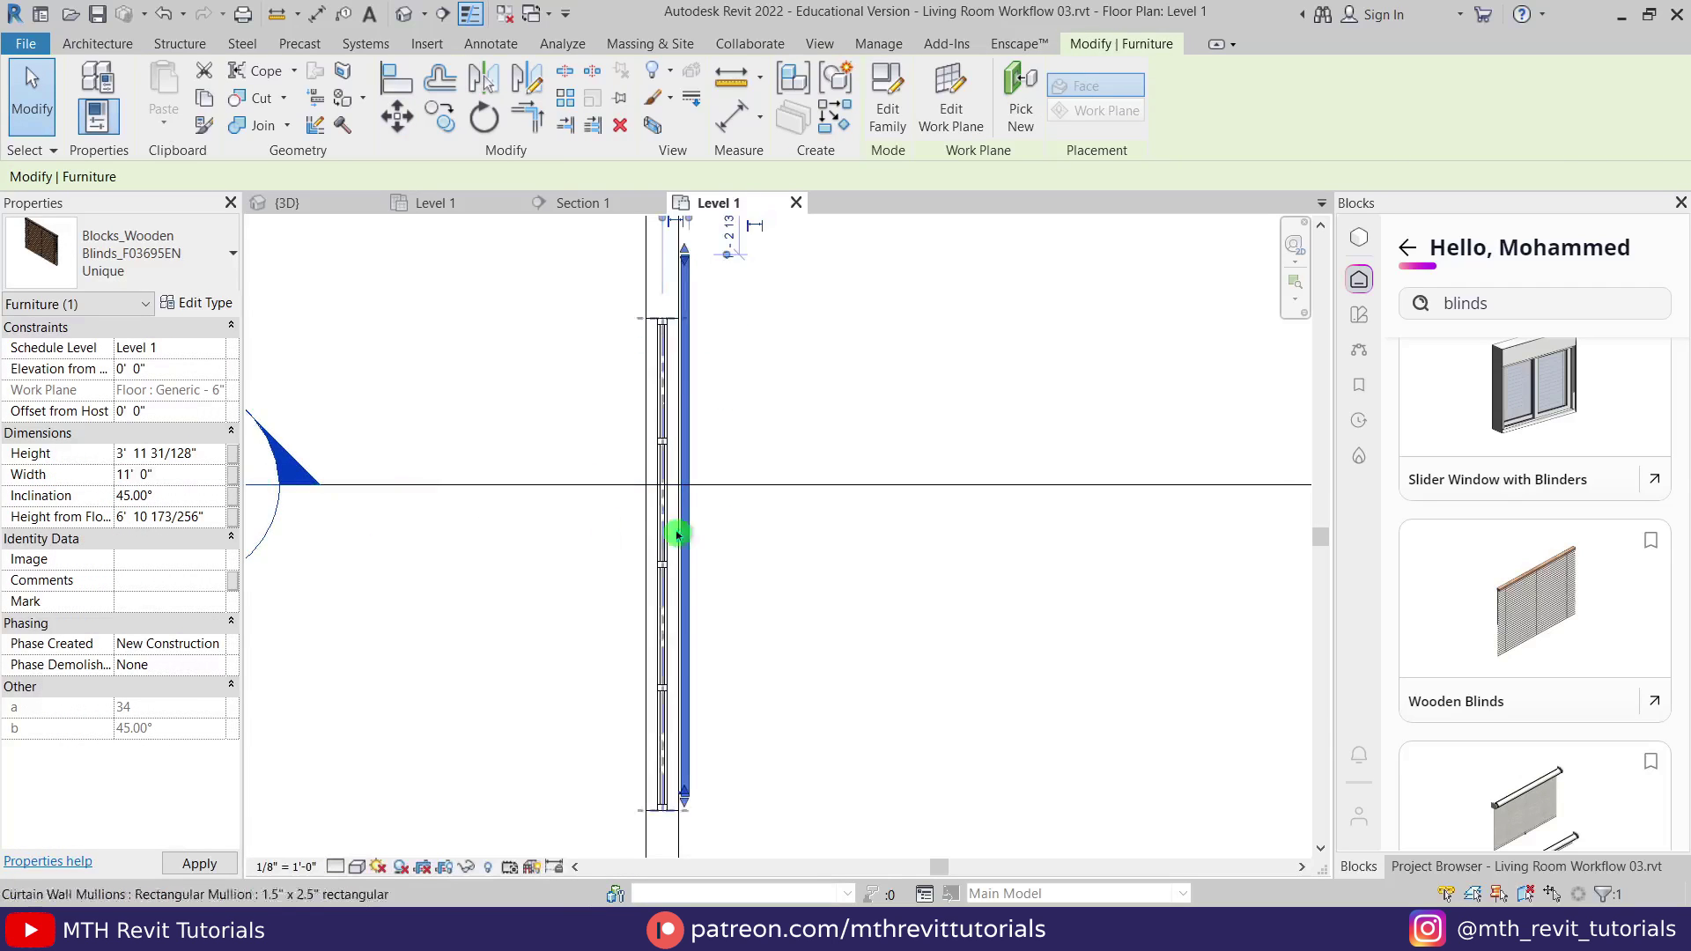
scroll(770, 548, down, 3)
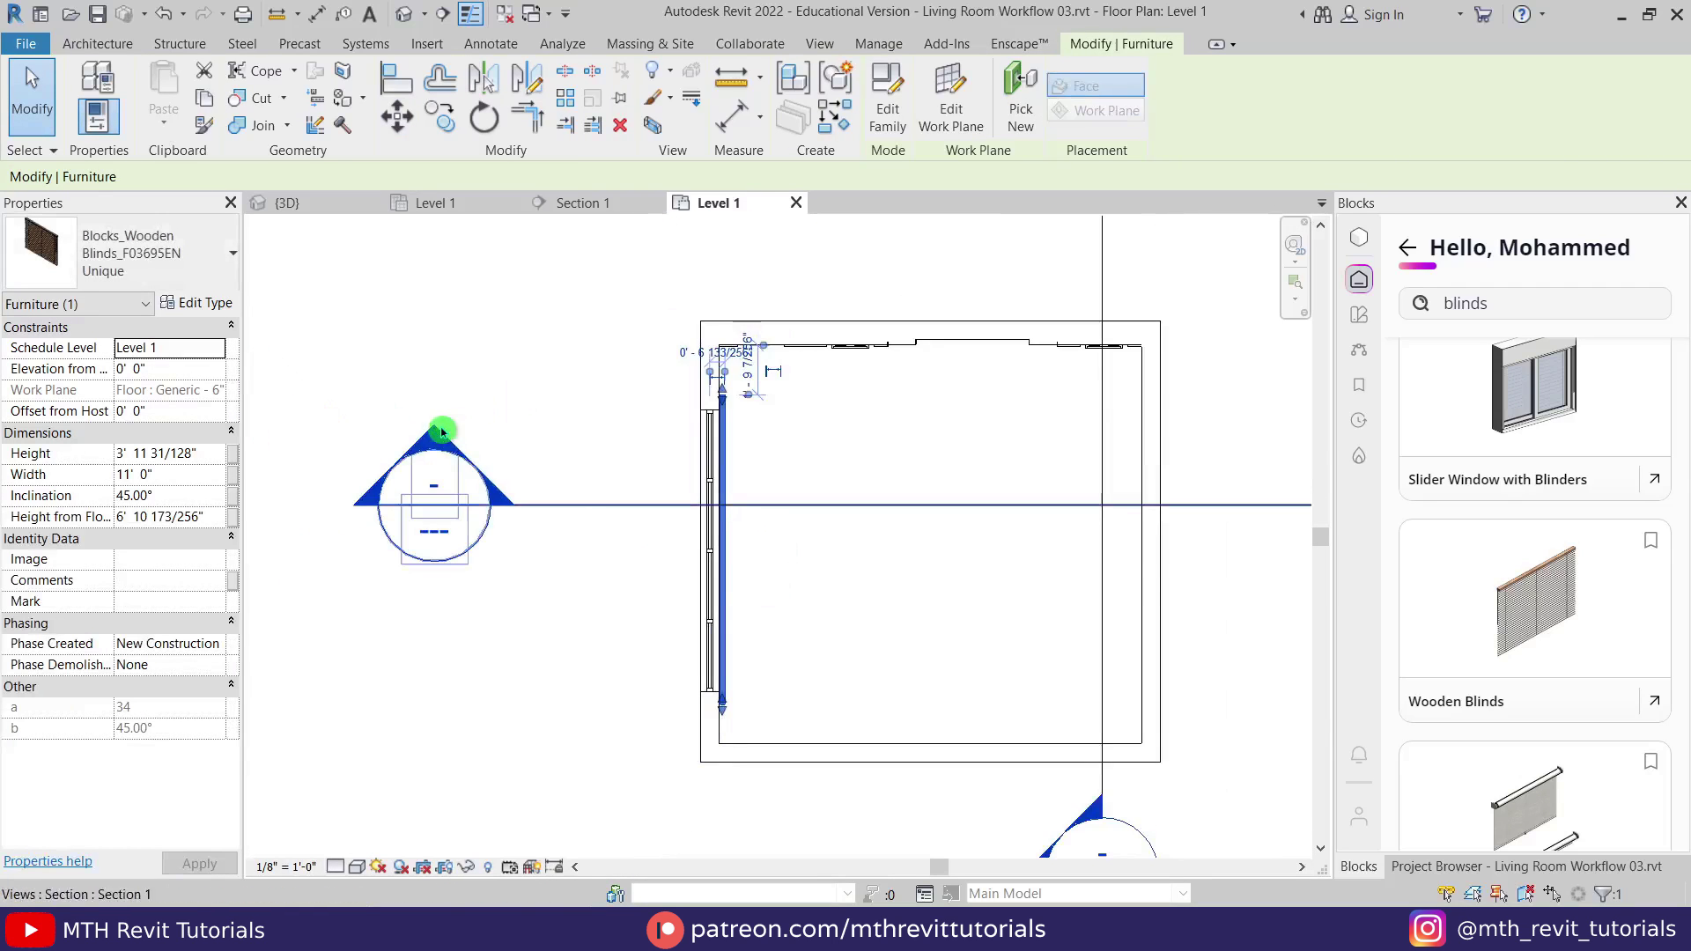
In Section 1, move the blinds up 10" so that they cover the head of the window.
double_click(442, 436)
scroll(528, 564, up, 5)
key(m)
key(v)
scroll(520, 535, down, 6)
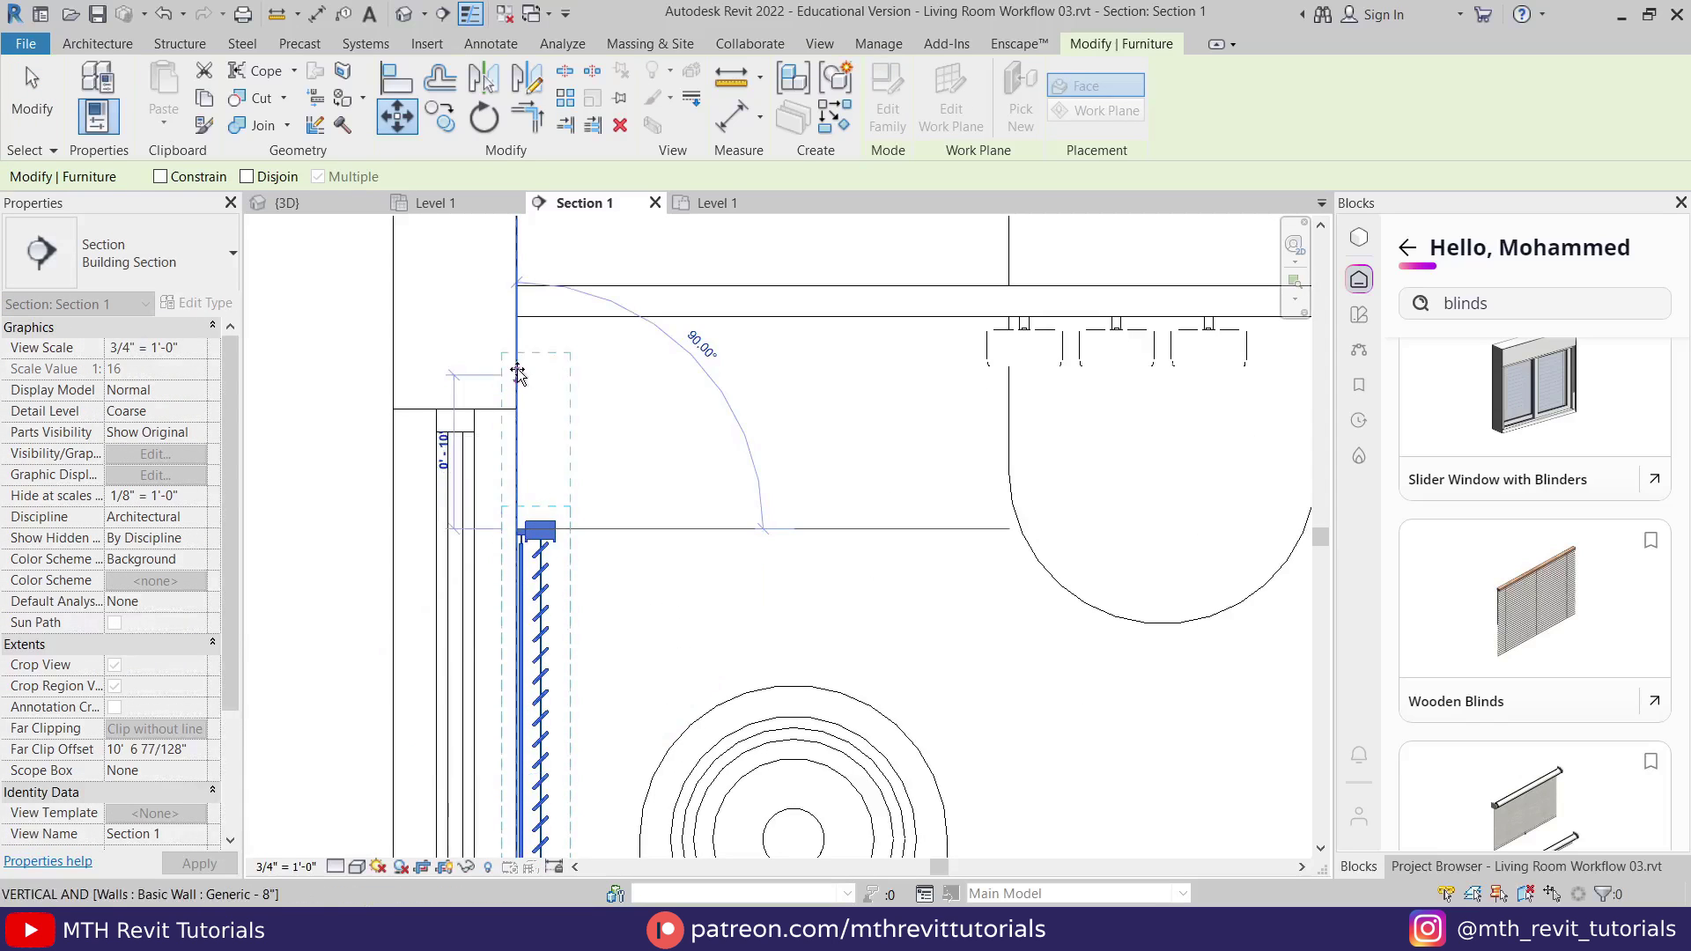
key(Escape)
key(Escape)
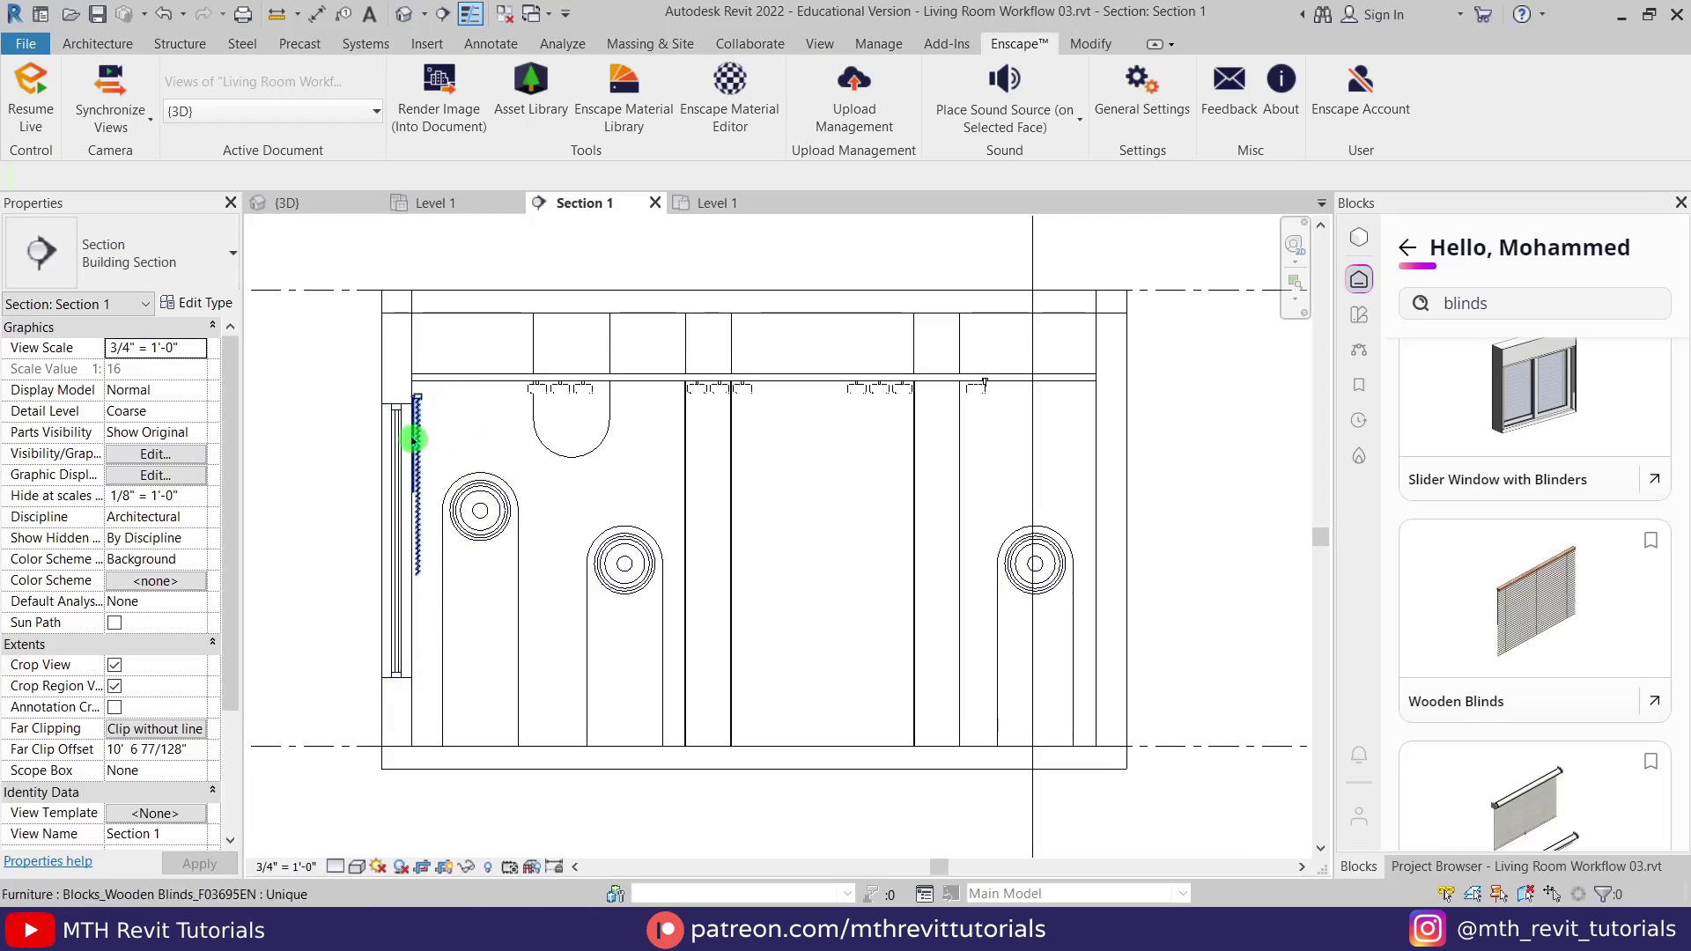
Return to the 3D view, resume Enscape live updates and examine the blinds on the window.
click(406, 15)
shift+middle_drag(581, 567, 726, 559)
click(30, 88)
drag(648, 340, 366, 340)
click(620, 929)
click(498, 824)
scroll(538, 693, up, 5)
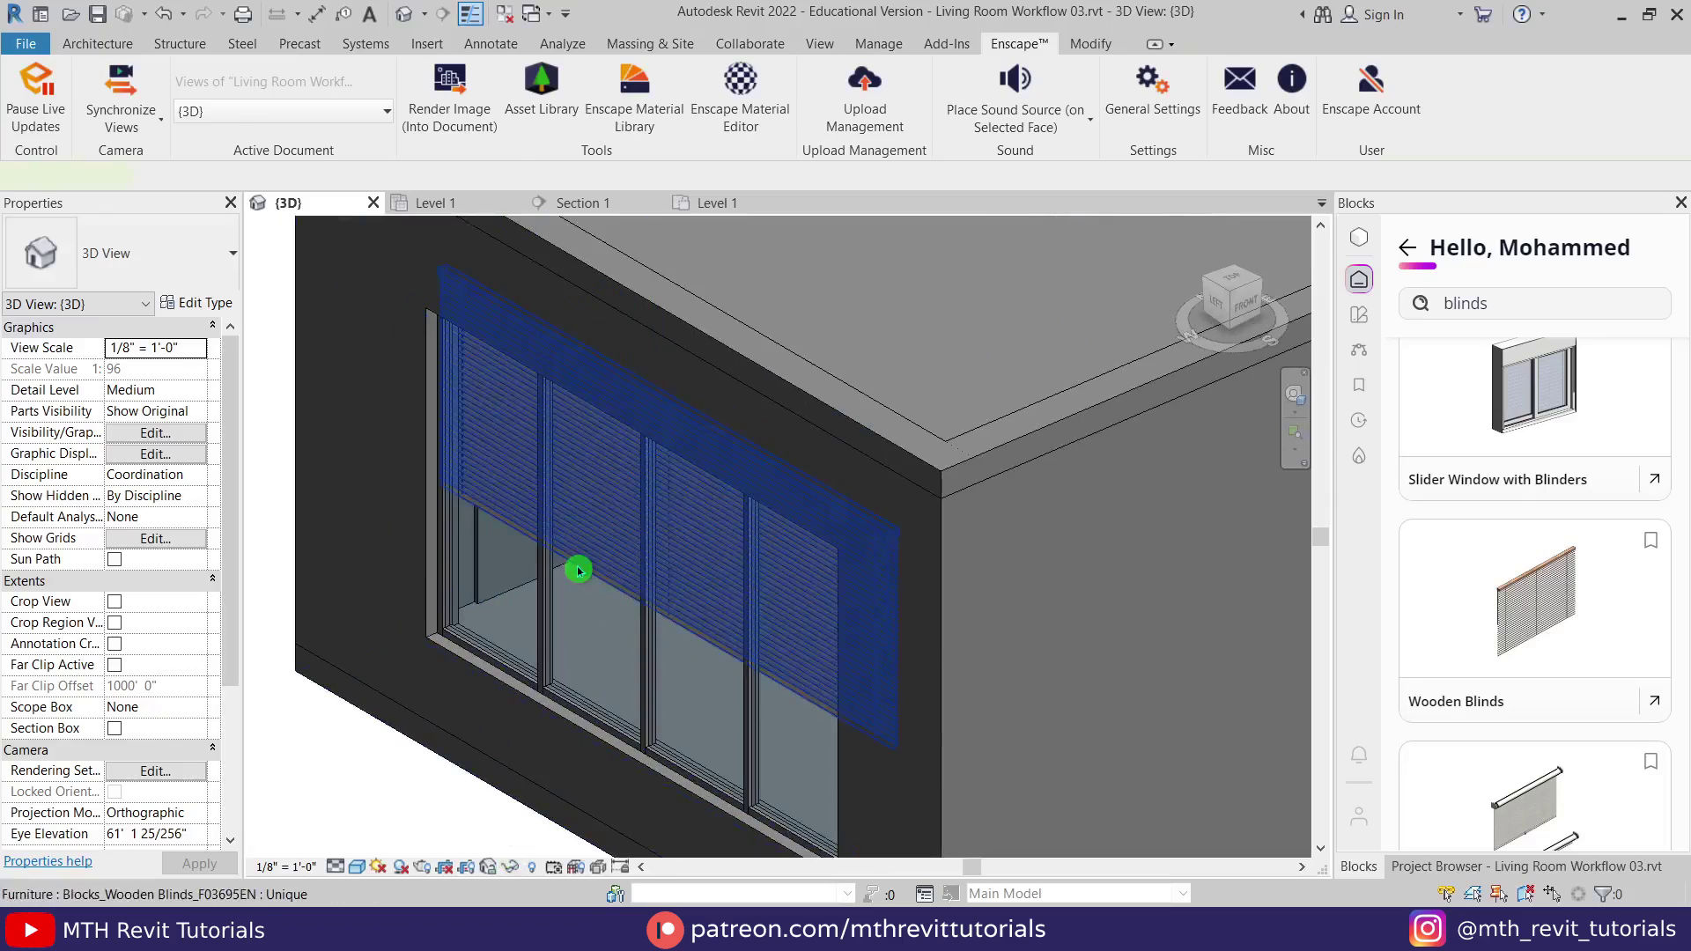
Set the wooden blinds' head rail, blinds and controls materials to 00 - Metal in the type properties.
click(578, 573)
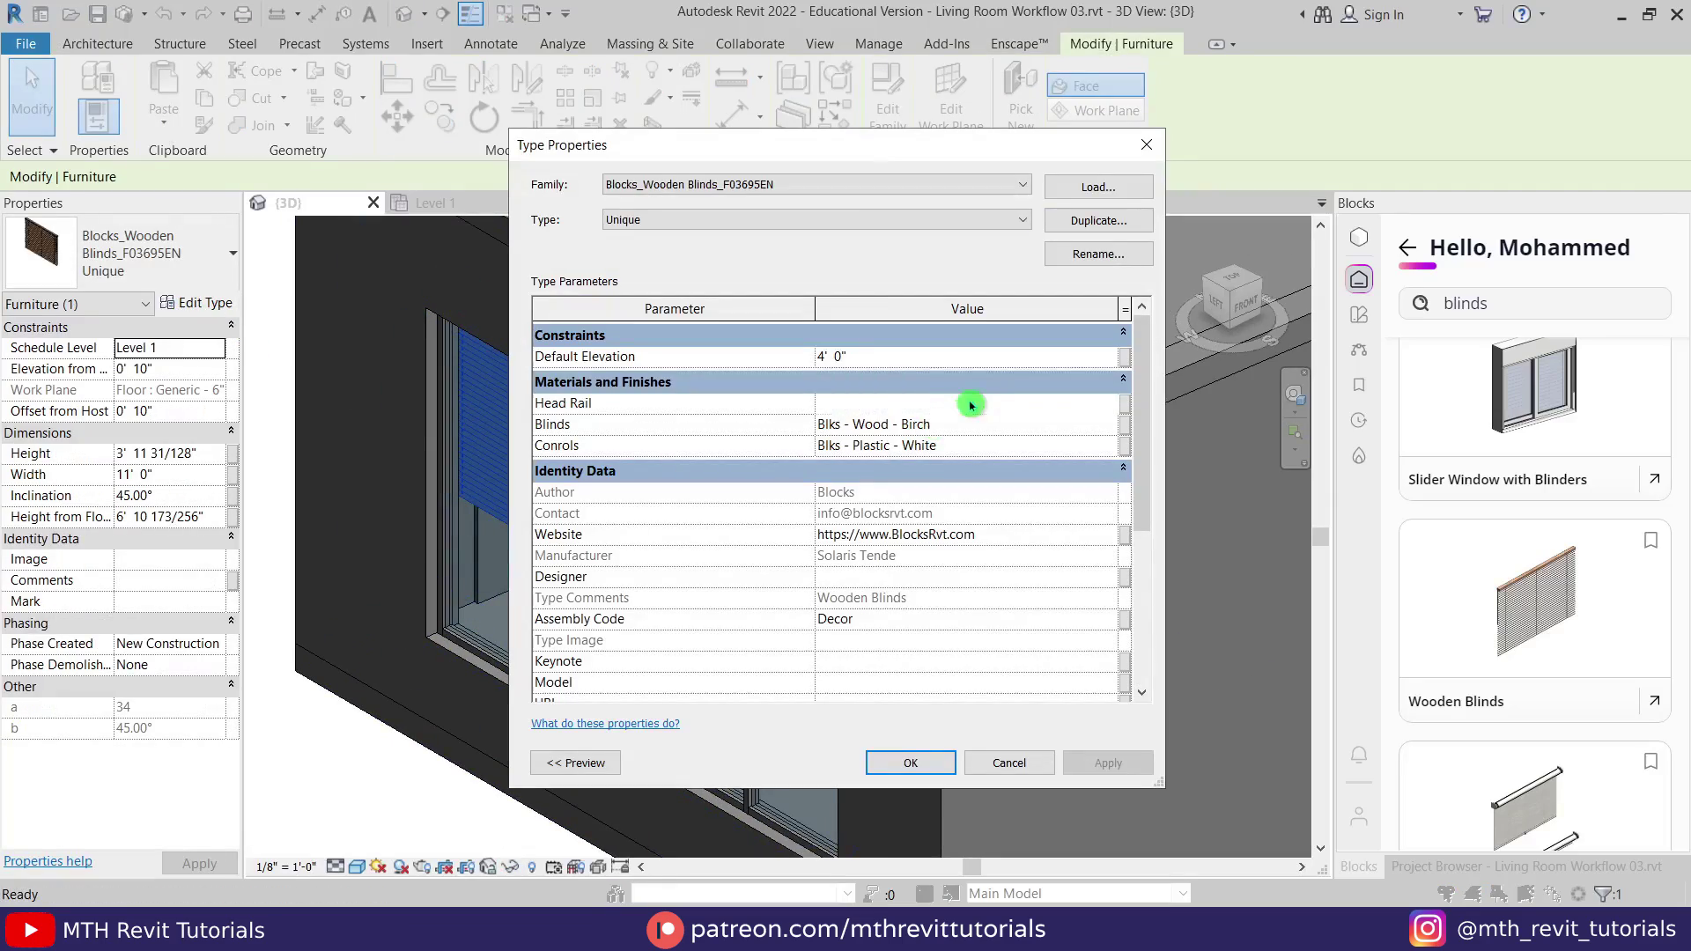
click(944, 402)
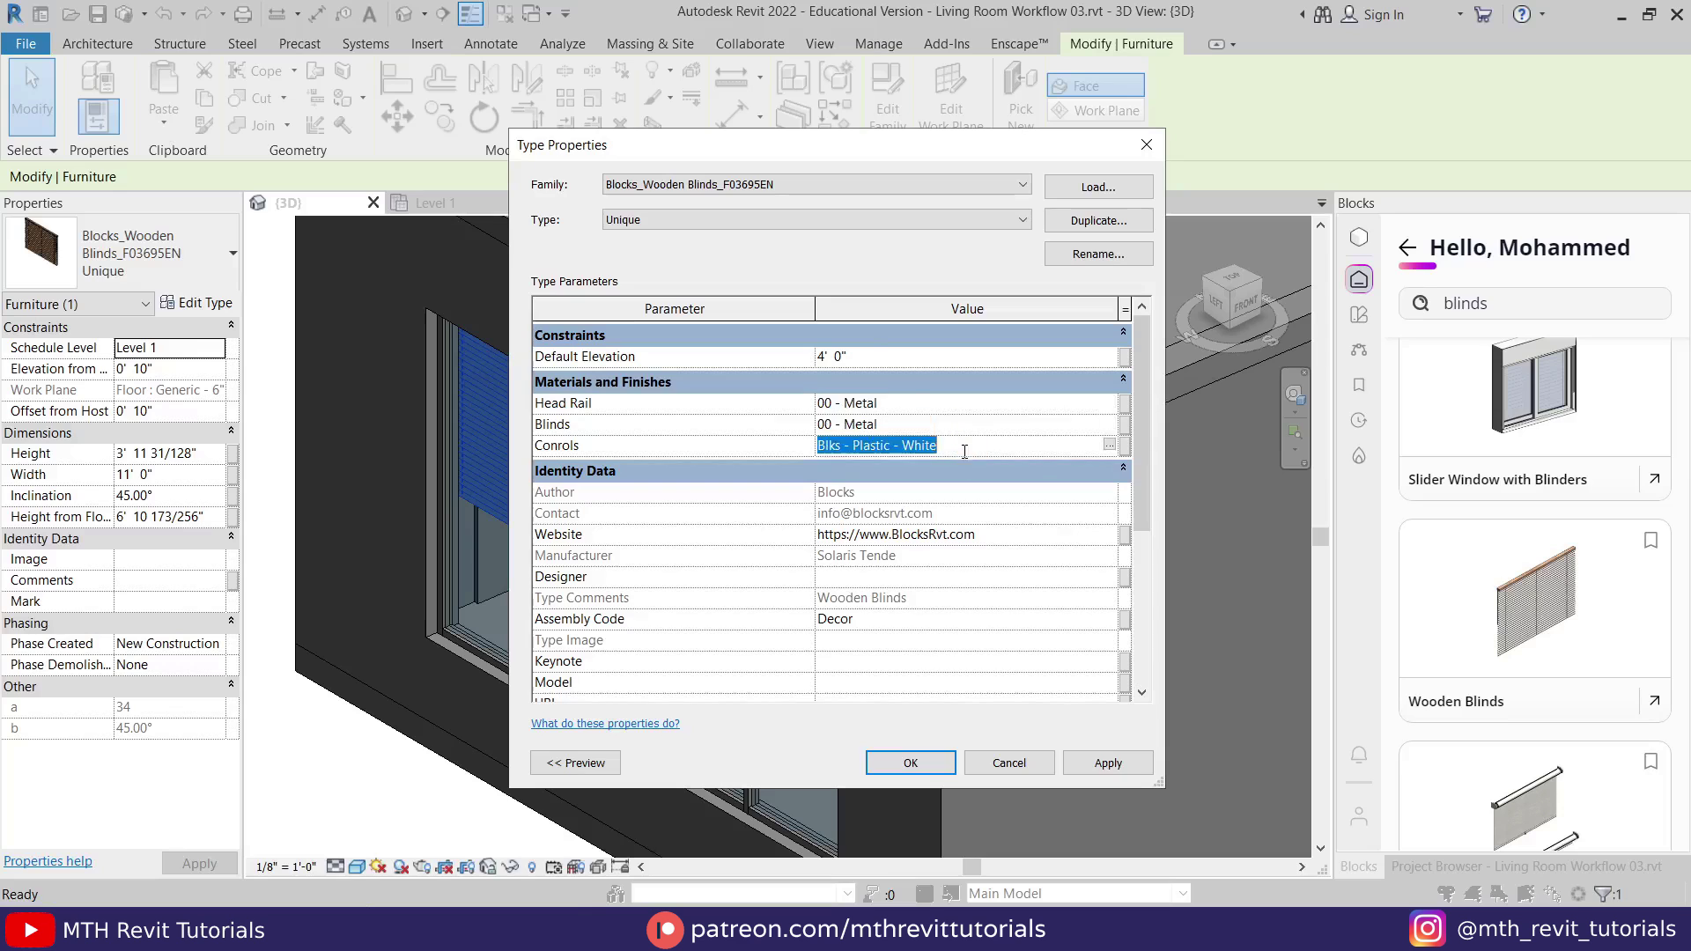
click(916, 766)
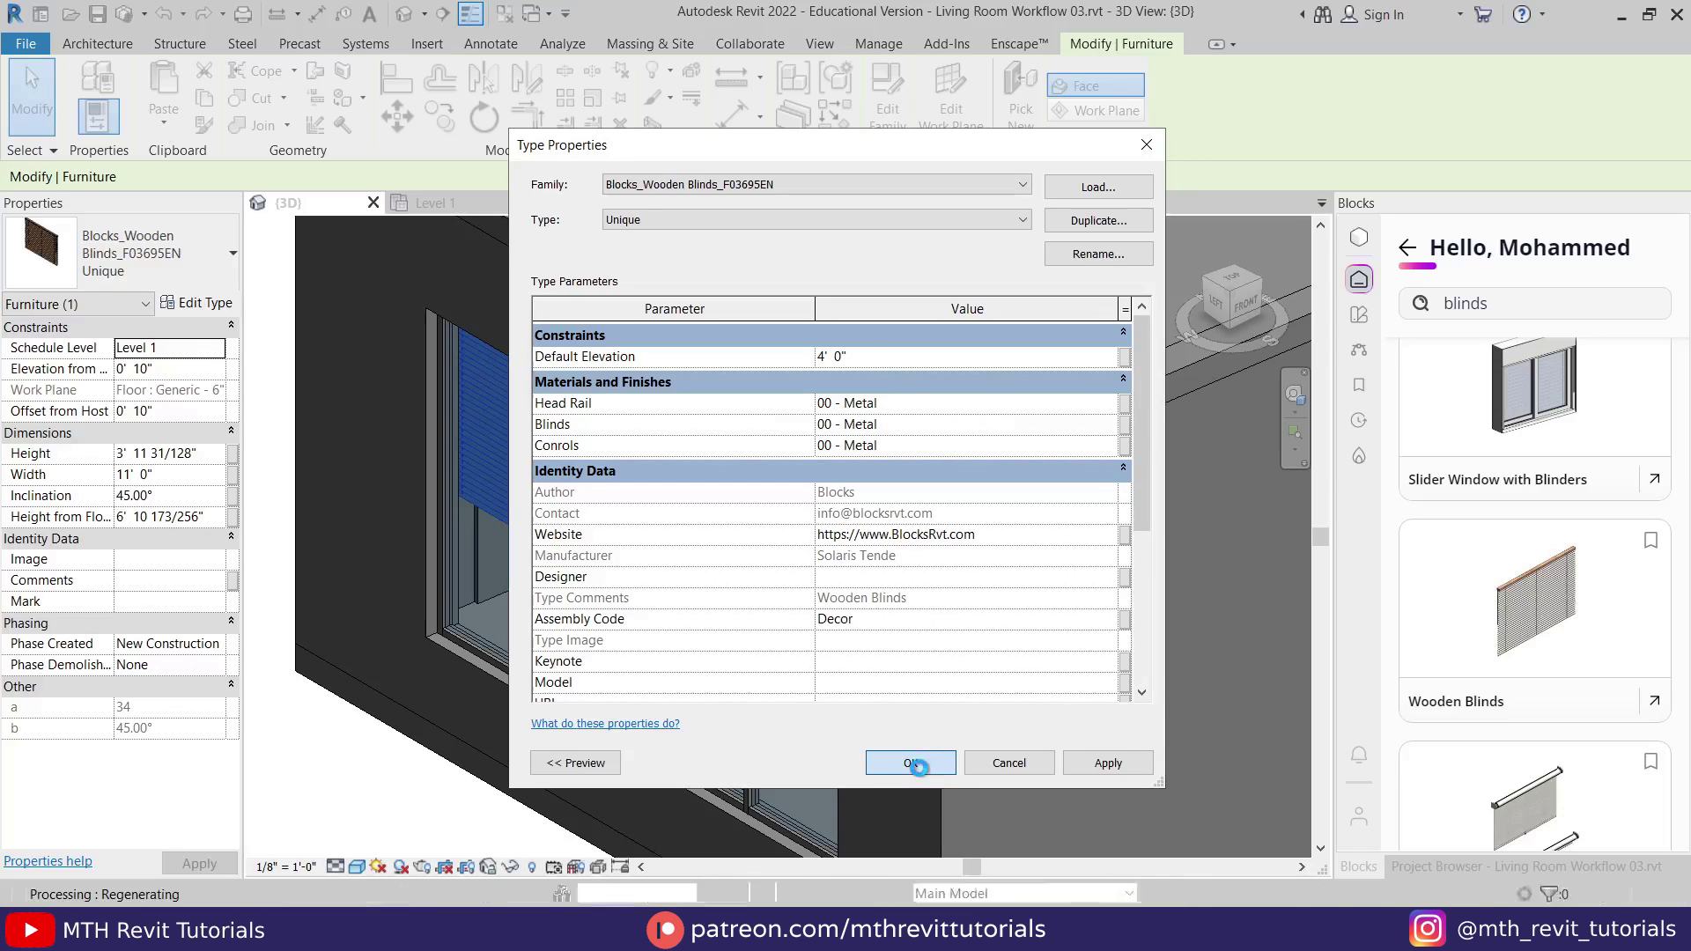
click(187, 266)
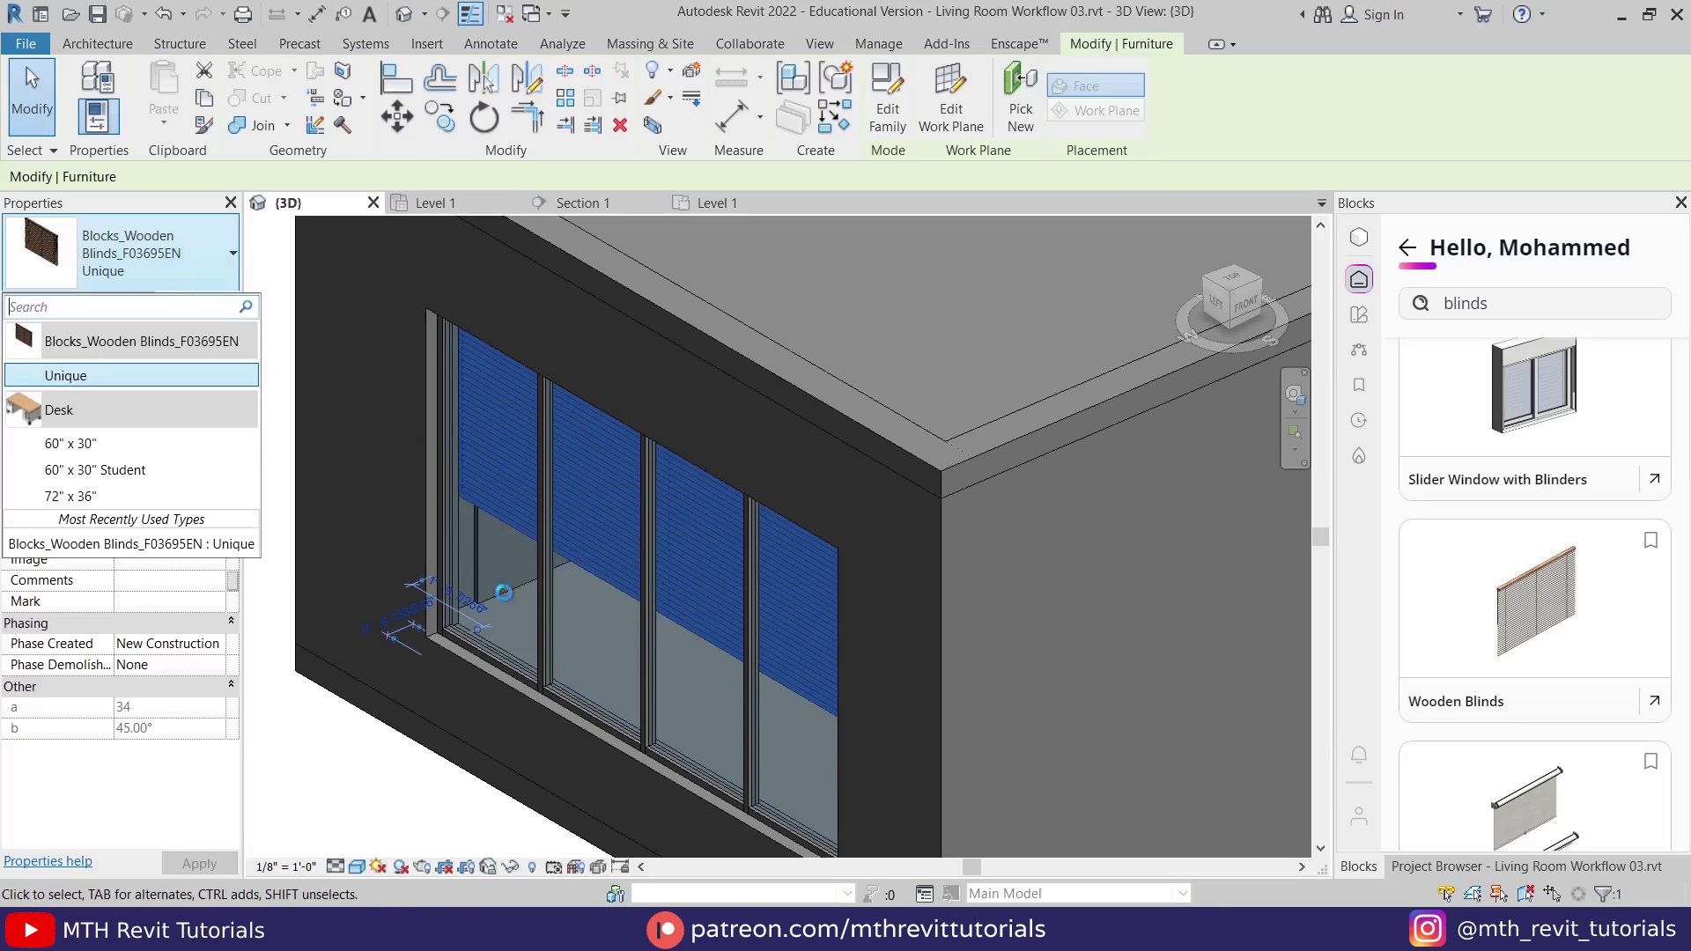
click(302, 417)
click(391, 755)
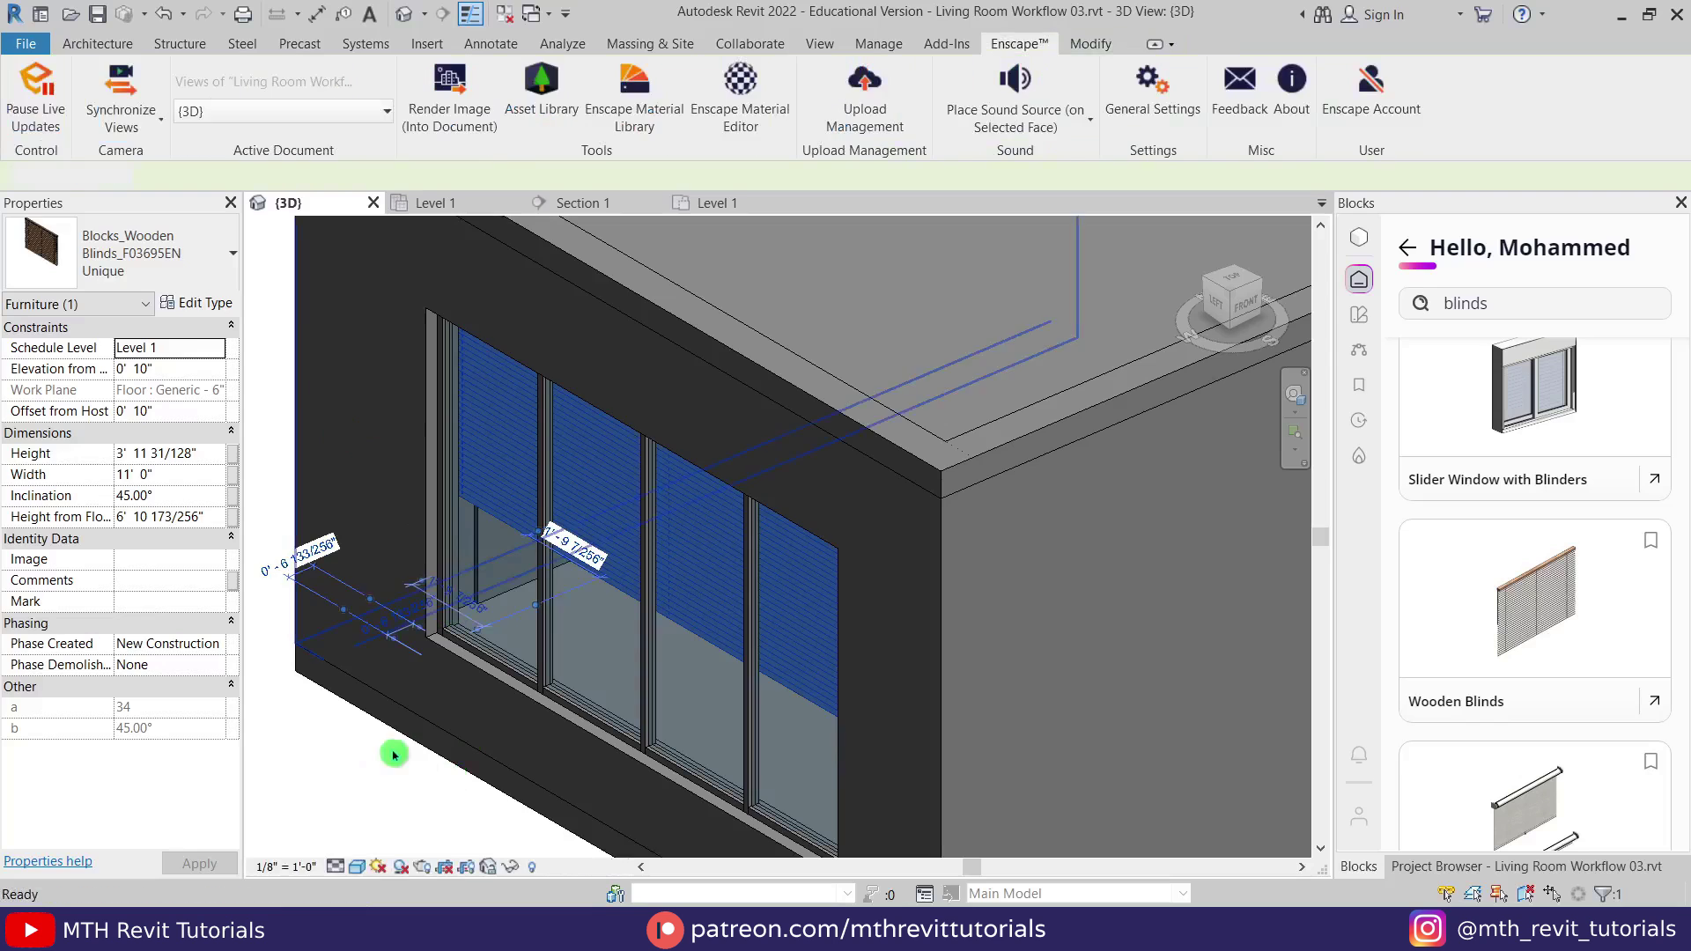
Set the height of the window's wooden blinds to 3' 6".
click(617, 583)
click(209, 453)
text(4)
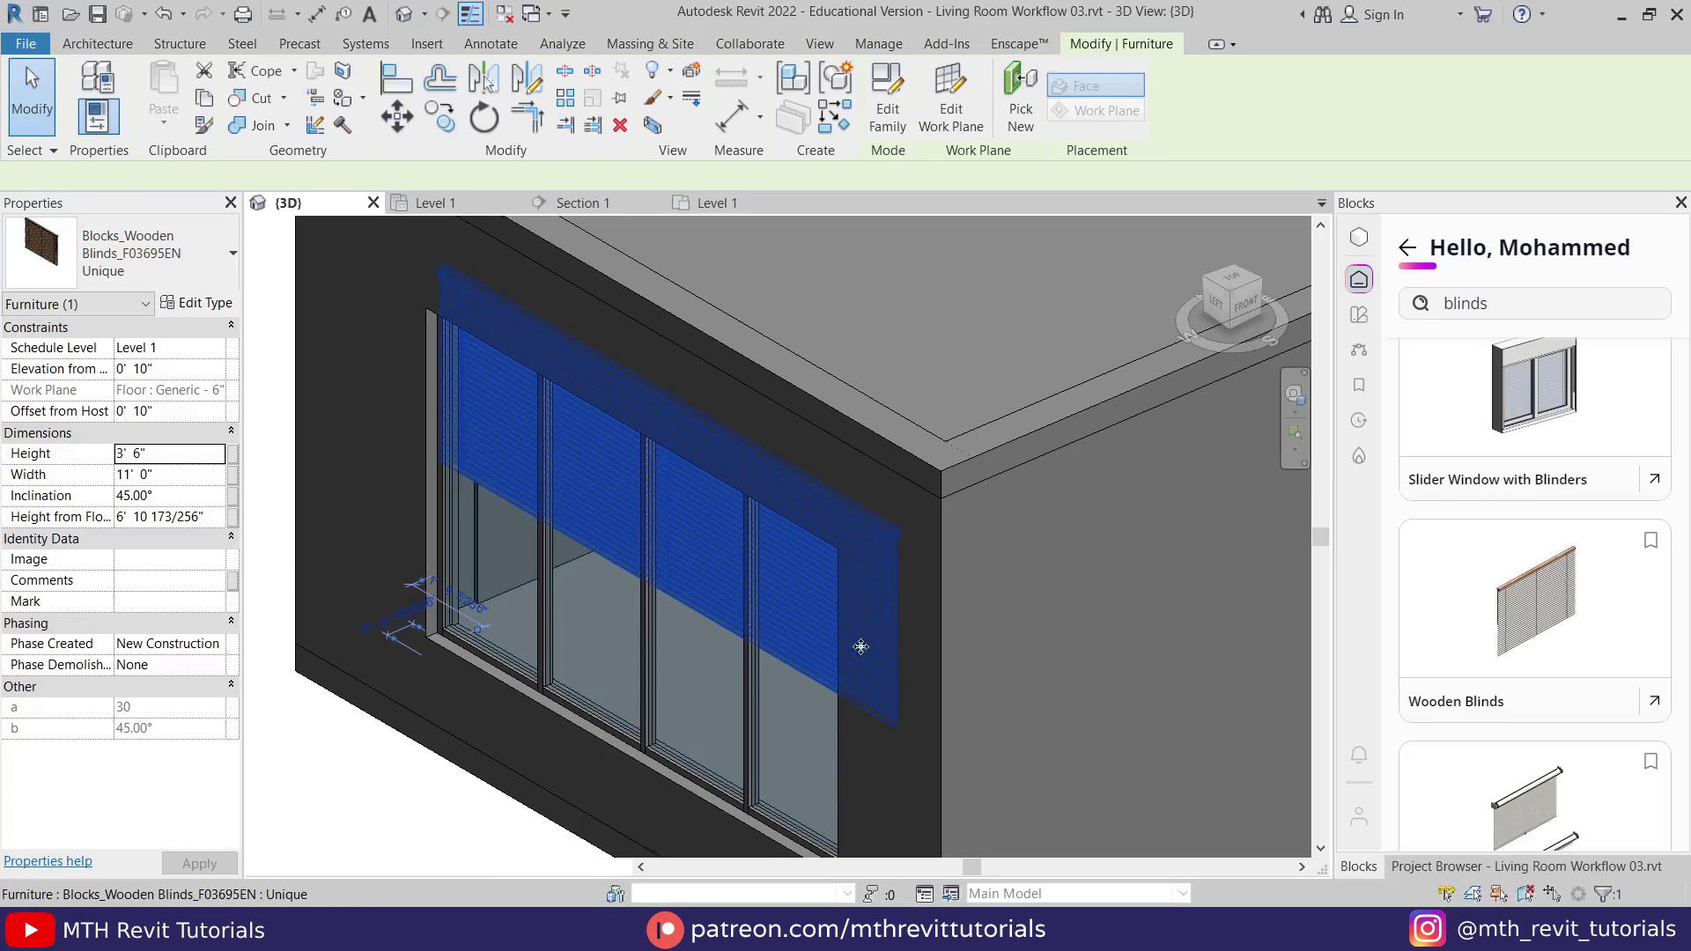
click(824, 701)
key(Escape)
Switch to Enscape and examine the shortened blinds and the lit feature wall in the render.
key(alt+Tab)
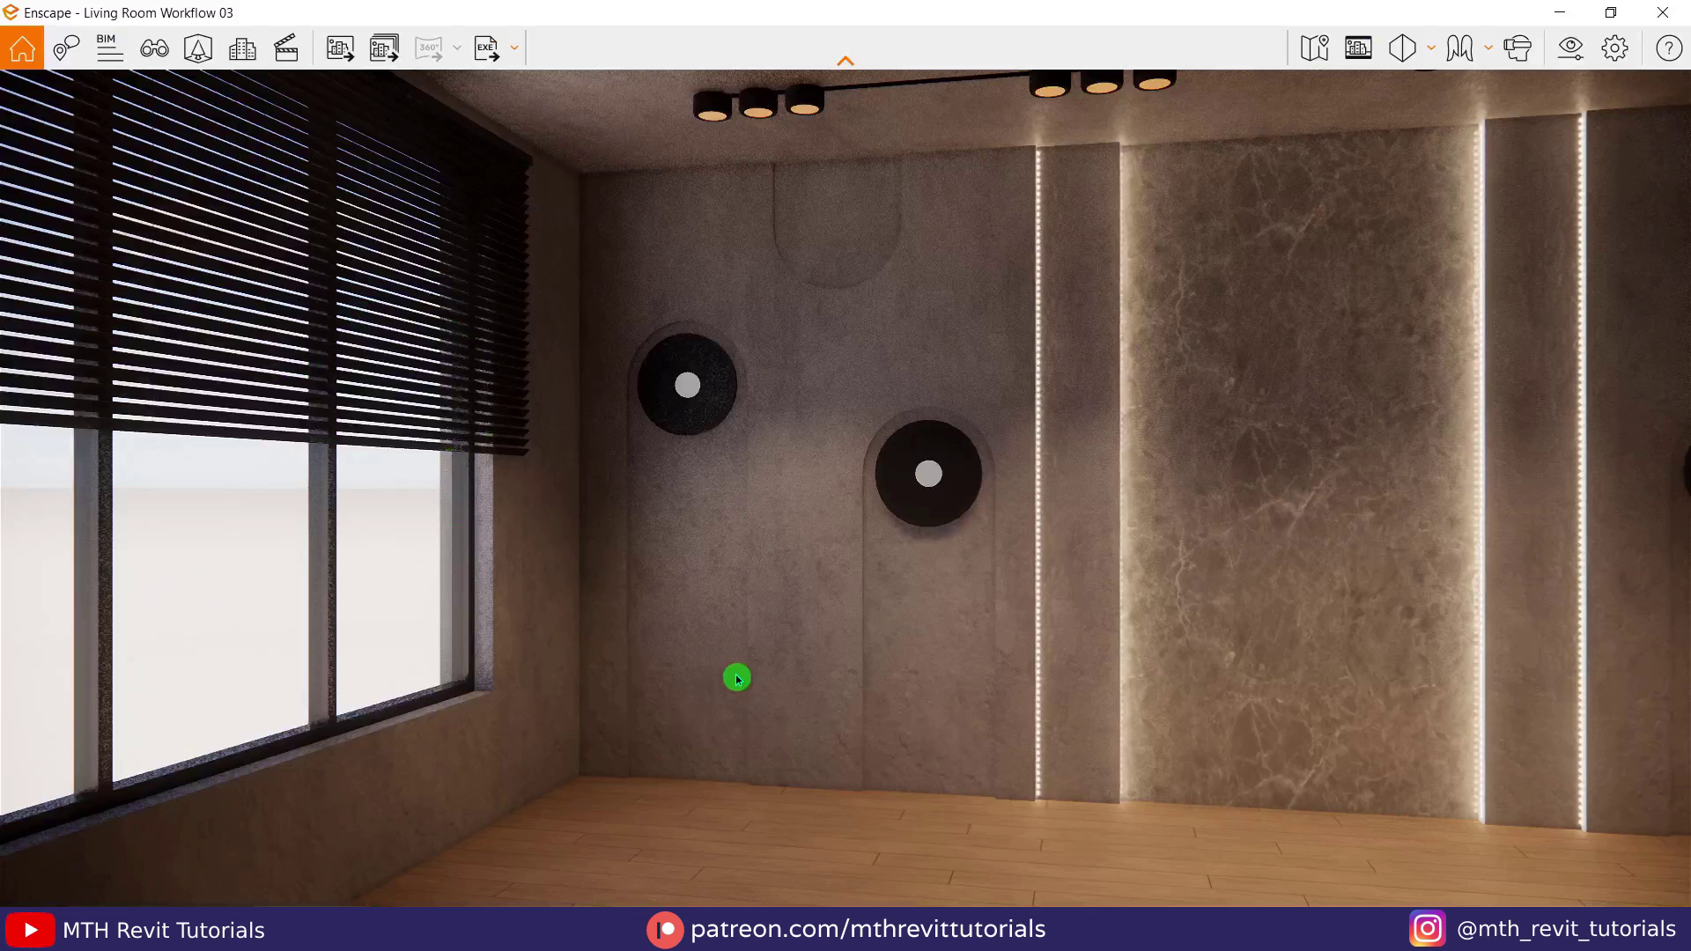
drag(736, 679, 1039, 679)
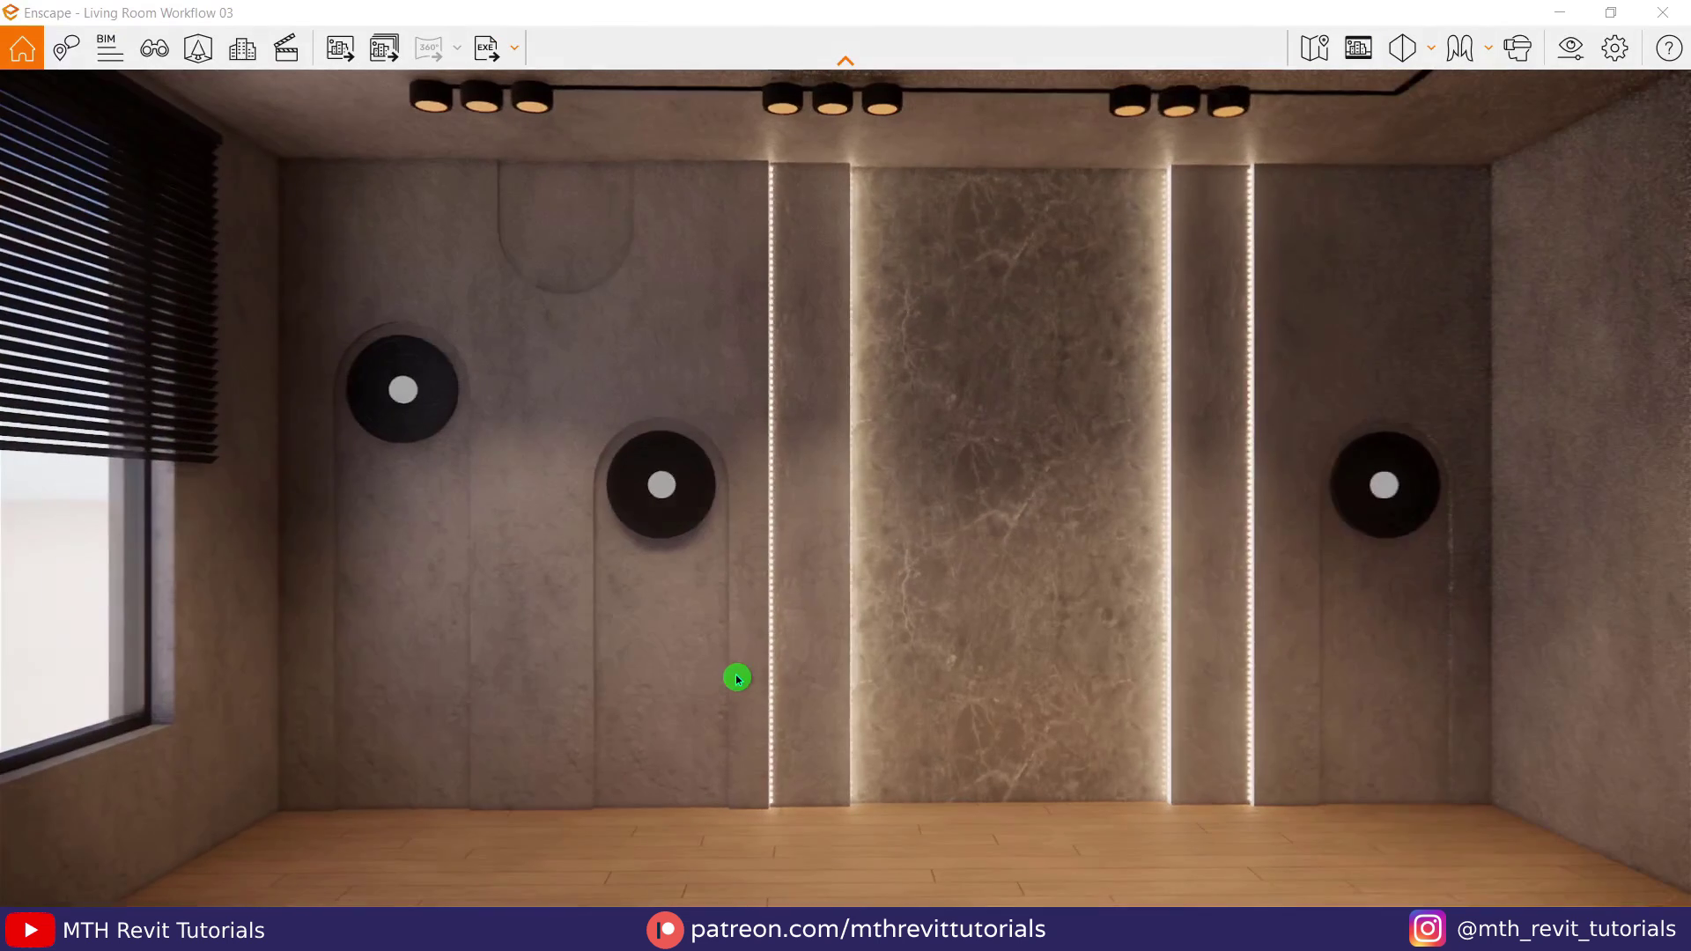
click(1569, 9)
In the Level 1 floor plan, search the Enscape custom assets for sofa and place the dark sofa set with rug and coffee table in the room.
click(1420, 868)
double_click(1430, 262)
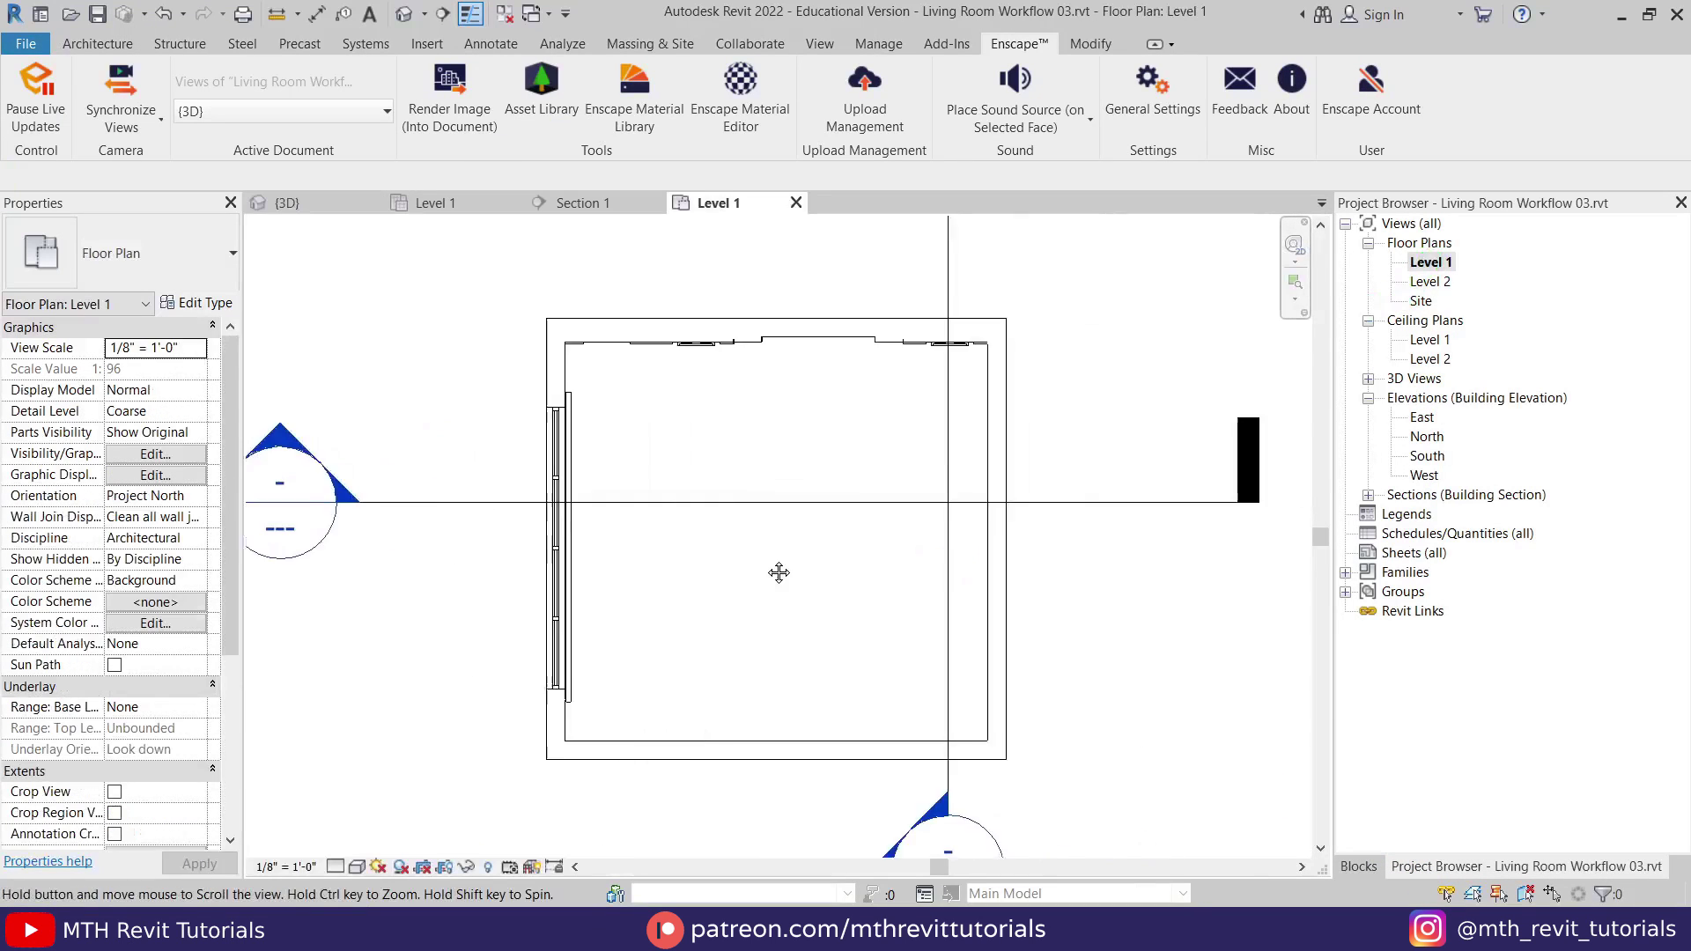
click(546, 114)
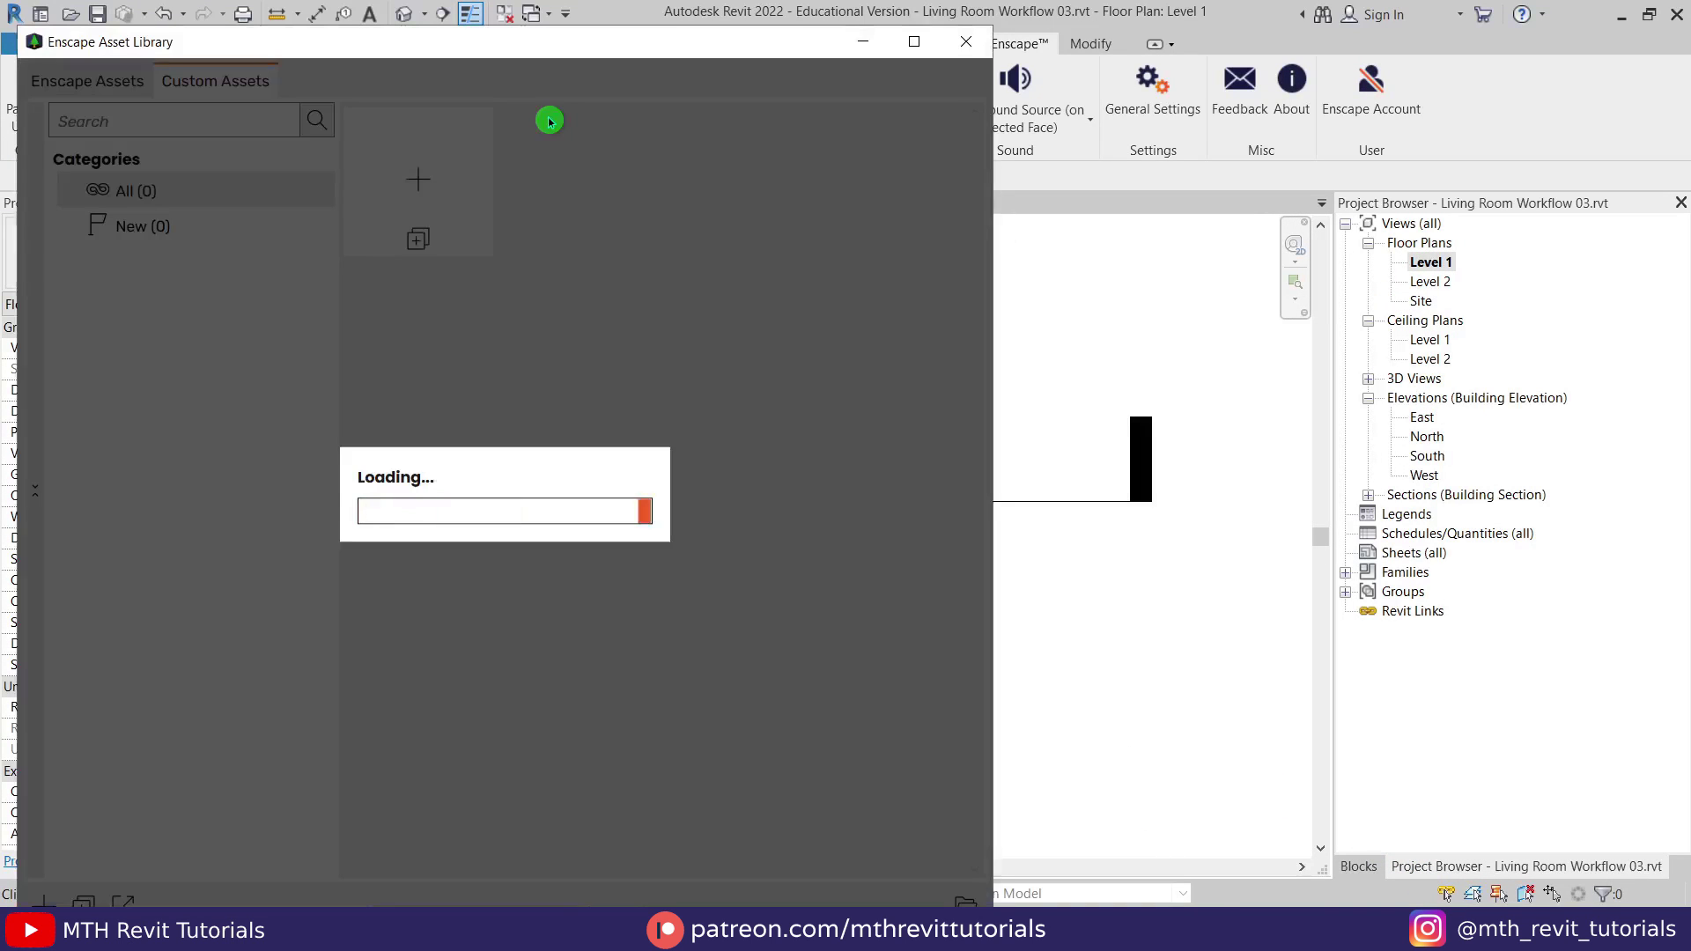
scroll(862, 671, down, 1)
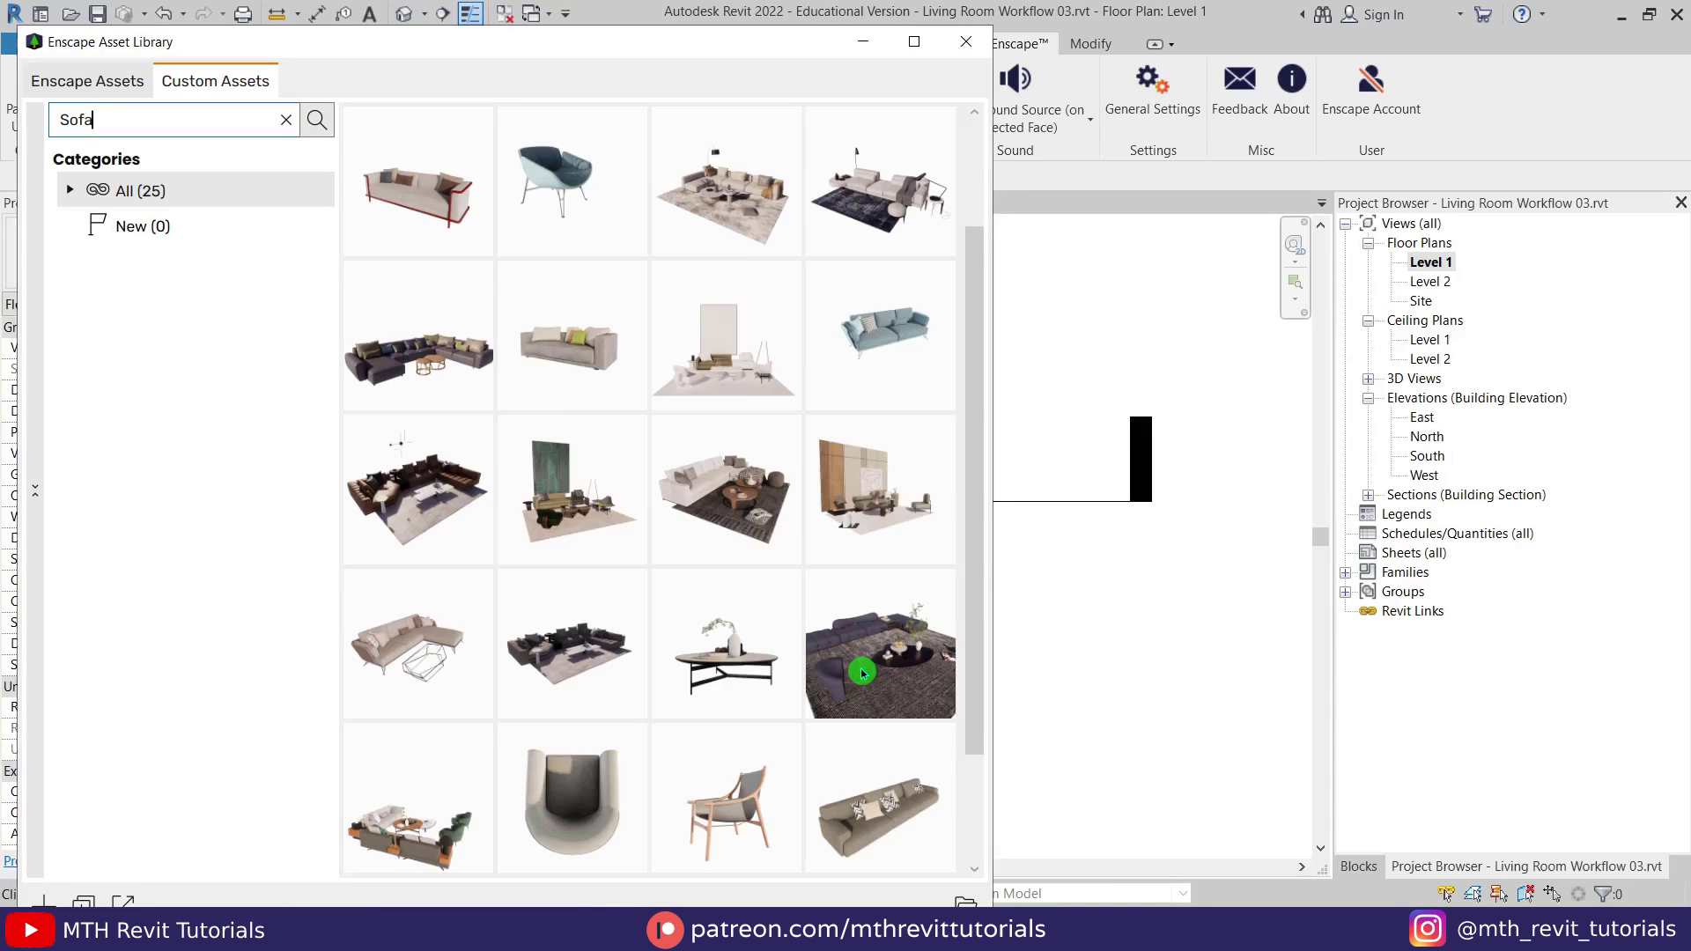
click(881, 638)
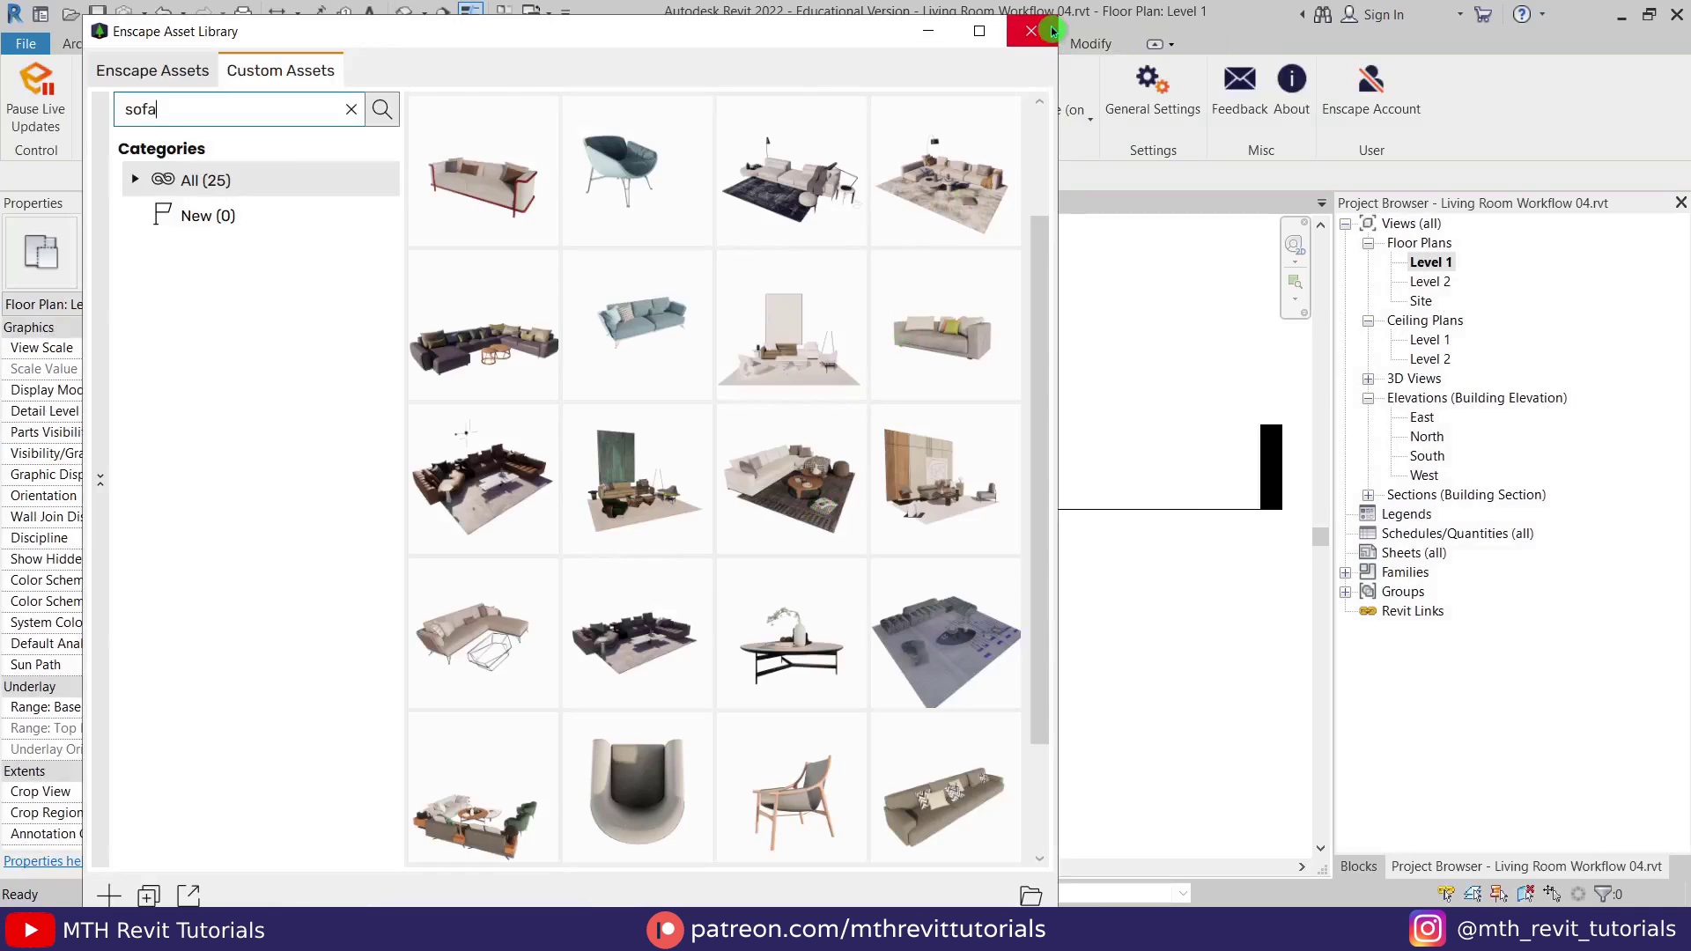
click(1050, 31)
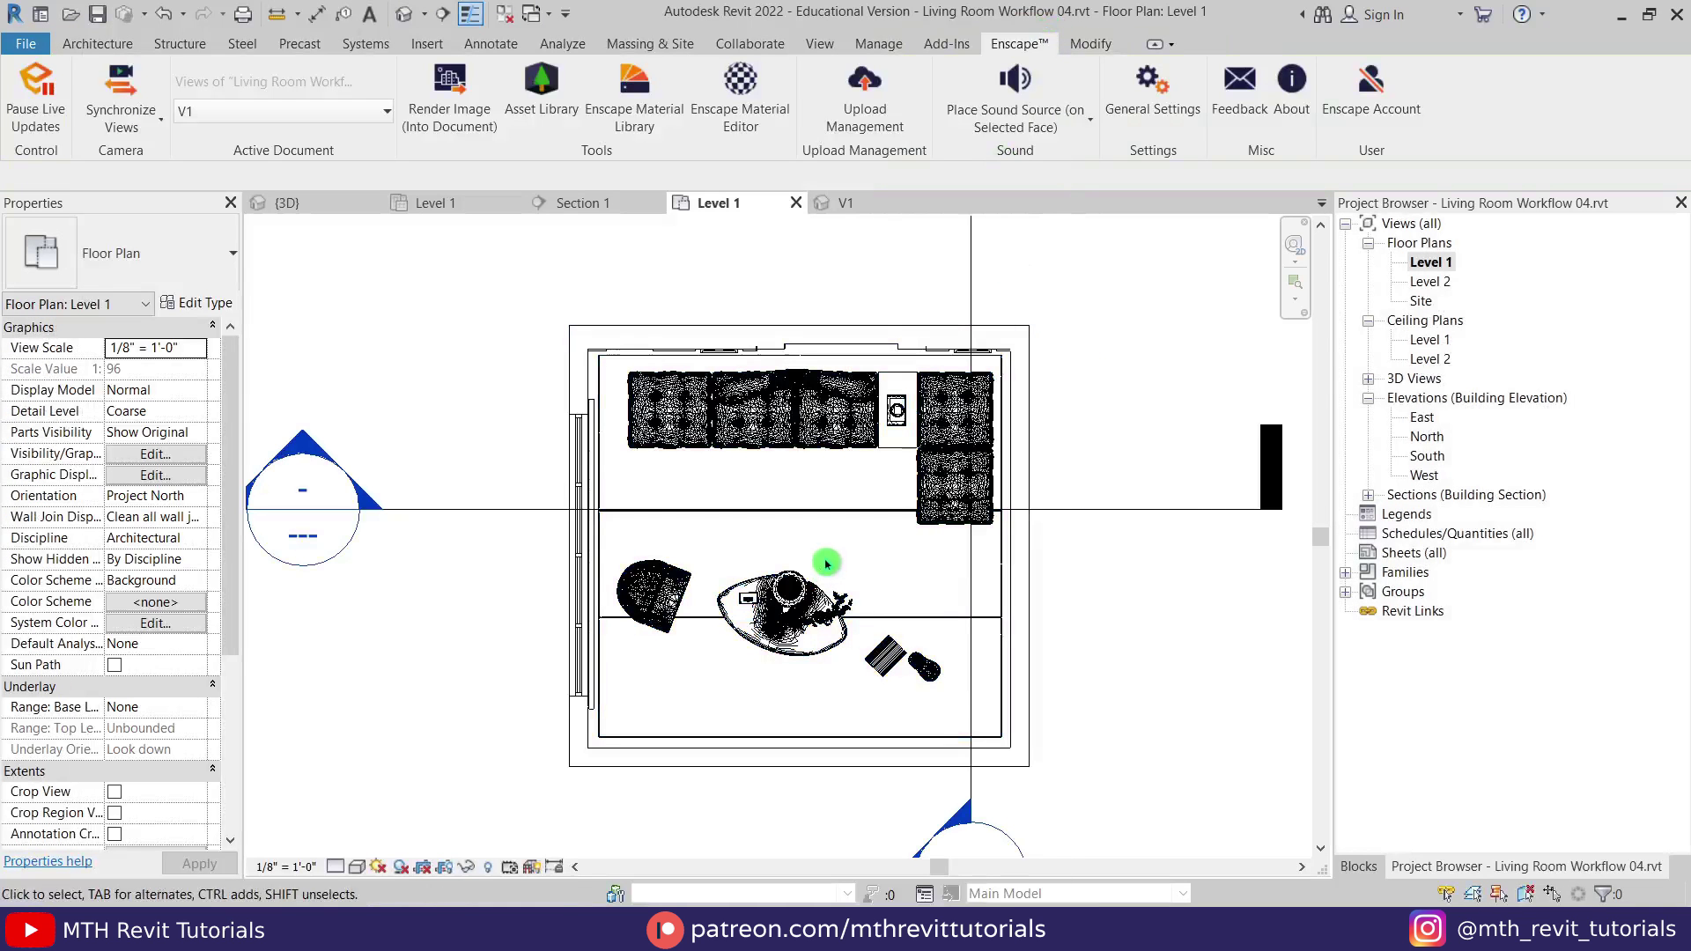
Switch to Enscape and set view V1's horizon source to Skybox, loading the_lost_city_2k.hdr.
mouse_move(649, 875)
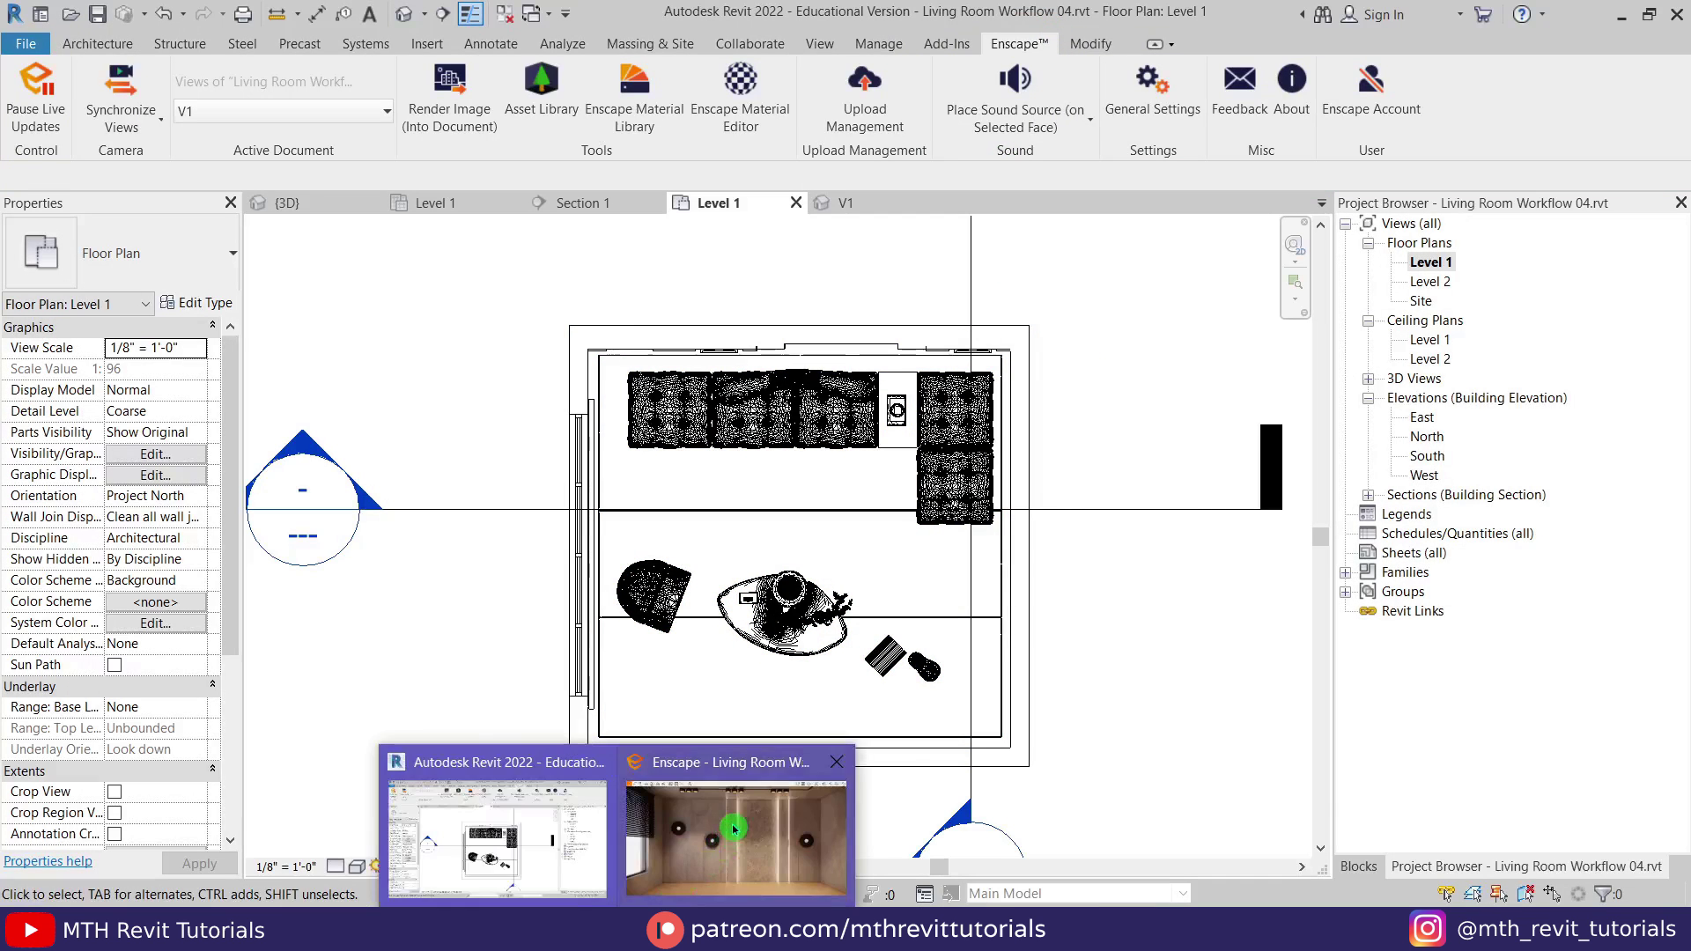
click(734, 828)
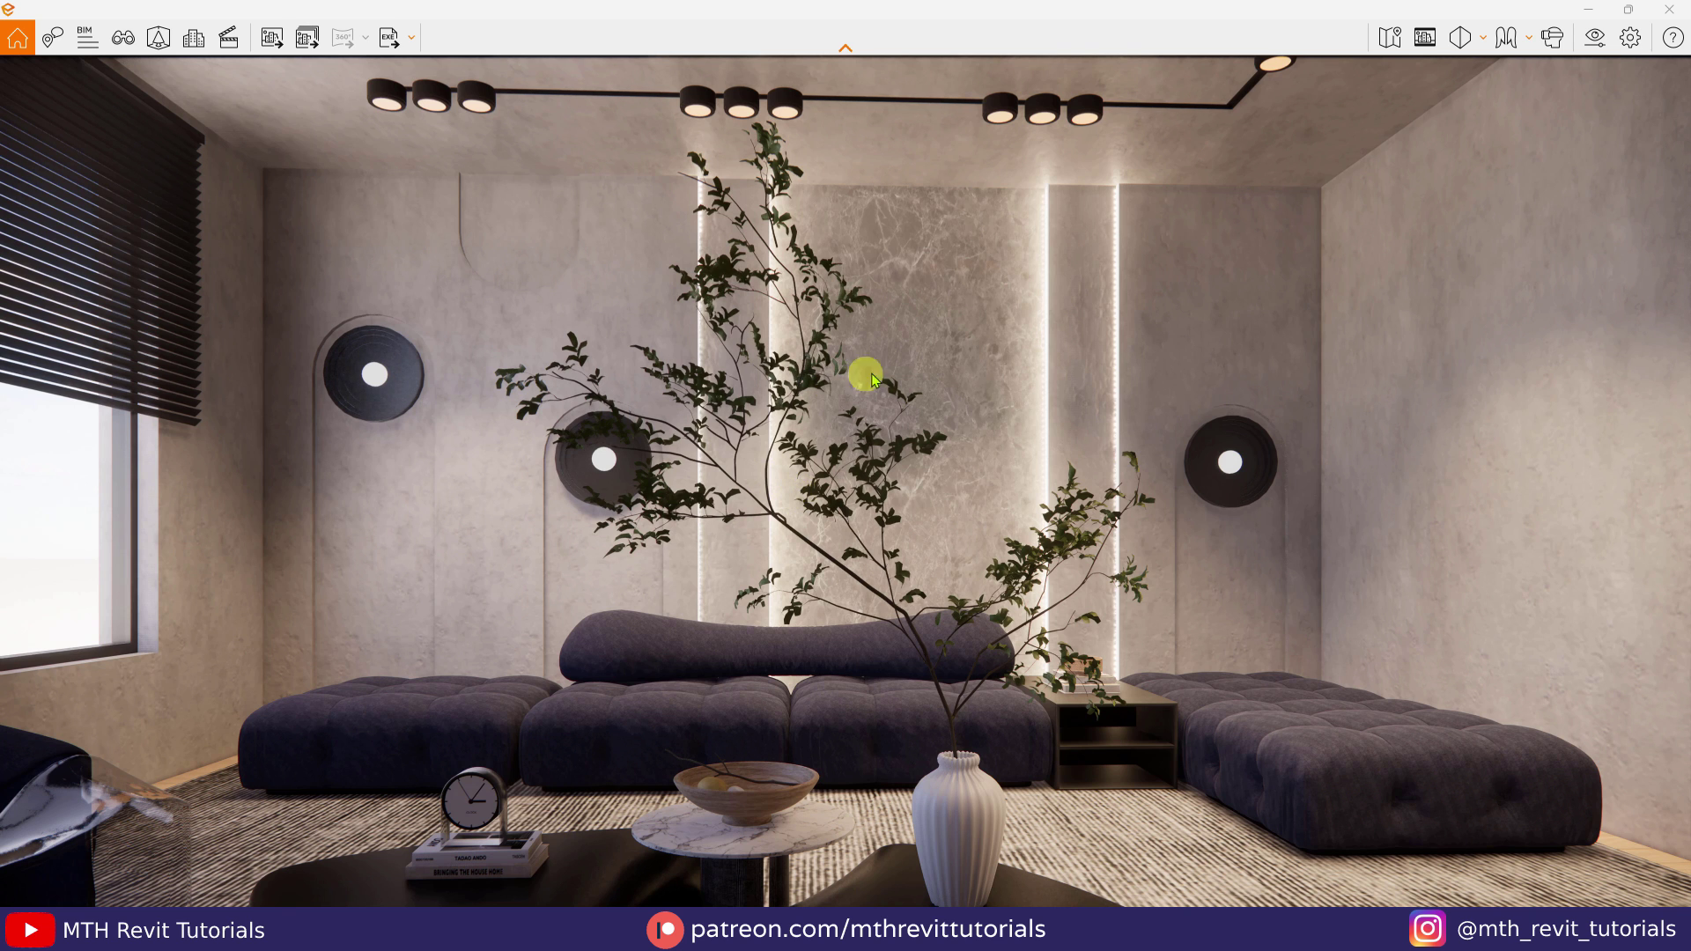
click(1592, 40)
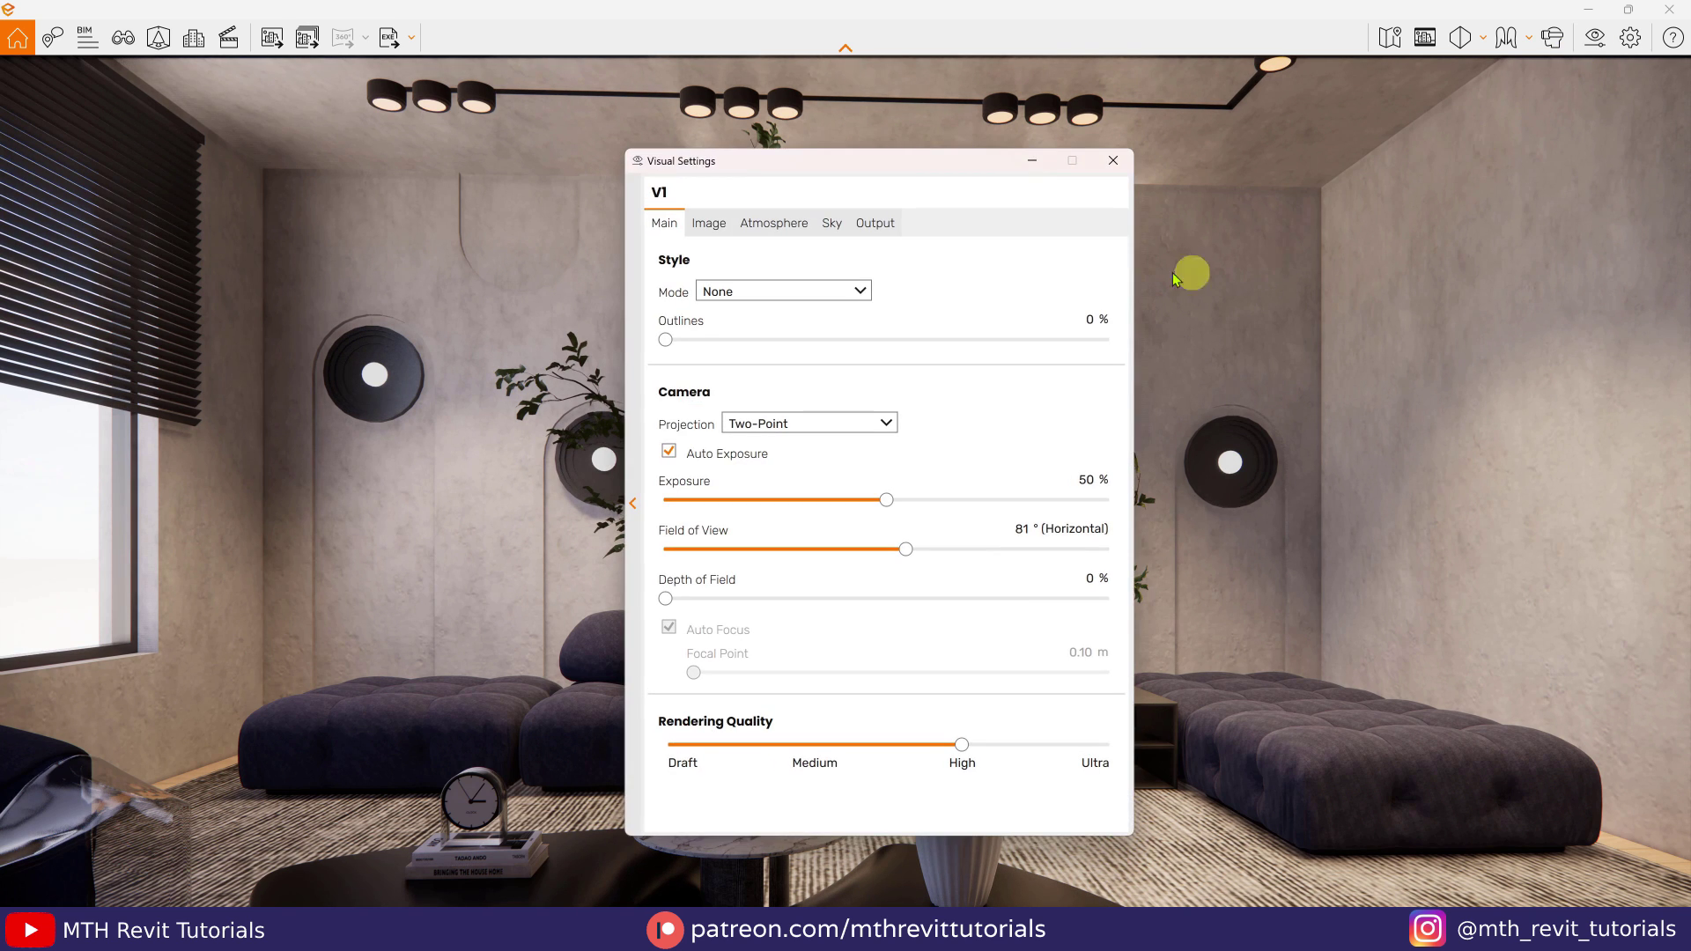
drag(881, 172, 1286, 166)
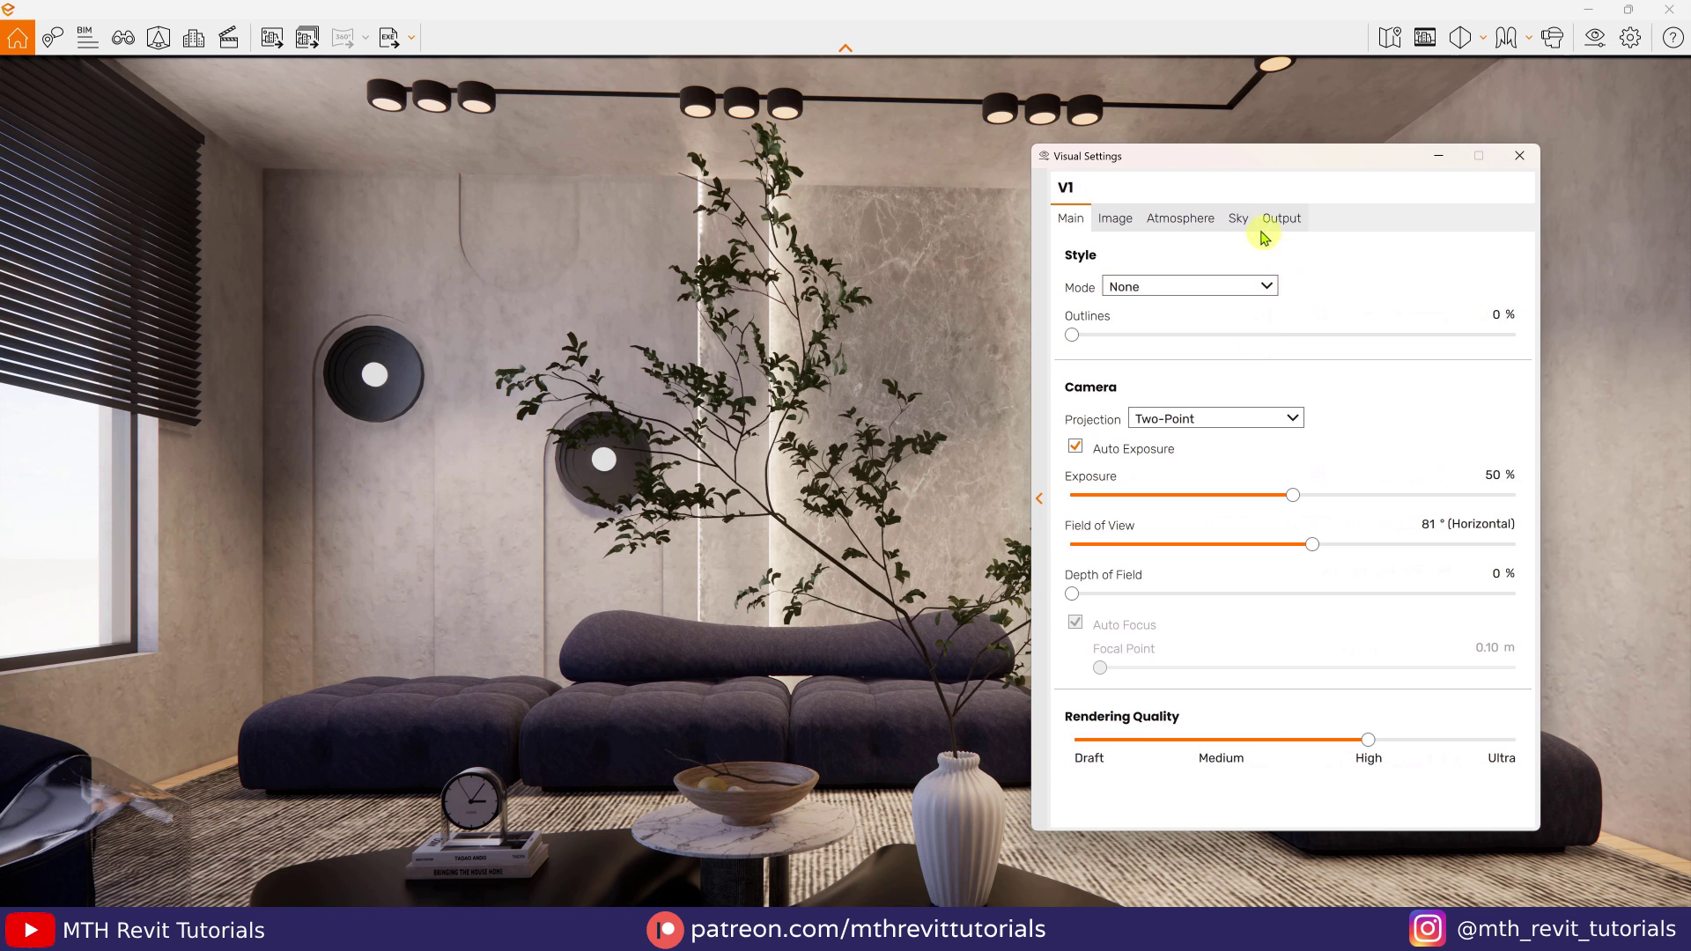
click(1239, 220)
click(1189, 326)
click(1226, 366)
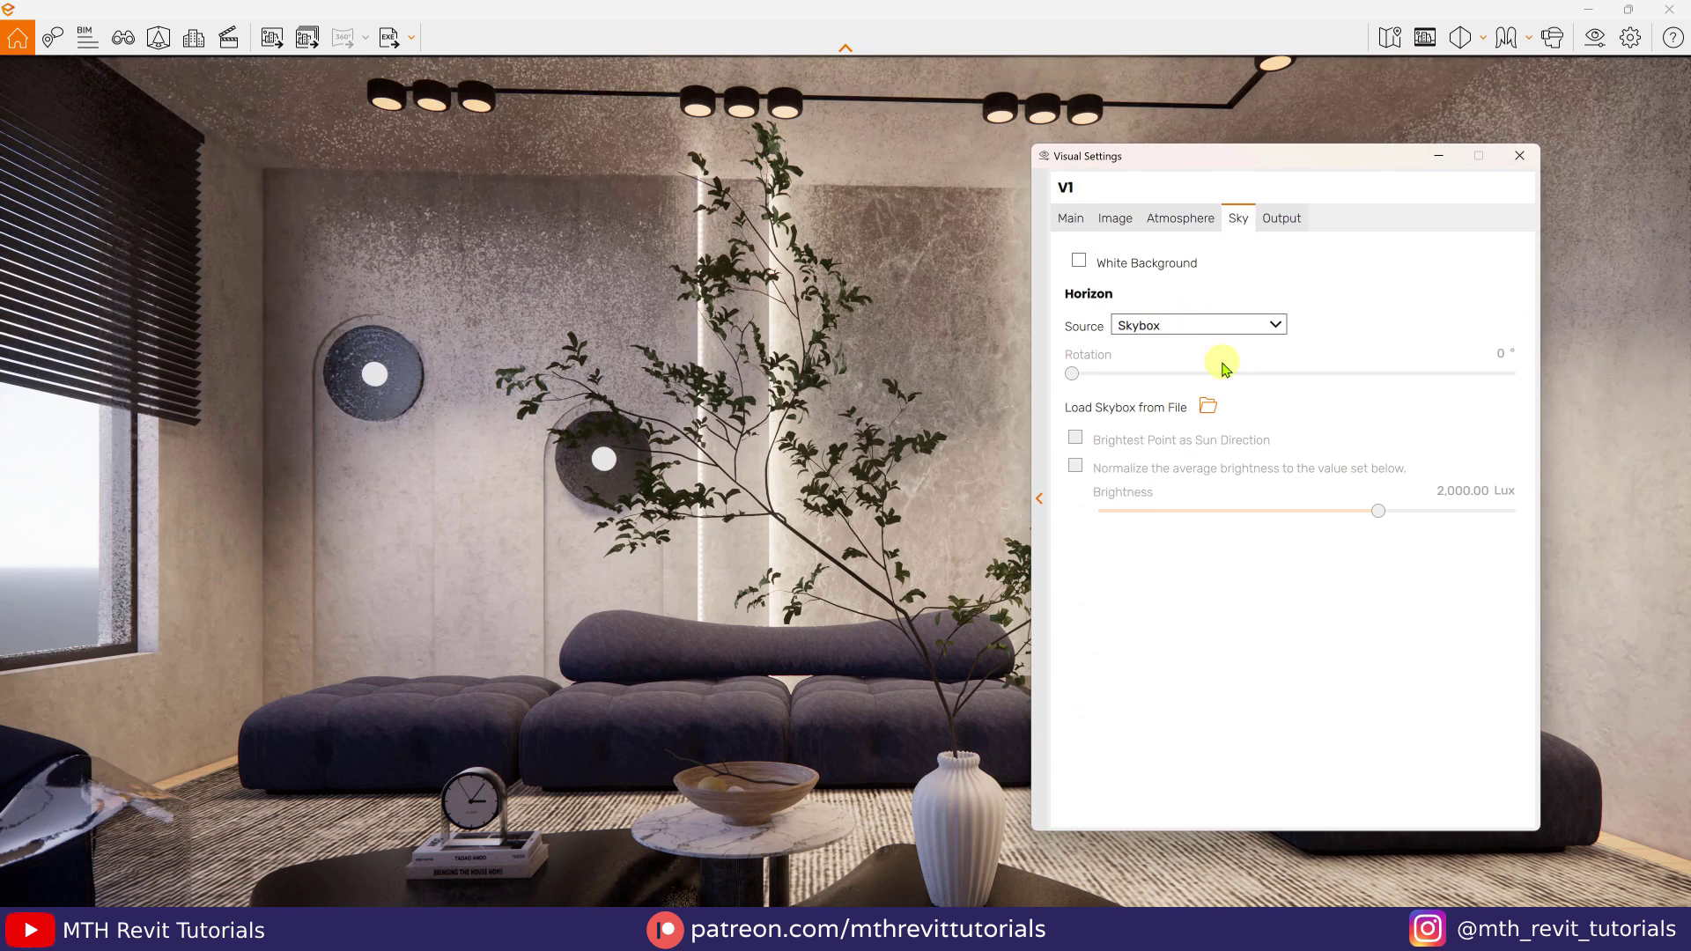
click(1209, 407)
double_click(491, 414)
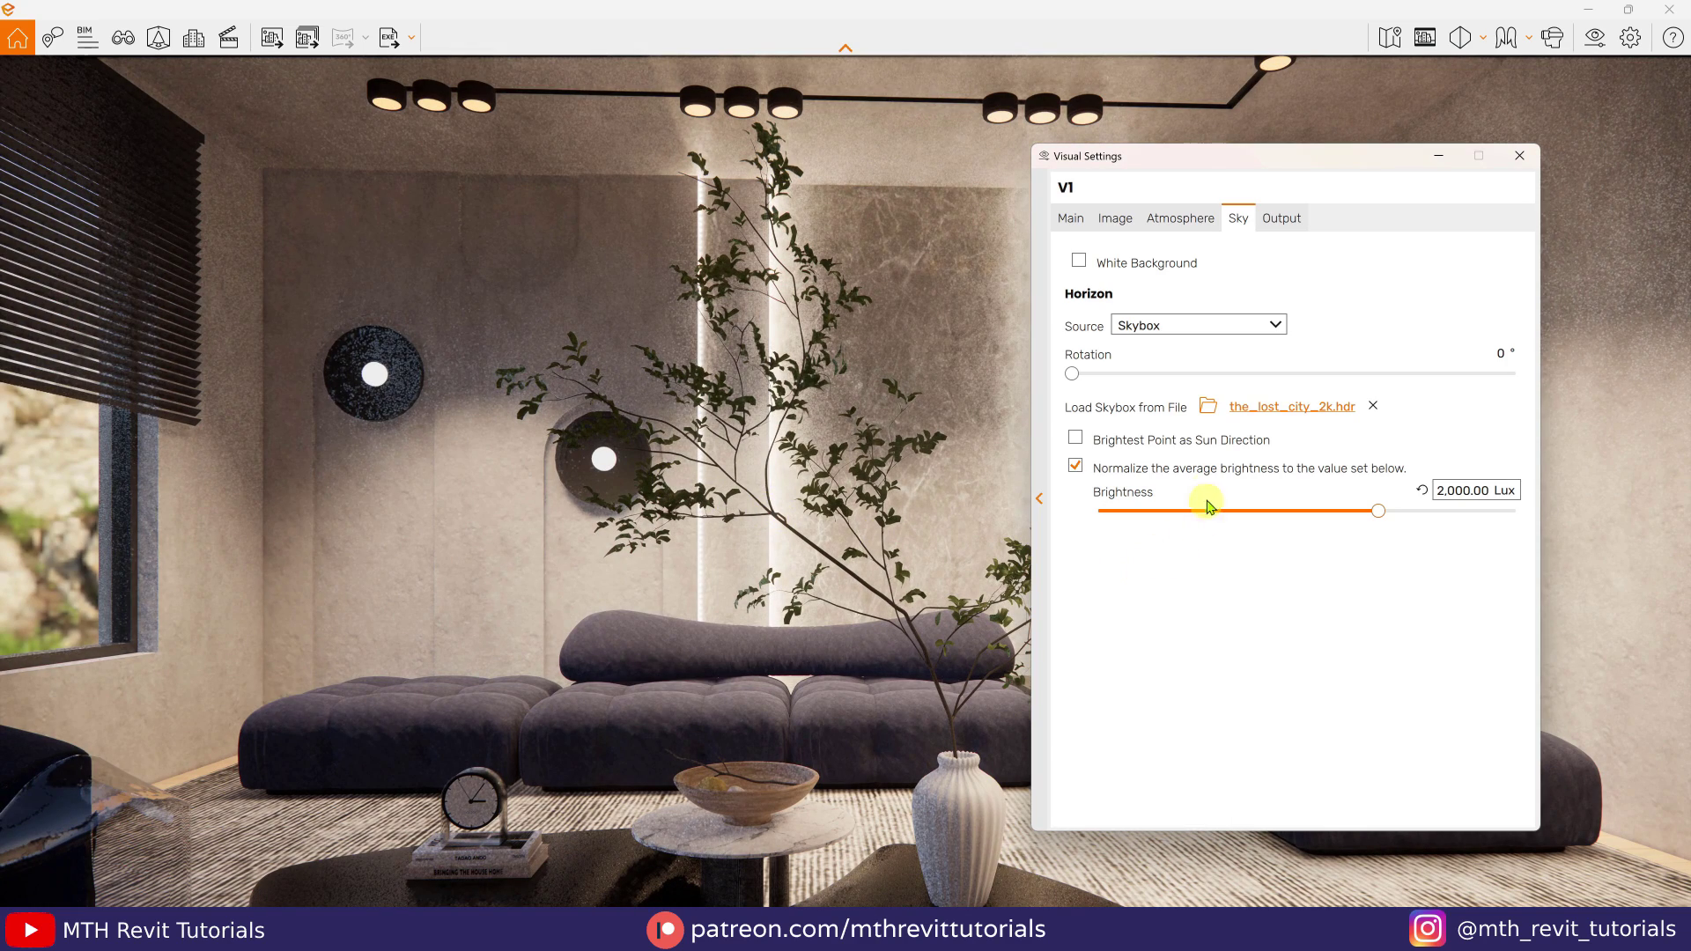
Use the skybox's brightest point as sun direction, rotate it to 123° and set its brightness to about 61,889 lux.
click(1076, 438)
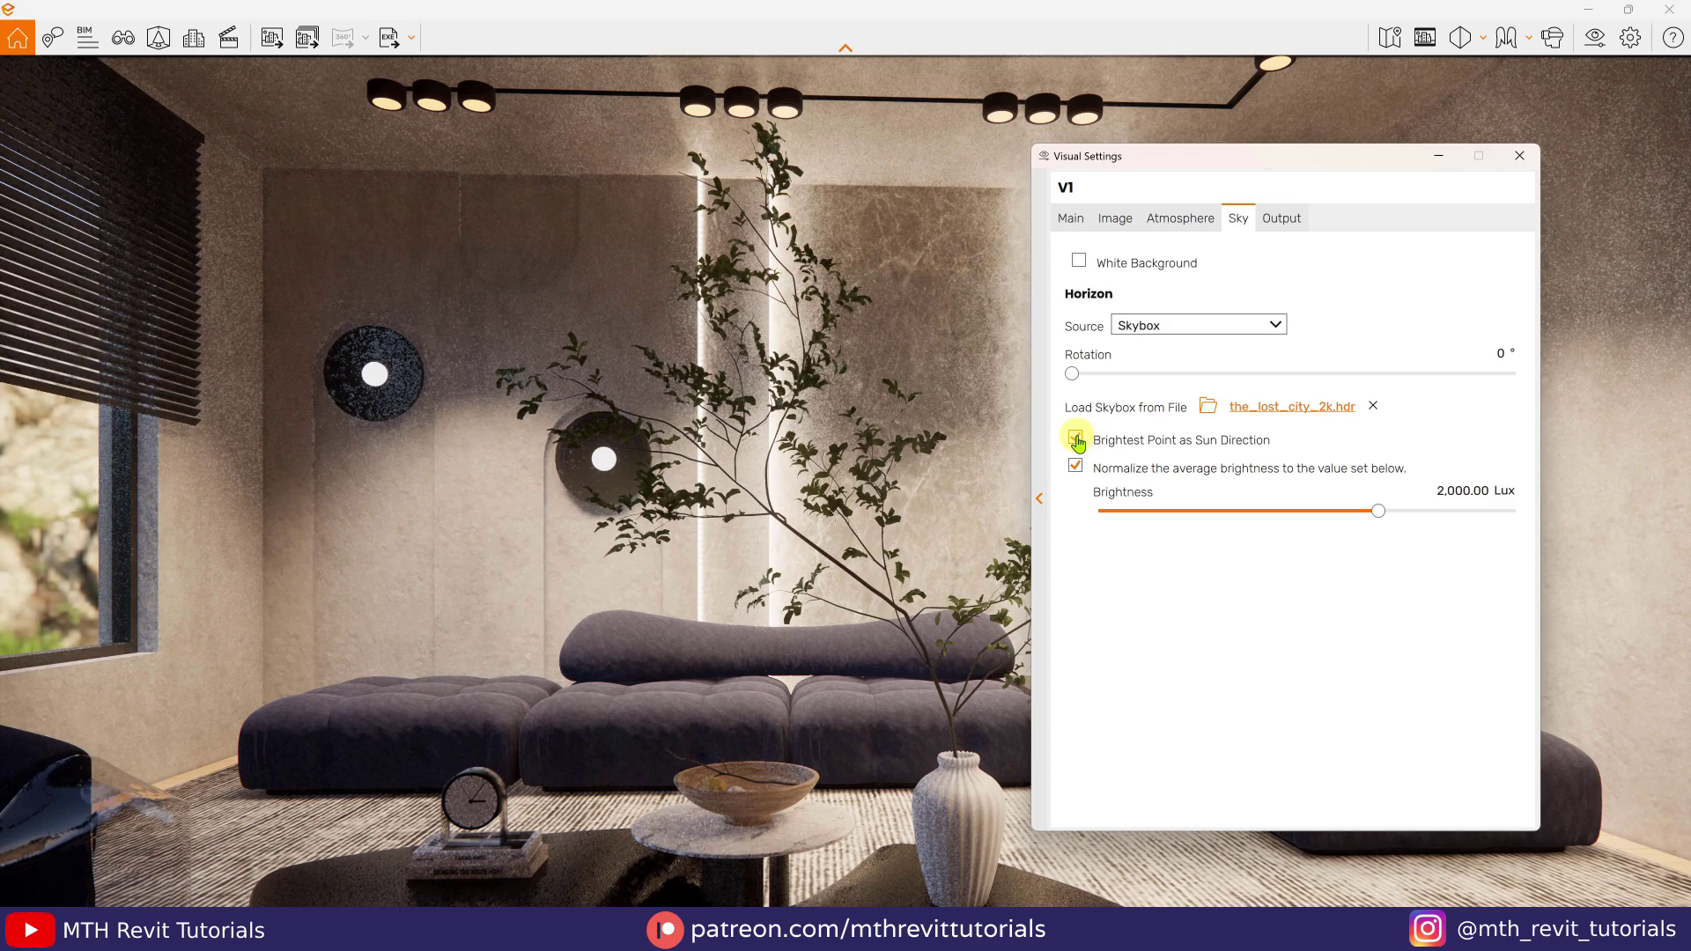
drag(1096, 379, 1219, 385)
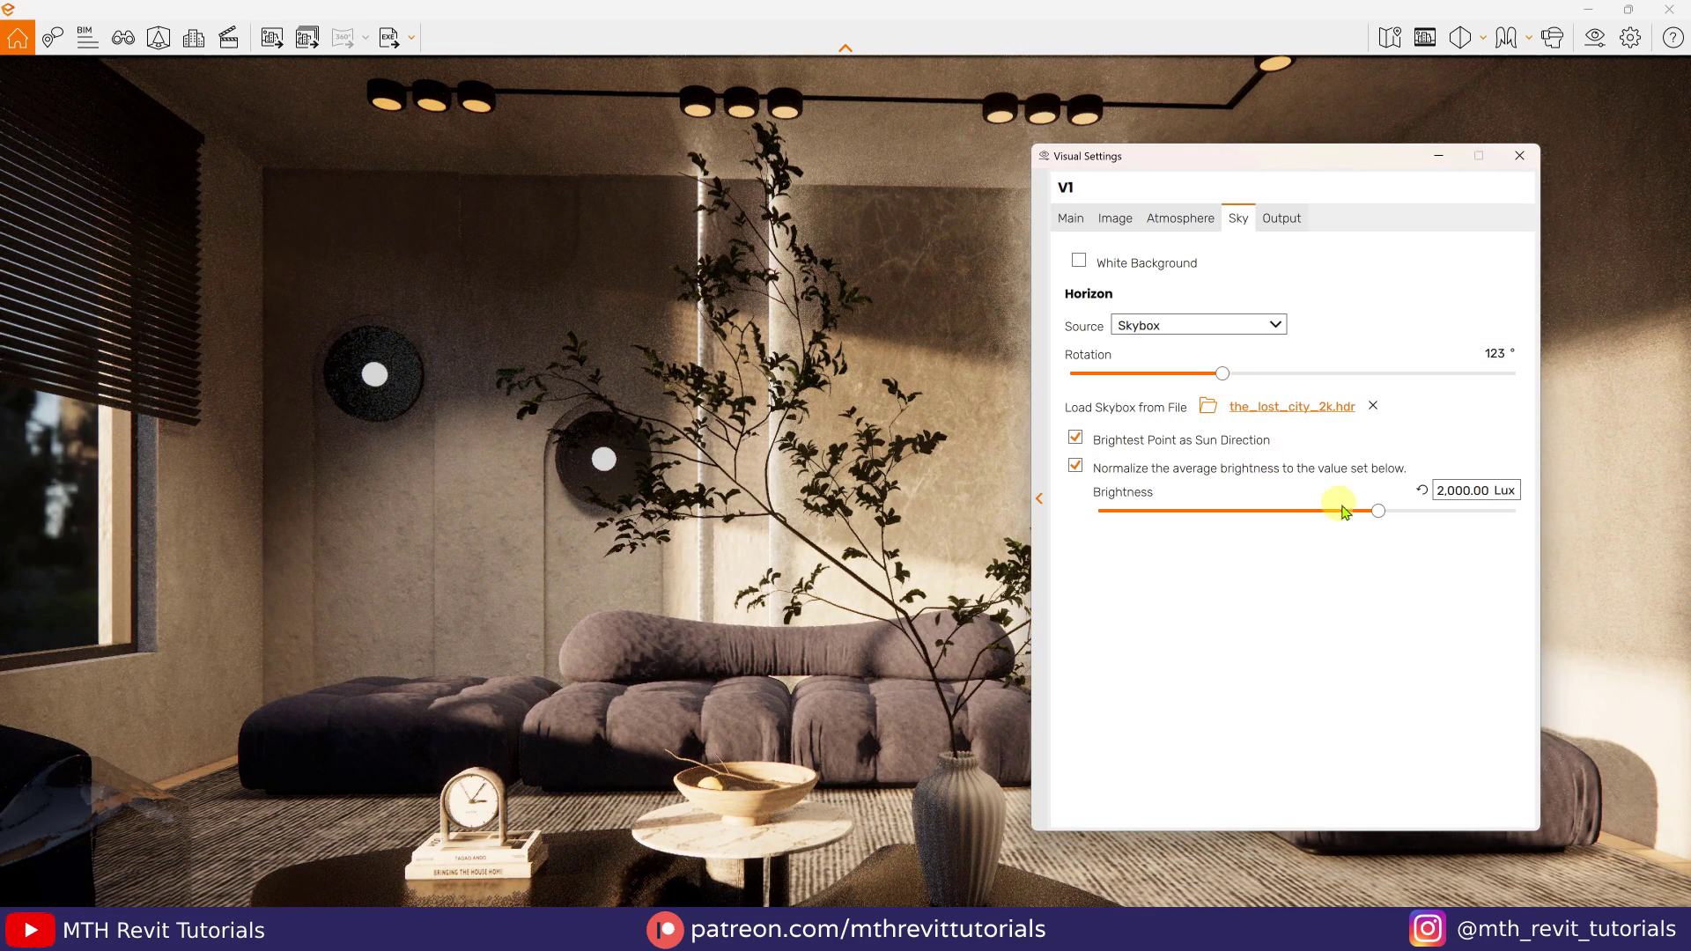
drag(1378, 518, 1477, 519)
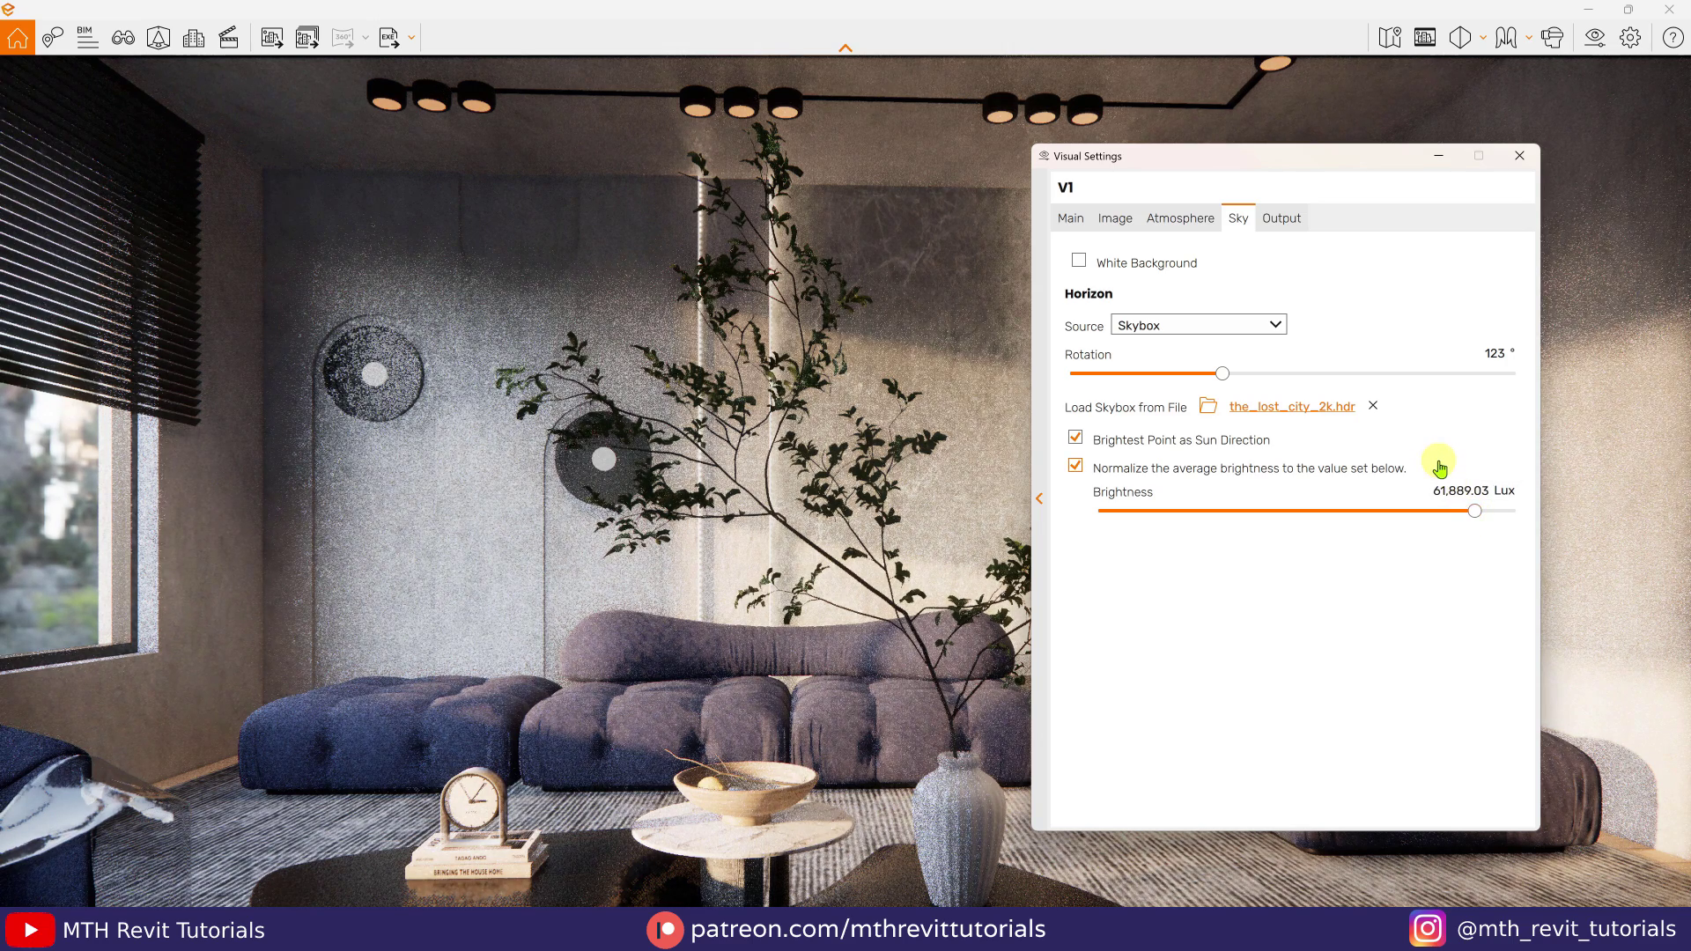
Set view V1's outlines to 8% and the camera exposure to 60%.
click(1077, 223)
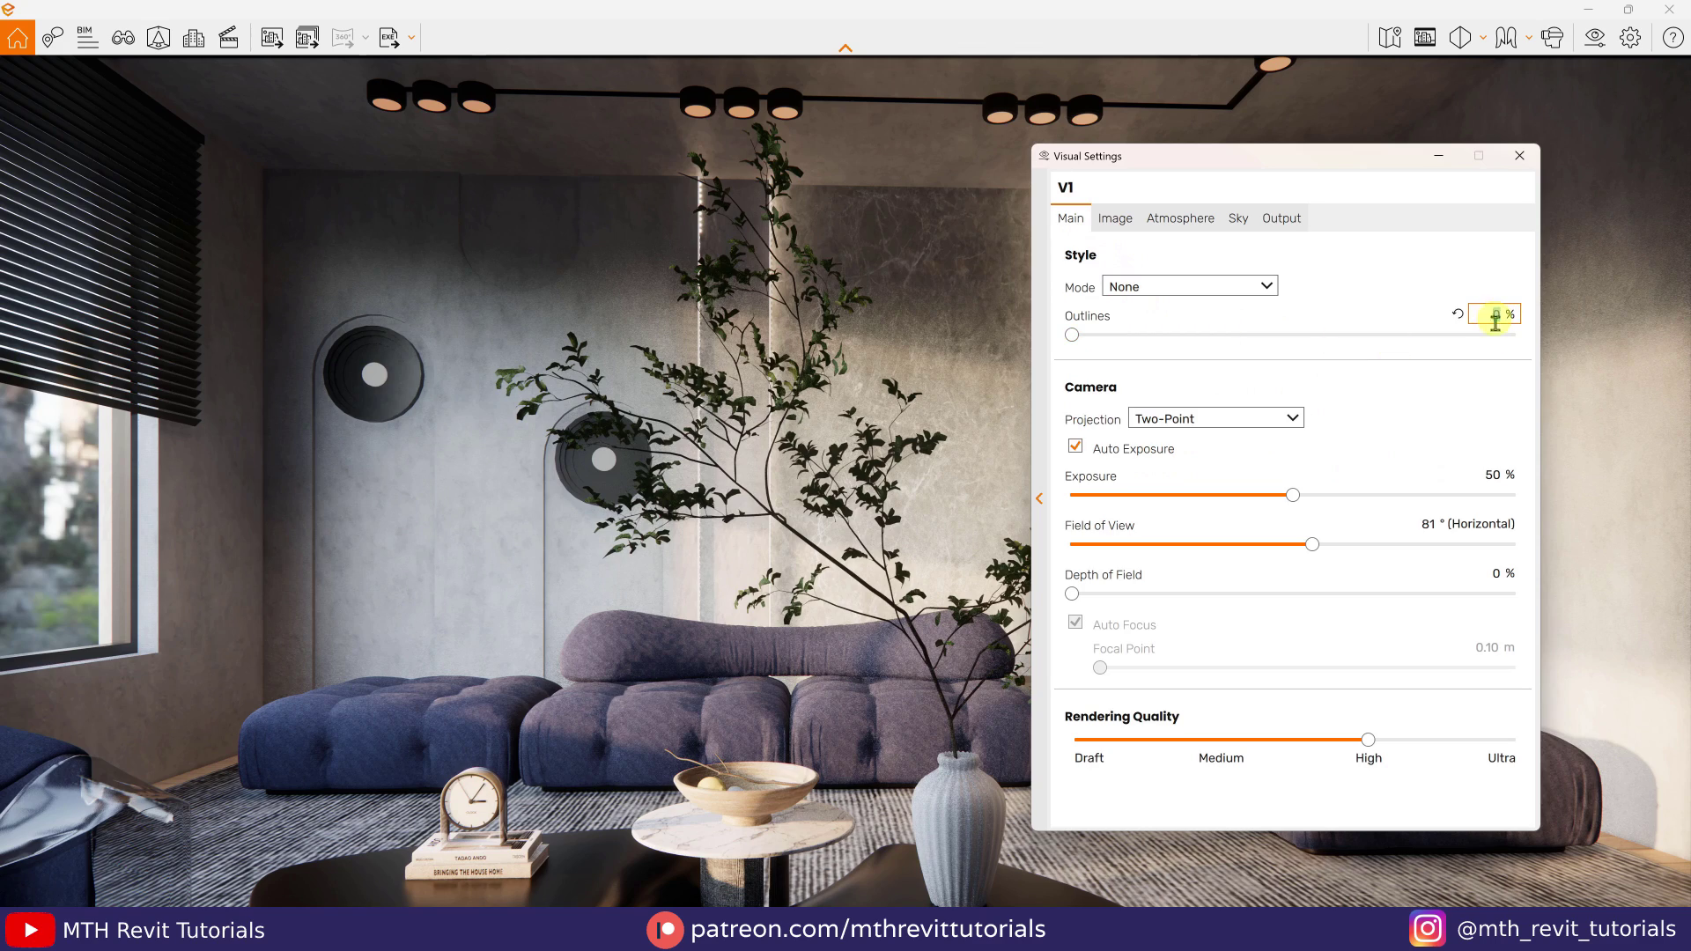
text(8)
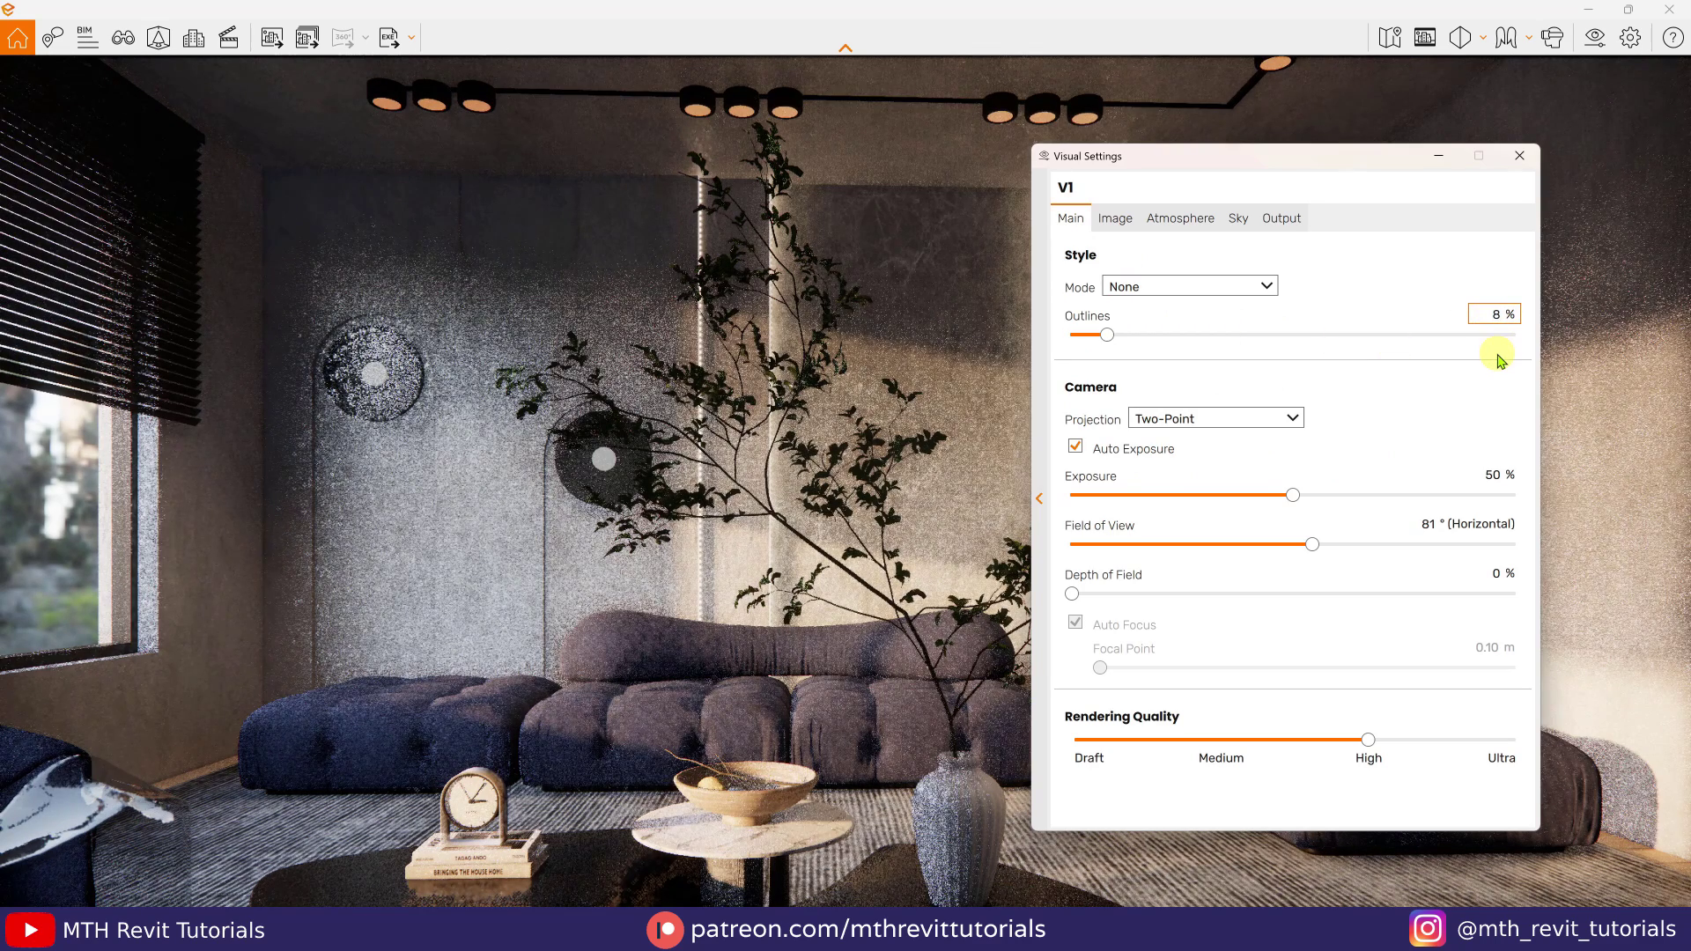
drag(1293, 495, 1337, 497)
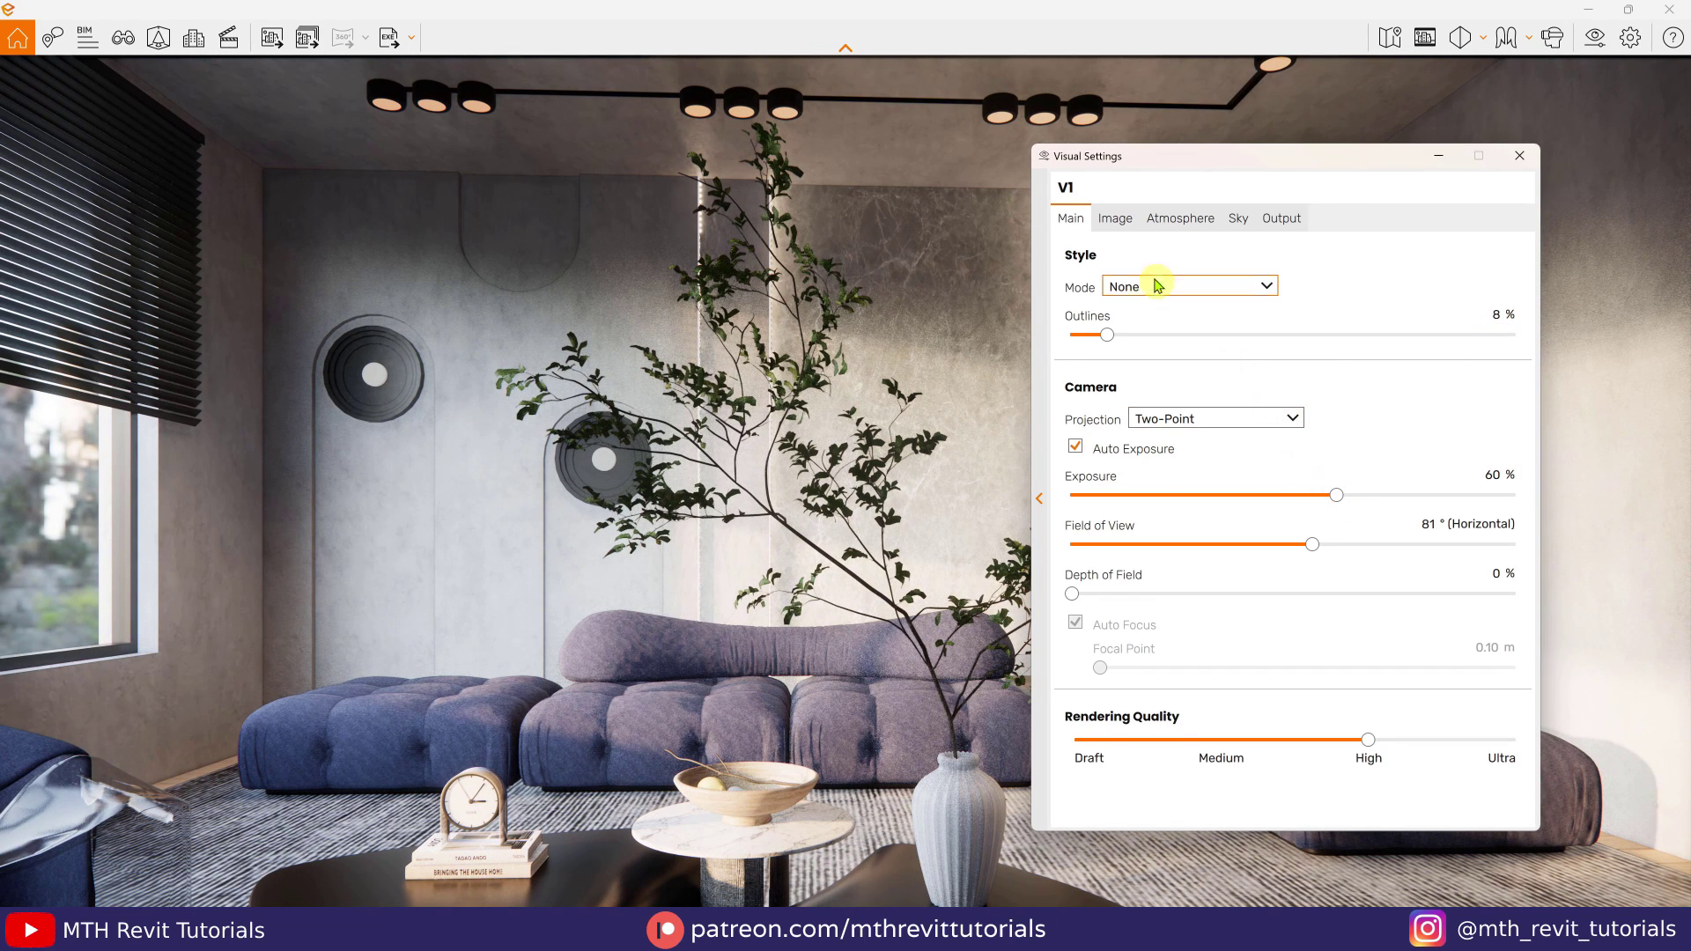
Correct the image with highlights at -30%, shadows at -19%, saturation at 106% and color temperature at 9,935 K.
click(1119, 220)
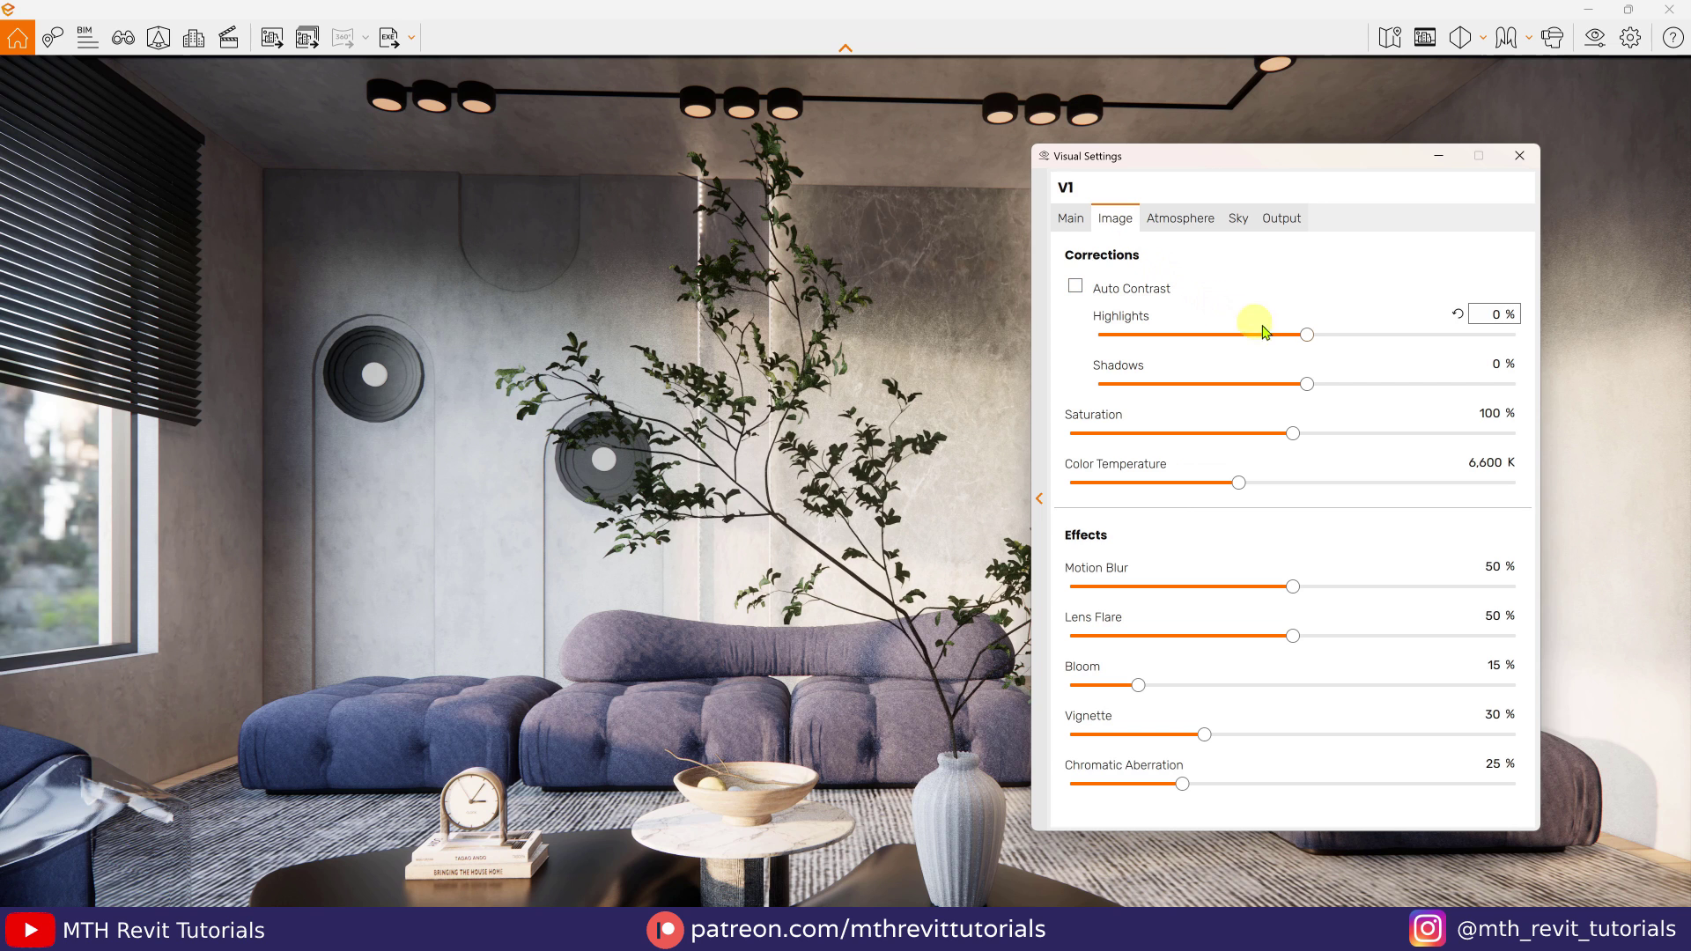
drag(1306, 335, 1271, 386)
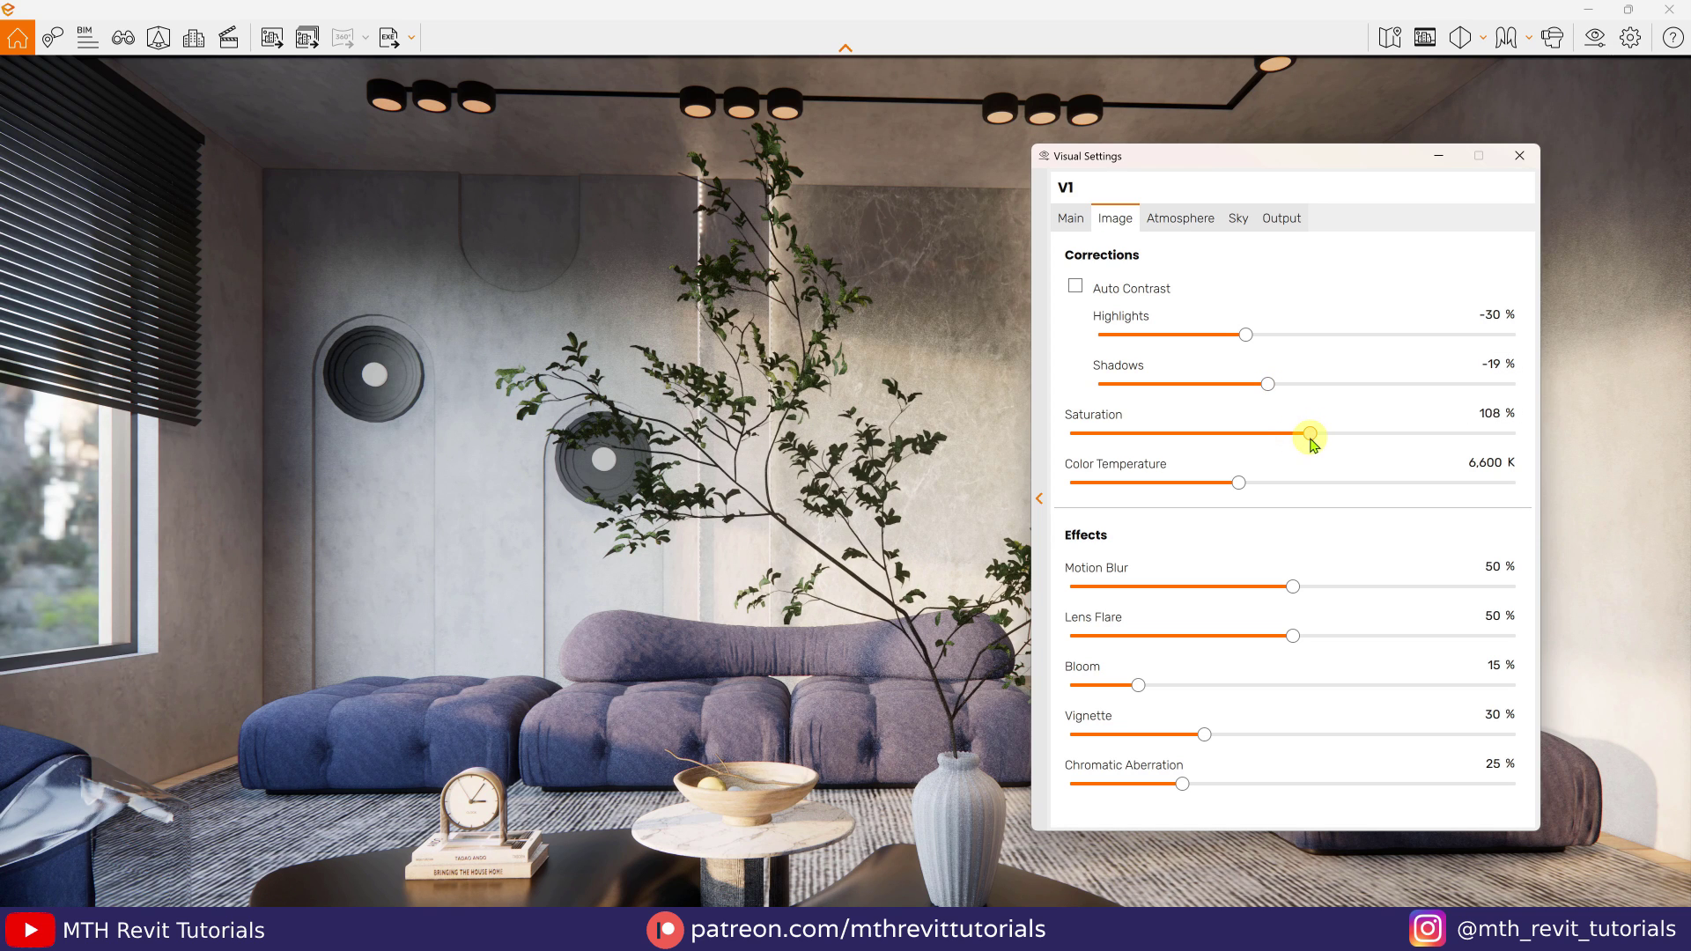
drag(1238, 483, 1338, 484)
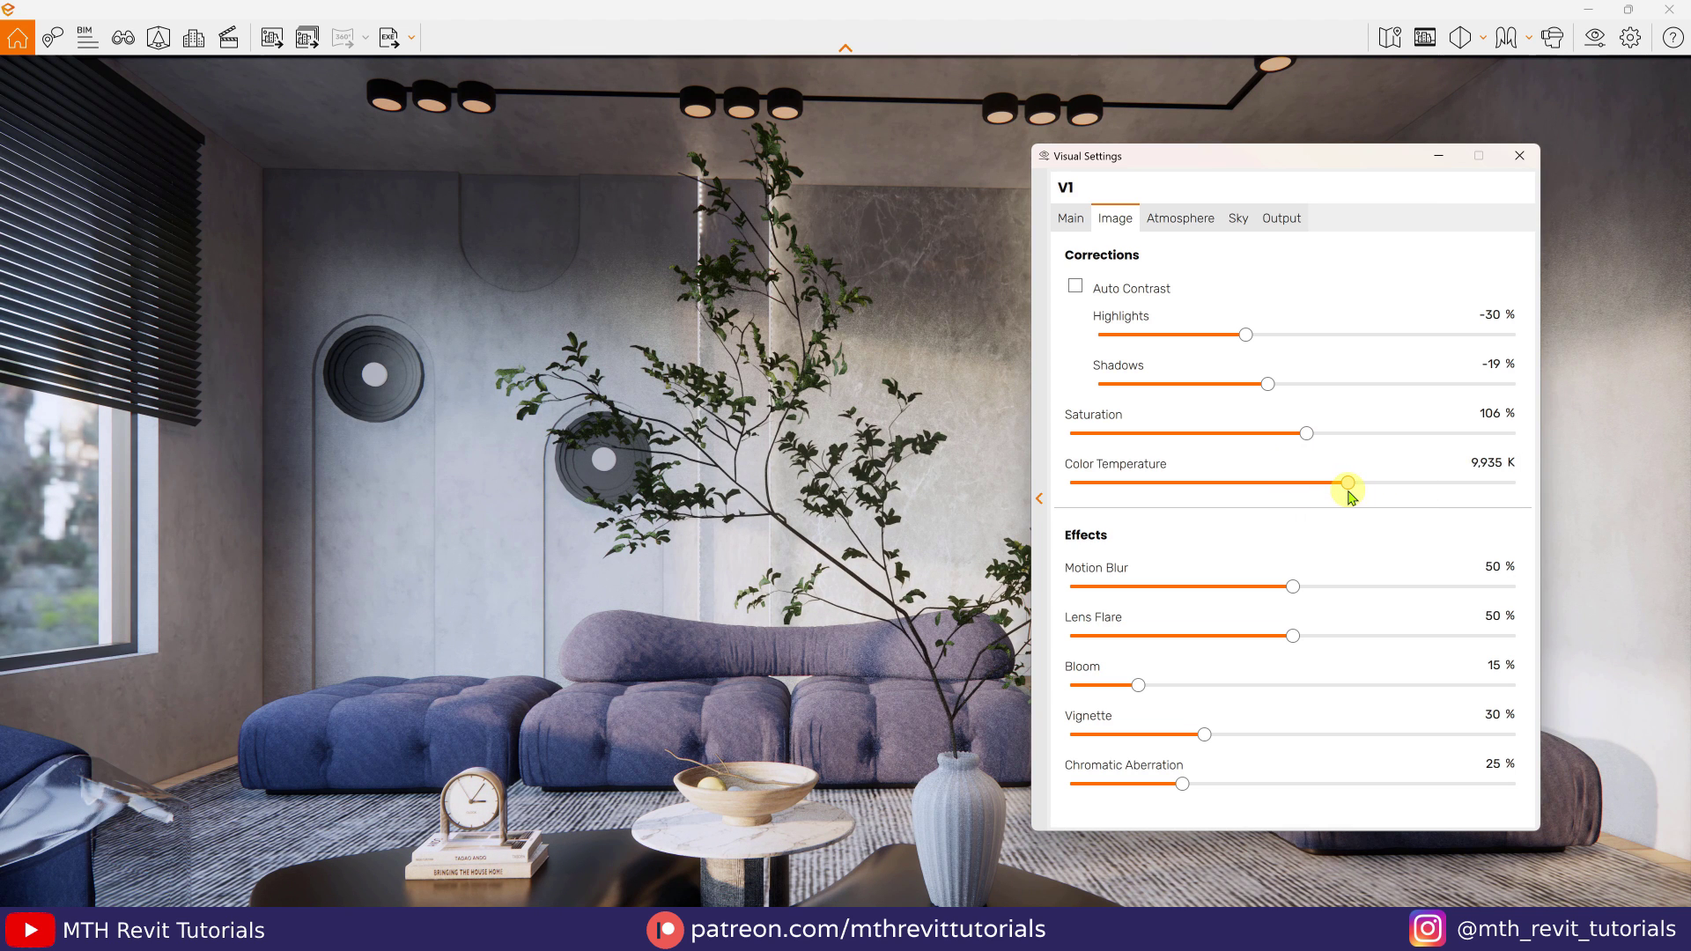
Set motion blur, lens flare, vignette and chromatic aberration to 0% and bloom to 6%.
drag(1305, 587, 1072, 587)
drag(1293, 636, 1072, 636)
drag(1138, 685, 1101, 686)
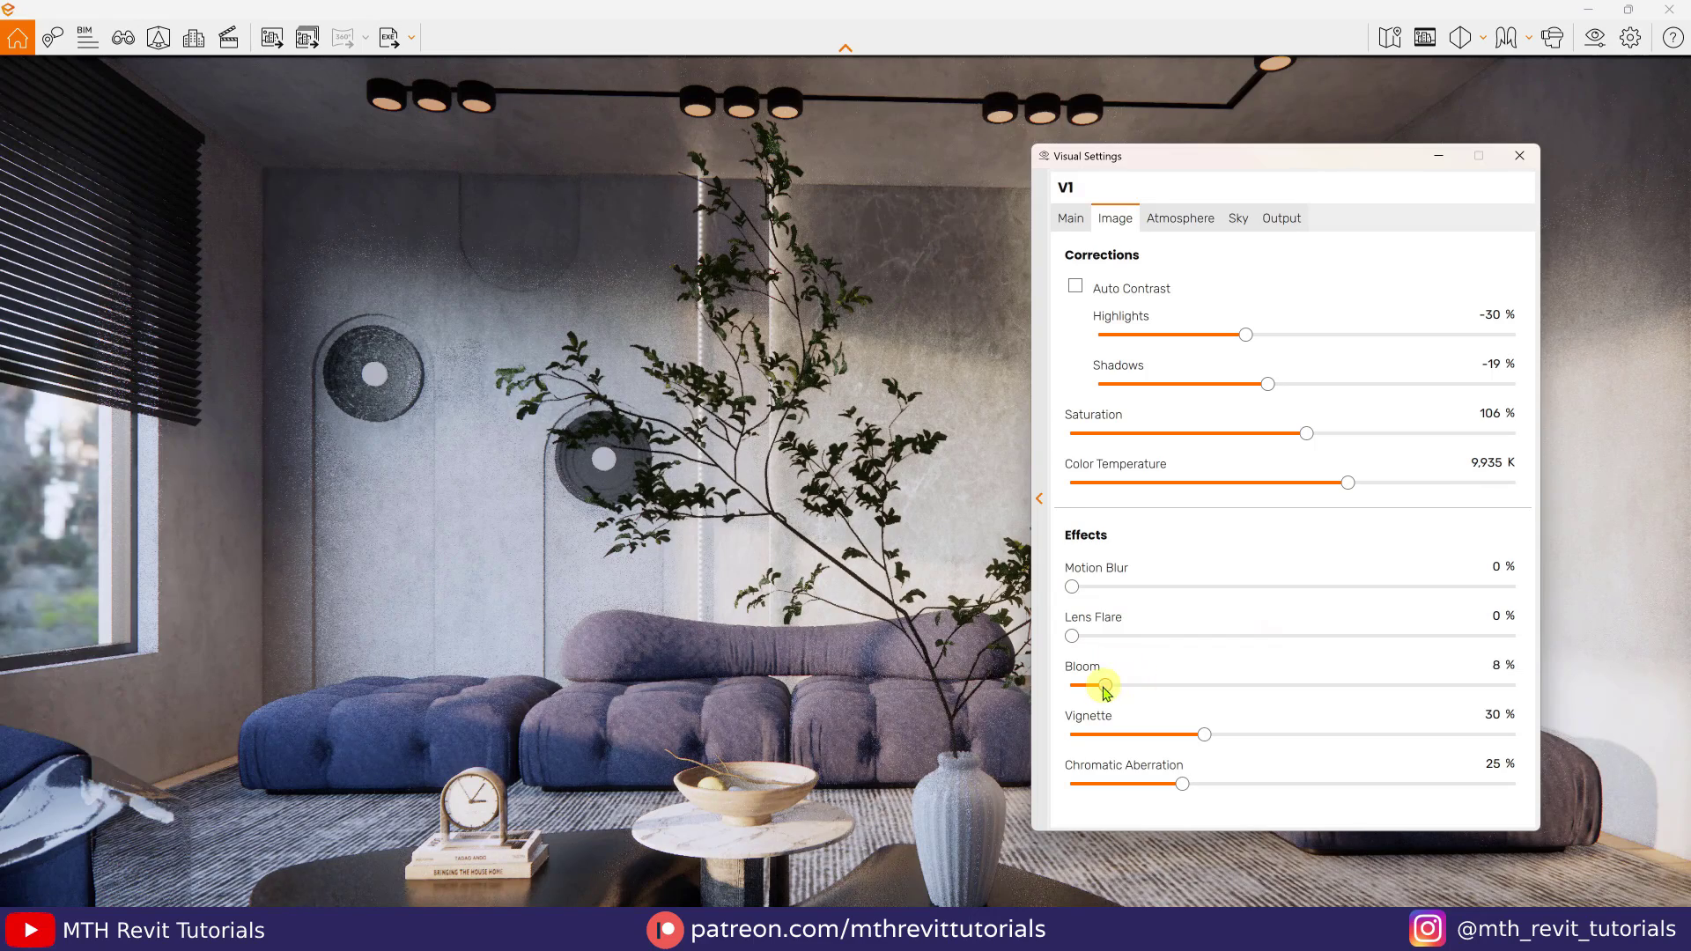
drag(1202, 734, 1060, 784)
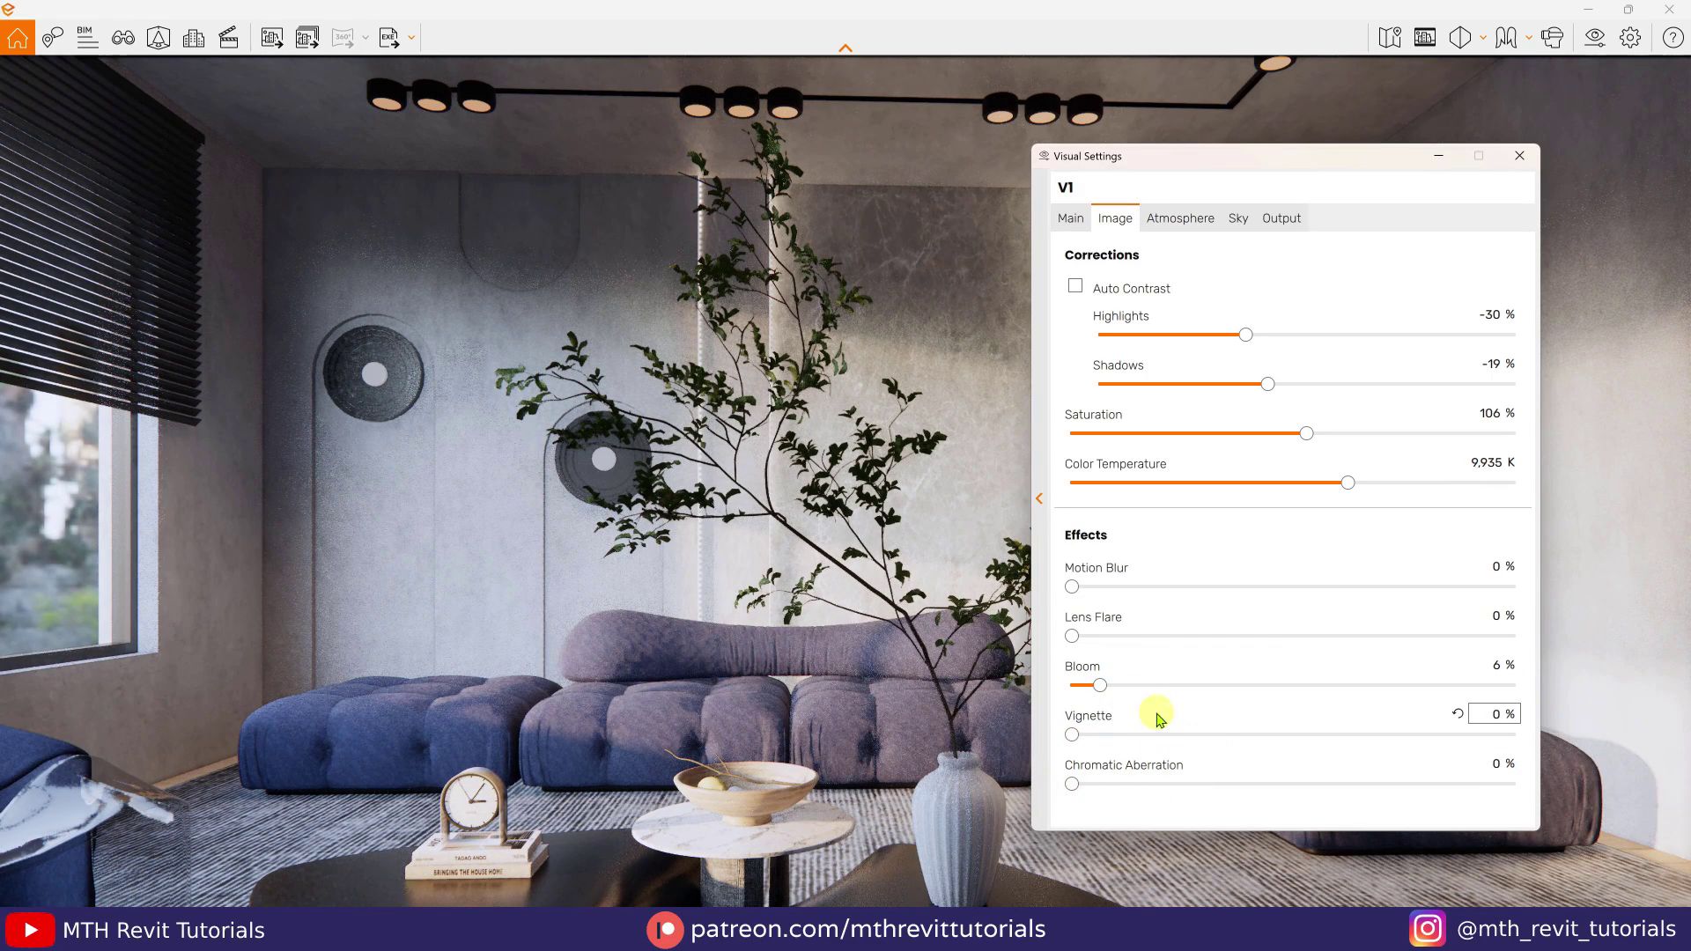
Set fog intensity to 0%, sun brightness to 122%, shadow sharpness to 68% and artificial light brightness to about 121%.
click(1180, 218)
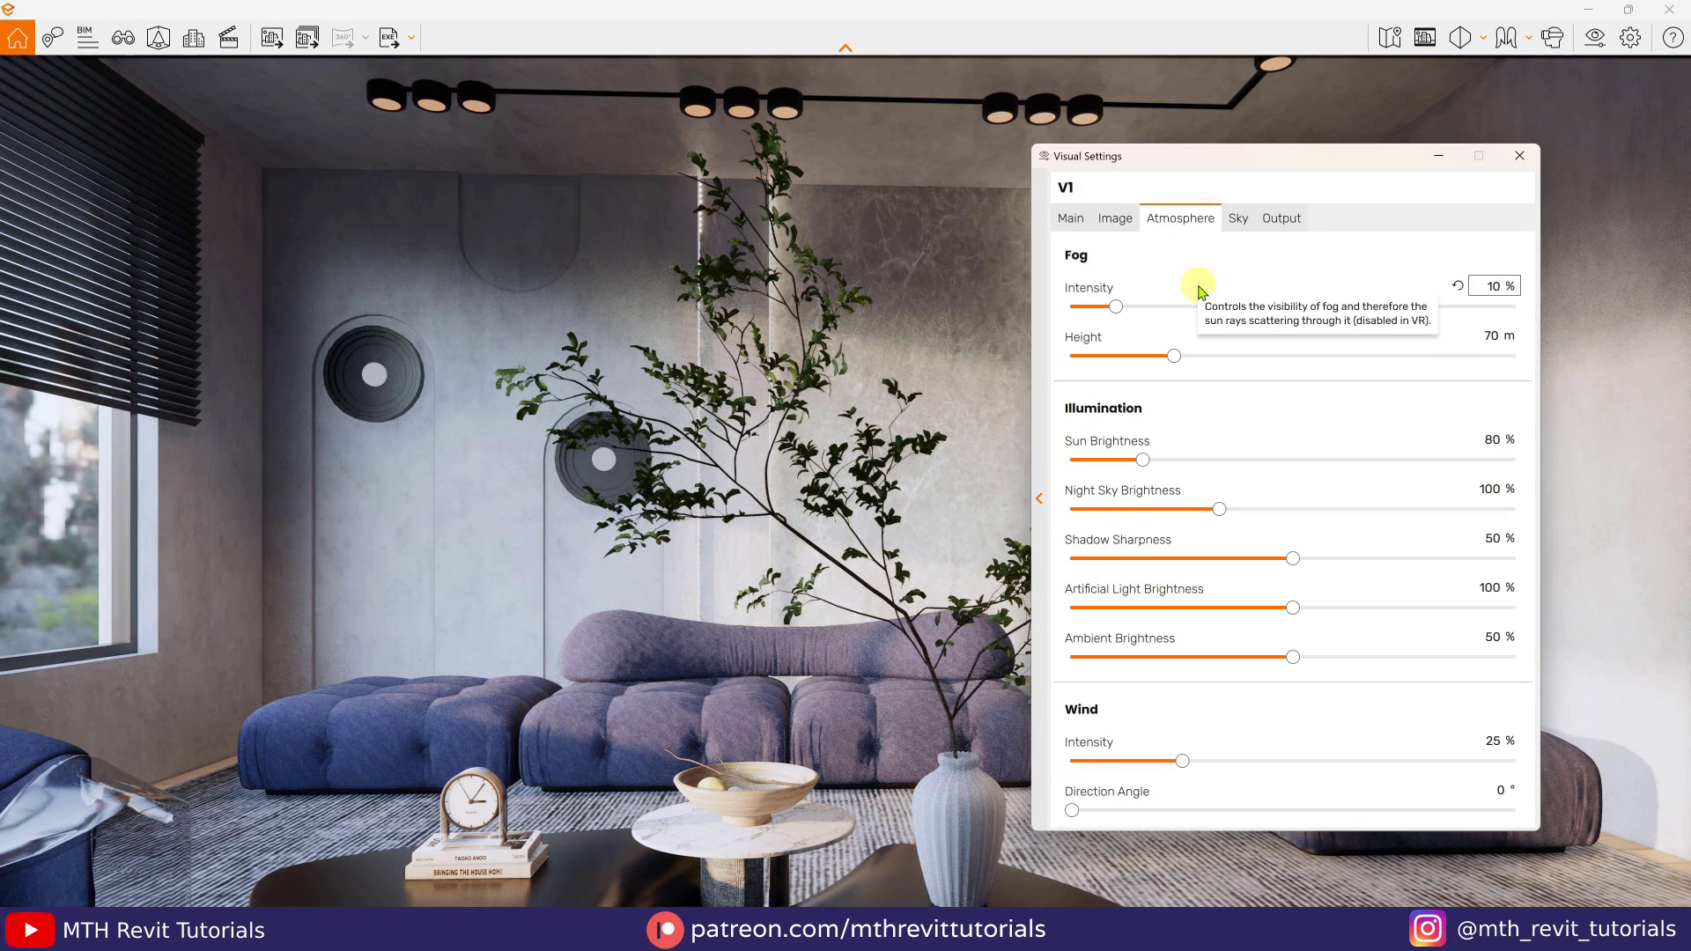
drag(1116, 306, 1072, 307)
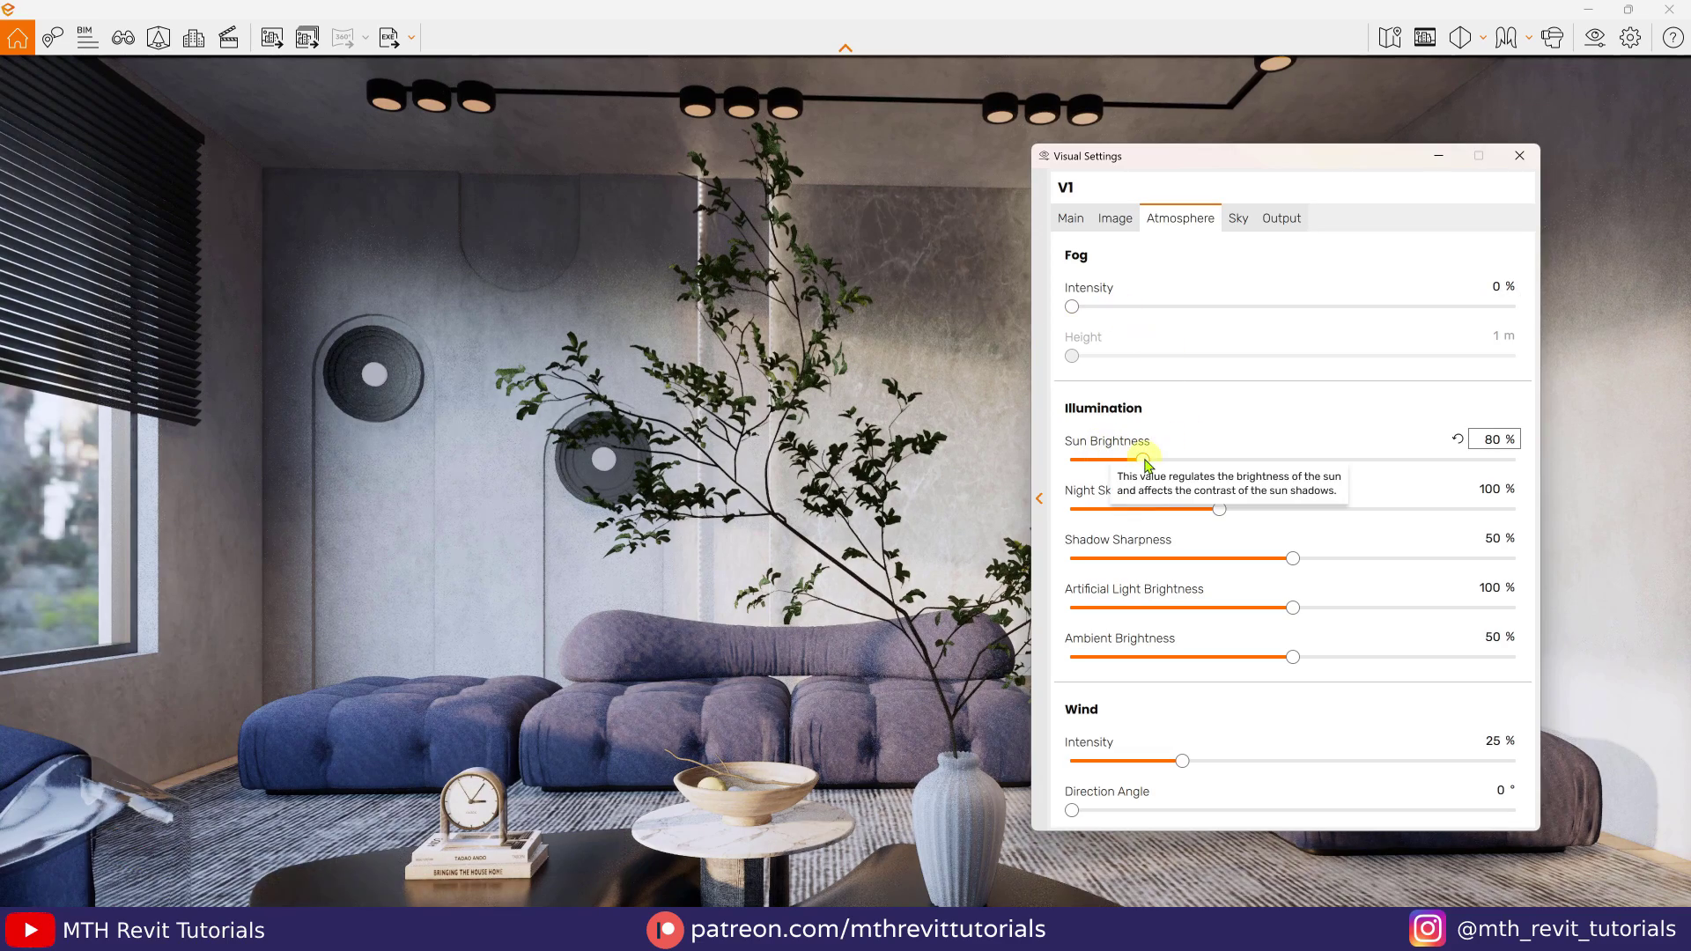
drag(1144, 460, 1189, 472)
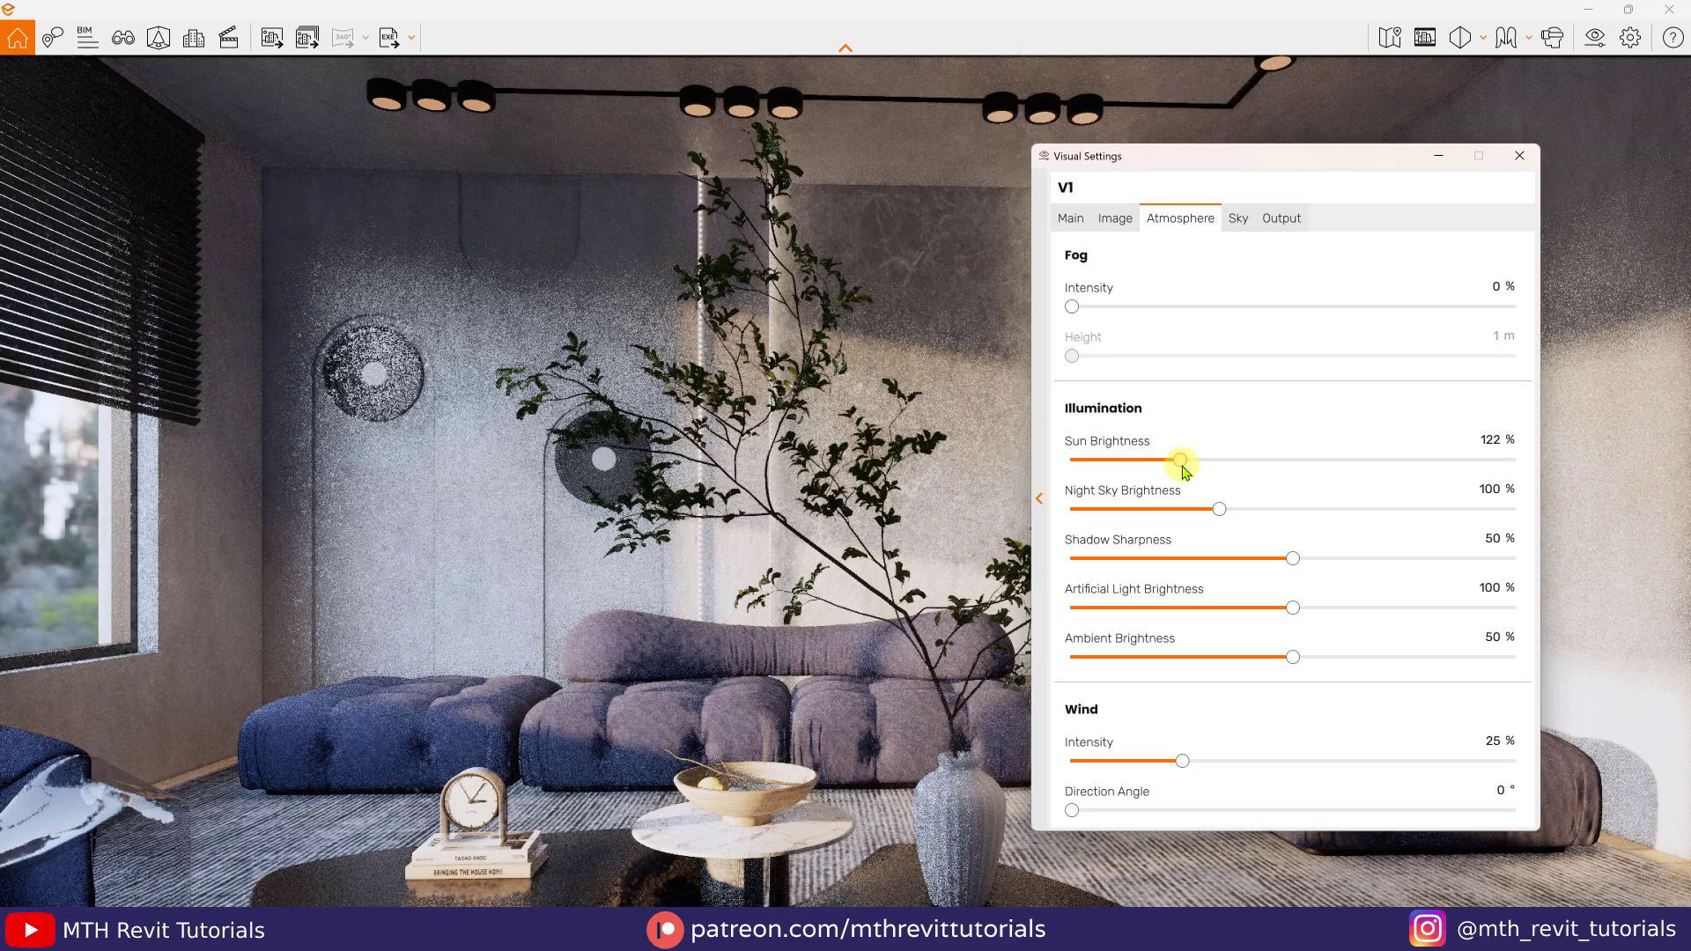
drag(1293, 559, 1384, 562)
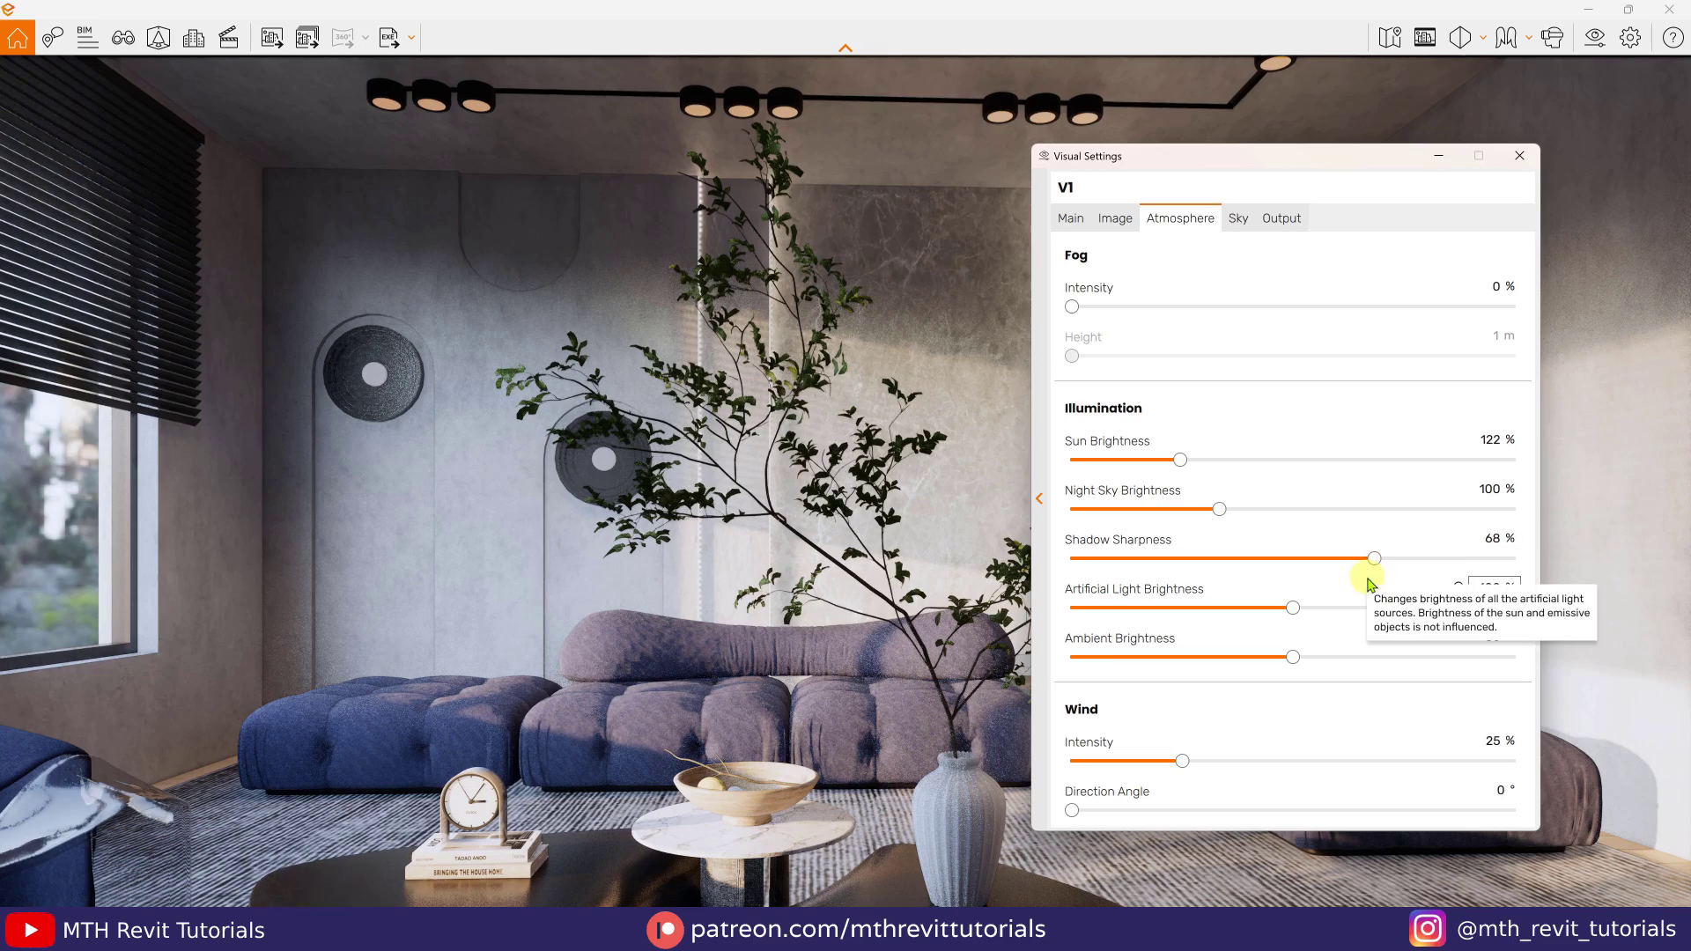
drag(1296, 607, 1338, 616)
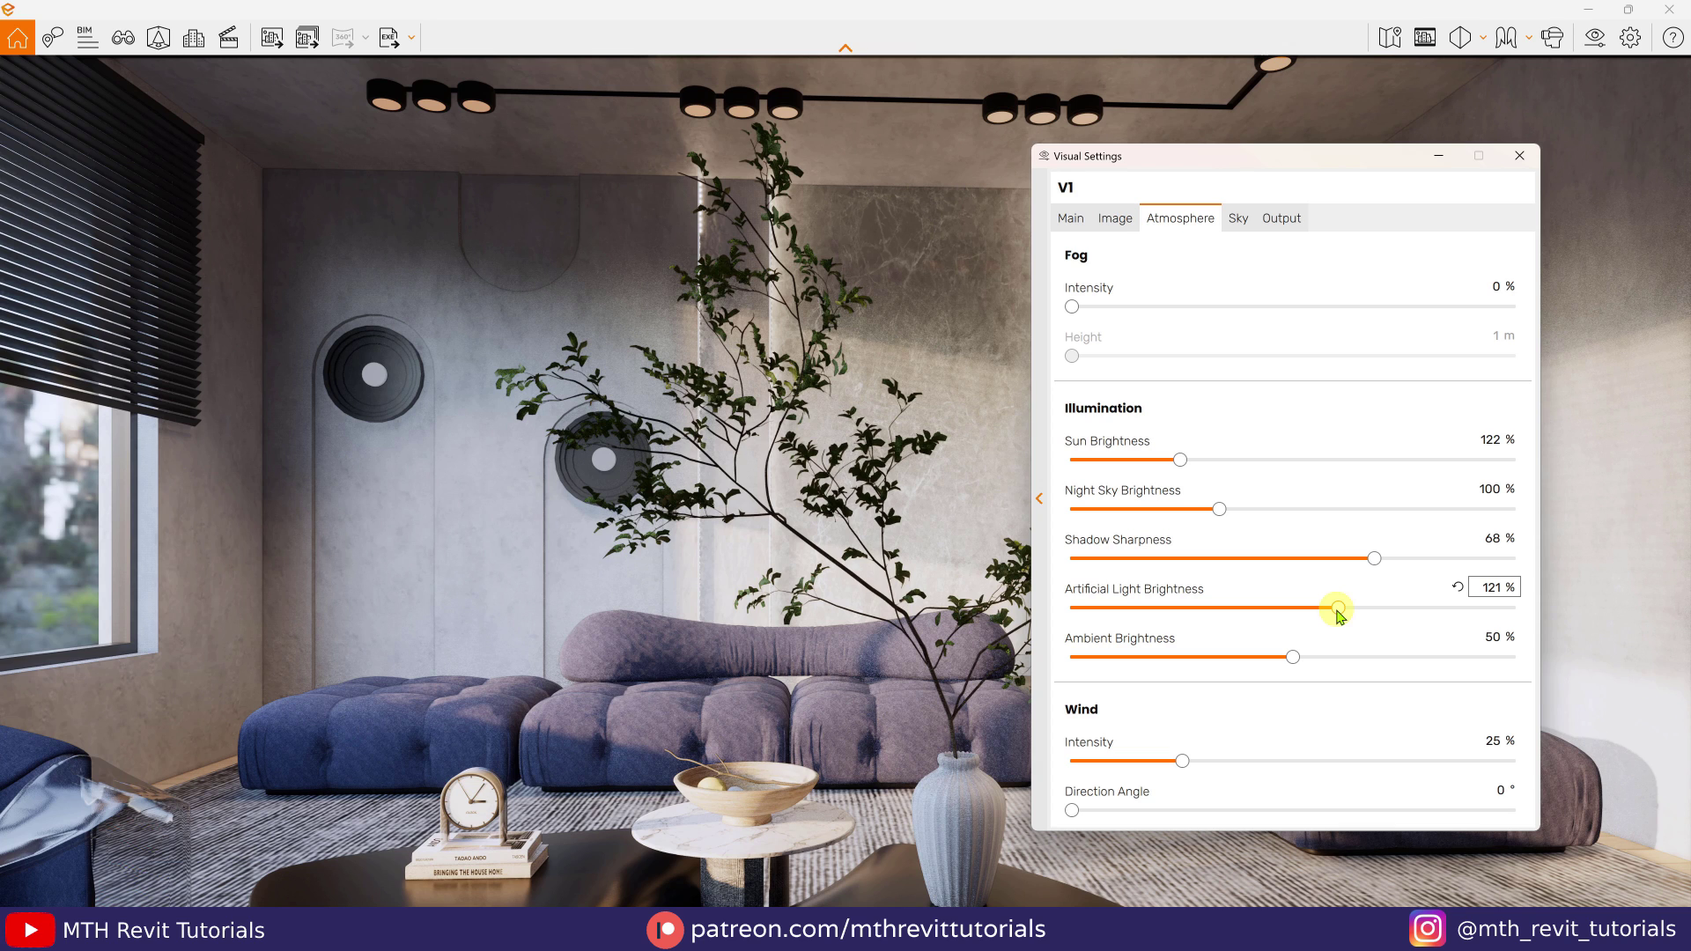
Set the rendering quality to Ultra and the output to Ultra HD in JPEG format, closing the visual settings.
click(1075, 220)
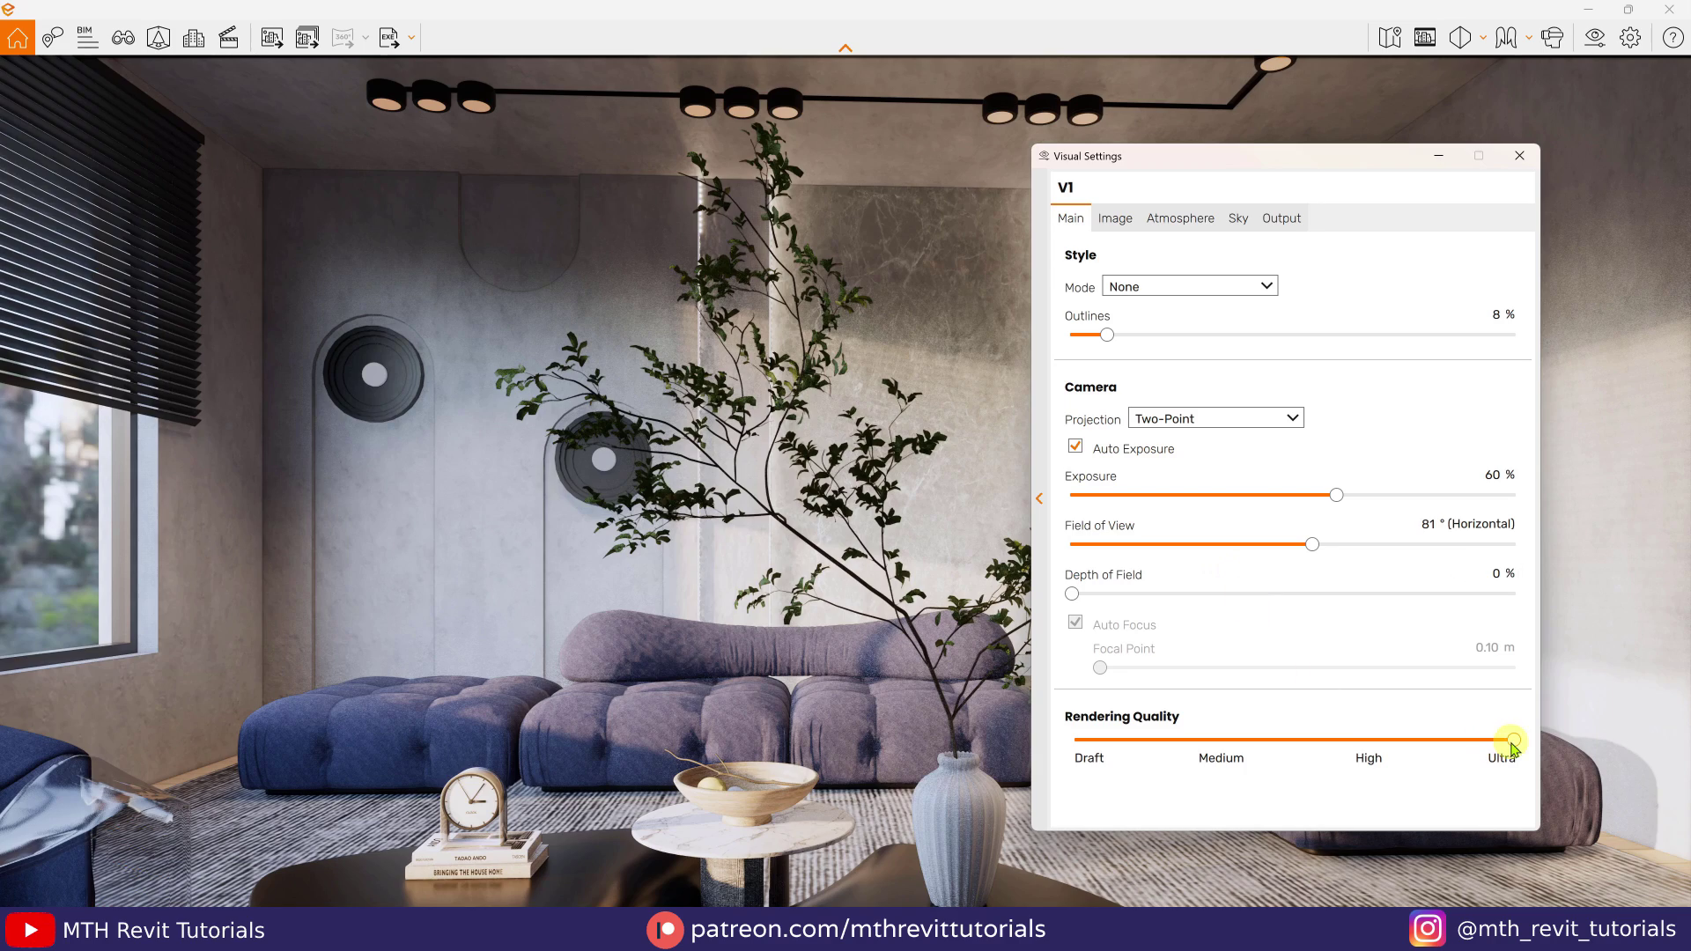
click(1285, 220)
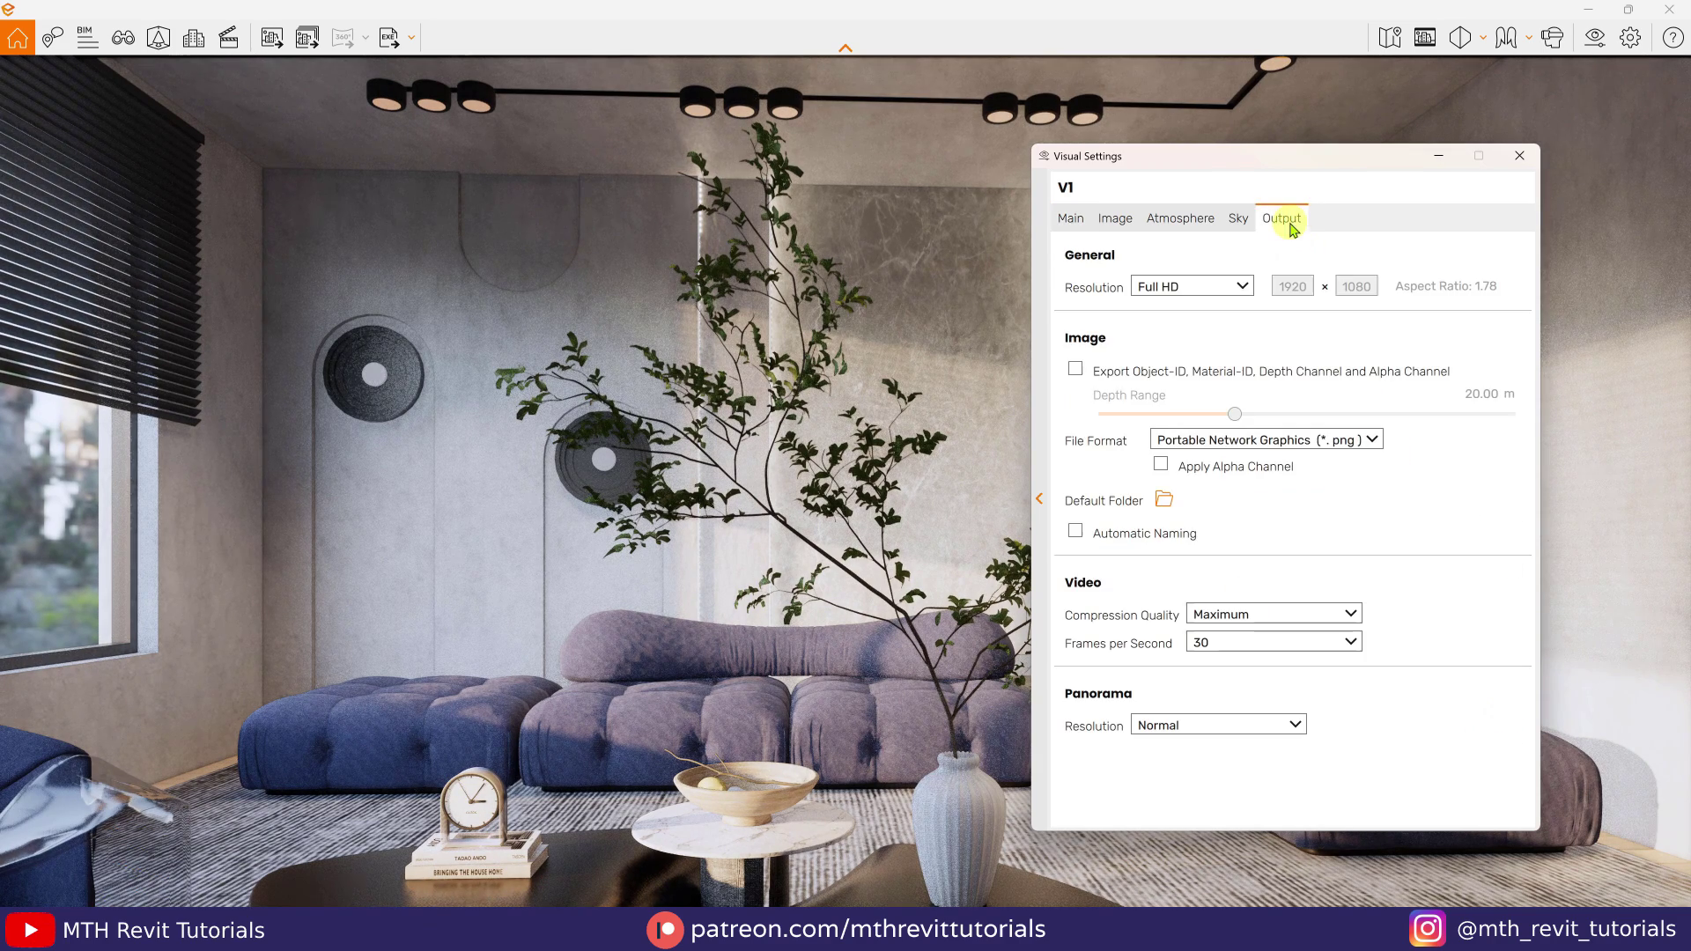
click(1246, 288)
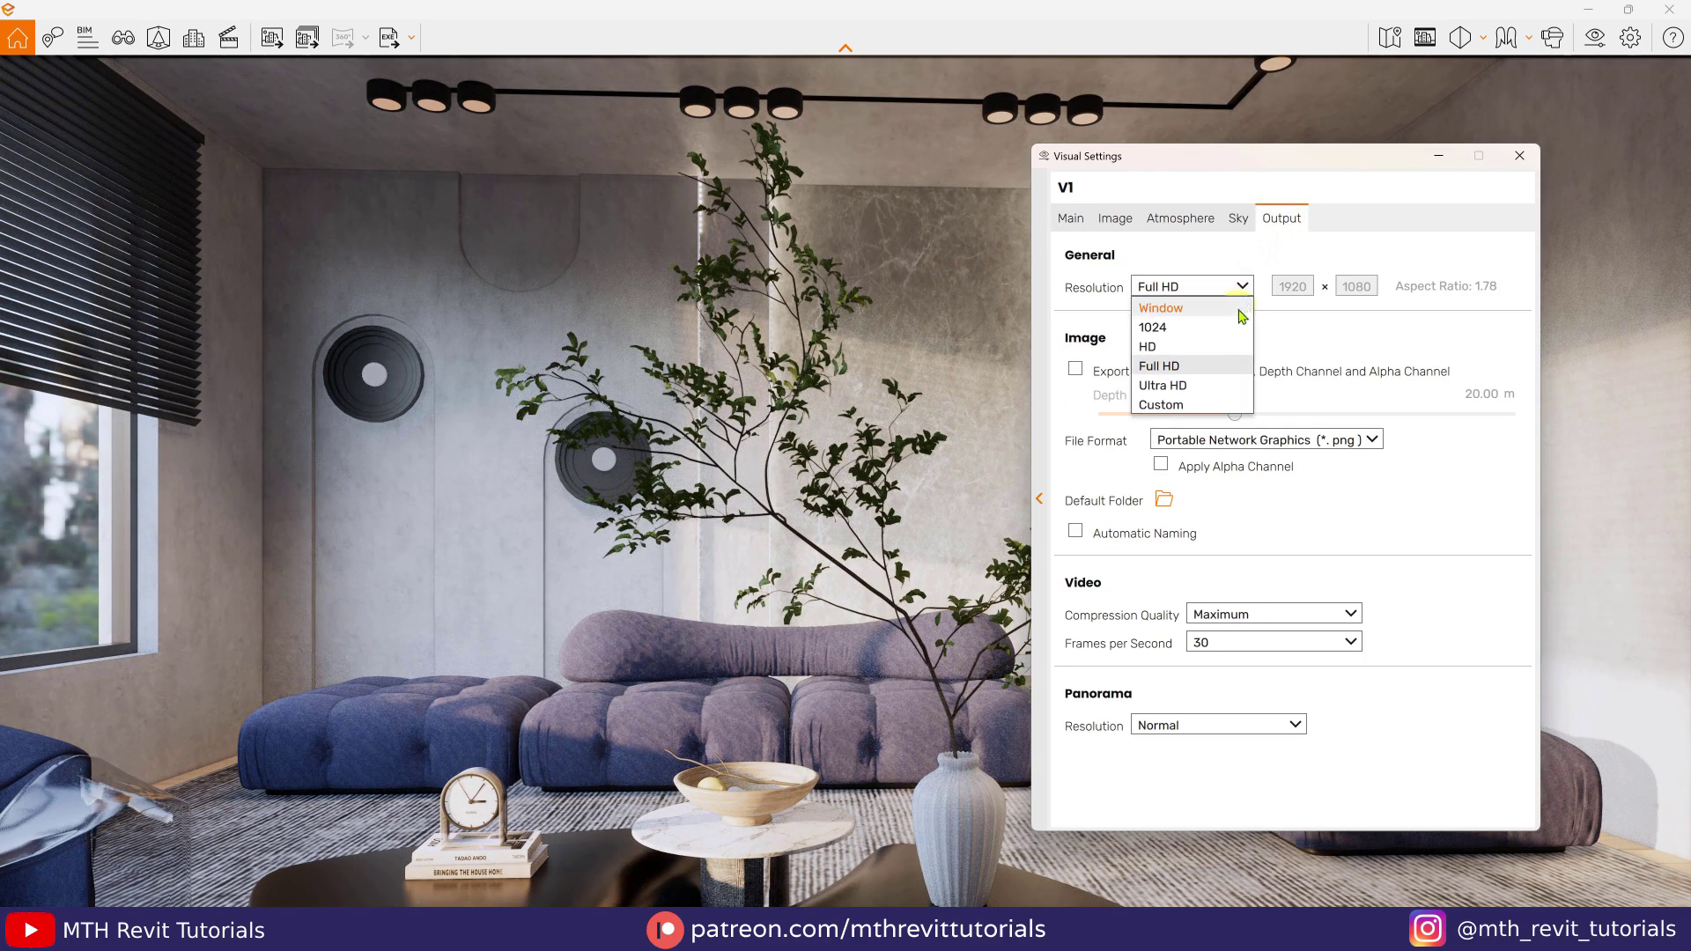
click(1204, 385)
click(1354, 449)
click(1355, 481)
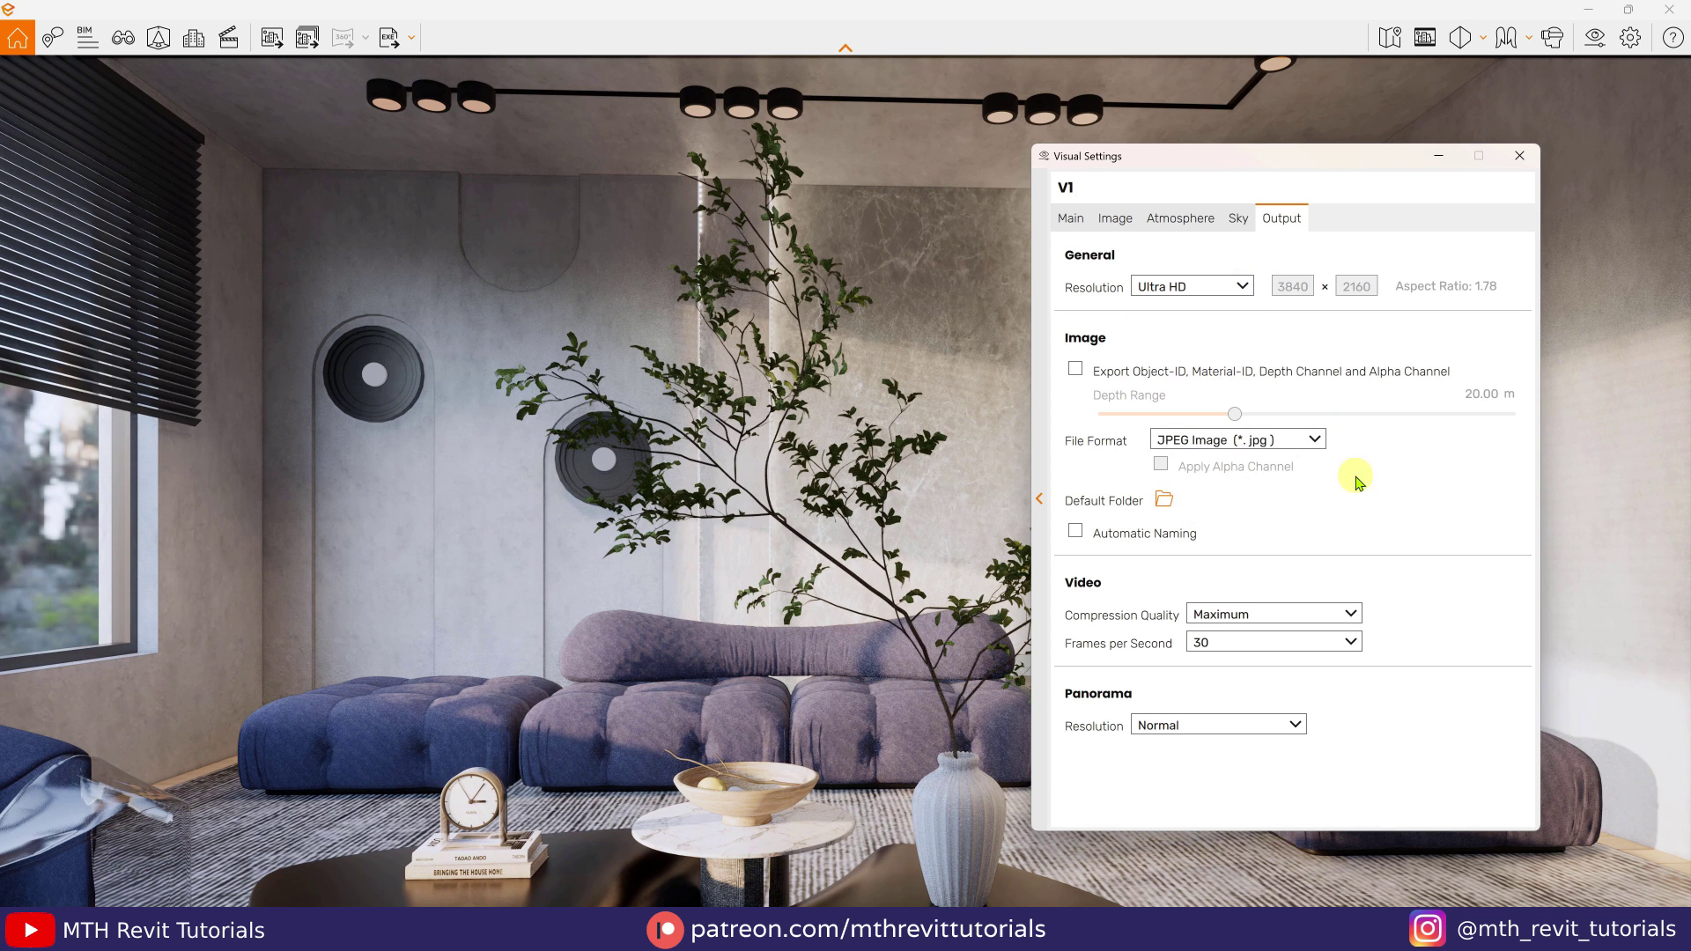
click(1519, 159)
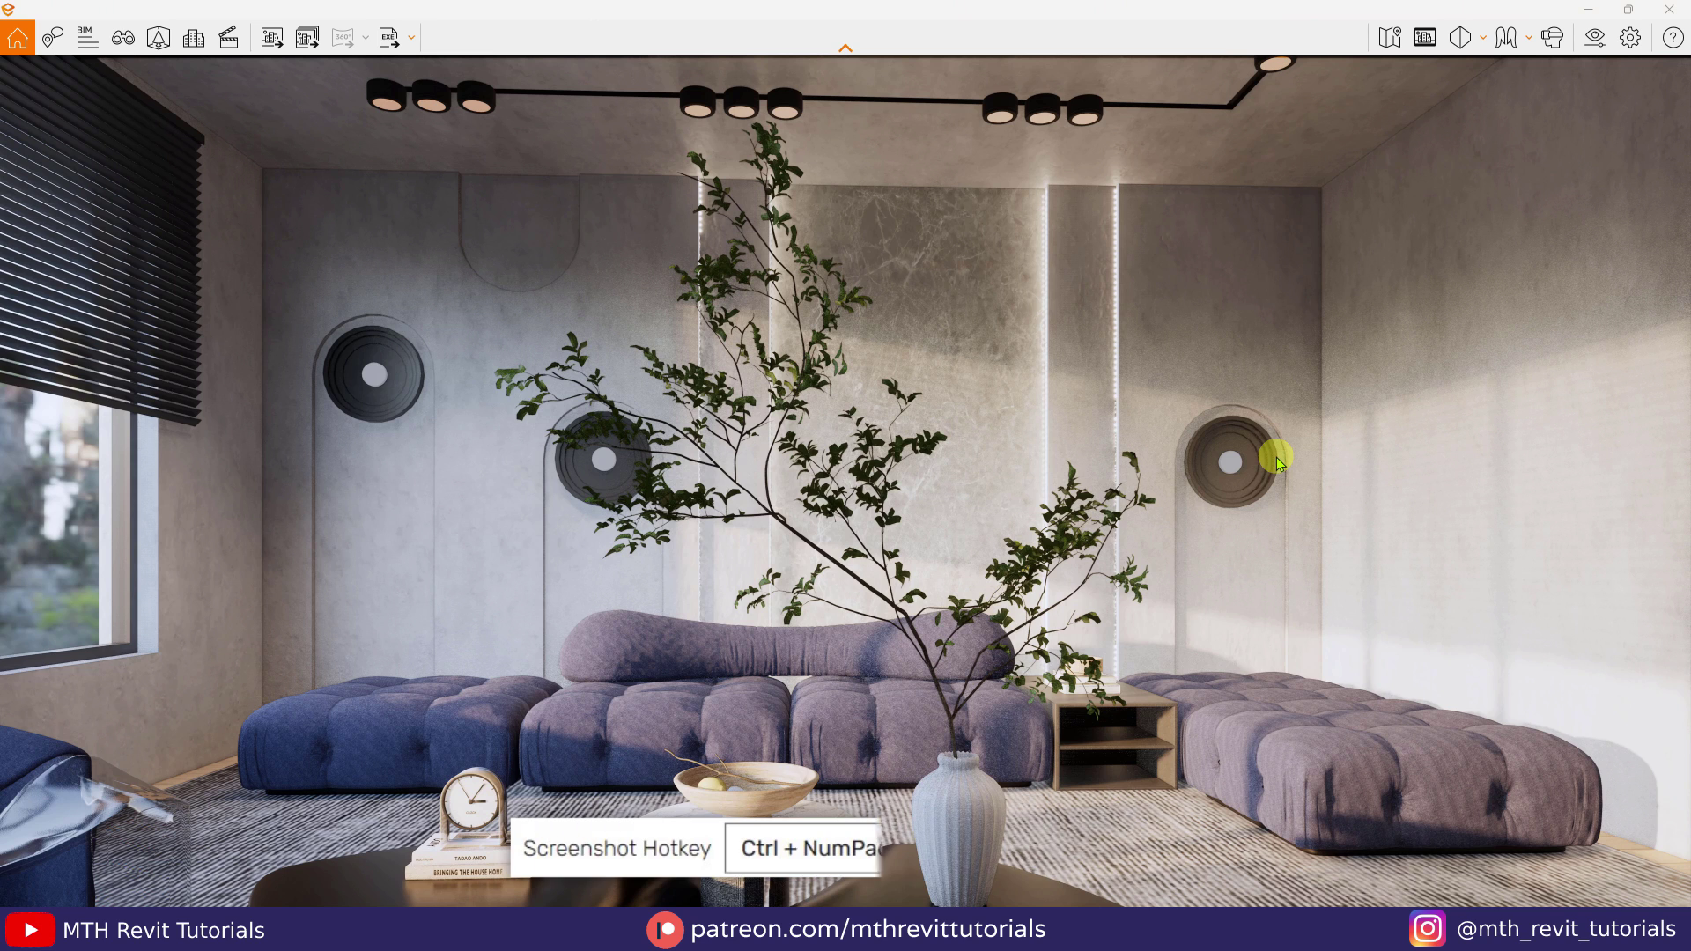